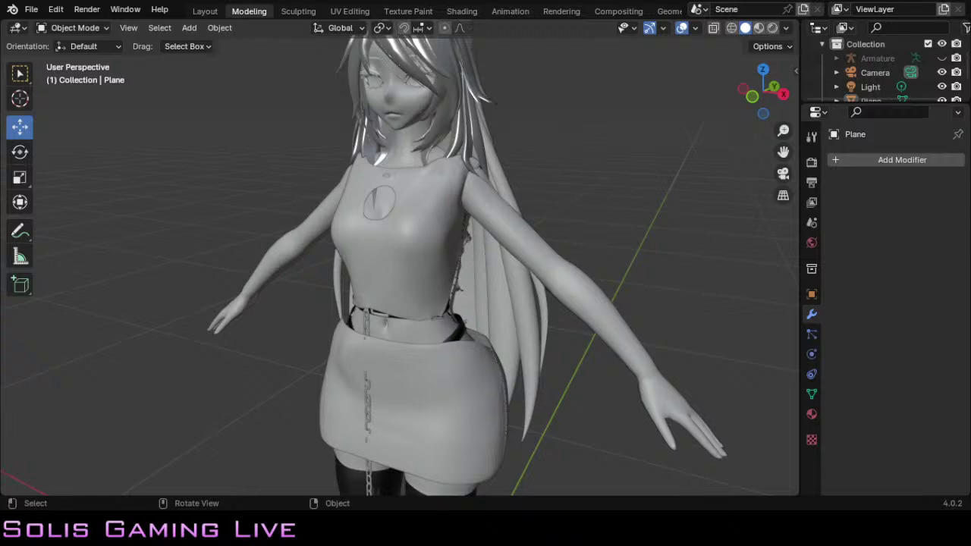
Step: Examine the shirt's hem, side seams and belt area on the character from the side and front
drag(571, 238, 609, 239)
scroll(567, 236, up, 4)
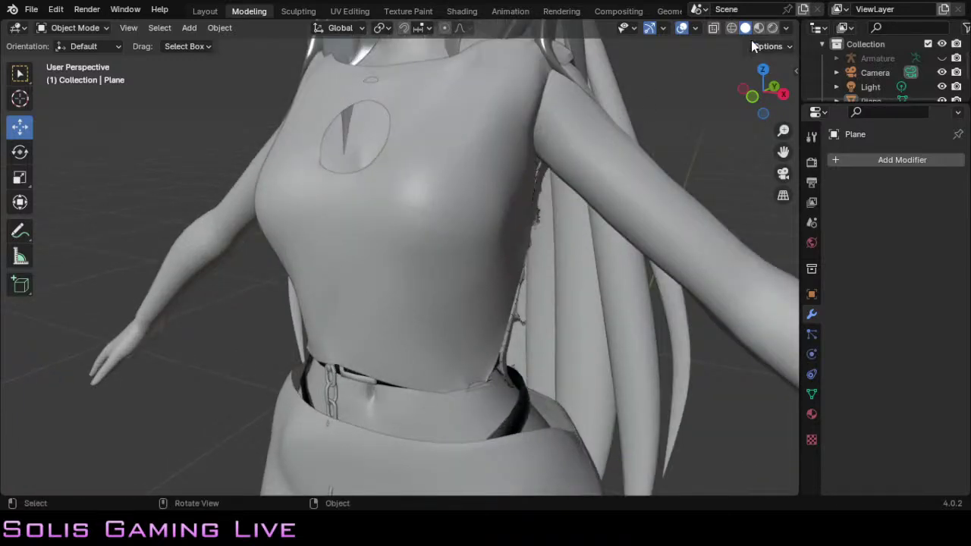
drag(763, 91, 289, 105)
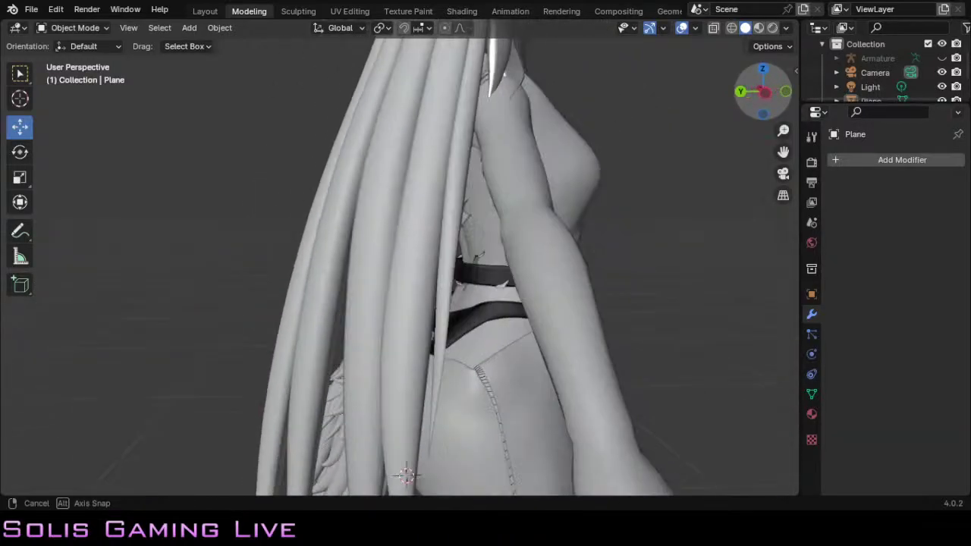
middle_drag(288, 104, 182, 108)
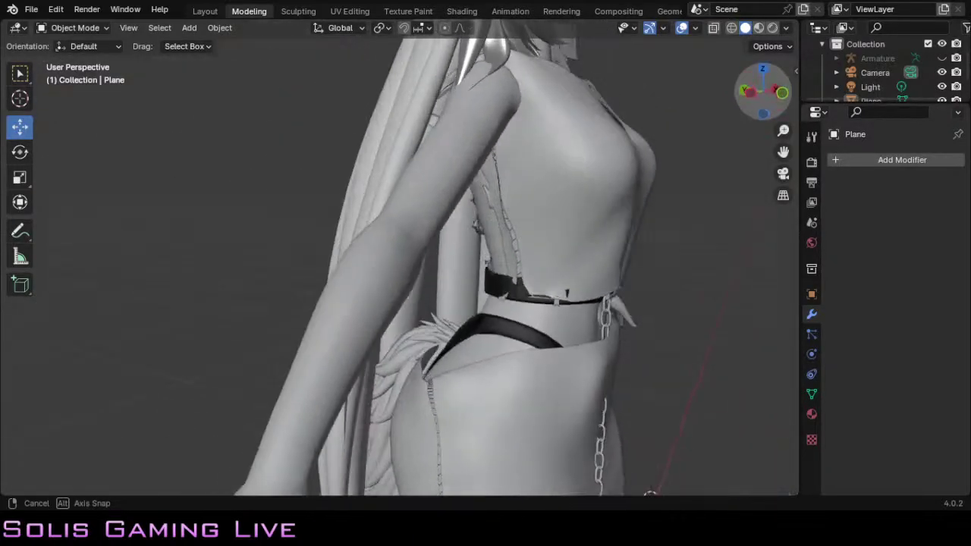
middle_drag(485, 258, 408, 248)
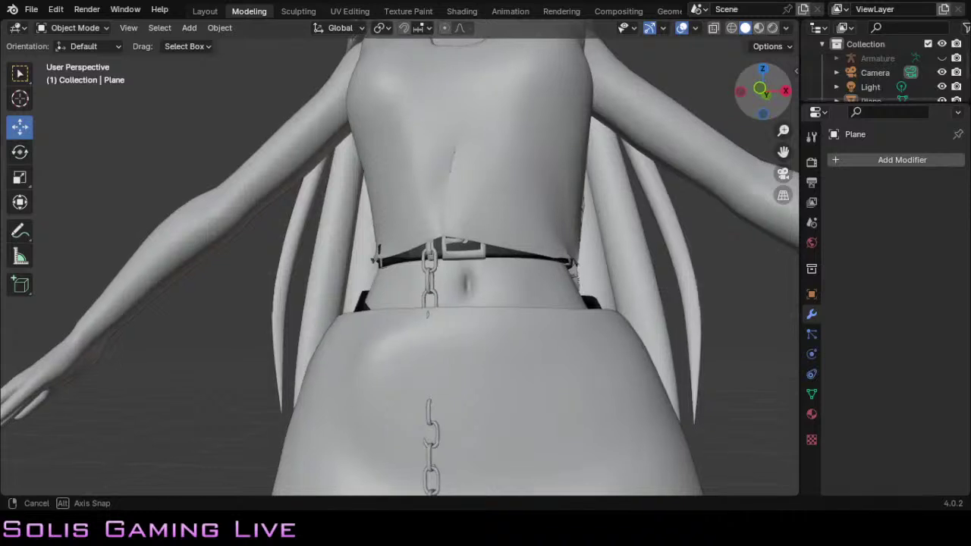
middle_drag(505, 181, 505, 181)
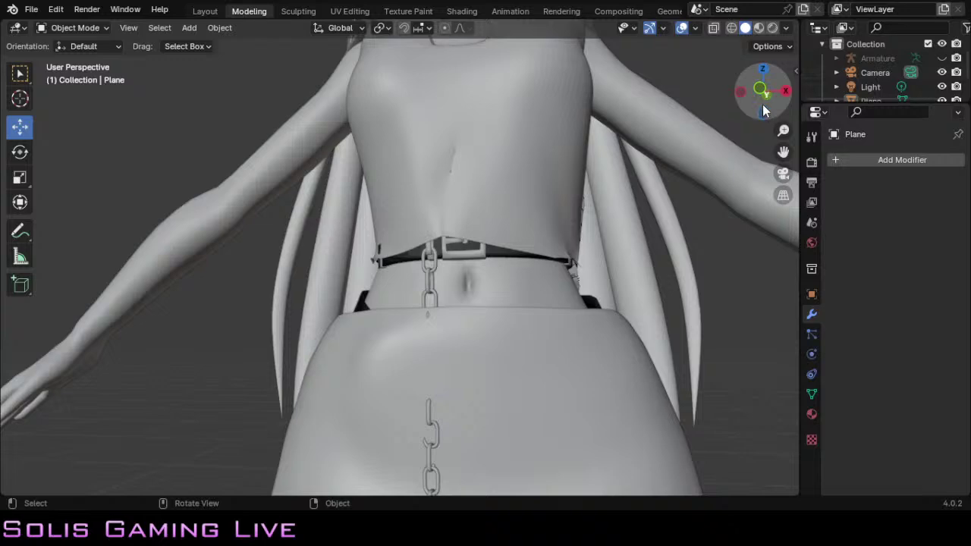
drag(764, 110, 619, 236)
scroll(433, 330, up, 3)
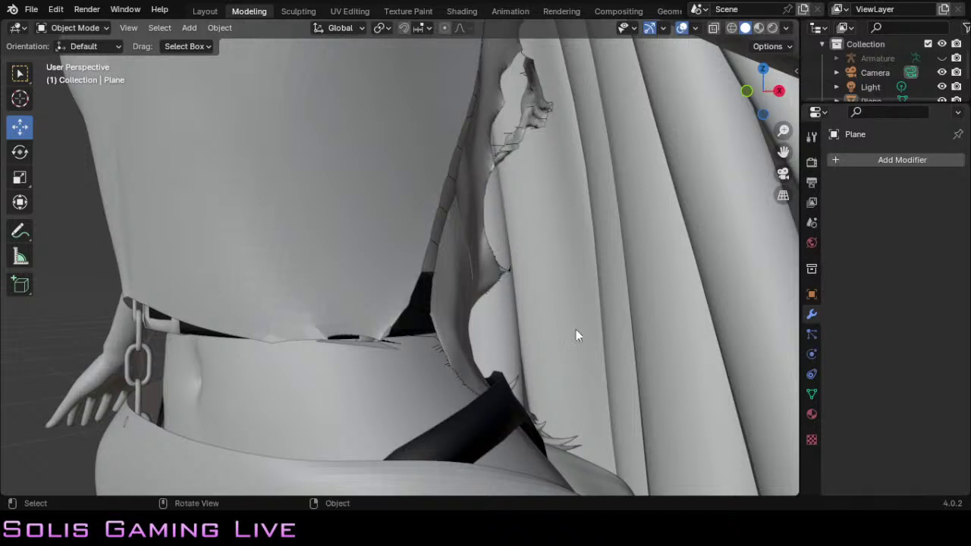
Step: Examine the shirt's ragged back edge behind the arm and its fit against the belt and hair
scroll(576, 333, down, 4)
mouse_move(770, 91)
mouse_down()
mouse_move(903, 133)
mouse_move(941, 95)
mouse_move(968, 102)
mouse_move(770, 90)
mouse_up()
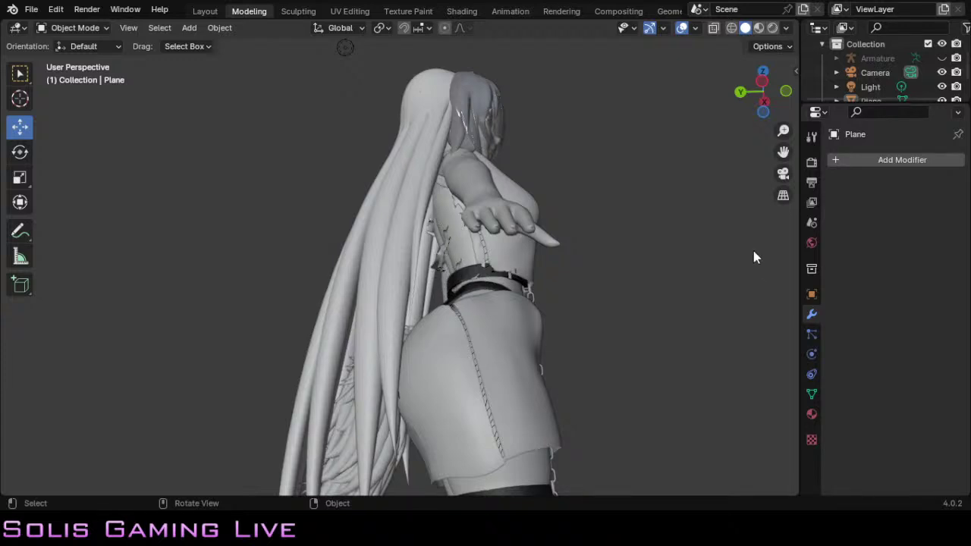
drag(763, 105, 636, 231)
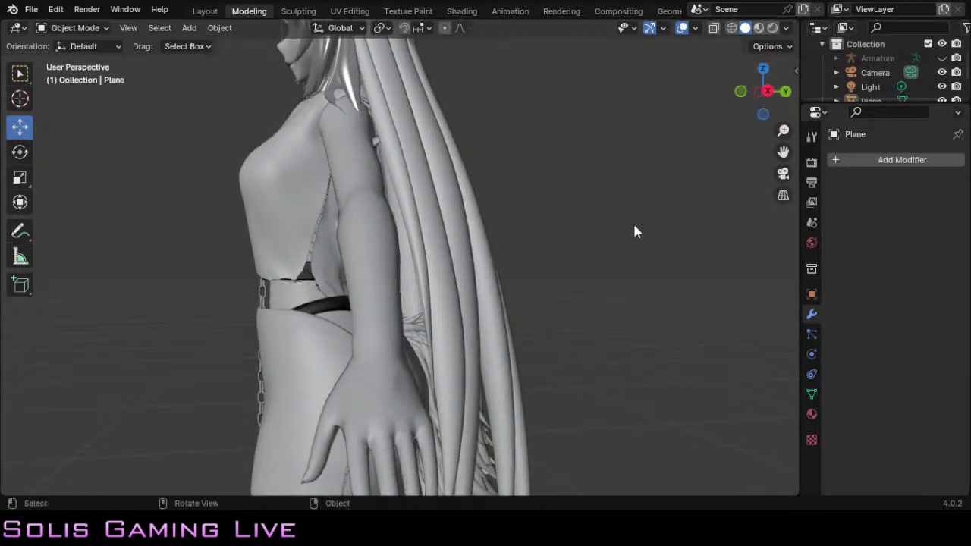
scroll(636, 231, up, 3)
scroll(635, 231, up, 5)
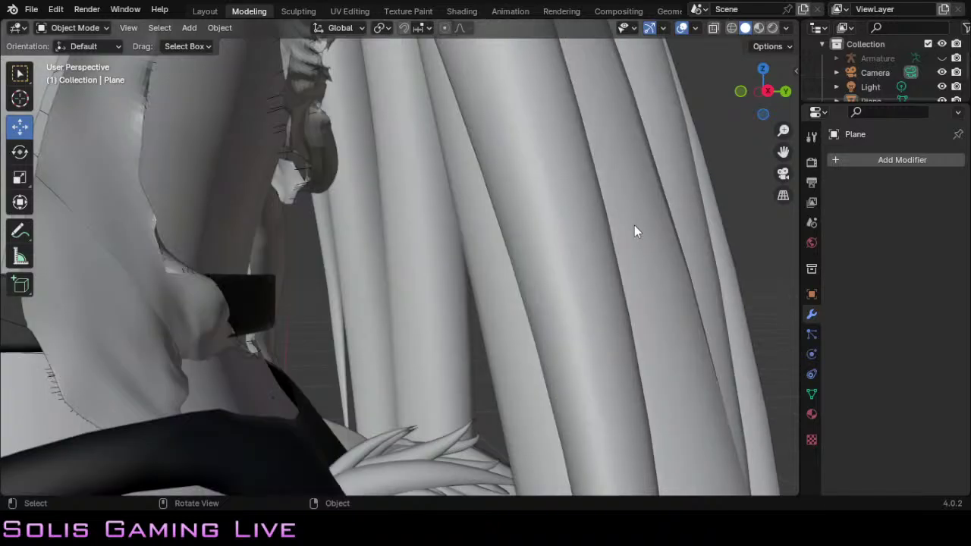
drag(763, 92, 736, 104)
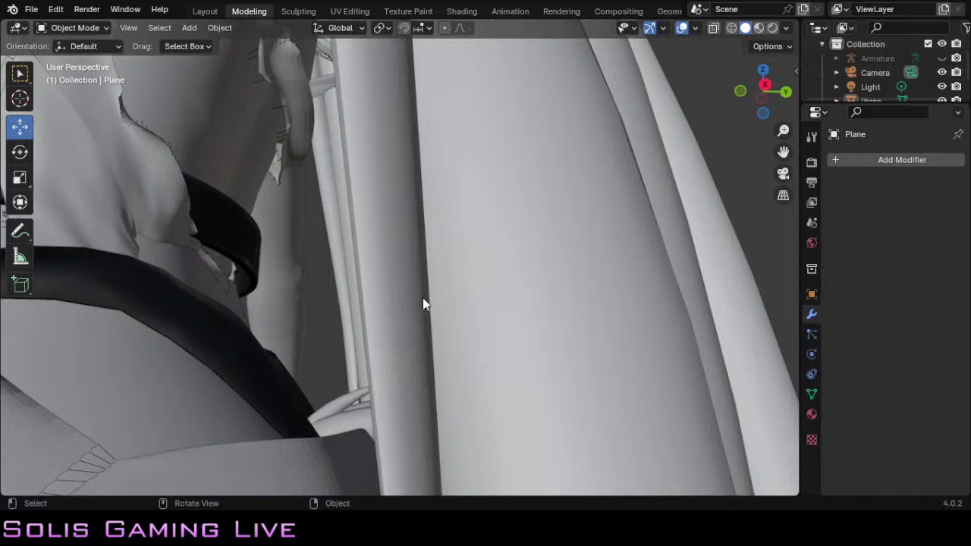
scroll(341, 393, down, 5)
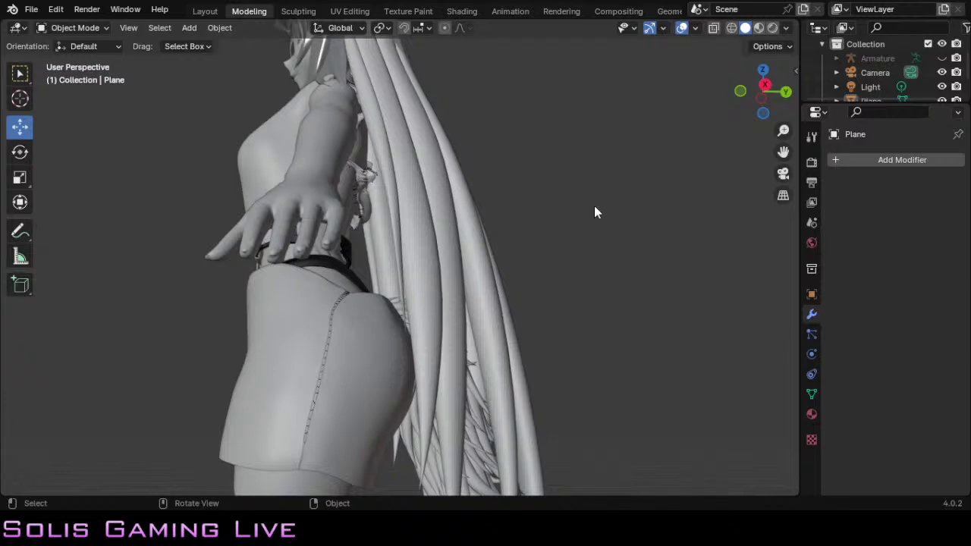
drag(761, 95, 637, 203)
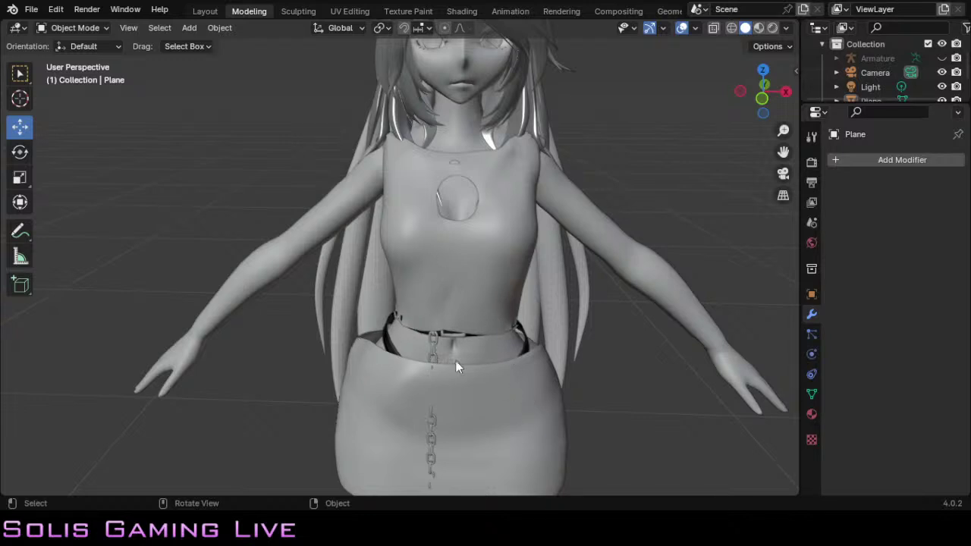
scroll(497, 358, down, 7)
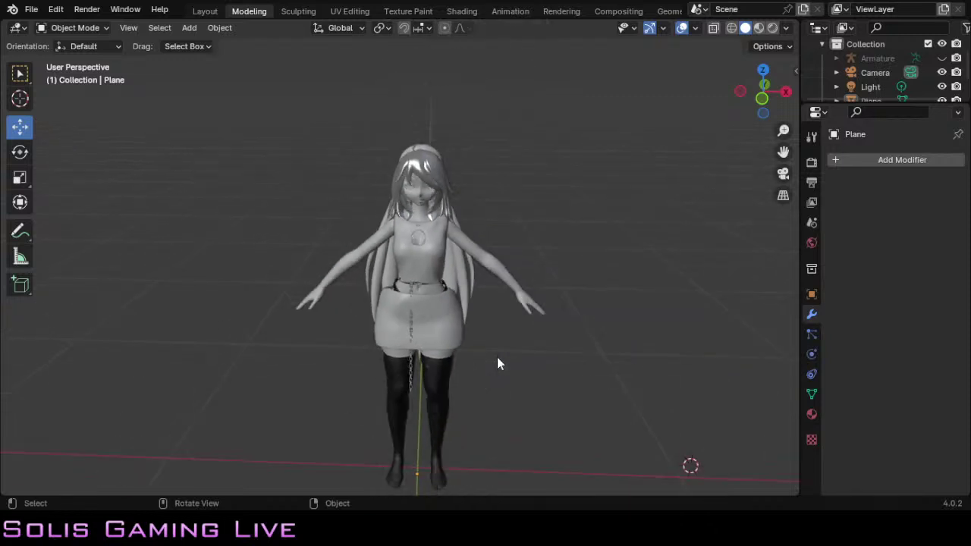
Step: Inspect the shirt's torn side seam and hem around the black belt on the character's right side
drag(774, 94, 619, 211)
scroll(613, 228, up, 5)
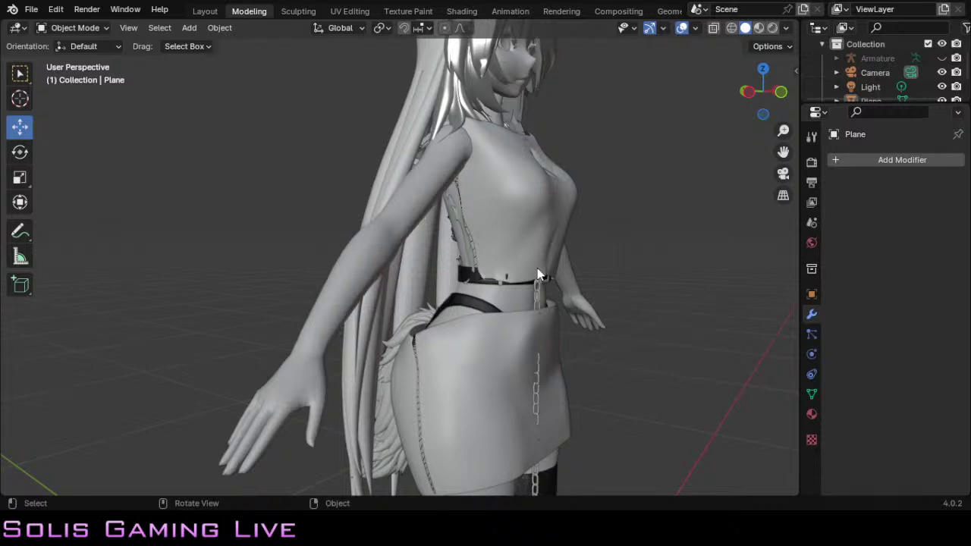
scroll(500, 165, down, 5)
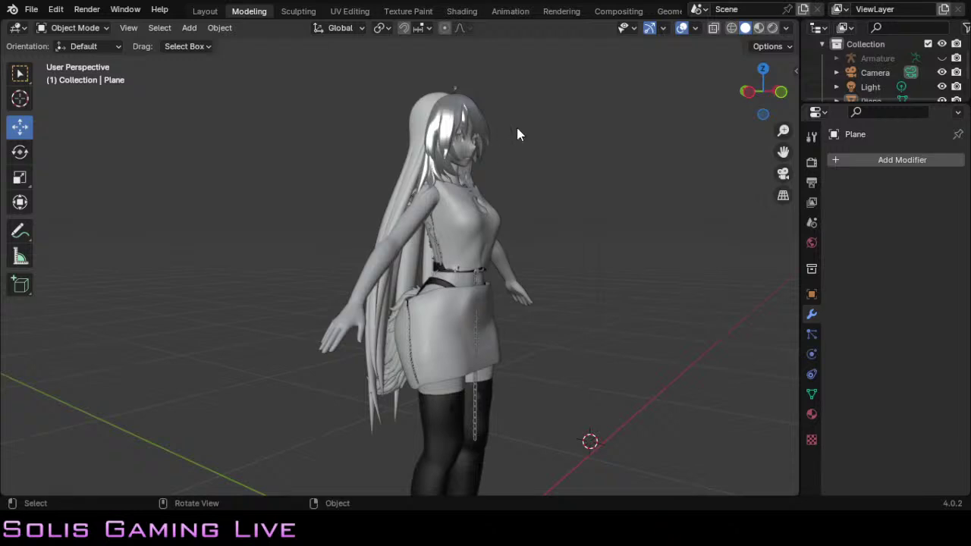
scroll(347, 293, up, 2)
scroll(462, 302, up, 6)
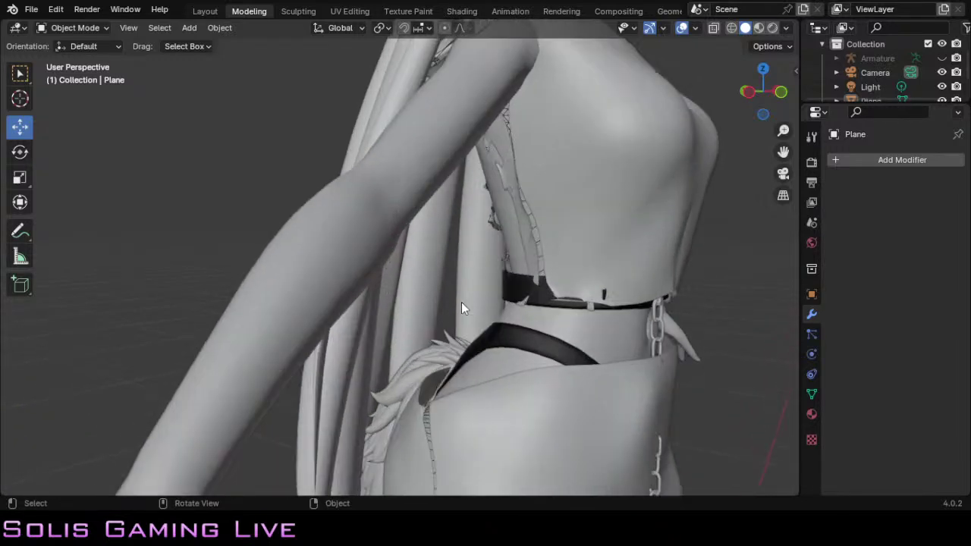
scroll(462, 302, up, 2)
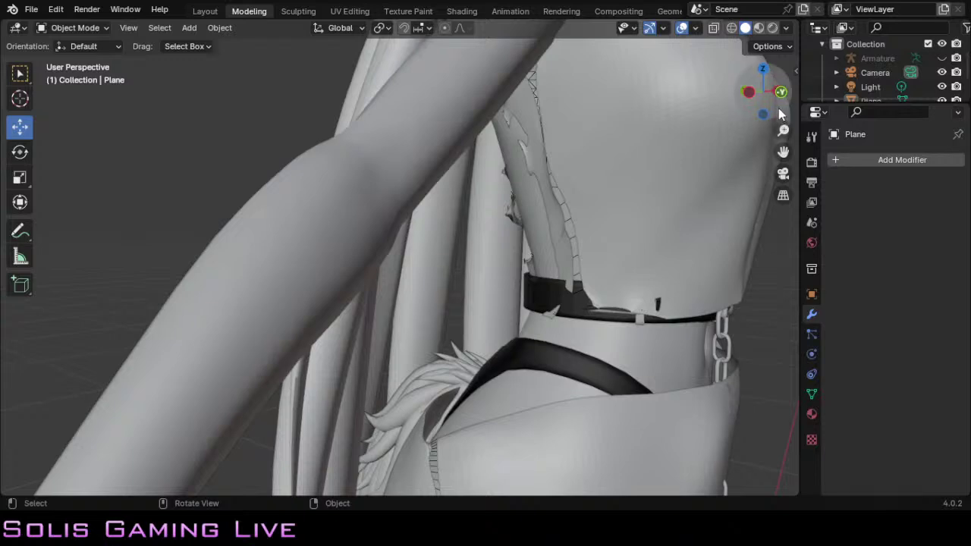
drag(783, 152, 783, 152)
drag(783, 152, 782, 154)
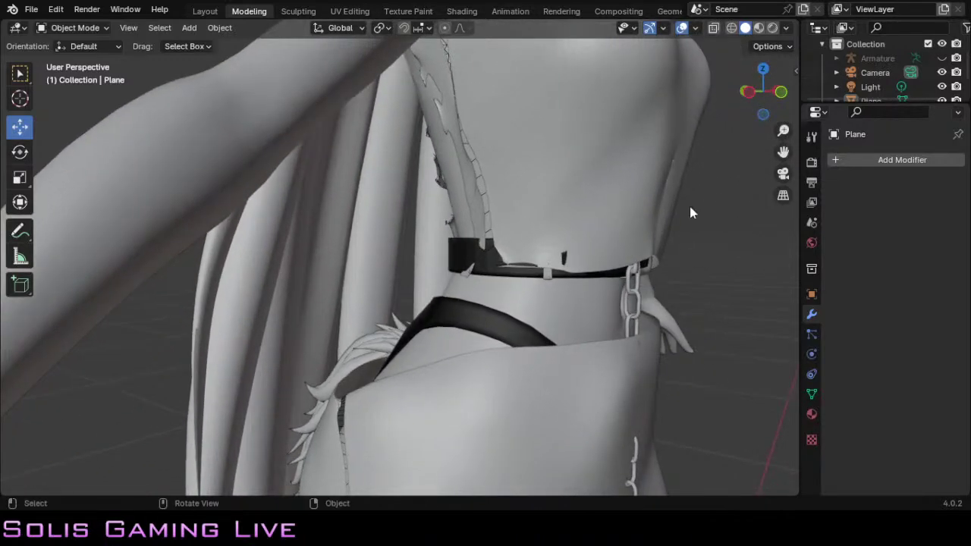
scroll(619, 237, up, 4)
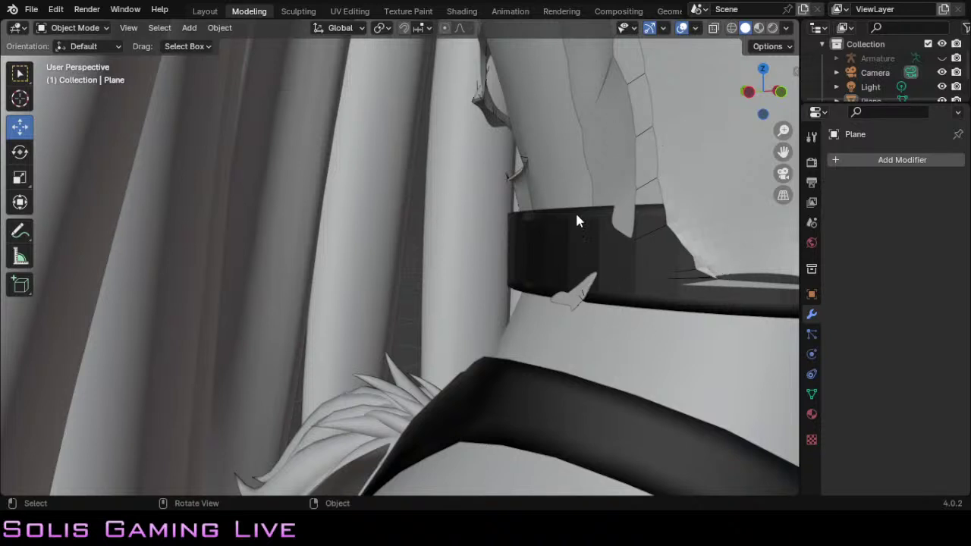
scroll(575, 213, down, 4)
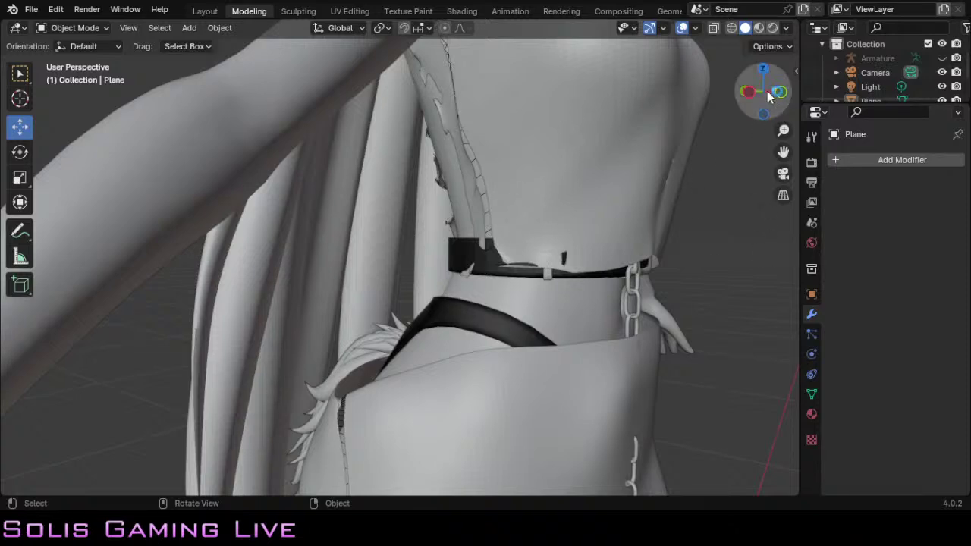
Step: Inspect the gap between the shirt's front and back pieces above the belt on the character's left side
drag(767, 91, 872, 96)
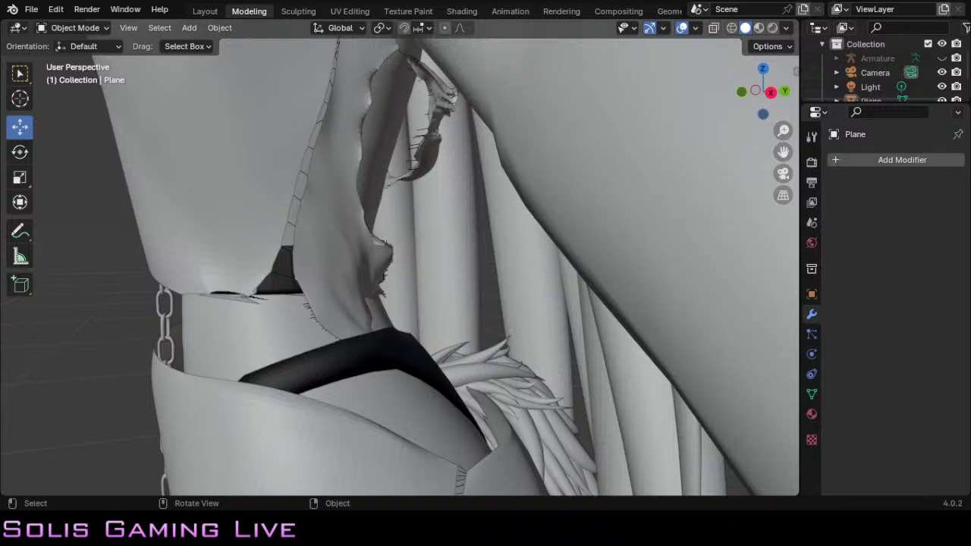
scroll(400, 268, up, 4)
scroll(400, 267, down, 3)
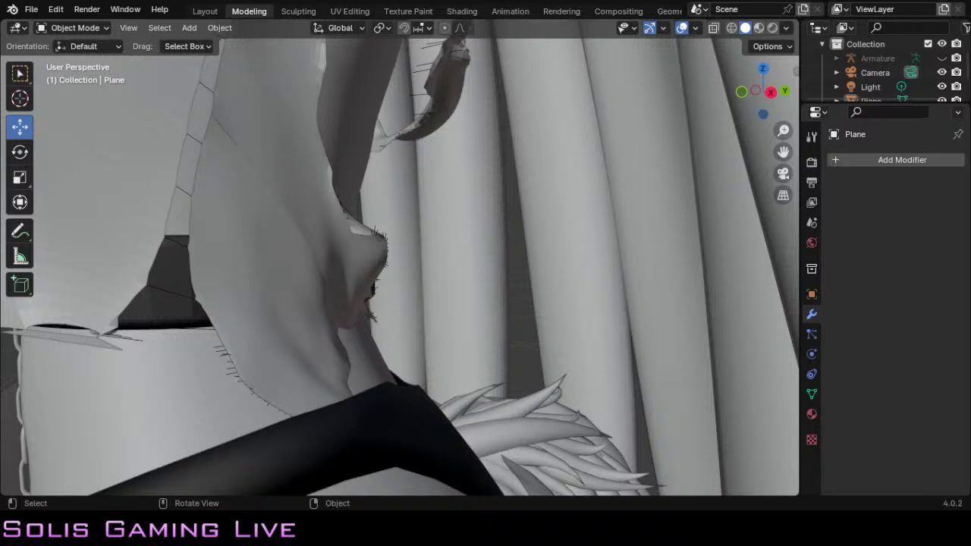
scroll(399, 258, down, 4)
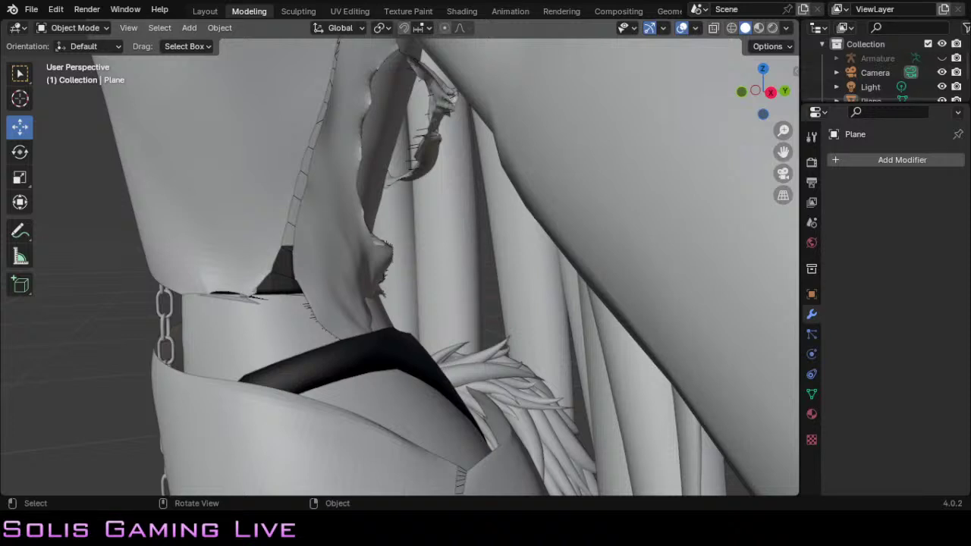
scroll(399, 267, up, 1)
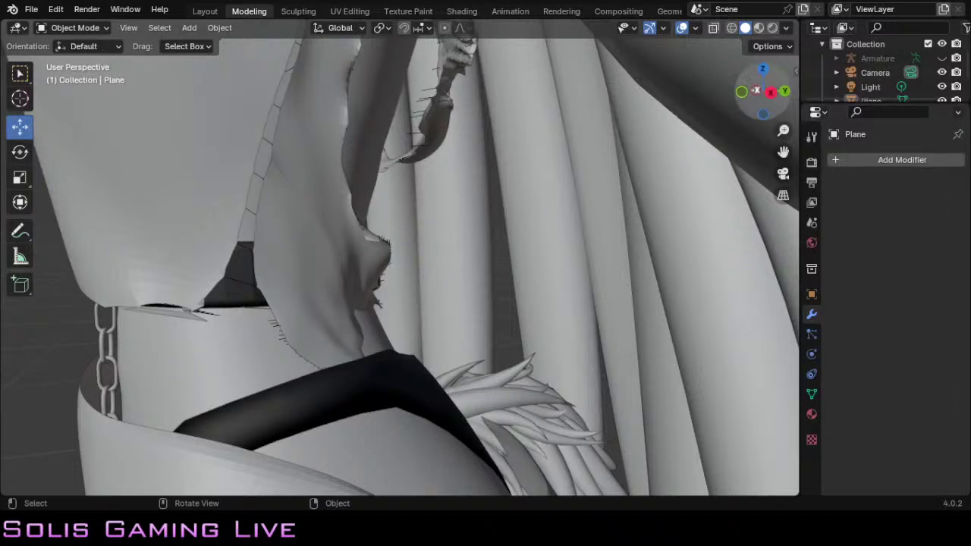
drag(763, 93, 712, 114)
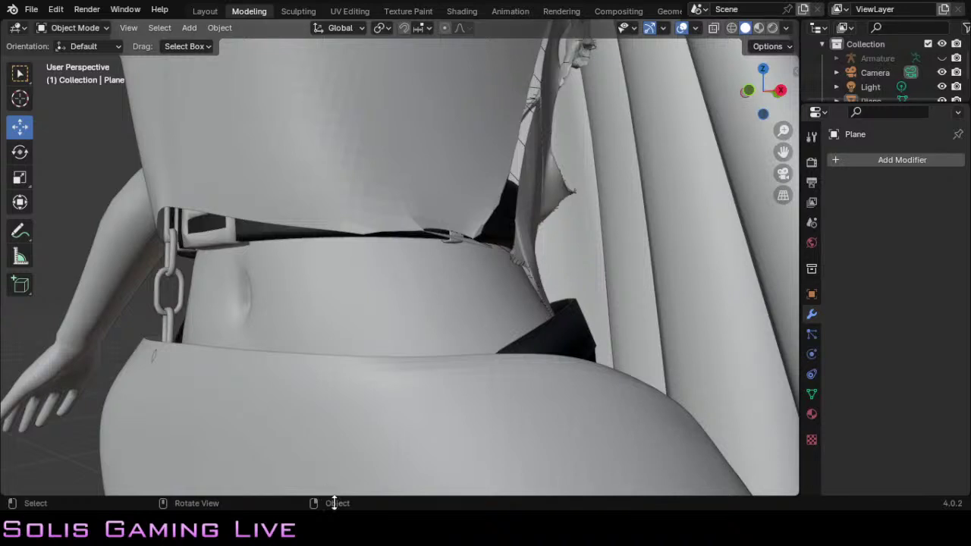
scroll(512, 263, up, 2)
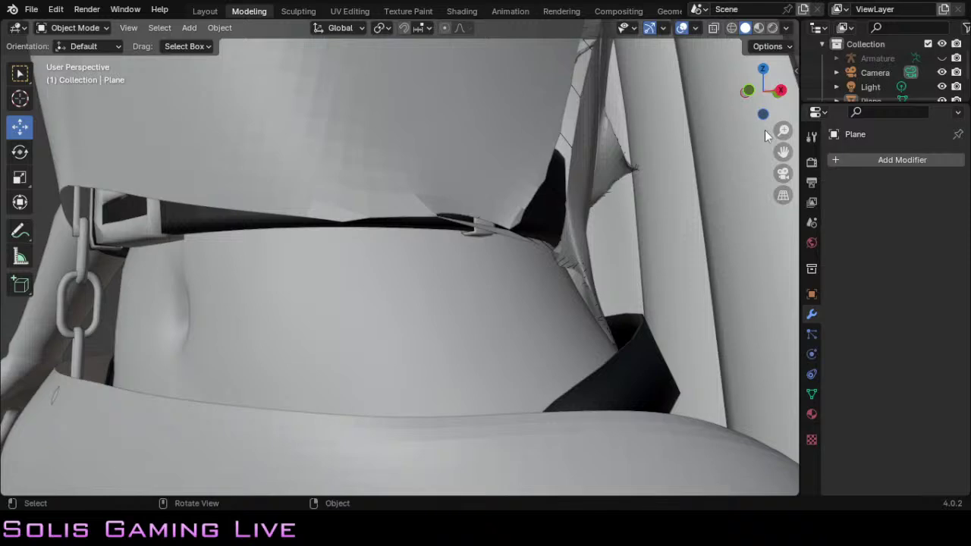
drag(783, 151, 728, 182)
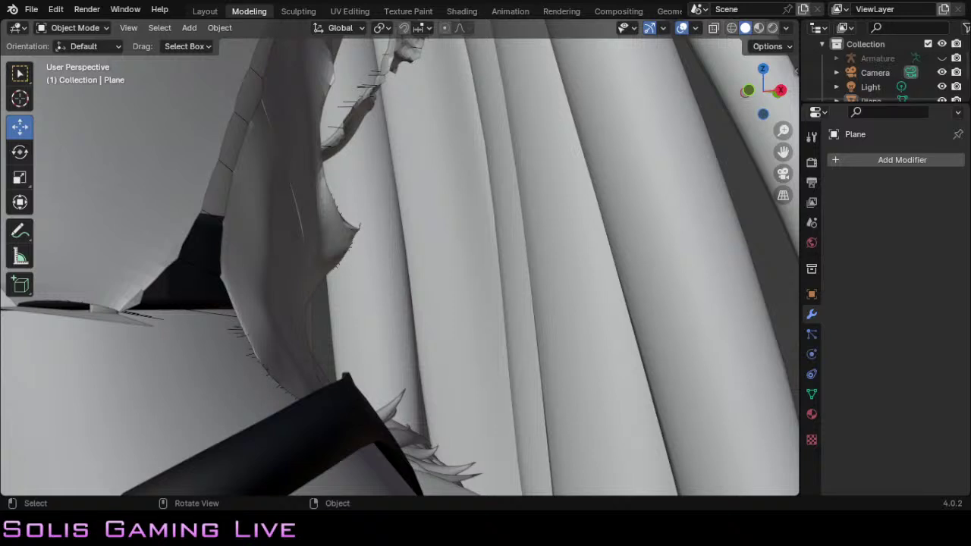
scroll(400, 265, down, 6)
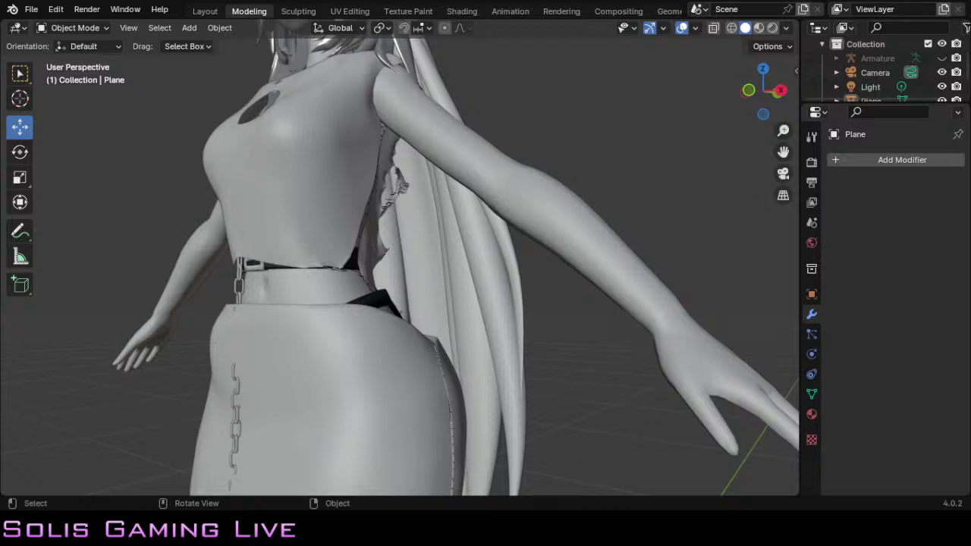
scroll(399, 266, up, 6)
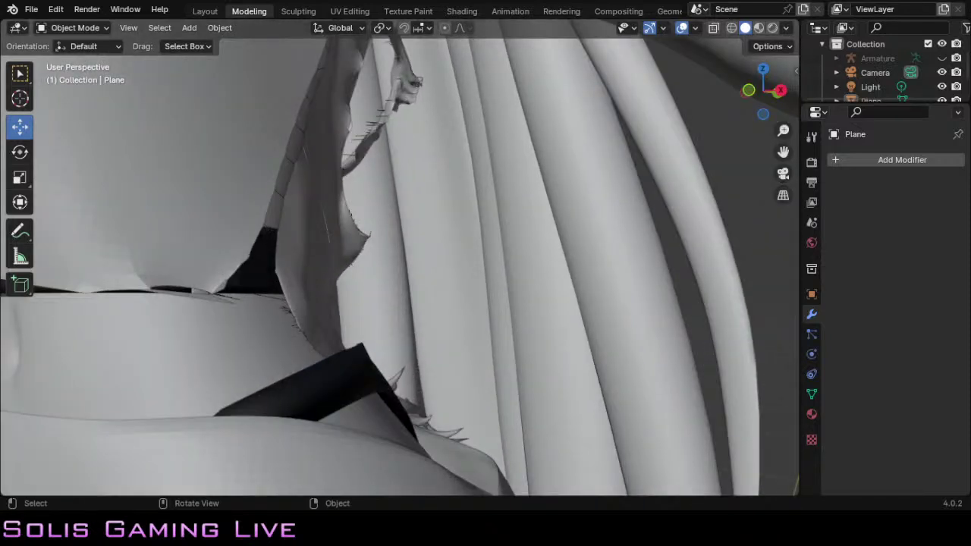
Step: Select the shirt mesh named Plane at the torn side gap above the belt
click(265, 295)
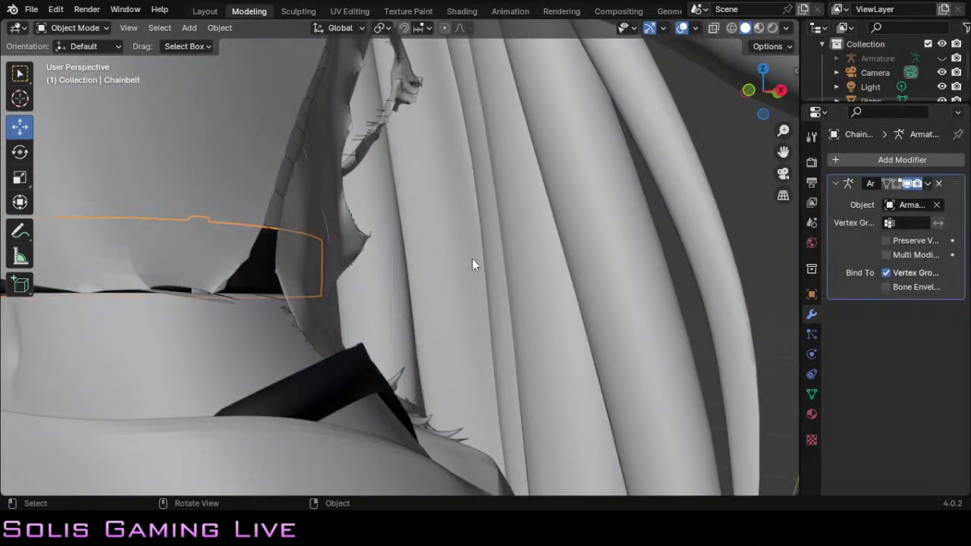
click(715, 149)
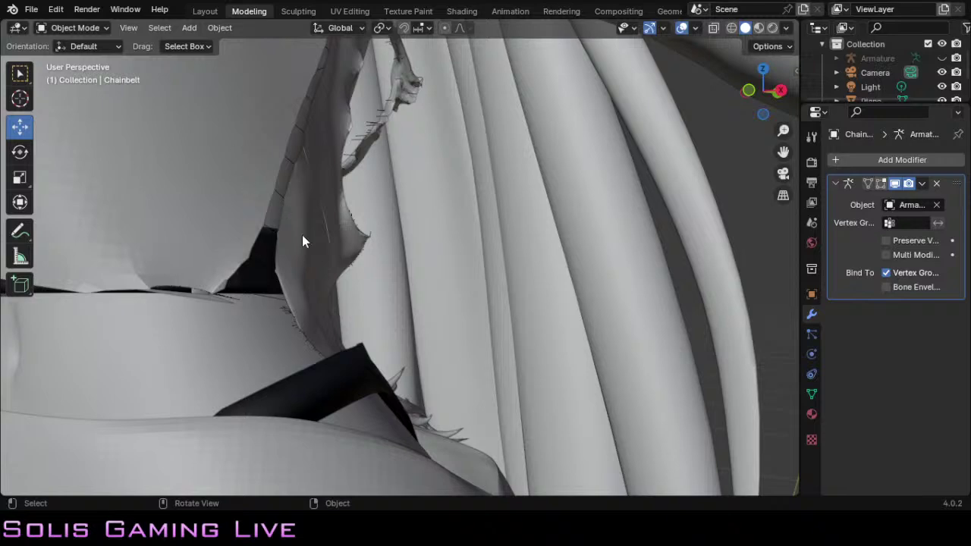
scroll(307, 243, up, 2)
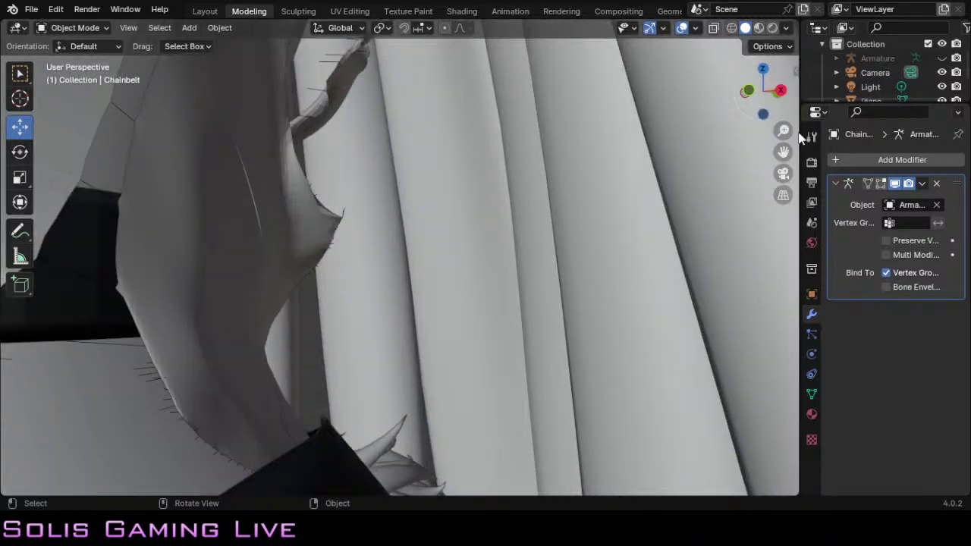
drag(784, 154, 918, 87)
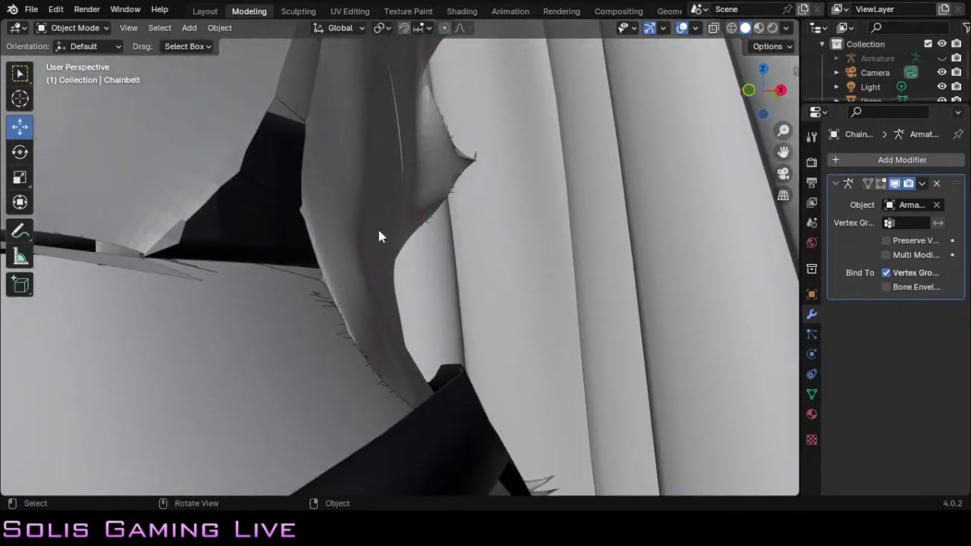
click(289, 274)
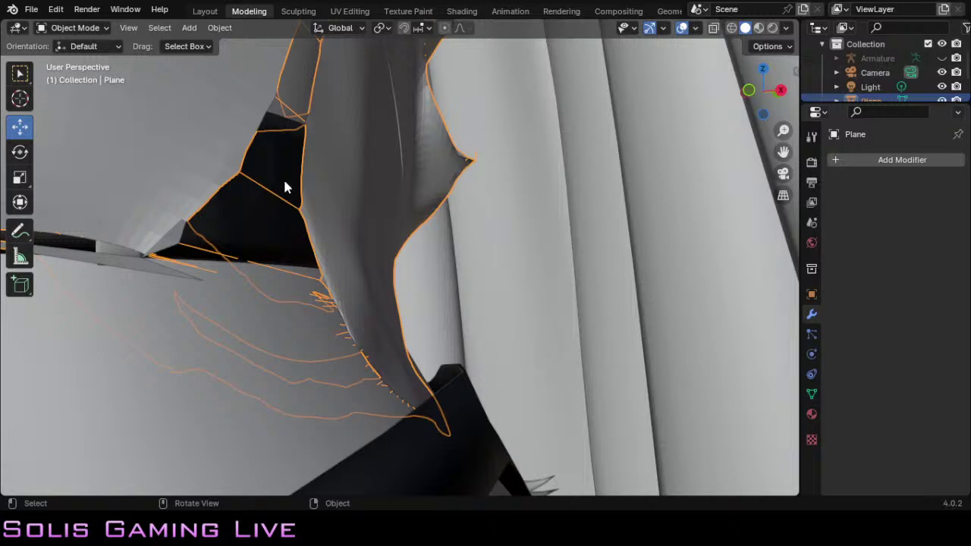
scroll(285, 186, down, 10)
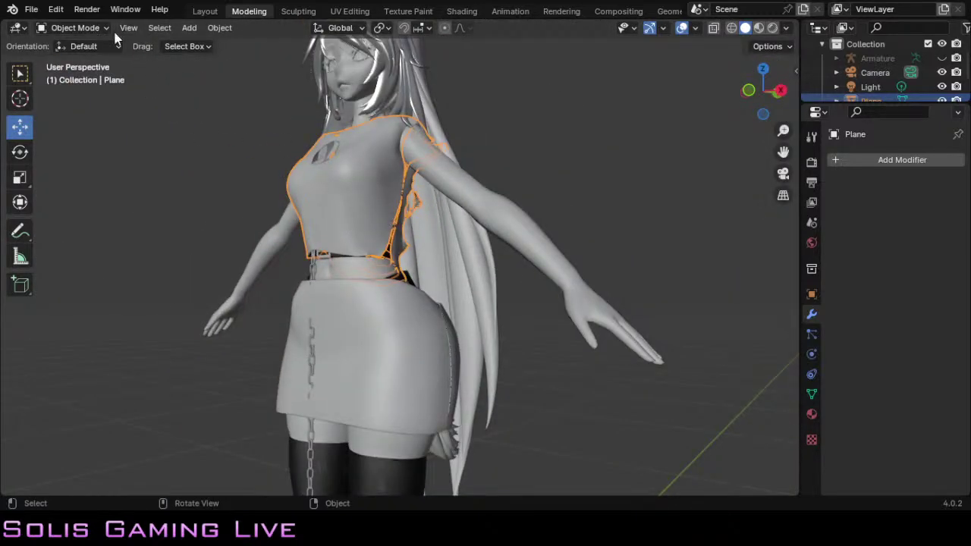
Step: Enter Edit Mode on the shirt mesh and select the lower edge bridging the side gap above the waist
click(95, 29)
click(95, 56)
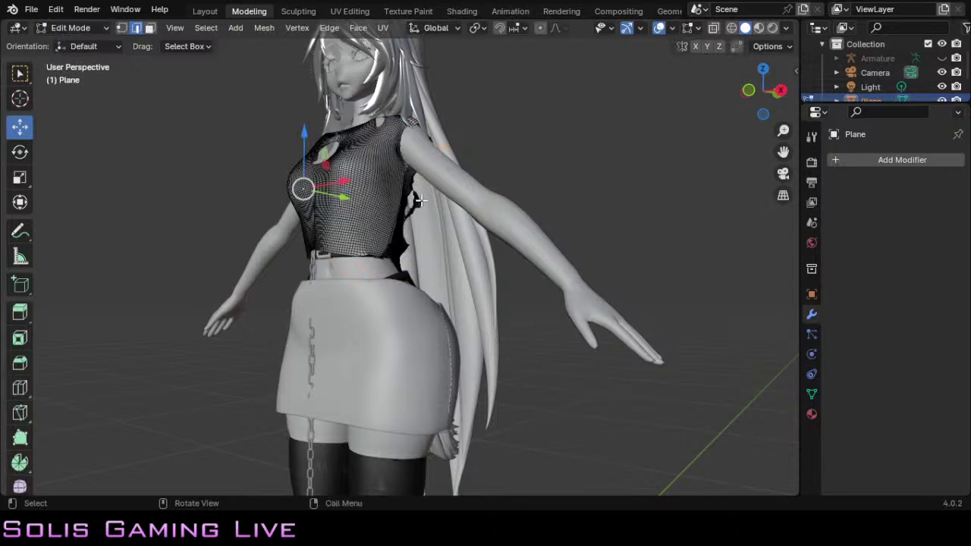
scroll(420, 201, up, 10)
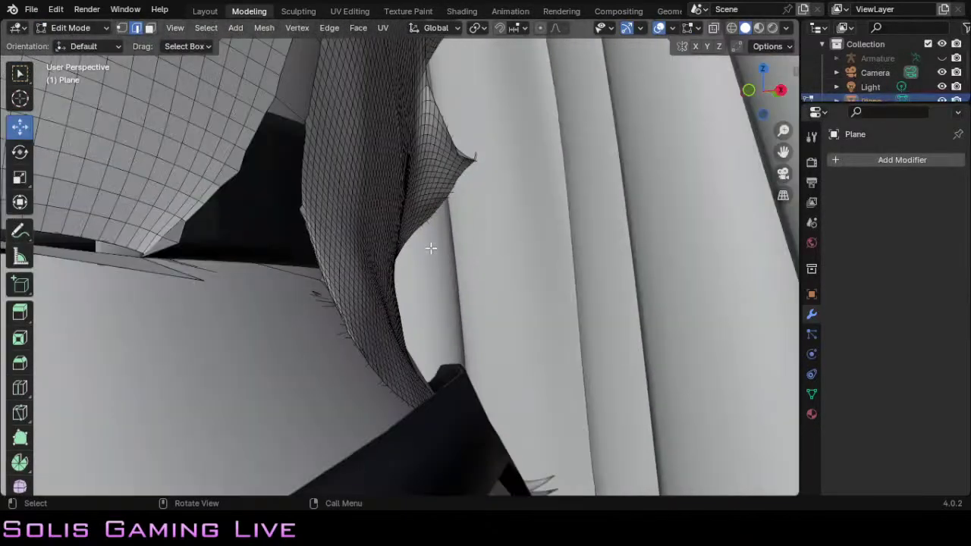
click(293, 273)
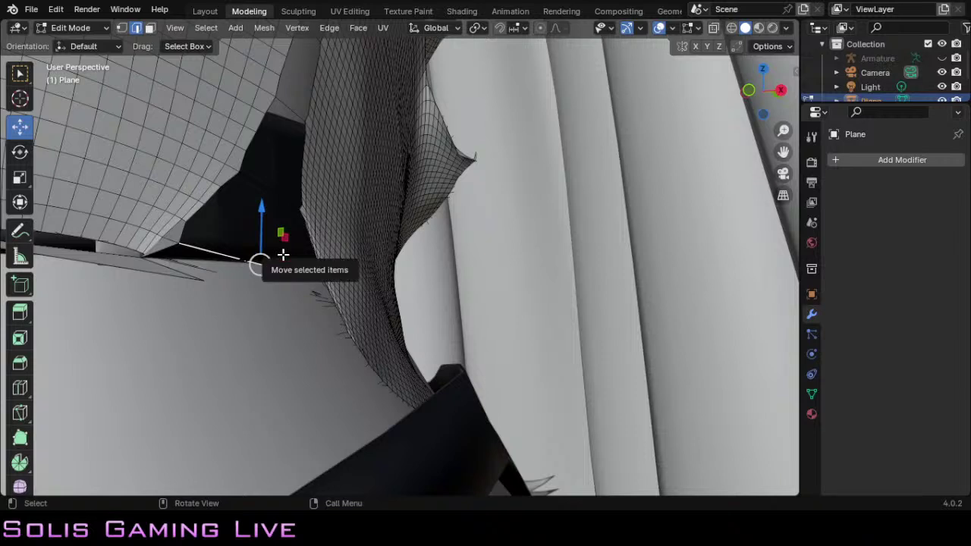
Step: Add the front piece's rim edges, the upper edge bridging the gap and the adjoining back-piece edge to the selection
shift+click(181, 232)
shift+click(195, 213)
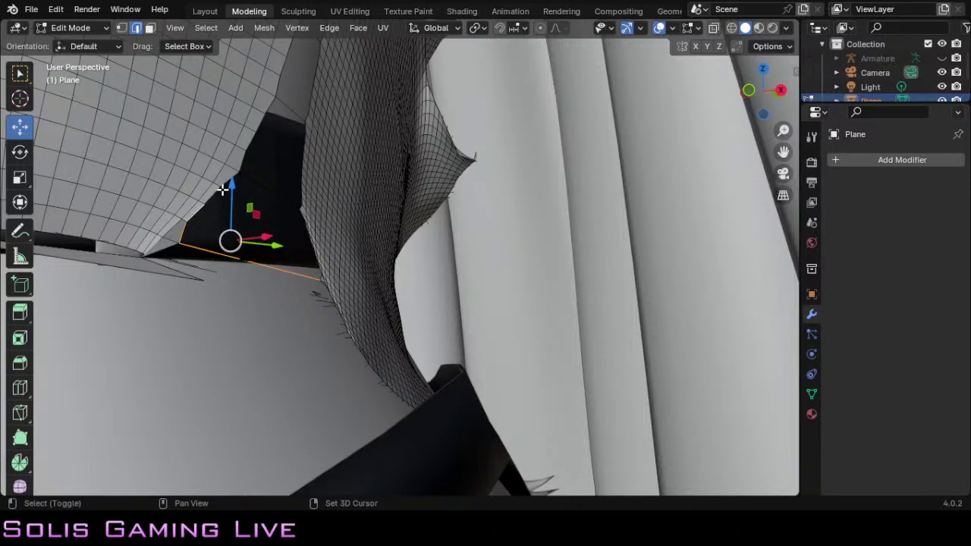
shift+click(213, 195)
shift+click(233, 177)
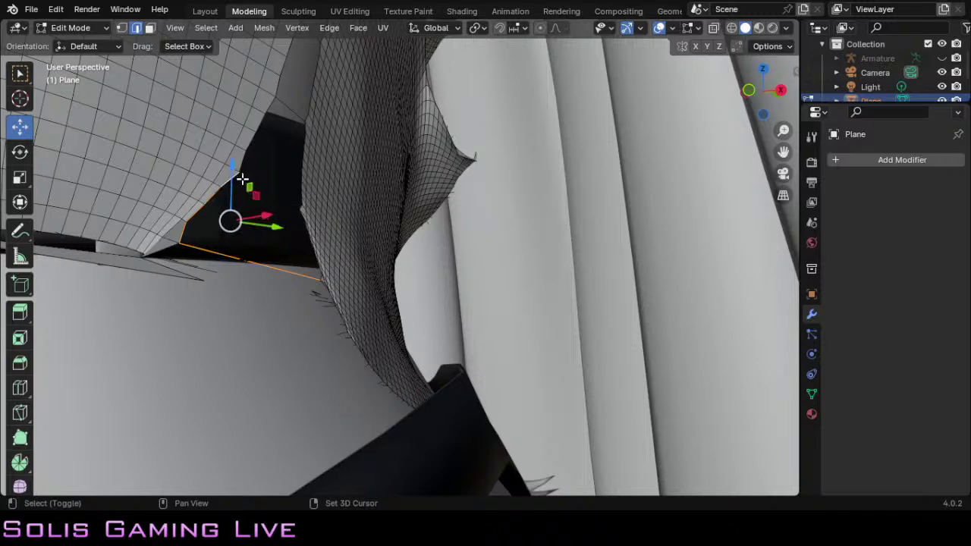
shift+click(283, 201)
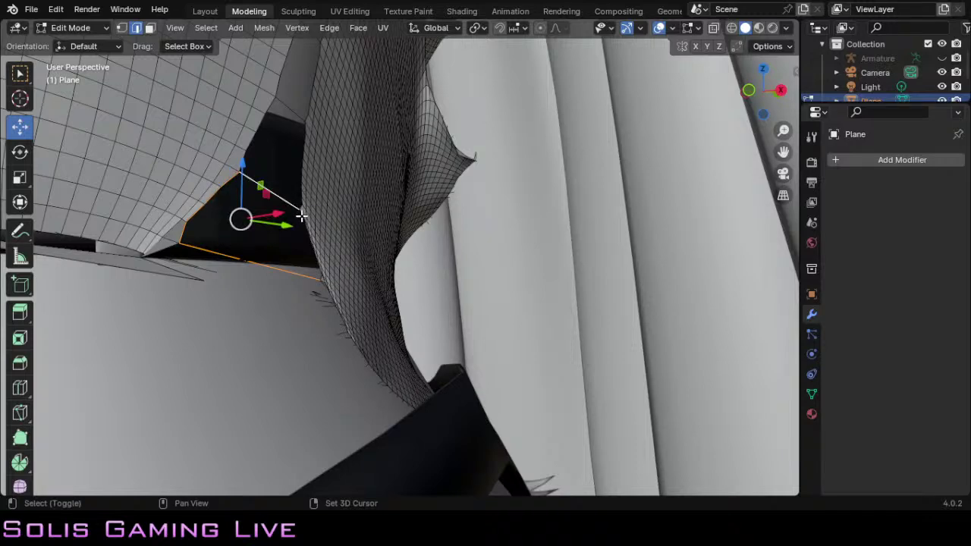
shift+click(302, 220)
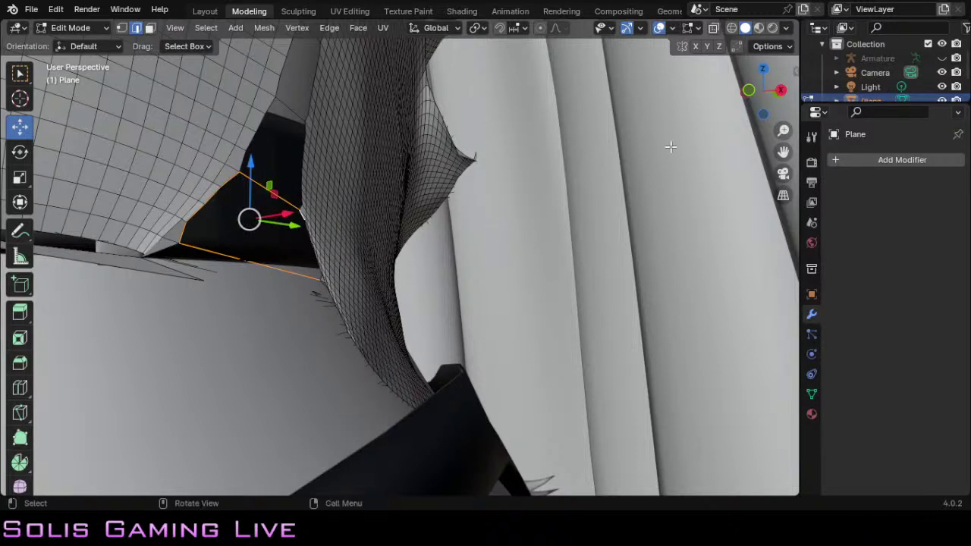
Step: Add the next edge down the back piece's rim to the selection around the side gap
drag(761, 97, 725, 102)
scroll(546, 217, up, 3)
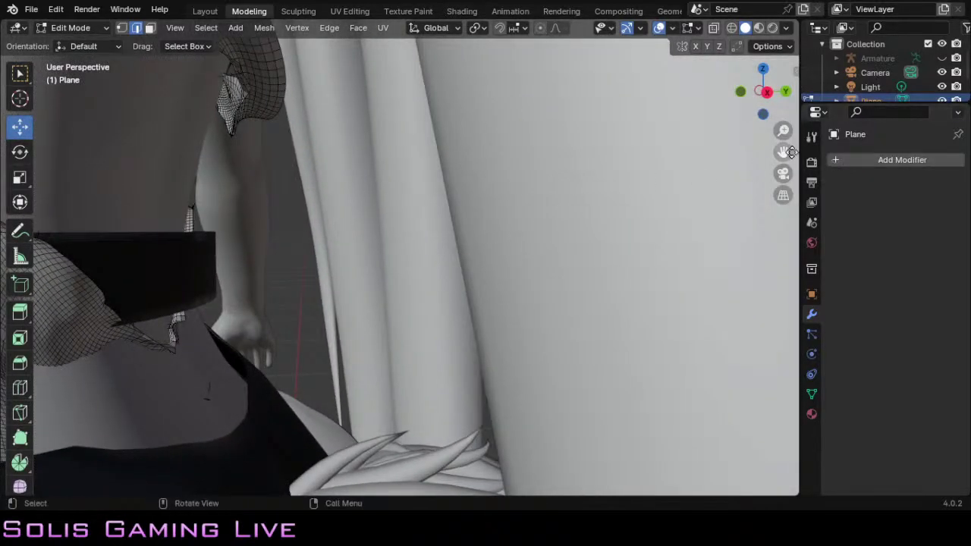
drag(785, 151, 944, 125)
scroll(581, 260, up, 5)
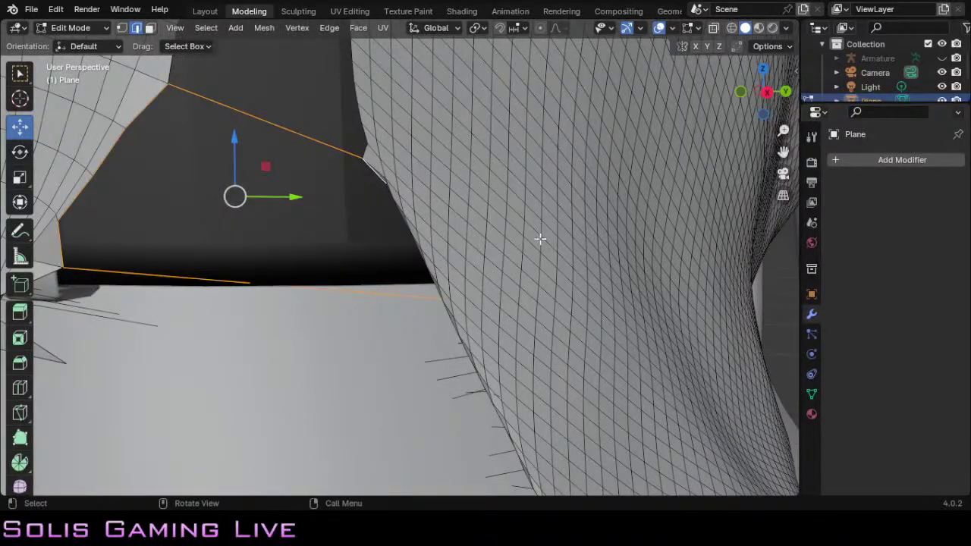
shift+click(395, 200)
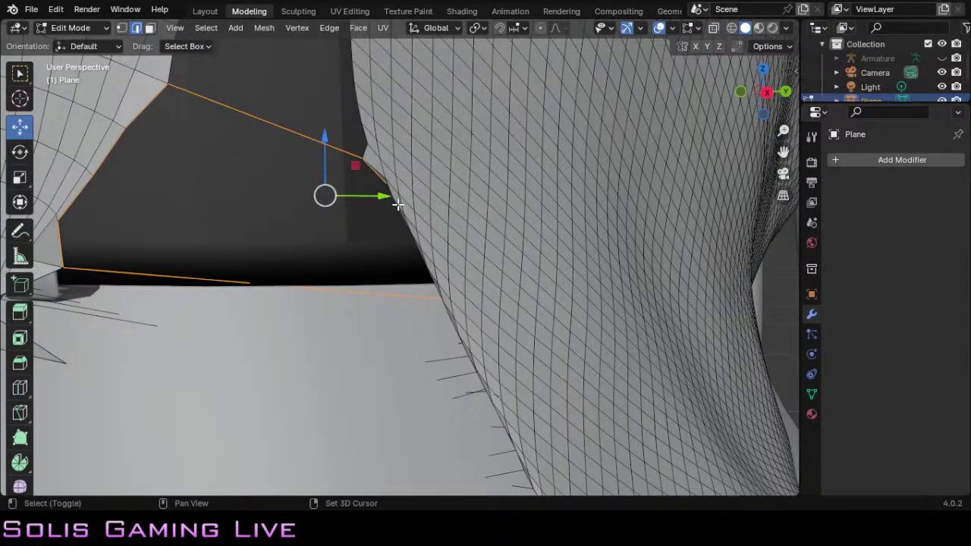
key(ctrl+z)
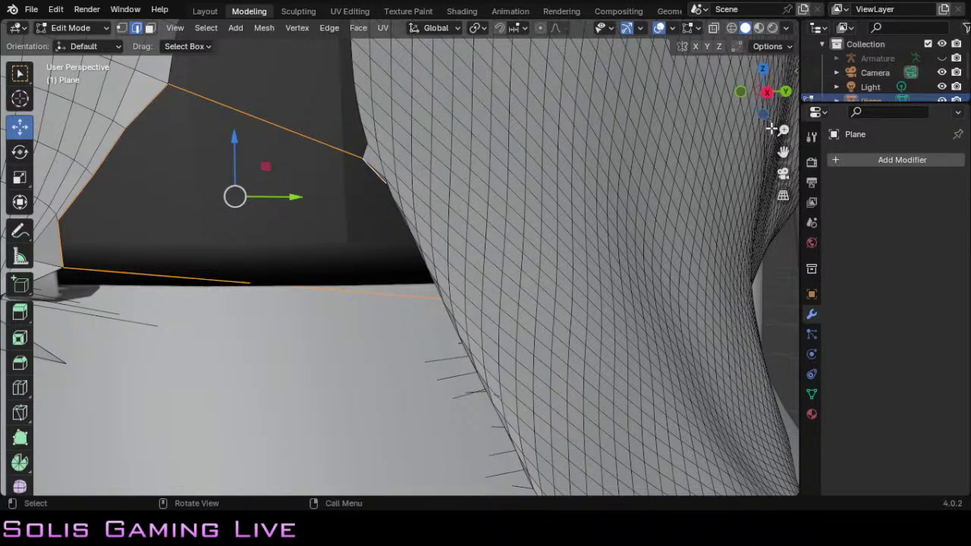
mouse_move(765, 112)
mouse_down()
mouse_move(751, 122)
mouse_move(760, 106)
mouse_up()
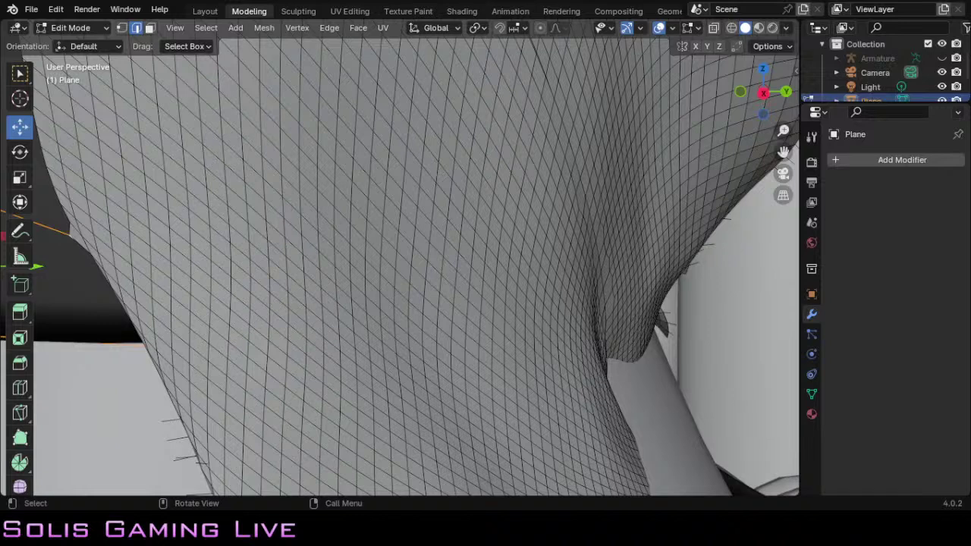
shift+click(97, 265)
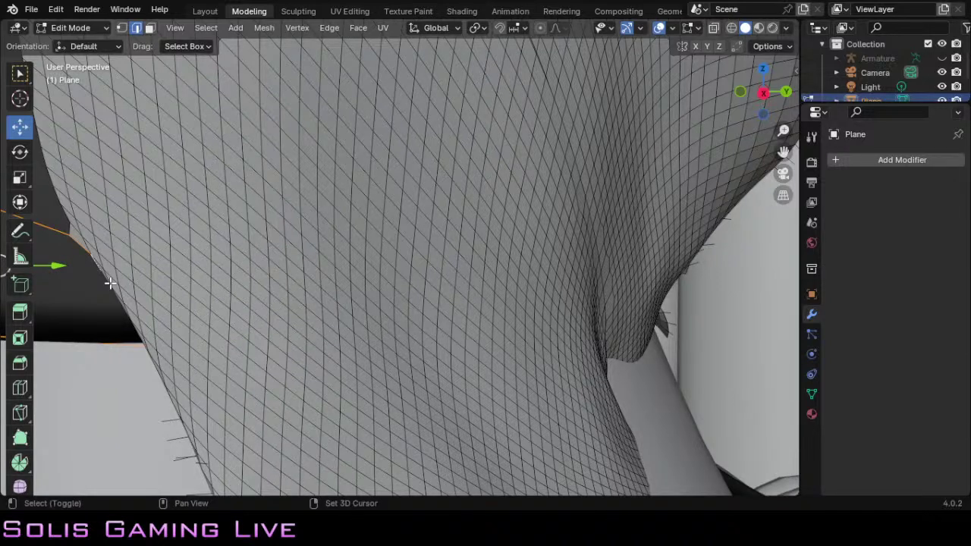
Step: Extend the edge selection further down the back piece's rim toward the lower bridging edge
drag(753, 95, 768, 98)
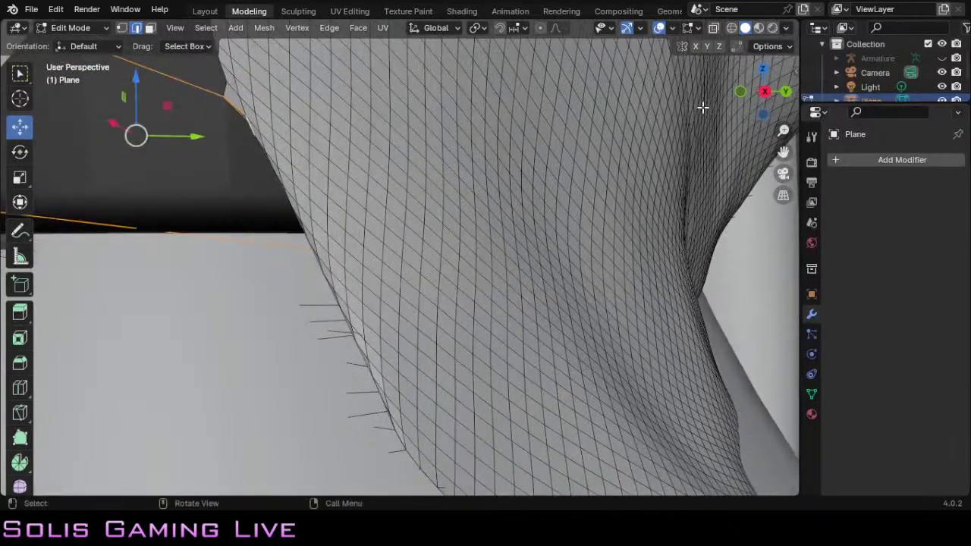
shift+click(259, 144)
shift+click(269, 160)
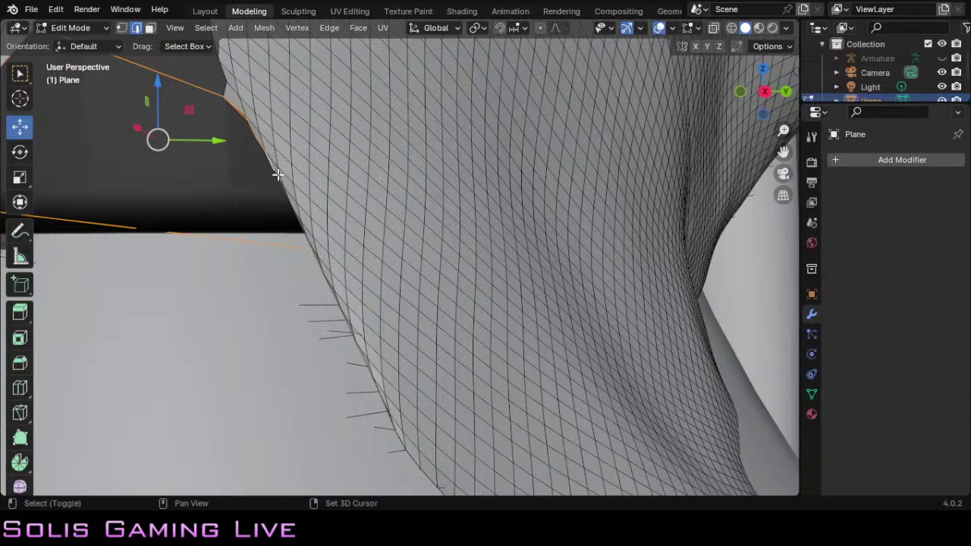
shift+click(277, 176)
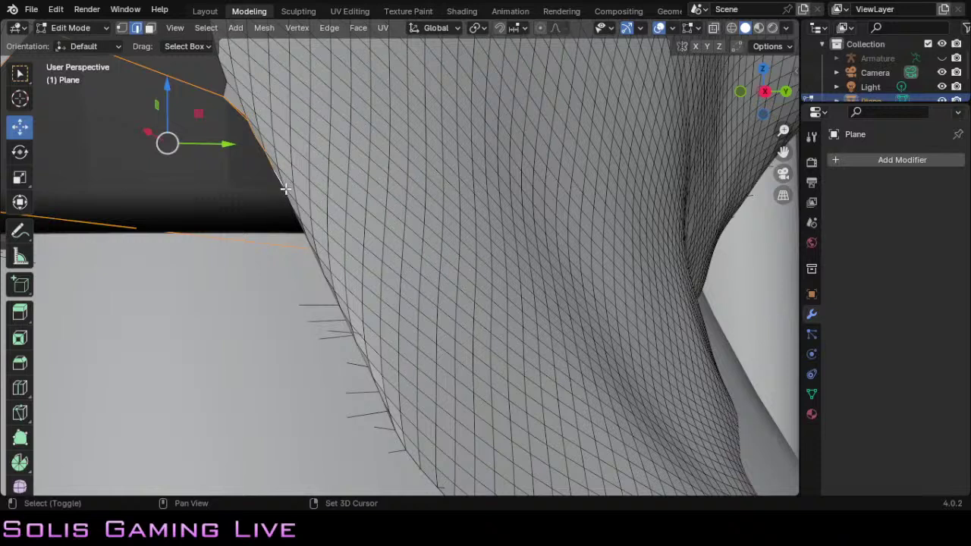
shift+click(285, 188)
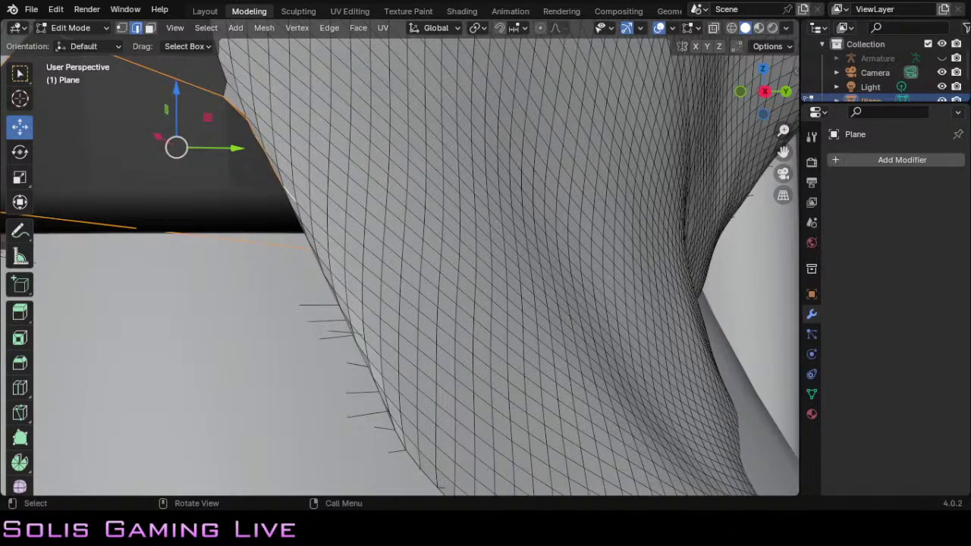
shift+click(294, 197)
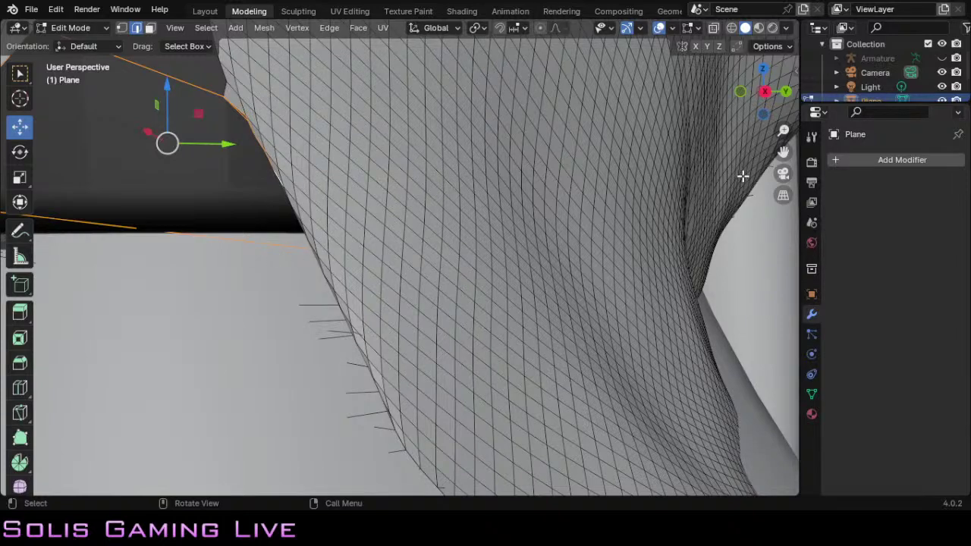
Step: Inspect the selected edges around the side gap and the back piece's rim from the right side and close up
click(764, 97)
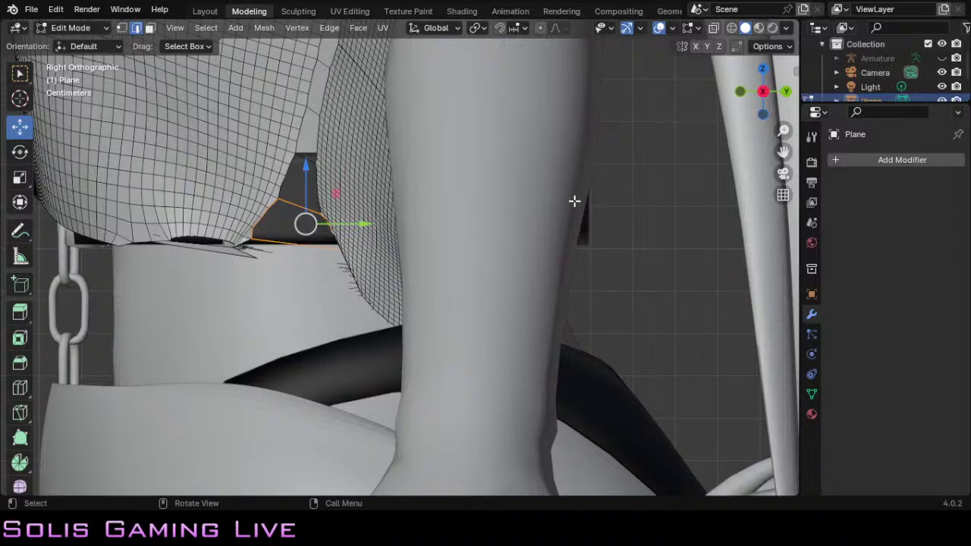
scroll(464, 243, up, 5)
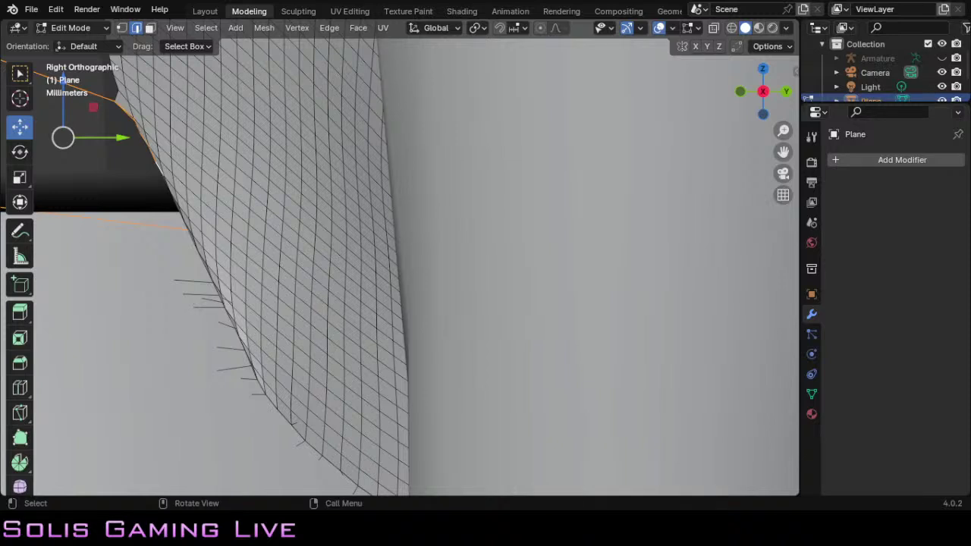
scroll(399, 265, up, 1)
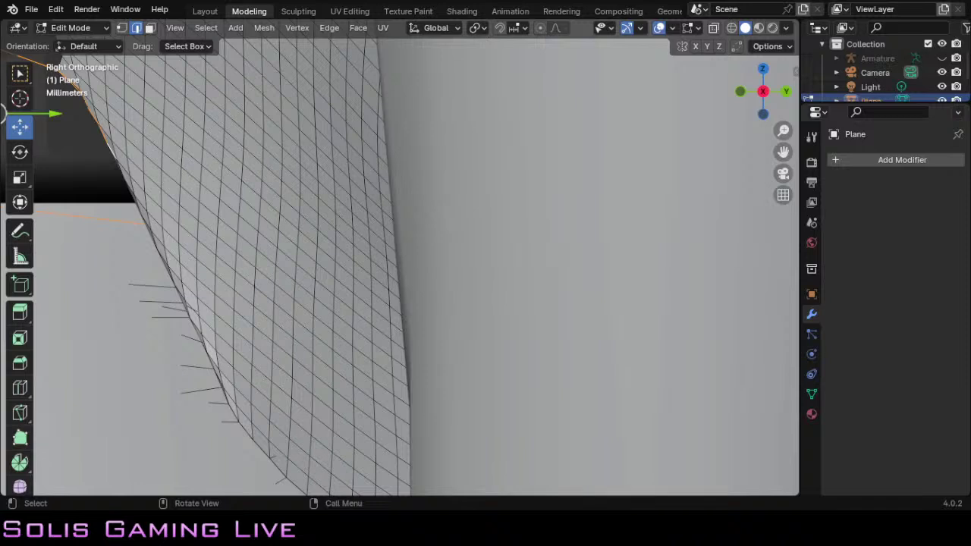
scroll(410, 258, up, 1)
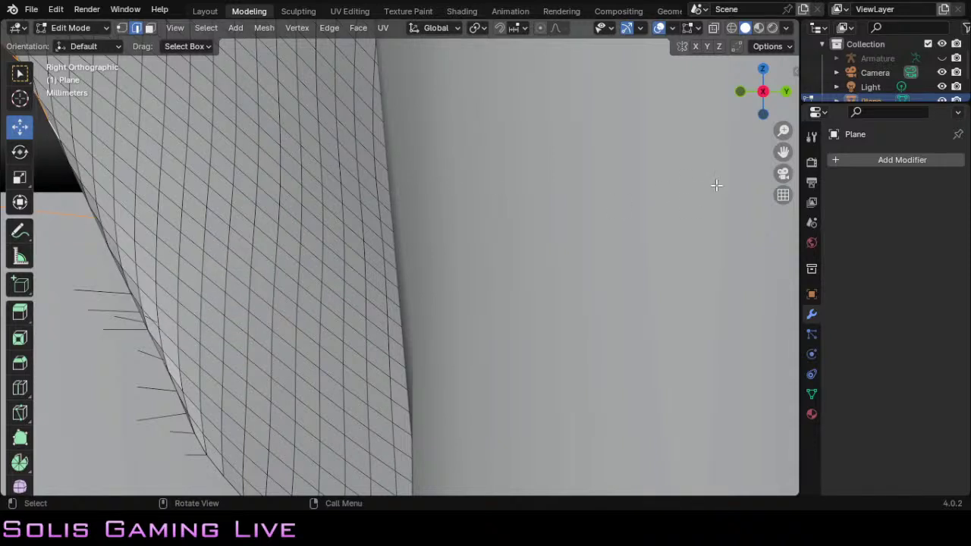
mouse_move(783, 151)
mouse_down()
mouse_move(914, 183)
mouse_move(933, 122)
mouse_move(742, 168)
mouse_move(676, 206)
mouse_move(968, 160)
mouse_move(783, 152)
mouse_up()
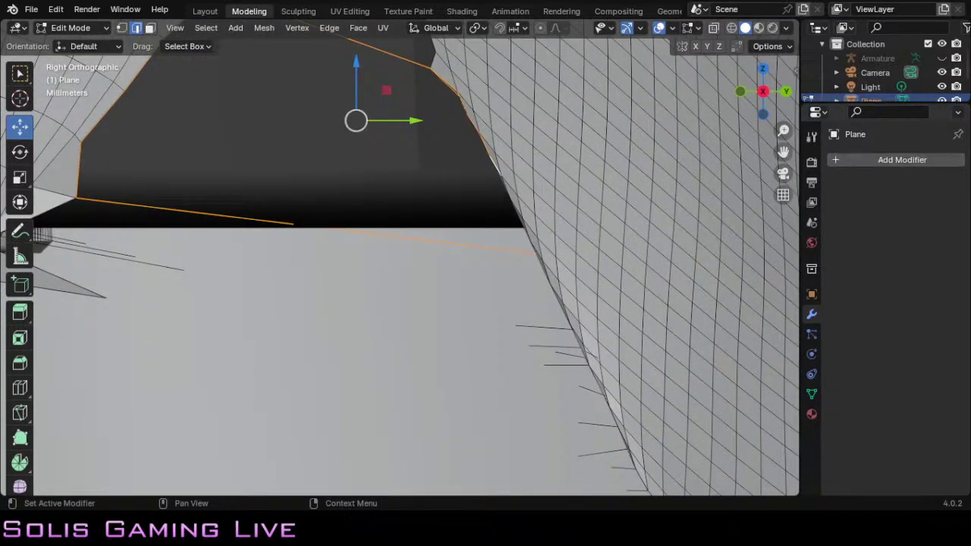
drag(762, 93, 759, 97)
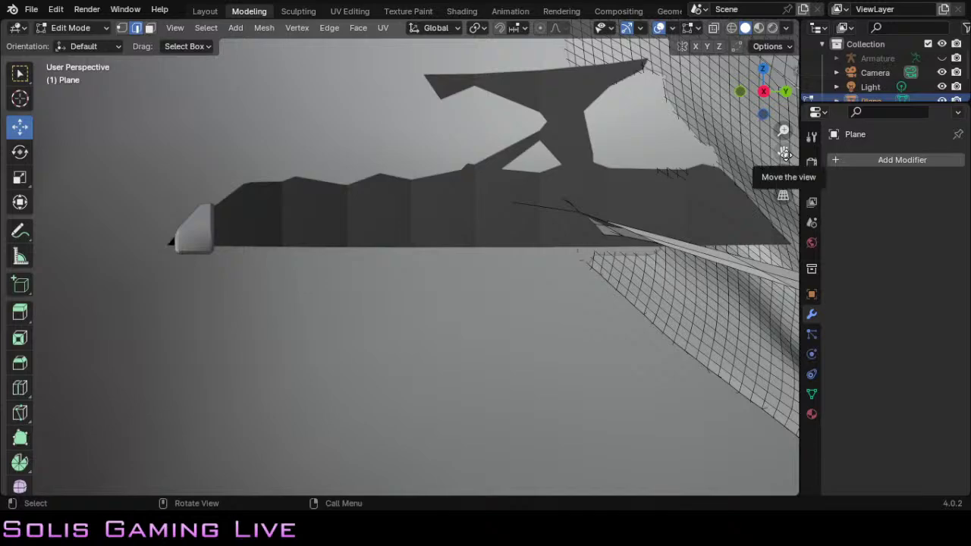
drag(783, 152, 627, 238)
scroll(616, 245, down, 7)
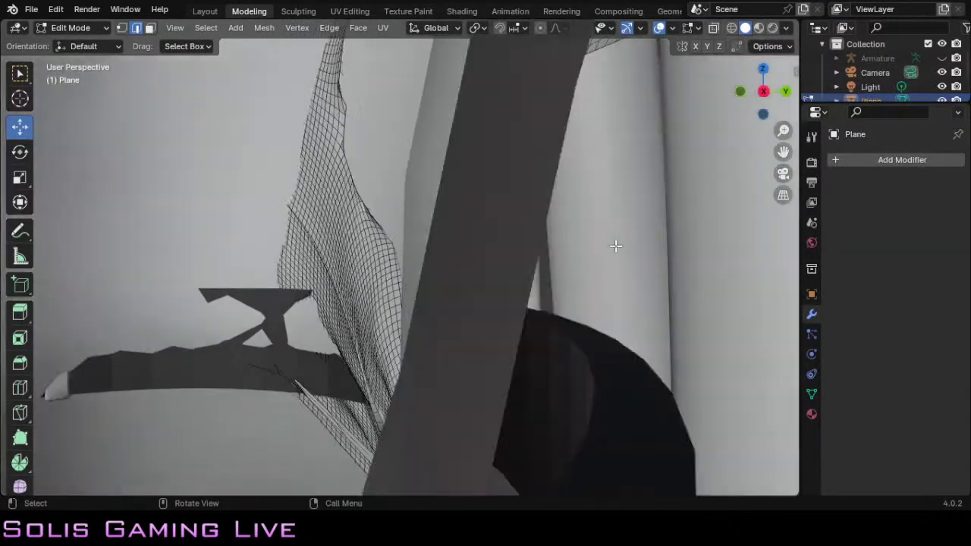
scroll(616, 246, down, 3)
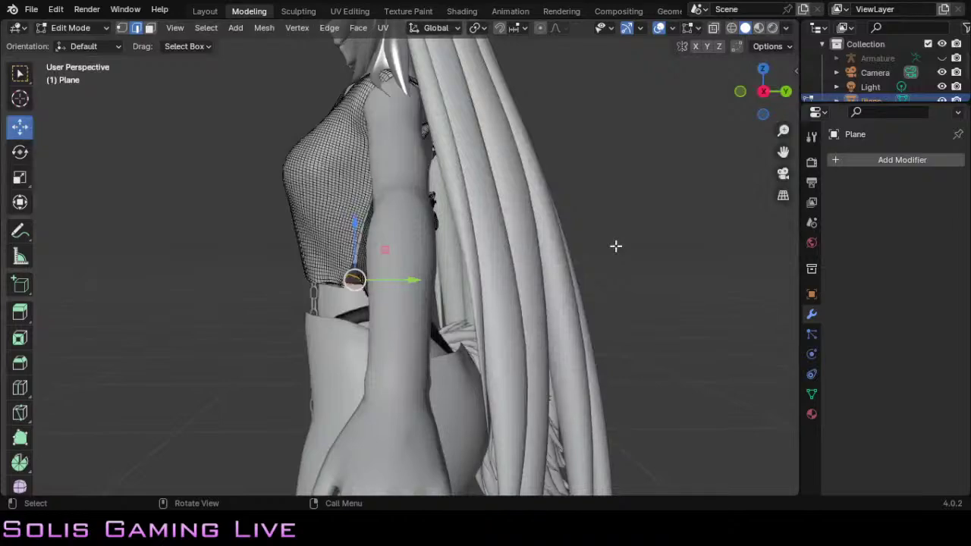
scroll(490, 284, up, 8)
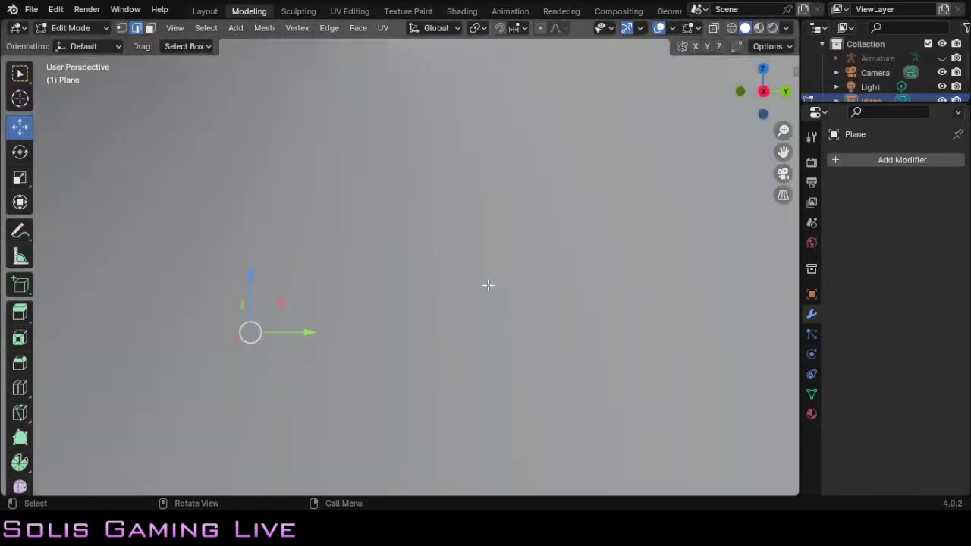
scroll(488, 285, up, 2)
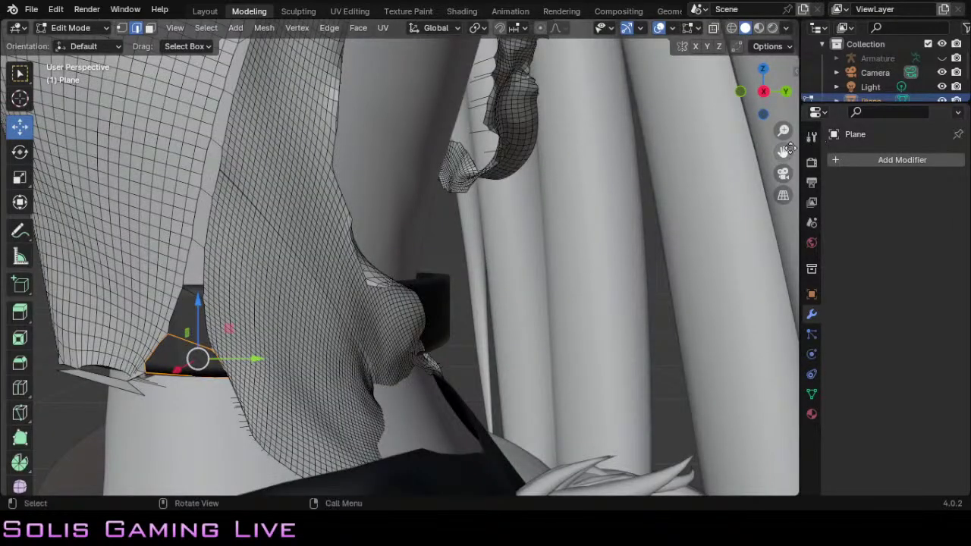
drag(784, 152, 745, 133)
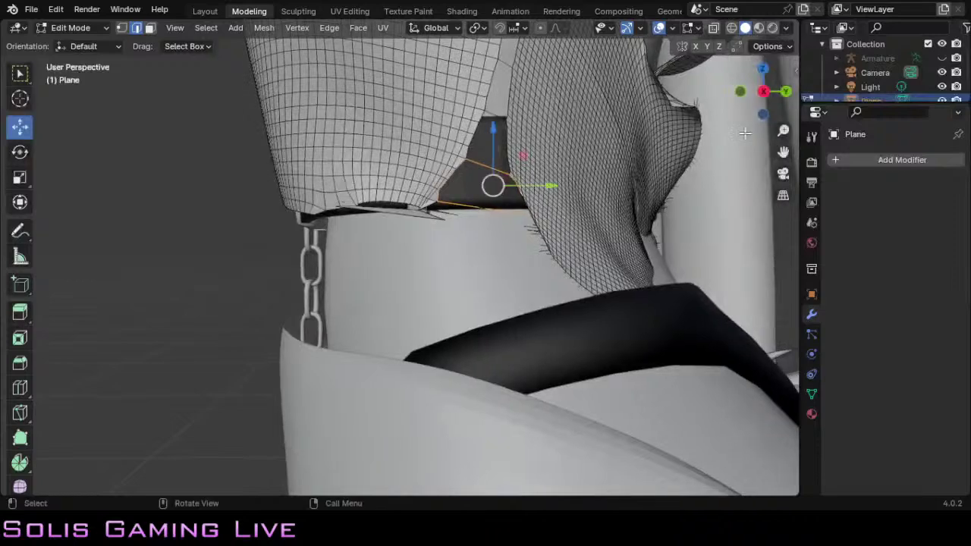
Step: Turn on X-ray display and examine the shirt's side gap, back piece and lower rim for stray stretched geometry
click(713, 28)
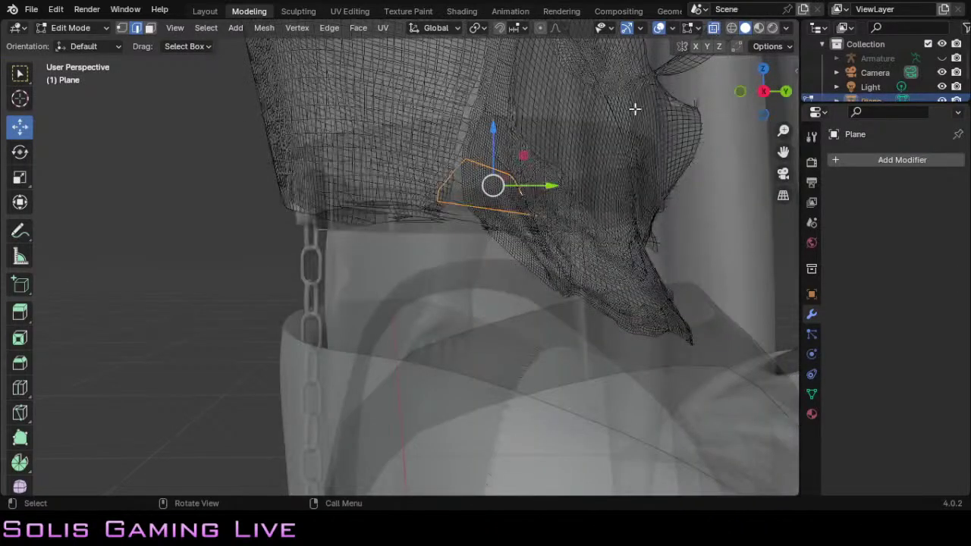
scroll(611, 204, up, 2)
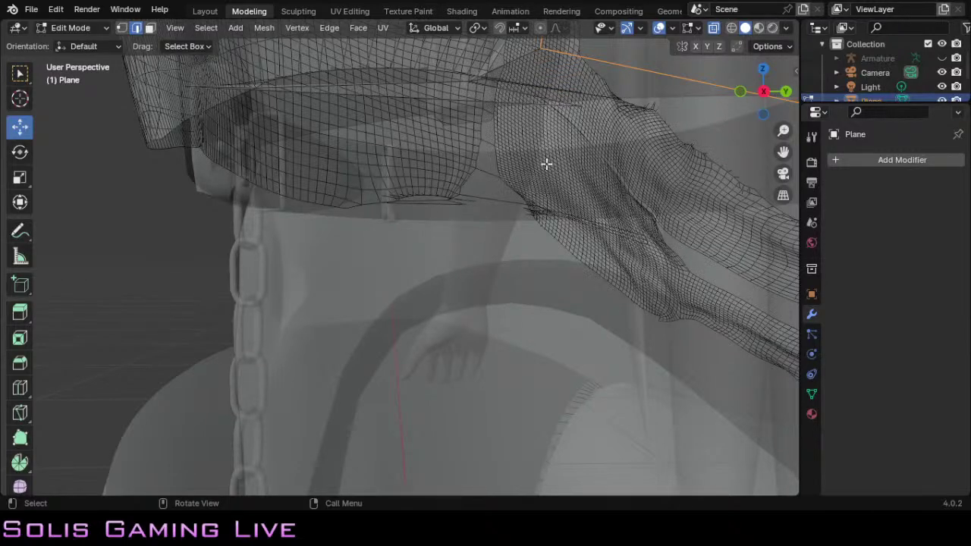
scroll(708, 144, down, 3)
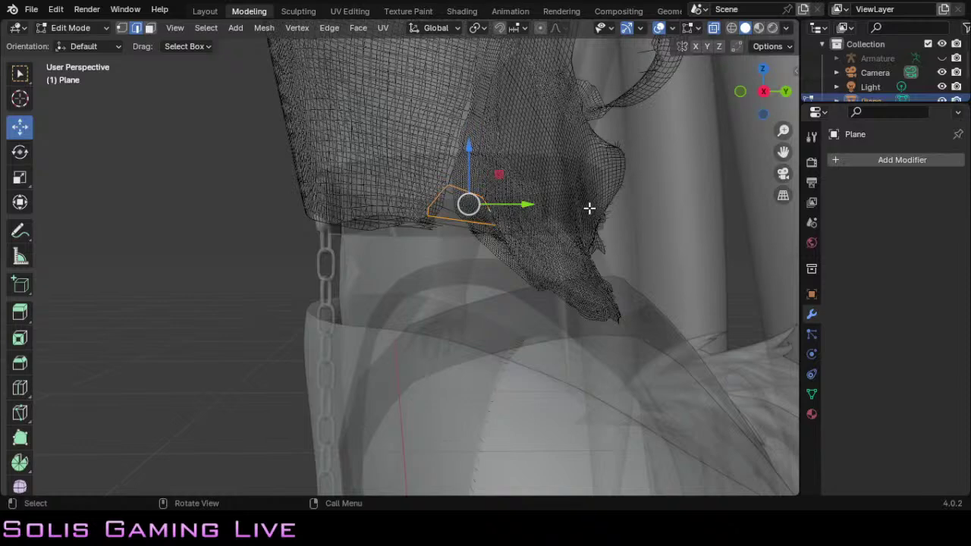
scroll(589, 208, up, 3)
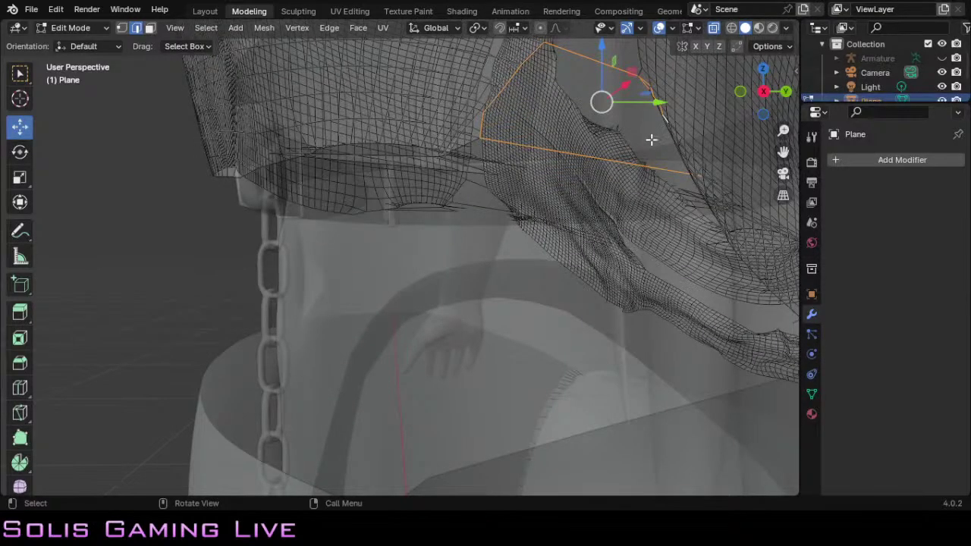
middle_drag(651, 139, 623, 150)
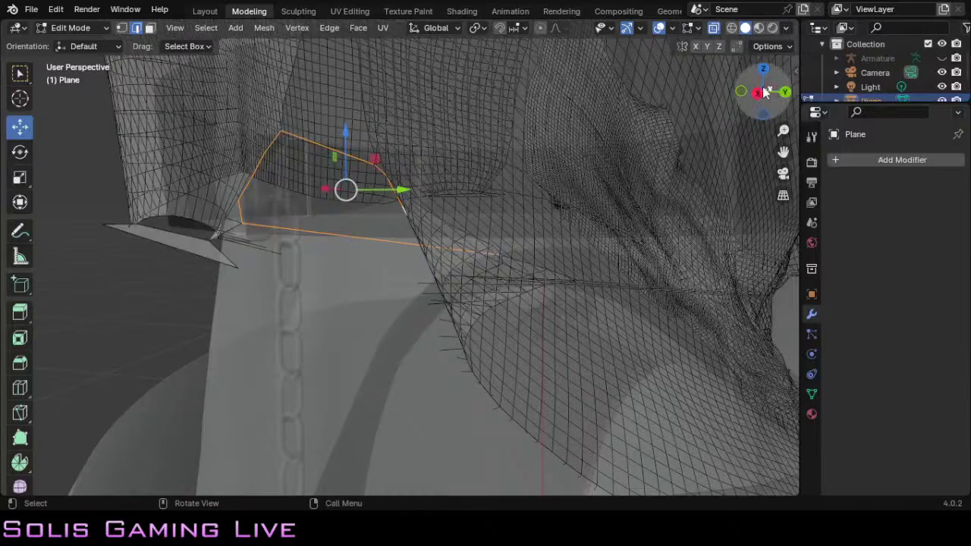
drag(763, 90, 555, 124)
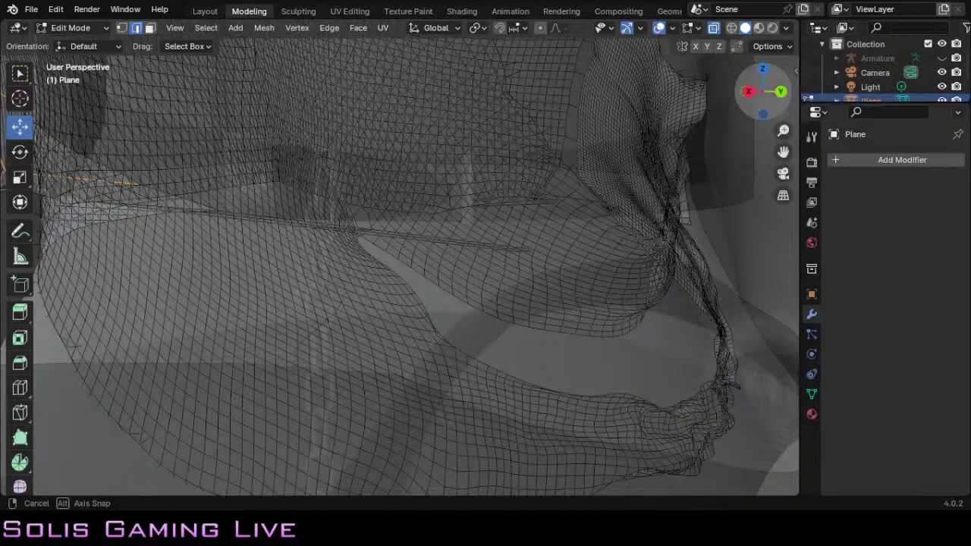
drag(632, 106, 632, 106)
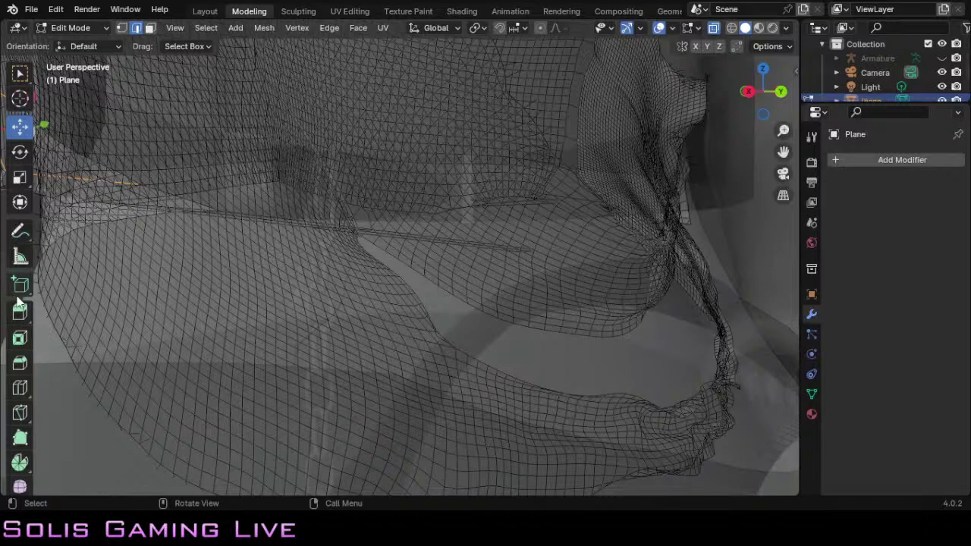
scroll(443, 252, down, 5)
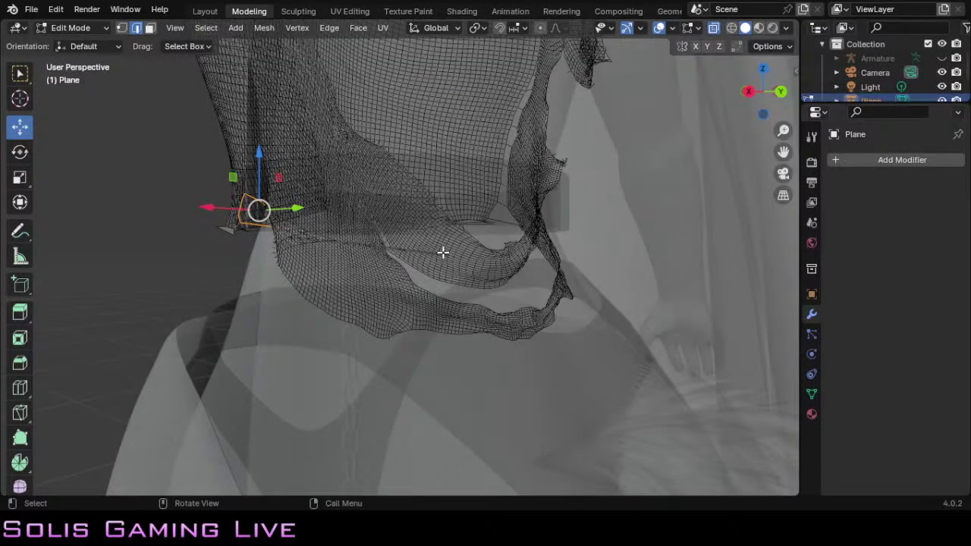
scroll(535, 261, up, 8)
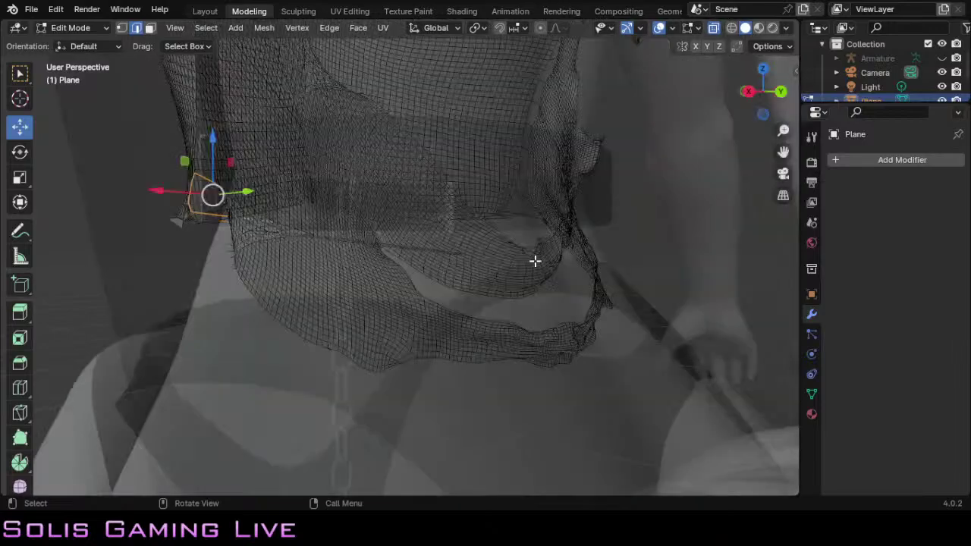
scroll(535, 261, down, 6)
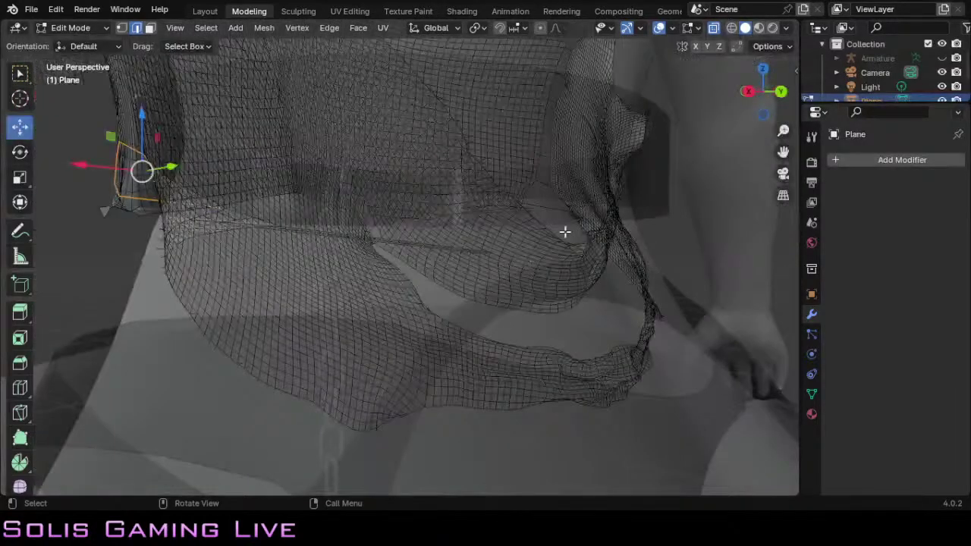
middle_drag(566, 232, 533, 237)
scroll(388, 319, up, 4)
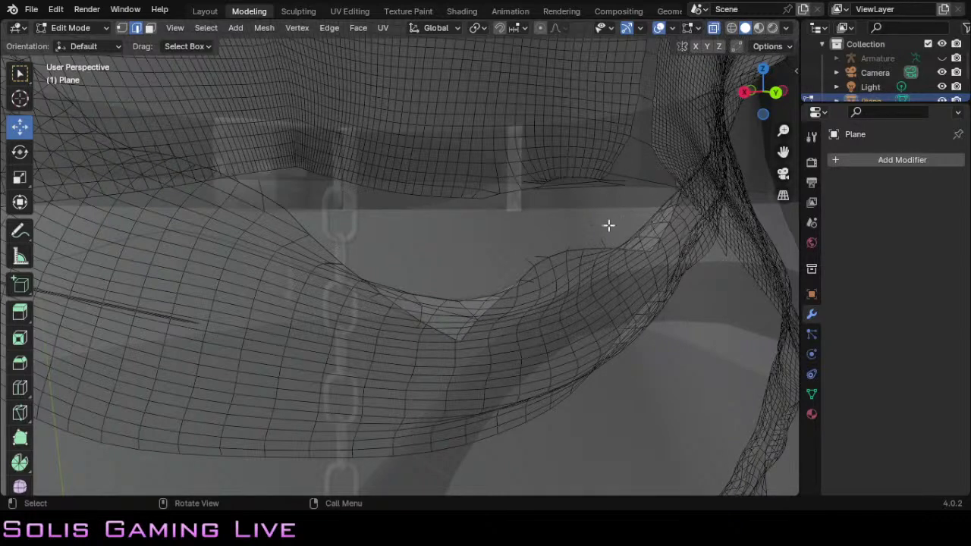
Step: Select the edge at the tip of the stretched strip inside the shirt and pull it back along negative Y
click(198, 323)
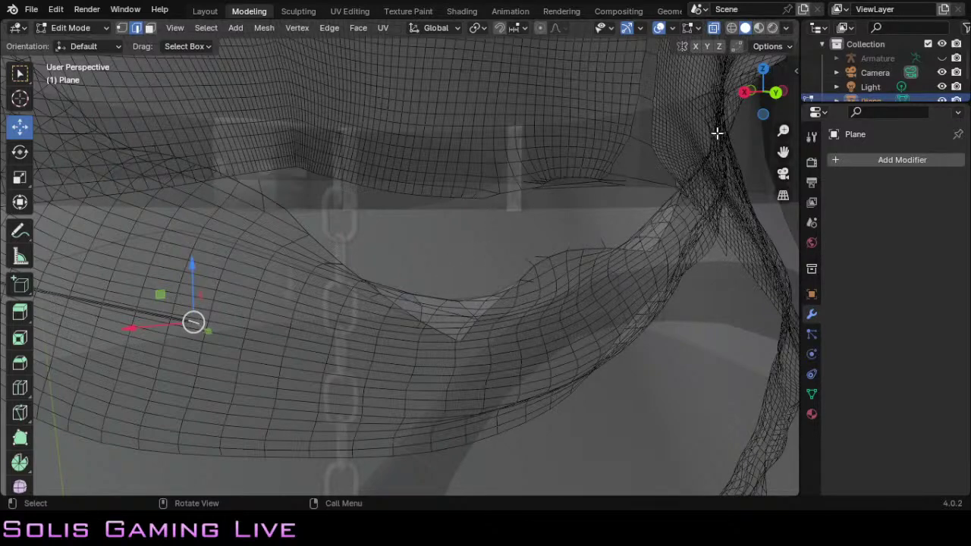
drag(762, 94, 747, 108)
drag(238, 254, 201, 196)
drag(745, 109, 736, 113)
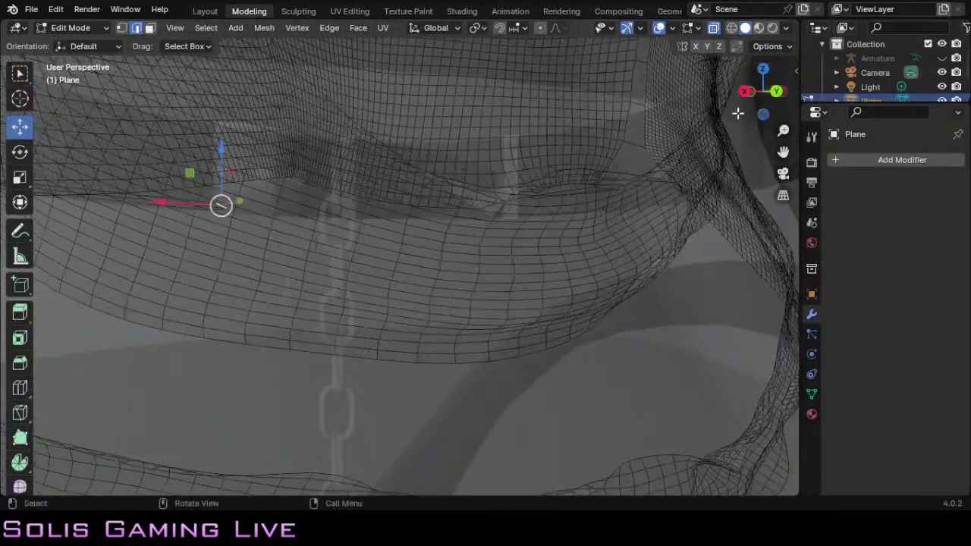
scroll(262, 251, up, 3)
scroll(263, 251, down, 3)
shift+click(218, 209)
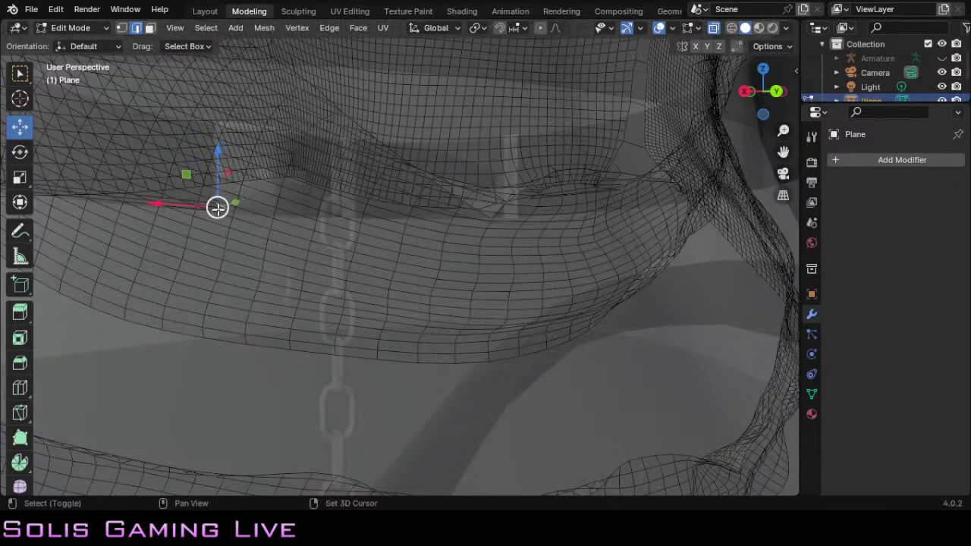
scroll(612, 182, down, 4)
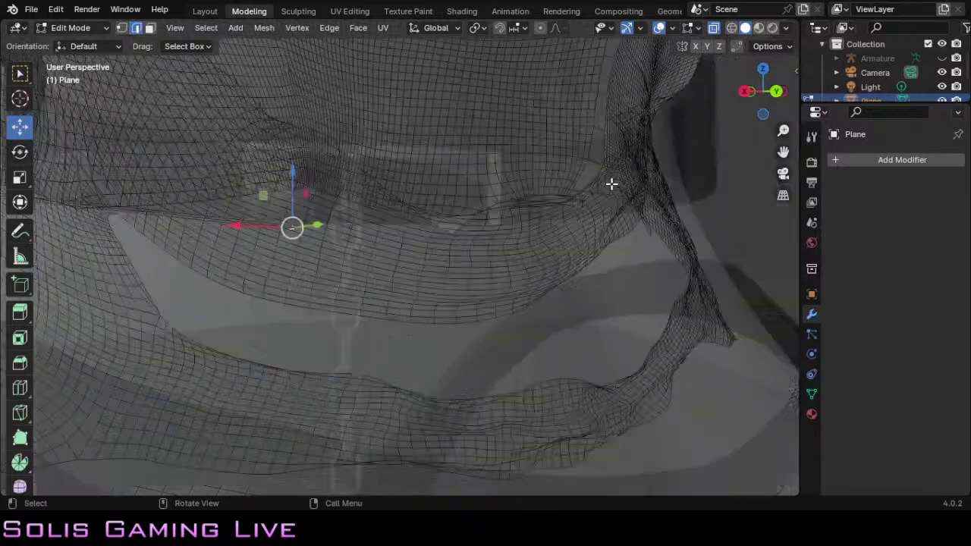
drag(763, 106, 725, 110)
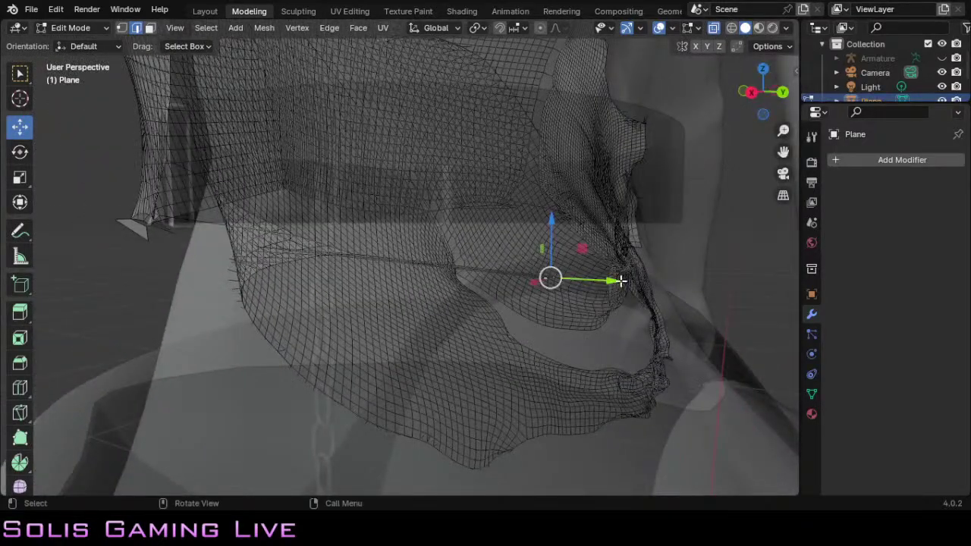
drag(613, 280, 523, 277)
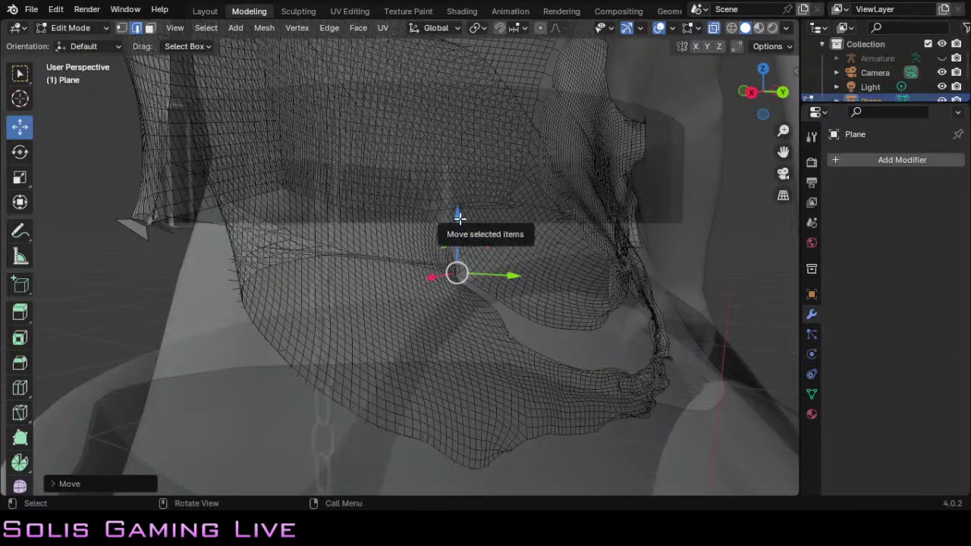
drag(457, 215, 463, 217)
Step: Move the strip's selected tip edge along positive X, away from the inner fold of the shirt
scroll(481, 265, up, 7)
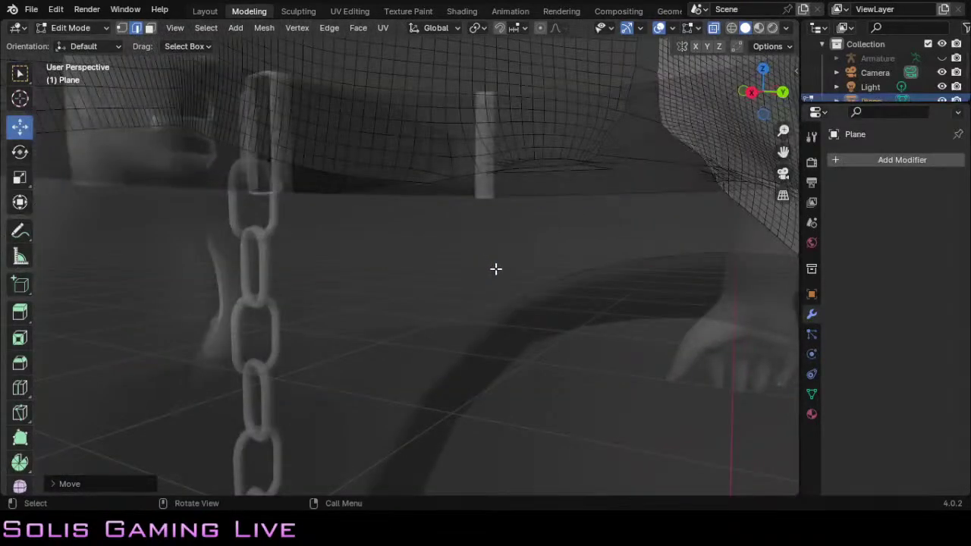
scroll(496, 269, down, 5)
middle_drag(540, 269, 526, 264)
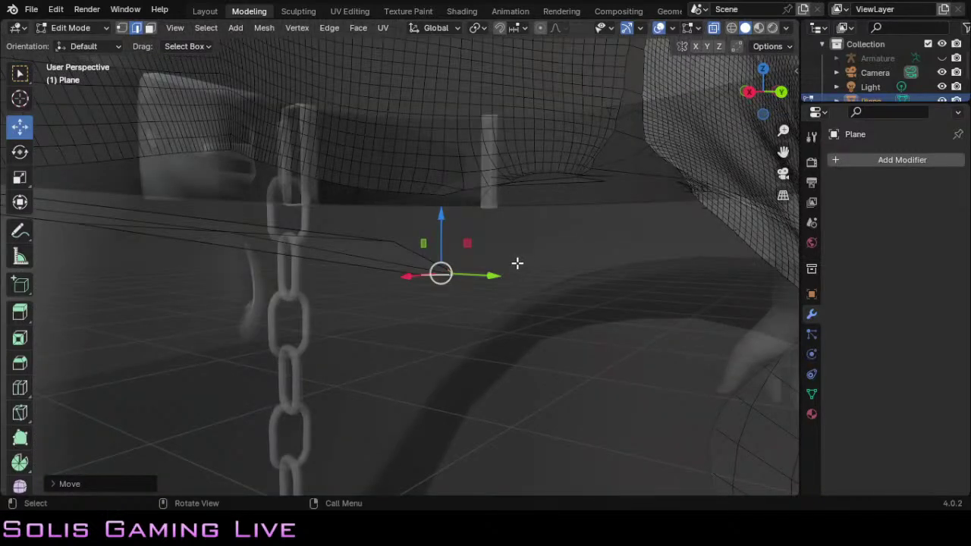
drag(754, 103, 775, 111)
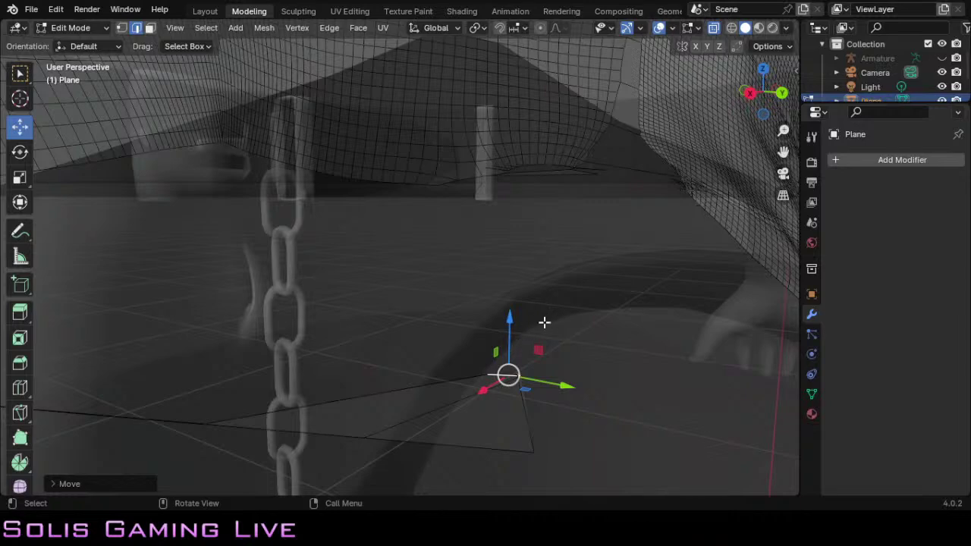
scroll(556, 352, up, 3)
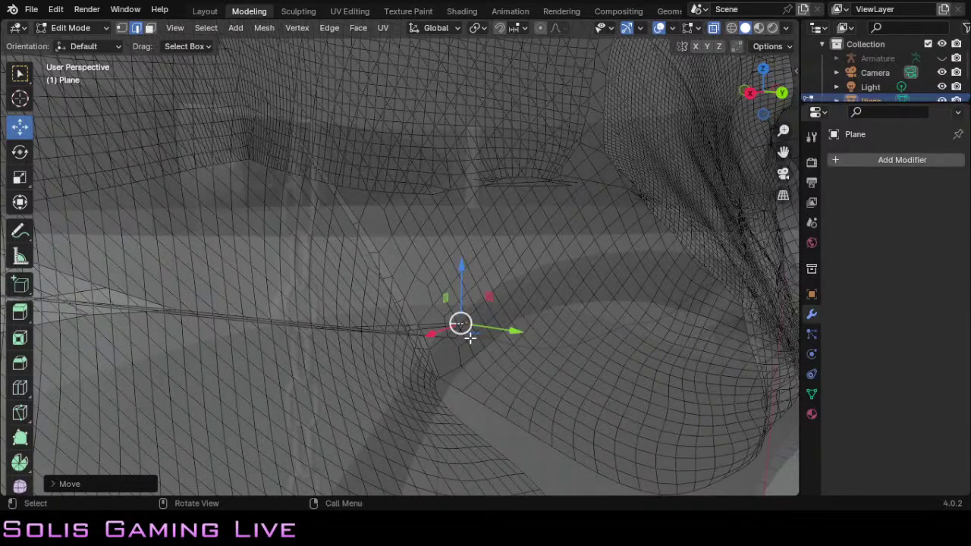
drag(429, 337, 361, 425)
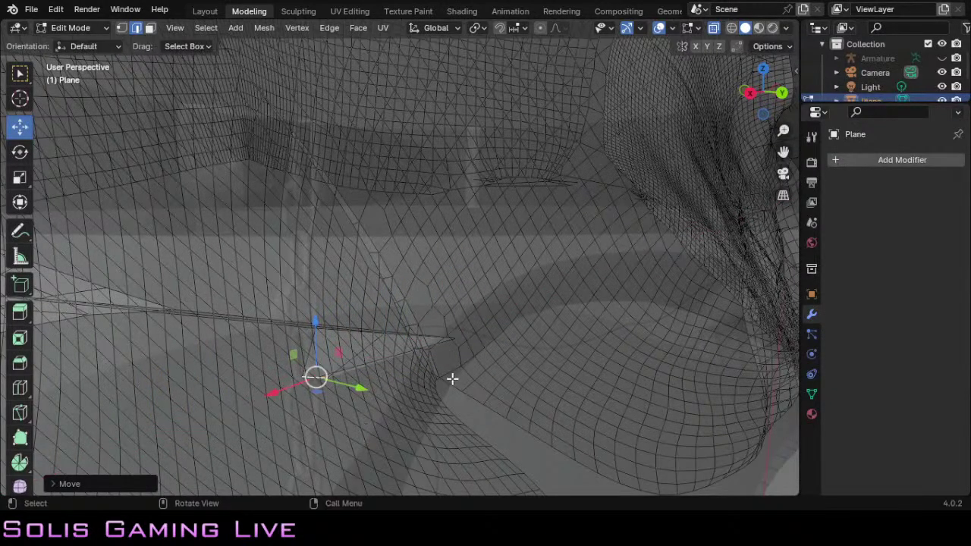
Step: Select the strip's next two protruding edges in turn and pull each back along negative Y, also lowering the first along Z
click(396, 353)
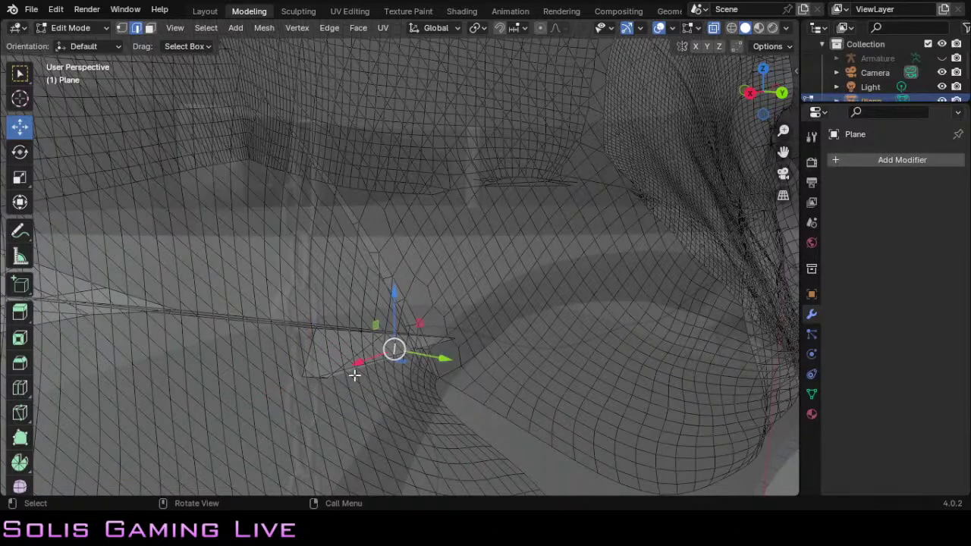
click(443, 344)
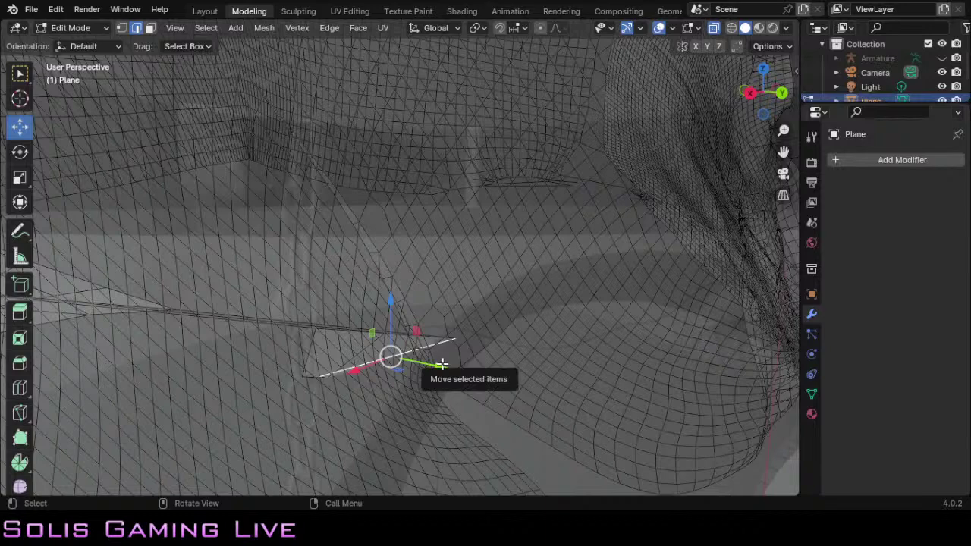
drag(442, 365, 206, 318)
drag(208, 264, 318, 339)
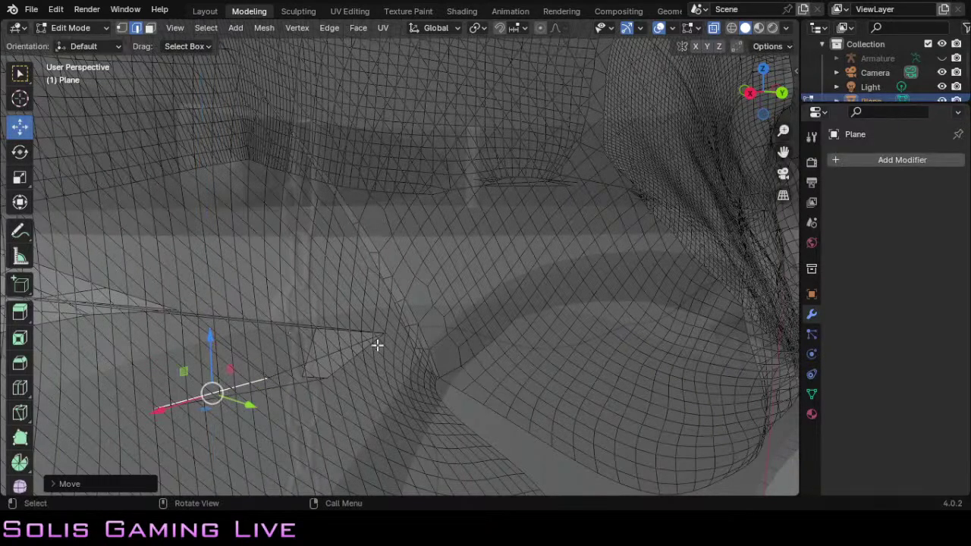
click(385, 334)
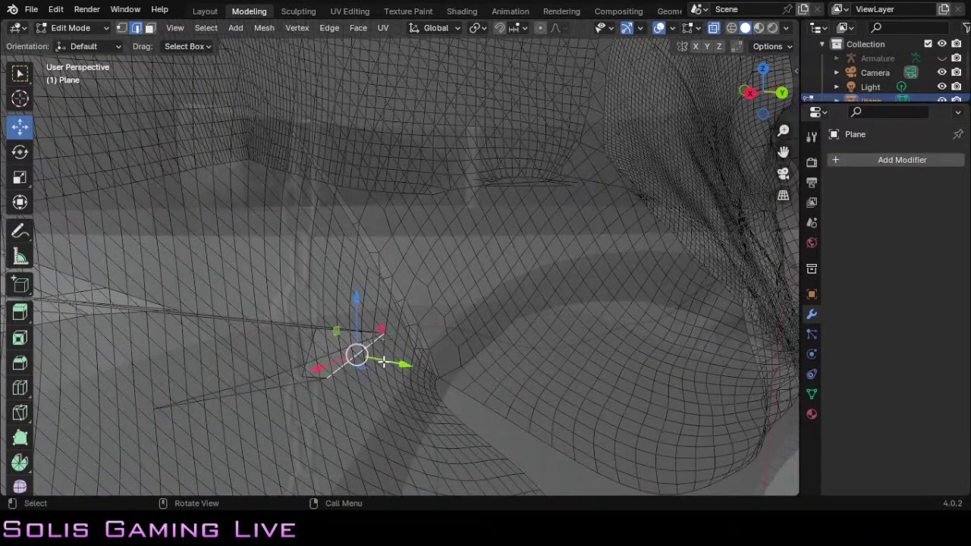
drag(394, 363, 176, 388)
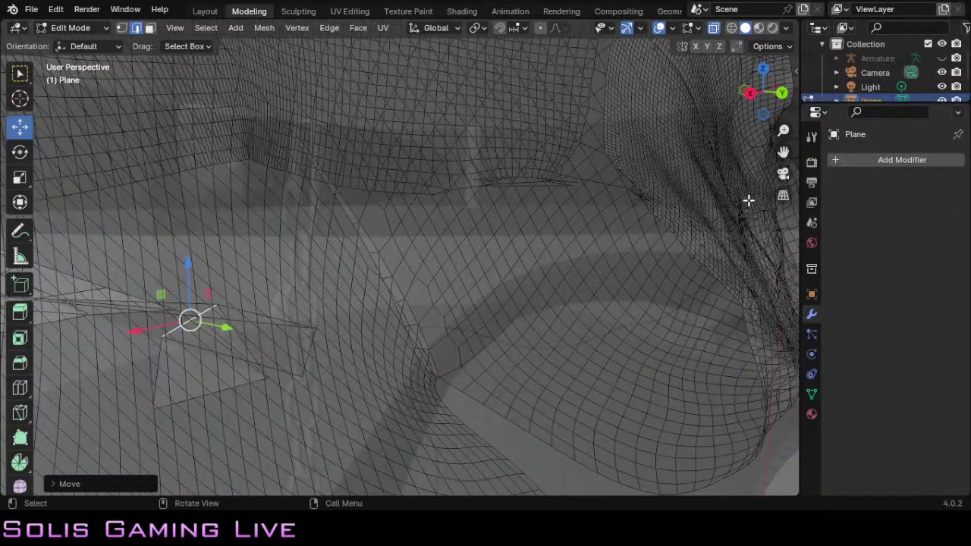
Step: Select the strip's farthest remaining end edge, pull it back along negative Y and lower it along Z
drag(783, 151, 968, 63)
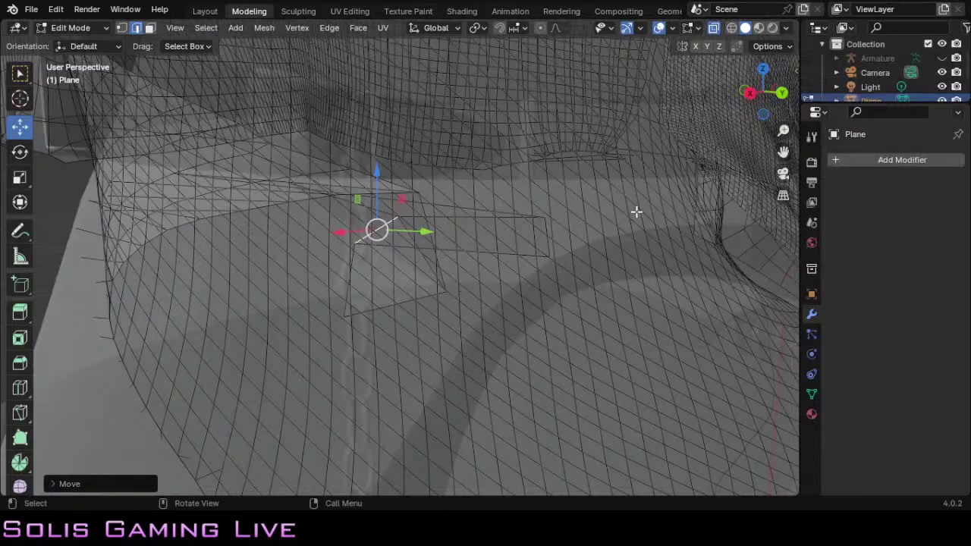
drag(764, 103, 783, 111)
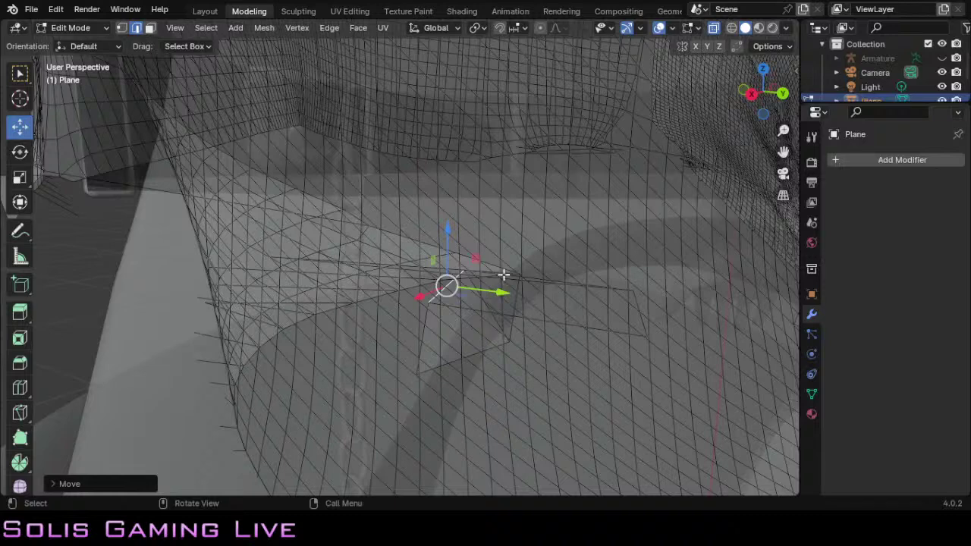
click(634, 290)
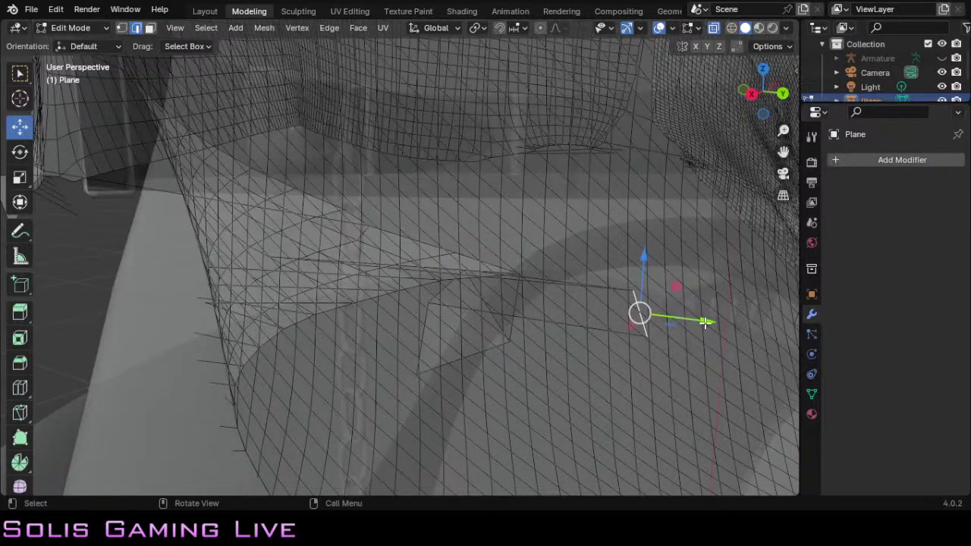
drag(705, 321, 434, 286)
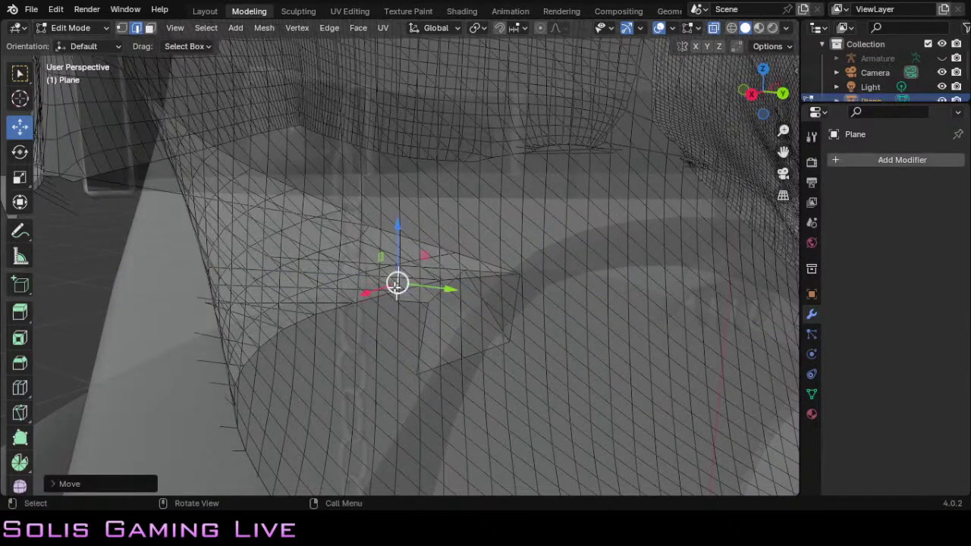
drag(398, 229, 388, 285)
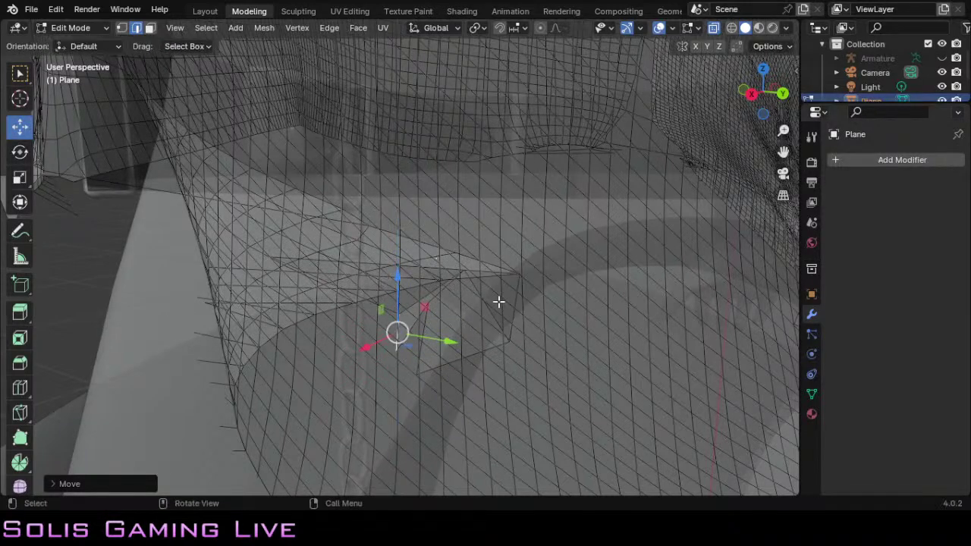
Step: Pull the slanted edge at the strip's end back along negative Y and move the neighbouring short edge along positive X
click(480, 300)
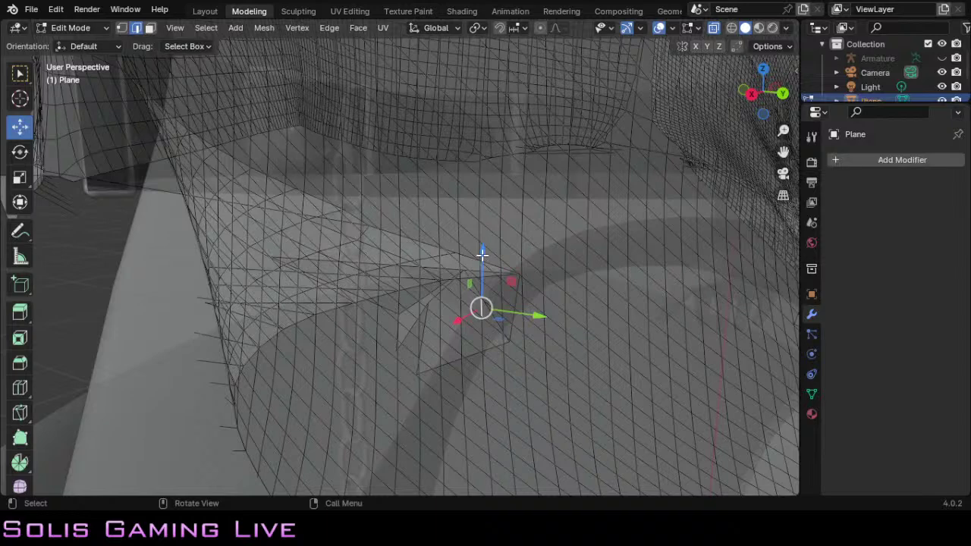
drag(482, 255, 484, 273)
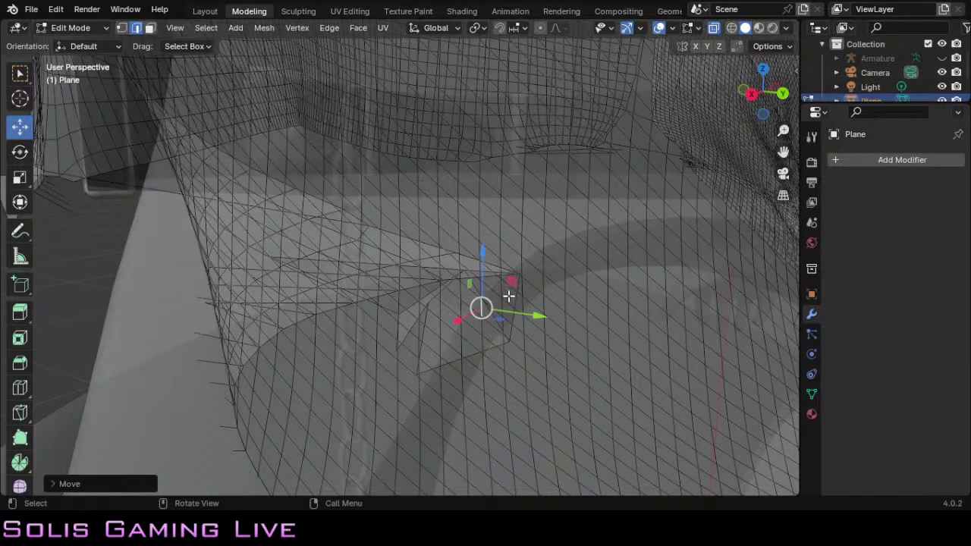
click(509, 296)
click(492, 315)
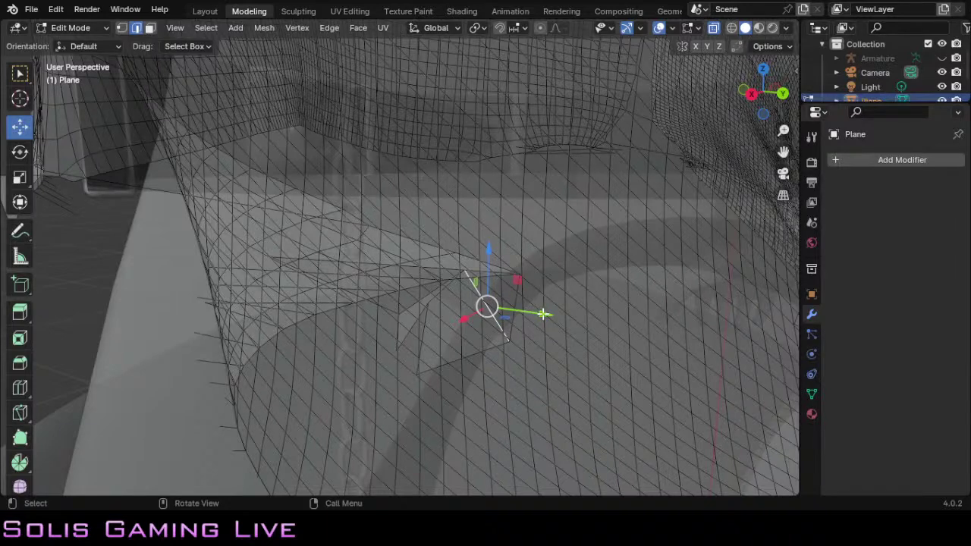
drag(543, 313, 450, 325)
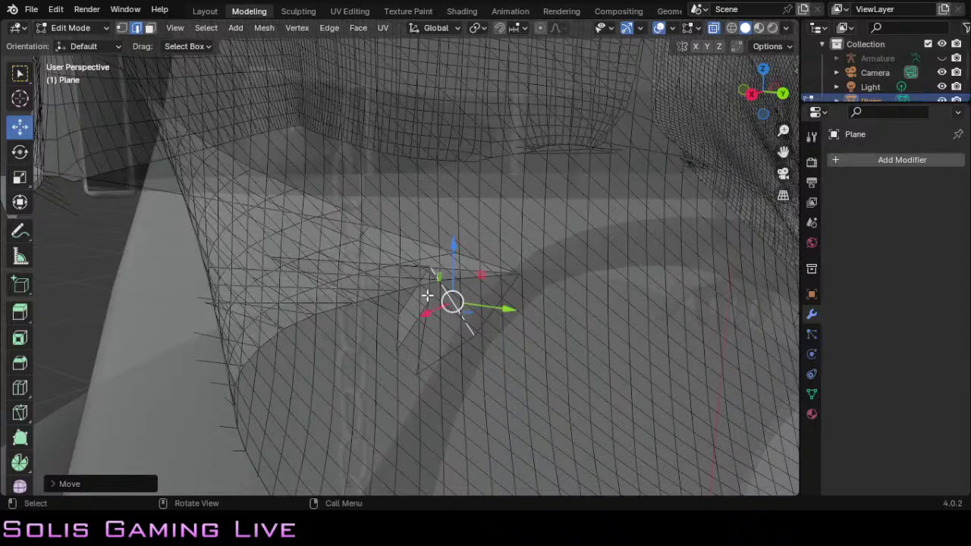
click(428, 295)
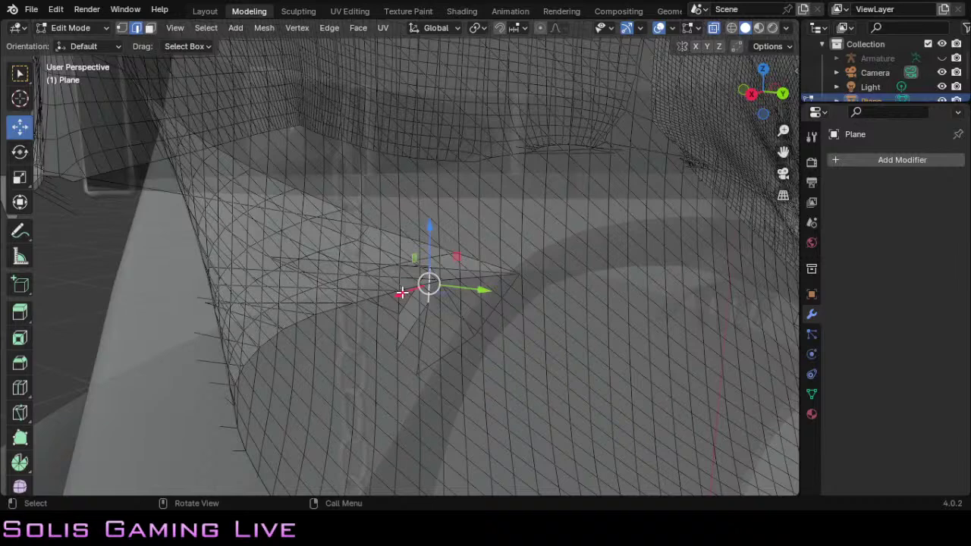
drag(400, 294, 381, 315)
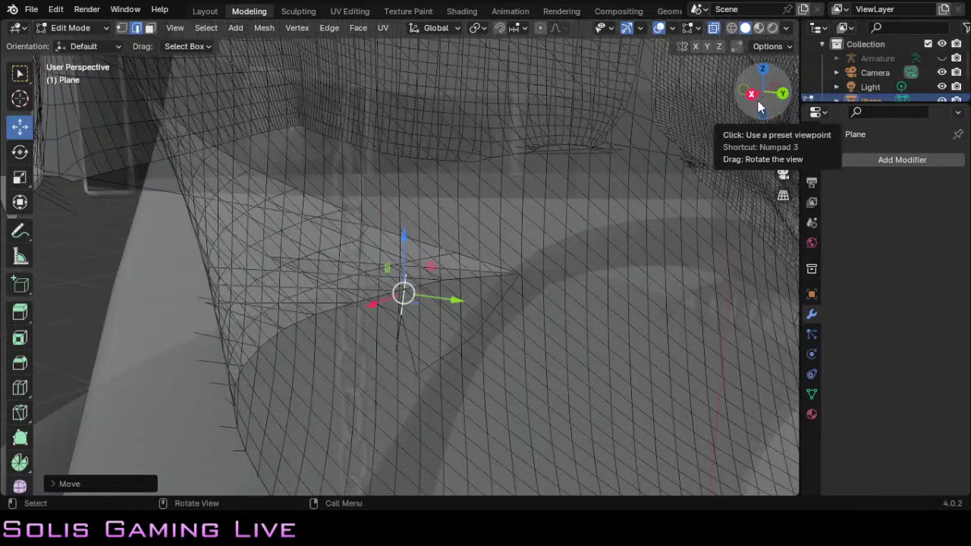
Step: Set the Move orientation to Local, then lower the selected edge along negative local Y and shift it along positive local Z
click(104, 49)
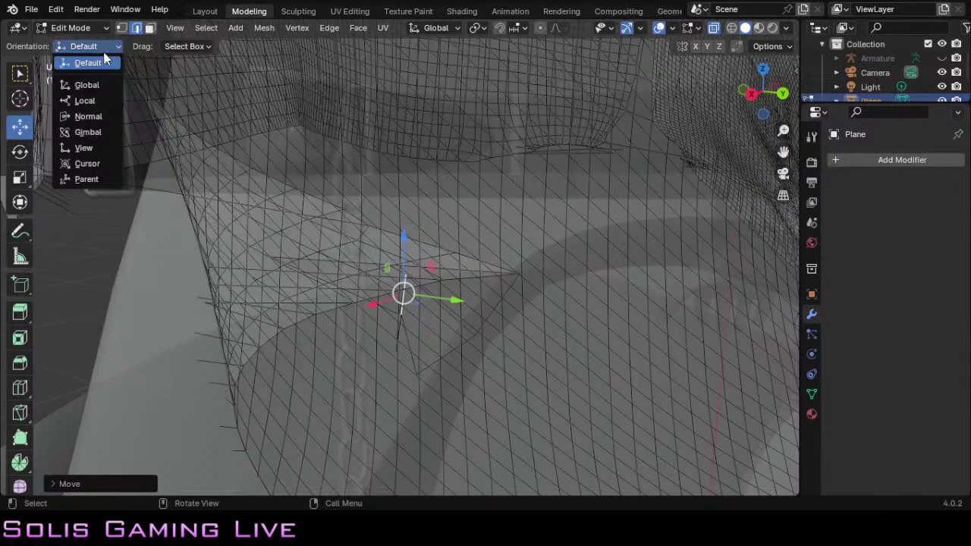
click(95, 102)
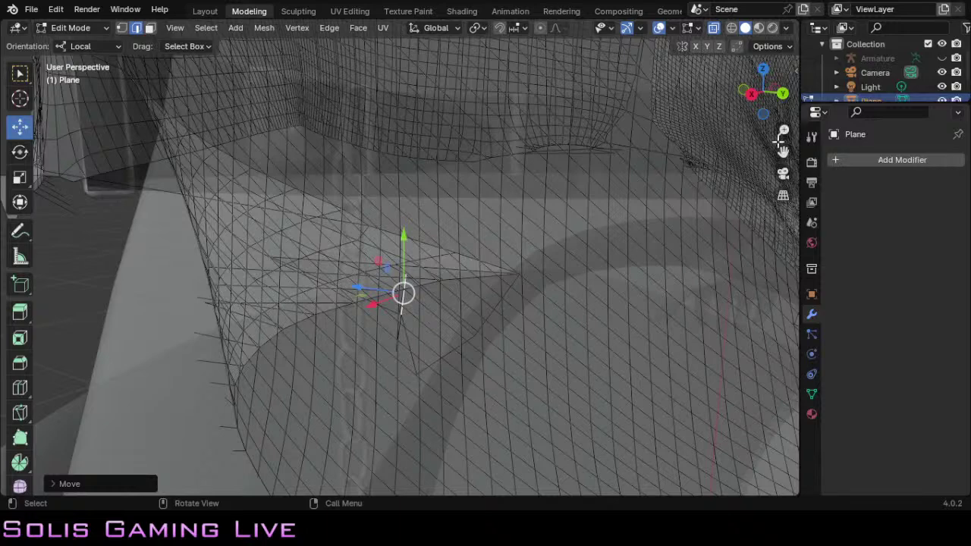
mouse_move(768, 98)
mouse_down()
mouse_move(782, 97)
mouse_move(754, 87)
mouse_up()
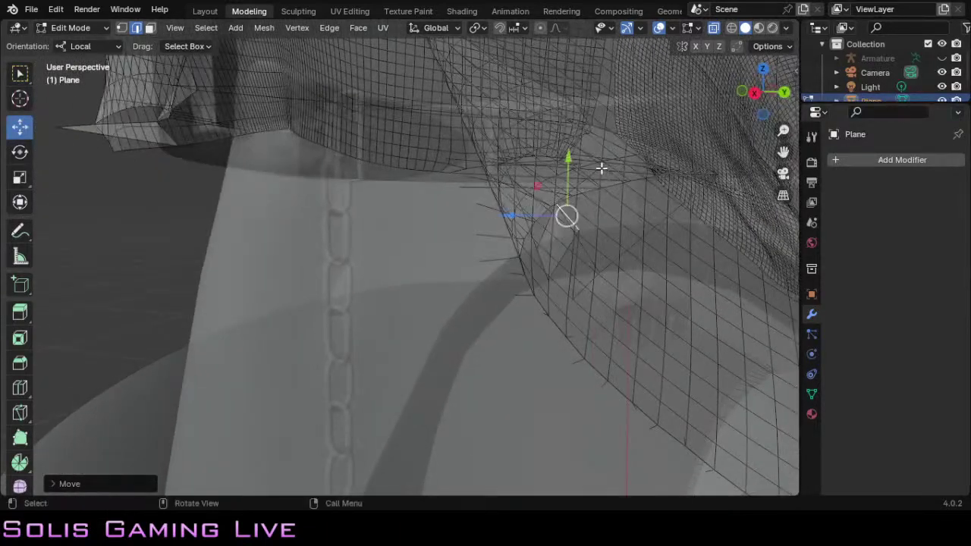
drag(569, 158, 574, 219)
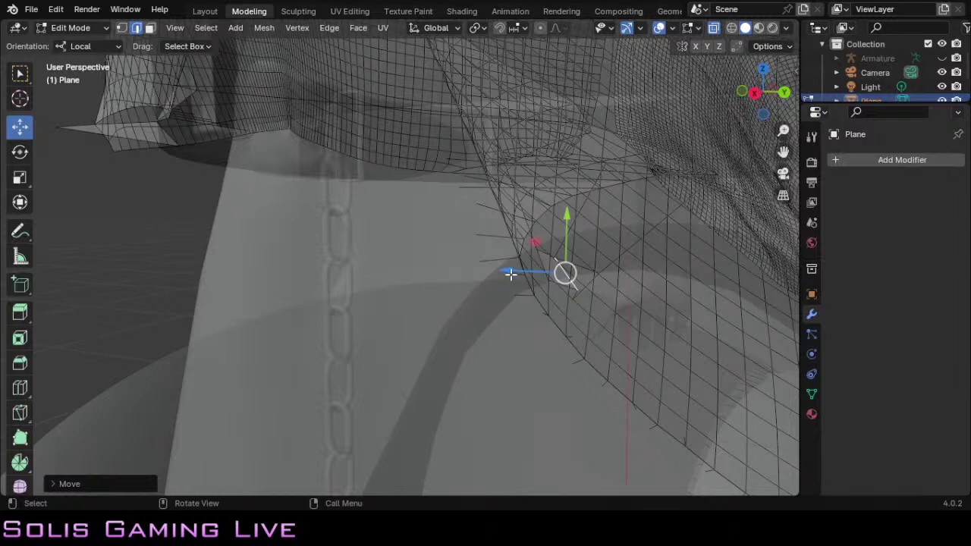
drag(511, 269, 490, 274)
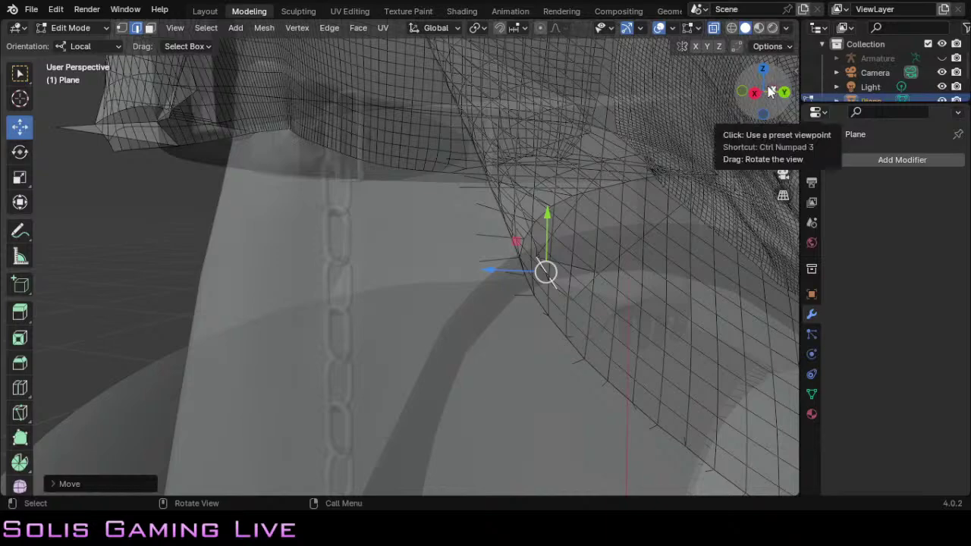
Step: Try to pull the edge at the long spike's tip back along positive local Z, then undo that move
drag(771, 90, 758, 112)
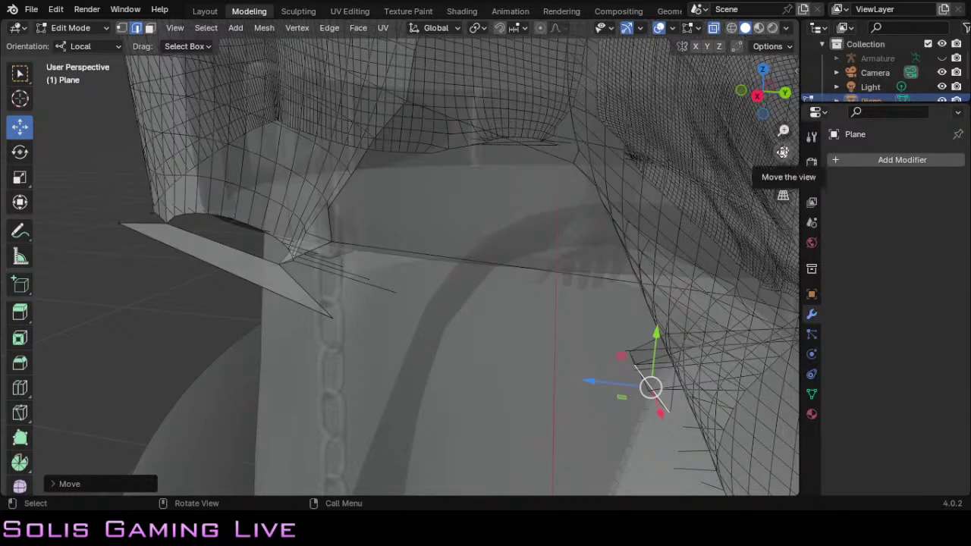
drag(783, 150, 761, 89)
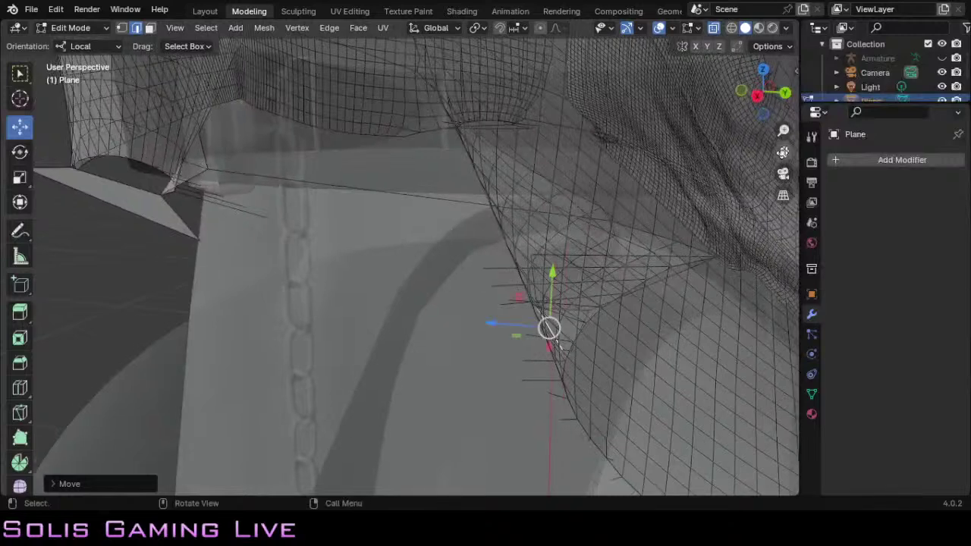
click(716, 256)
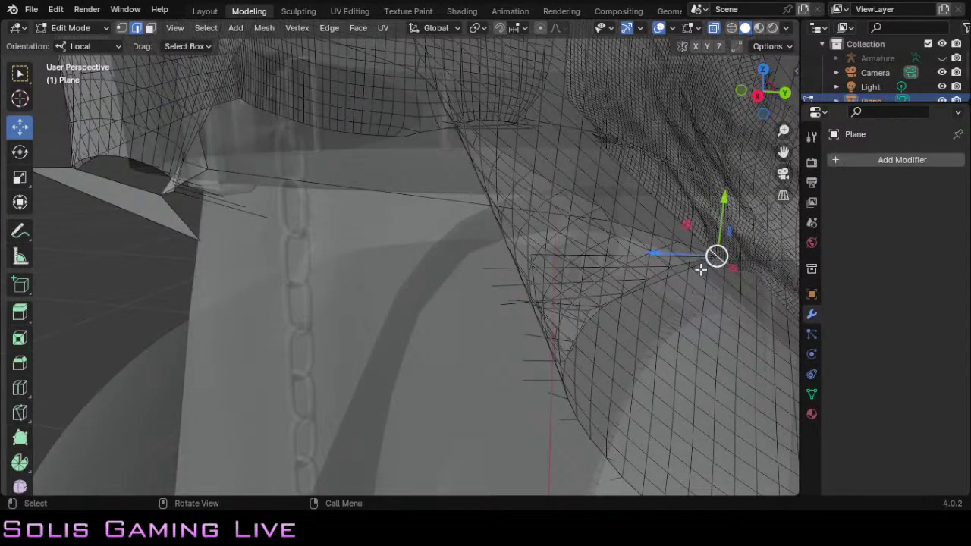
drag(653, 254, 565, 250)
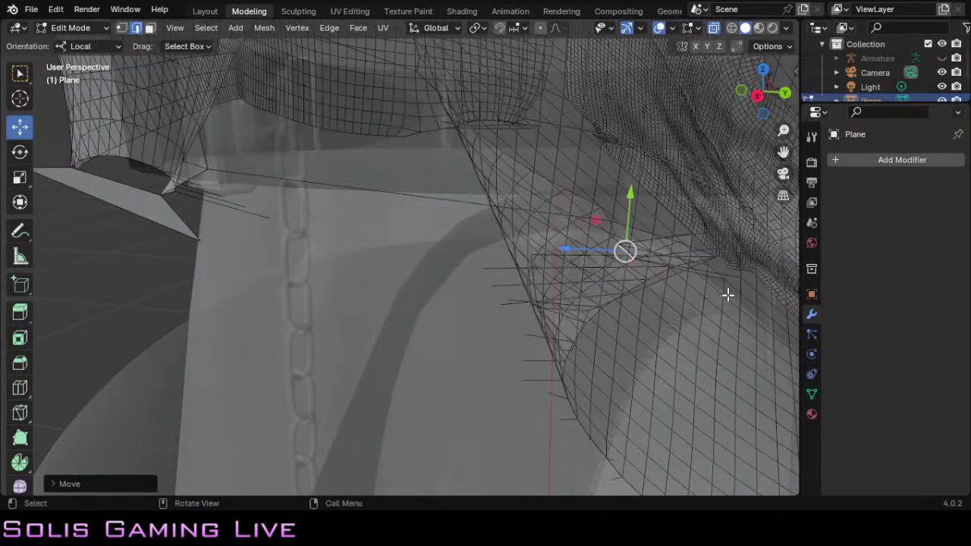
key(ctrl+z)
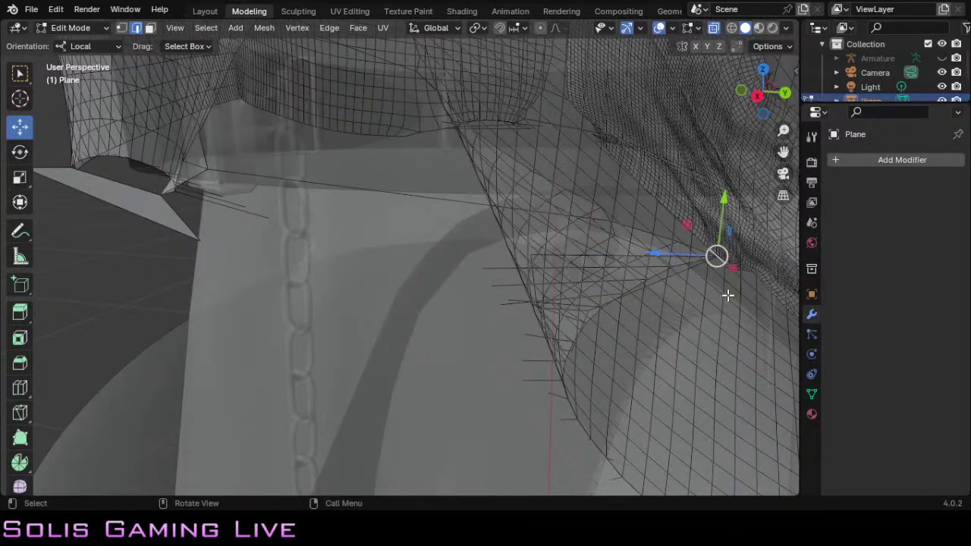
Step: Try to move all edges meeting at the long spike's tip along local Z
scroll(727, 296, up, 2)
drag(783, 152, 562, 250)
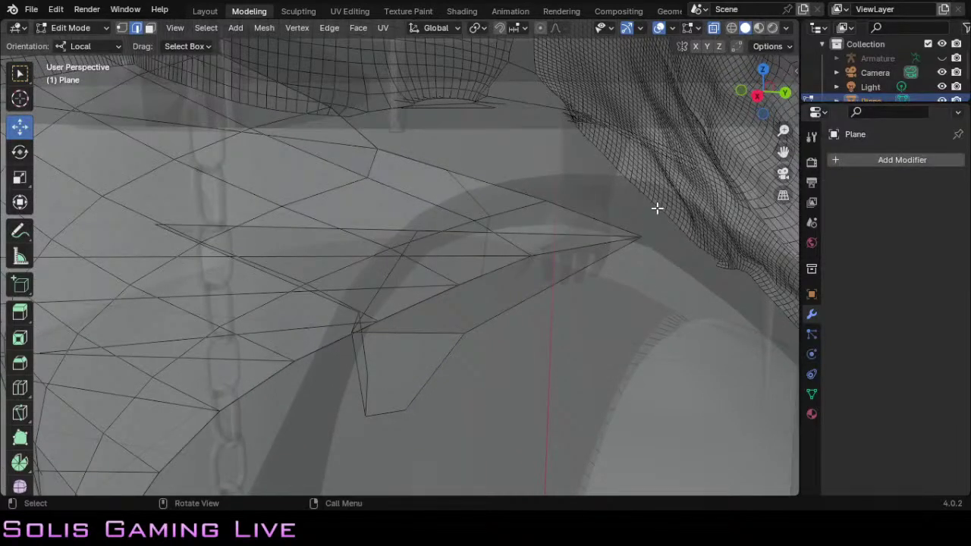
drag(656, 211, 630, 311)
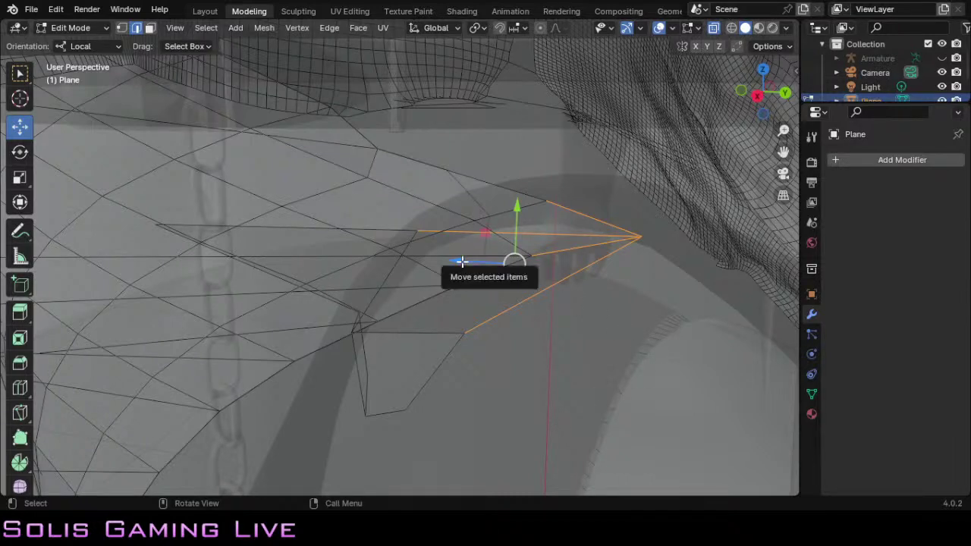
drag(461, 262, 457, 292)
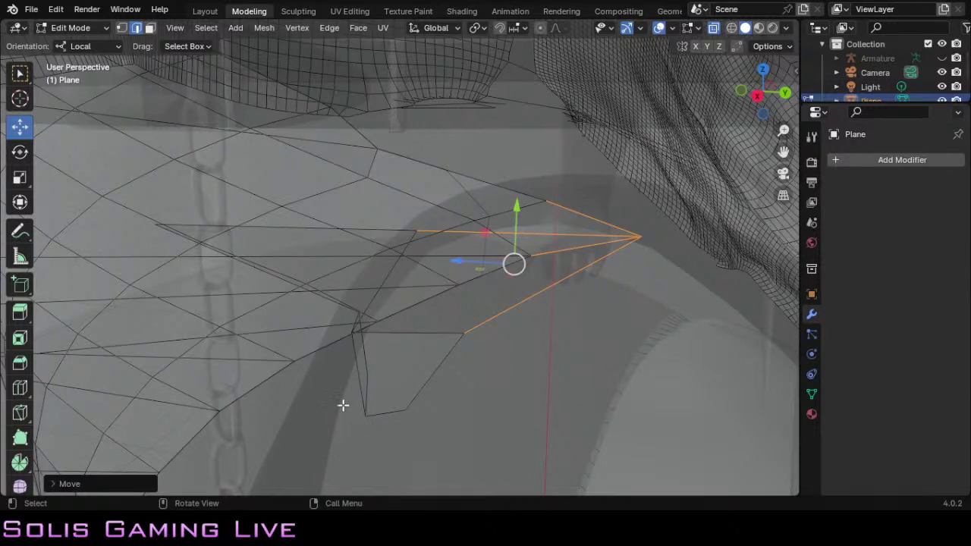
Step: Pull the lowest edge of the flap under the spike and the adjoining upright edge in turn along positive local Z
drag(343, 406, 445, 425)
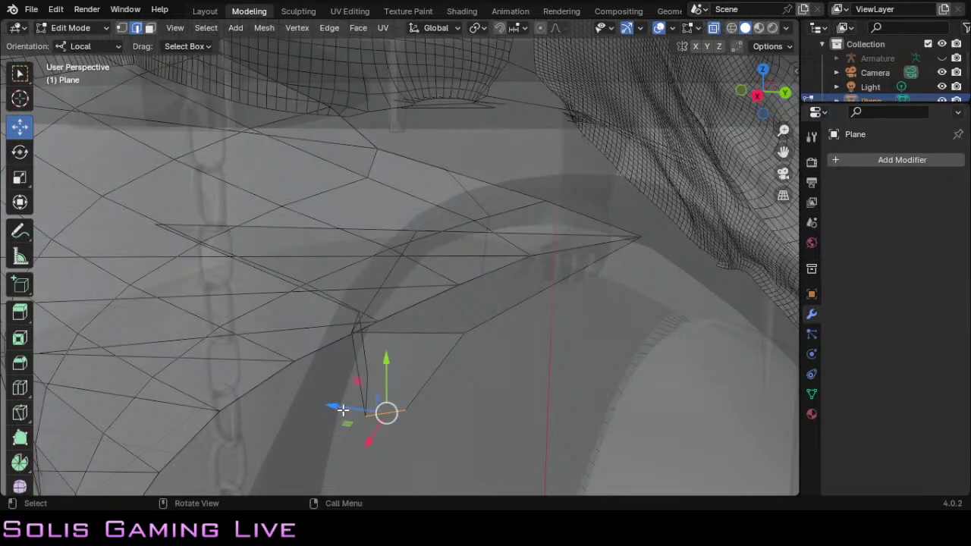
drag(343, 407, 337, 371)
click(317, 370)
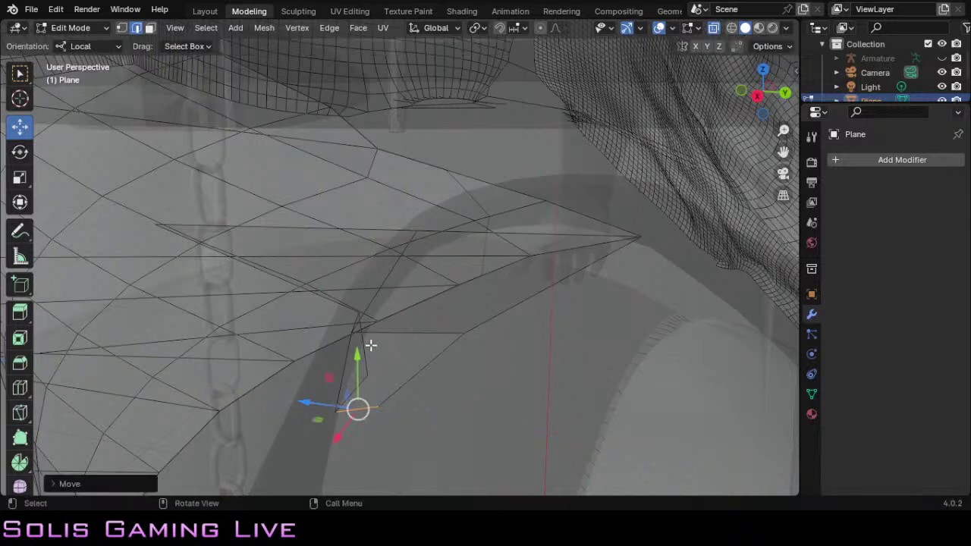
click(369, 343)
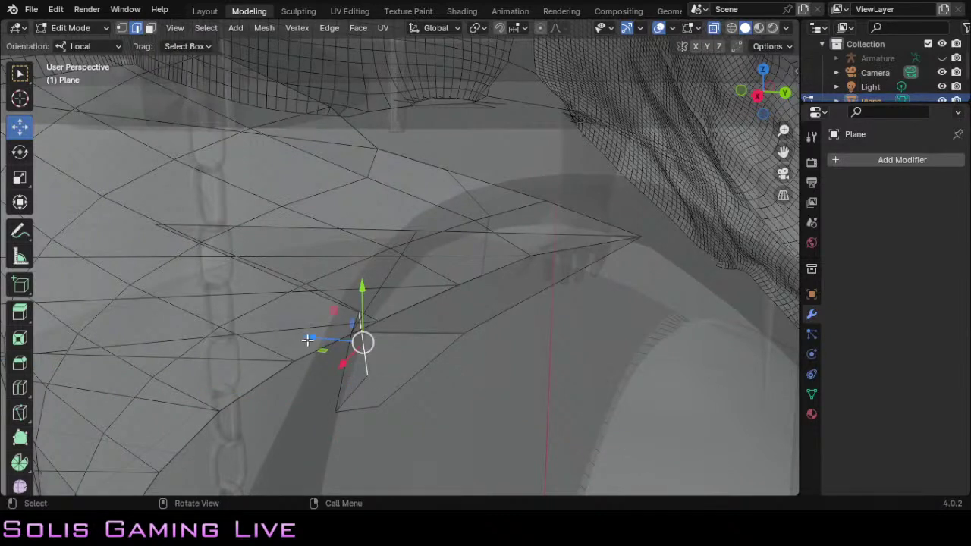
drag(307, 339, 188, 430)
Step: Select all edges meeting at the spike's tip, pull them back along positive local Z and clear the selection
drag(604, 196, 643, 296)
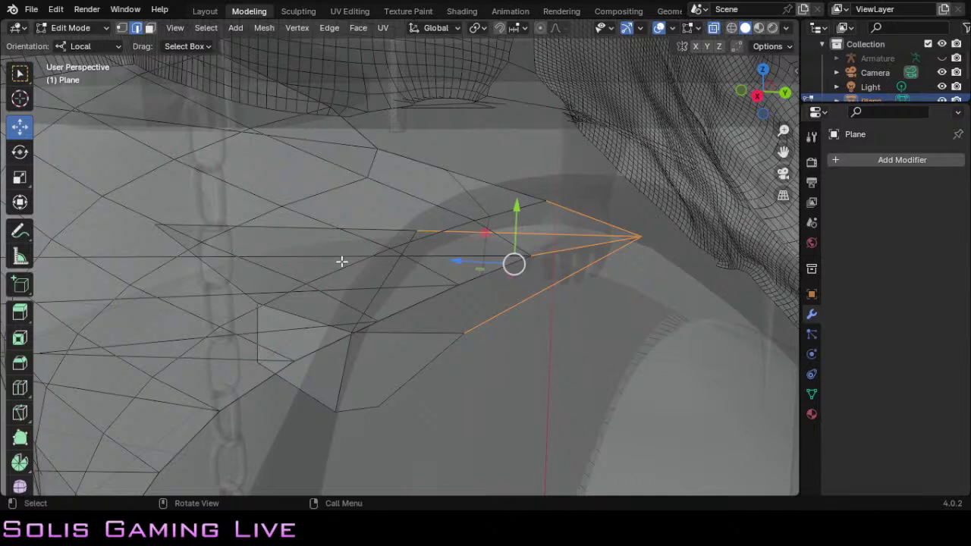
drag(458, 261, 422, 258)
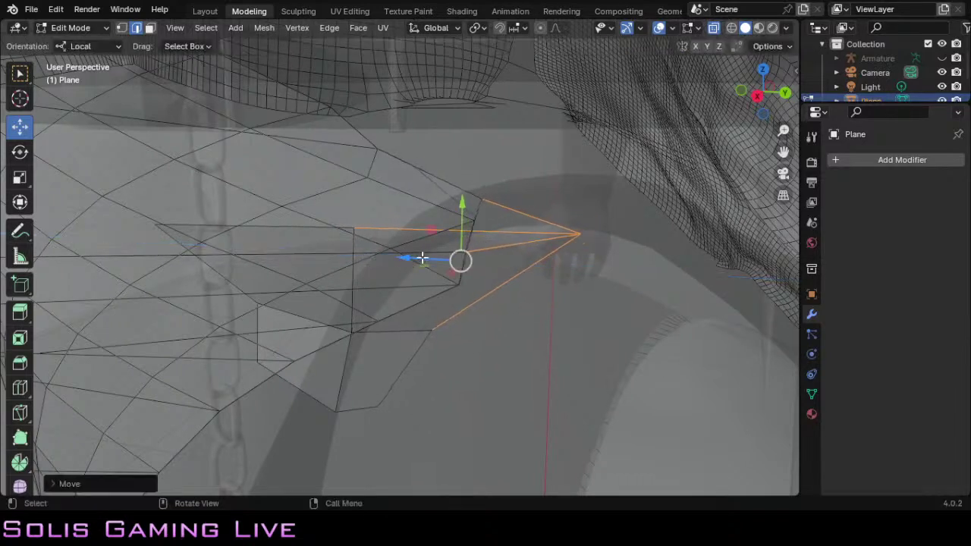
click(598, 278)
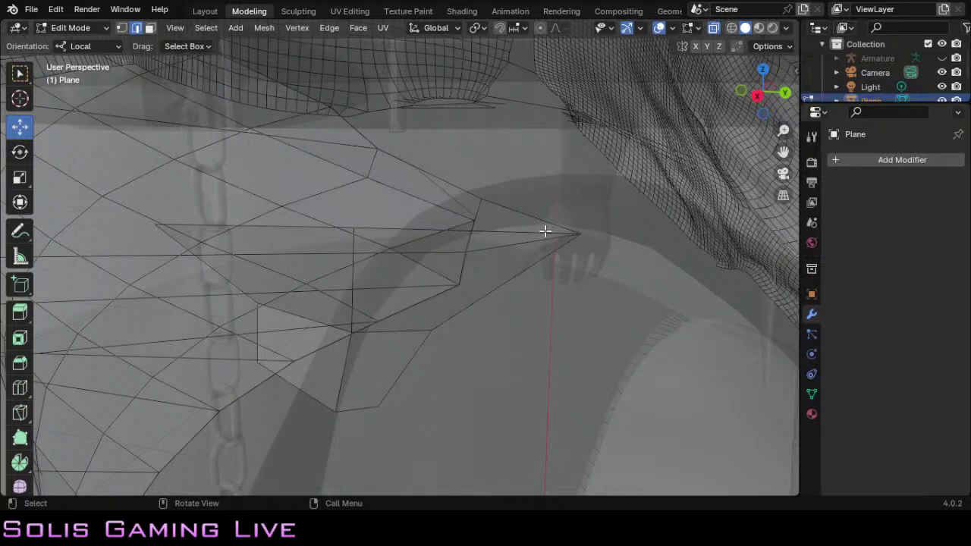
Step: Select the long horizontal edge running to the spike's tip and scale it shorter along Y
click(533, 233)
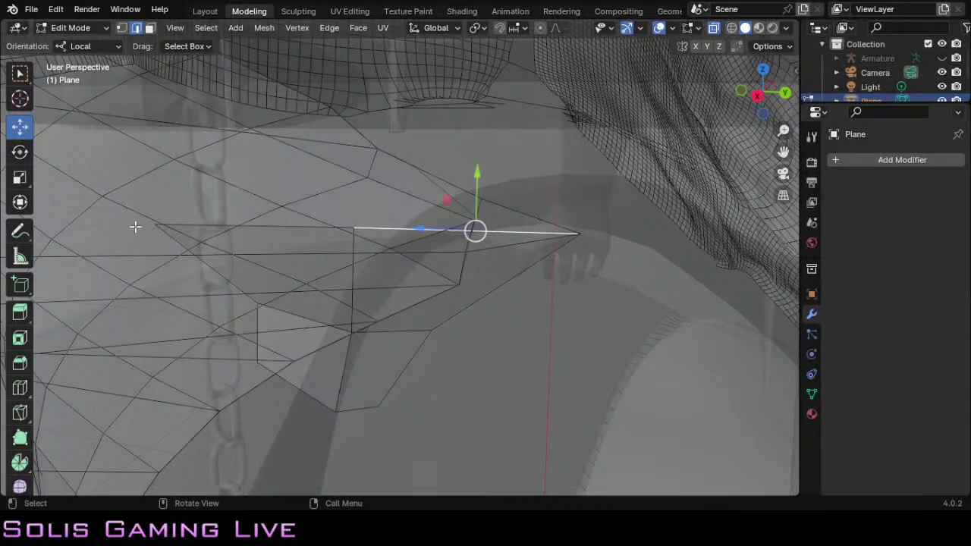
click(20, 177)
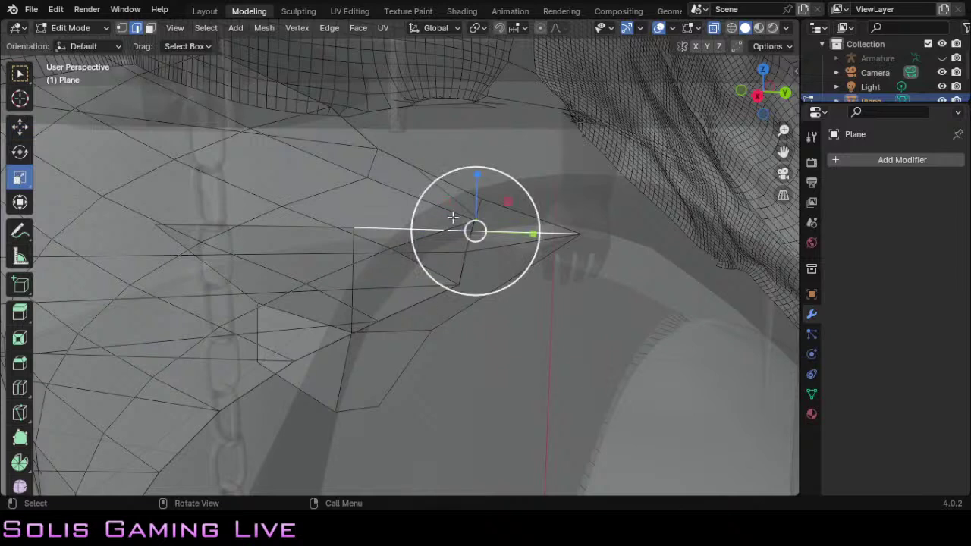
drag(512, 234, 475, 232)
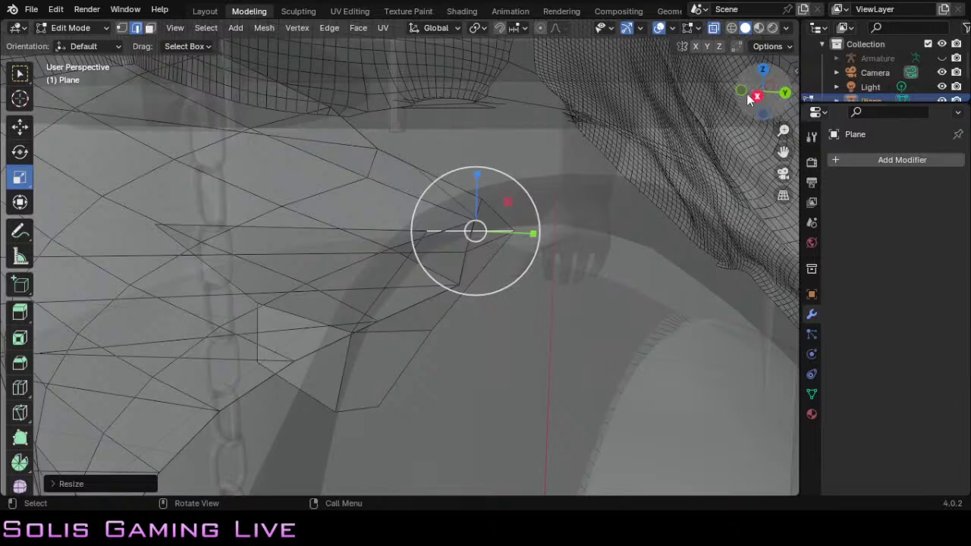
Step: Select the protruding edge on the opposite side of the strip from the spike's tip and shorten it by scaling along Y
mouse_move(754, 92)
mouse_down()
mouse_move(774, 113)
mouse_move(753, 95)
mouse_move(755, 107)
mouse_up()
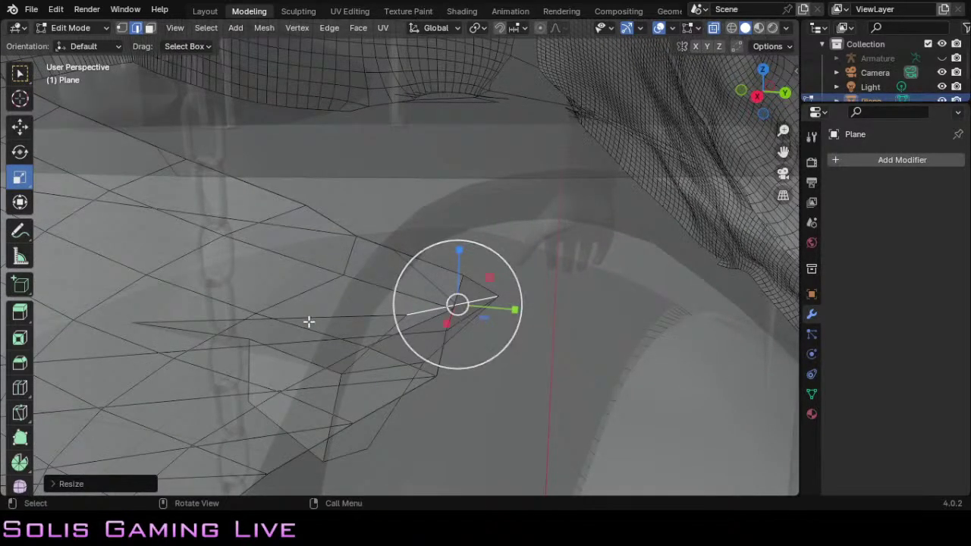
click(166, 327)
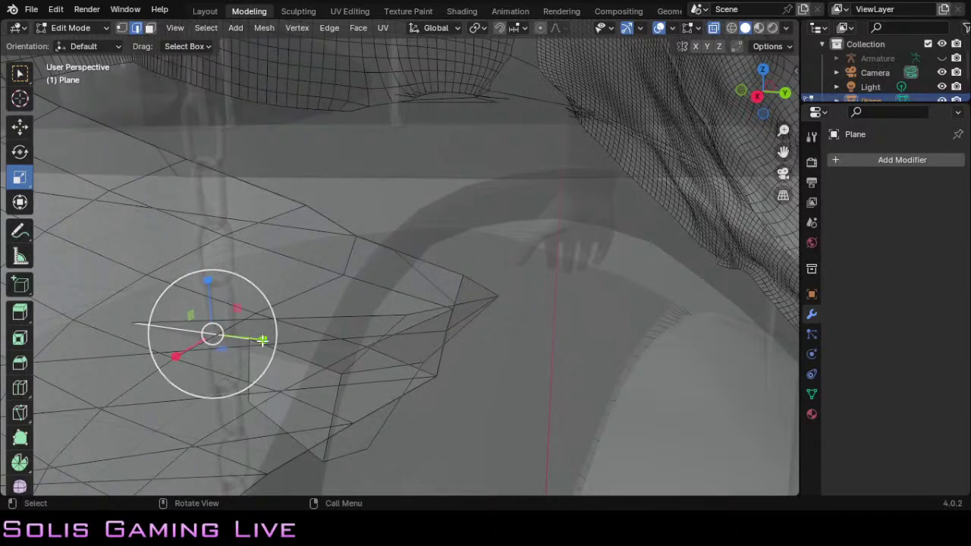
drag(260, 340, 218, 396)
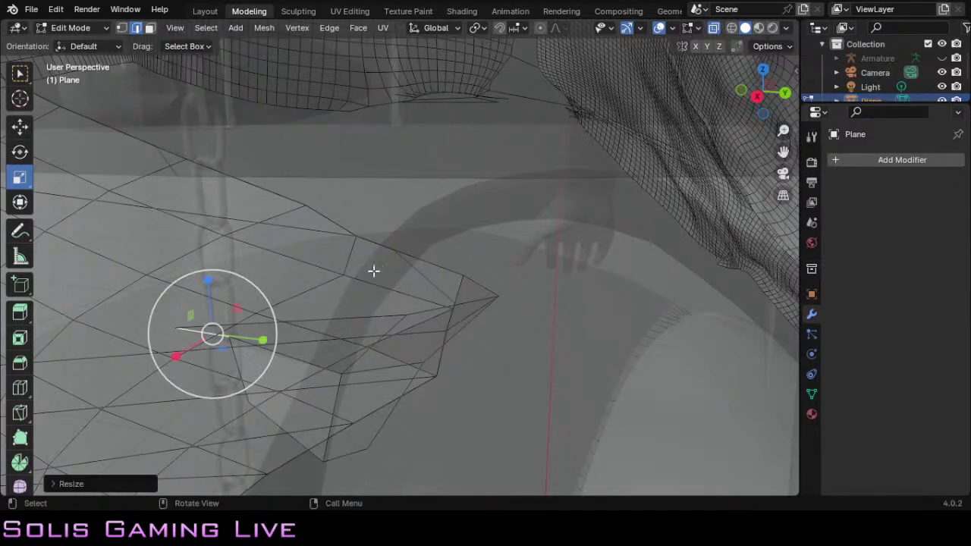
Step: Rotate the selected edge about the X axis until it stands nearly upright, then scale it shorter along Z
click(20, 152)
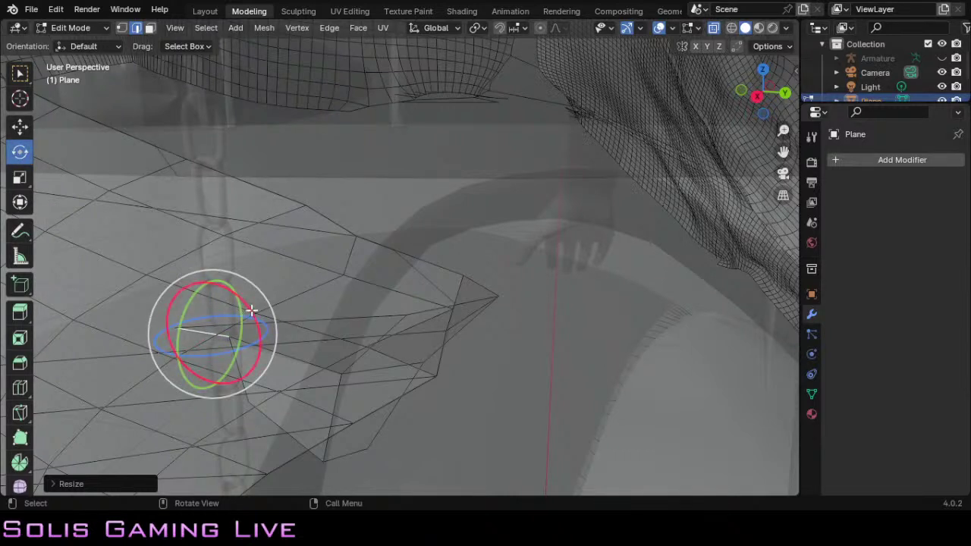
drag(251, 312, 276, 258)
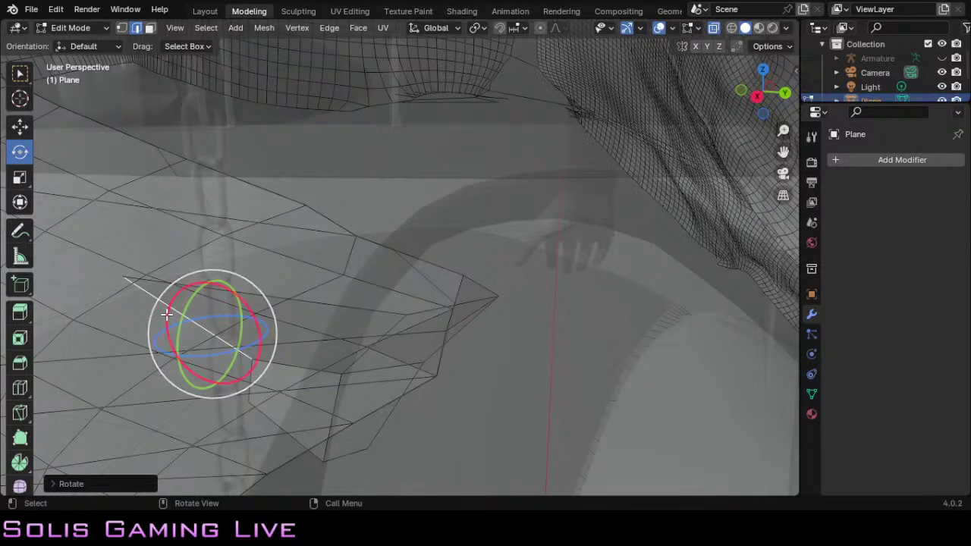
drag(169, 315, 211, 291)
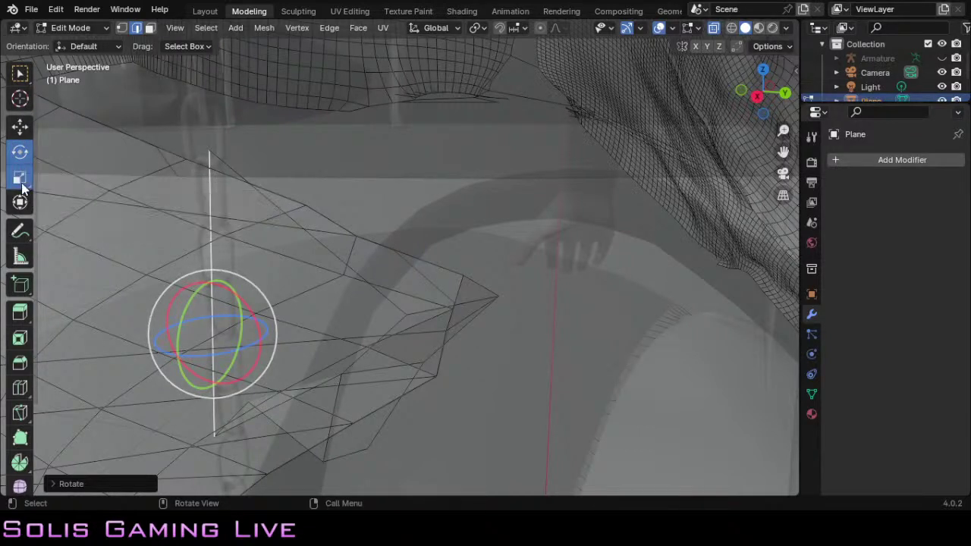
click(21, 179)
drag(206, 285, 206, 311)
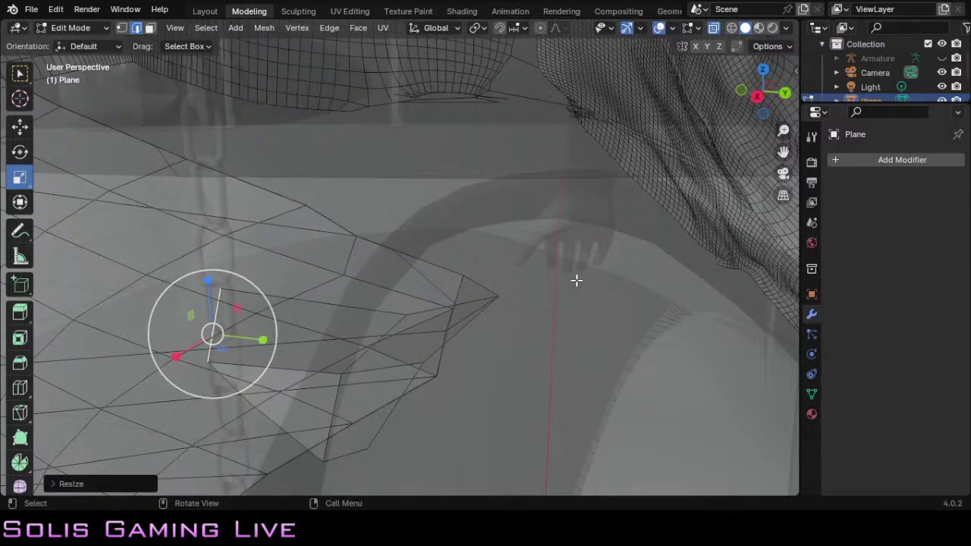
Step: Shorten the selected stray edge by scaling along Y, then pull it back toward the mesh along negative local X
mouse_move(612, 249)
middle_down()
mouse_move(603, 253)
mouse_move(624, 245)
middle_up()
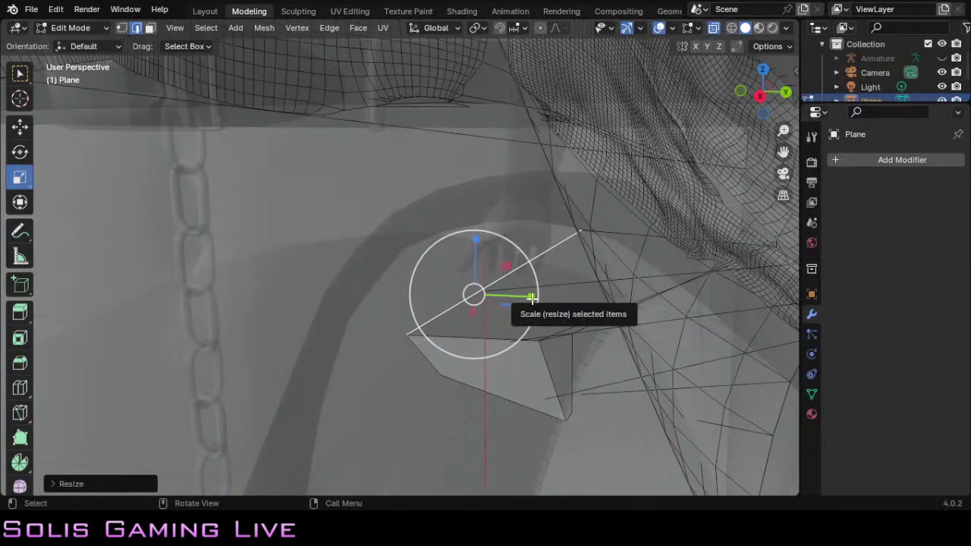
drag(531, 298, 498, 298)
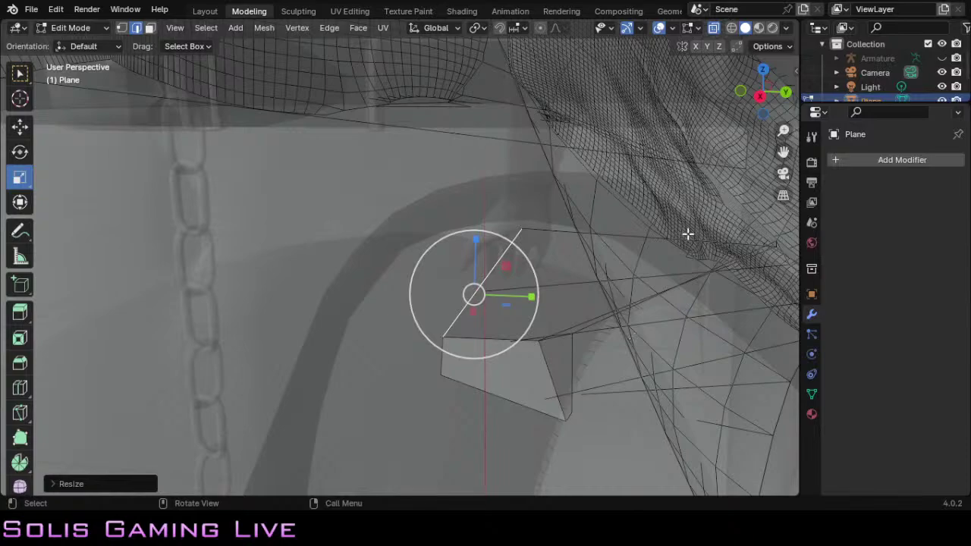
drag(765, 104, 646, 114)
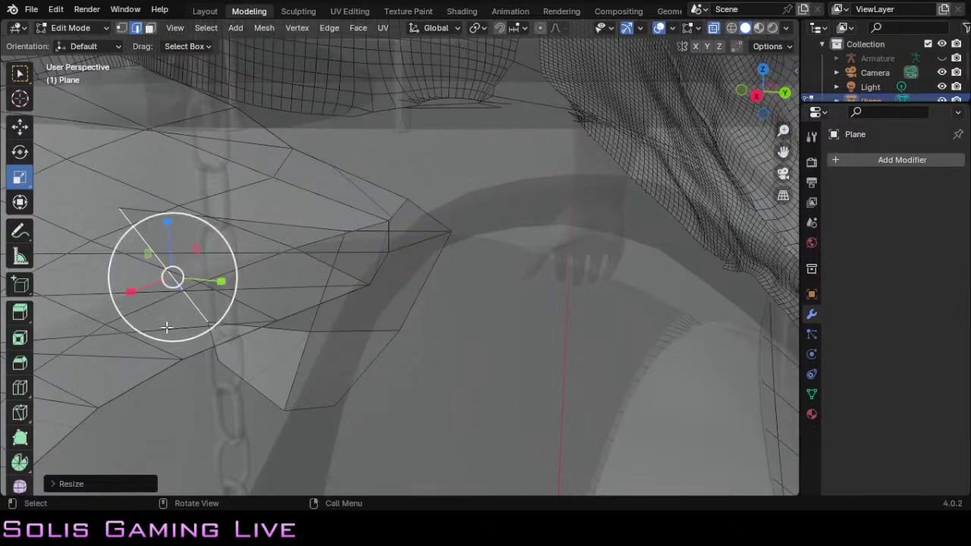
click(21, 127)
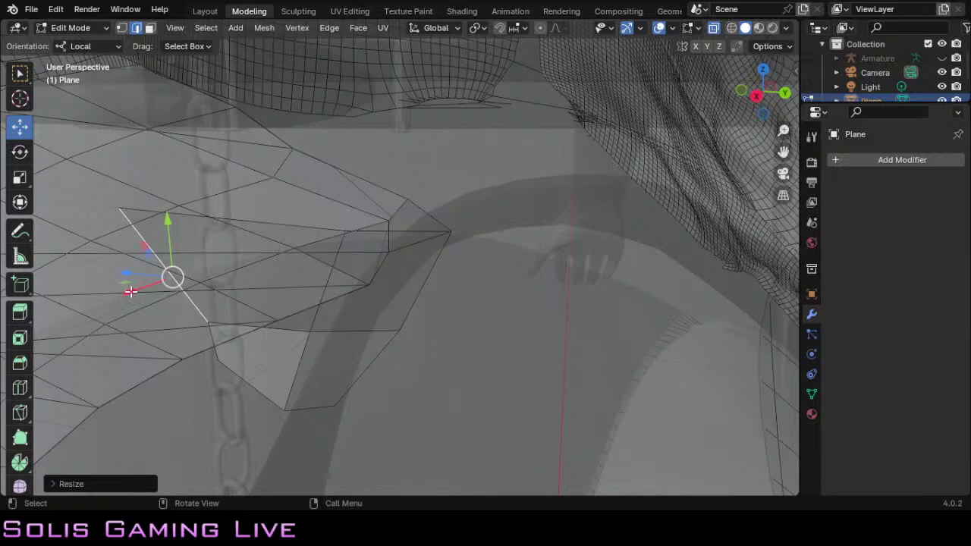
drag(130, 292, 171, 284)
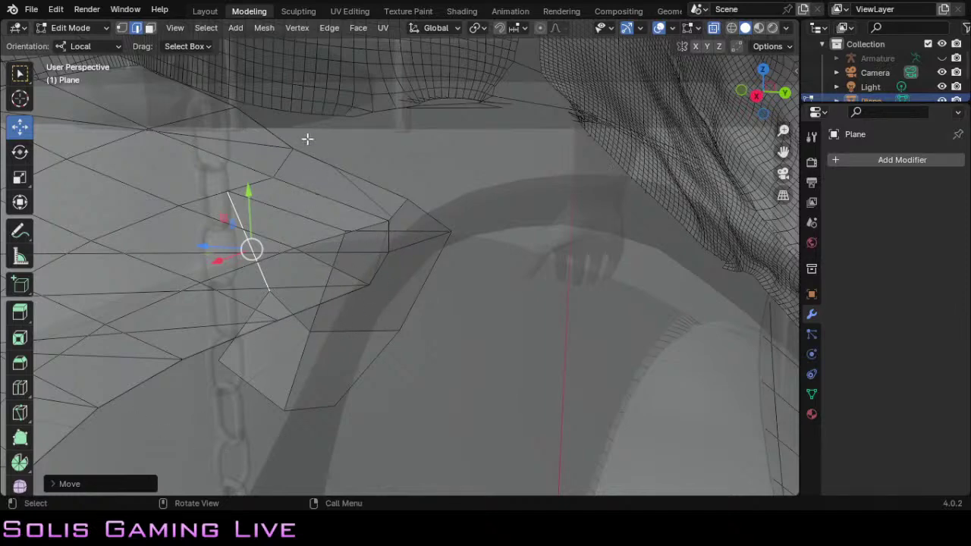
Step: Examine the stray geometry around the selected edge in relation to the shirt's torn side, both from afar and close up
scroll(529, 189, down, 10)
scroll(529, 190, up, 3)
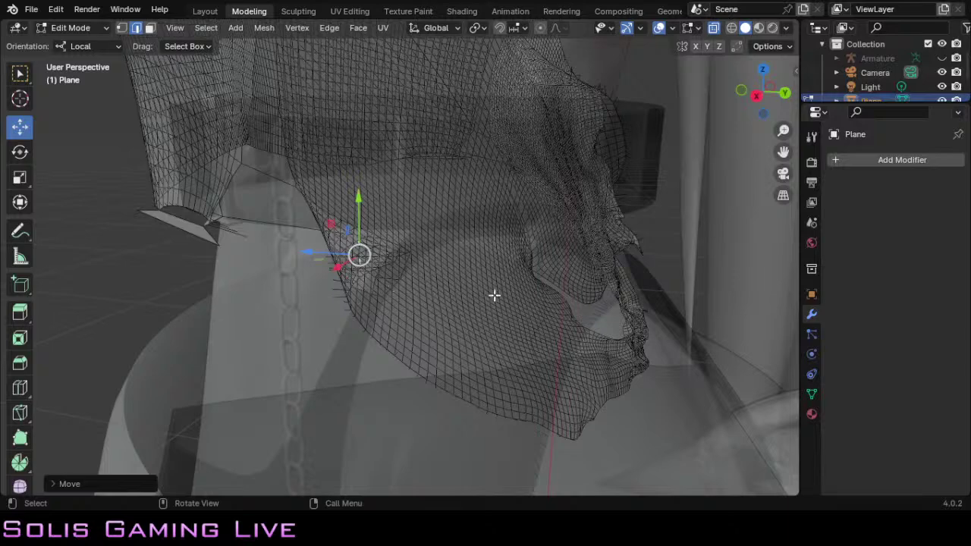
scroll(494, 295, up, 5)
scroll(493, 295, up, 3)
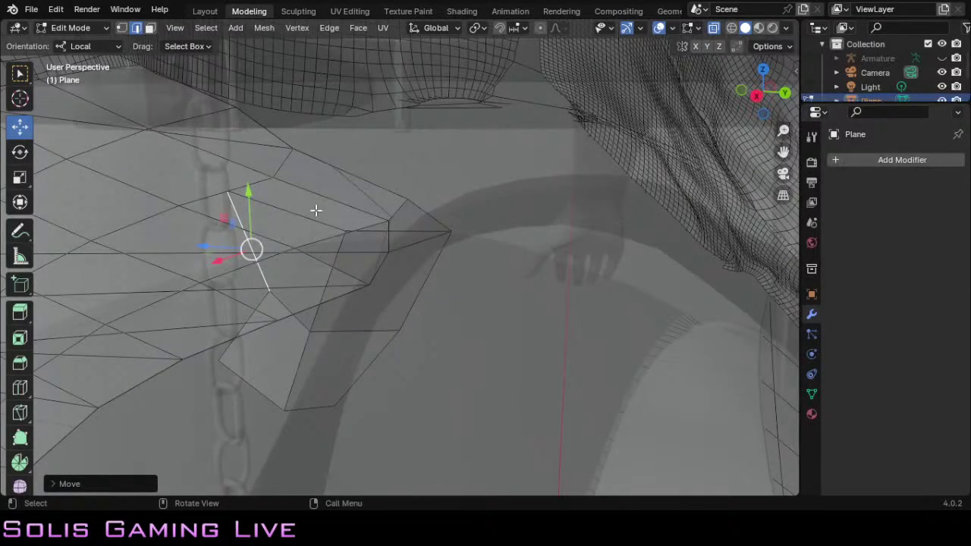
scroll(317, 210, down, 5)
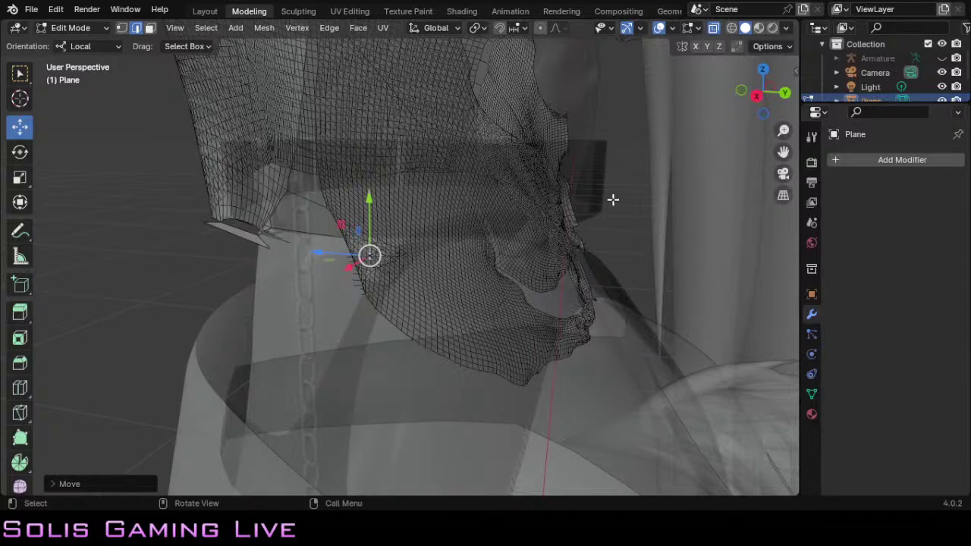
scroll(504, 258, up, 4)
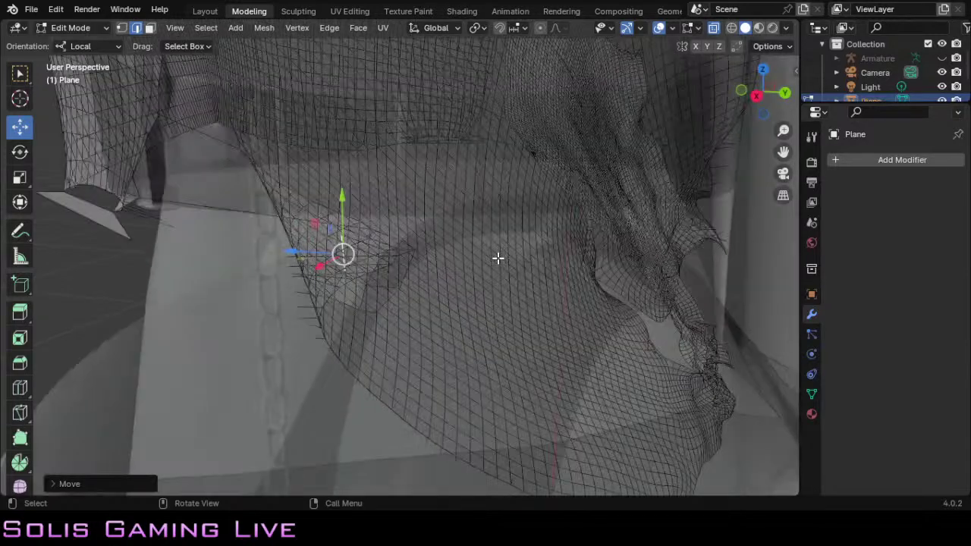
scroll(498, 258, up, 3)
scroll(497, 258, up, 3)
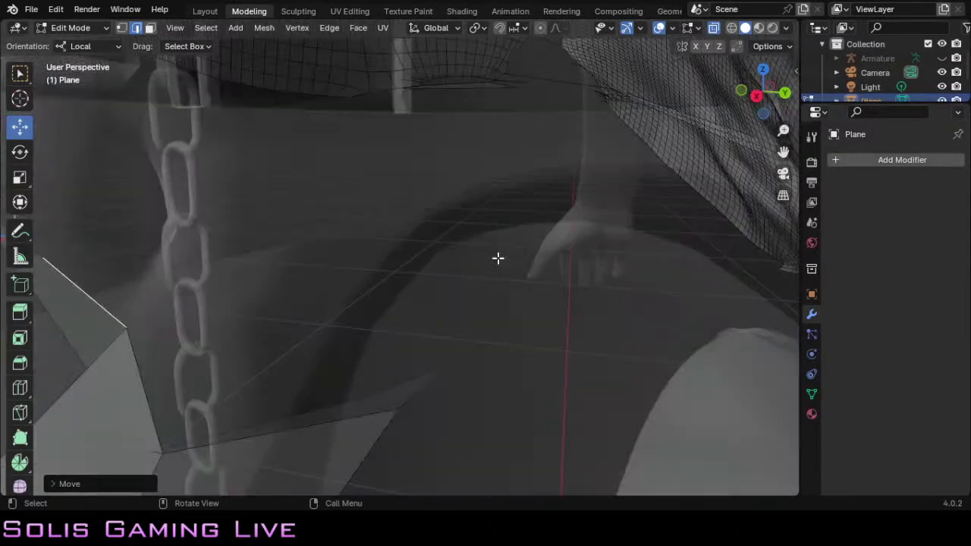
scroll(498, 258, down, 3)
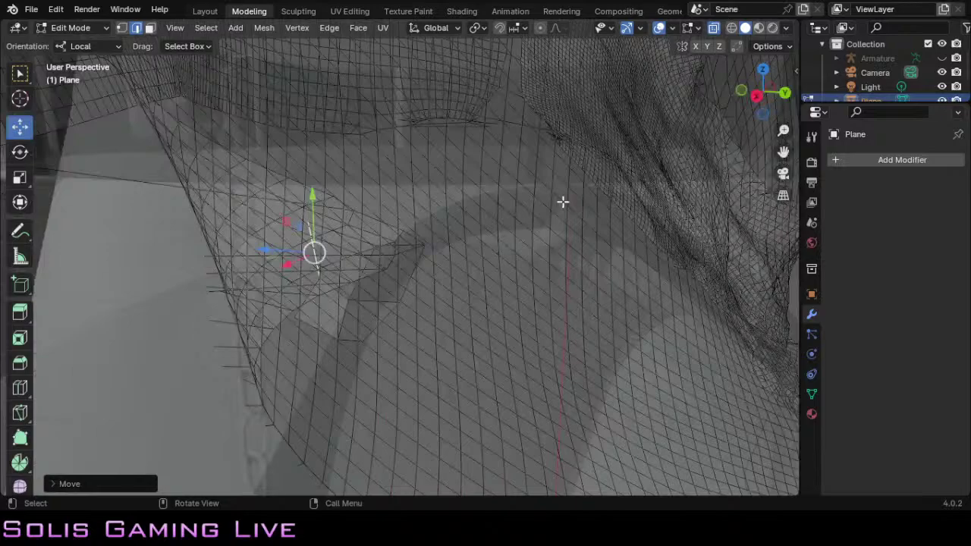
Step: Delete the selected edge and the upper, lower and outer edges of the stray quad with Only Edges & Faces
drag(759, 93, 726, 109)
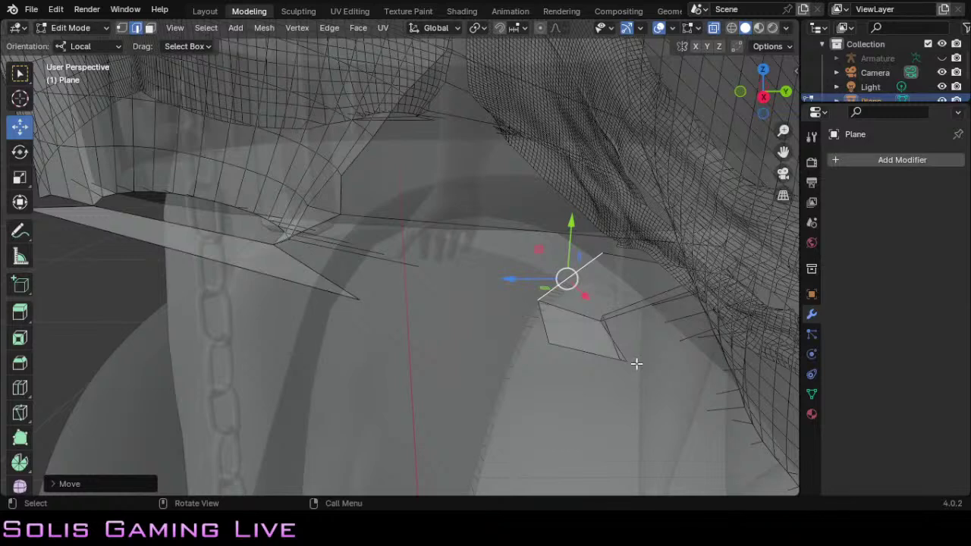
key(x)
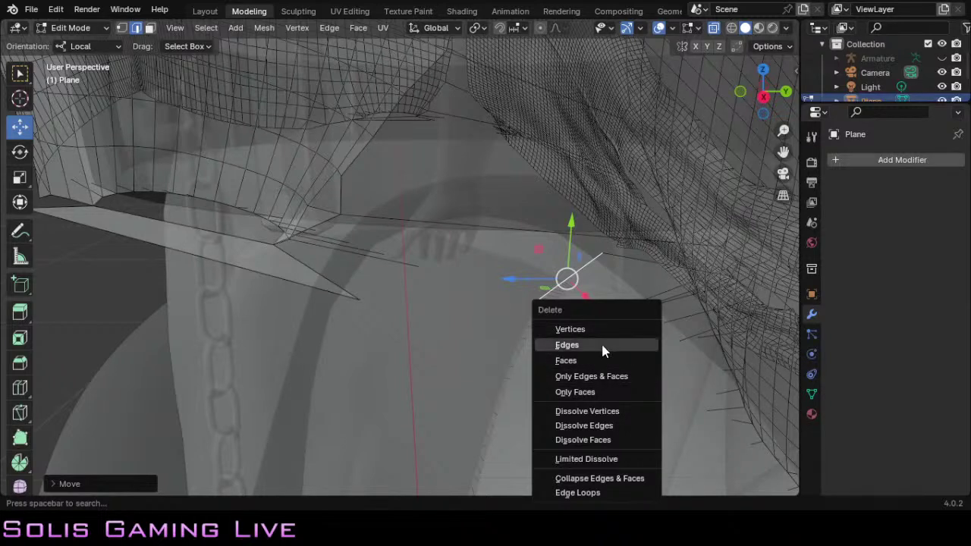
click(604, 374)
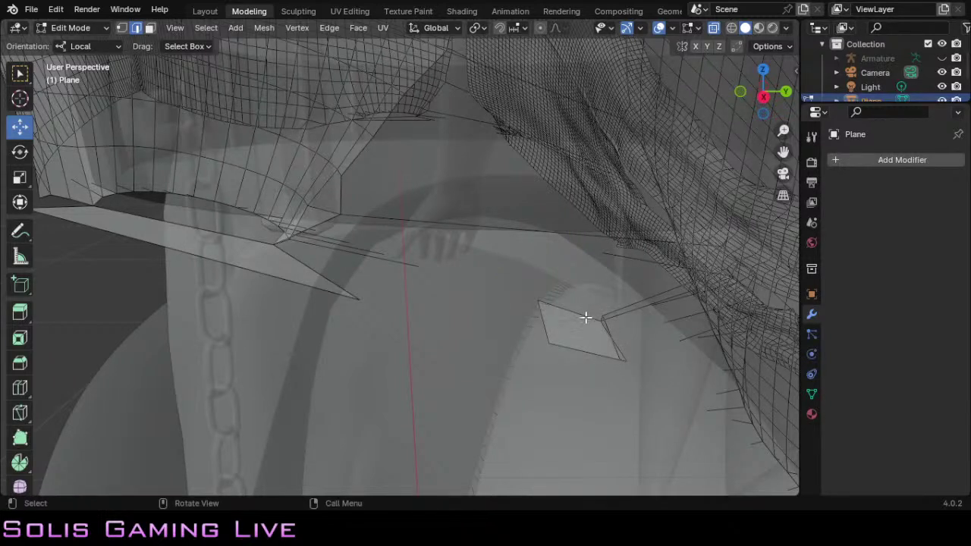
key(x)
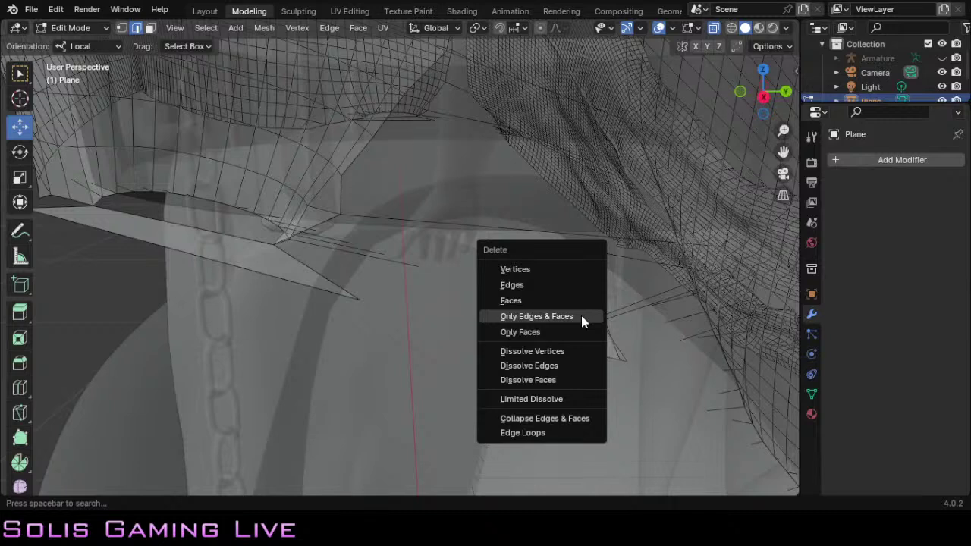
click(581, 316)
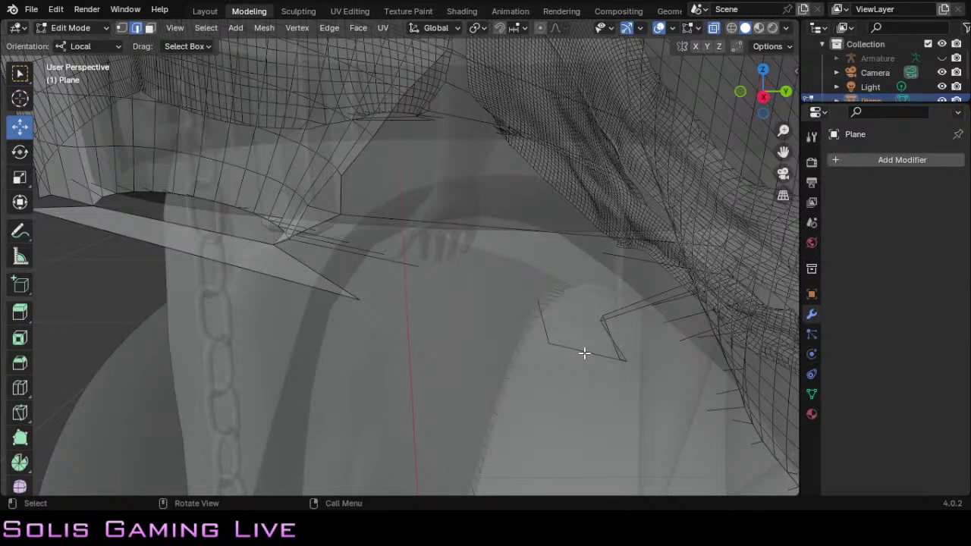
key(x)
click(585, 355)
click(544, 330)
key(x)
click(547, 330)
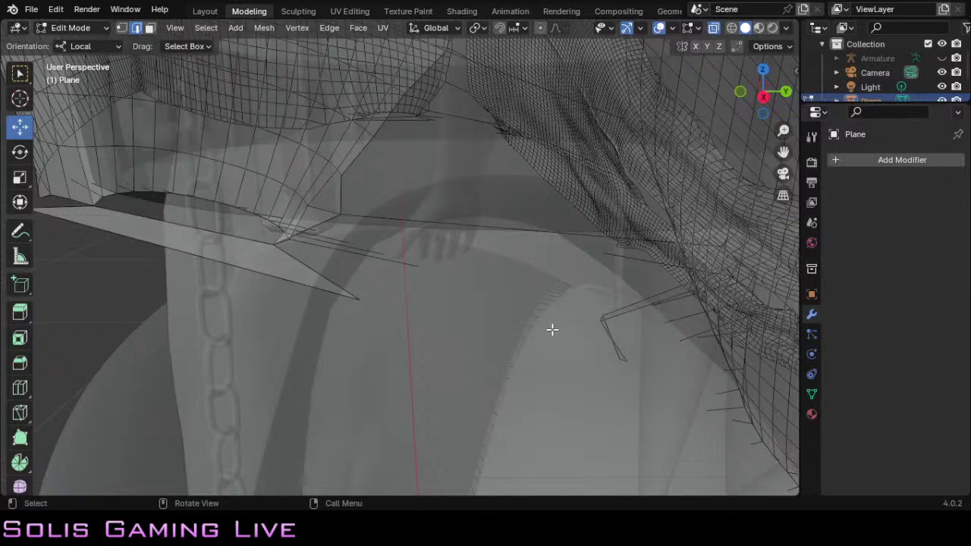
Step: Delete the remaining short edges hanging down from the ends of the stretched strands with Only Edges & Faces
click(613, 346)
key(x)
click(617, 346)
click(611, 345)
key(x)
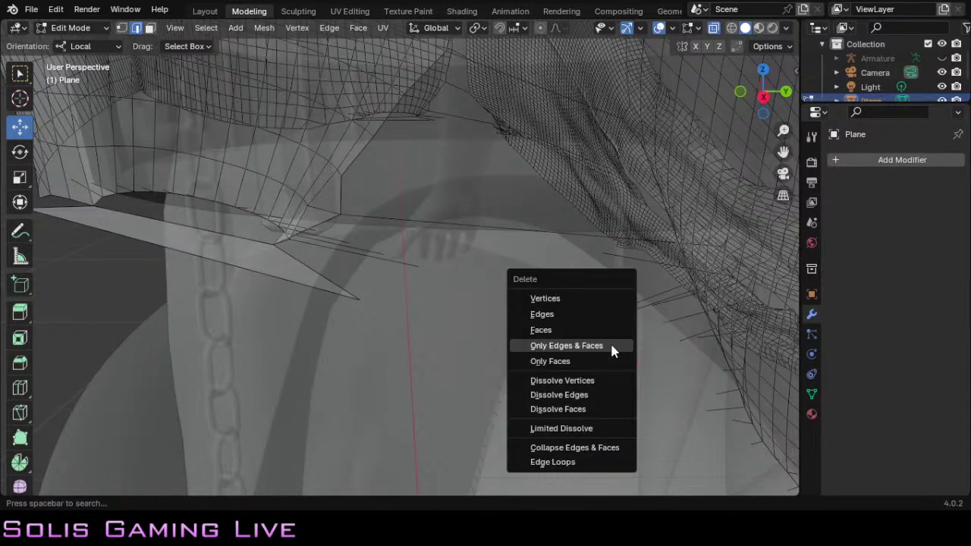
click(611, 346)
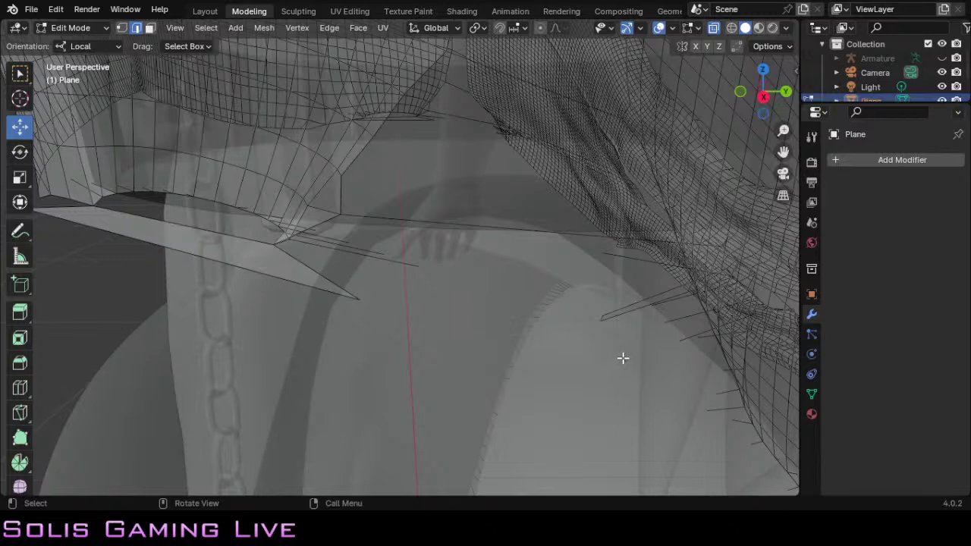
click(623, 360)
key(x)
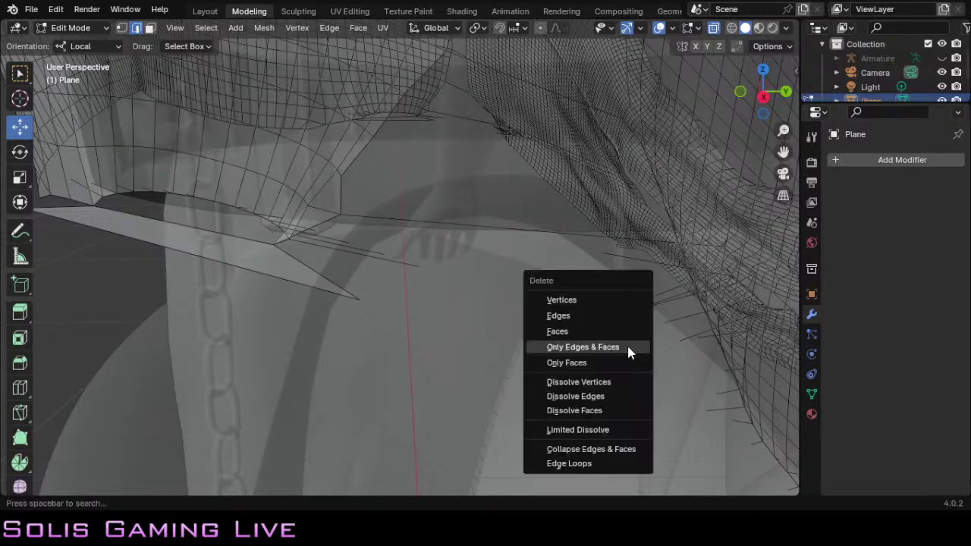
click(628, 350)
Step: Delete the long stretched edges sticking out from the torn border into the gap, using Only Edges & Faces for each
click(610, 315)
key(x)
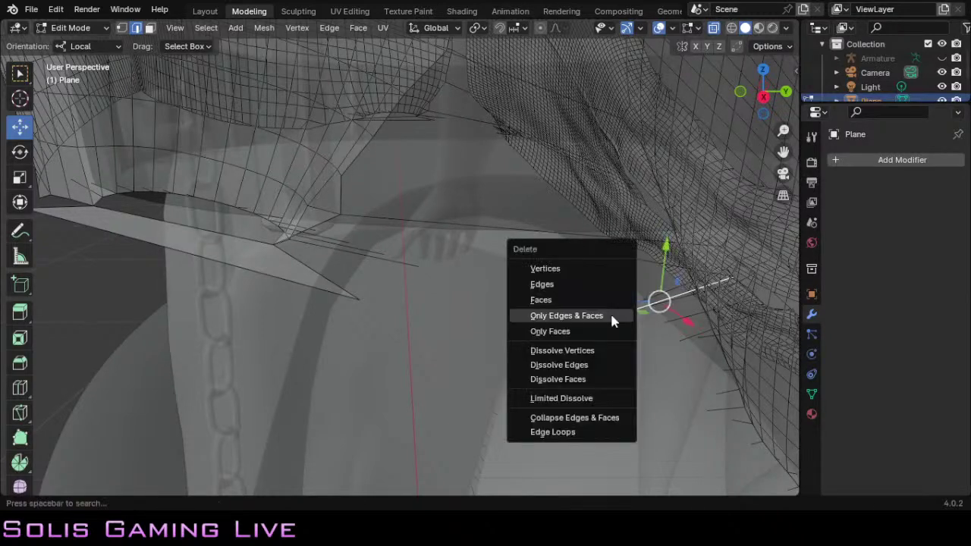
click(612, 312)
click(626, 306)
key(x)
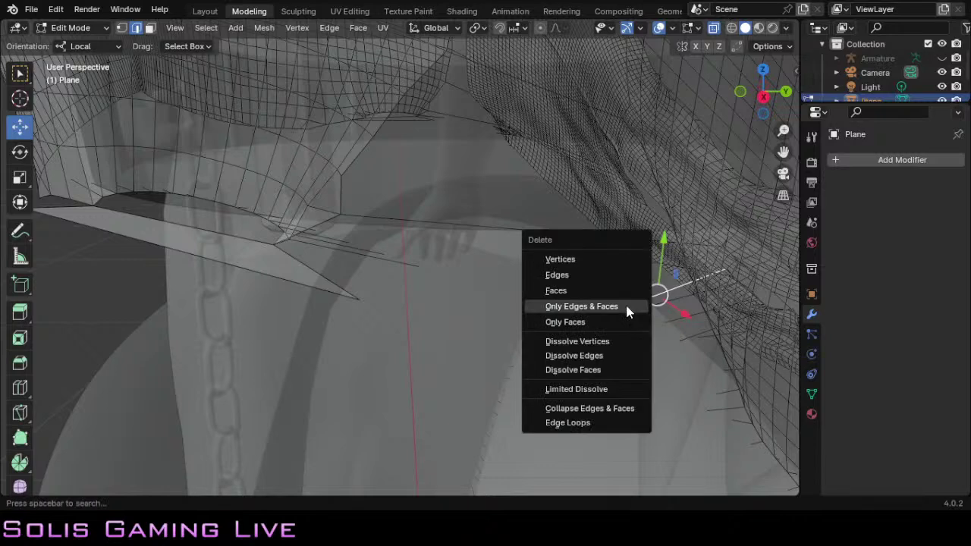
click(627, 310)
click(660, 305)
key(x)
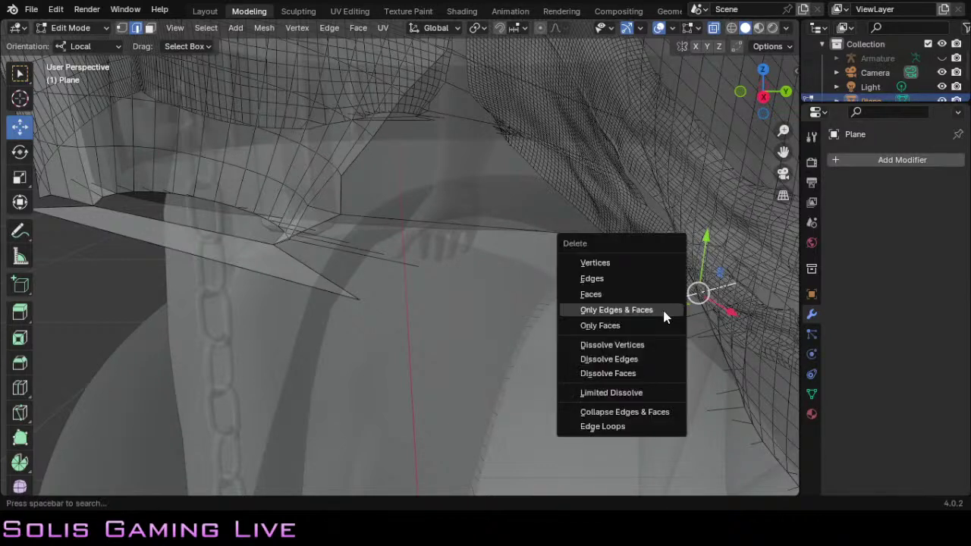
click(662, 311)
click(676, 320)
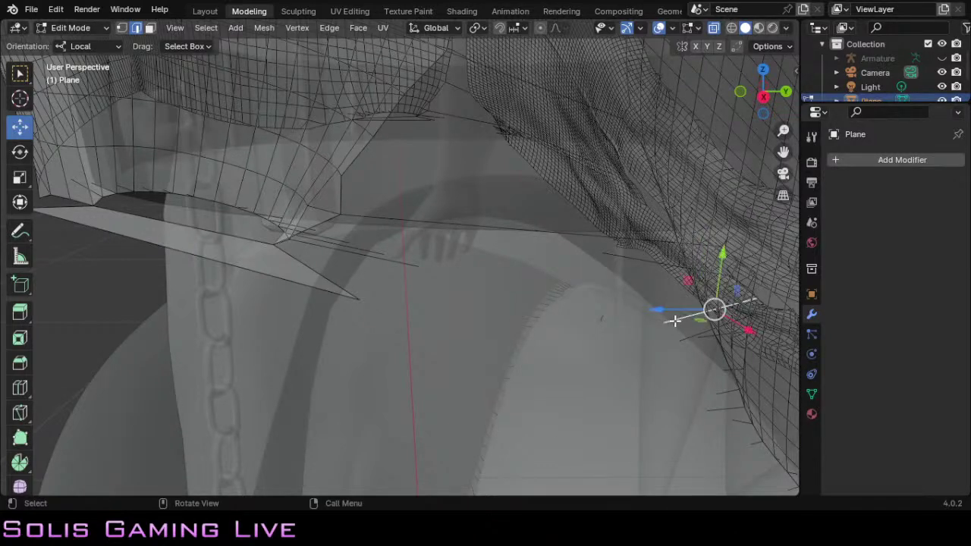
key(x)
click(676, 322)
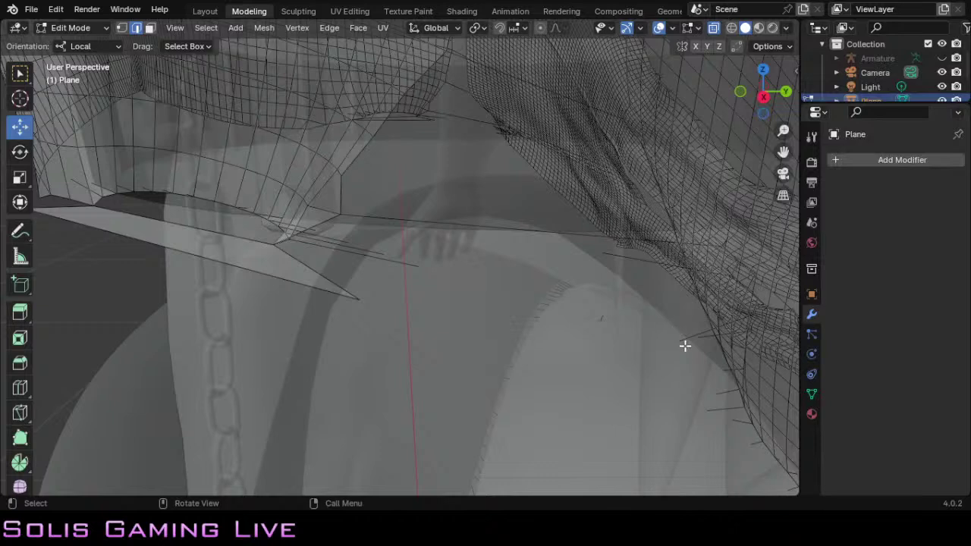
Step: Delete the next protruding edges just below on the same torn border, one by one, with Only Edges & Faces
click(680, 340)
key(x)
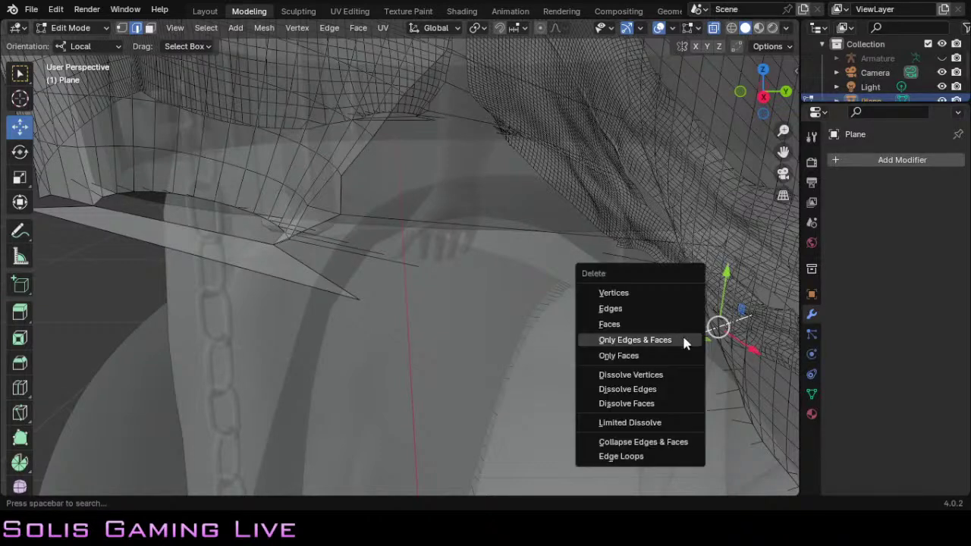
click(658, 341)
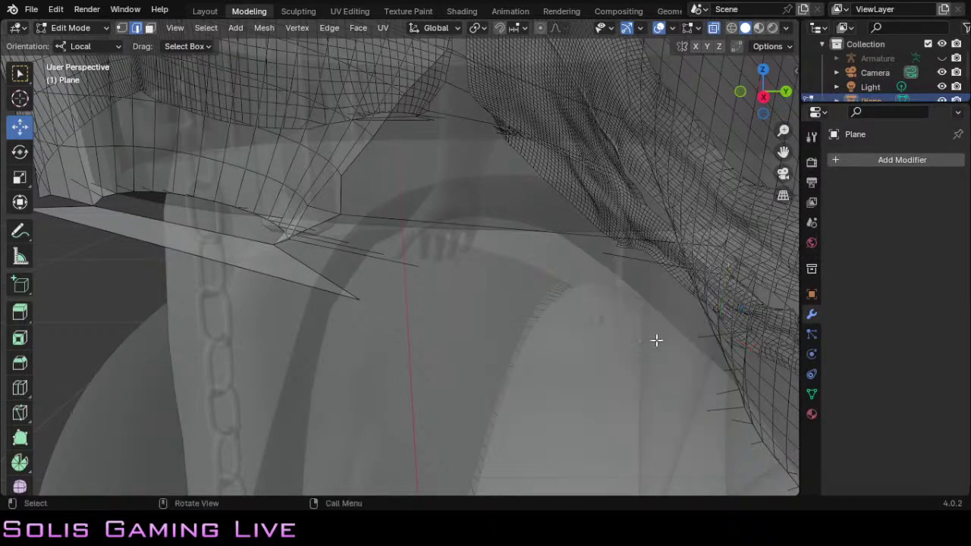
click(703, 337)
key(x)
click(702, 337)
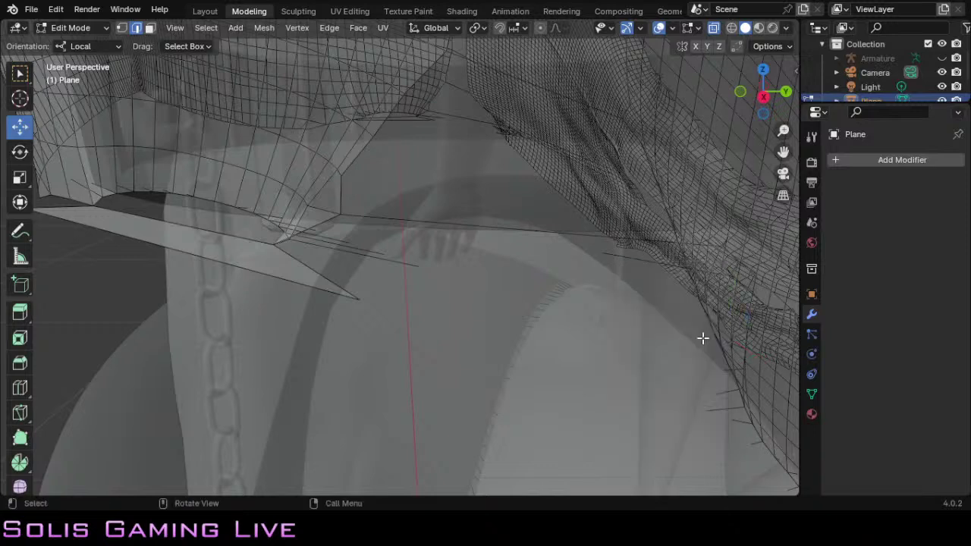
click(727, 370)
key(x)
click(726, 370)
Step: Select the next short stub edge farther down the border and delete it with Only Edges & Faces
click(726, 391)
key(x)
click(726, 393)
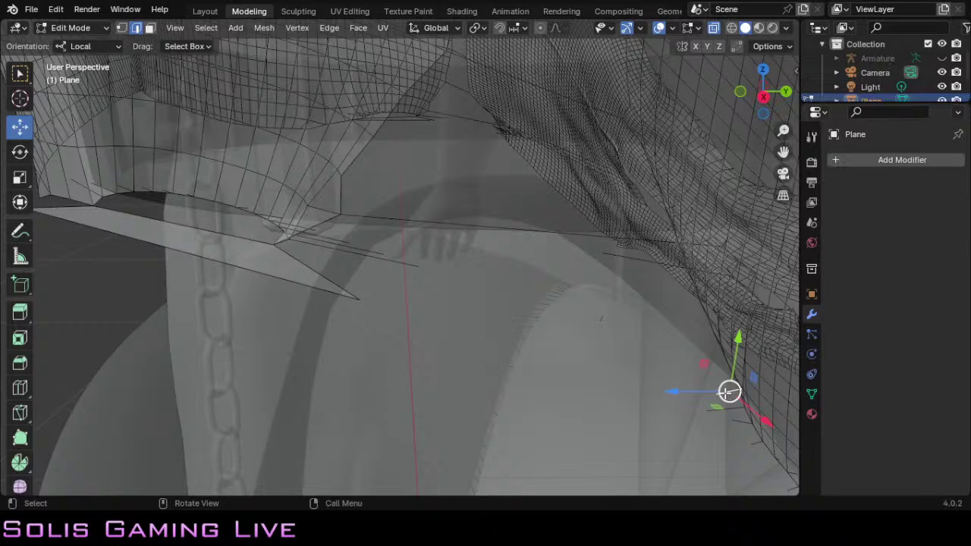
right_click(726, 392)
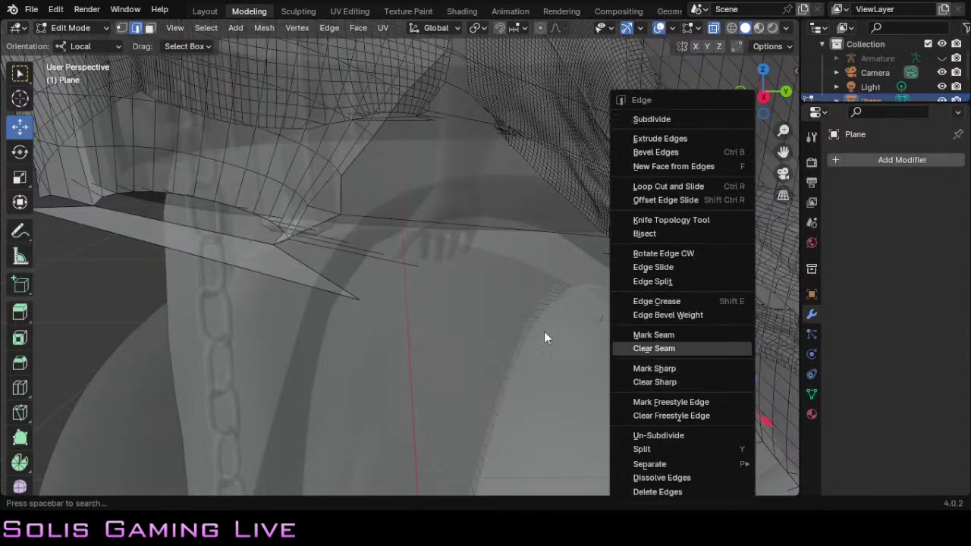
click(544, 331)
click(726, 392)
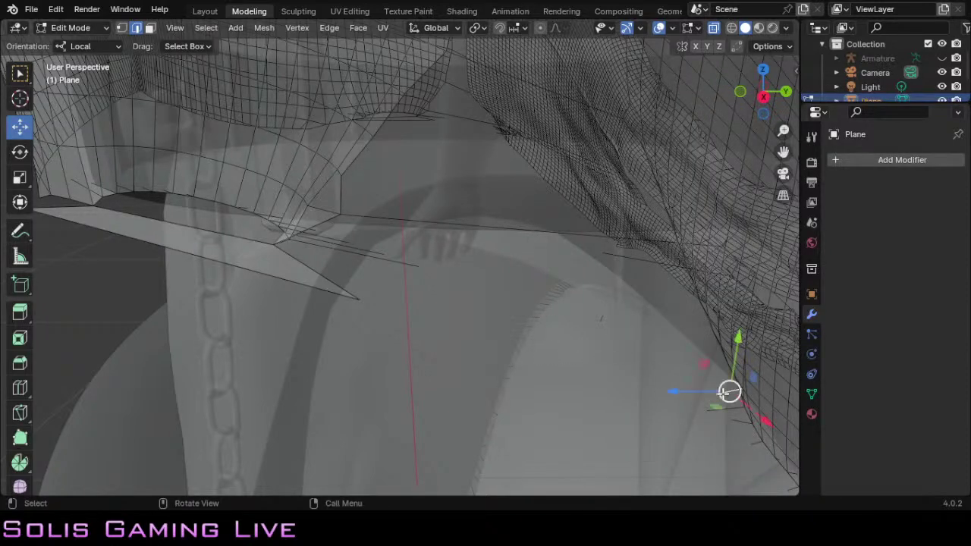
key(x)
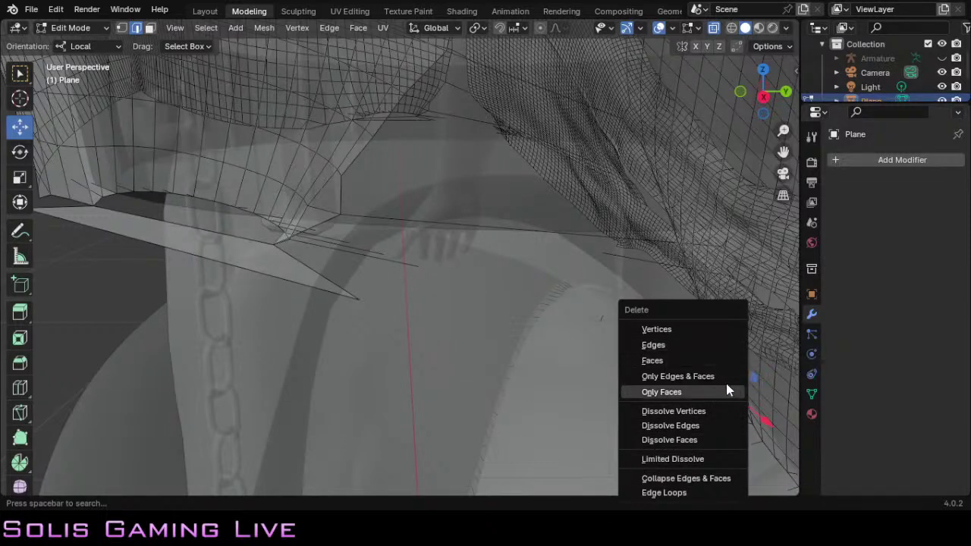
click(705, 376)
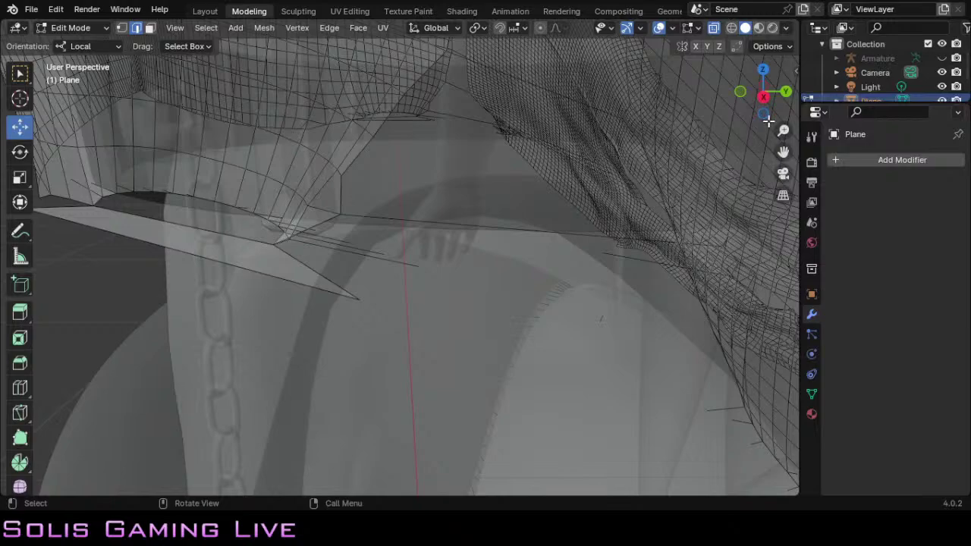
Step: Delete the short loose edge floating in the gap beside the torn border, using Only Edges & Faces
drag(771, 106, 755, 106)
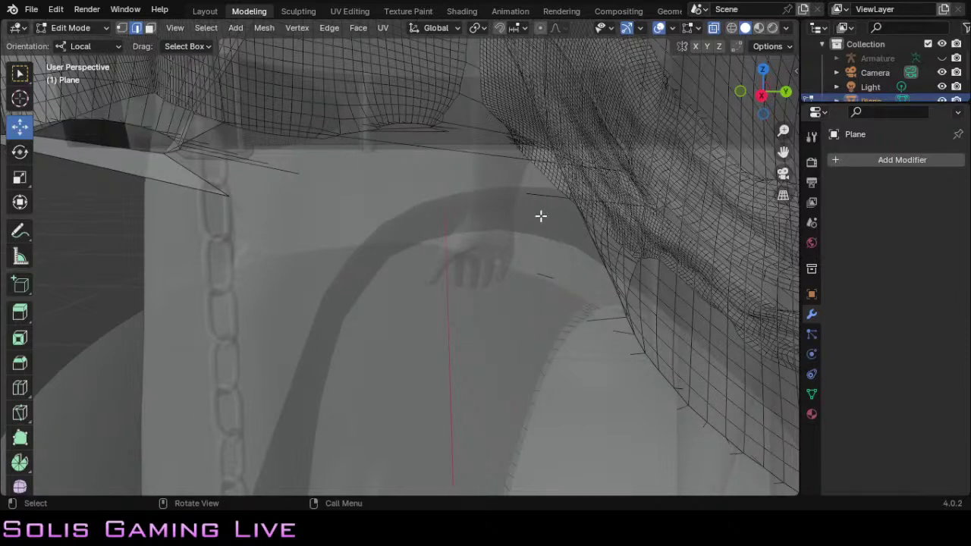
click(547, 276)
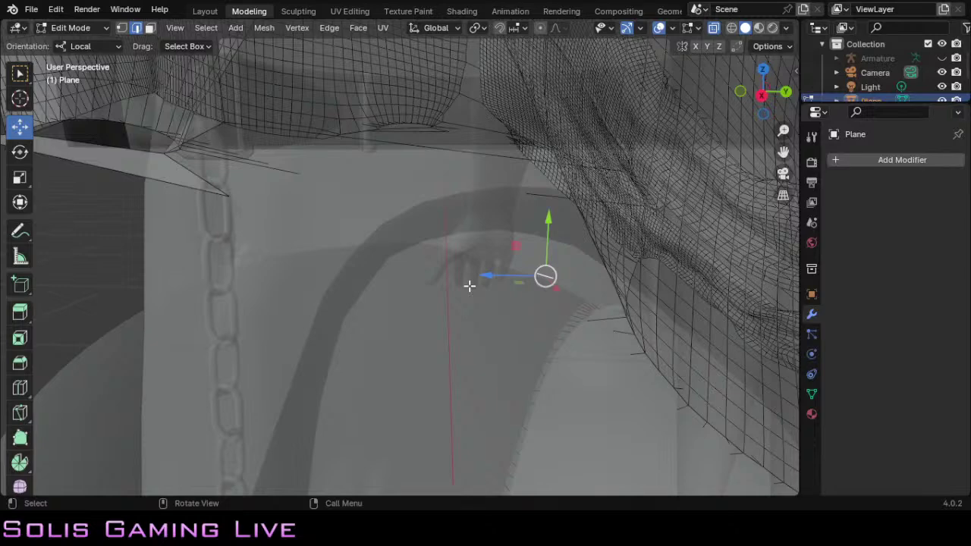
key(x)
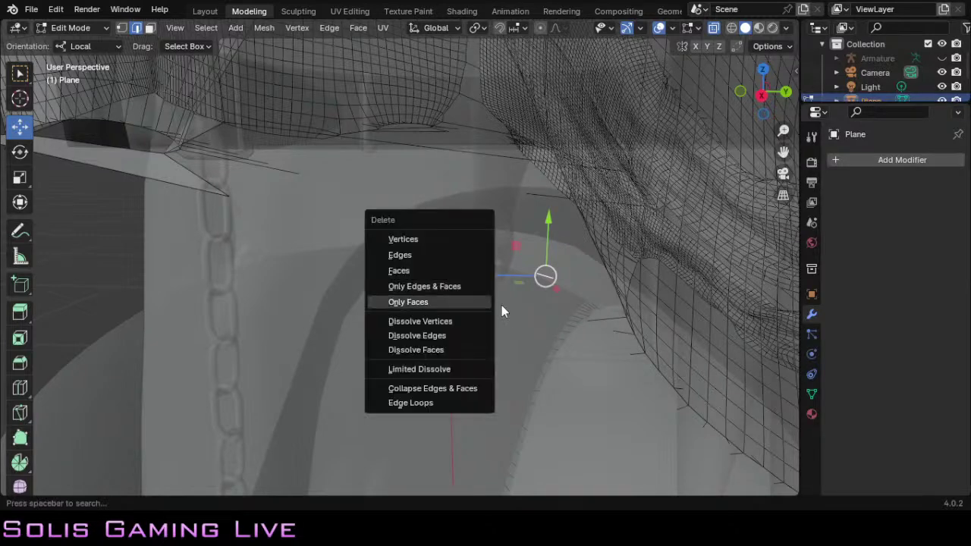
click(465, 286)
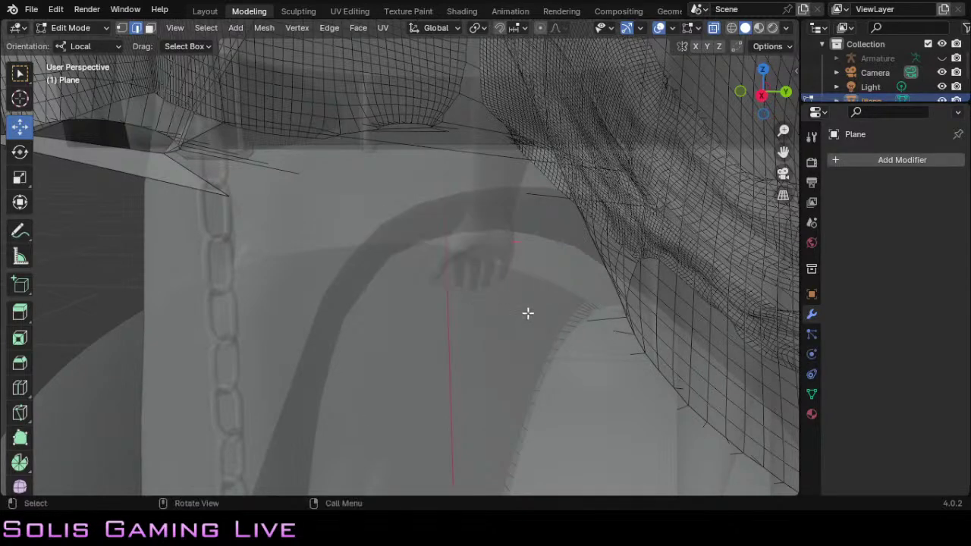
Step: Delete the long inner edge of the protruding flap under the opposite piece's lower border with Only Edges & Faces
mouse_move(763, 97)
mouse_down()
mouse_move(734, 109)
mouse_move(735, 93)
mouse_move(734, 104)
mouse_move(756, 104)
mouse_up()
click(452, 306)
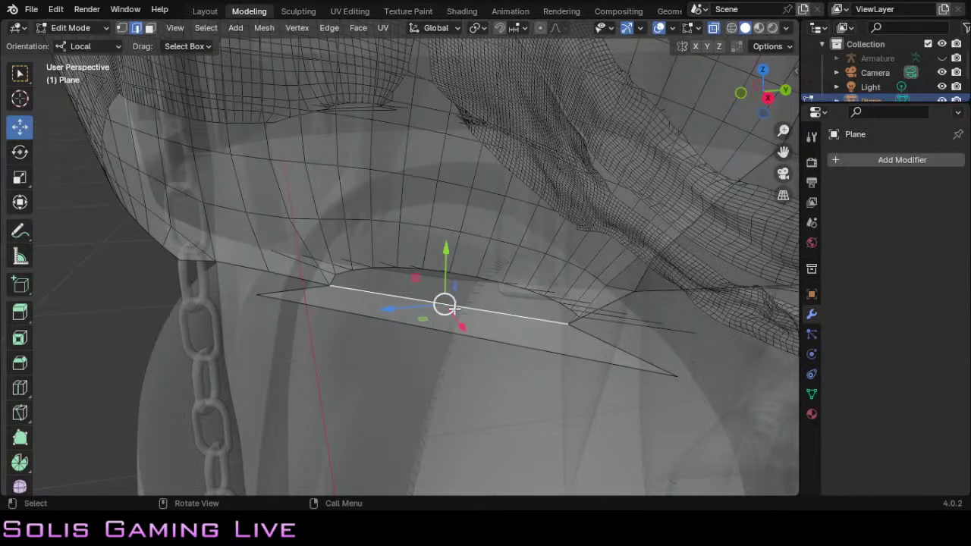
key(x)
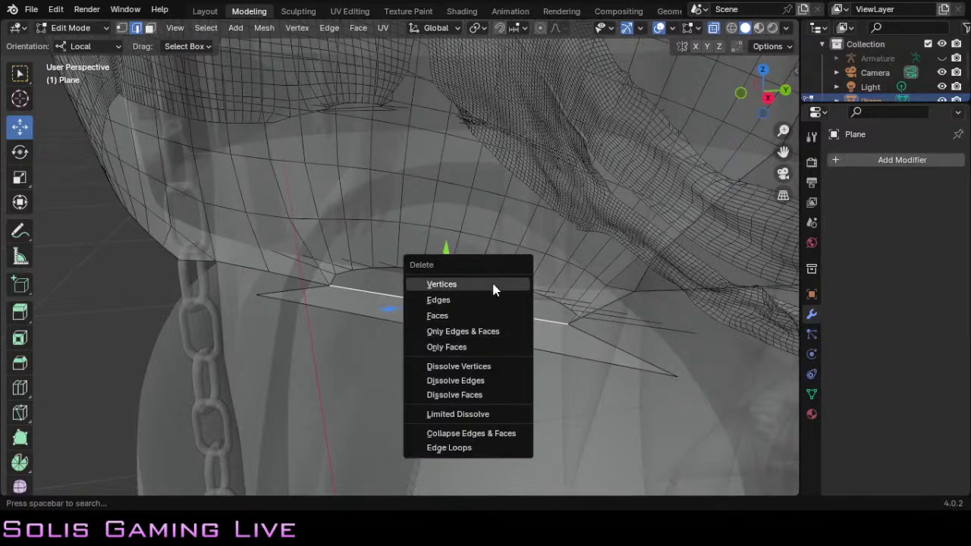
click(493, 336)
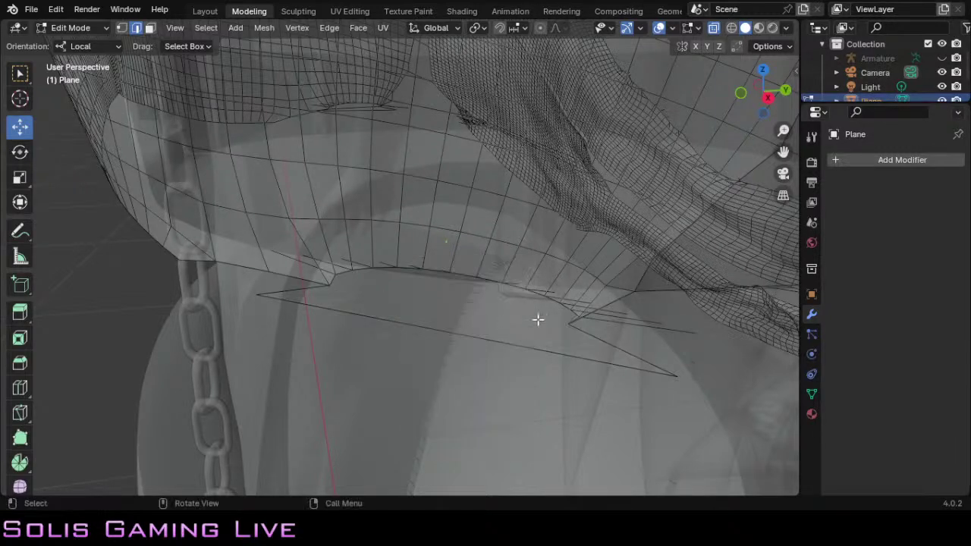
Step: Select the flap's remaining long outer edge and move it straight down along Z, well below the piece's border
scroll(657, 271, down, 4)
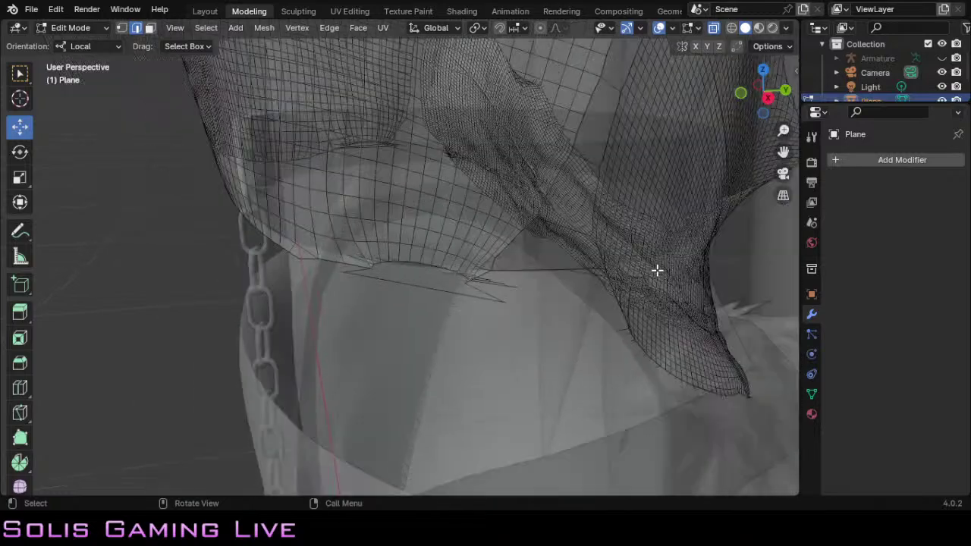
drag(783, 152, 792, 96)
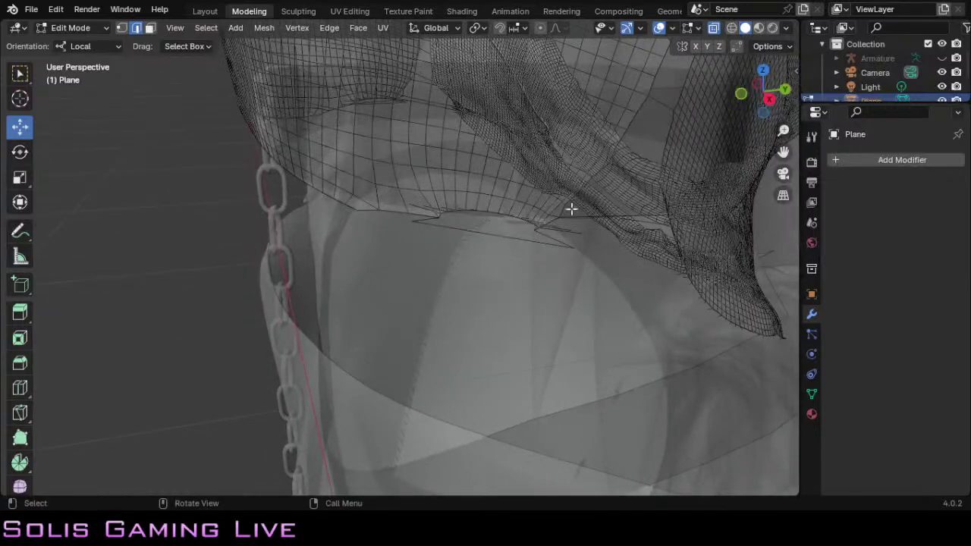
click(500, 238)
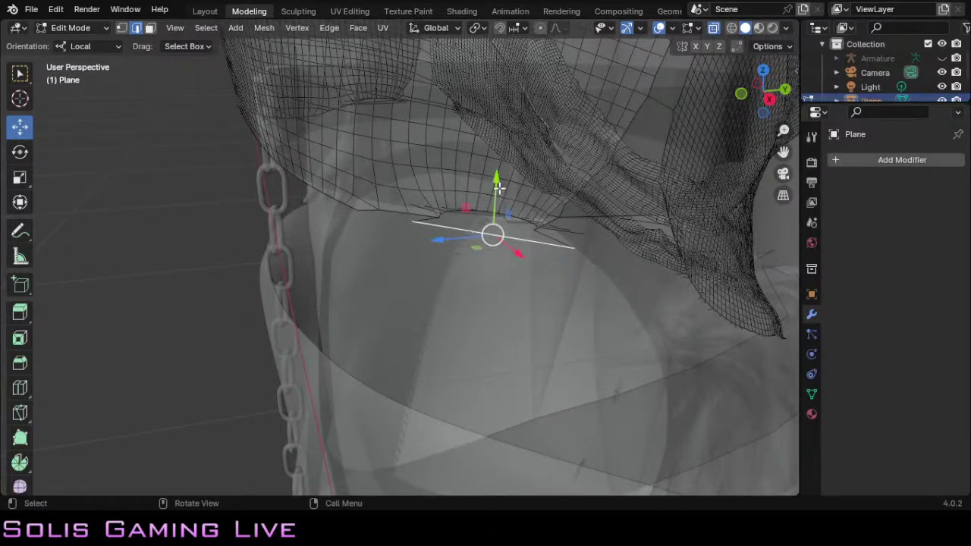
drag(496, 182, 489, 301)
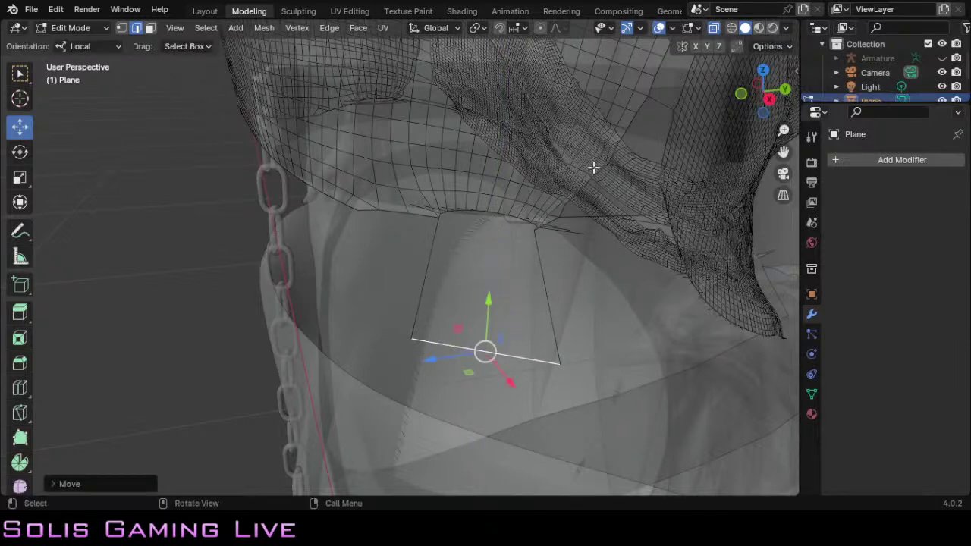
Step: Raise the selected long edge along Z in the front view, bringing it back near the piece's lower border
click(739, 97)
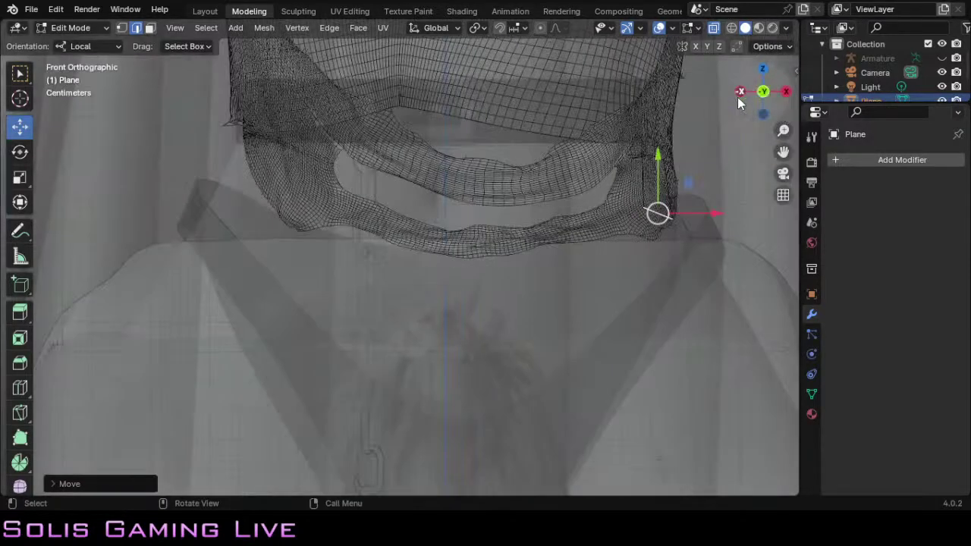
scroll(718, 221, up, 1)
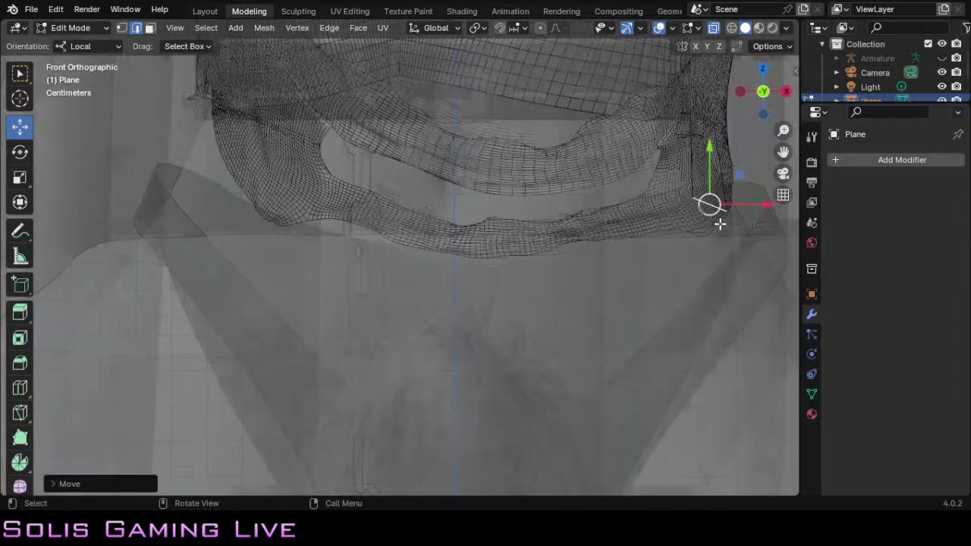
scroll(720, 223, up, 1)
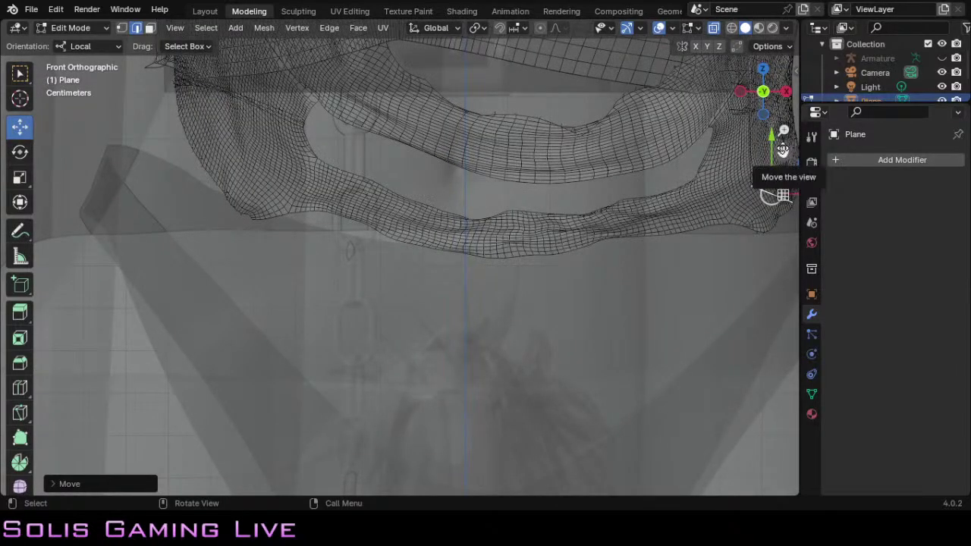
drag(782, 150, 724, 238)
scroll(724, 238, up, 2)
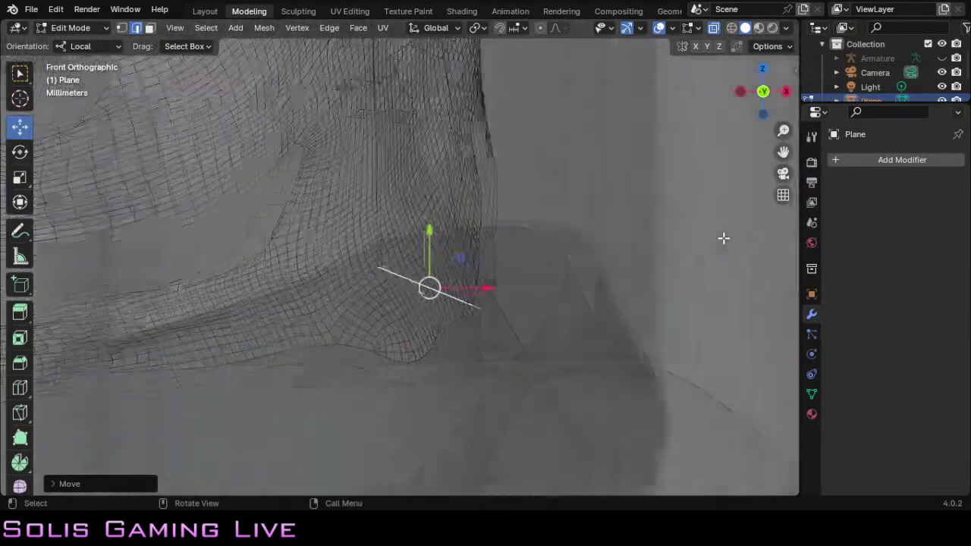
scroll(724, 238, up, 1)
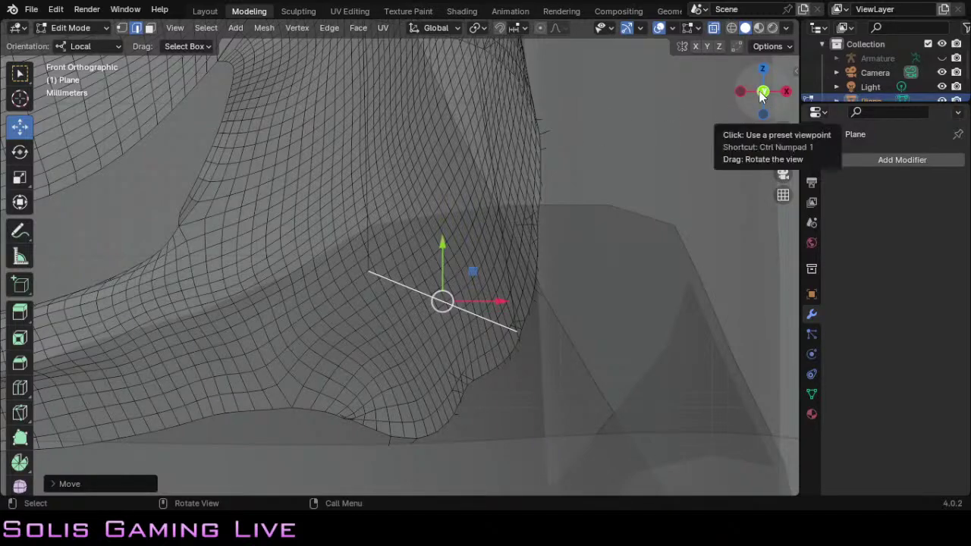
drag(763, 92, 711, 123)
scroll(613, 225, down, 6)
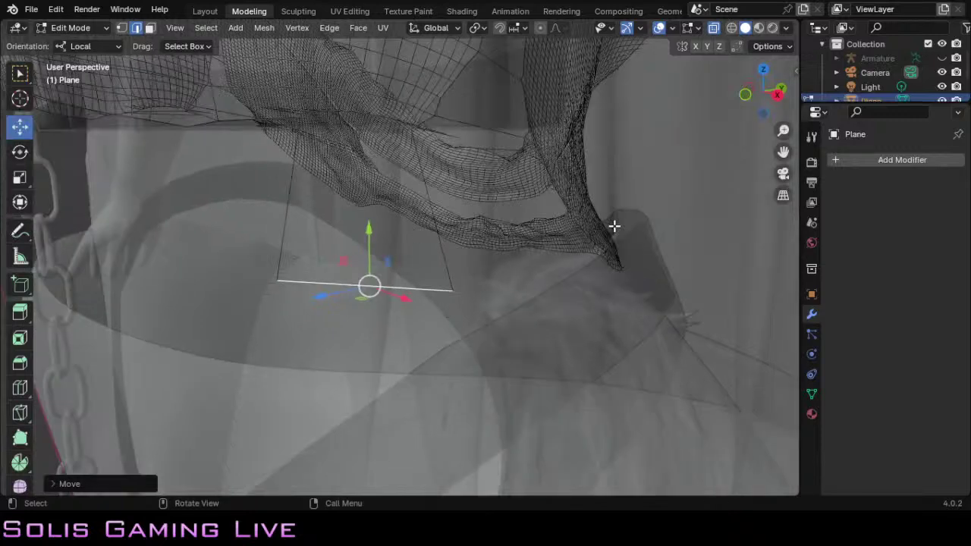
click(744, 97)
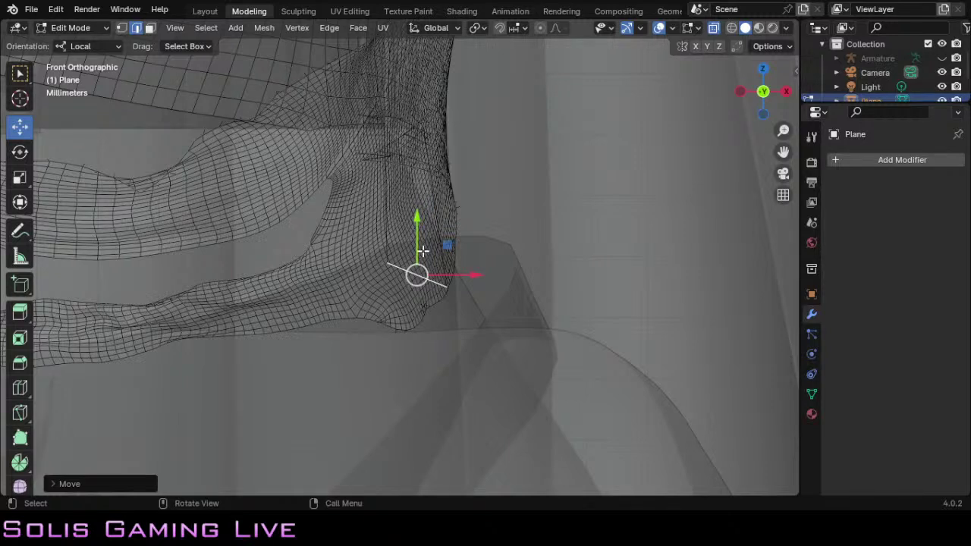
drag(418, 252, 206, 126)
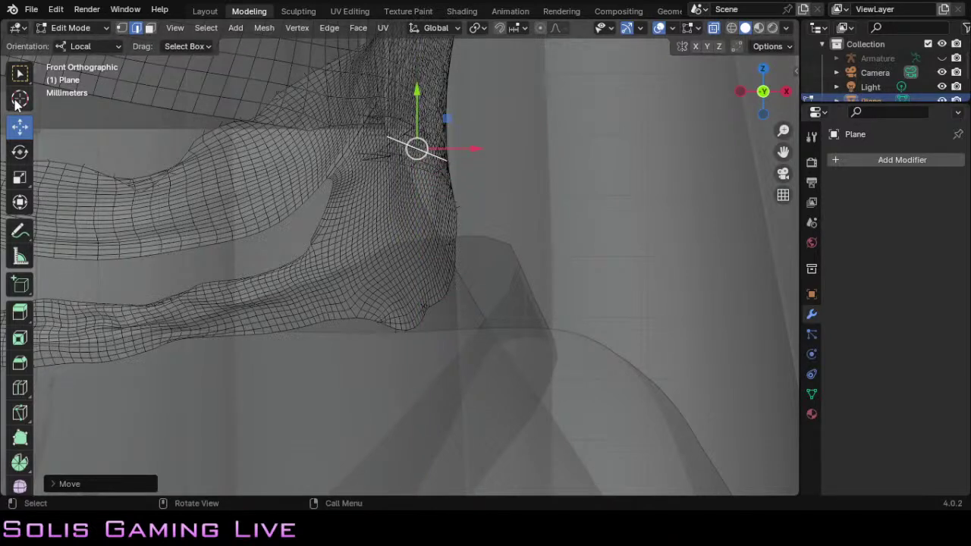
Step: Rotate the selected long edge about the Z axis with the Rotate tool to change its angle to the border
click(21, 152)
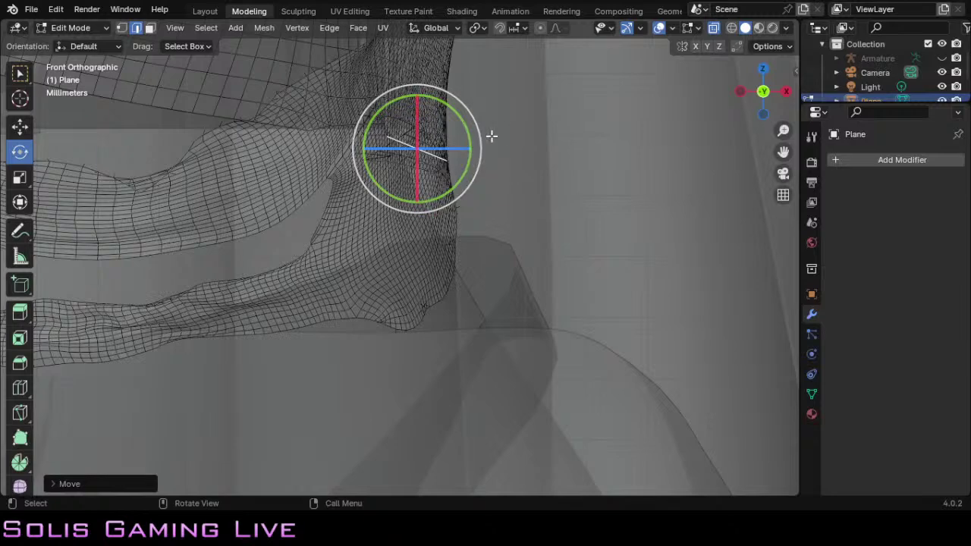
scroll(552, 110, up, 4)
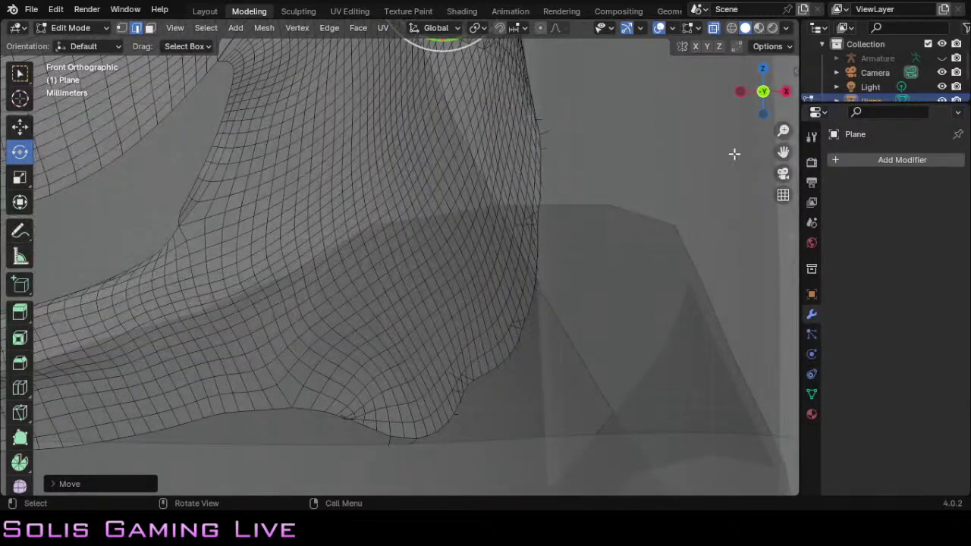
drag(784, 152, 676, 507)
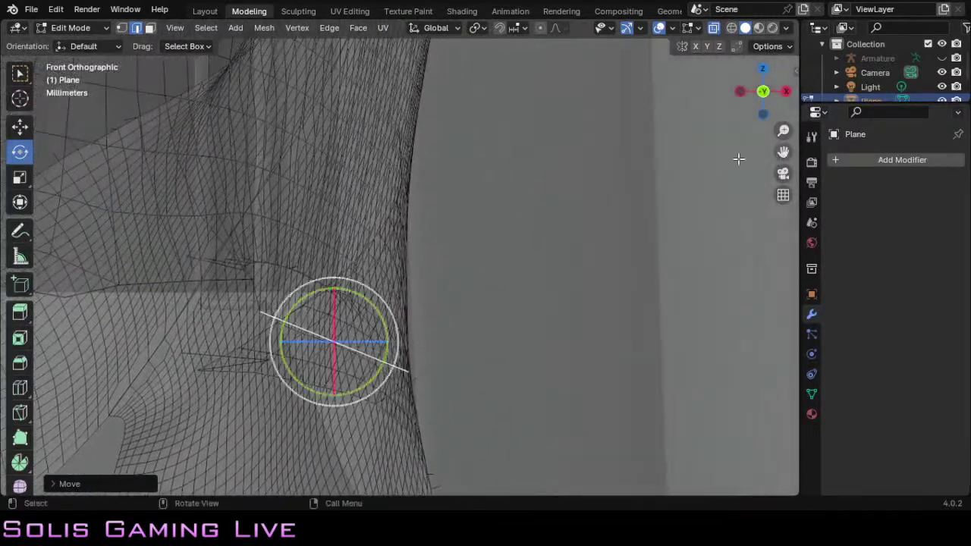
scroll(580, 198, up, 3)
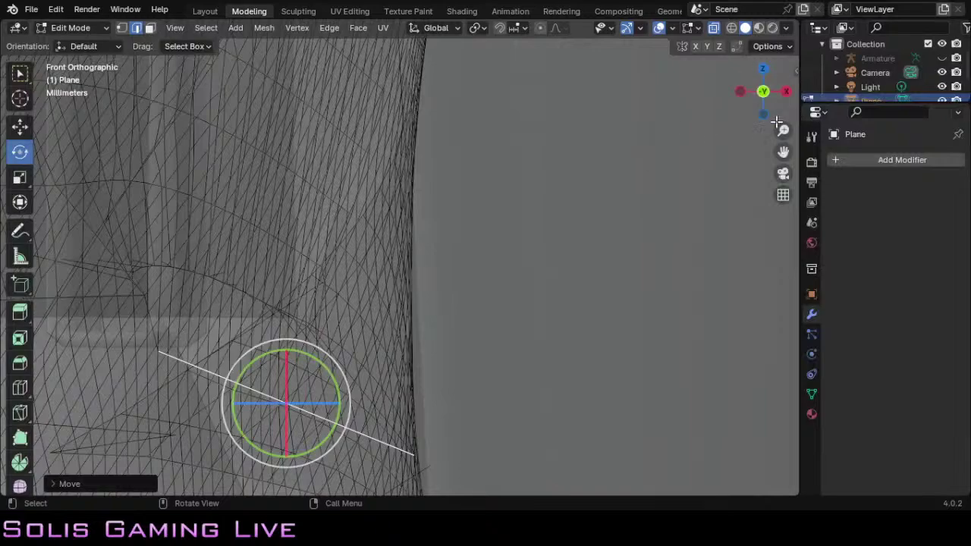
key(KP_5)
middle_drag(572, 215, 553, 202)
mouse_move(481, 316)
middle_down()
mouse_move(501, 299)
mouse_move(470, 323)
middle_up()
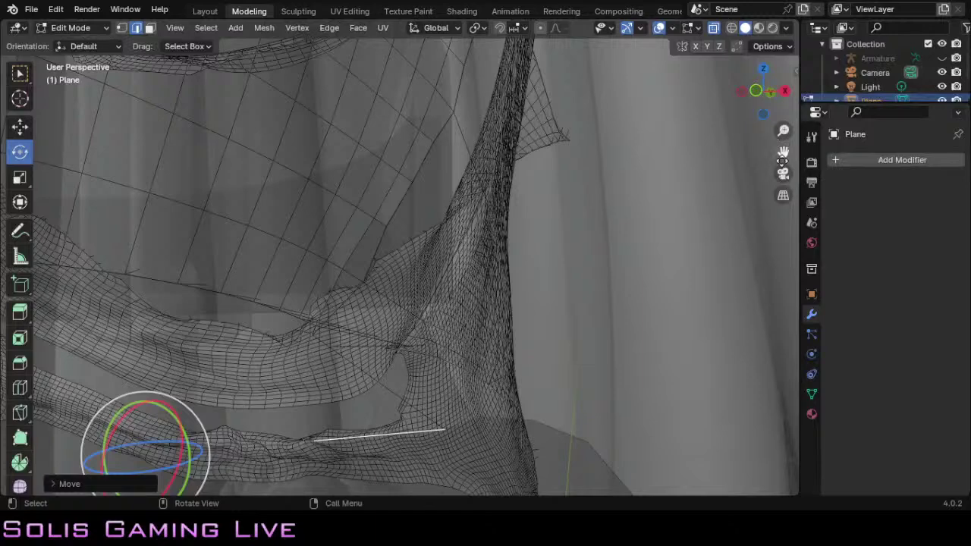
drag(784, 152, 836, 112)
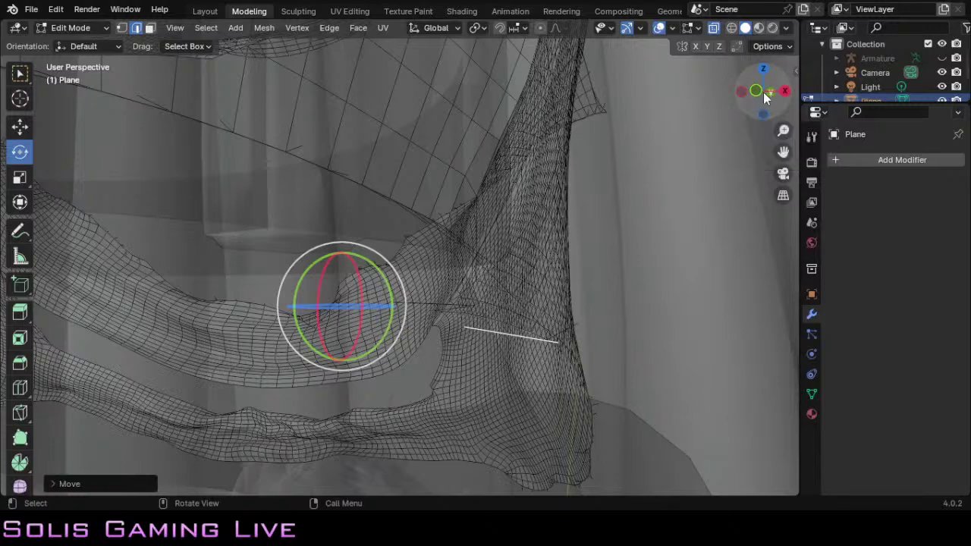
middle_drag(674, 179, 582, 250)
scroll(582, 250, down, 4)
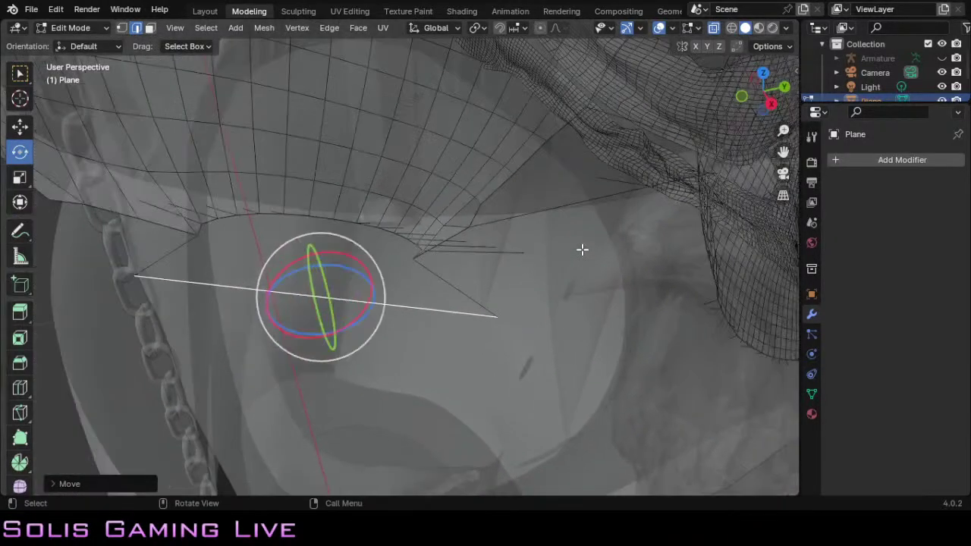
scroll(582, 249, up, 1)
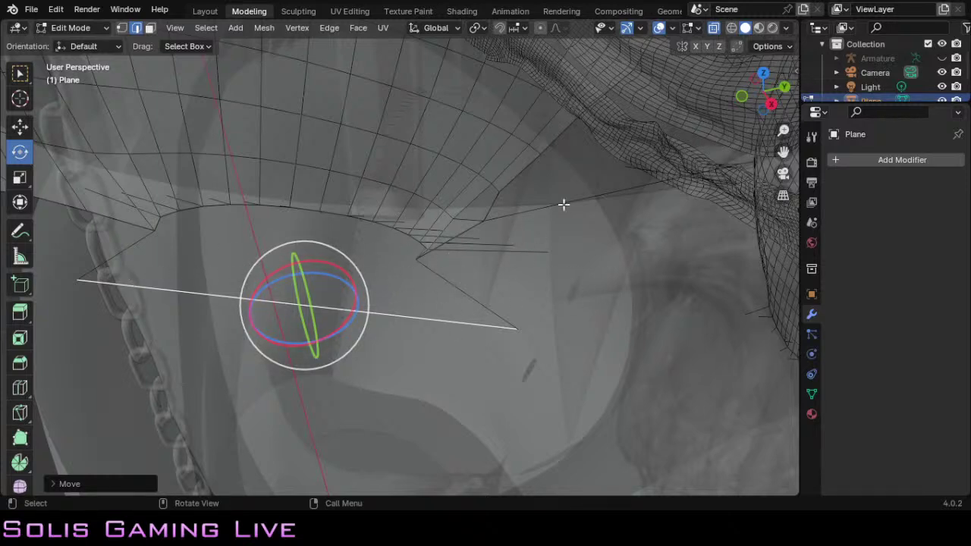
drag(762, 95, 640, 154)
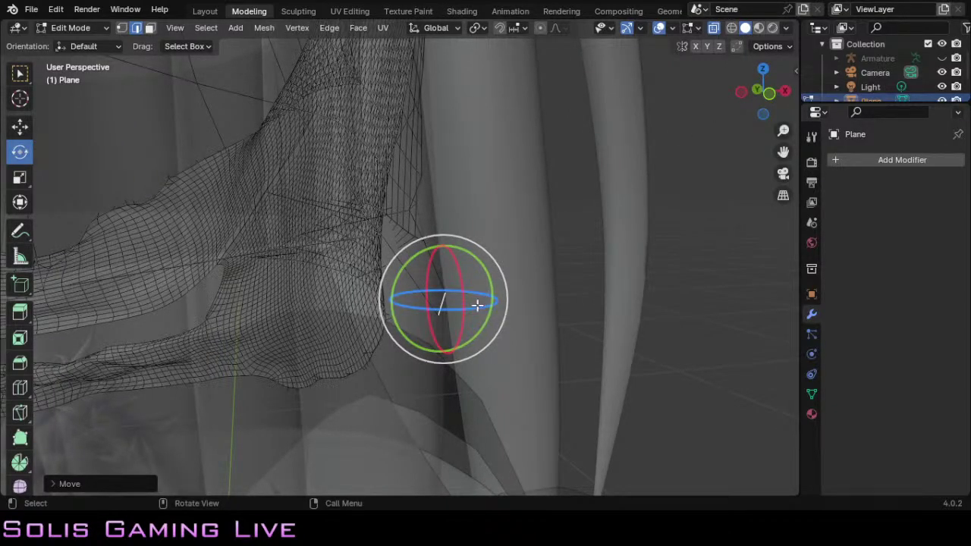
drag(476, 305, 466, 302)
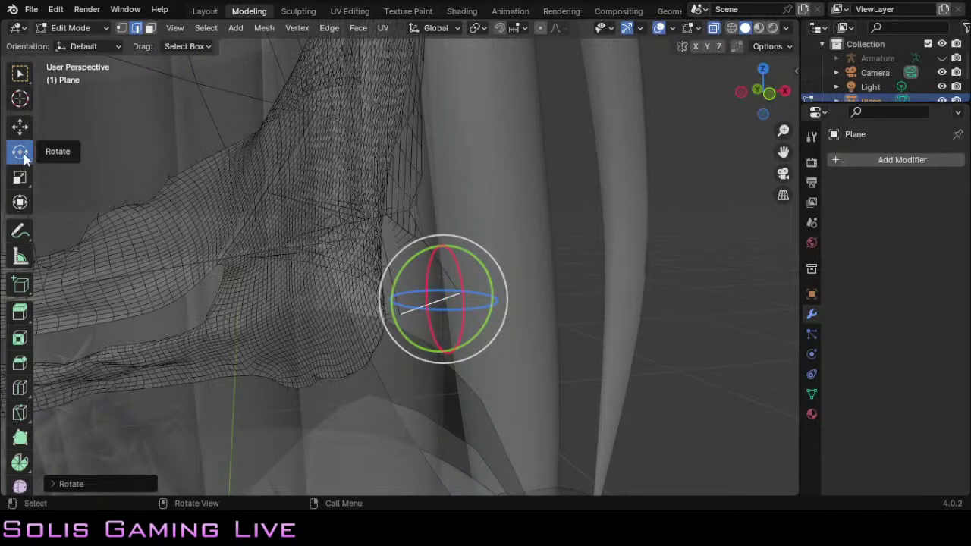
Step: Raise the rotated edge along Z toward the border and scale it slightly wider along X
click(19, 126)
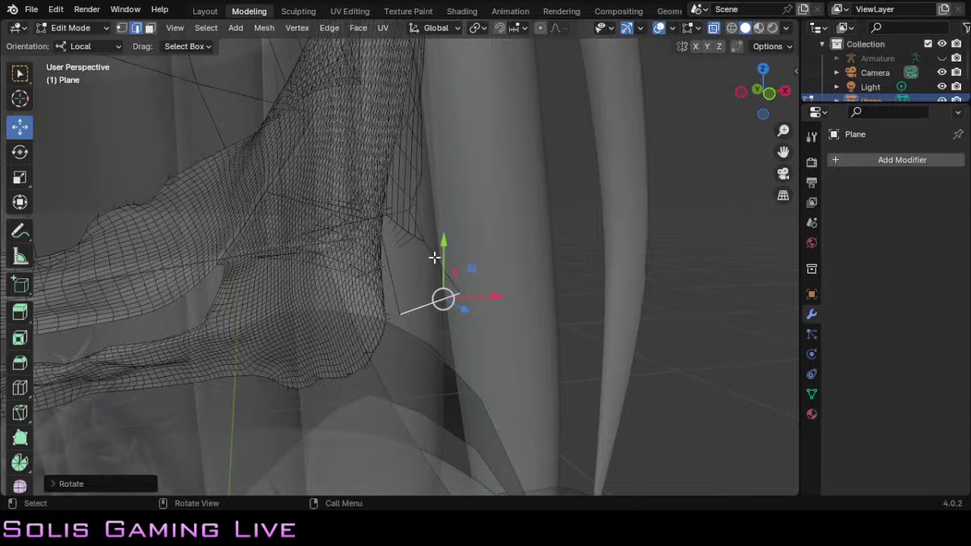
drag(439, 255, 418, 218)
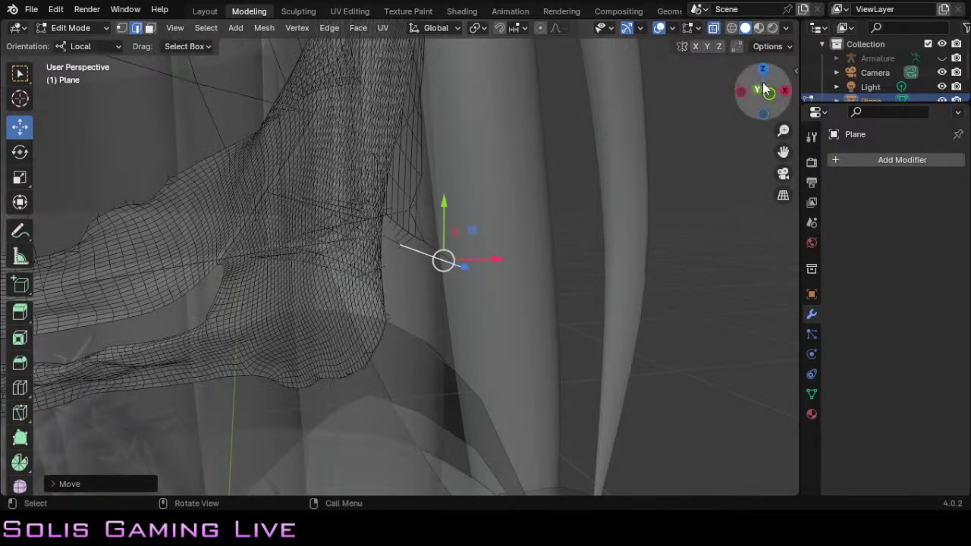
drag(765, 89, 762, 121)
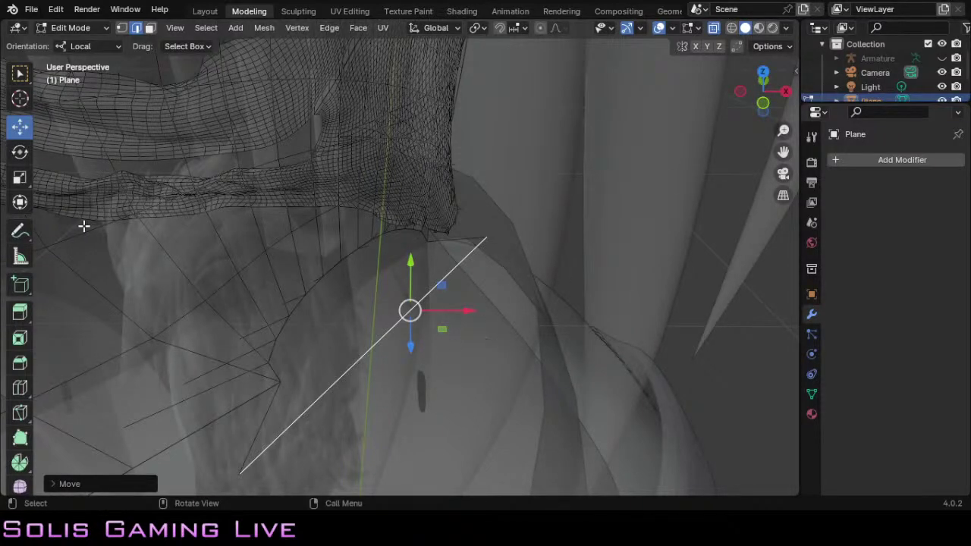
click(20, 176)
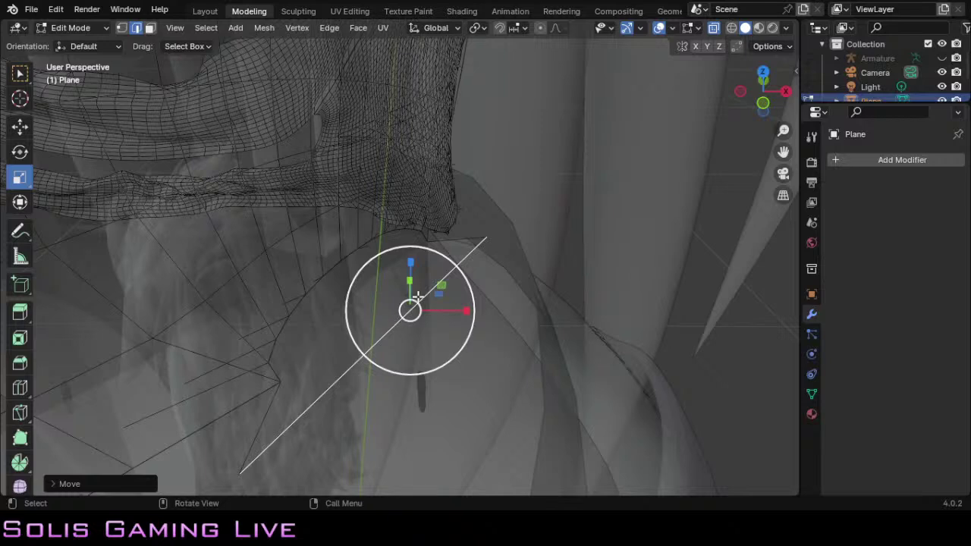
drag(451, 310, 448, 332)
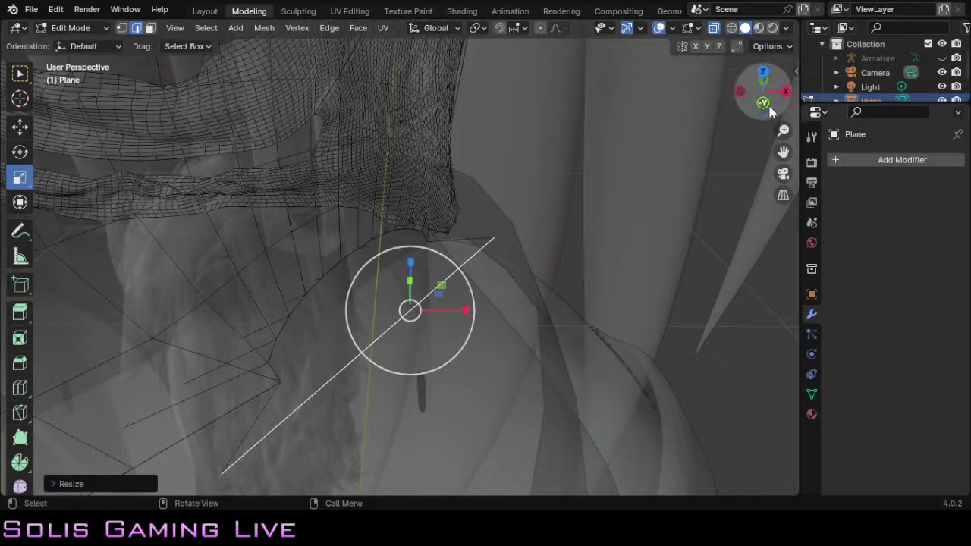
drag(763, 104, 682, 153)
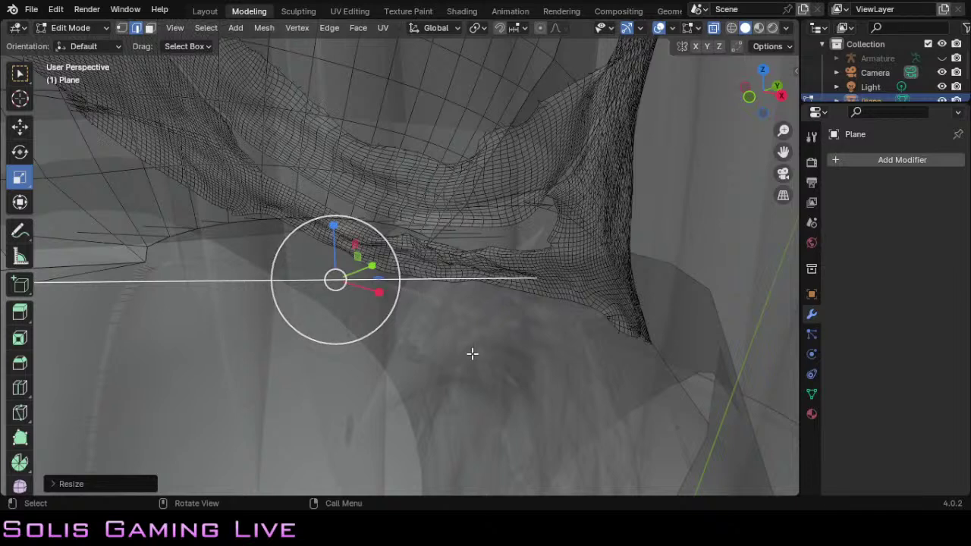
Step: Delete the selected long edge and the loose diagonal edge hanging from the border's lower corner using Only Edges & Faces
key(x)
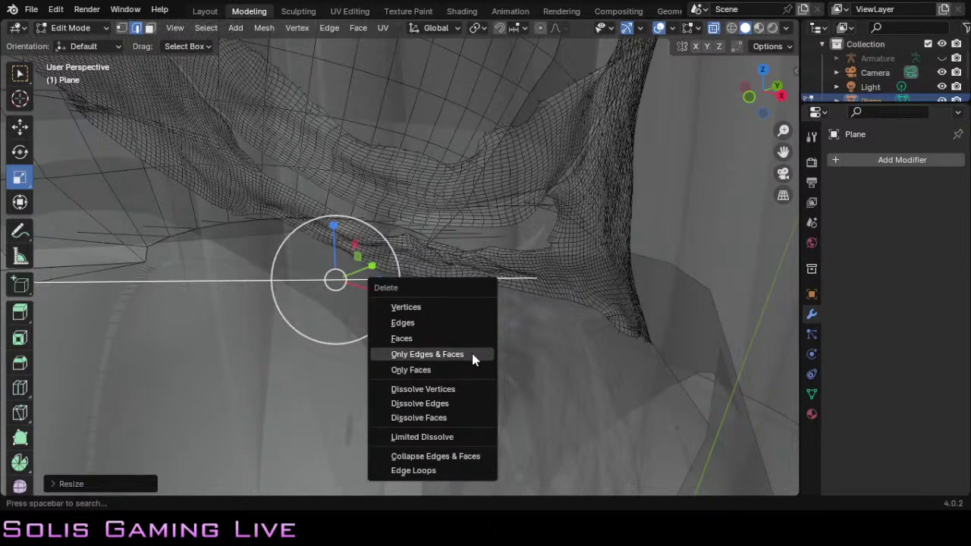
click(472, 353)
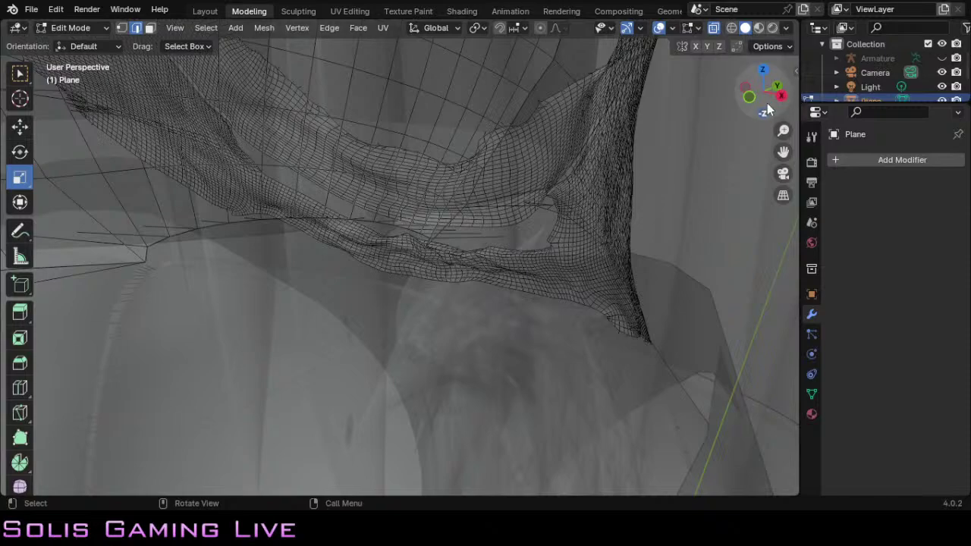
drag(771, 110, 743, 116)
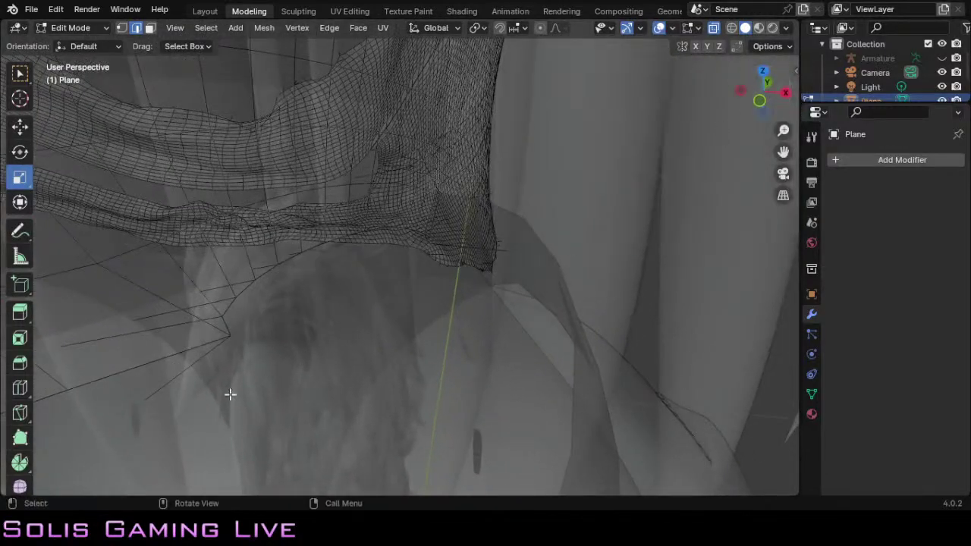
click(152, 396)
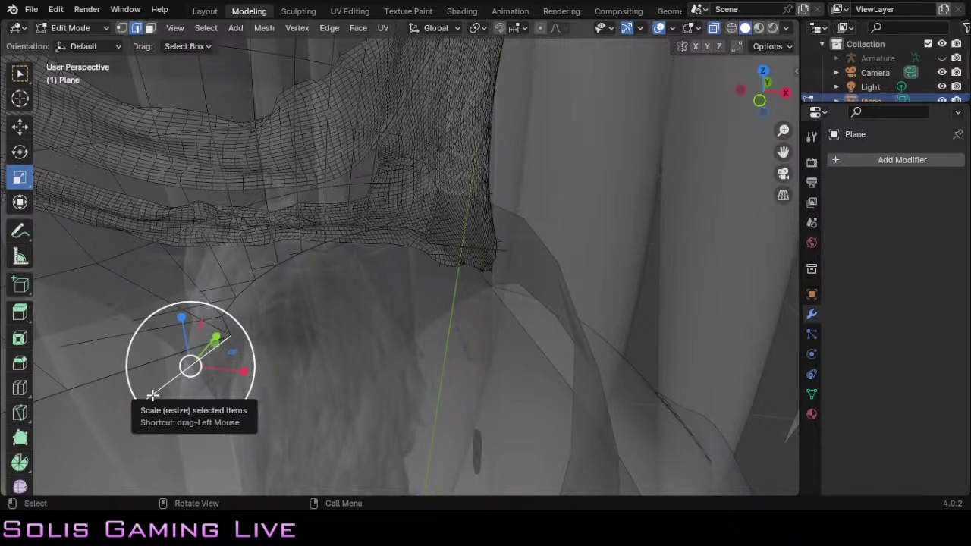
key(x)
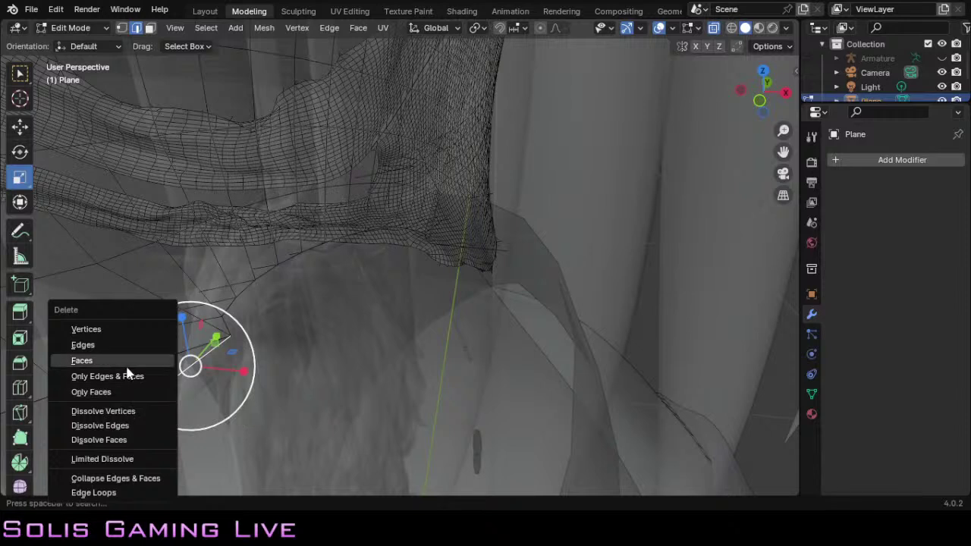
click(131, 385)
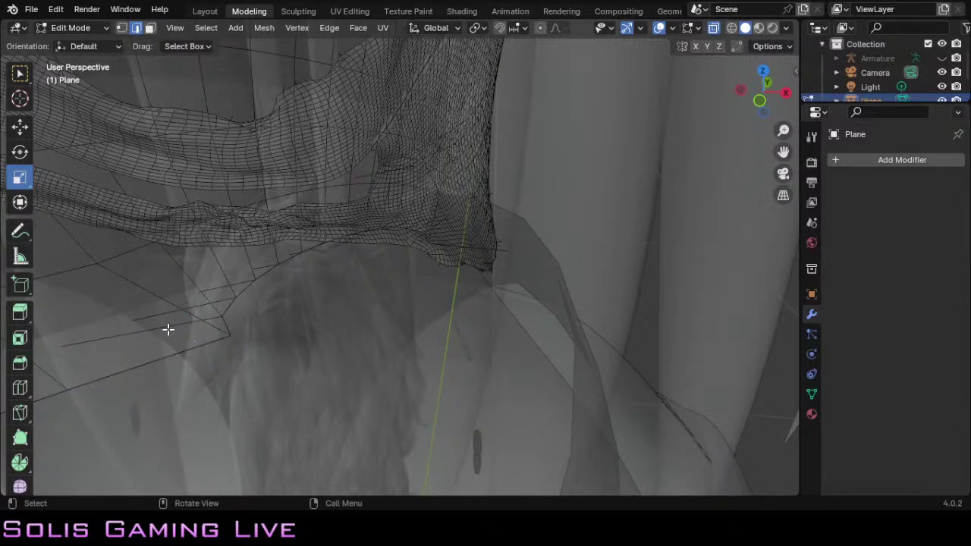
Step: Delete the four stray edges sticking out along the curved border above that corner, one by one, using Only Edges & Faces
click(167, 327)
key(x)
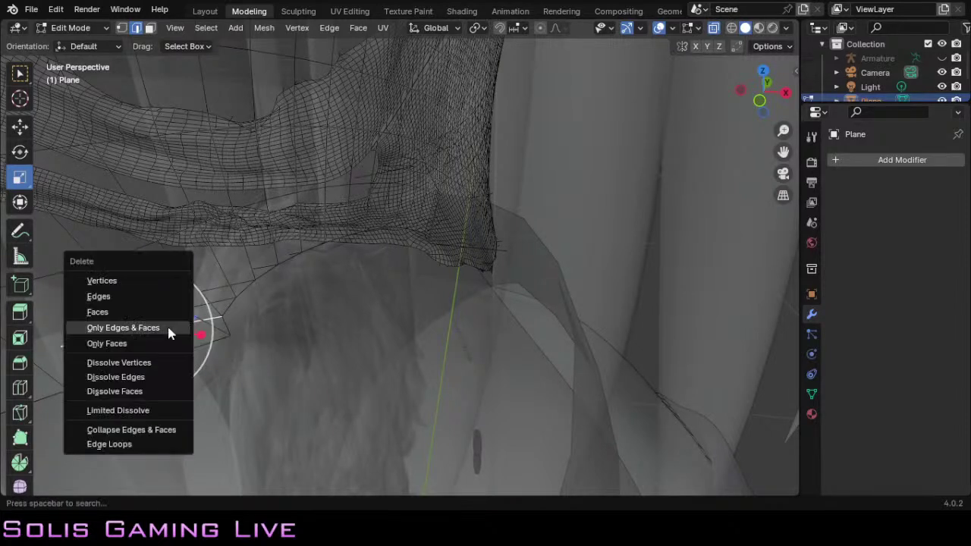
click(168, 331)
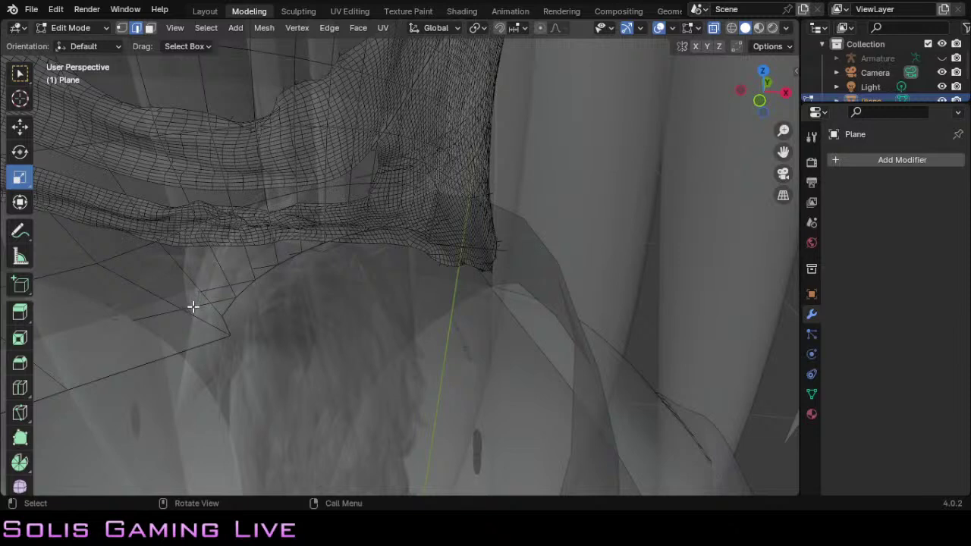
click(193, 306)
key(x)
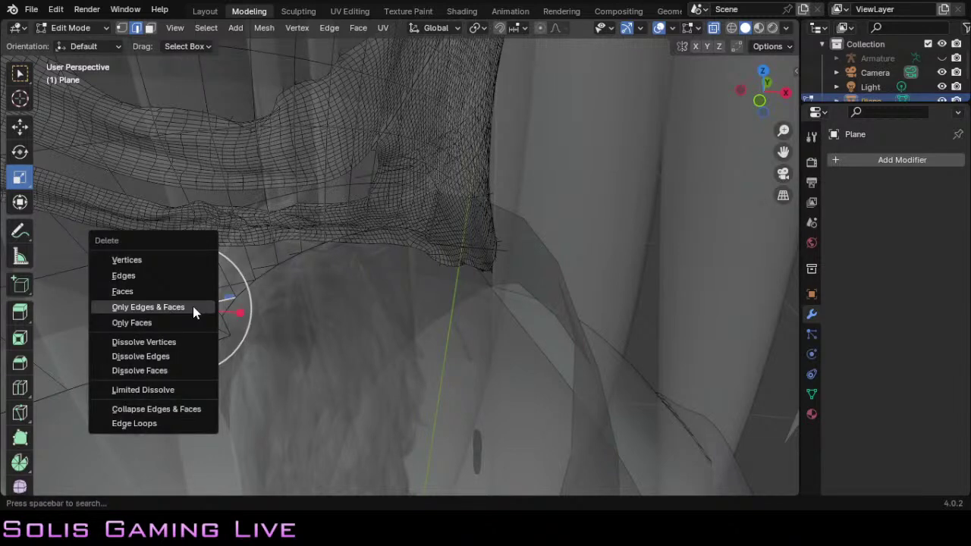
click(193, 307)
click(216, 286)
key(x)
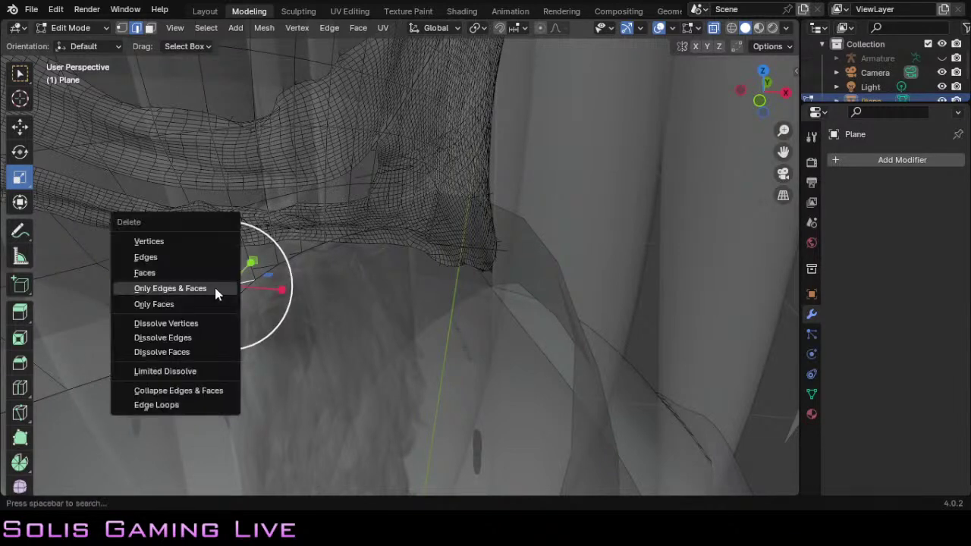
click(214, 292)
click(265, 266)
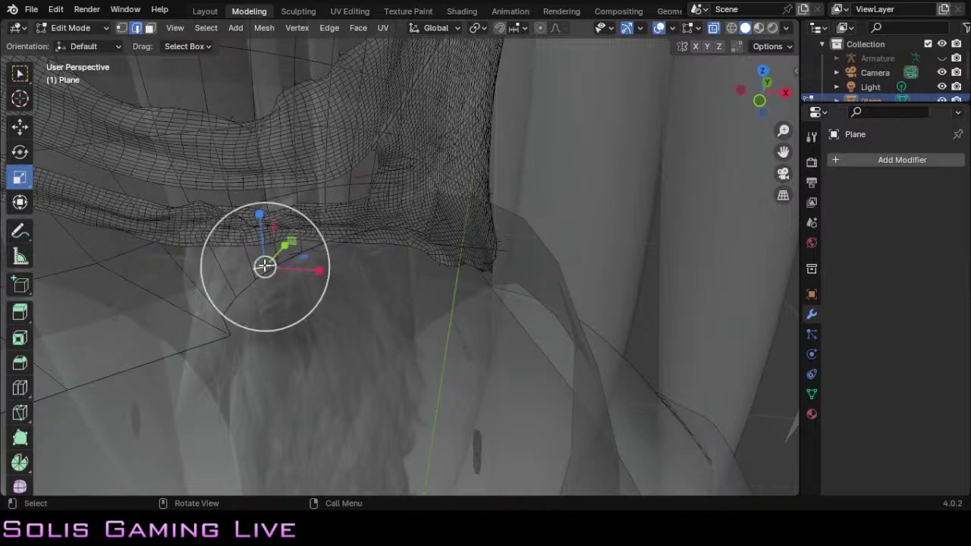
key(x)
click(264, 266)
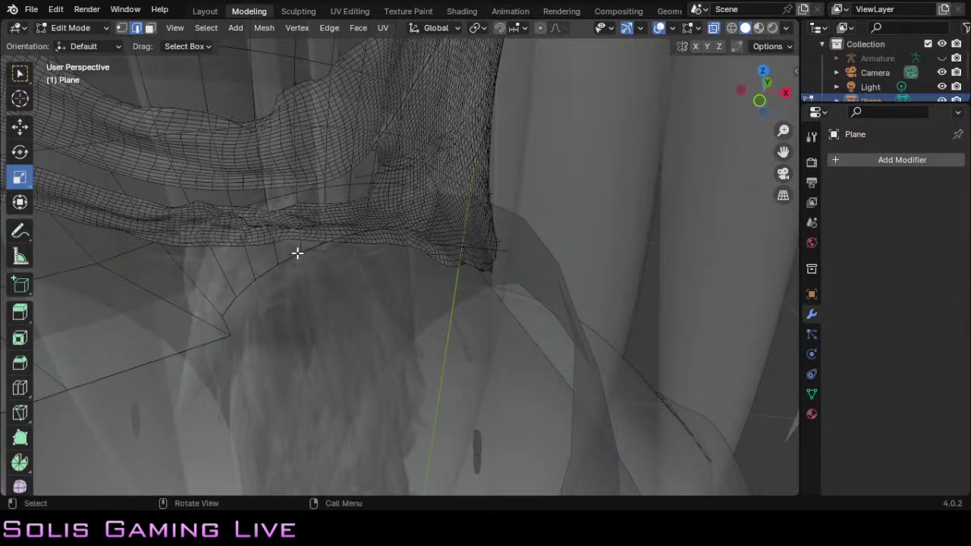
Step: Delete the short stray edge branching off the middle of the curved border beneath the dense cloth mesh
scroll(338, 271, up, 1)
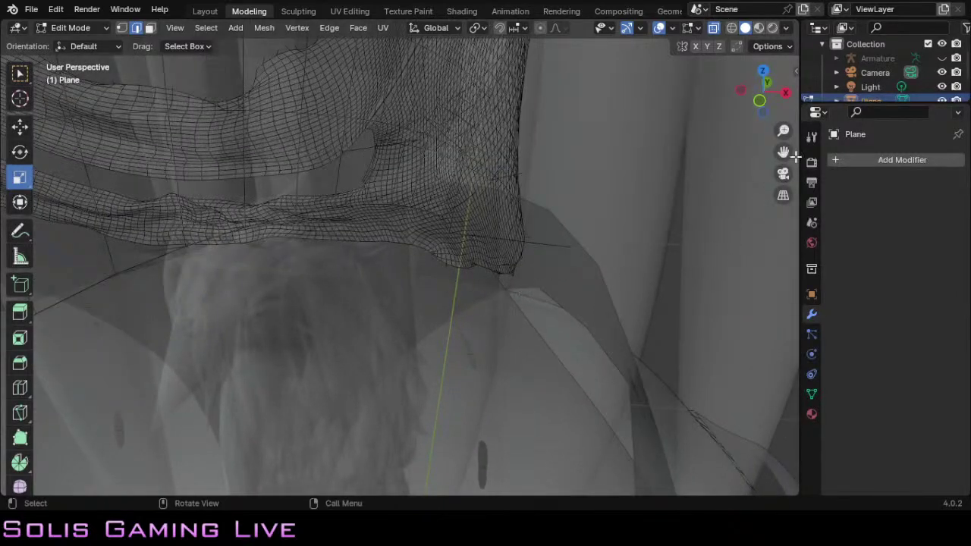
drag(783, 153, 777, 204)
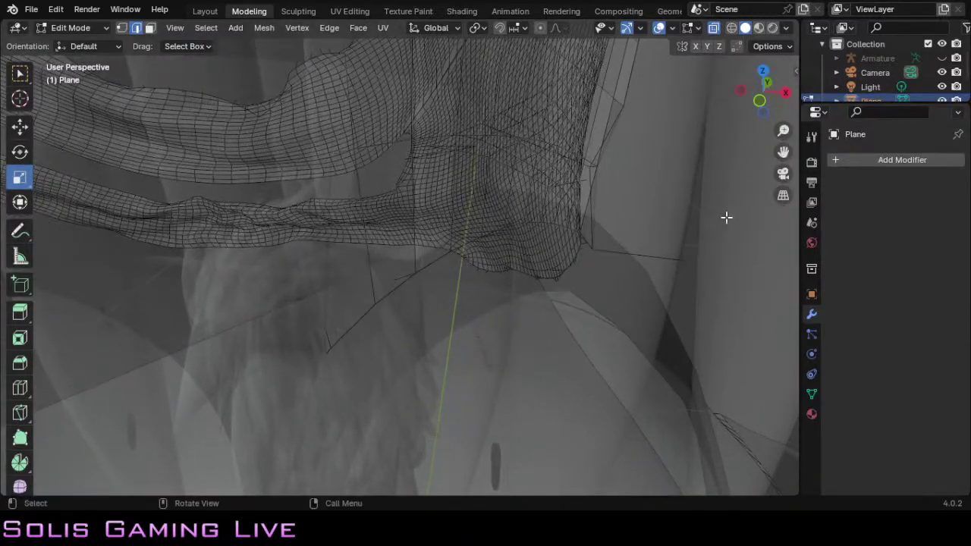
click(328, 337)
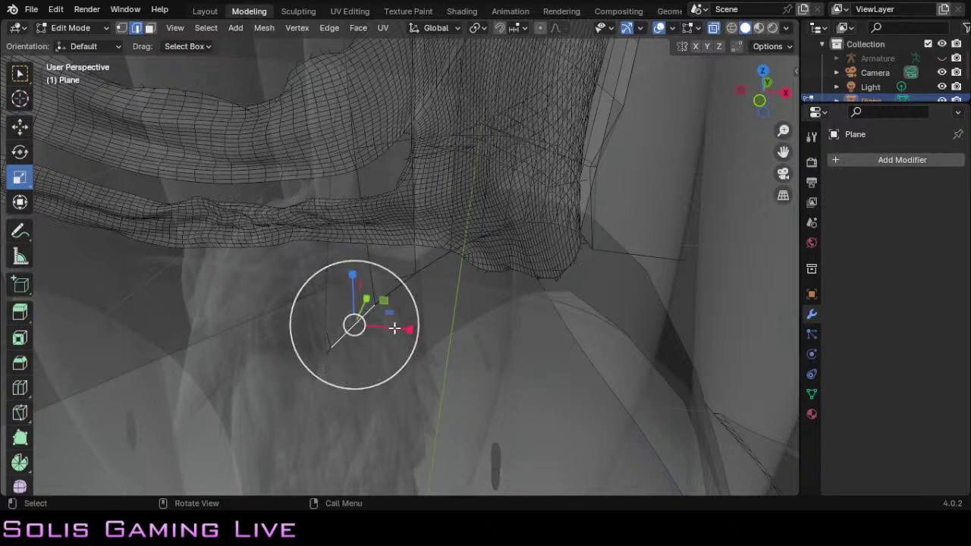
click(386, 368)
click(325, 338)
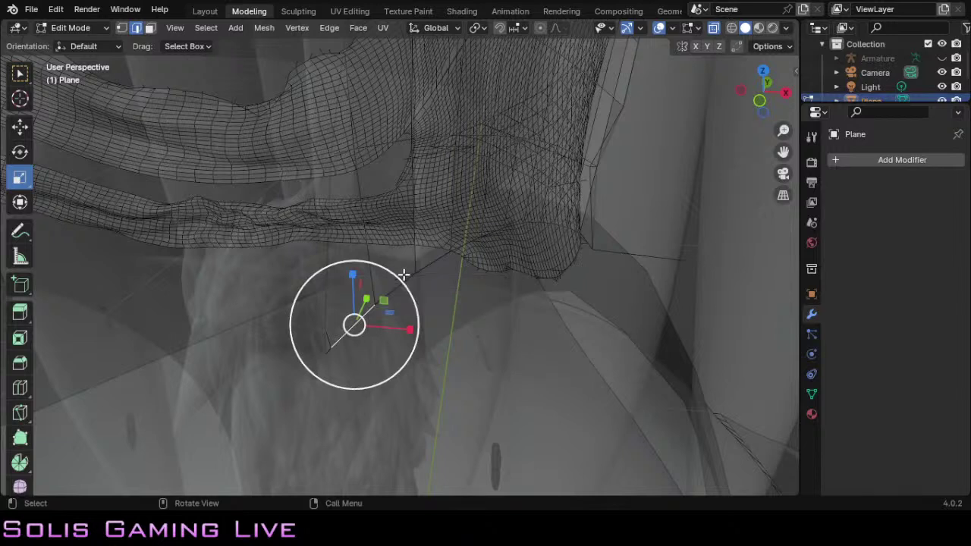
click(403, 273)
key(x)
click(403, 276)
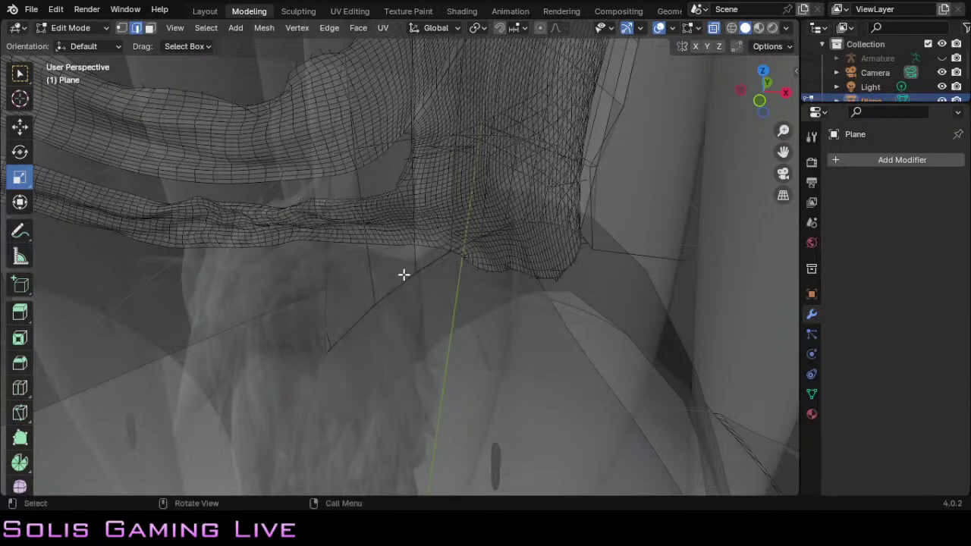
Step: Delete the long diagonal stray edge running outward from the pointed corner at the other end of the curved border
click(328, 343)
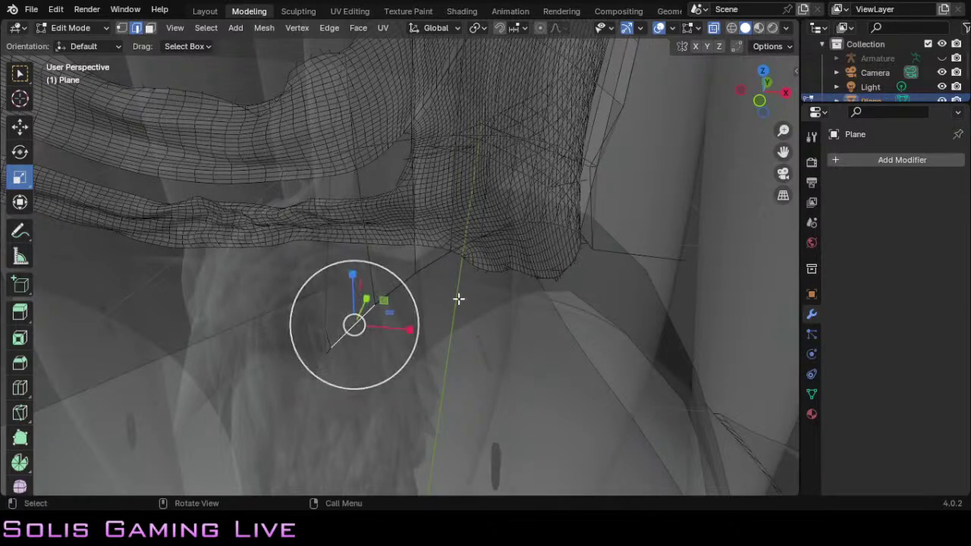
drag(770, 93, 750, 92)
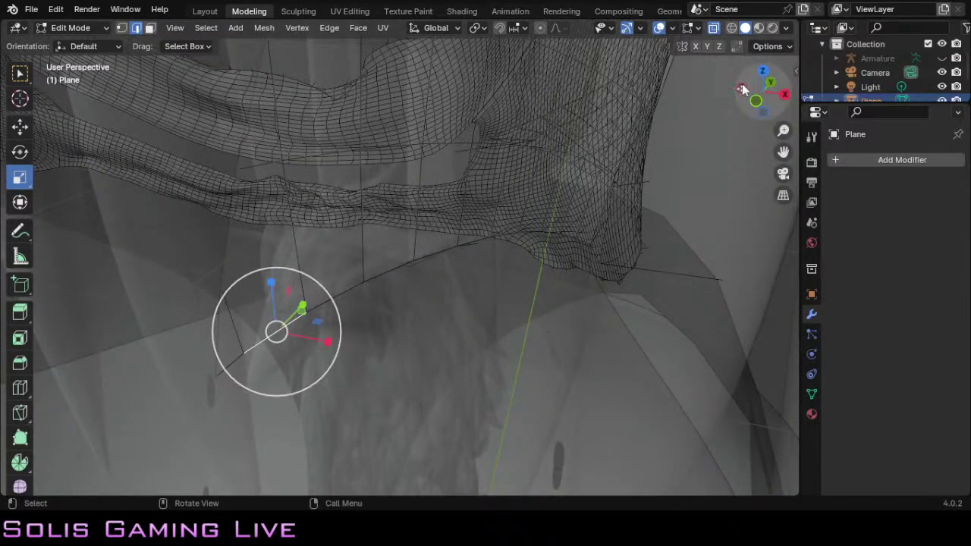
drag(764, 95, 592, 204)
scroll(592, 203, down, 4)
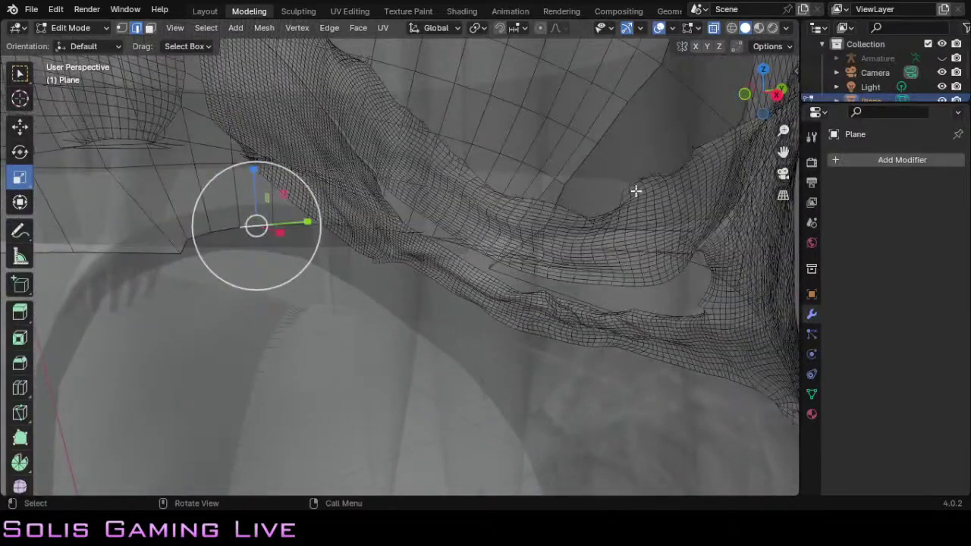
drag(769, 102, 622, 152)
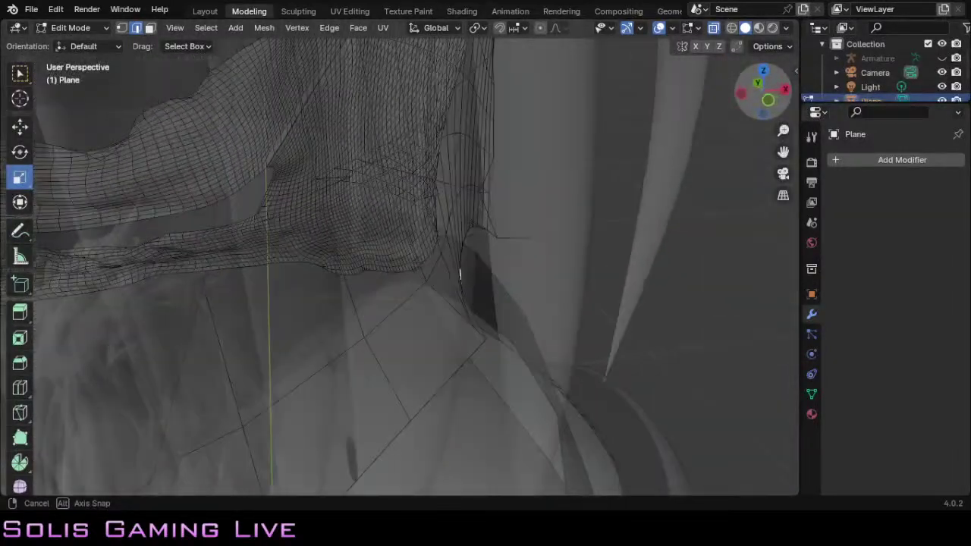
mouse_move(460, 275)
middle_down()
mouse_move(481, 273)
mouse_move(483, 262)
mouse_move(380, 271)
mouse_move(417, 277)
mouse_move(524, 223)
mouse_move(501, 242)
mouse_move(449, 258)
middle_up()
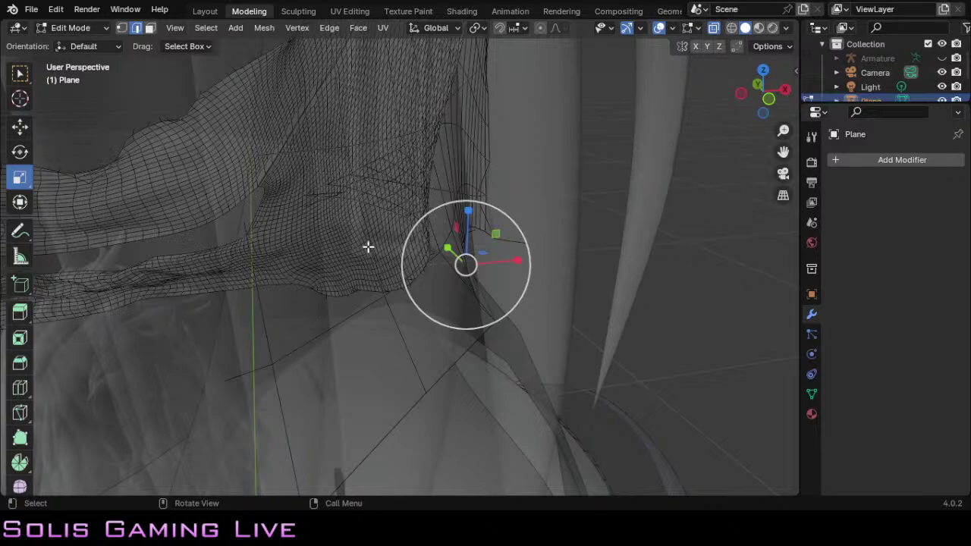
drag(767, 96, 736, 147)
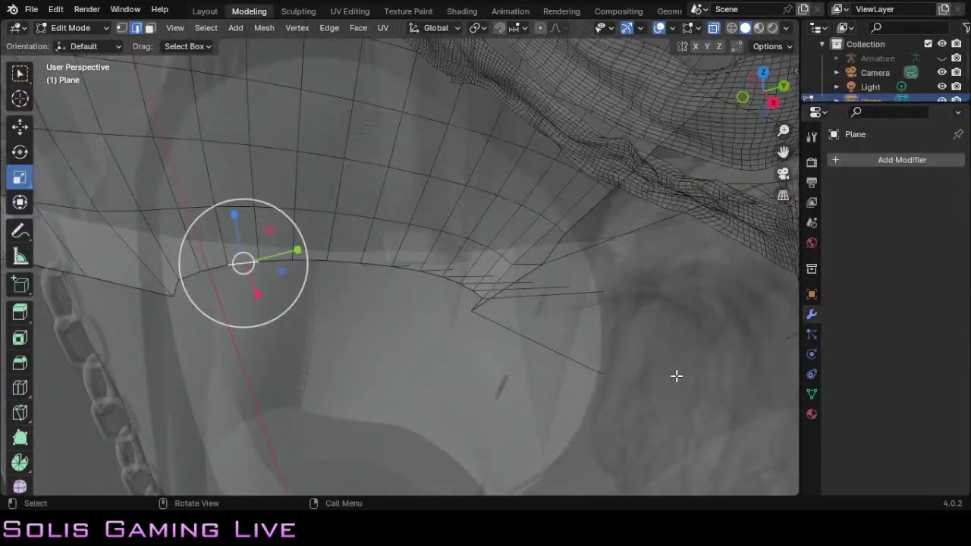
click(520, 336)
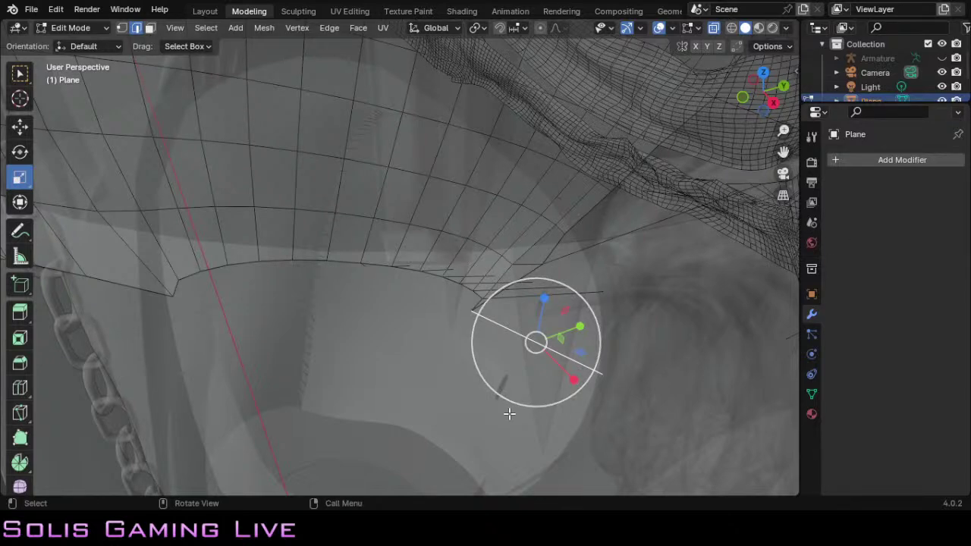
key(x)
click(470, 375)
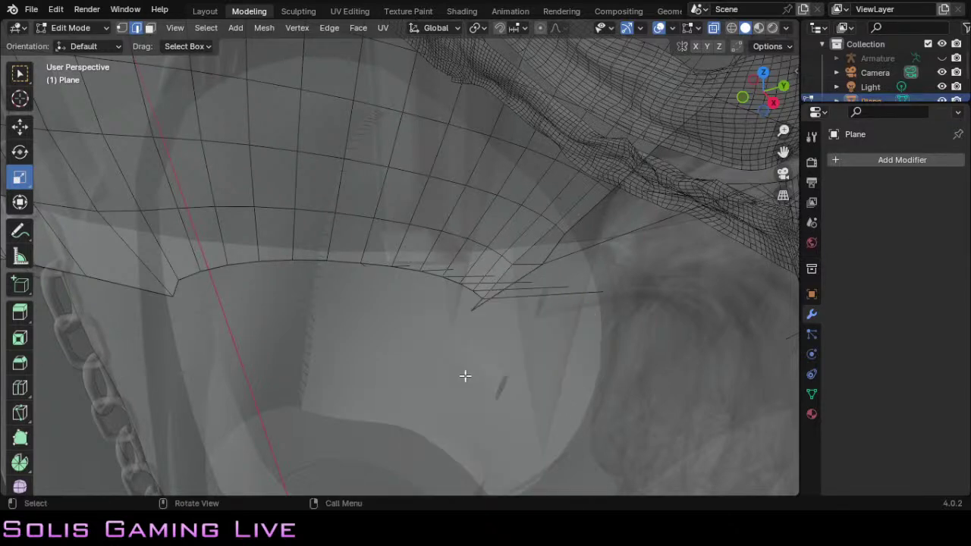
Step: Delete the two longest nearly horizontal stray edges just above the pointed corner using Only Edges & Faces
click(542, 295)
key(x)
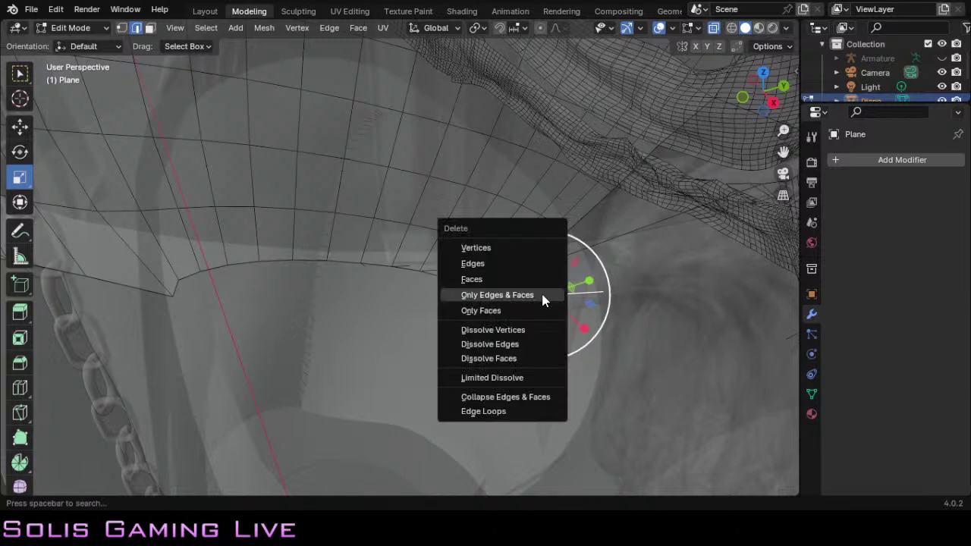
click(543, 295)
click(545, 289)
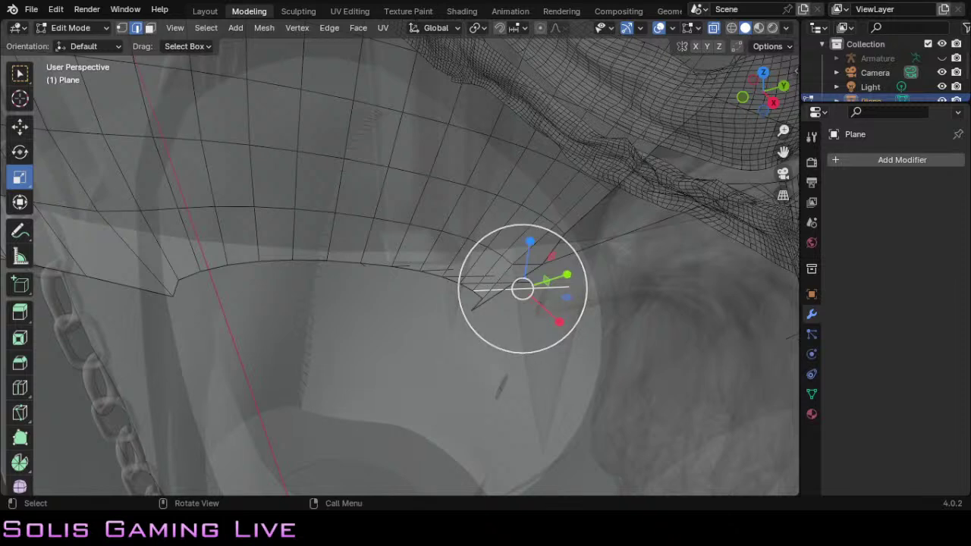
key(ctrl+e)
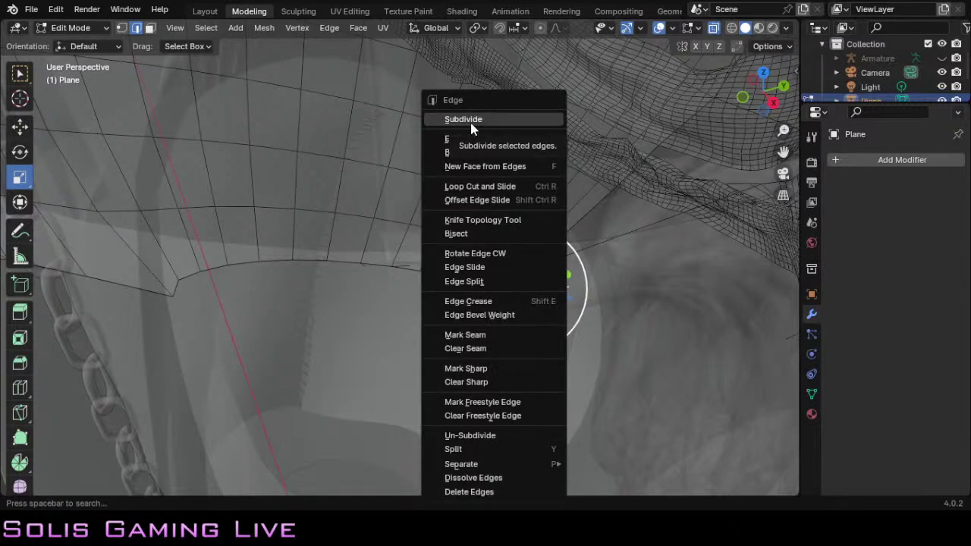
click(455, 120)
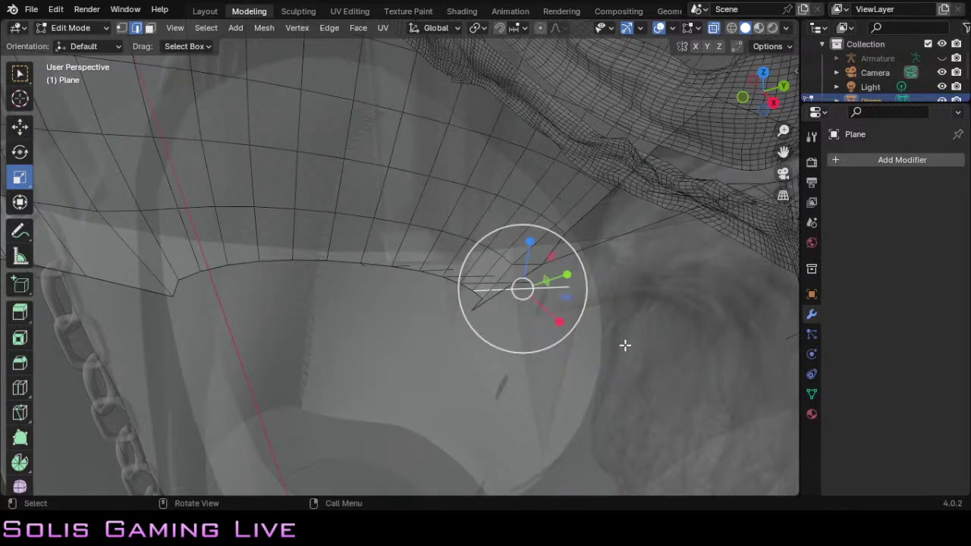
key(x)
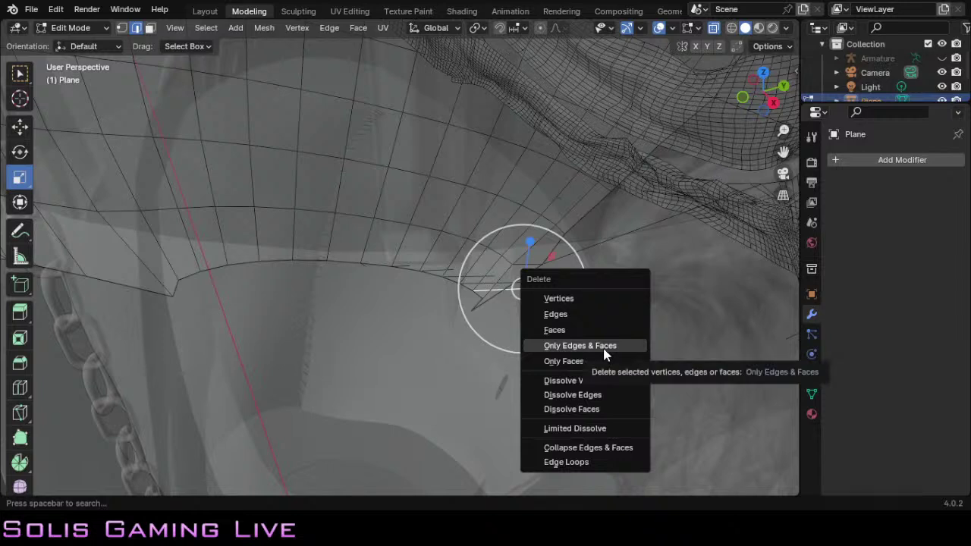
click(604, 348)
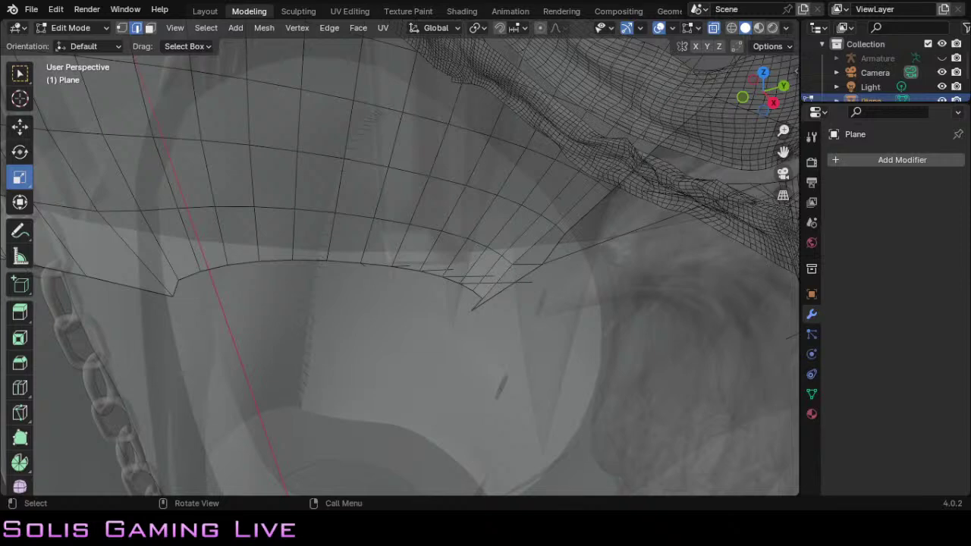
Step: Delete the four stray edges crossing the curved border beside the pointed corner, one by one, using Only Edges & Faces
drag(783, 130, 641, 254)
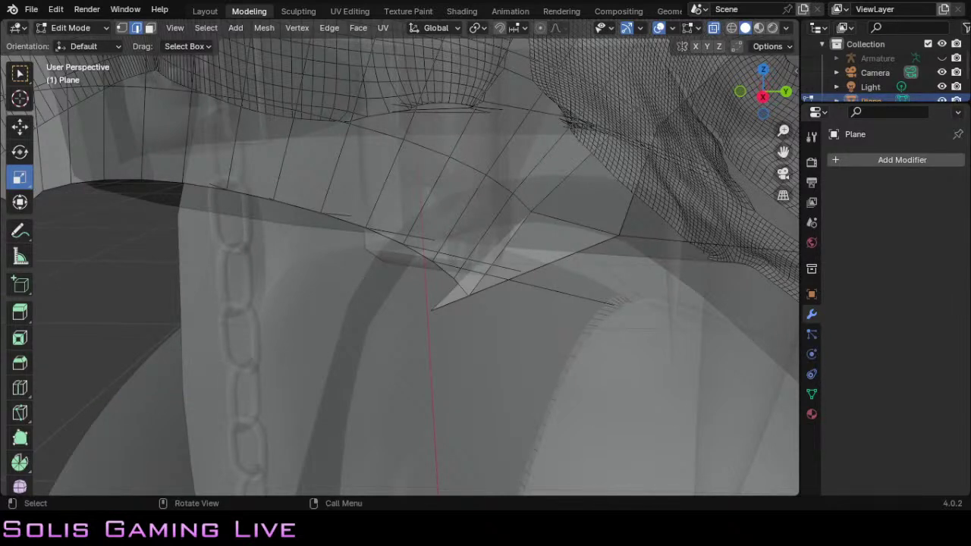
click(550, 285)
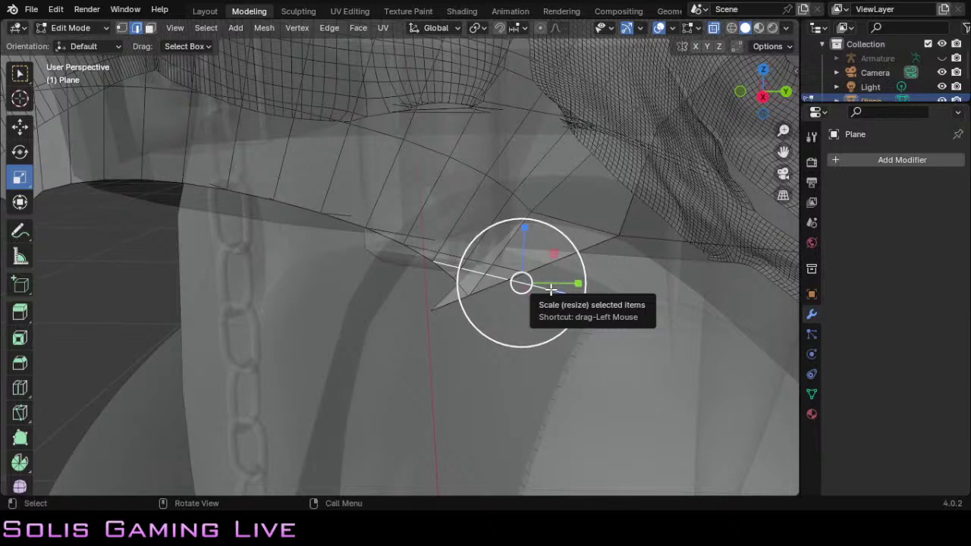
key(x)
click(562, 288)
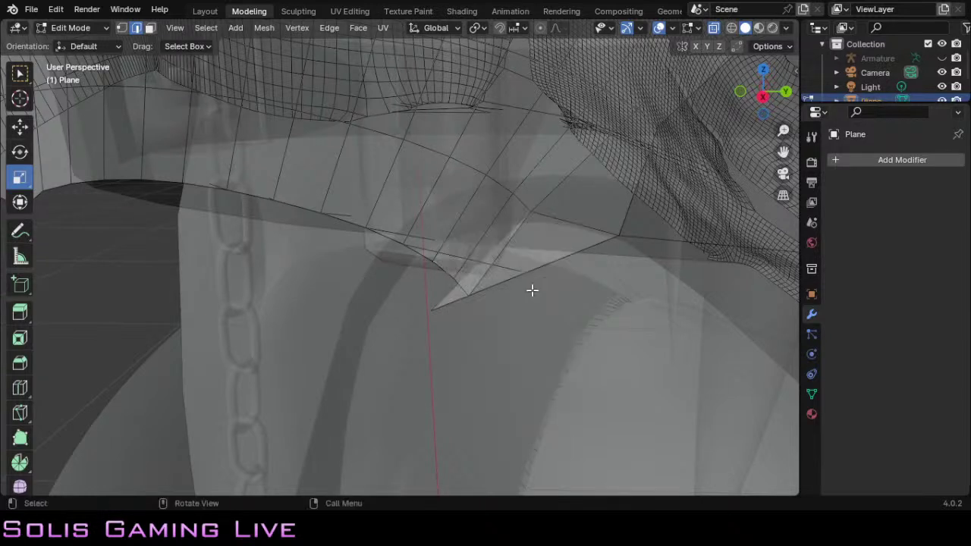
key(x)
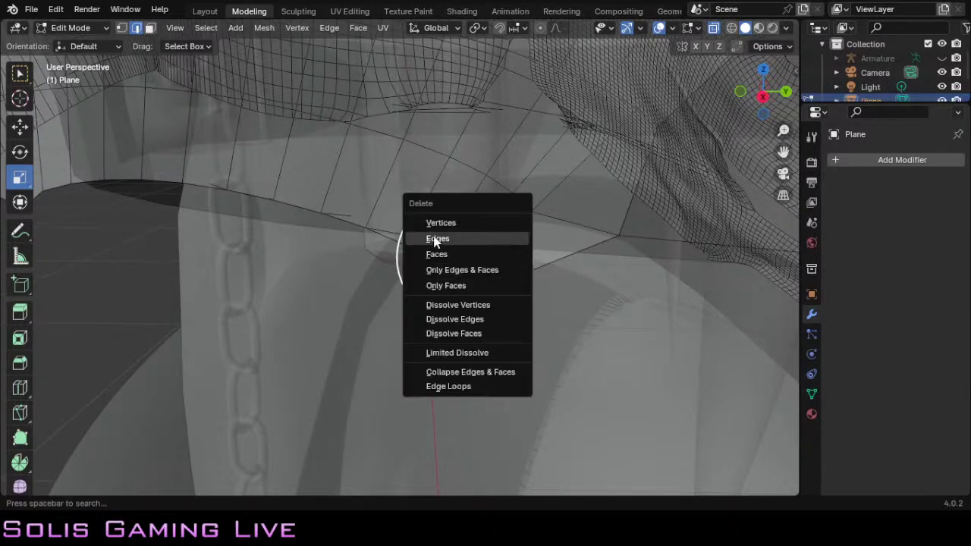
key(Escape)
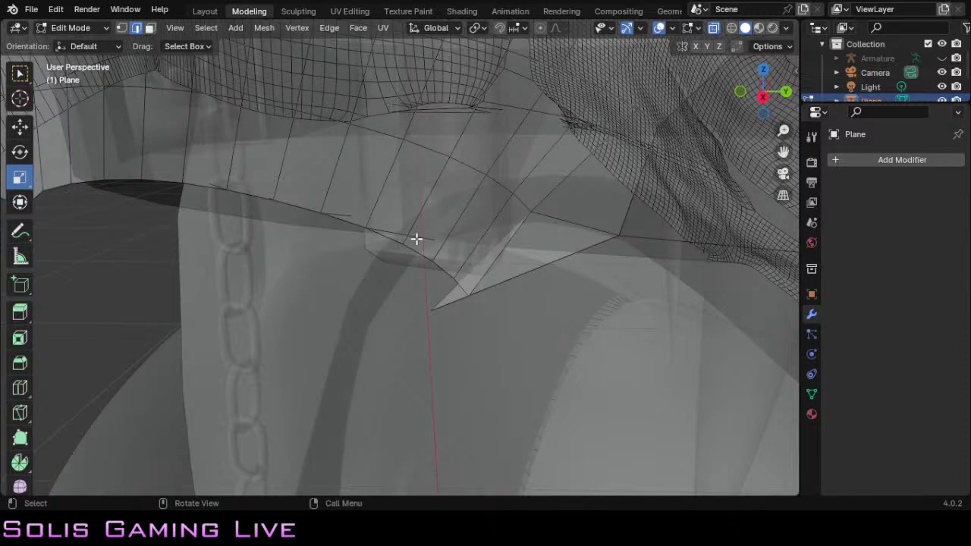
key(x)
click(419, 240)
click(347, 215)
key(x)
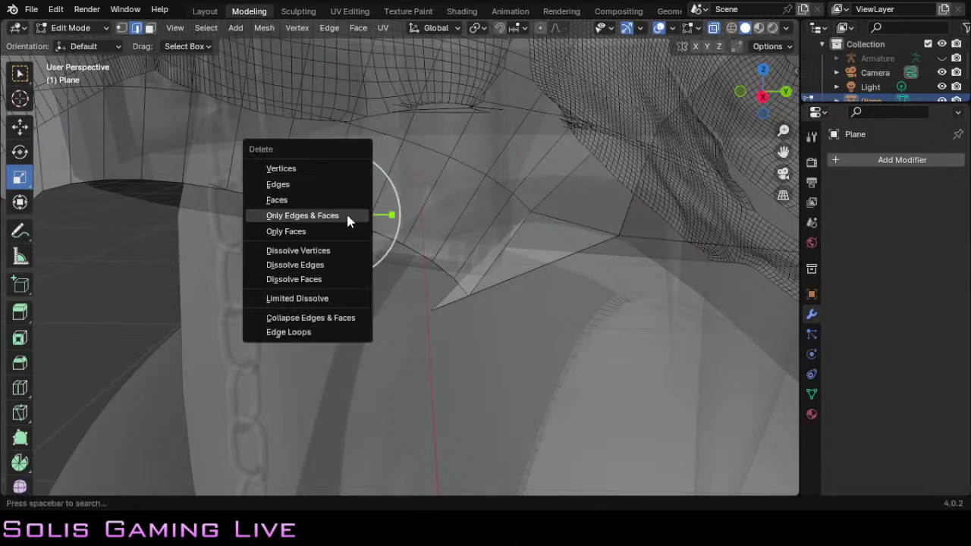
click(347, 217)
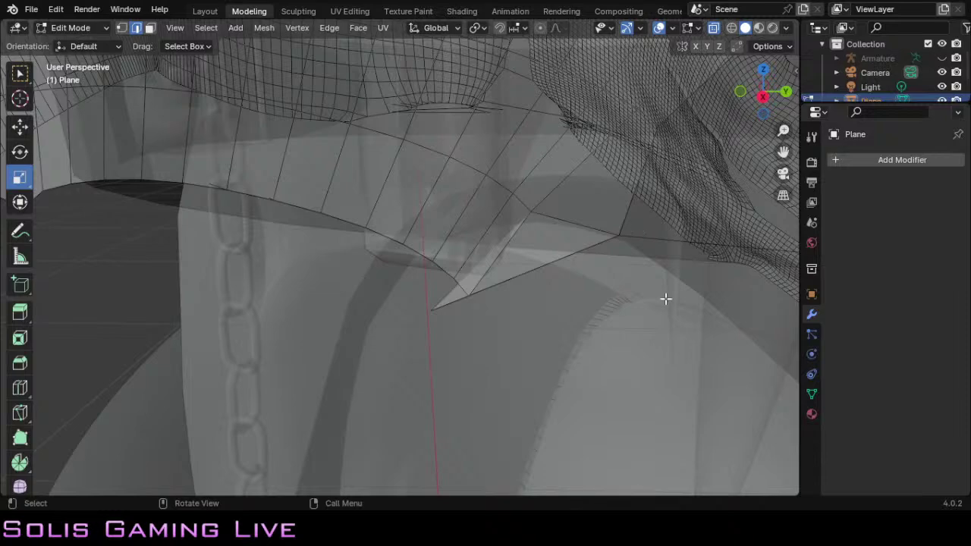
Step: Delete the short stray edge remaining on the middle of the curved border beneath the dense cloth mesh
mouse_move(783, 152)
mouse_down()
mouse_move(783, 303)
mouse_move(775, 154)
mouse_up()
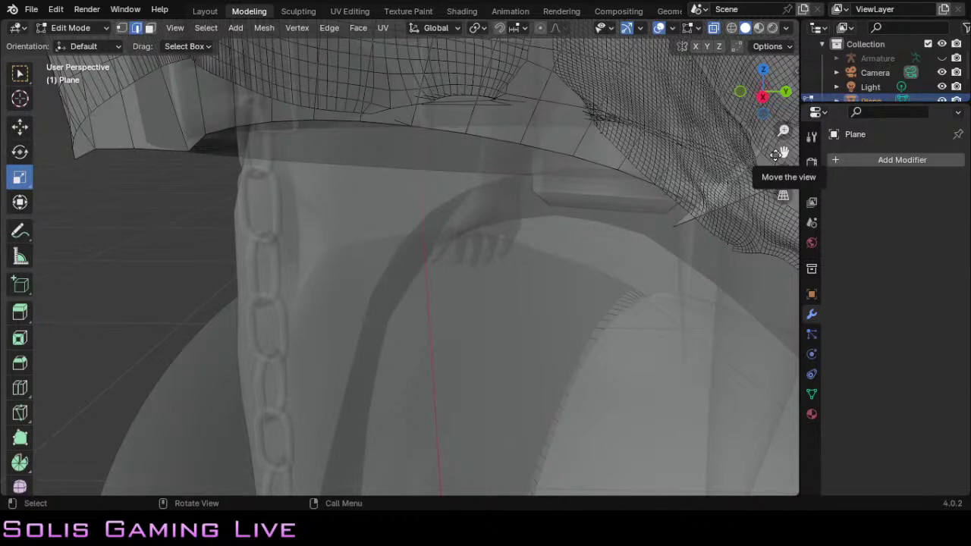
scroll(533, 223, up, 2)
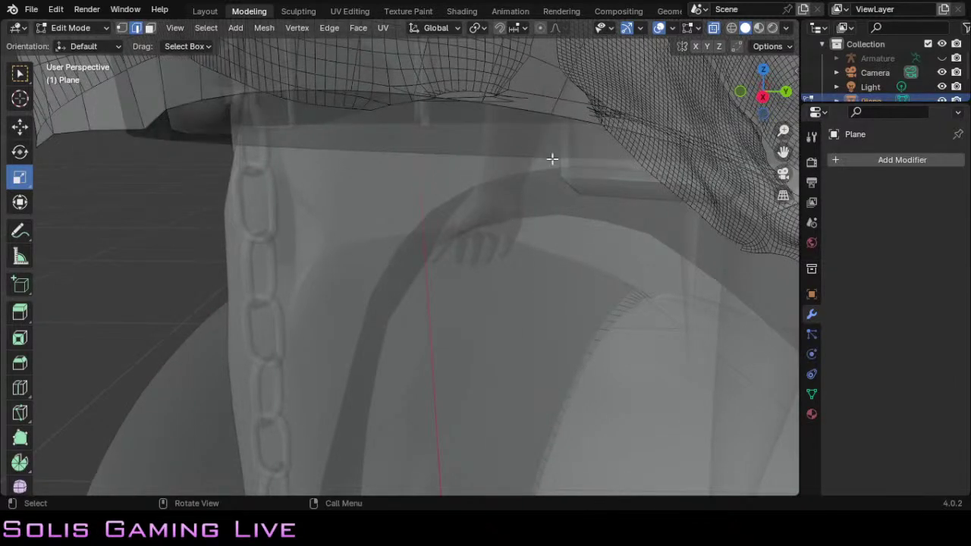
drag(783, 152, 783, 224)
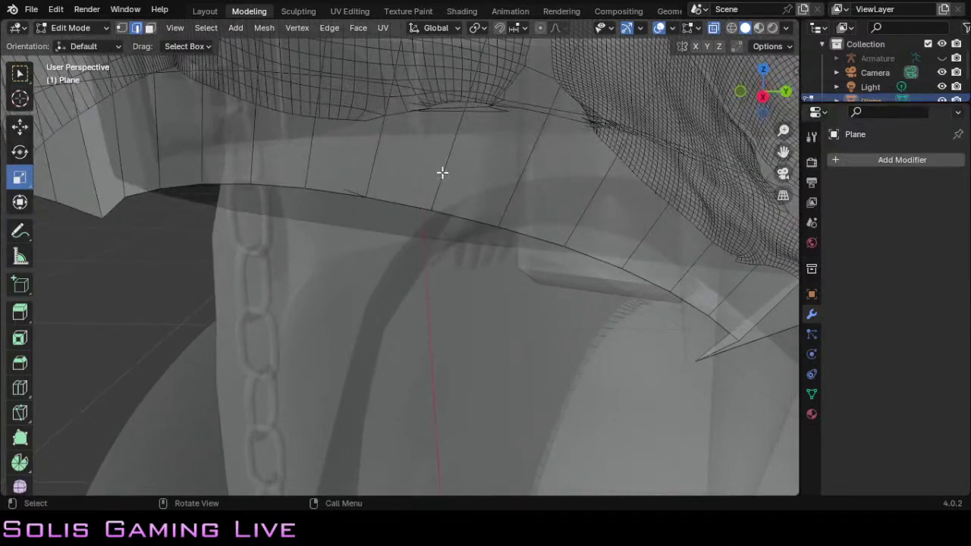
click(351, 188)
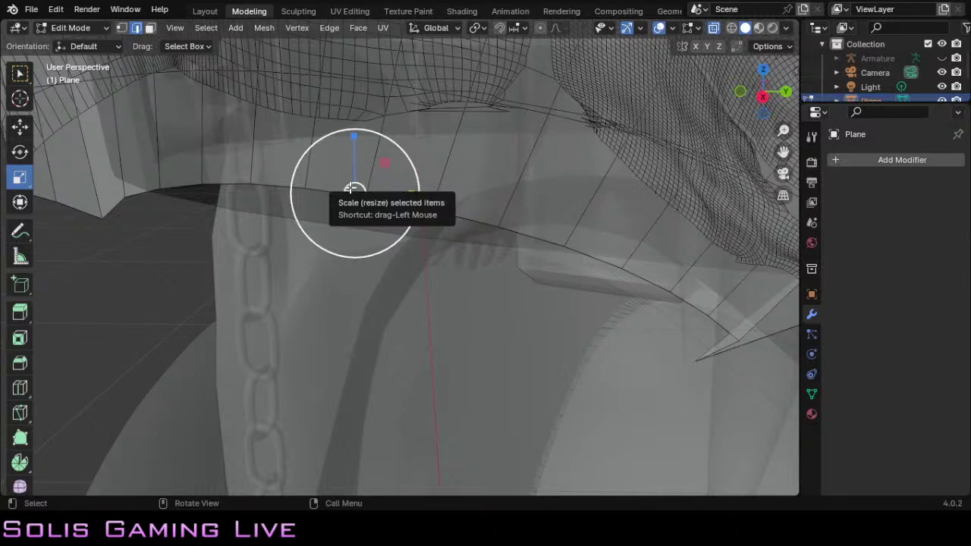
key(x)
click(351, 188)
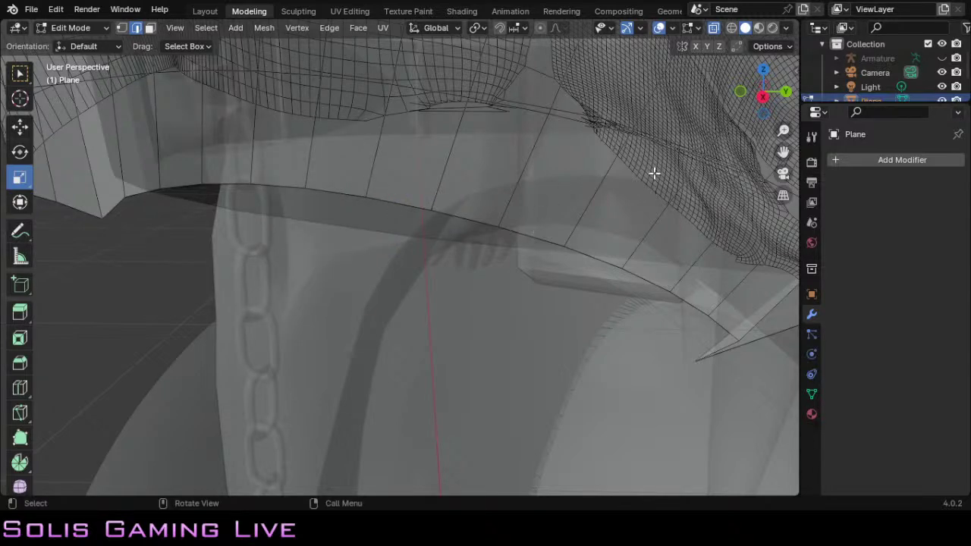
Step: Select the slanted edge at the pointed corner and rotate it with the Rotate tool
scroll(562, 327, down, 2)
scroll(562, 327, down, 1)
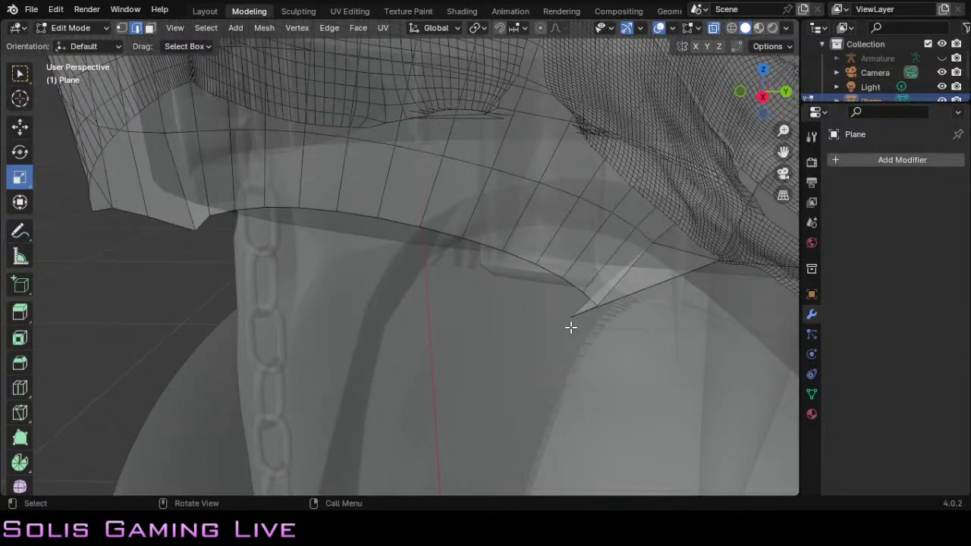
scroll(570, 326, down, 1)
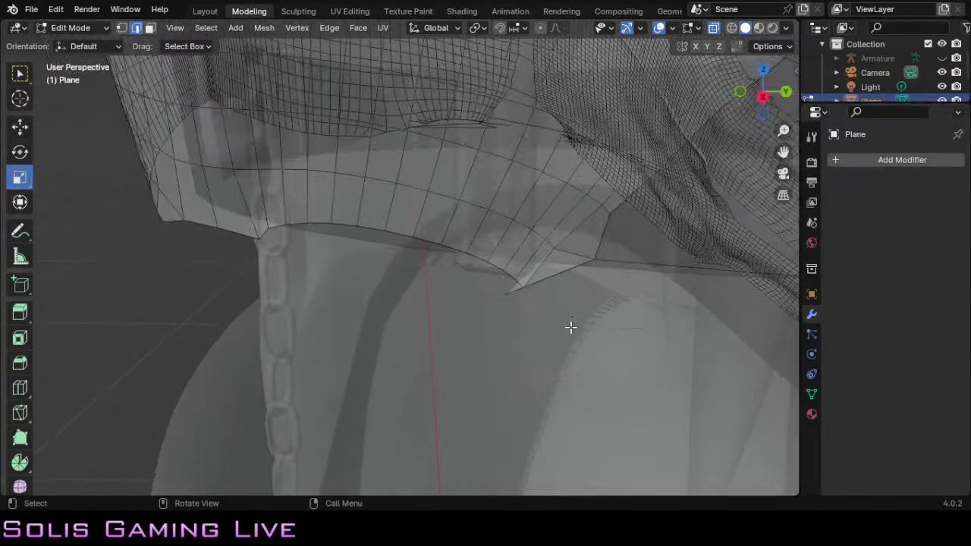
click(550, 276)
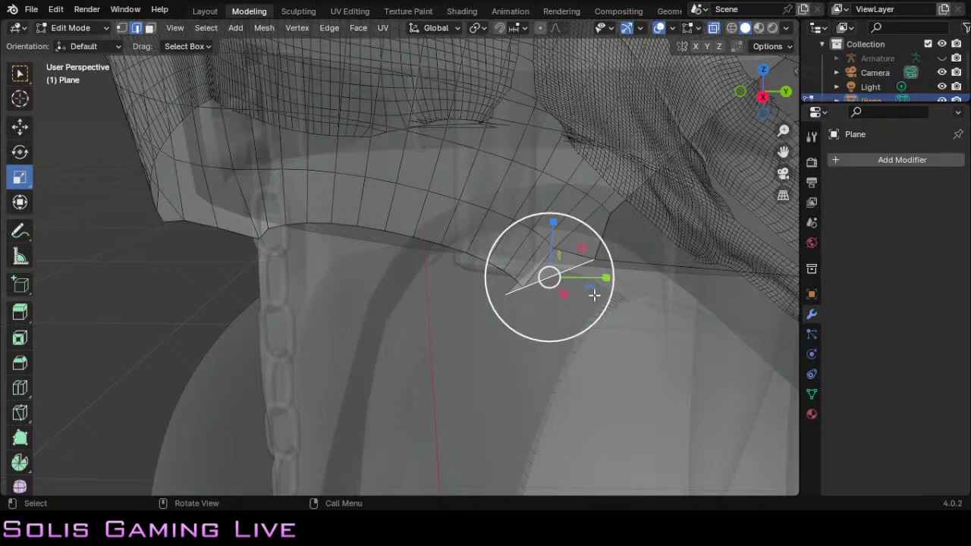
drag(777, 79, 751, 125)
middle_drag(760, 257, 752, 241)
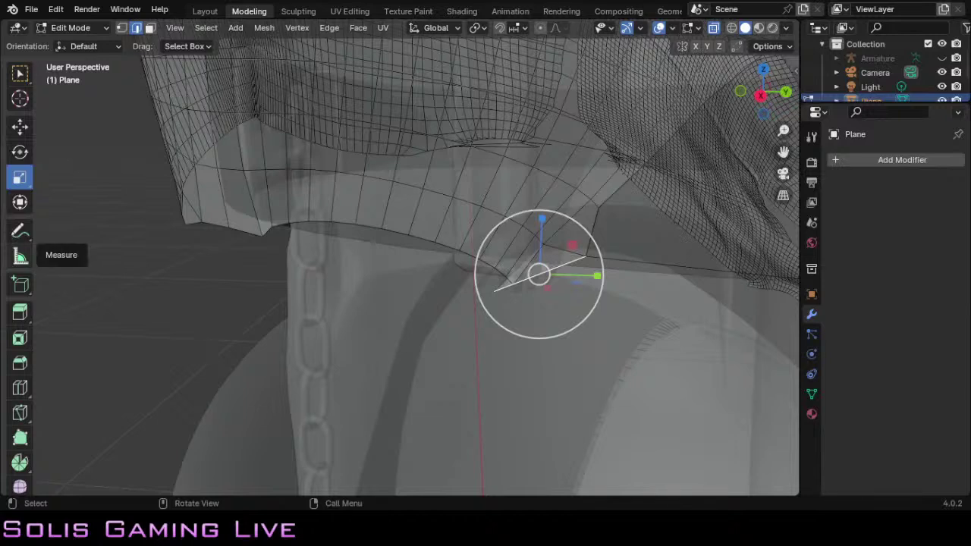
click(20, 152)
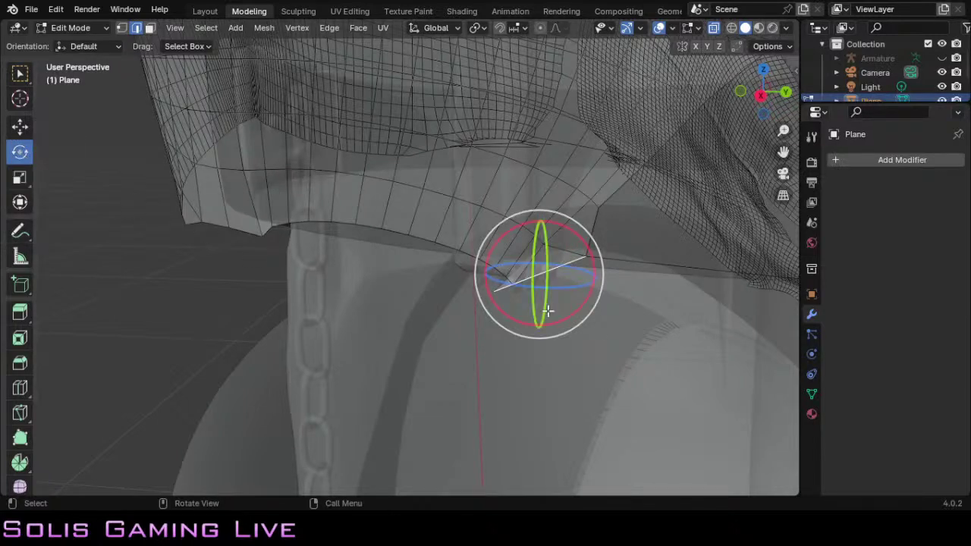
drag(568, 321, 622, 326)
drag(778, 154, 647, 179)
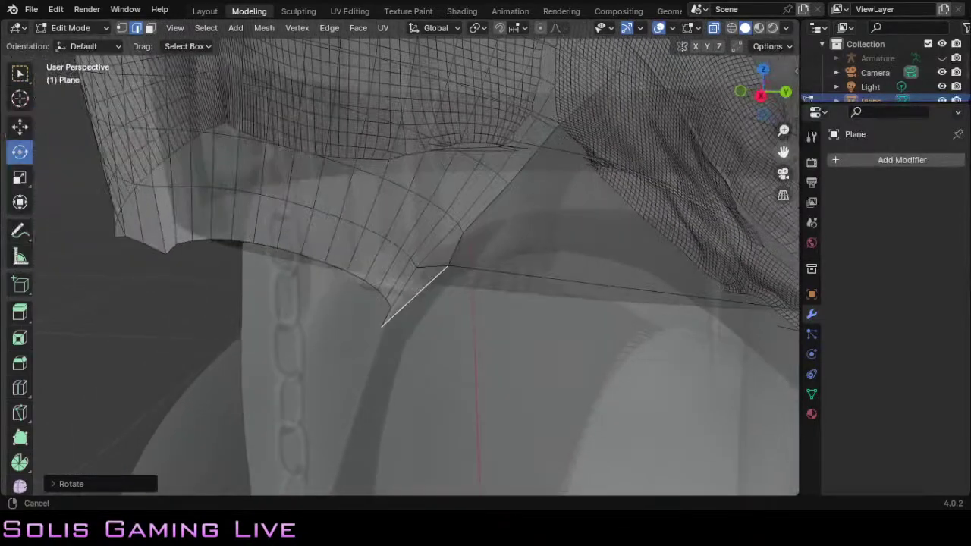
Step: Delete the horizontal stray edge sticking into the gap from the mesh opposite the pointed corner, using Only Edges & Faces
drag(770, 91, 755, 165)
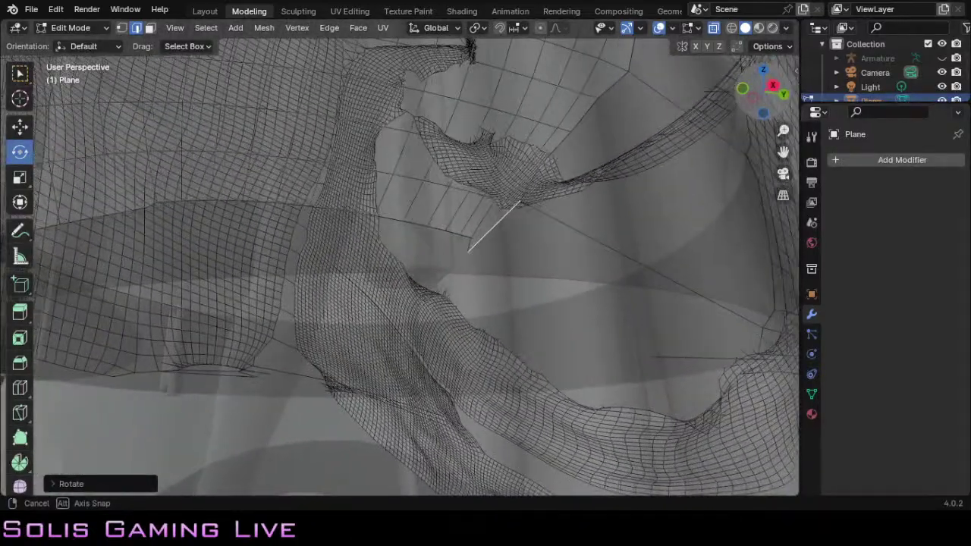
click(679, 358)
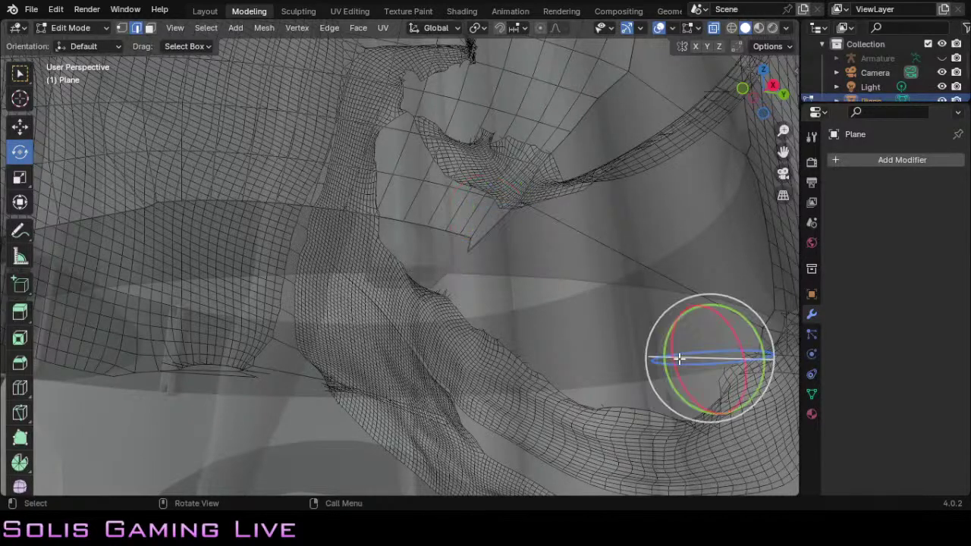
key(x)
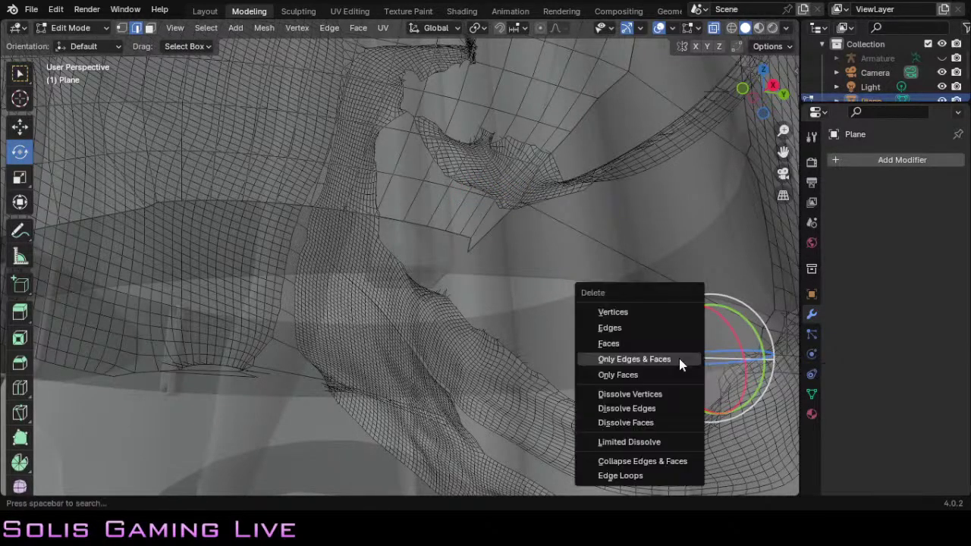
click(666, 360)
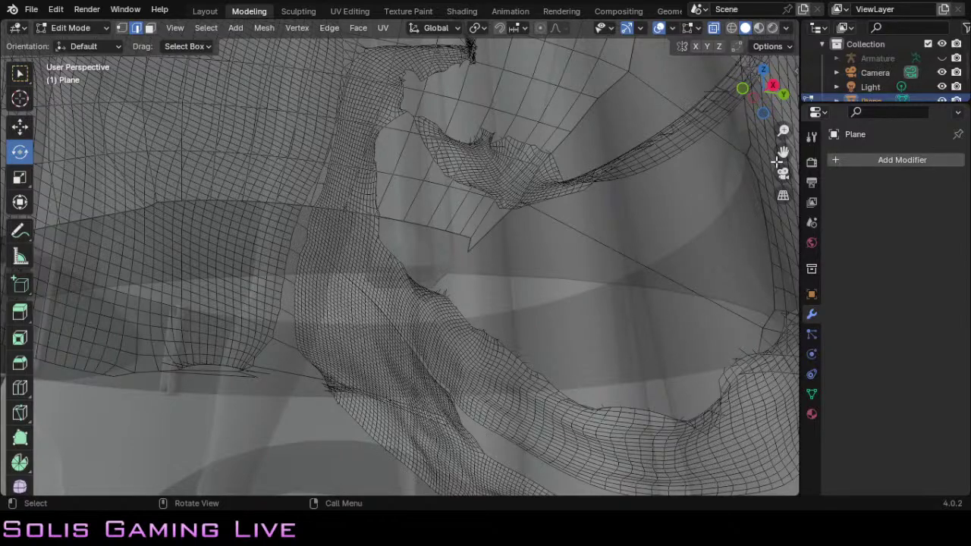
Step: Delete the short overlapping stray edges at the lower end of the opposite side's border, using Only Edges & Faces
drag(783, 152, 763, 148)
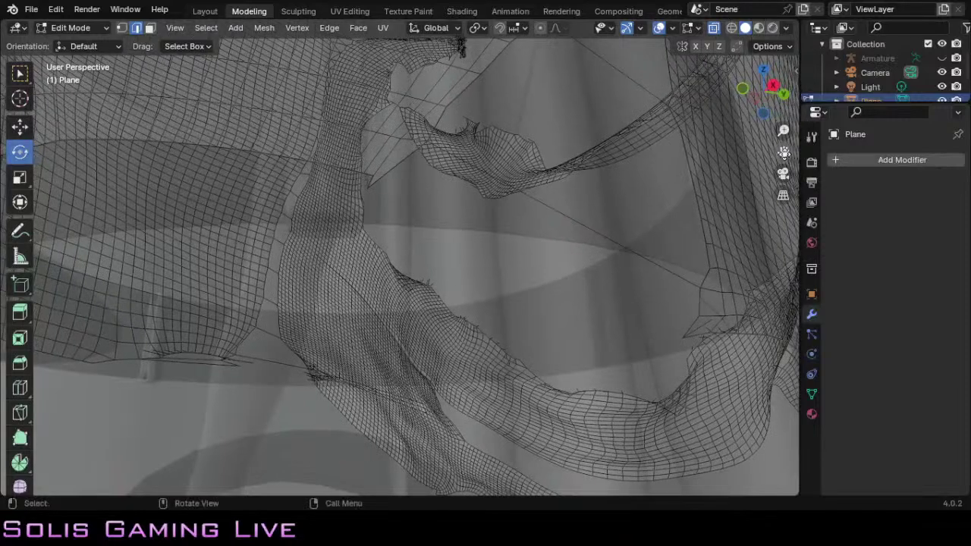
click(706, 324)
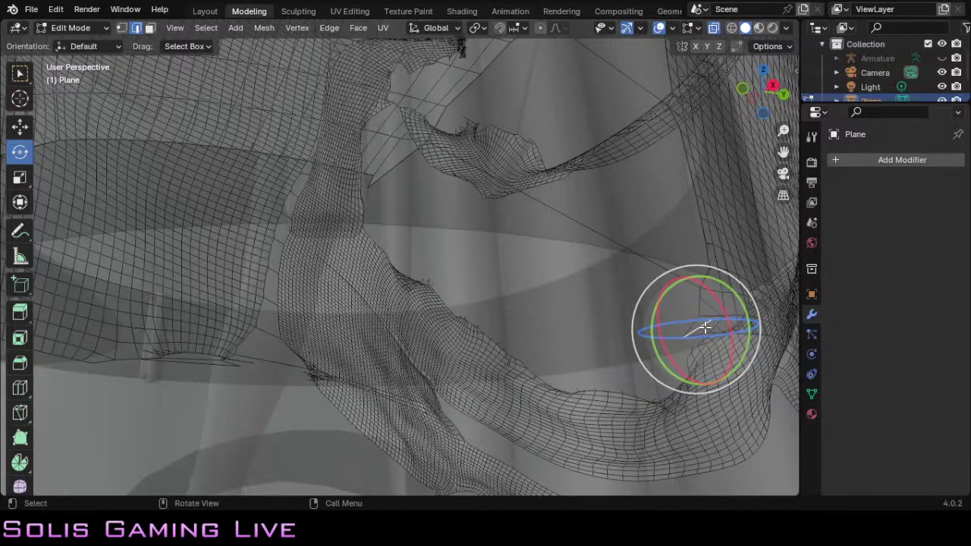
key(x)
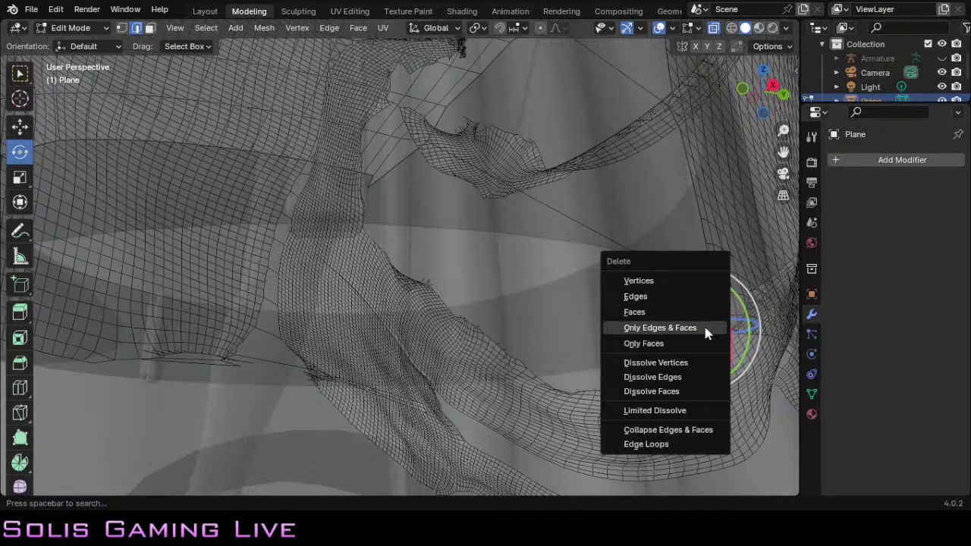
click(705, 329)
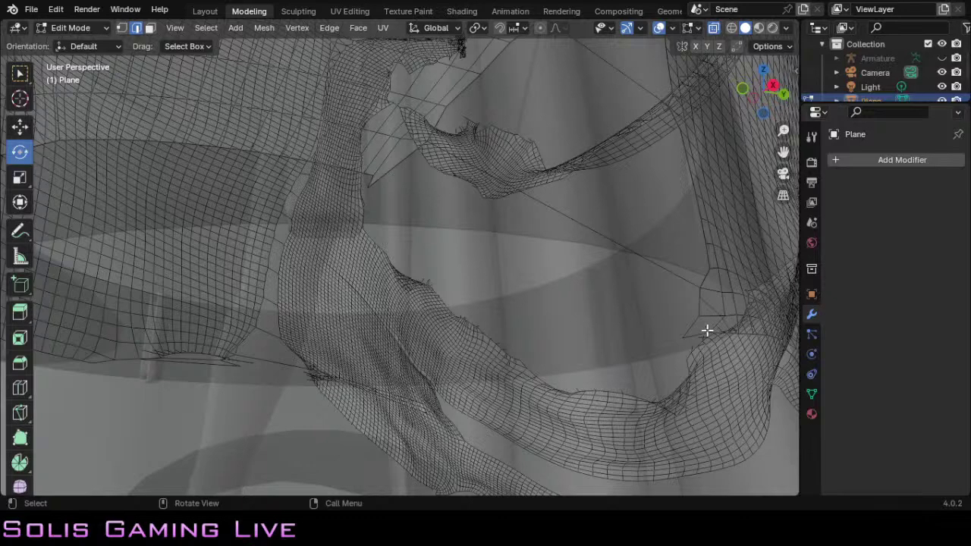
click(707, 330)
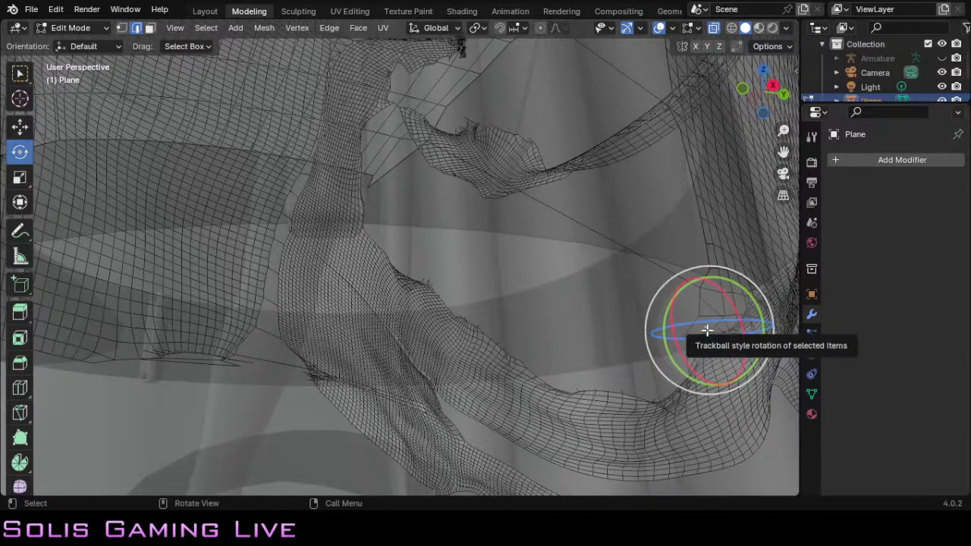
key(x)
click(706, 332)
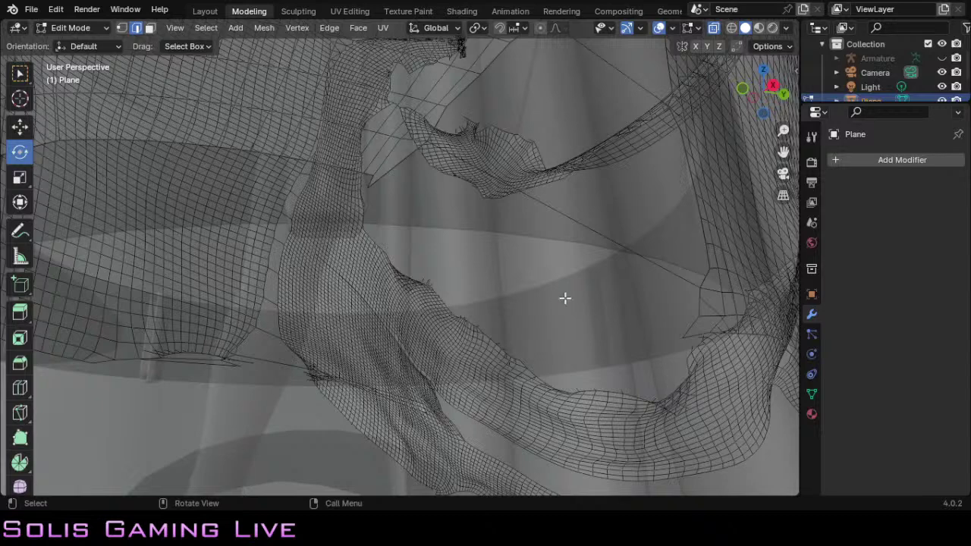
Step: Fill a face across the gap between the pointed-corner edge, the long spanning edge and the two short edges on the opposite side
click(385, 174)
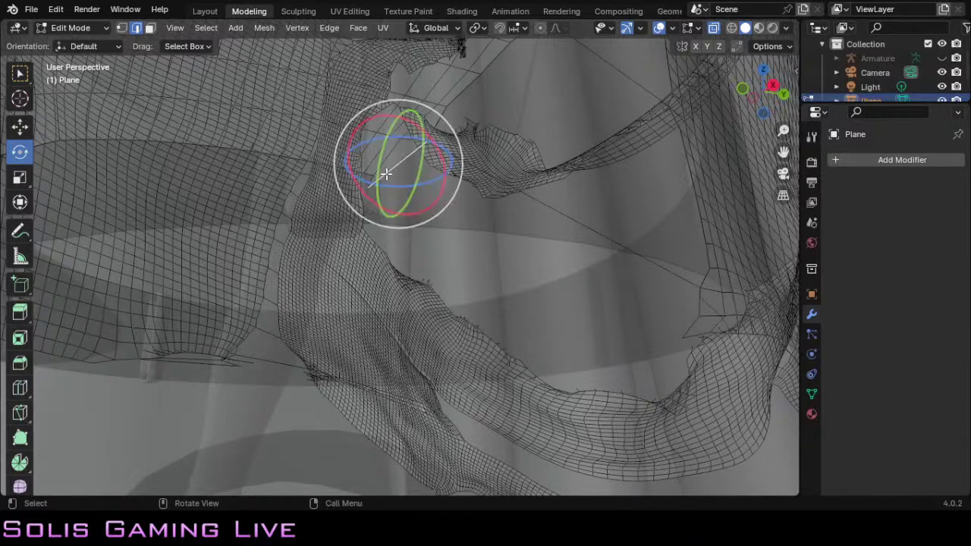
shift+click(687, 329)
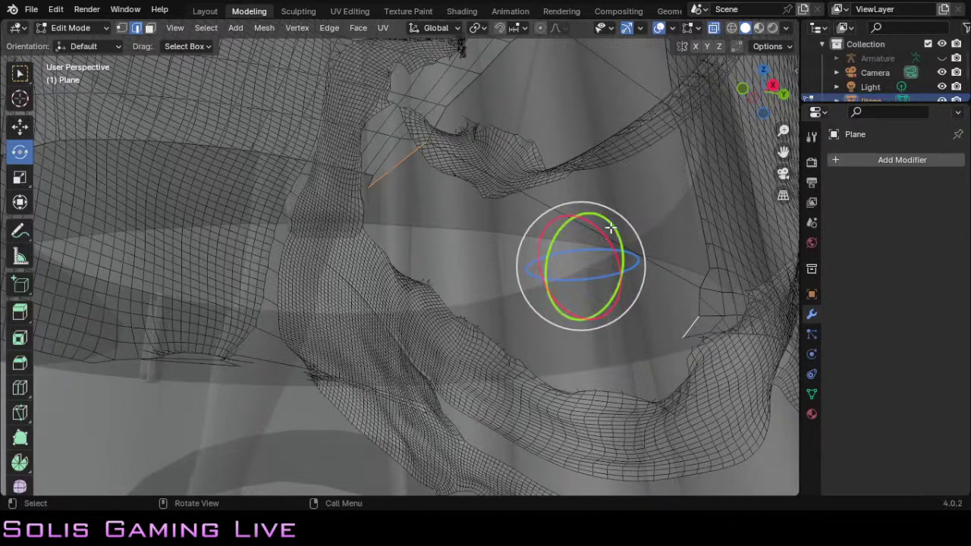
shift+click(699, 307)
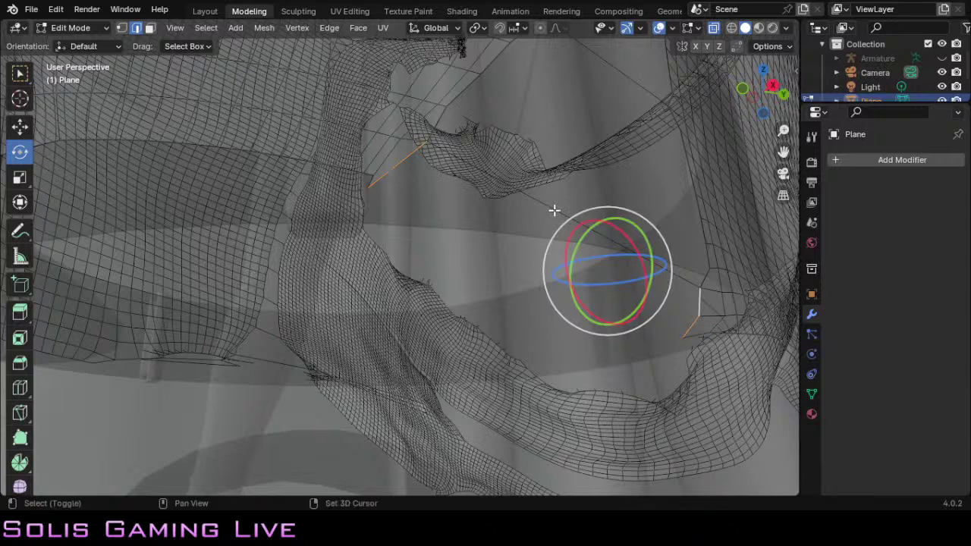
key(f)
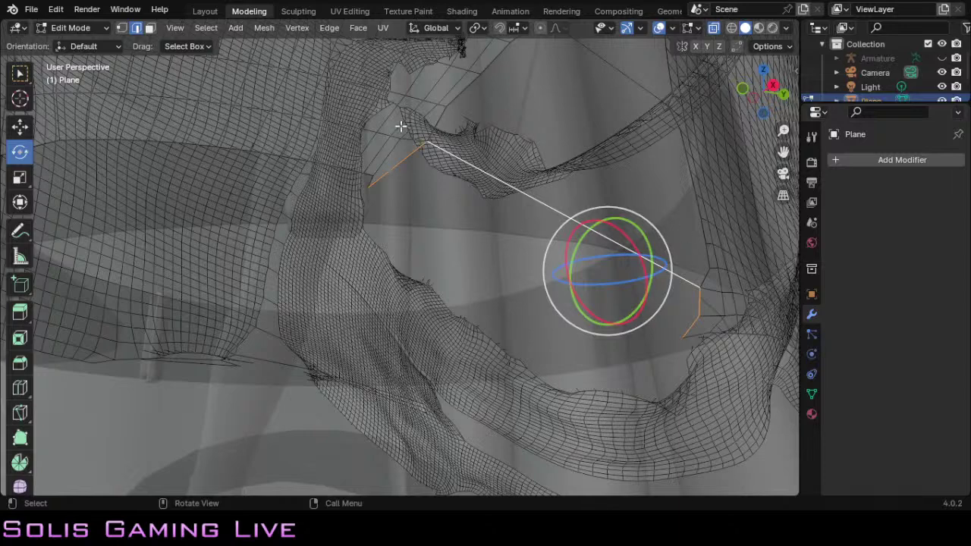
key(a)
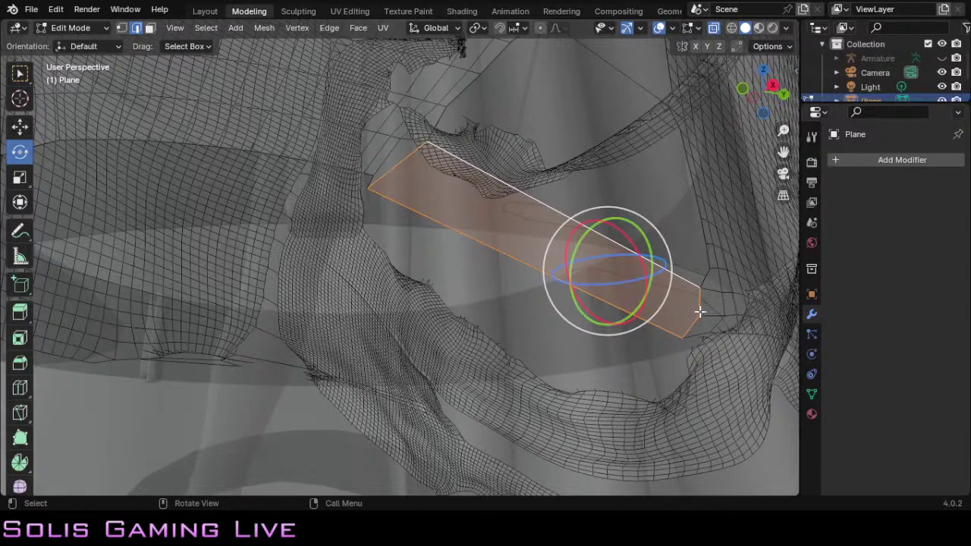
Step: Undo the gap face and refill it without the lower short edge on the opposite side
ctrl+click(709, 364)
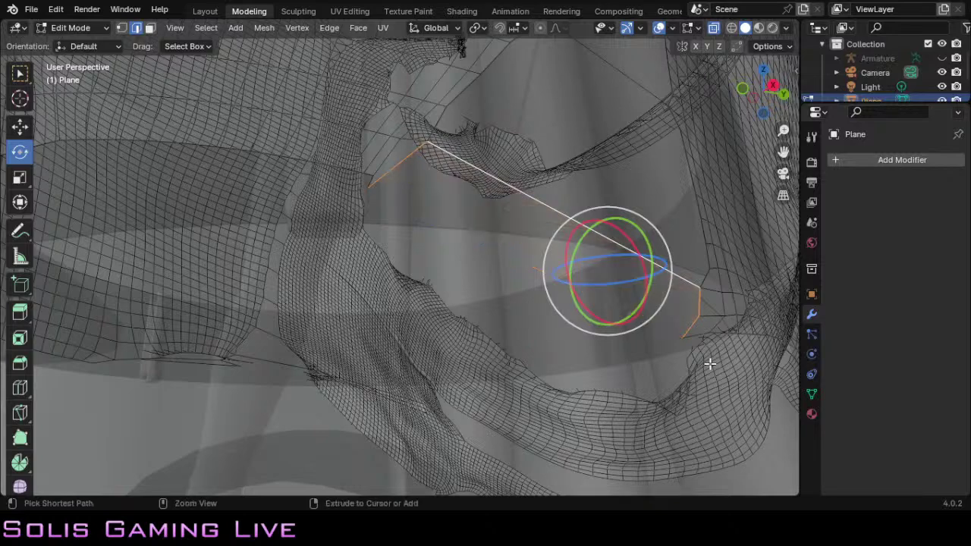
shift+click(691, 327)
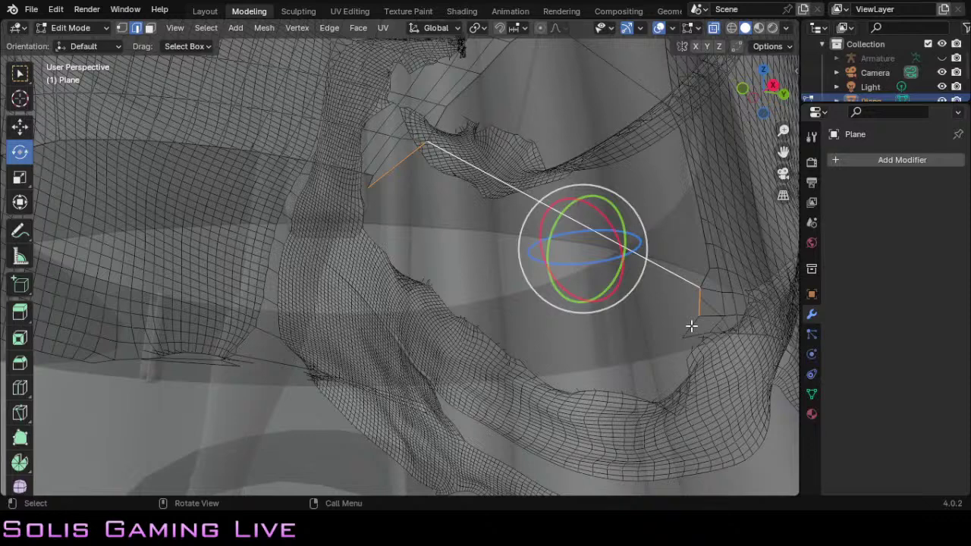
shift+click(691, 327)
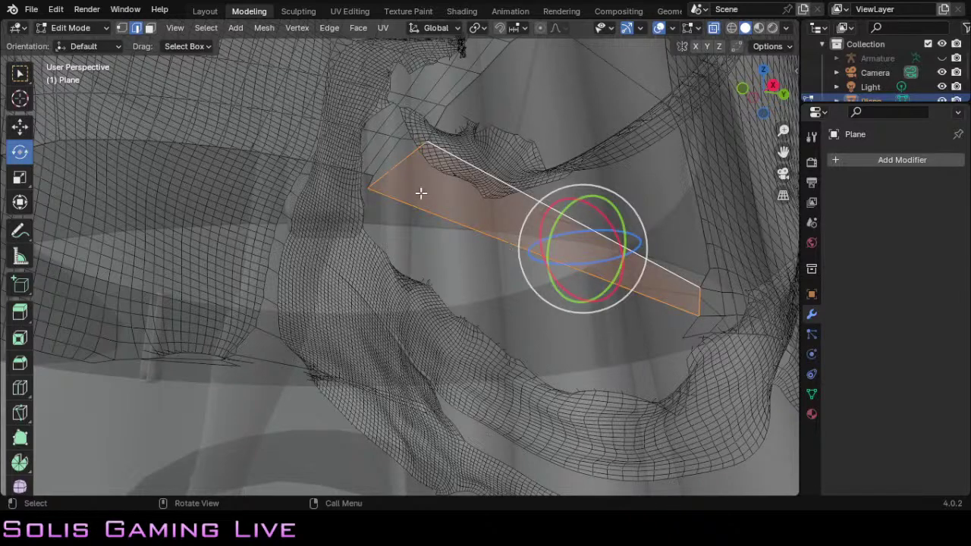
Step: Try to fill a triangular face between the lower short edge and the lower spanning edge, and undo it
click(688, 332)
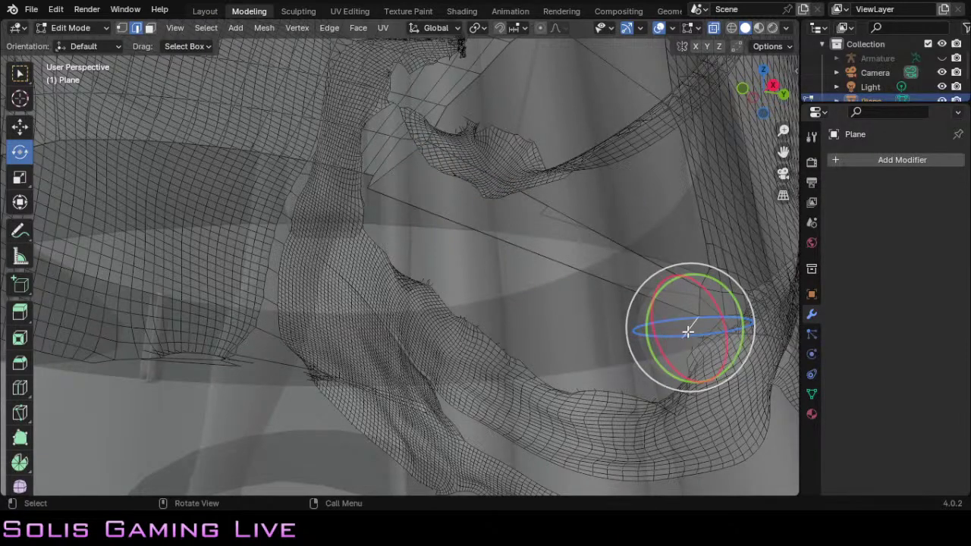
shift+click(522, 251)
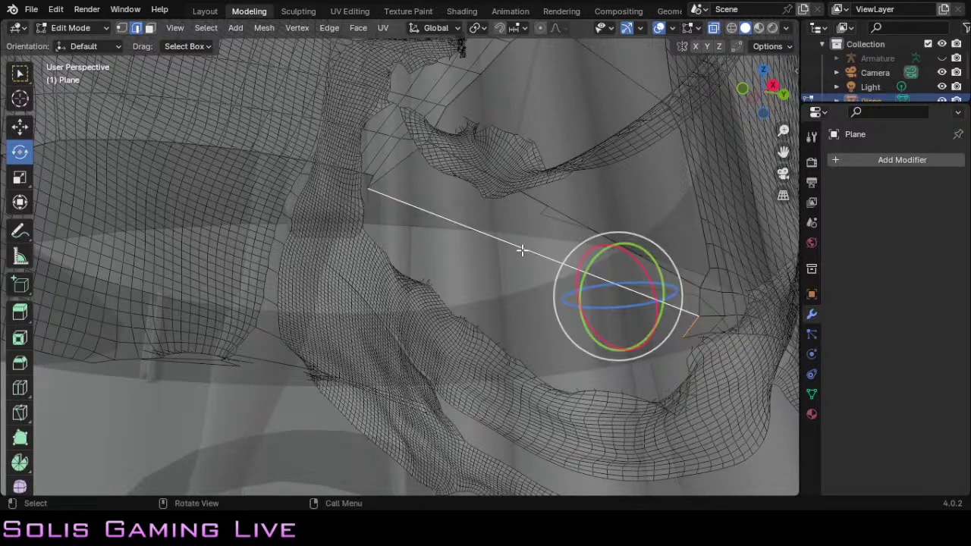
key(f)
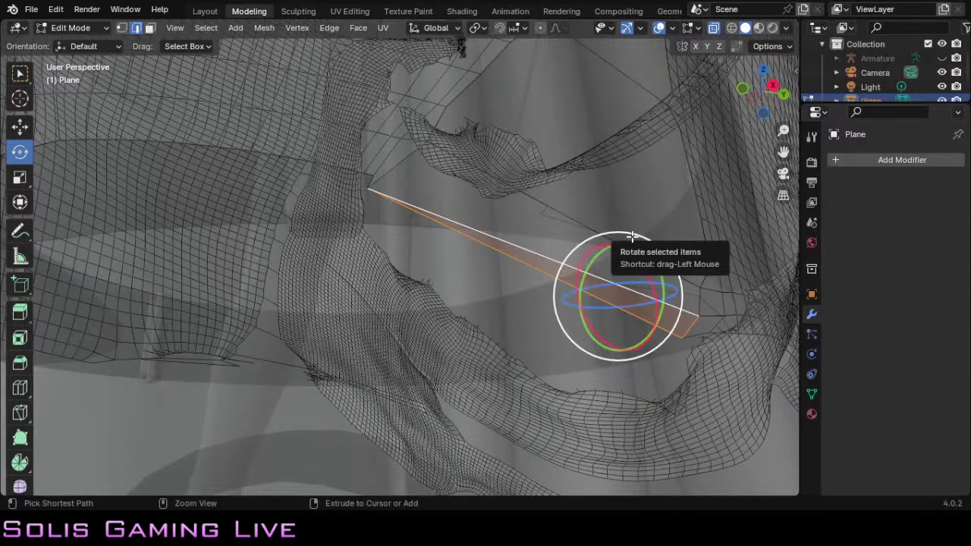
key(ctrl+z)
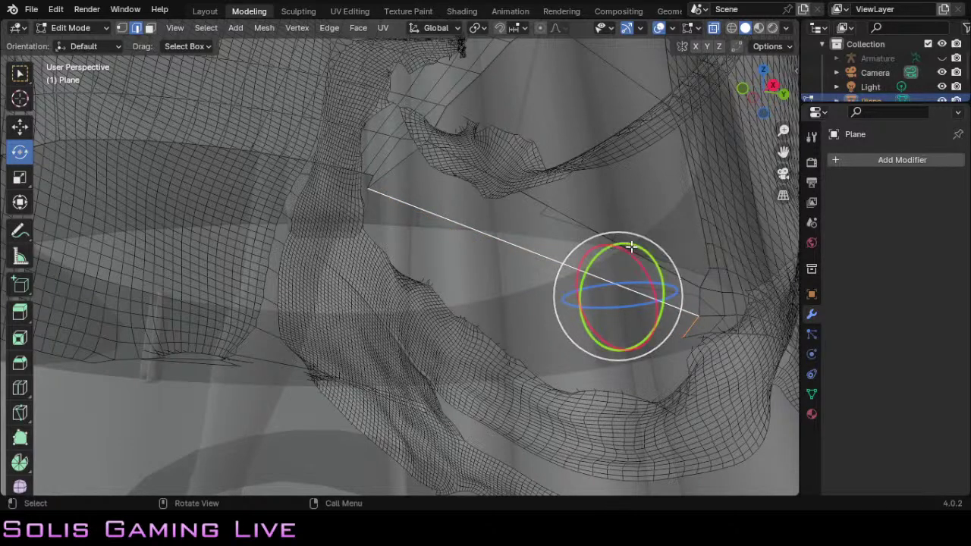
key(ctrl+z)
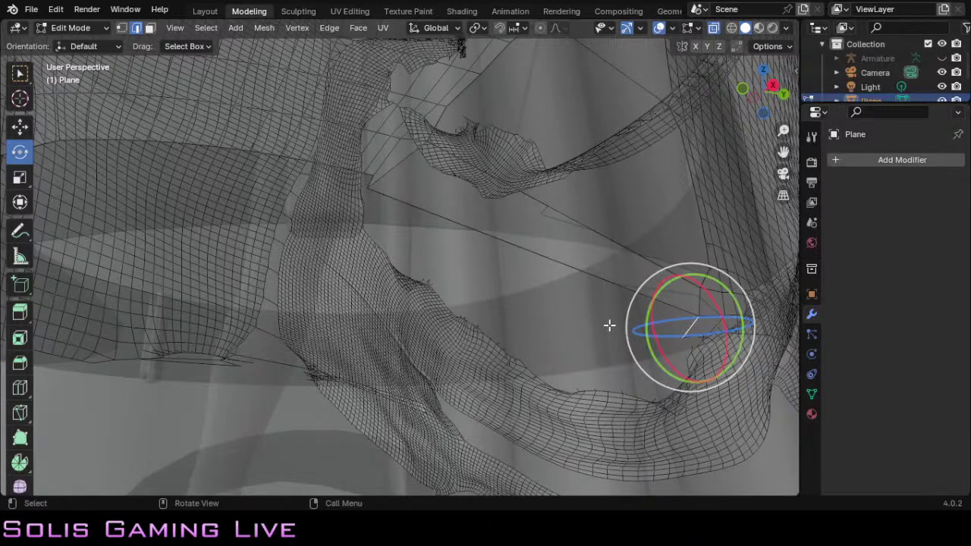
Step: Delete the lower spanning edge and refill the gap with one face between the pointed-corner edge and both short edges opposite
click(601, 280)
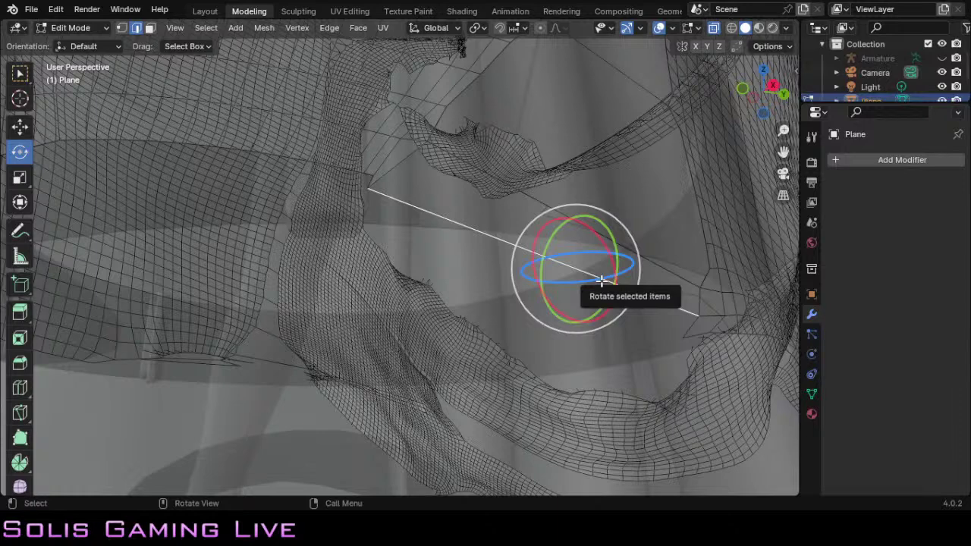
key(x)
click(601, 281)
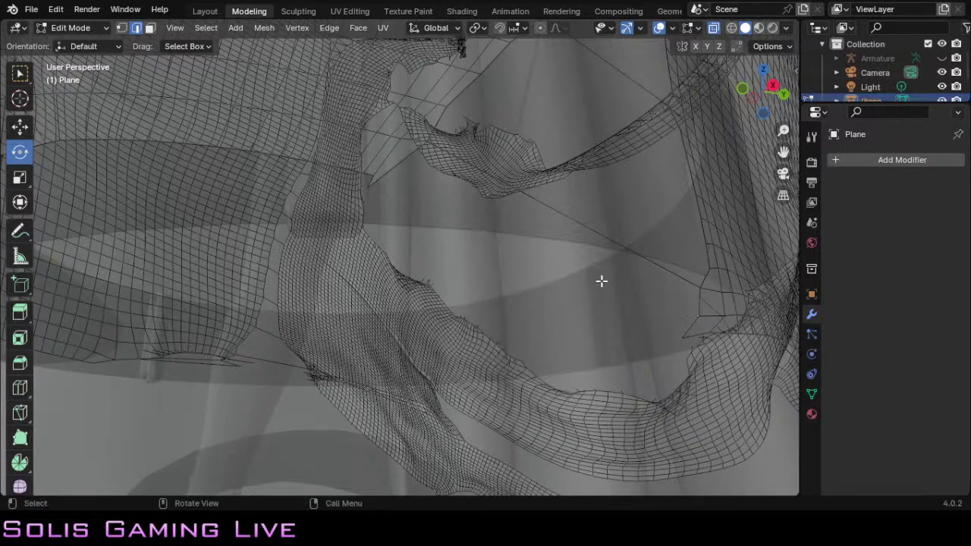
click(398, 163)
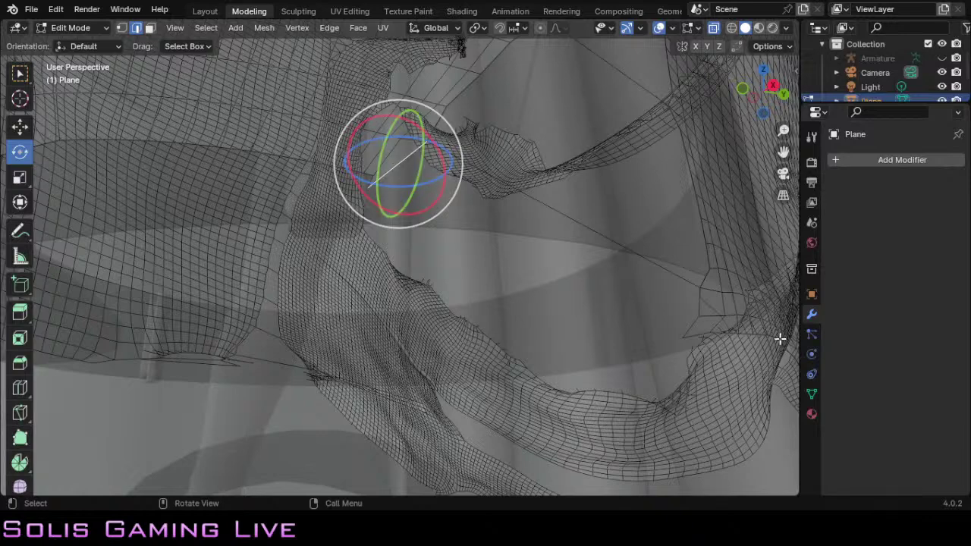
shift+click(694, 324)
shift+click(699, 309)
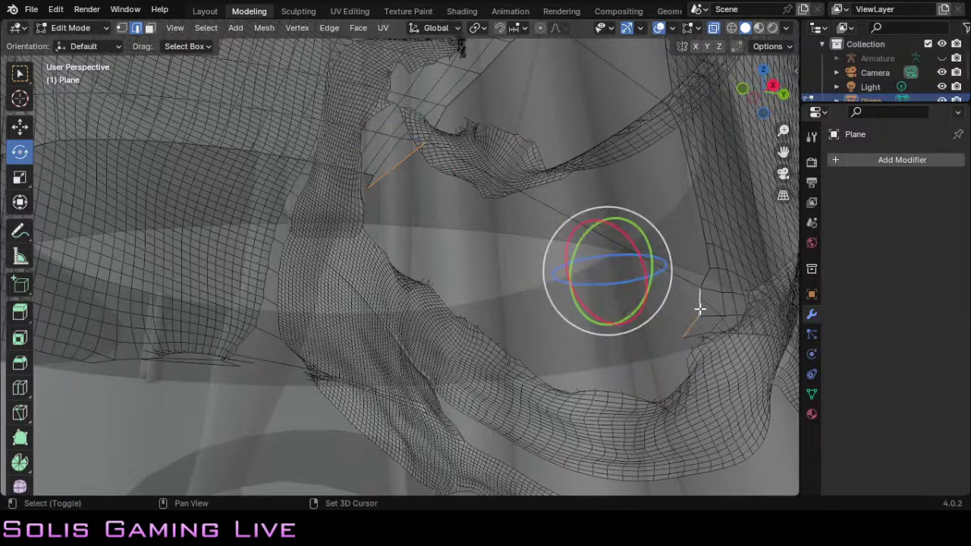
key(f)
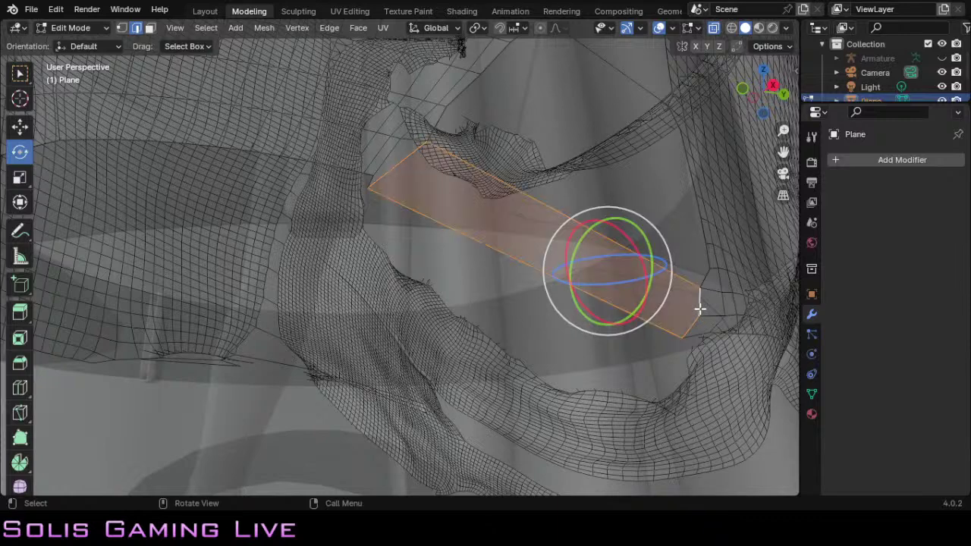
Step: Select the open border loop around the remaining gap above the new face
click(435, 128)
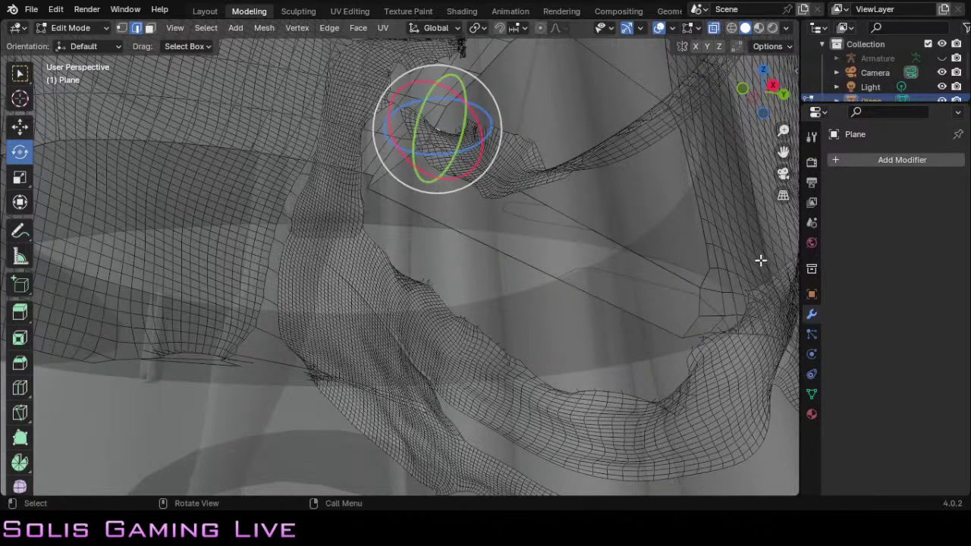
click(440, 119)
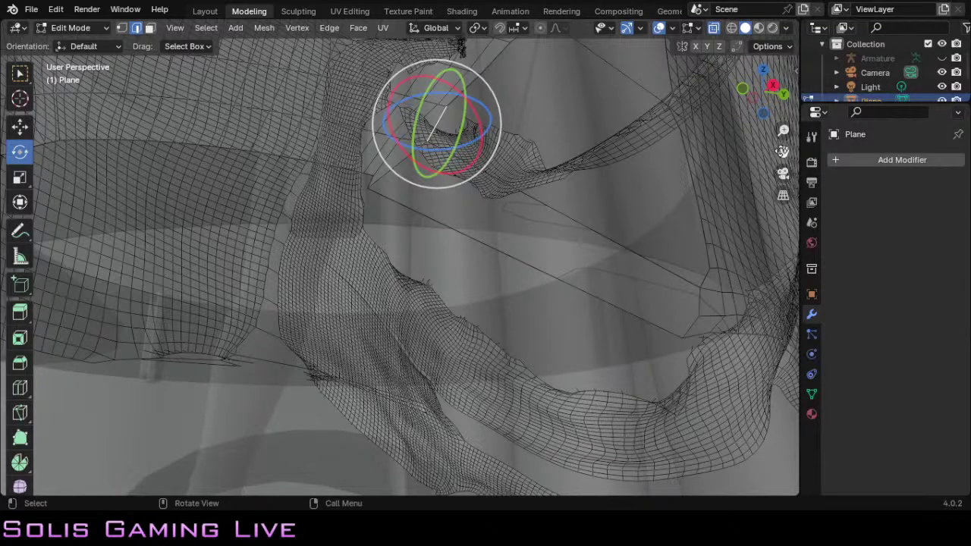
drag(783, 153, 826, 264)
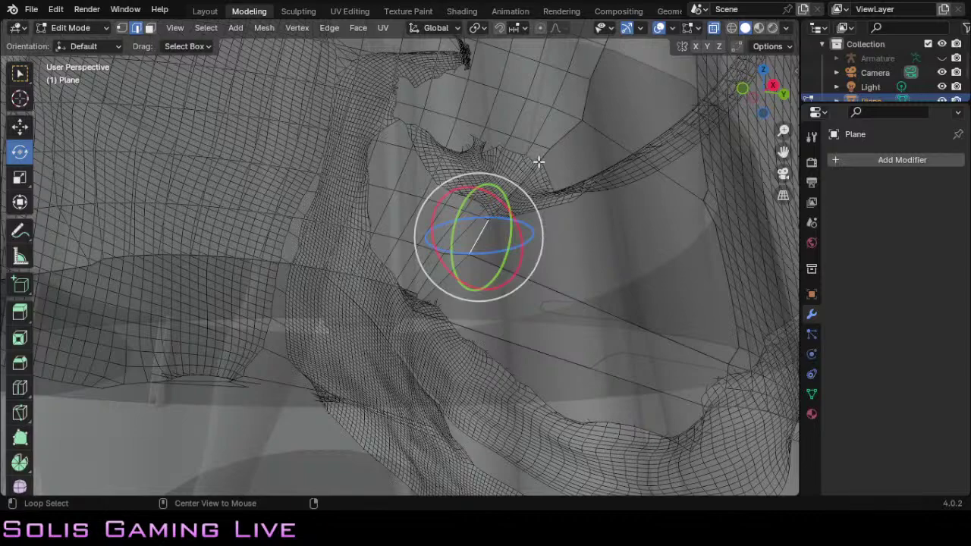
alt+click(561, 139)
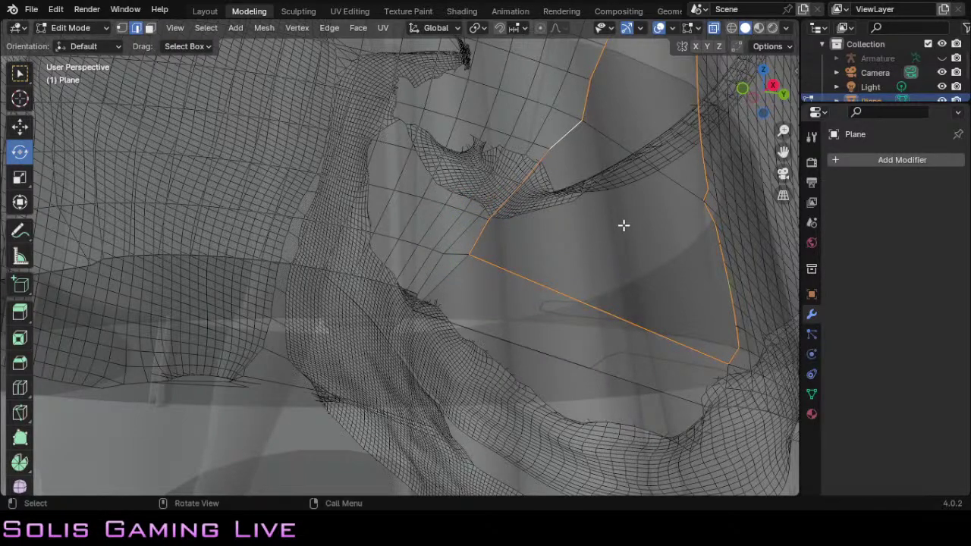
Step: Examine where the selected border loop runs along both sides of the gap and where it ends on the opposite side
scroll(624, 226, down, 4)
scroll(624, 226, down, 7)
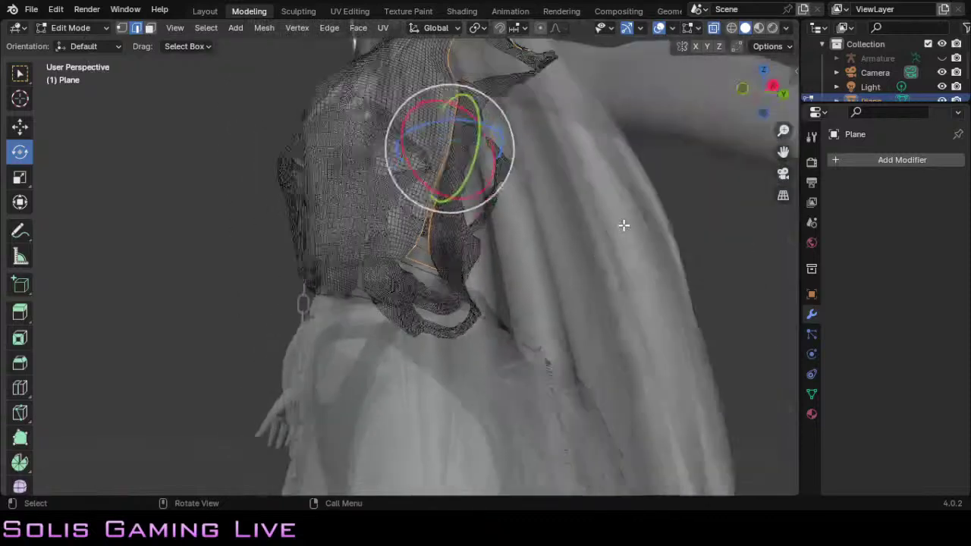
scroll(624, 225, down, 2)
scroll(624, 225, down, 3)
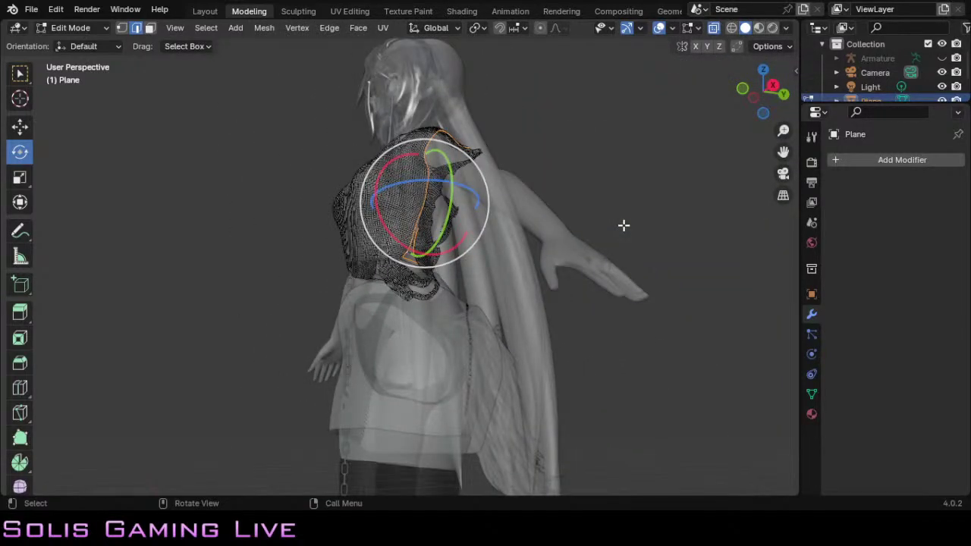
scroll(623, 225, up, 10)
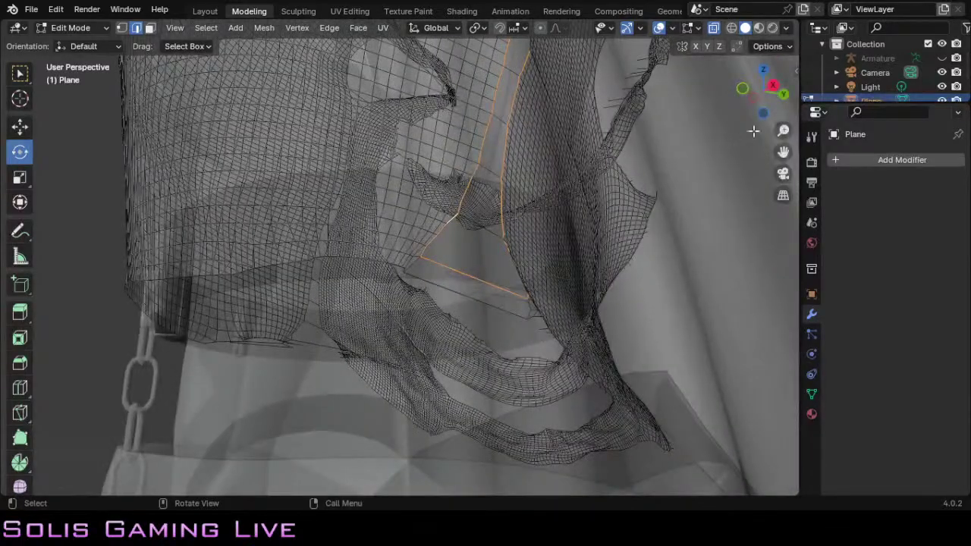
mouse_move(764, 105)
mouse_down()
mouse_move(727, 104)
mouse_move(748, 114)
mouse_up()
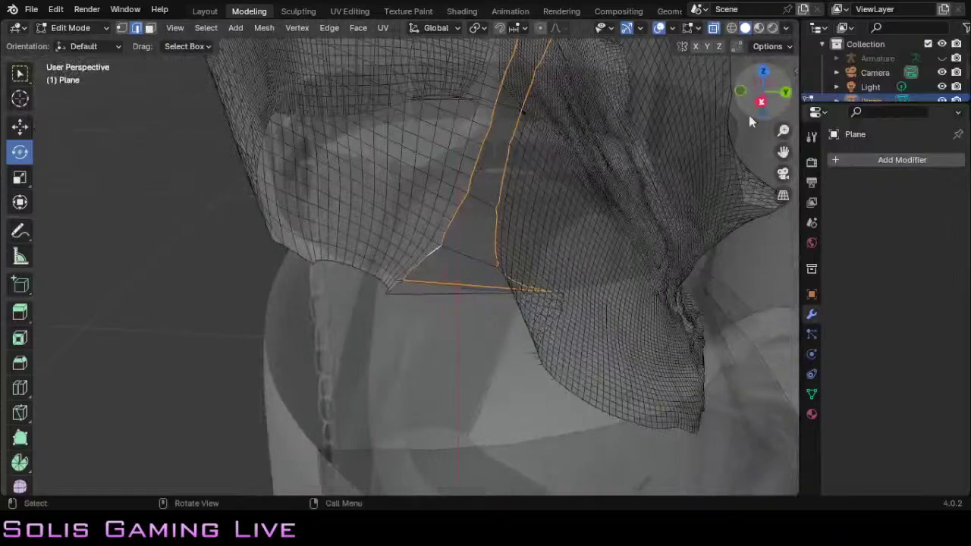
scroll(678, 243, down, 6)
scroll(679, 244, down, 3)
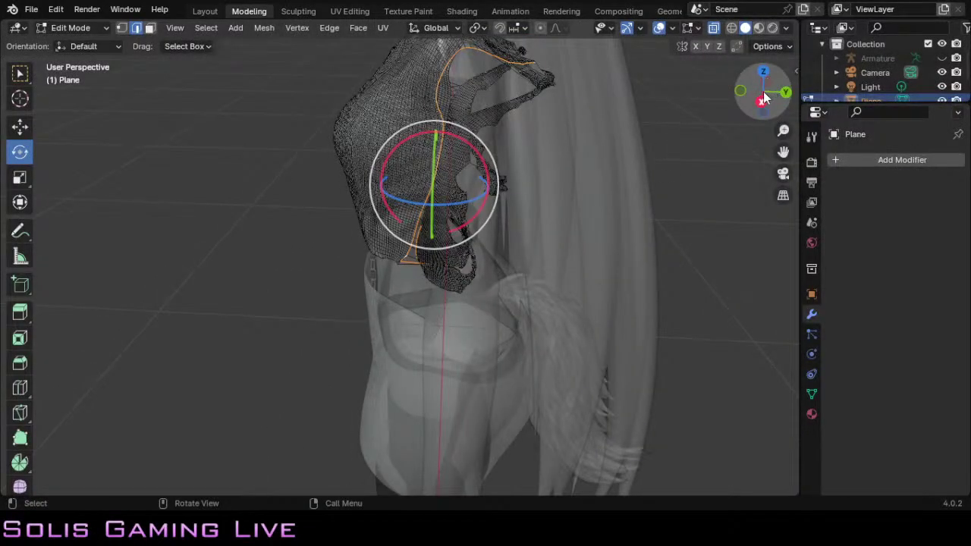
mouse_move(768, 94)
mouse_down()
mouse_move(759, 97)
mouse_move(761, 83)
mouse_move(755, 99)
mouse_move(761, 93)
mouse_up()
scroll(675, 172, up, 3)
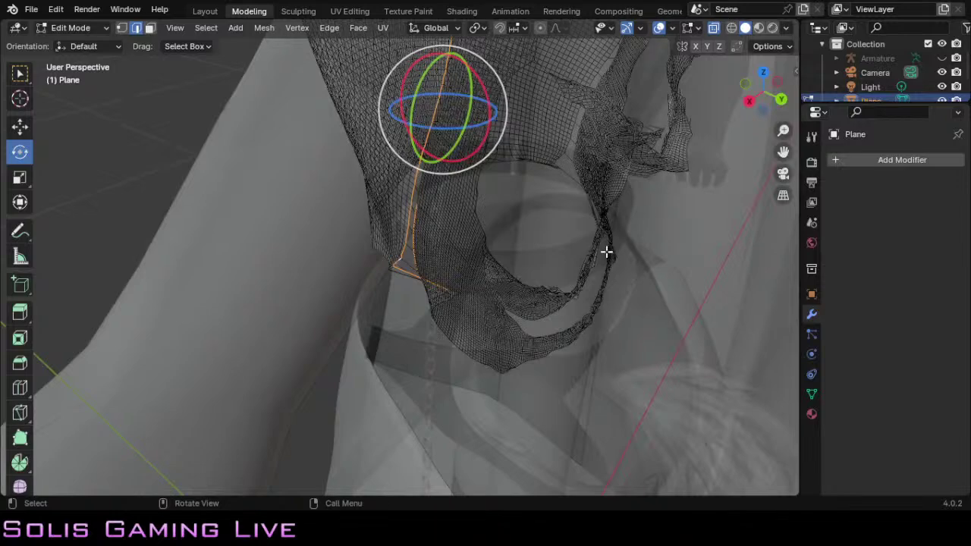
scroll(624, 242, up, 5)
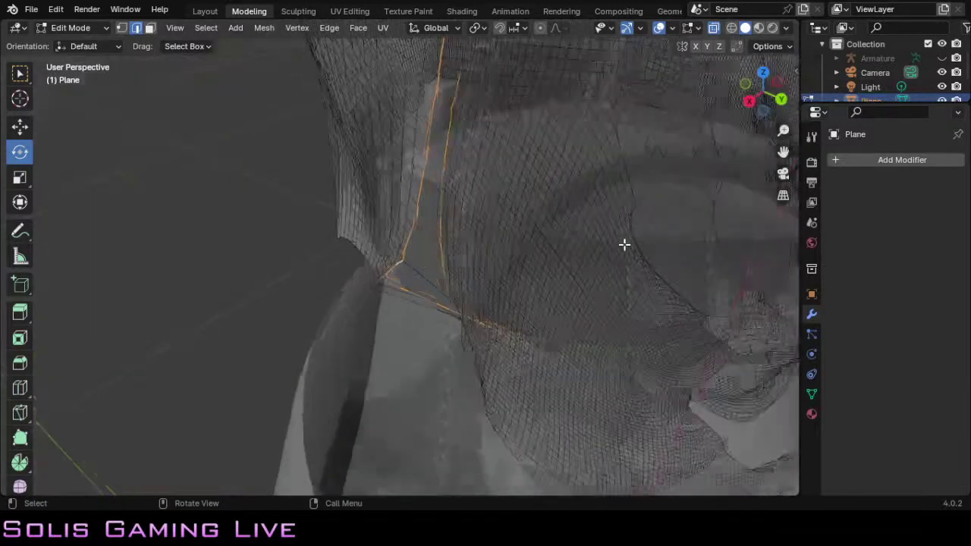
drag(783, 152, 764, 304)
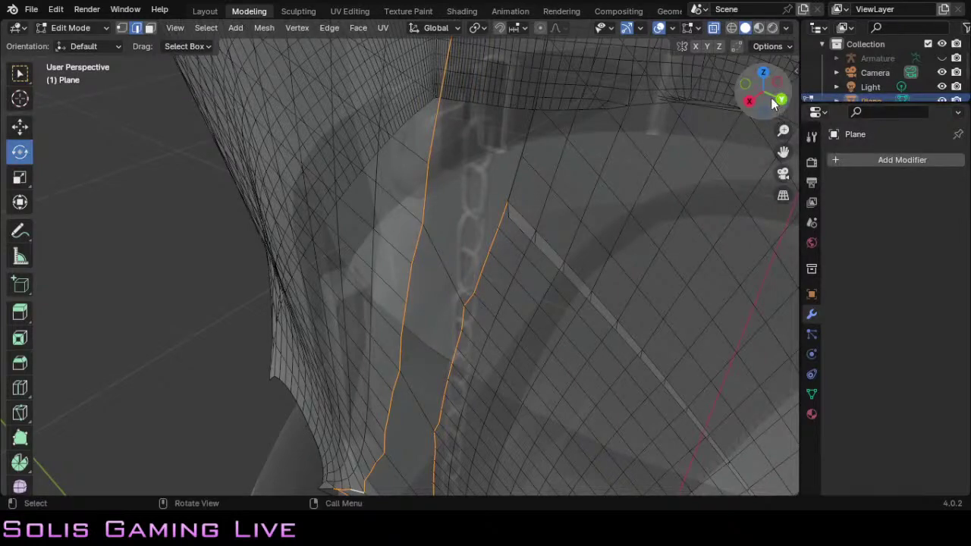
drag(772, 103, 776, 104)
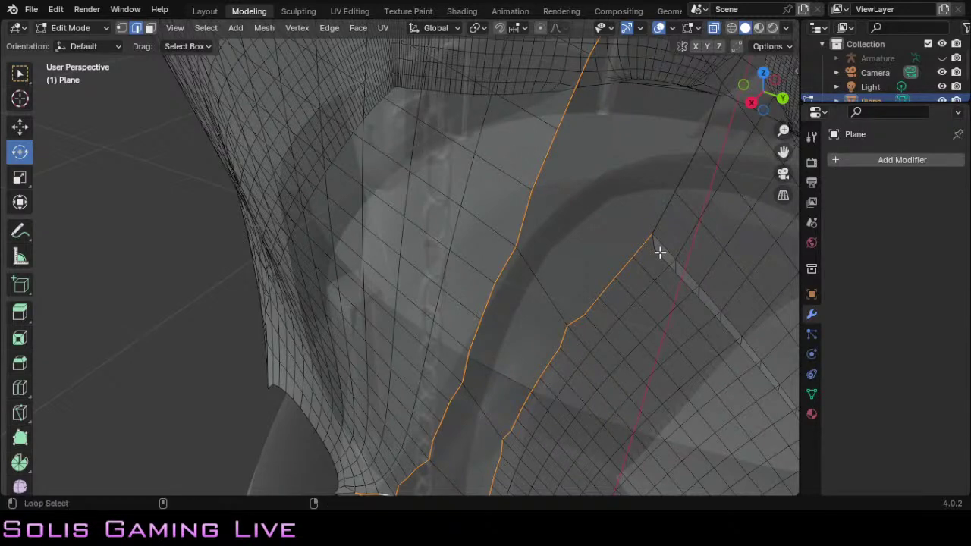
Step: Add the missing border edges on the opposite side to the selection and fill the whole loop with a face
alt+shift+click(662, 215)
key(KP_Decimal)
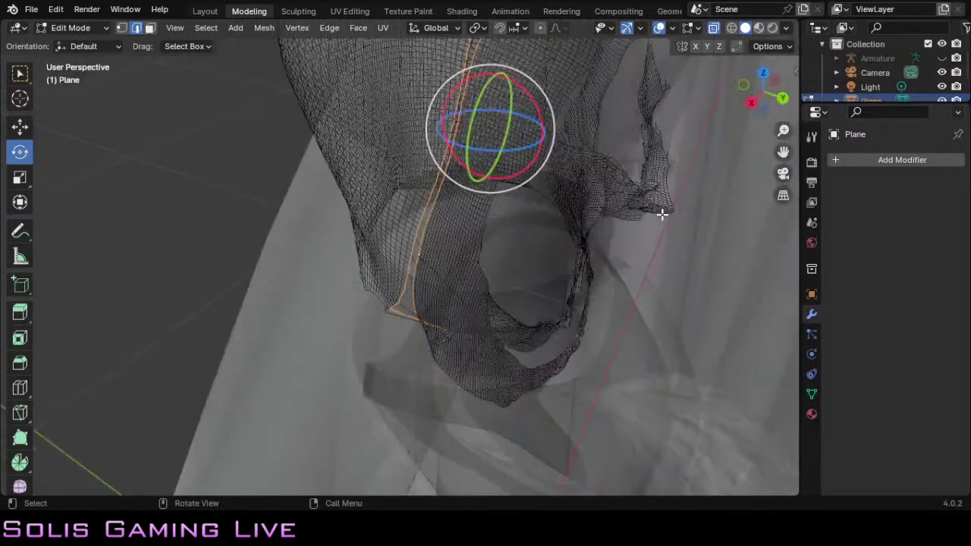
scroll(661, 214, down, 5)
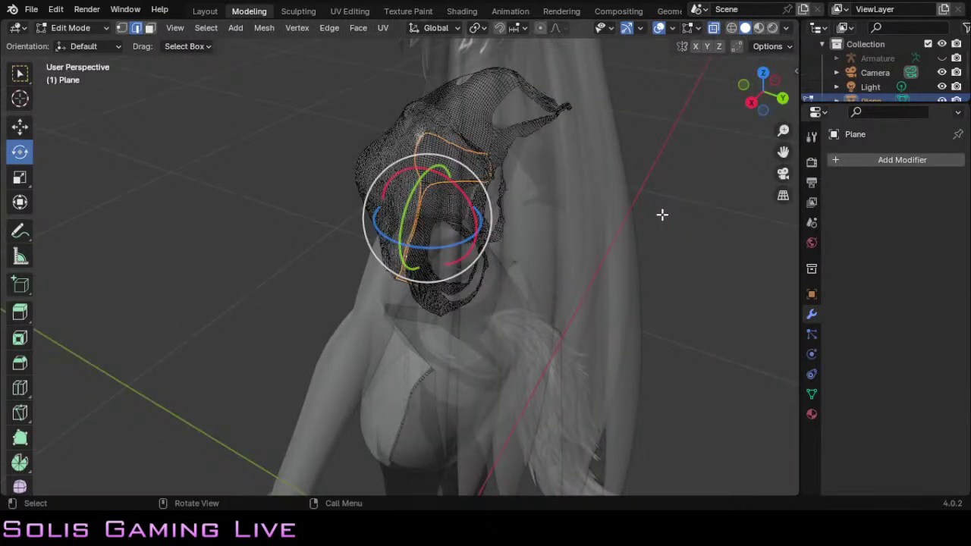
scroll(661, 215, up, 8)
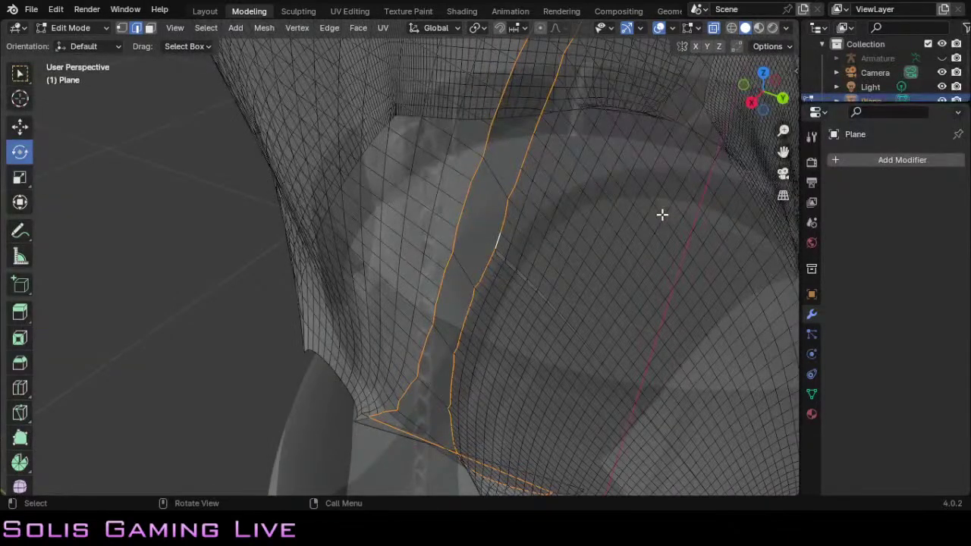
key(f)
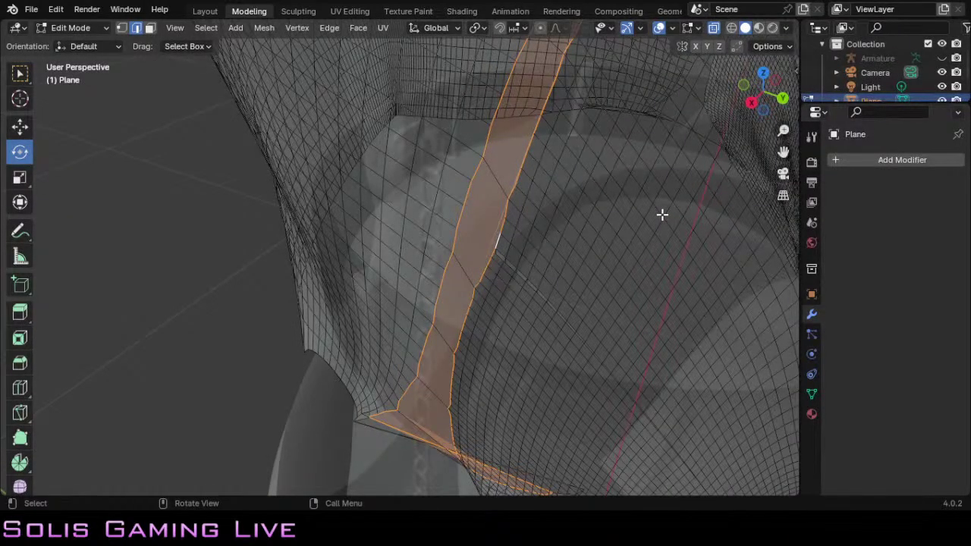
Step: Examine how far the new face extends from the side gap up to the shirt's arm opening
scroll(661, 215, down, 8)
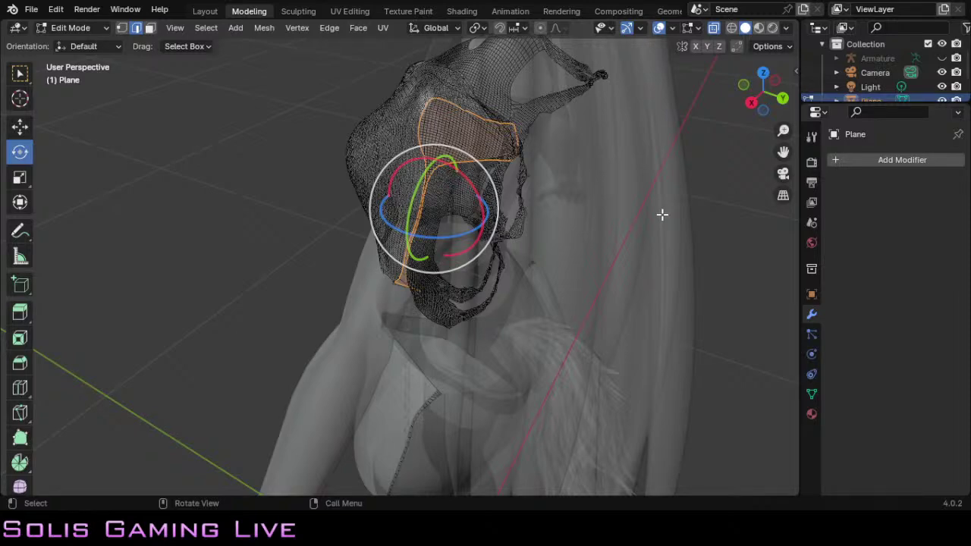
mouse_move(762, 88)
mouse_down()
mouse_move(774, 61)
mouse_move(759, 91)
mouse_move(769, 89)
mouse_move(755, 90)
mouse_move(747, 113)
mouse_move(763, 91)
mouse_up()
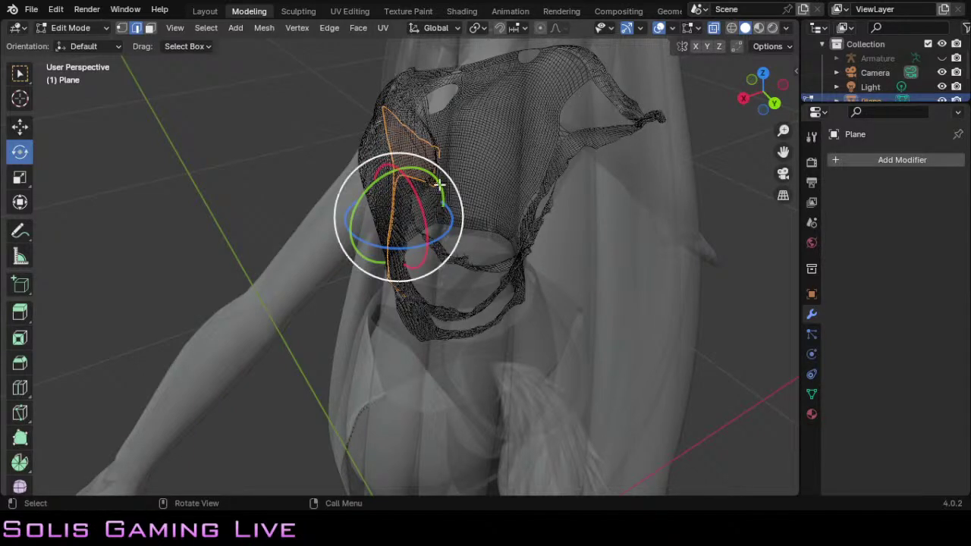
scroll(547, 270, up, 5)
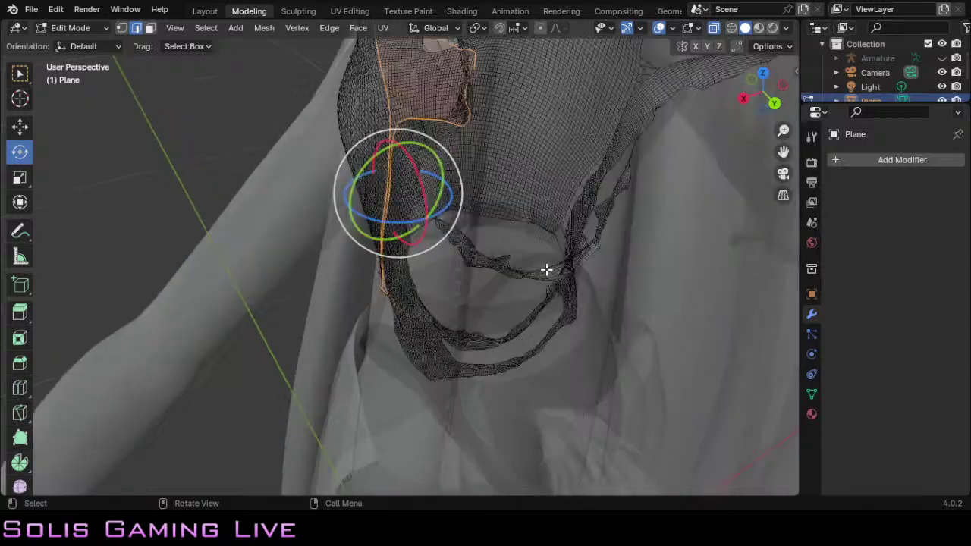
scroll(549, 263, down, 5)
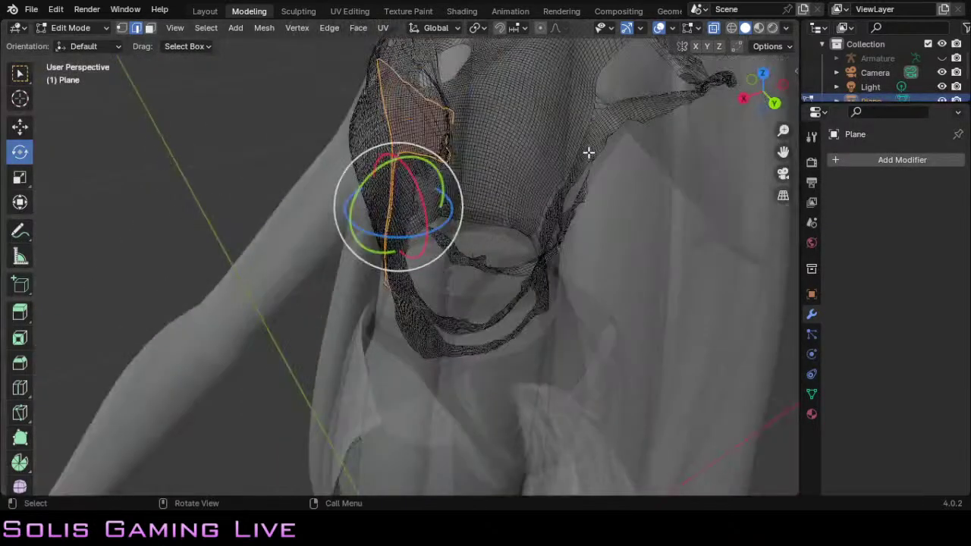
scroll(492, 214, up, 1)
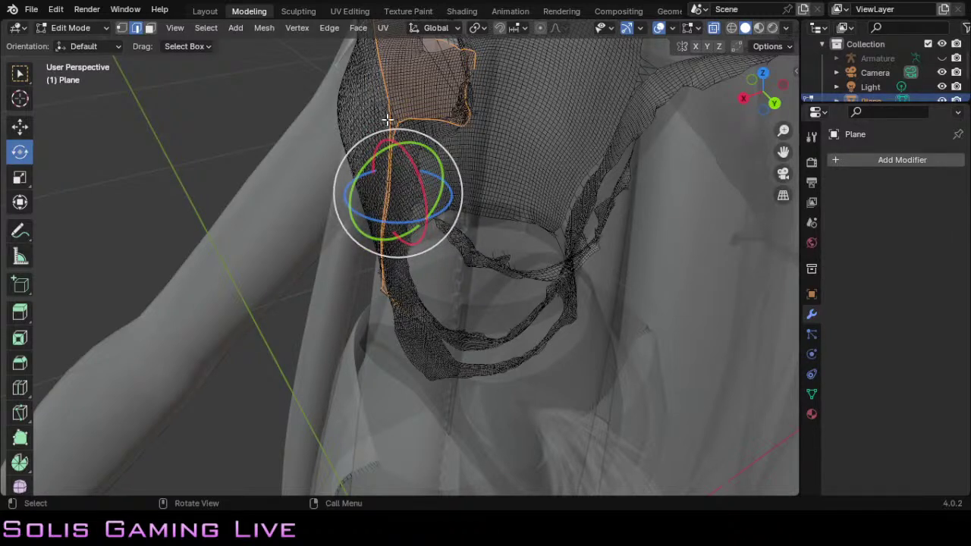
Step: Examine the filled face along the shirt's side gap and around the arm opening from the back, side and front
drag(773, 76, 532, 185)
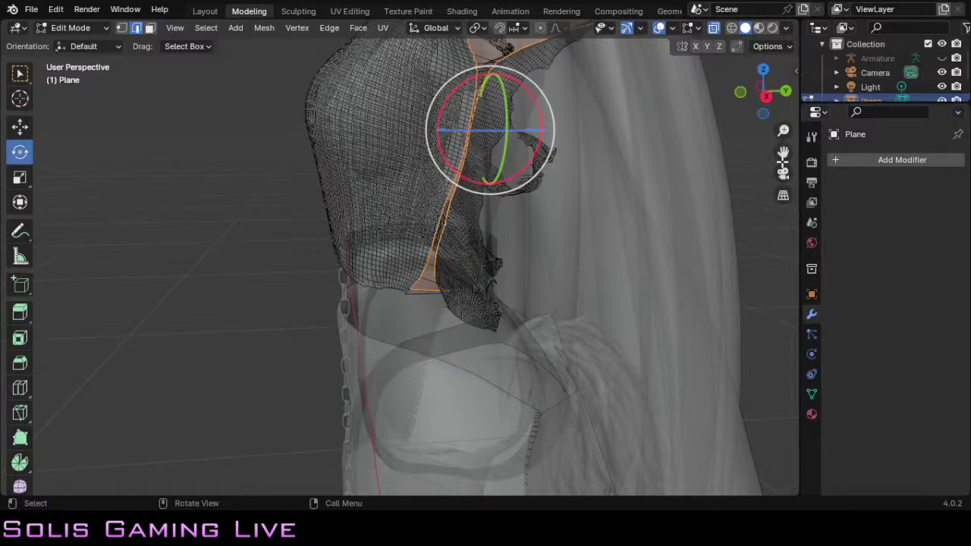
drag(780, 155, 608, 366)
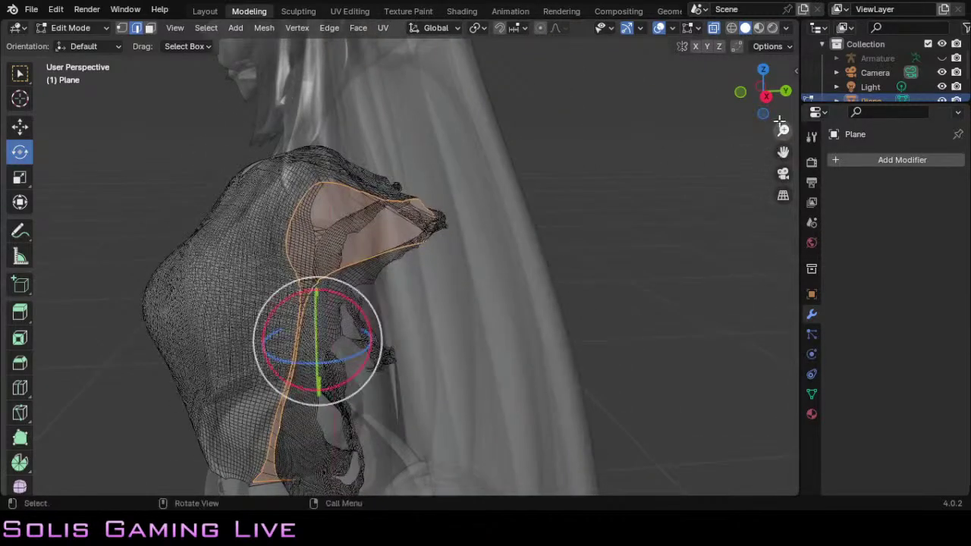
drag(765, 97, 533, 83)
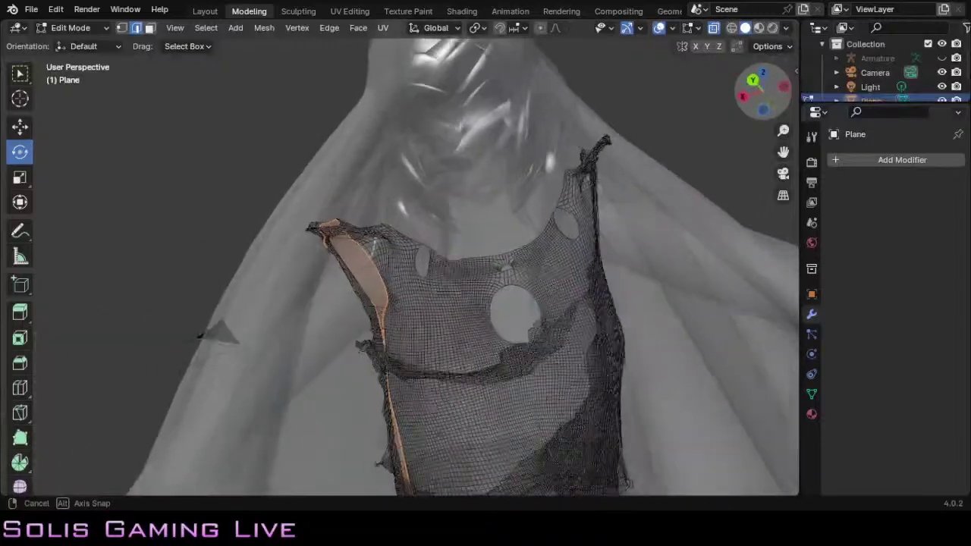
drag(748, 193, 689, 223)
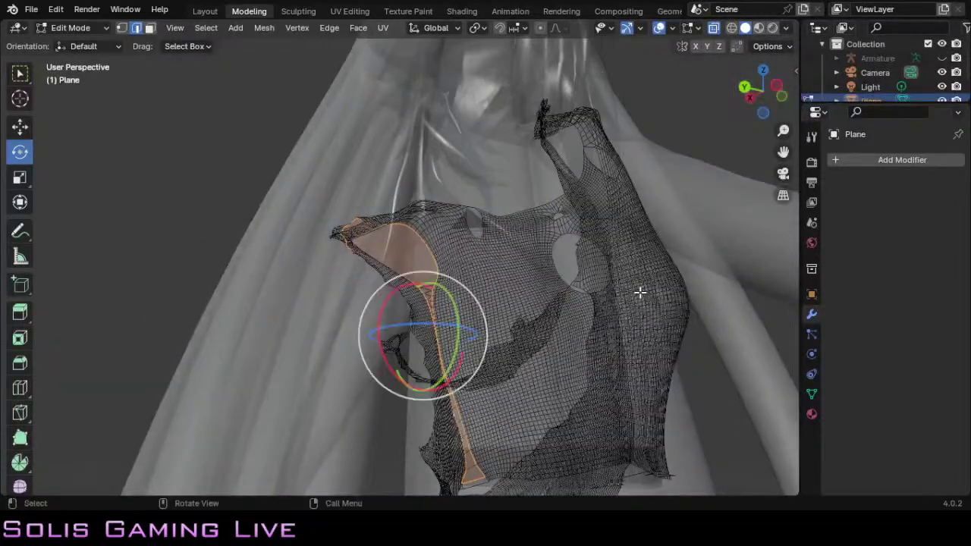
scroll(641, 292, up, 3)
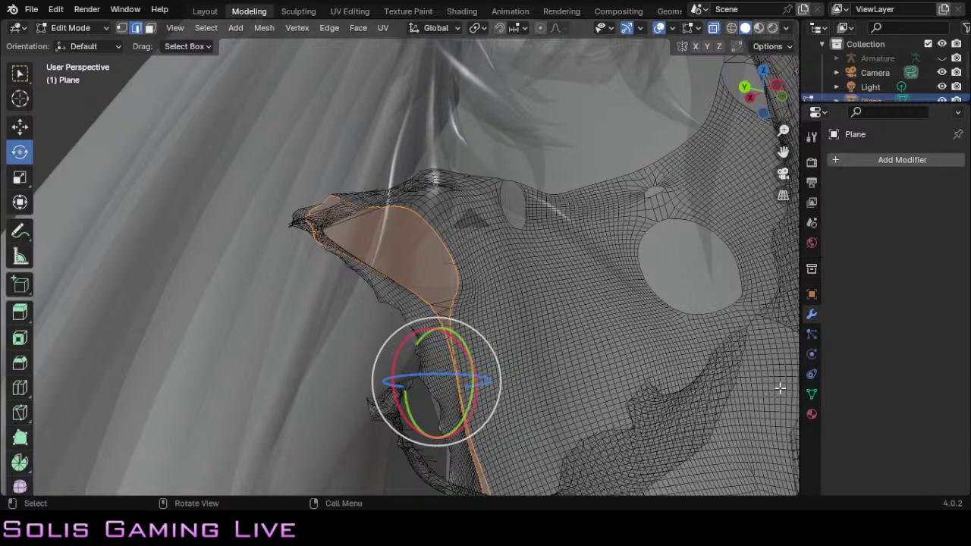
scroll(769, 373, down, 3)
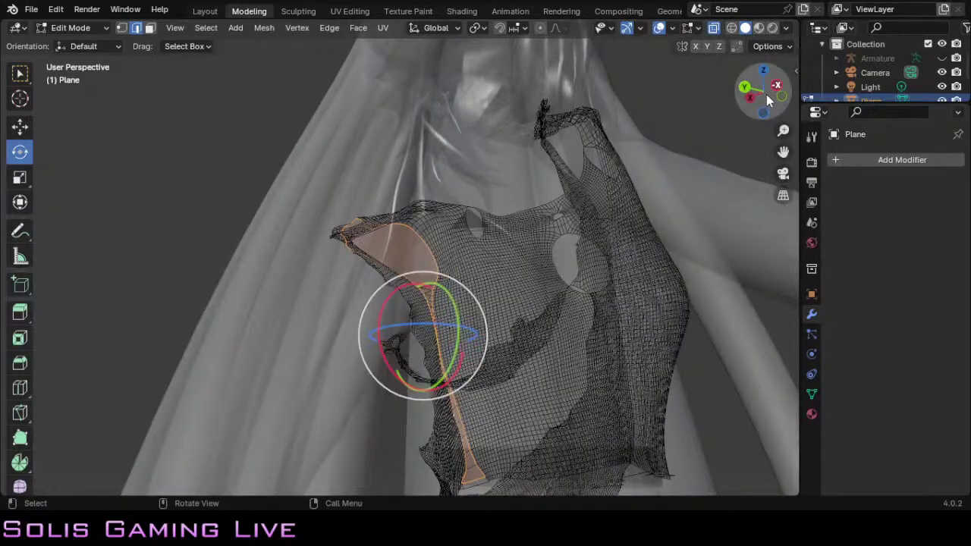
mouse_move(767, 94)
mouse_down()
mouse_move(706, 98)
mouse_move(774, 95)
mouse_move(763, 94)
mouse_up()
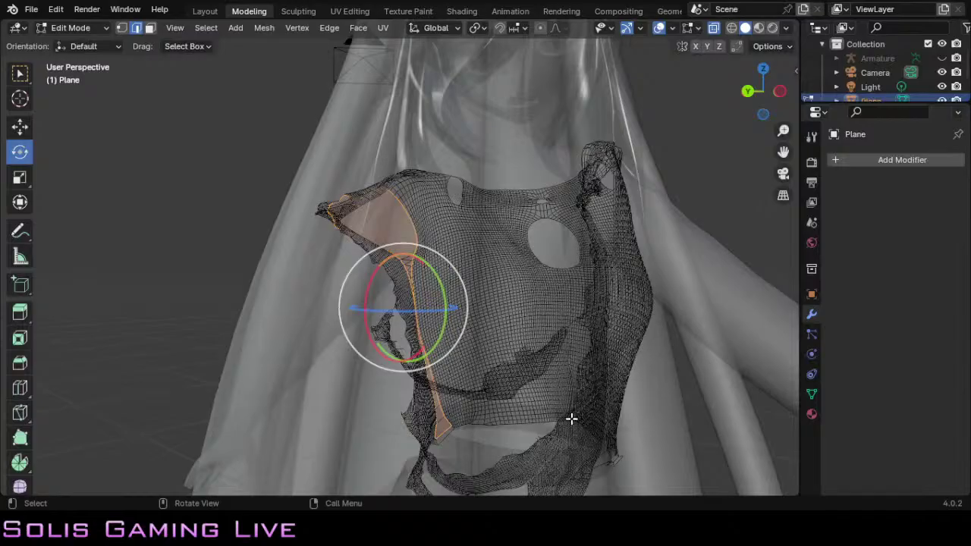
middle_drag(572, 418, 30, 459)
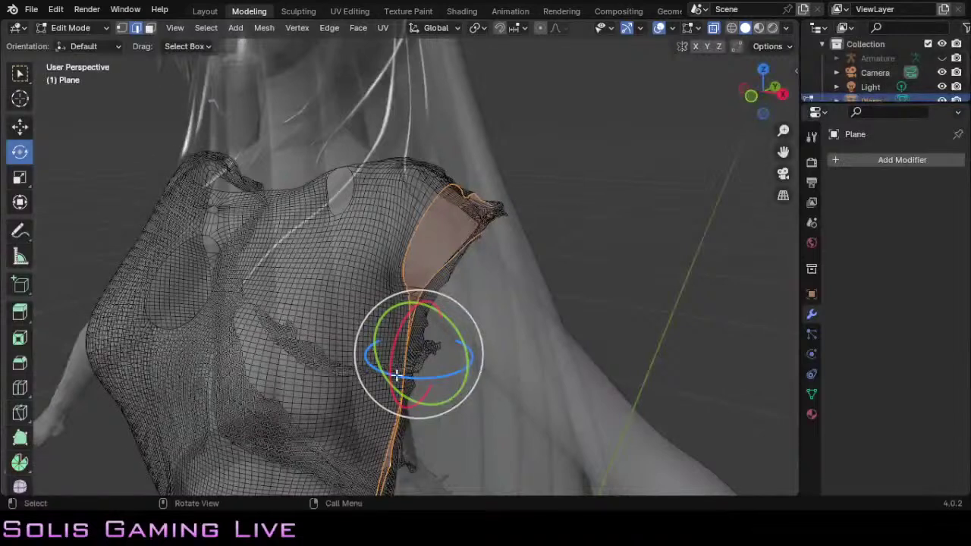
scroll(437, 288, up, 4)
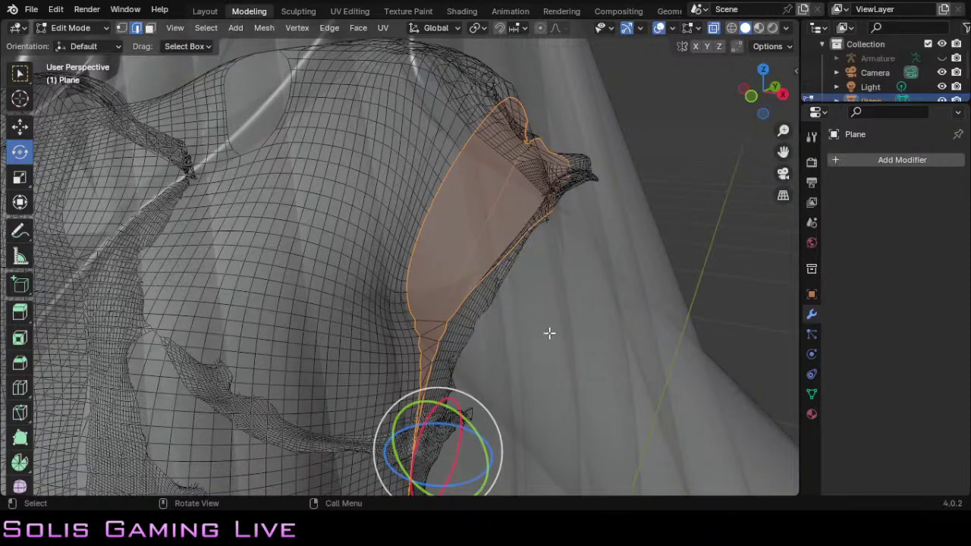
scroll(546, 331, down, 4)
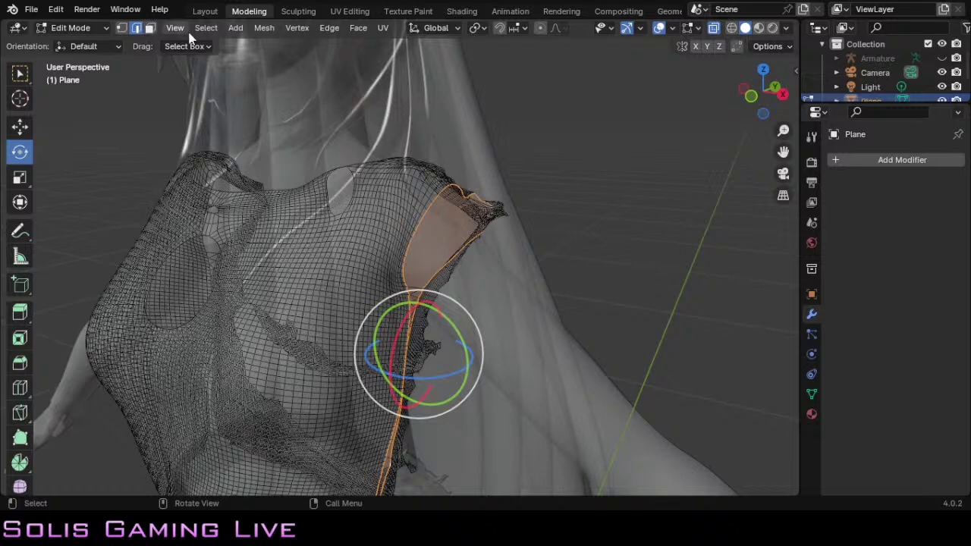
Step: Return the shirt to Object Mode and turn off X-ray to show the character with solid surfaces
click(89, 31)
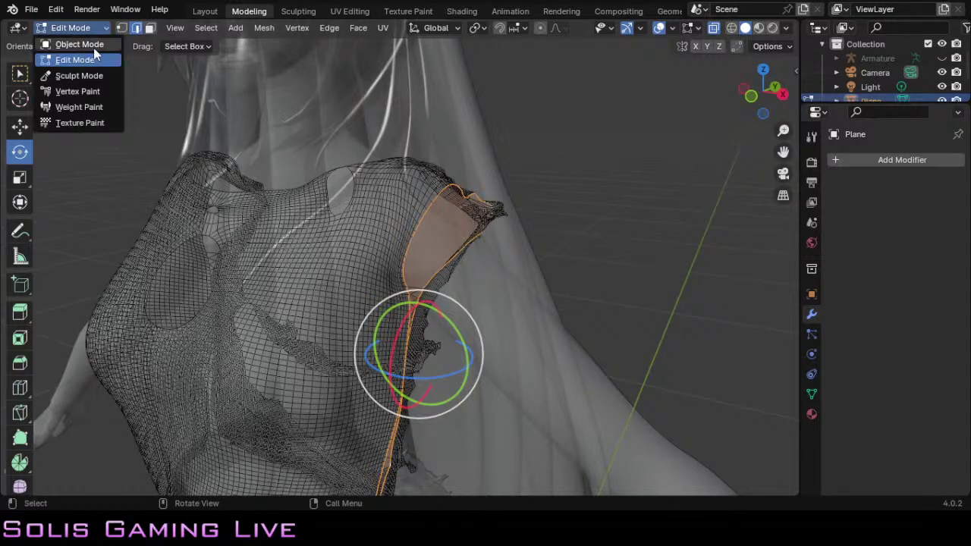
click(95, 44)
scroll(550, 226, down, 3)
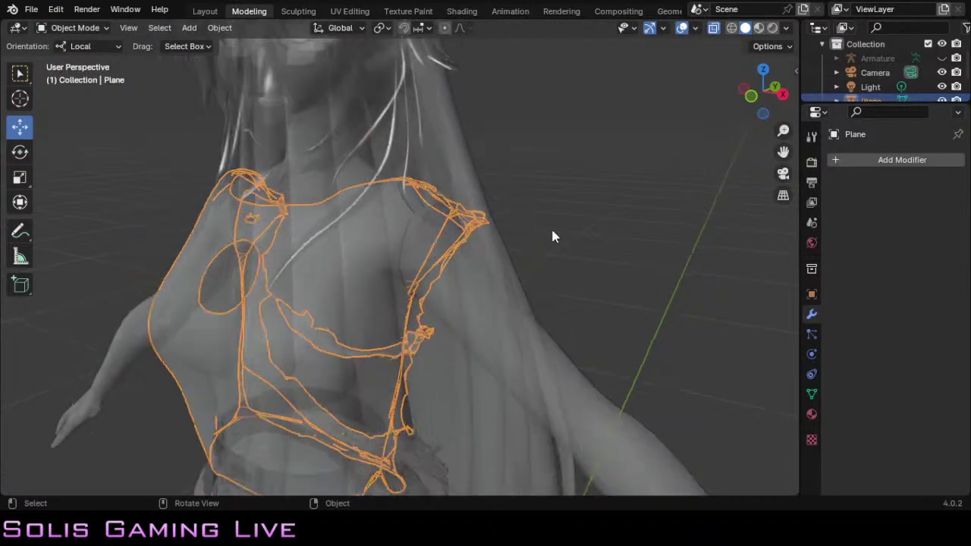
click(713, 29)
scroll(486, 259, down, 5)
scroll(485, 258, up, 4)
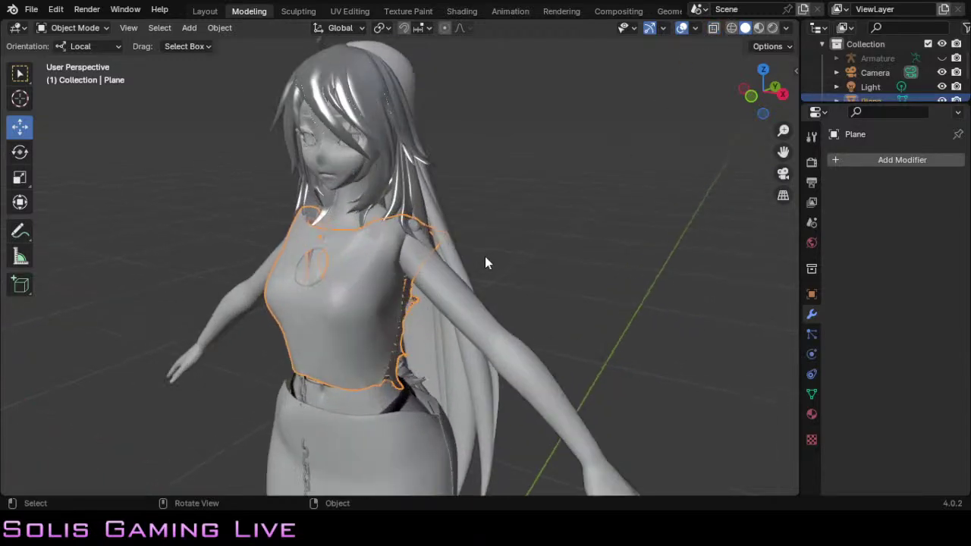
Step: Examine the shirt's side under the arm and the strip of faces along the skirt's side seam up to the waist edge
drag(763, 93, 766, 62)
drag(619, 360, 489, 277)
middle_drag(489, 277, 572, 396)
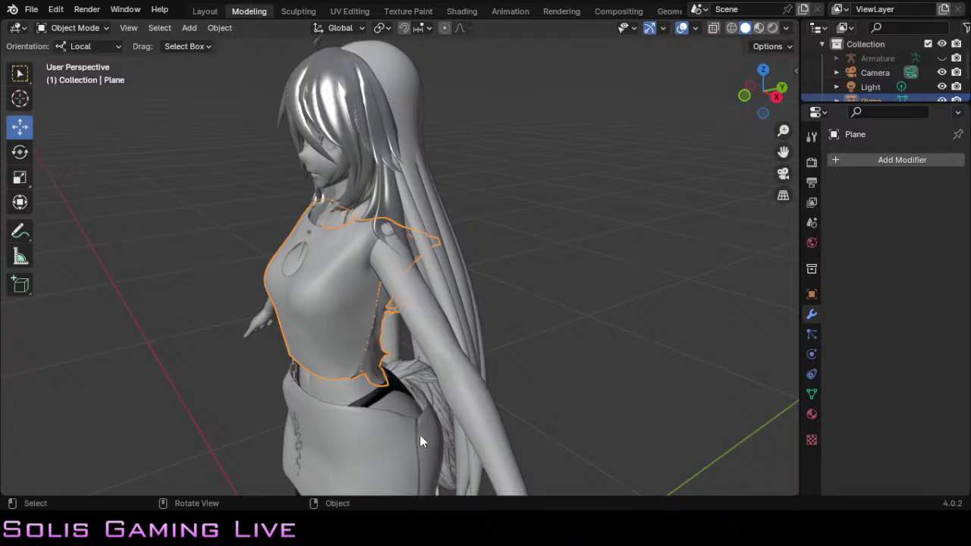
scroll(420, 426, up, 5)
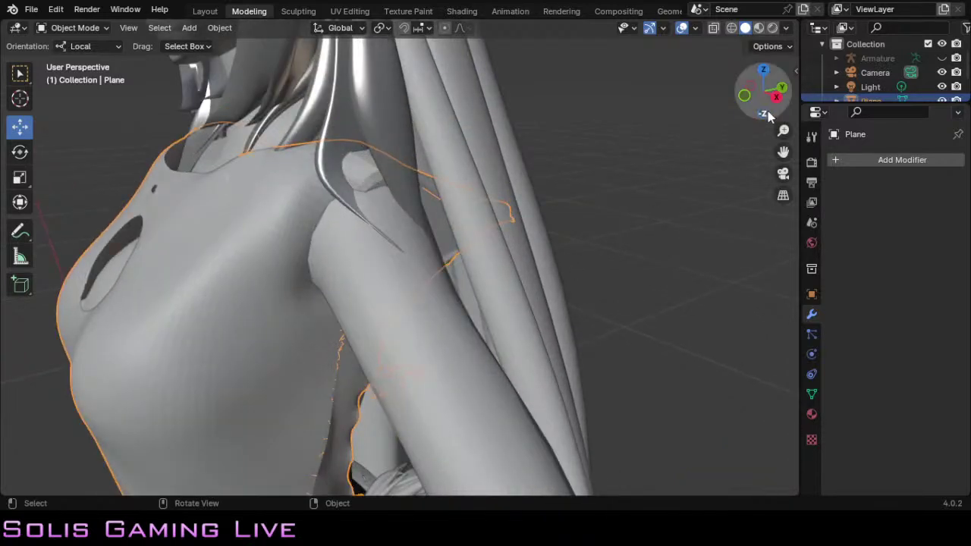
drag(784, 153, 681, 1)
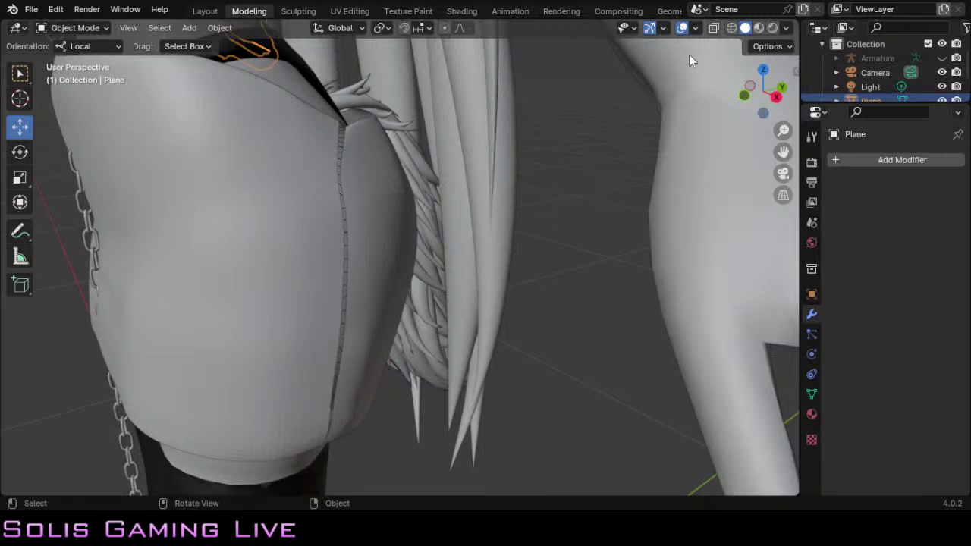
drag(763, 89, 484, 208)
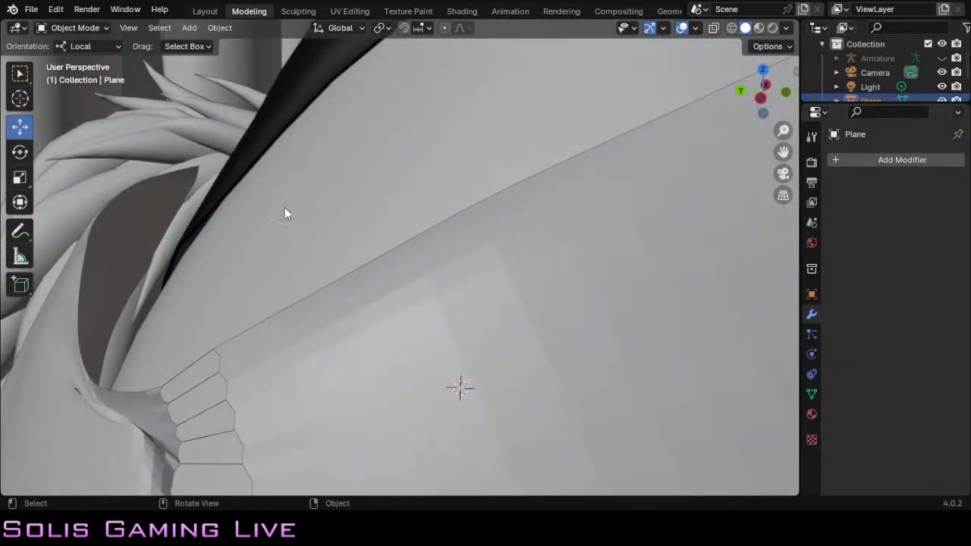
scroll(243, 236, up, 3)
scroll(243, 235, down, 5)
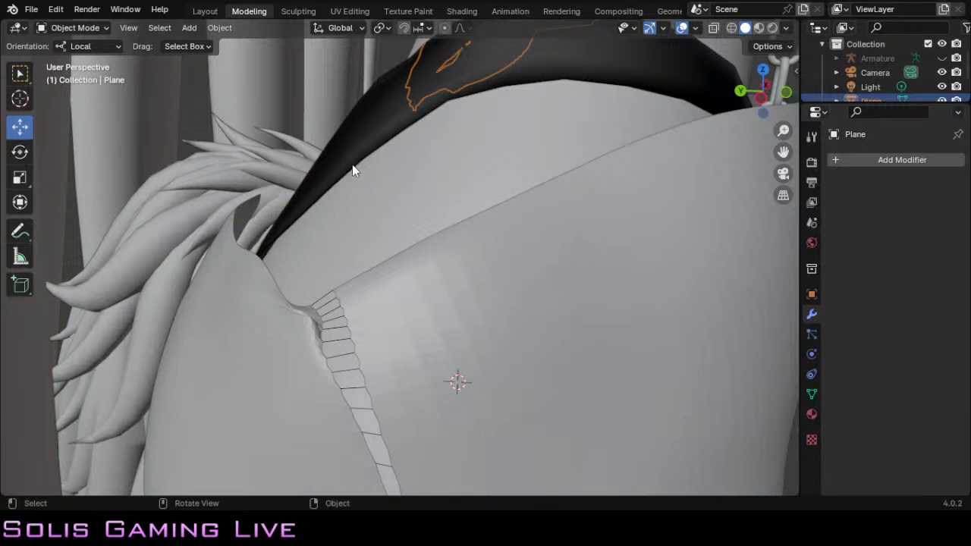
scroll(347, 242, down, 10)
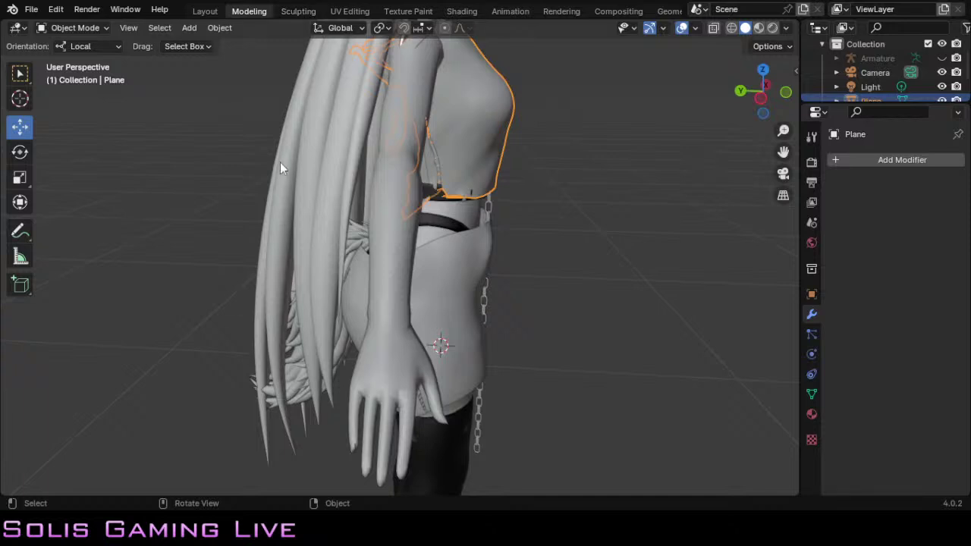
scroll(294, 269, up, 3)
scroll(294, 269, down, 6)
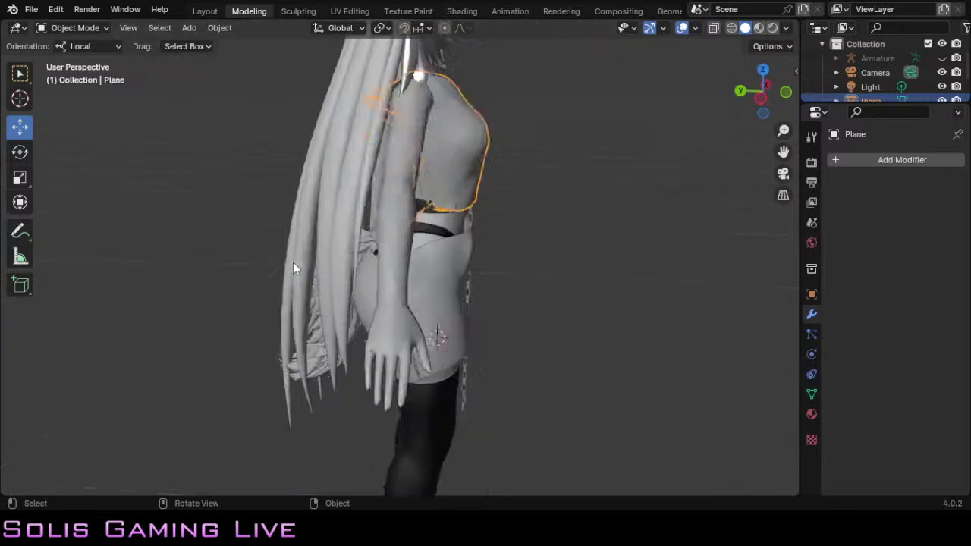
scroll(295, 269, up, 5)
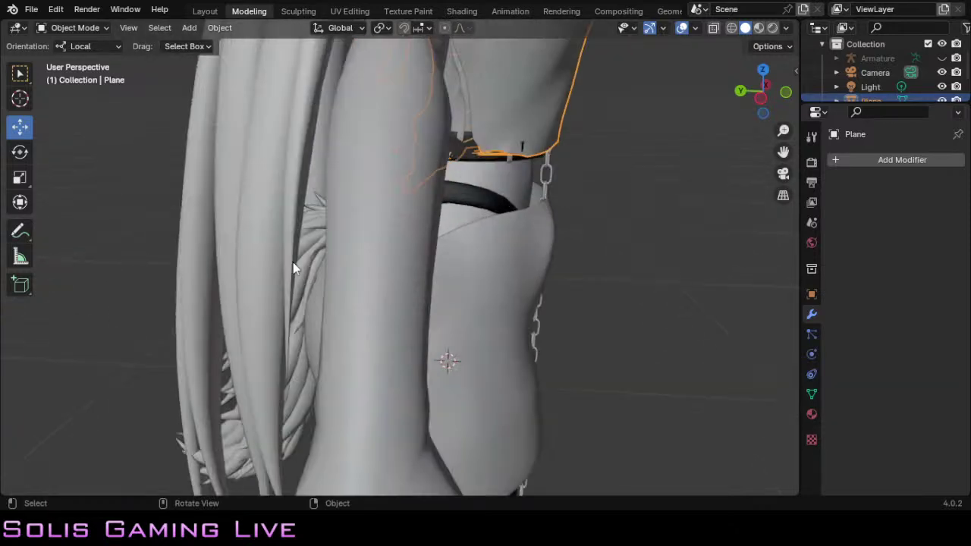
scroll(295, 269, up, 5)
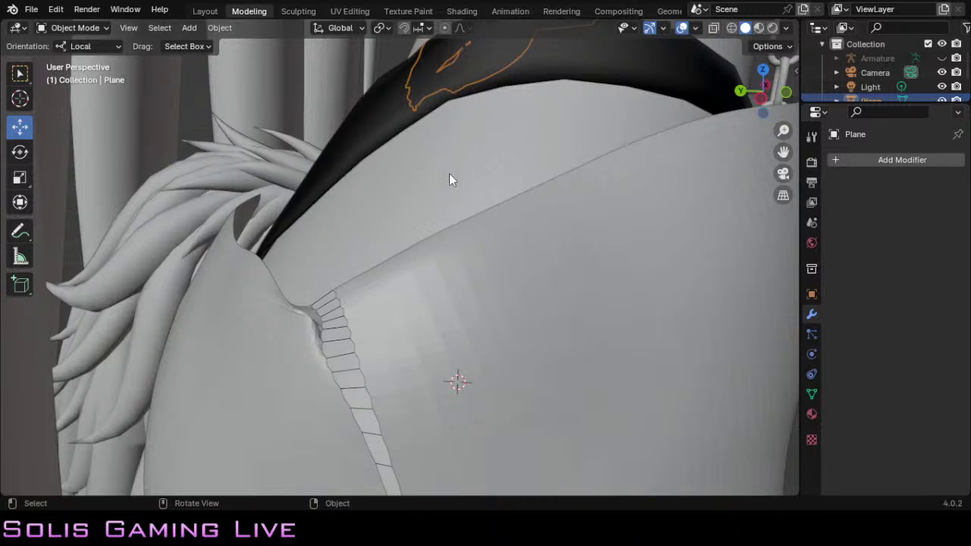
scroll(402, 347, down, 8)
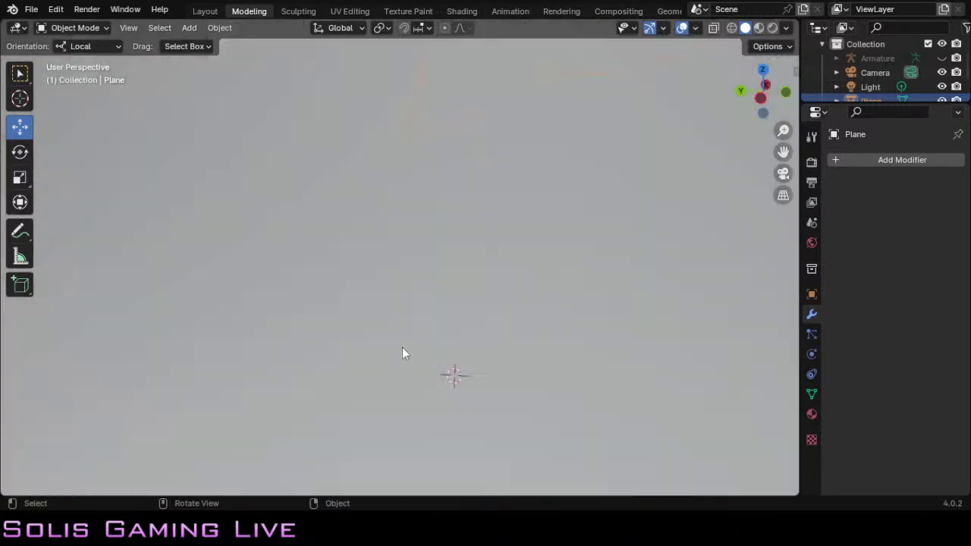
Step: Examine the skirt's side seam from behind and the skirt's back between the long hair strands
drag(747, 95, 591, 128)
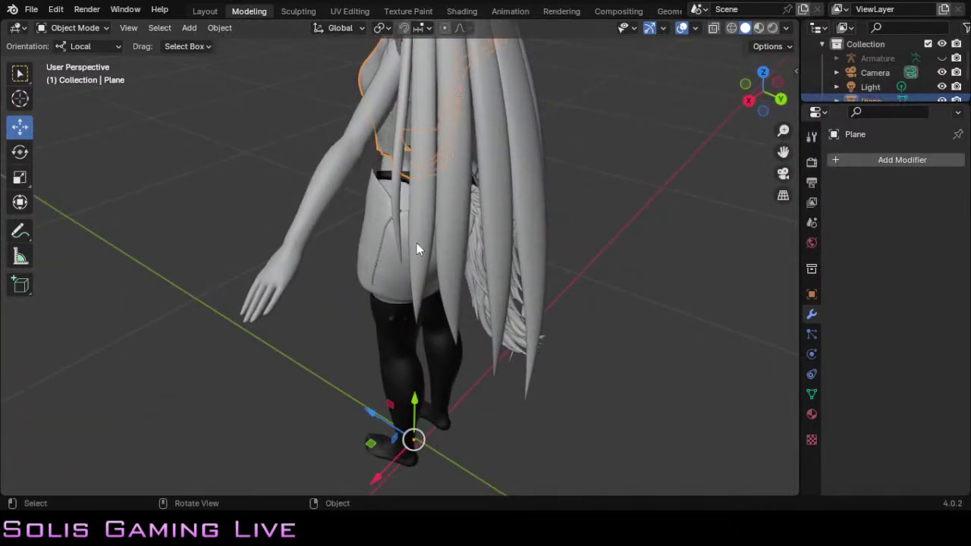
scroll(450, 194, up, 5)
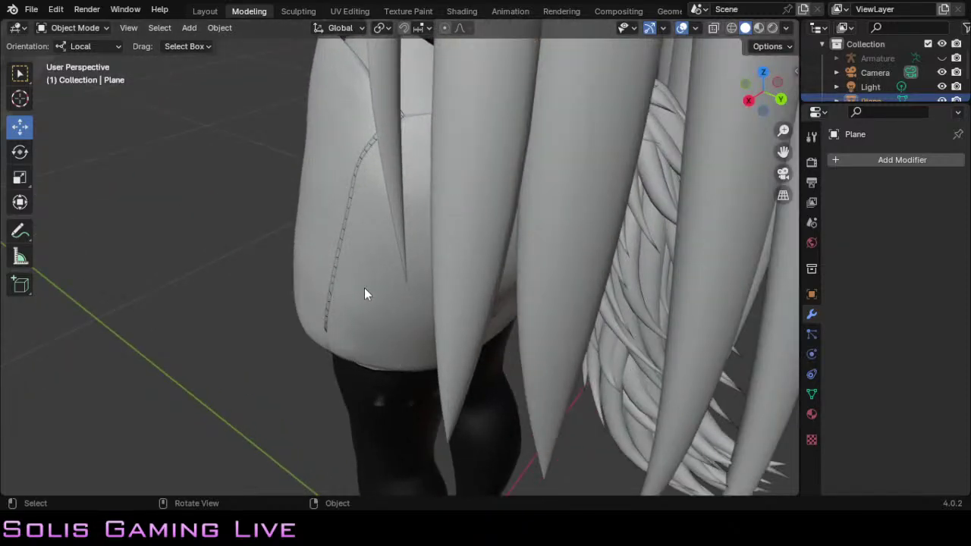
scroll(428, 262, down, 2)
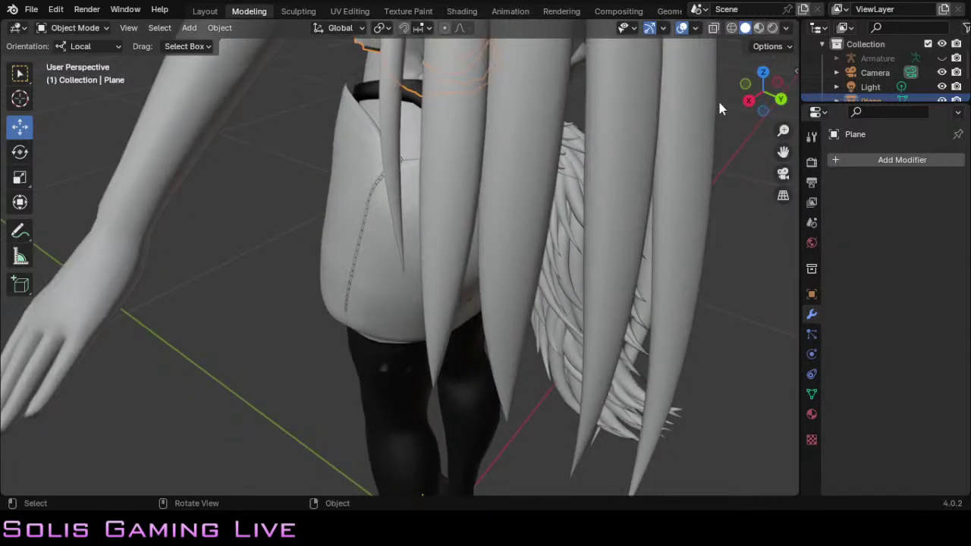
drag(761, 92, 709, 101)
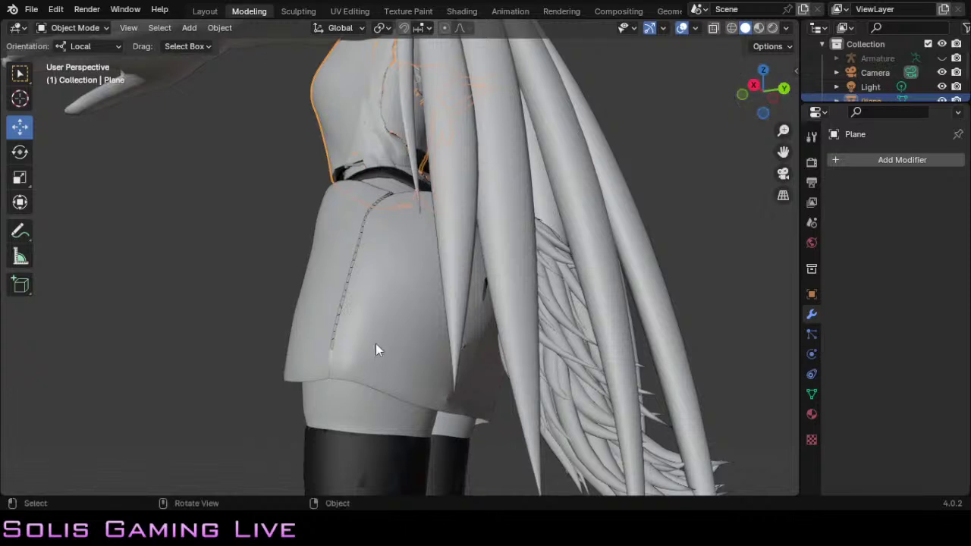
scroll(341, 369, up, 5)
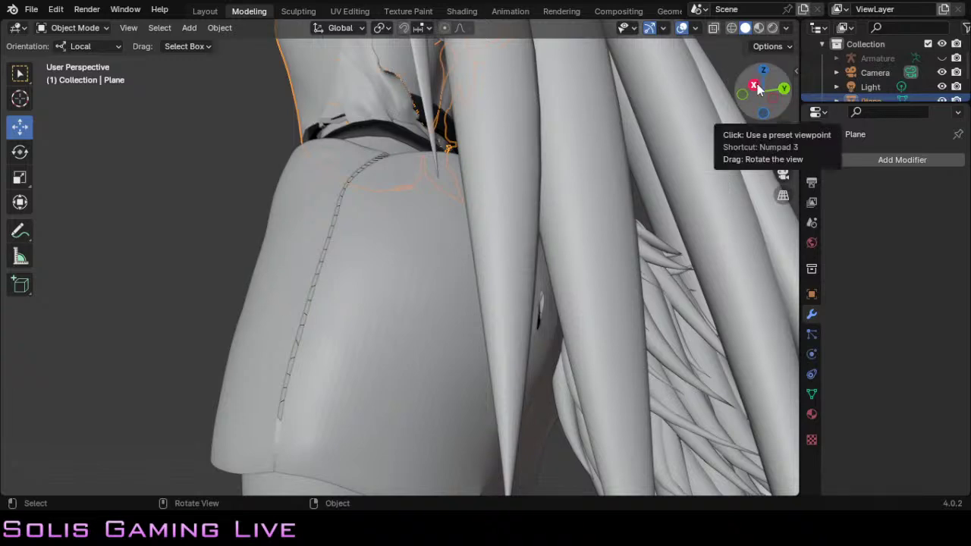
drag(763, 87, 801, 92)
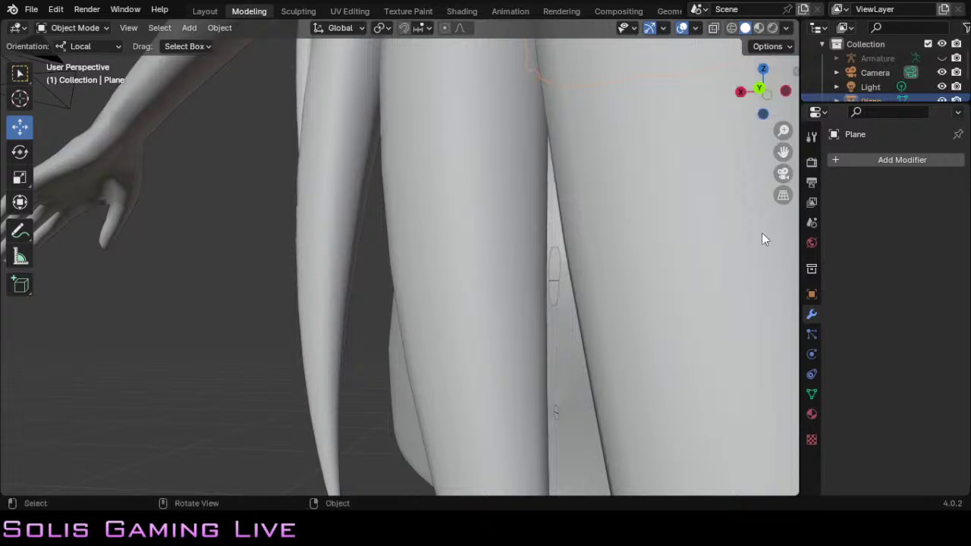
scroll(720, 331, up, 6)
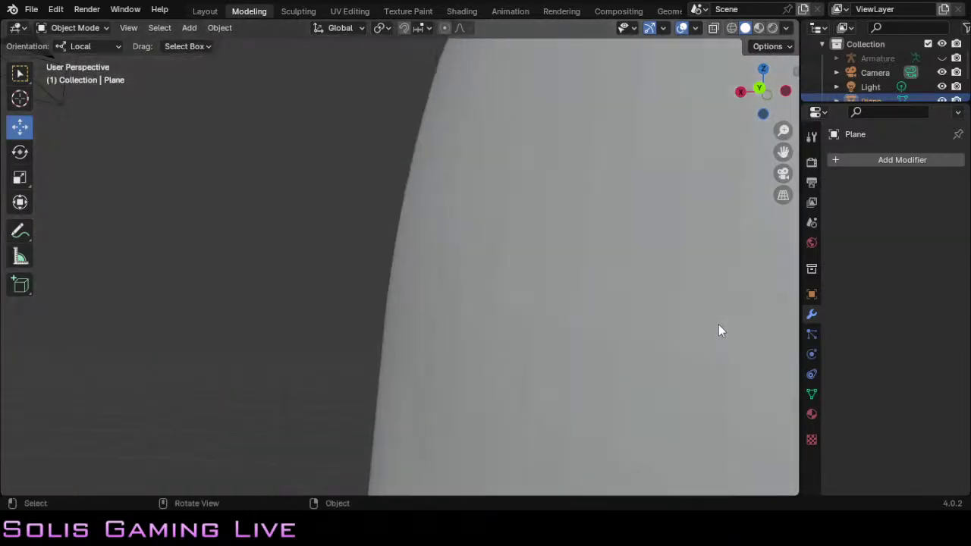
scroll(719, 324, down, 3)
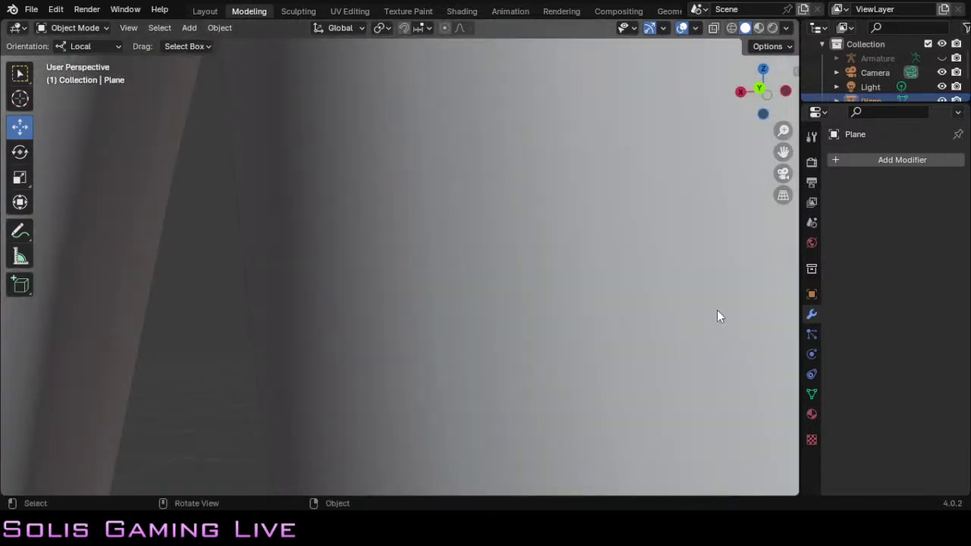
scroll(717, 311, down, 4)
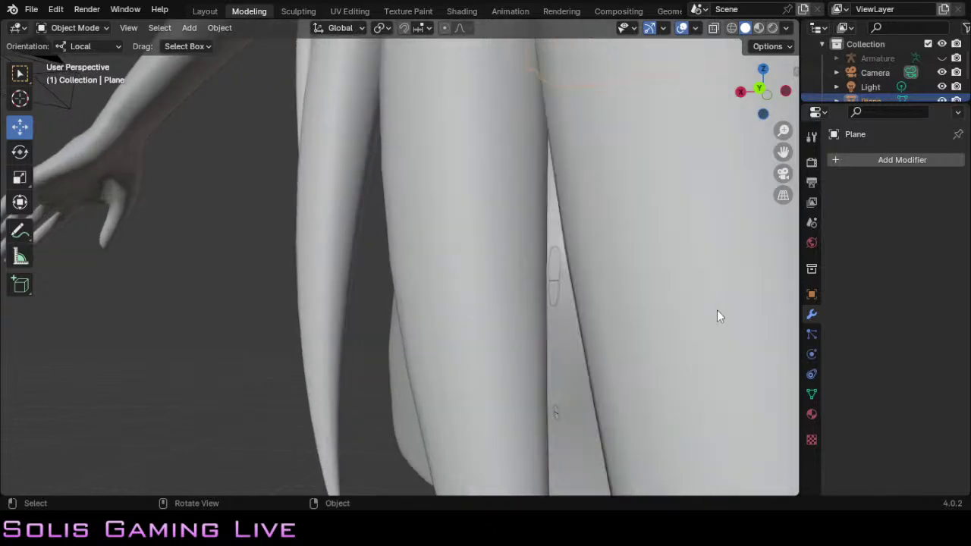
scroll(718, 312, up, 6)
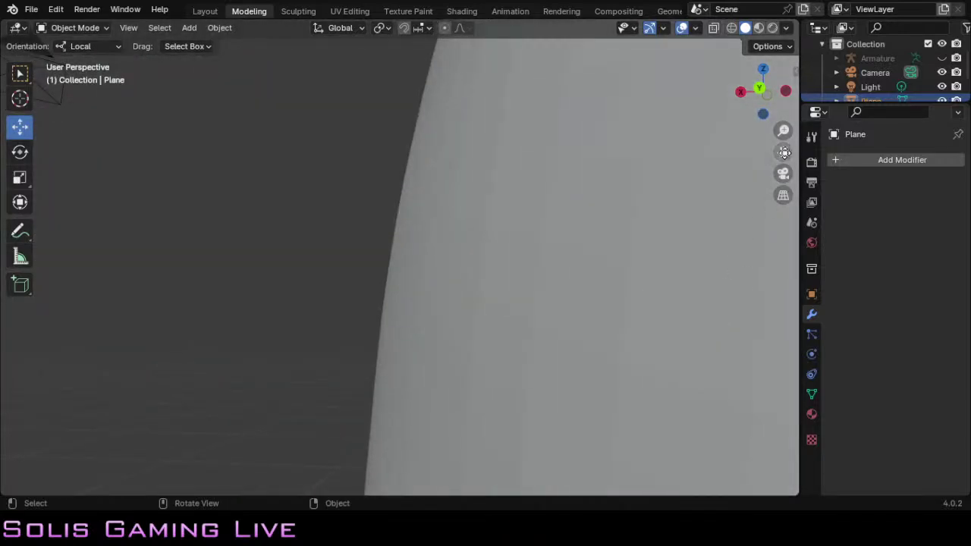
mouse_move(784, 152)
mouse_down()
mouse_move(705, 146)
mouse_move(783, 151)
mouse_up()
mouse_move(767, 94)
mouse_down()
mouse_move(751, 94)
mouse_move(770, 97)
mouse_up()
scroll(770, 97, down, 7)
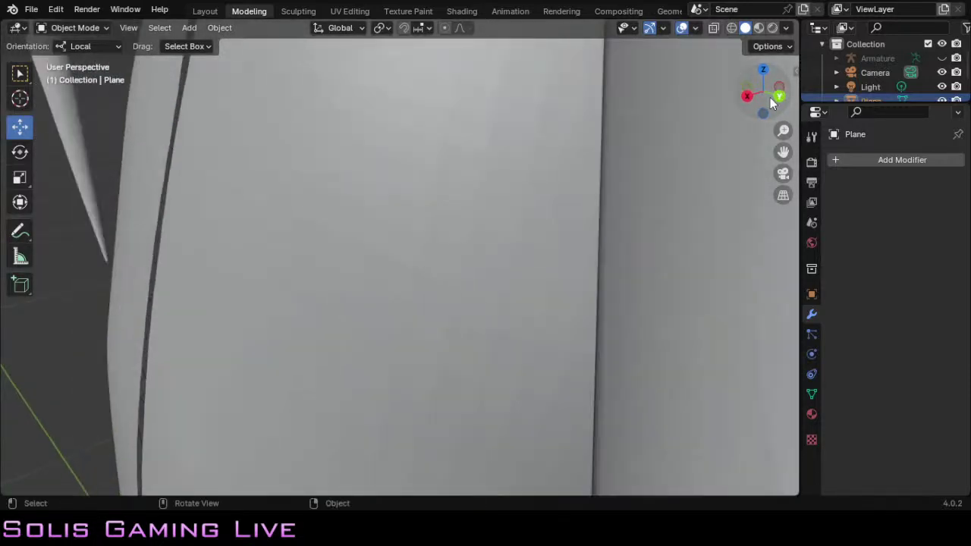
scroll(770, 97, down, 5)
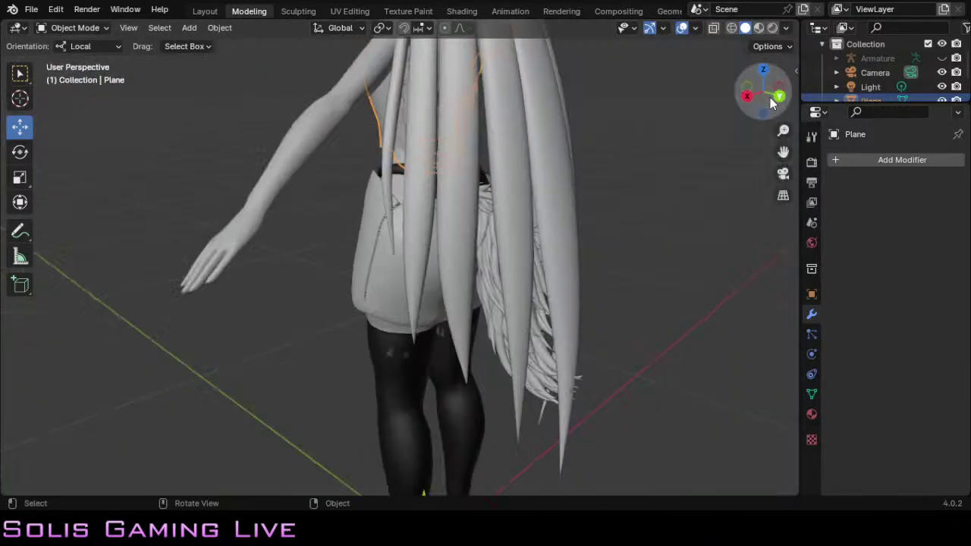
Step: Turn on X-ray and examine the skirt and the tail through the hair from behind and around the character
click(714, 28)
scroll(542, 259, up, 6)
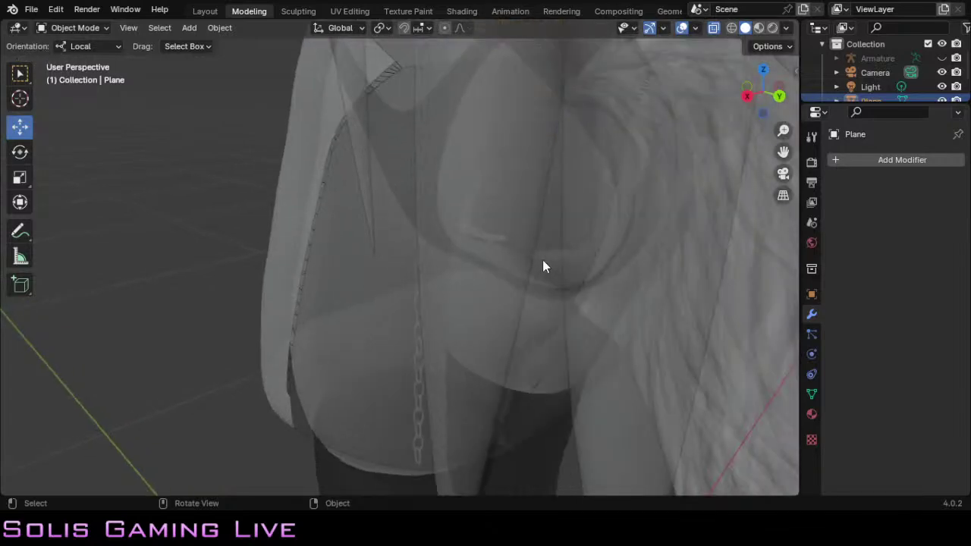
drag(781, 149, 697, 208)
scroll(696, 208, down, 3)
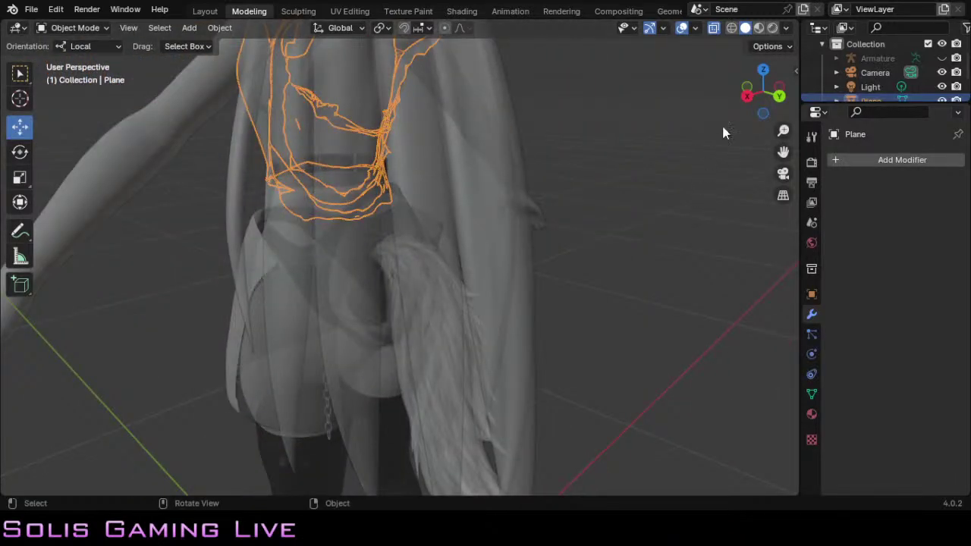
drag(763, 92, 638, 273)
middle_drag(637, 273, 383, 318)
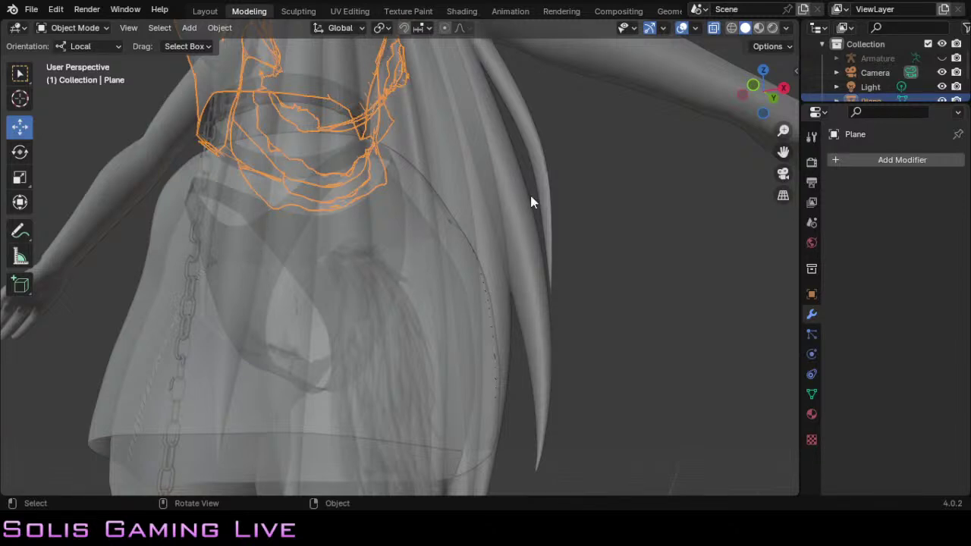
mouse_move(762, 91)
mouse_down()
mouse_move(717, 94)
mouse_move(766, 93)
mouse_up()
scroll(616, 202, down, 4)
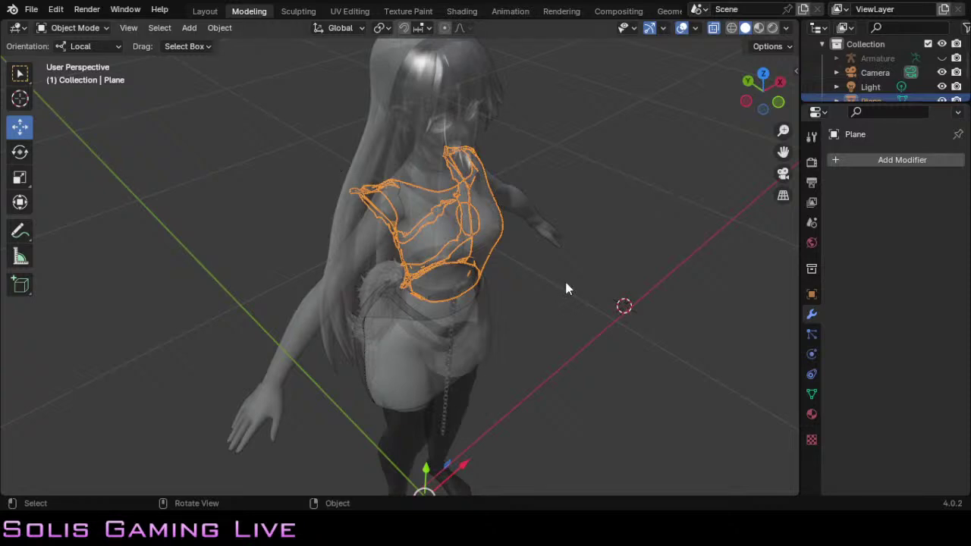
Step: Examine the see-through shirt's side edge, torn areas and waist hem against the skirt from the side and the front
scroll(565, 288, up, 2)
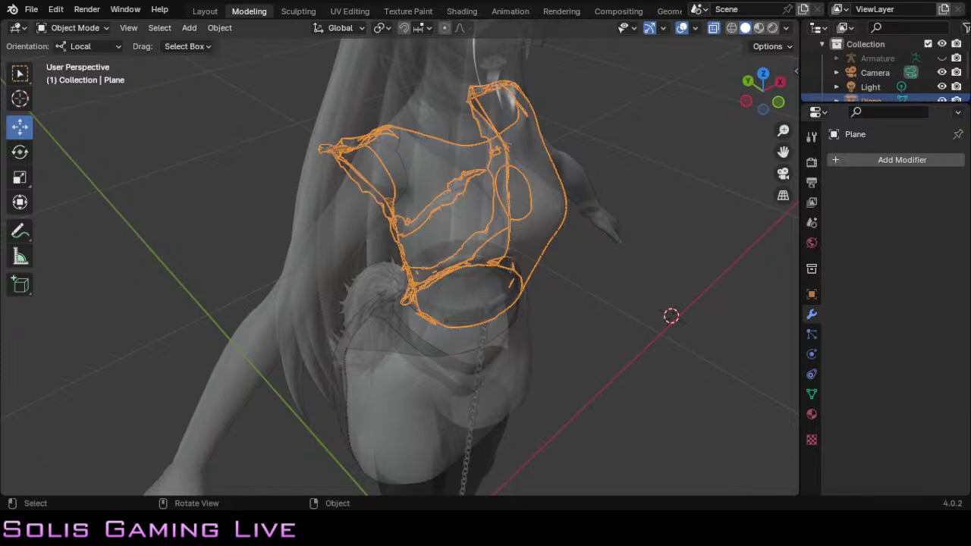
scroll(672, 316, up, 4)
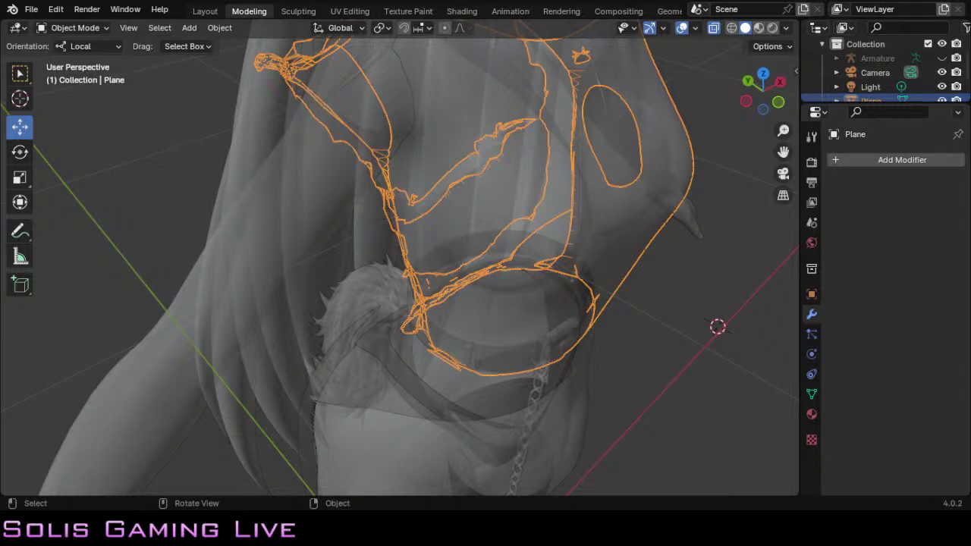
scroll(671, 315, down, 3)
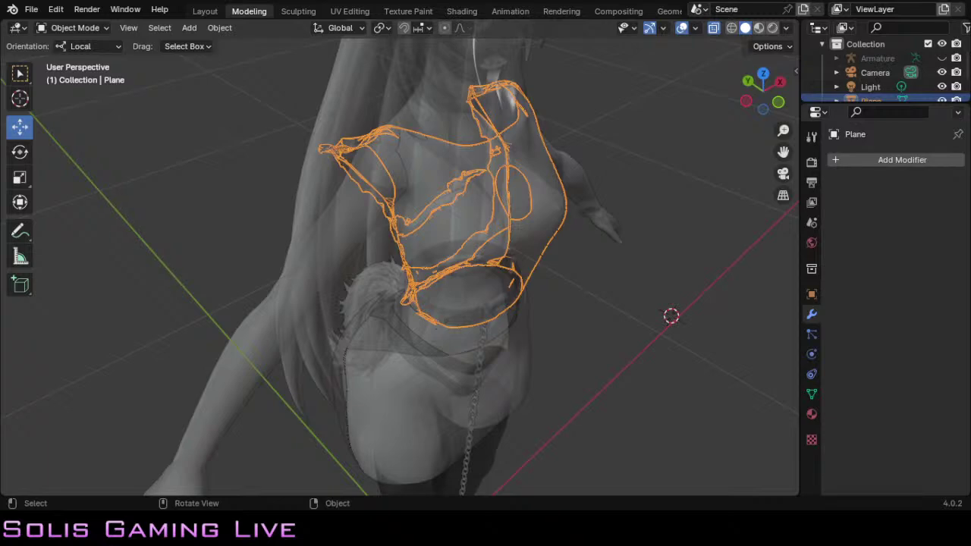
middle_drag(671, 316, 748, 369)
drag(764, 101, 709, 101)
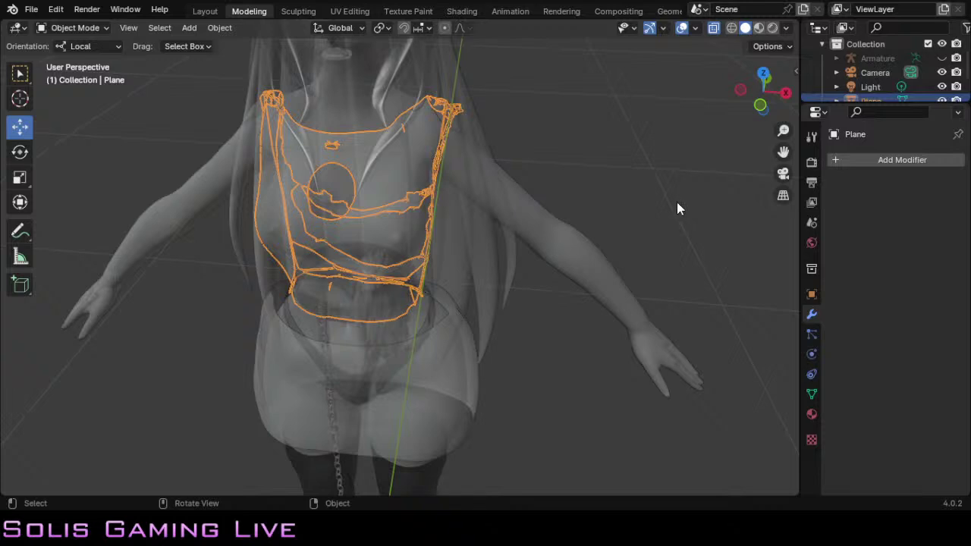
scroll(677, 202, up, 5)
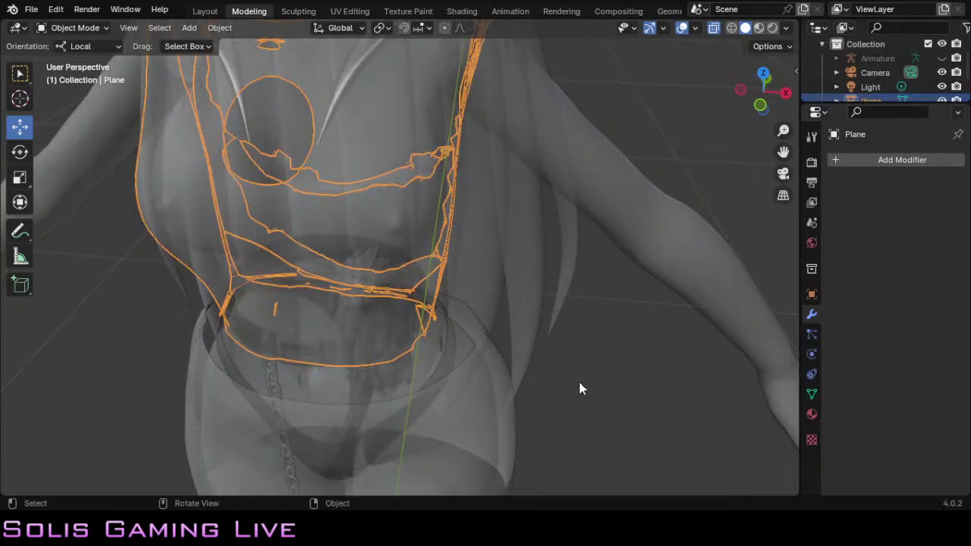
scroll(579, 384, down, 3)
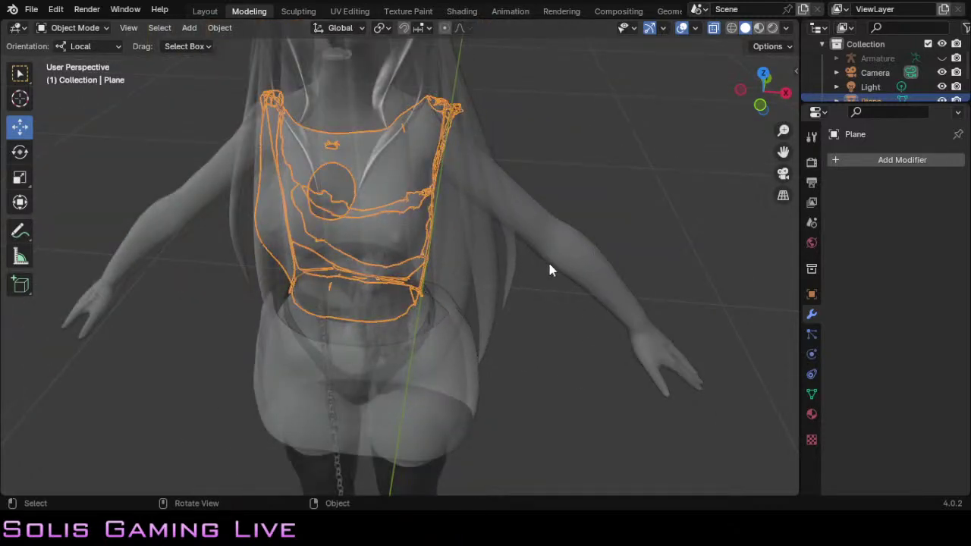
scroll(546, 270, up, 2)
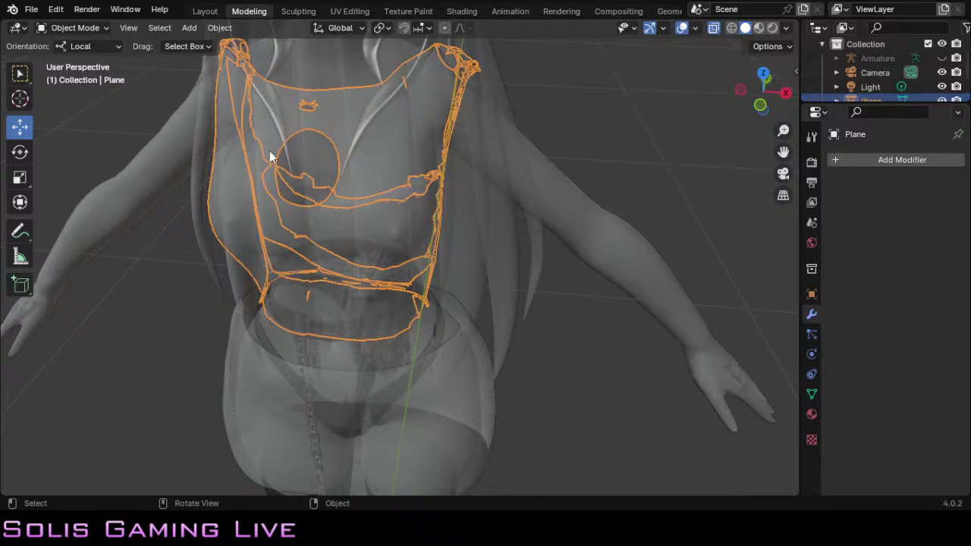
scroll(577, 281, down, 4)
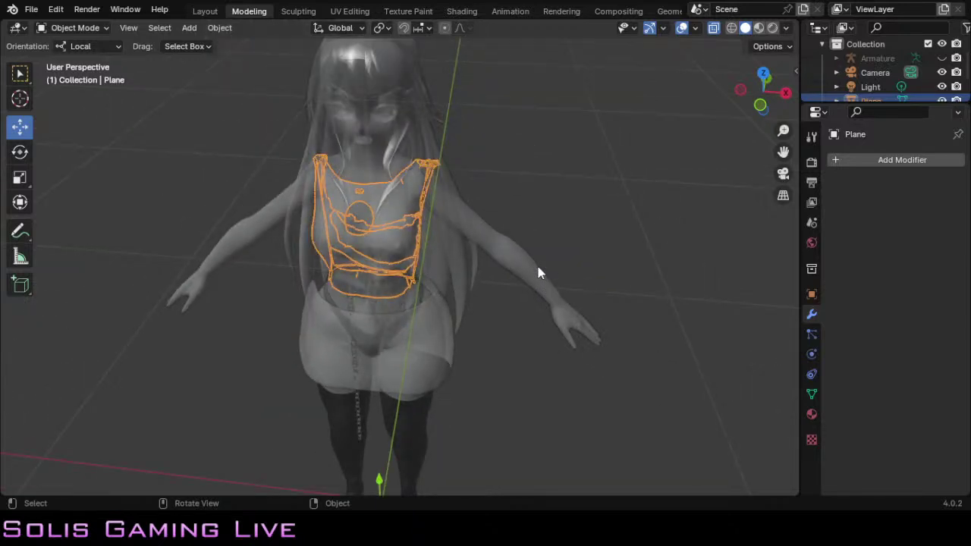
scroll(538, 273, up, 3)
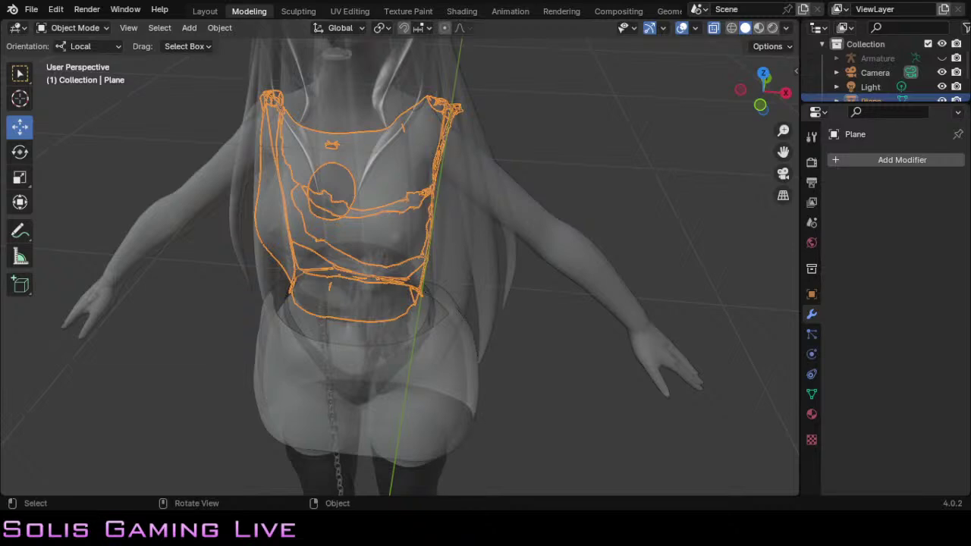
scroll(400, 265, down, 3)
Step: Put the shirt in Edit Mode and turn off X-ray to show its side mesh above the skirt's seam with solid surfaces
click(74, 28)
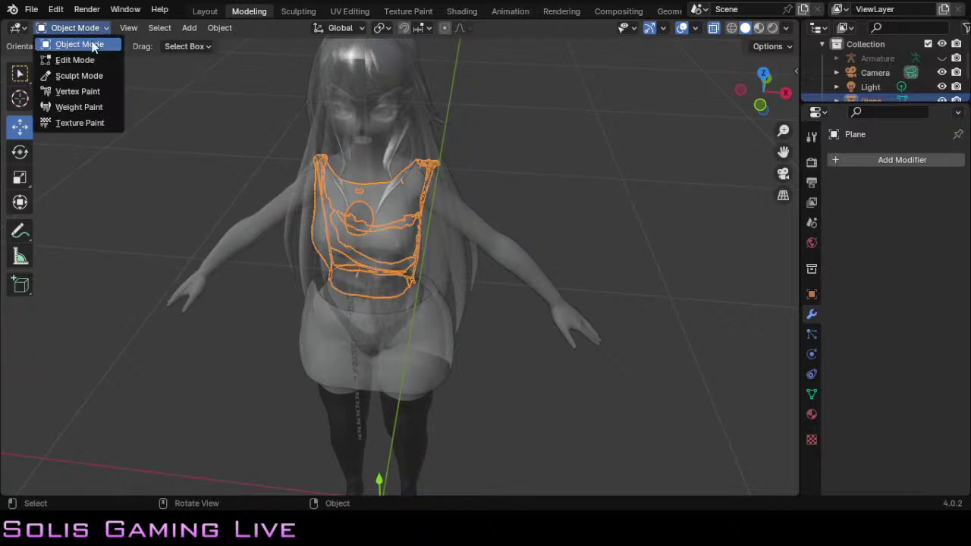
click(67, 58)
scroll(548, 271, up, 8)
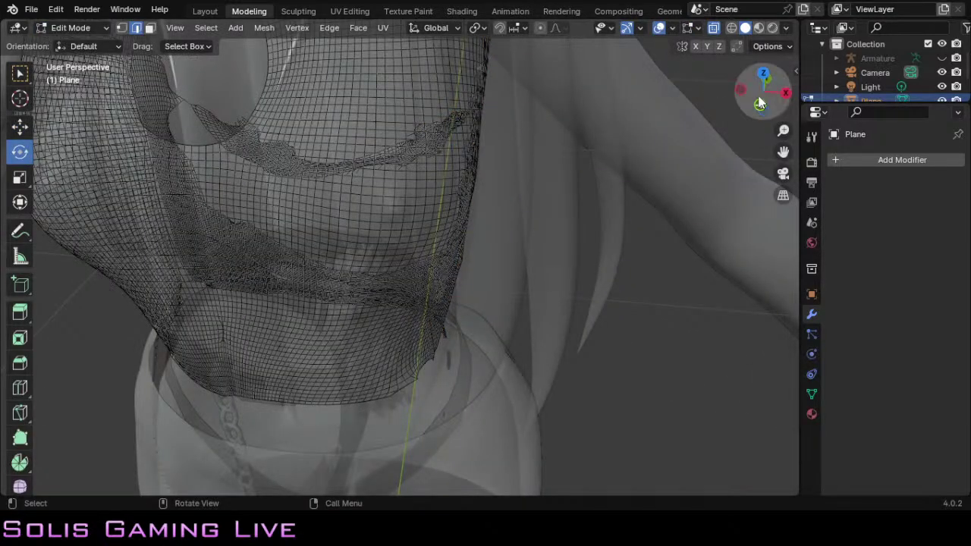
drag(759, 103, 483, 65)
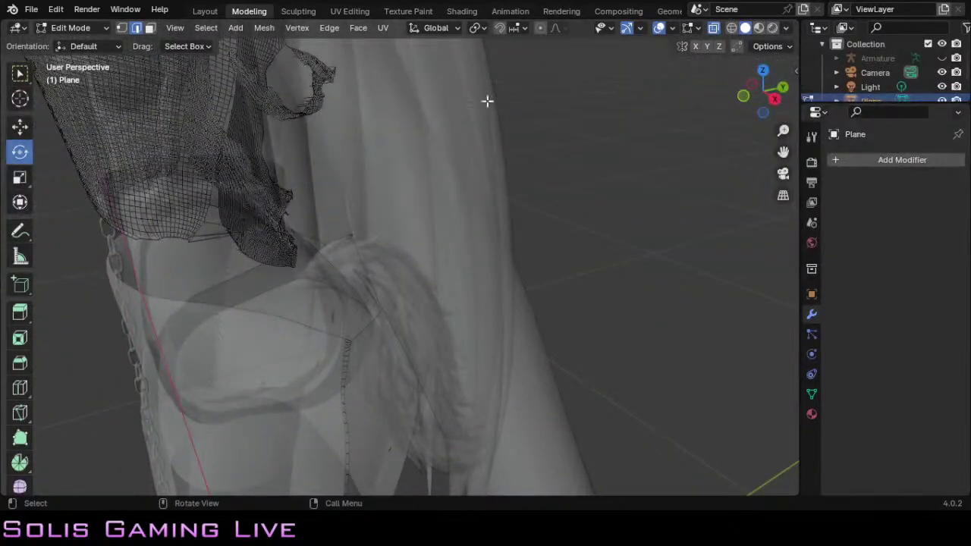
click(713, 30)
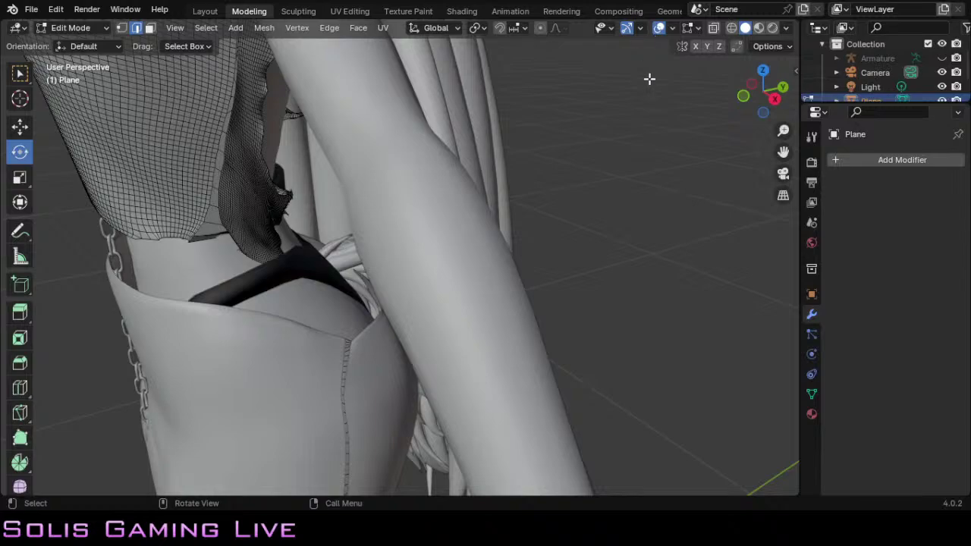
Step: Examine the torn lower edge of the top and the waist area from several angles and distances
drag(774, 82, 738, 103)
scroll(442, 225, up, 5)
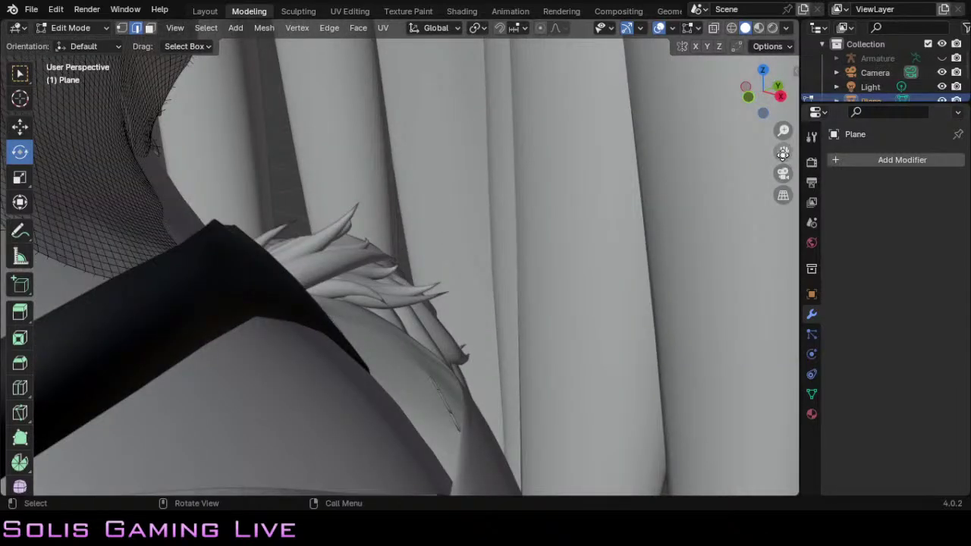
drag(783, 153, 913, 69)
scroll(490, 282, down, 10)
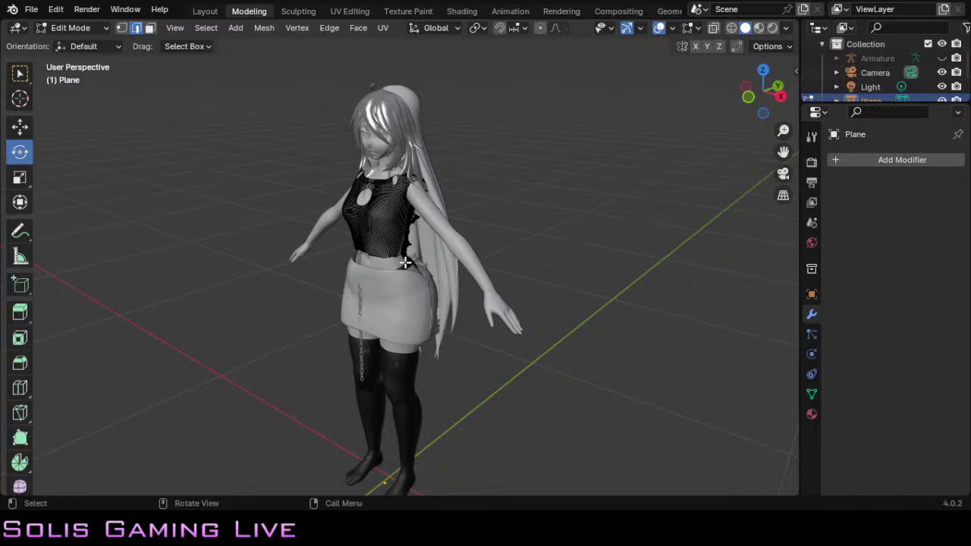
scroll(406, 263, up, 8)
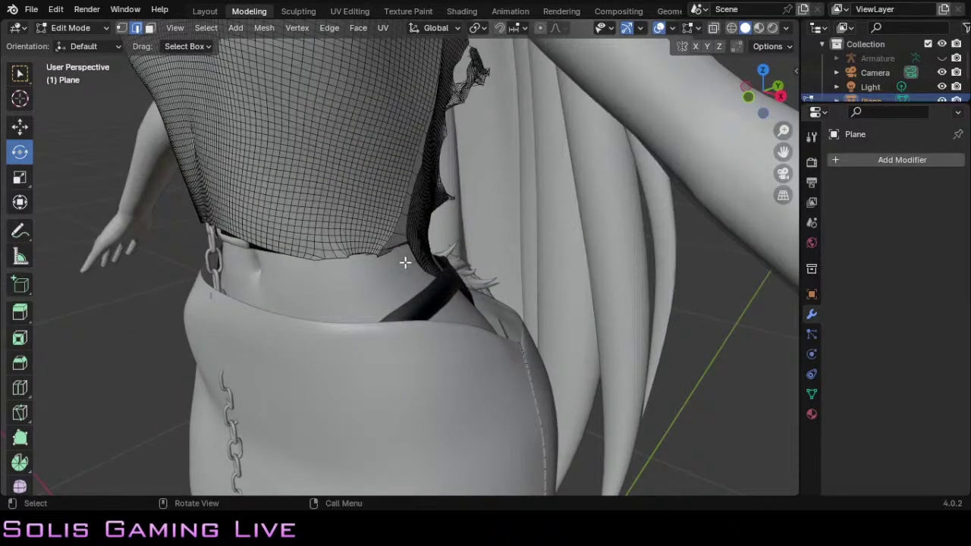
scroll(405, 262, down, 5)
scroll(408, 260, down, 3)
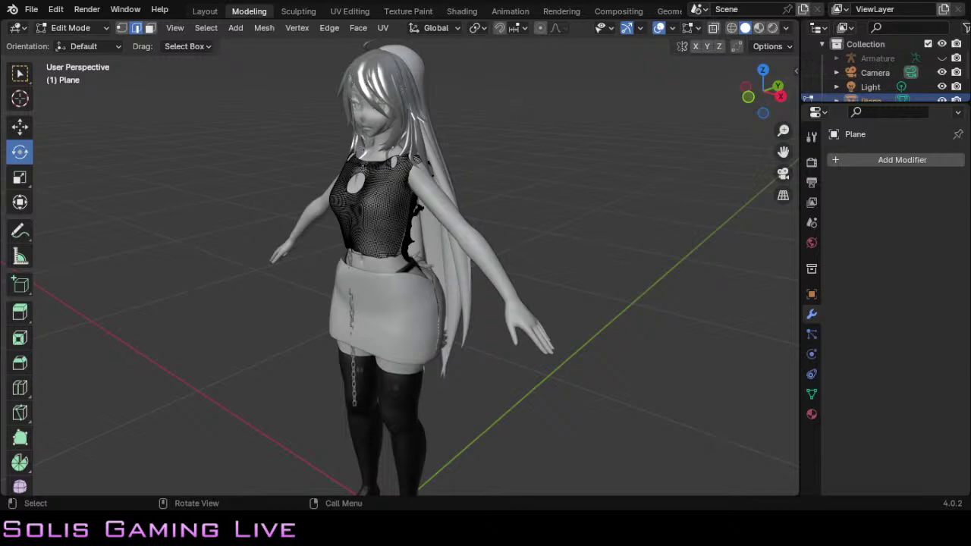
scroll(356, 292, up, 10)
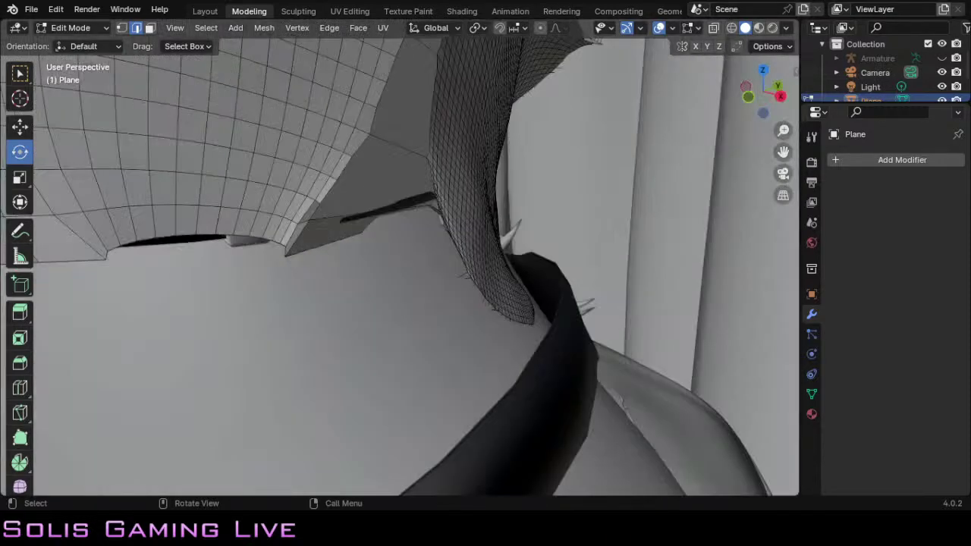
scroll(400, 267, up, 4)
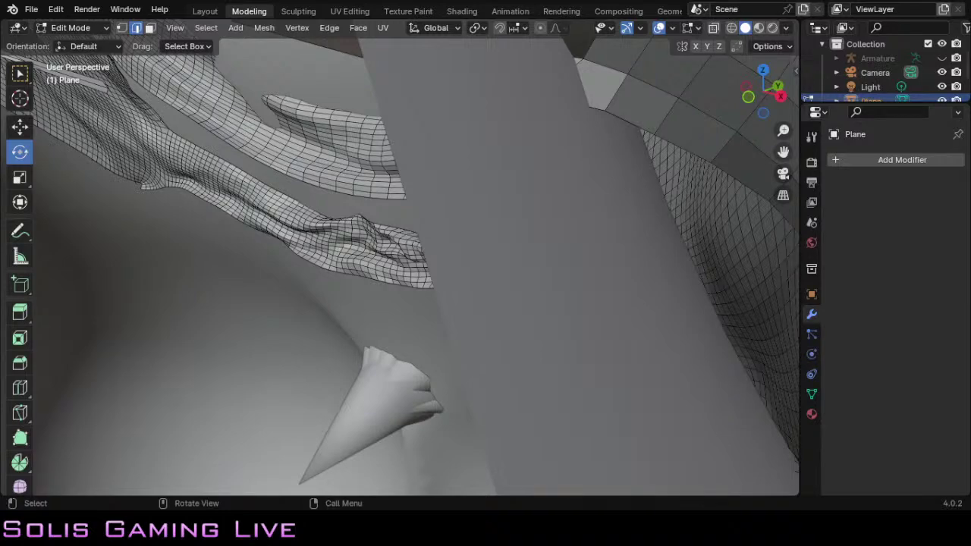
scroll(400, 267, down, 5)
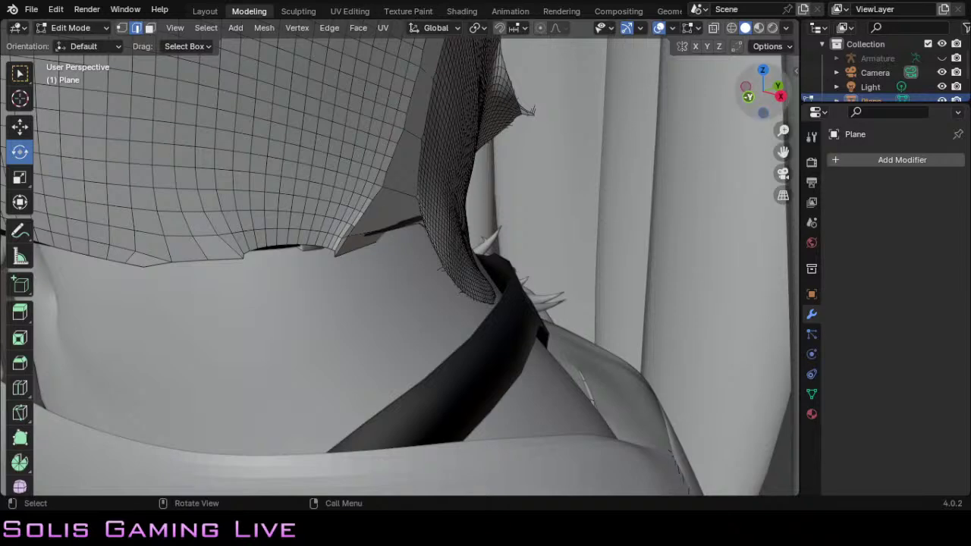
drag(763, 91, 659, 110)
scroll(357, 283, down, 8)
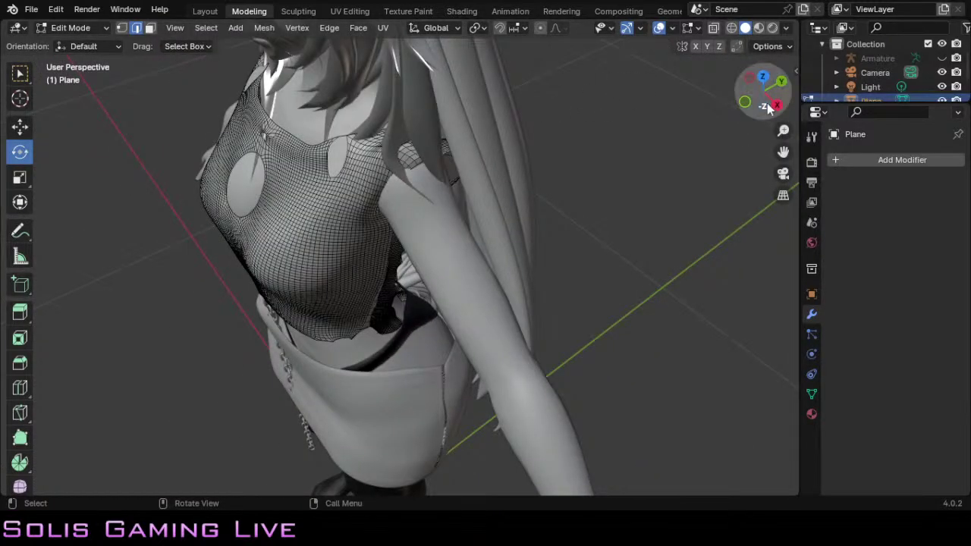
drag(772, 114, 756, 97)
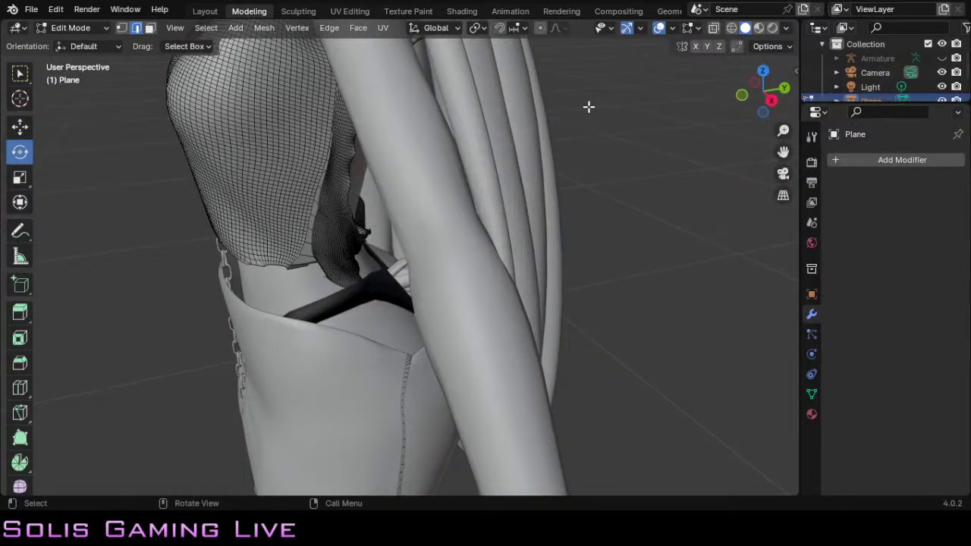
drag(783, 152, 783, 342)
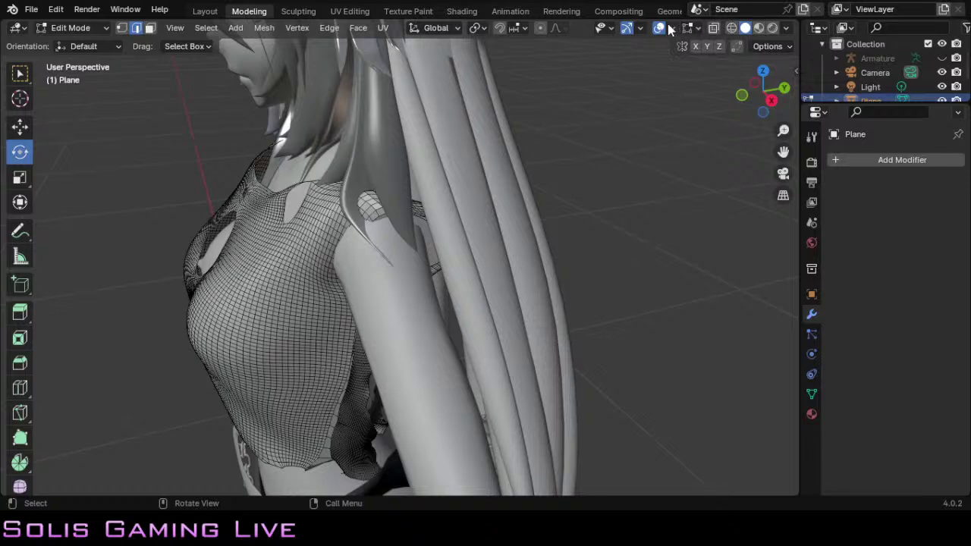
Step: Turn on X-ray display so the top's whole mesh can be inspected through the body and hair
click(713, 28)
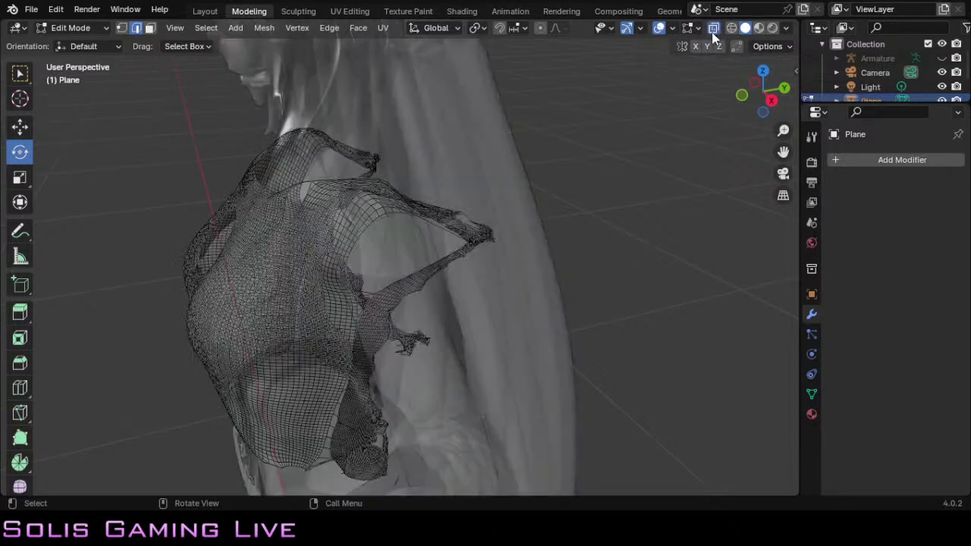
scroll(485, 220, up, 5)
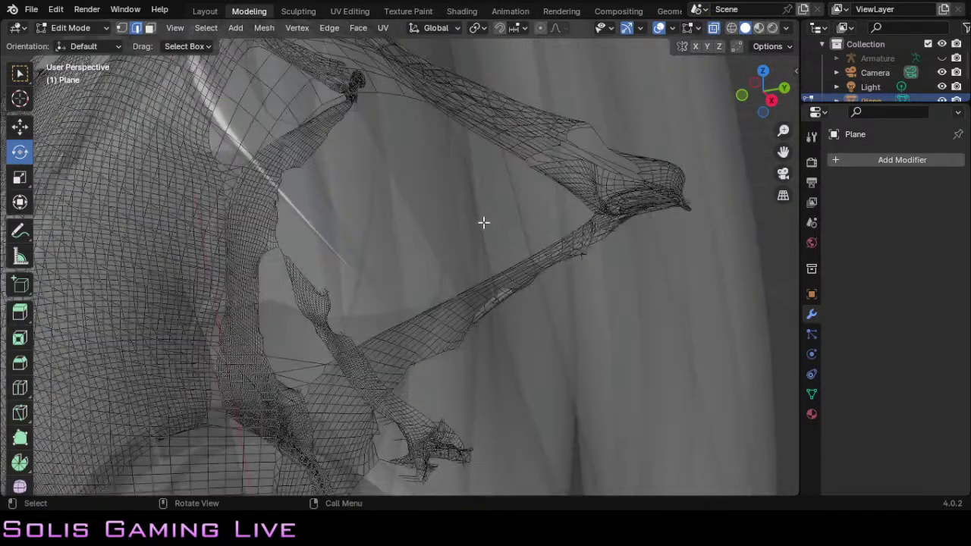
scroll(527, 258, down, 3)
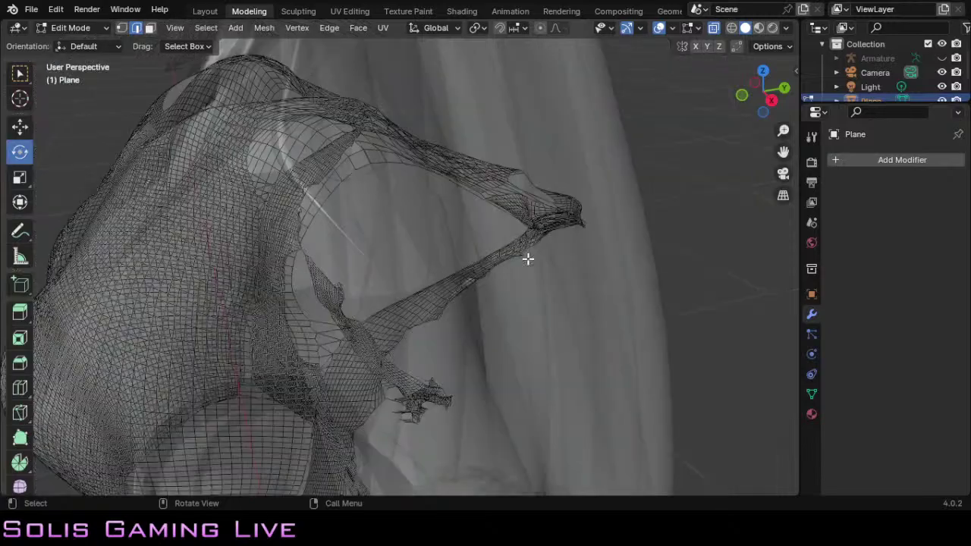
Step: Examine the top's mesh around the armhole, side opening and hanging strips from several angles
drag(763, 93, 724, 113)
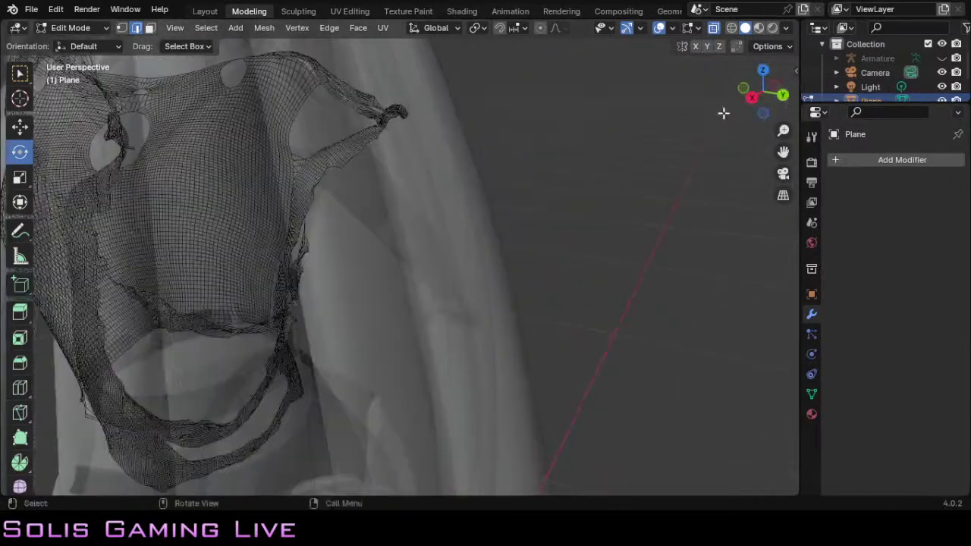
drag(786, 164, 762, 174)
scroll(596, 266, up, 4)
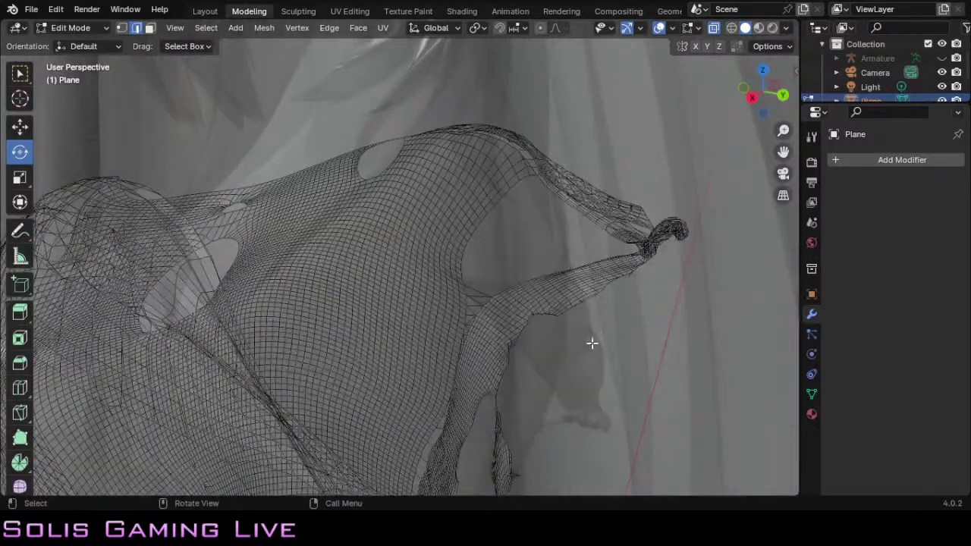
drag(785, 154, 766, 48)
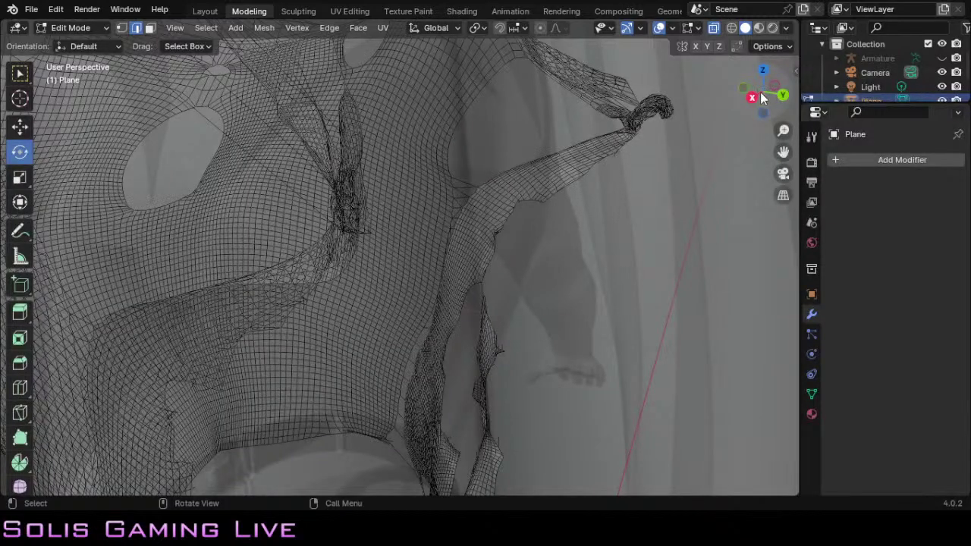
drag(763, 98, 721, 106)
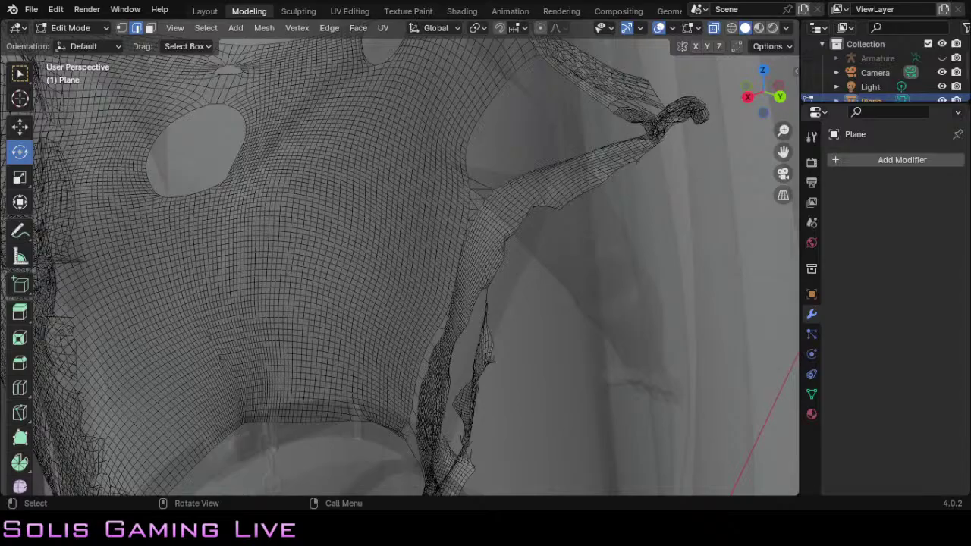
drag(783, 152, 896, 255)
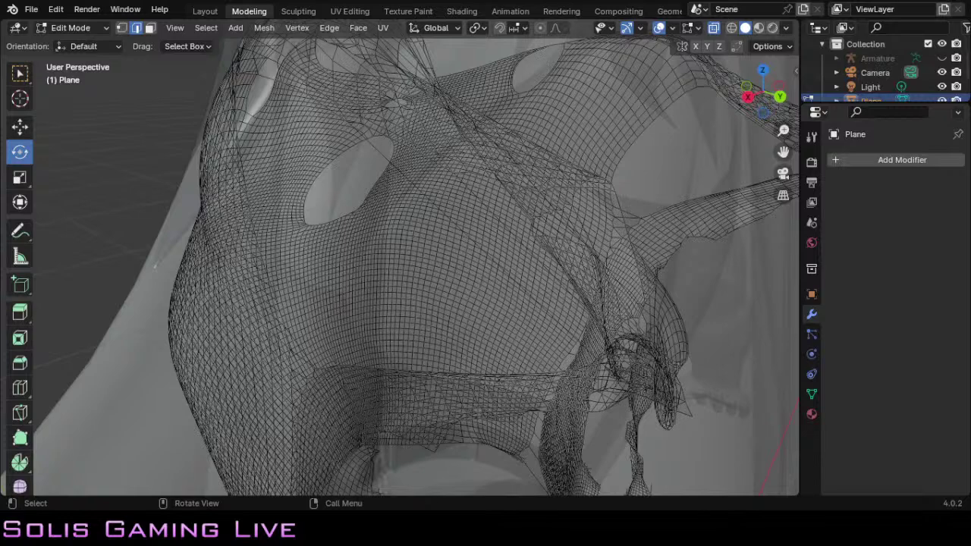
scroll(400, 267, up, 2)
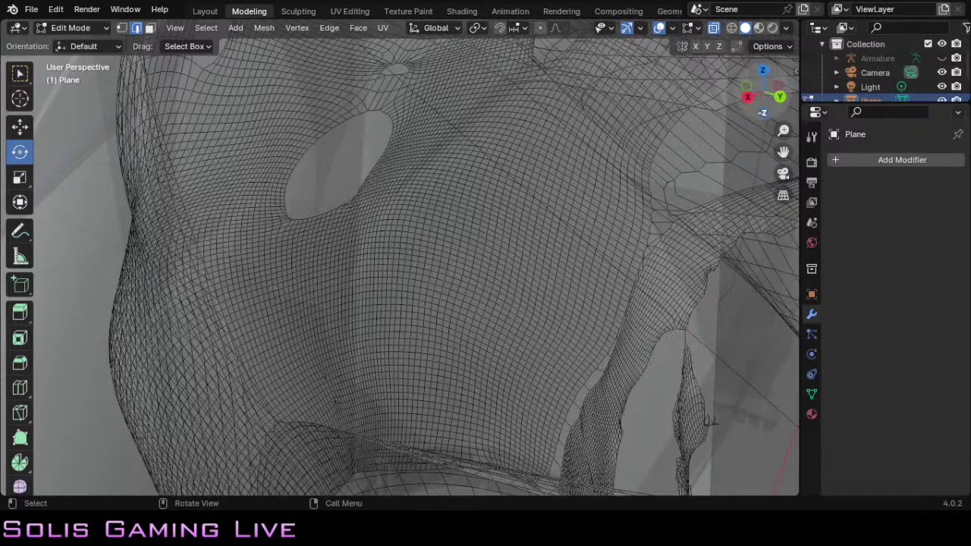
scroll(400, 267, down, 3)
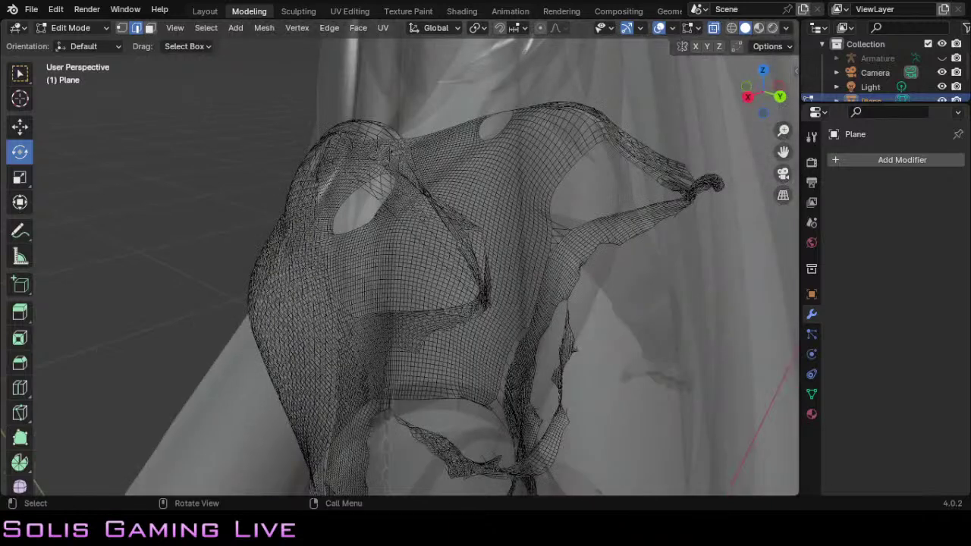
scroll(400, 267, up, 1)
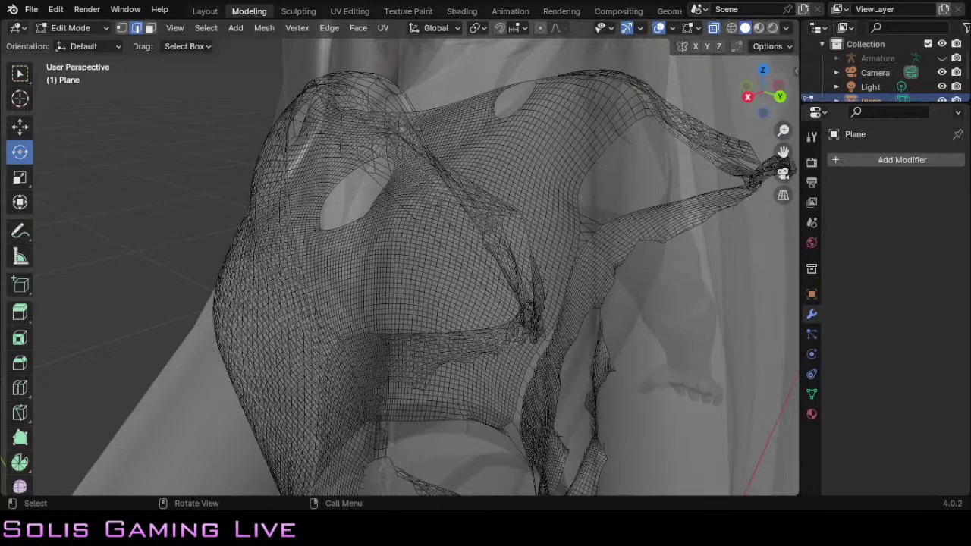
middle_drag(425, 273, 704, 213)
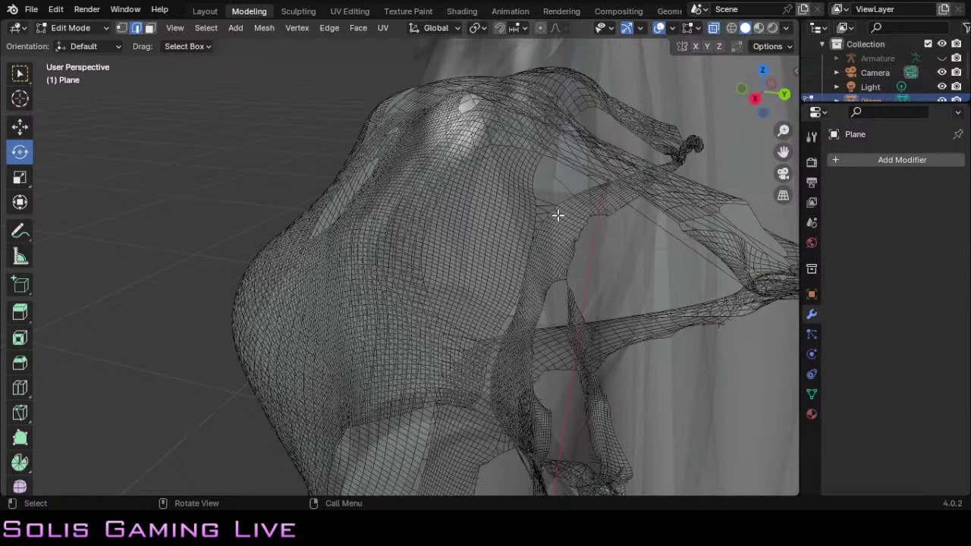
scroll(559, 219, up, 3)
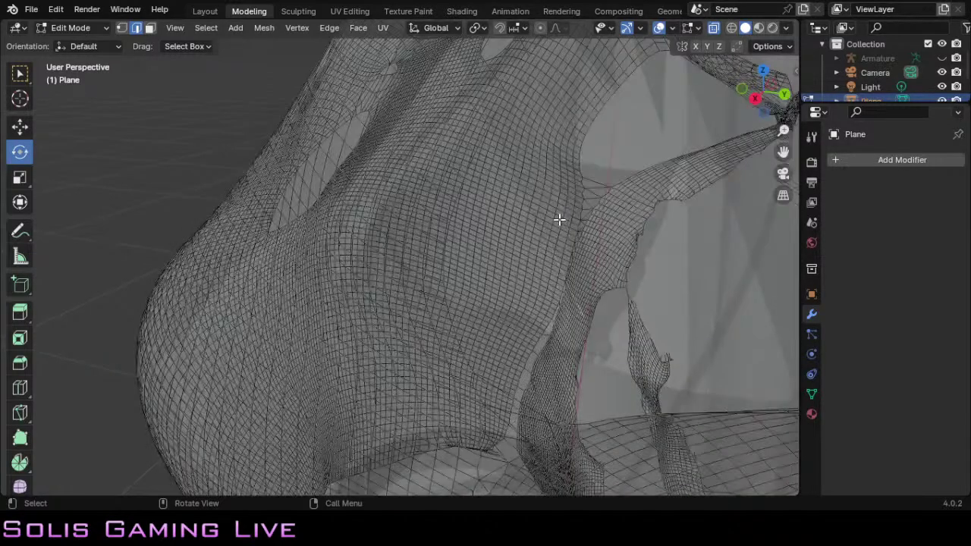
Step: Try to select the linked faces spanning the armhole and the gap between the front panel and side strip
key(ctrl+e)
drag(783, 151, 670, 190)
scroll(732, 233, up, 3)
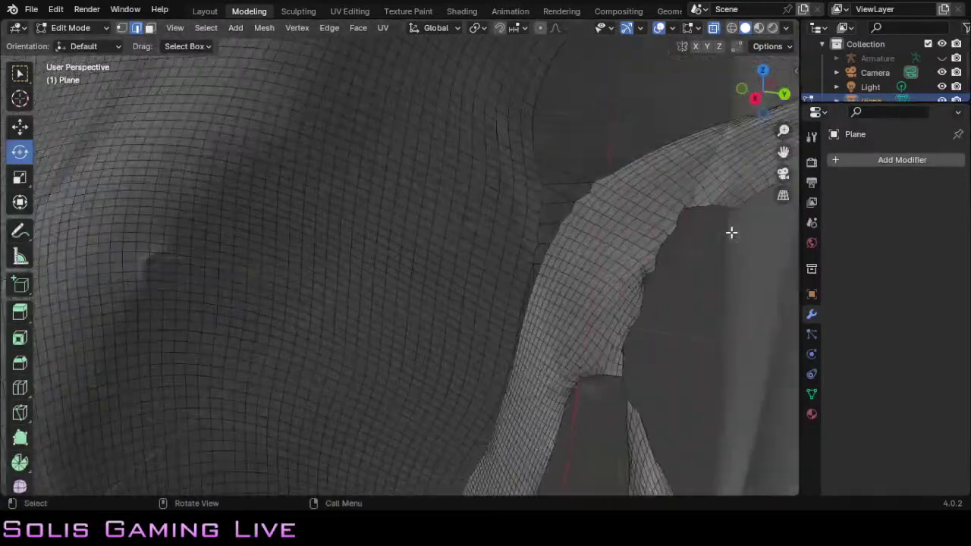
scroll(732, 232, up, 4)
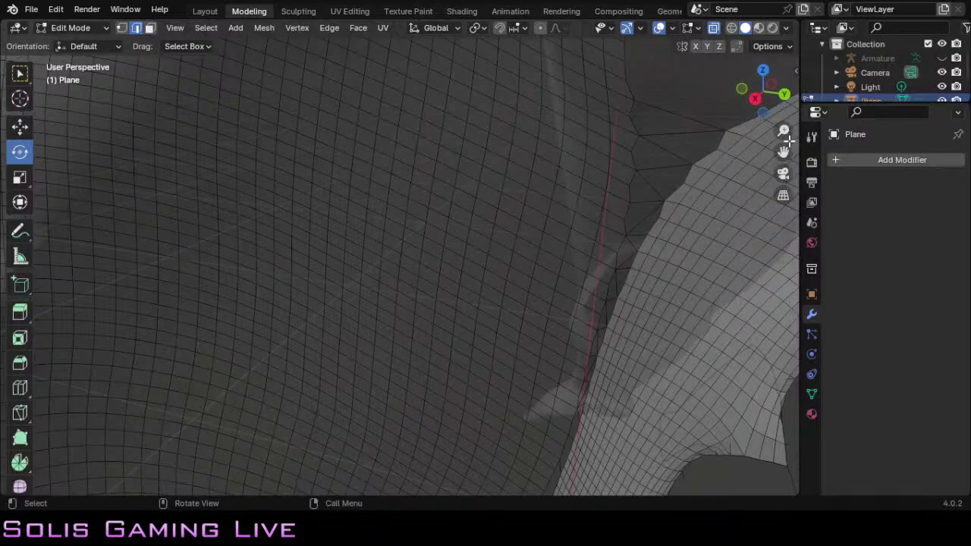
drag(767, 94, 730, 120)
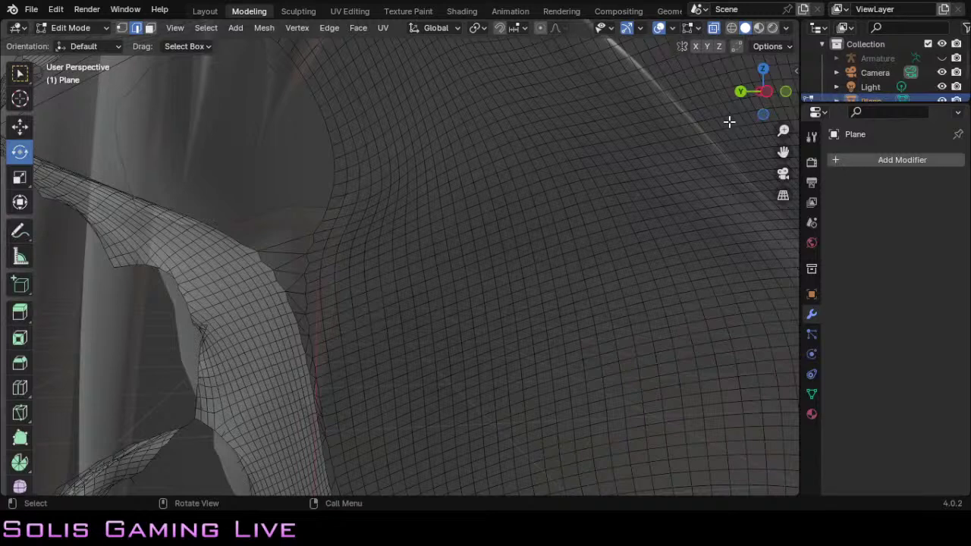
key(ctrl)
key(ctrl+l)
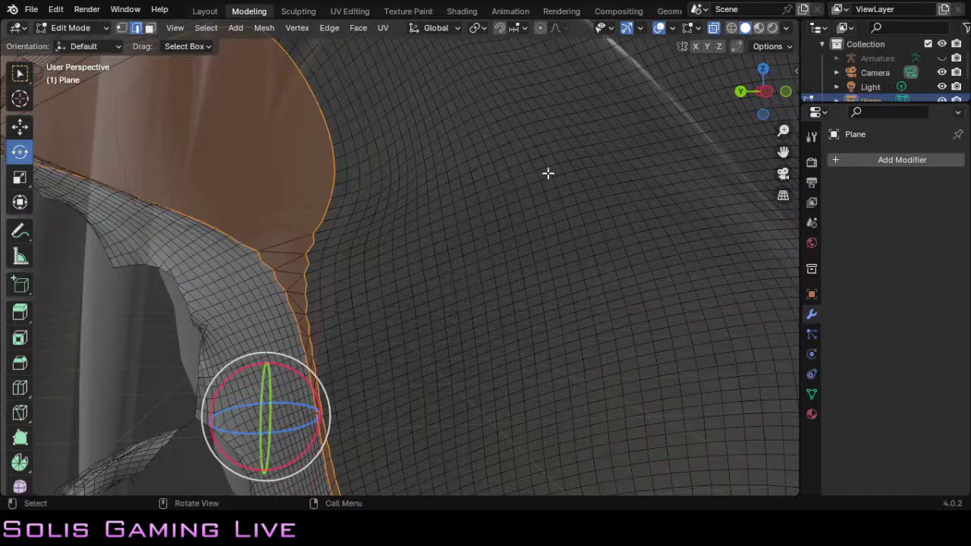
key(ctrl+e)
scroll(710, 177, down, 4)
scroll(710, 176, down, 3)
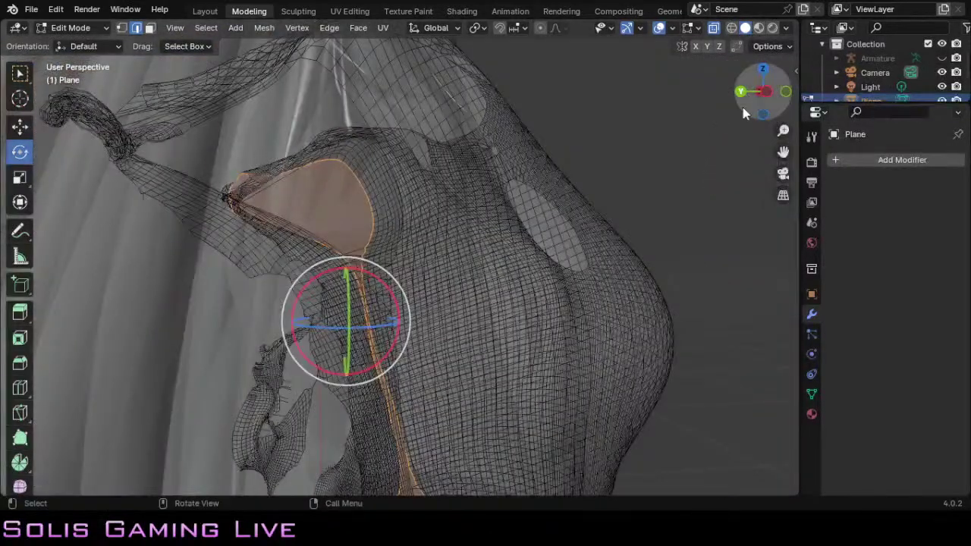
drag(762, 97, 747, 116)
Step: Select the run of zigzag edges bridging the front panel and the side strip below the armhole
scroll(441, 353, up, 9)
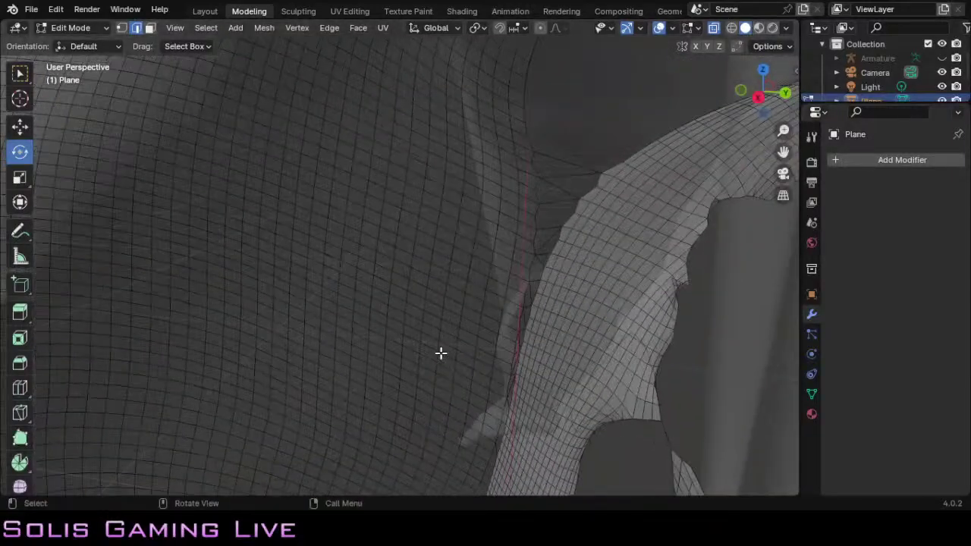
scroll(440, 353, up, 2)
scroll(441, 354, up, 1)
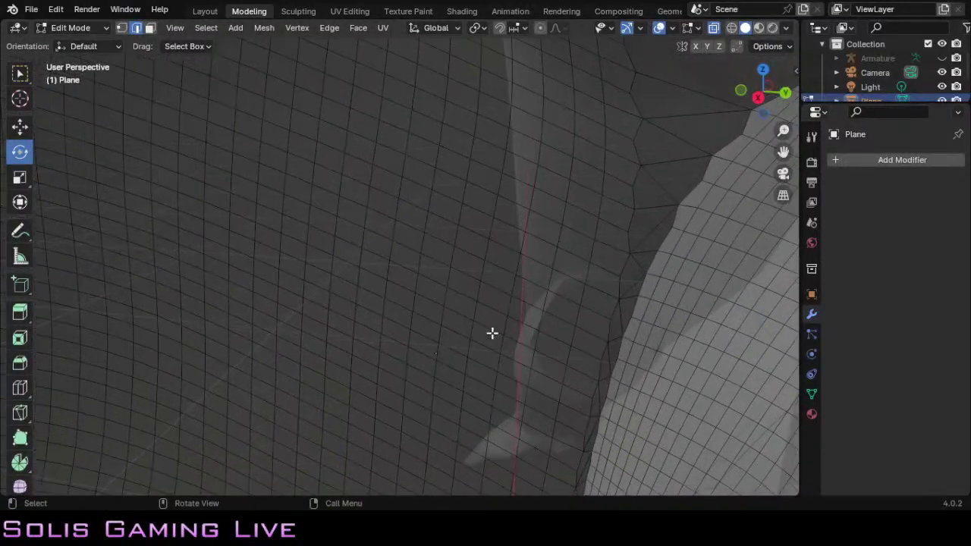
drag(783, 130, 784, 100)
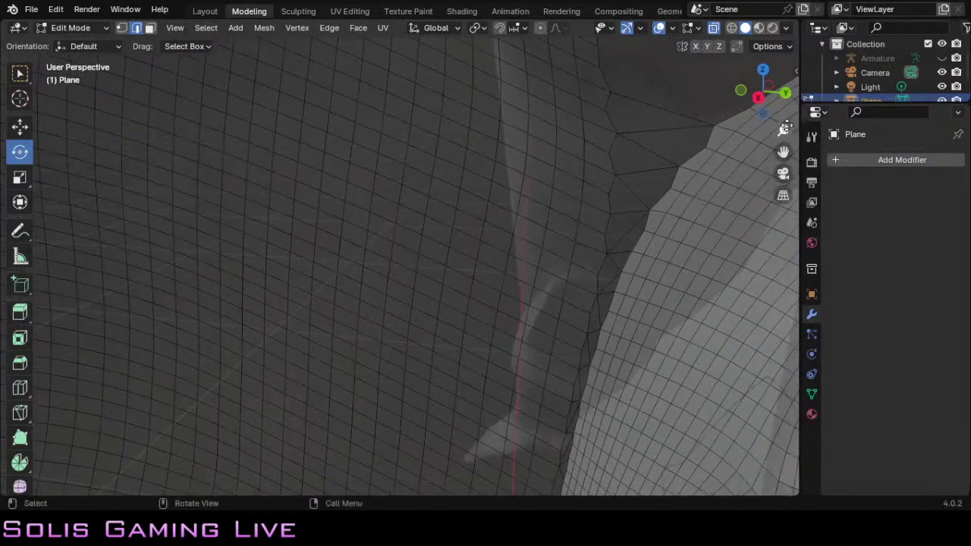
drag(783, 152, 524, 163)
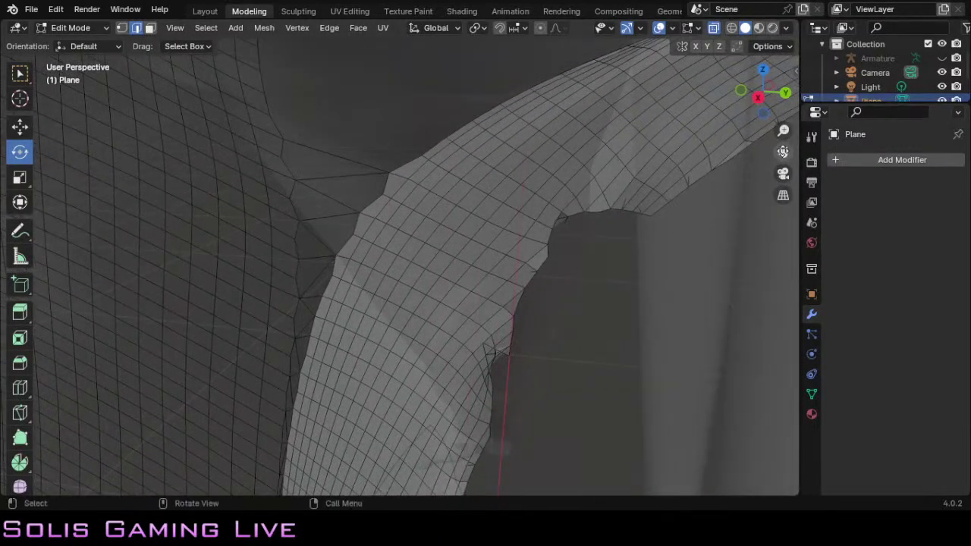
ctrl+click(351, 160)
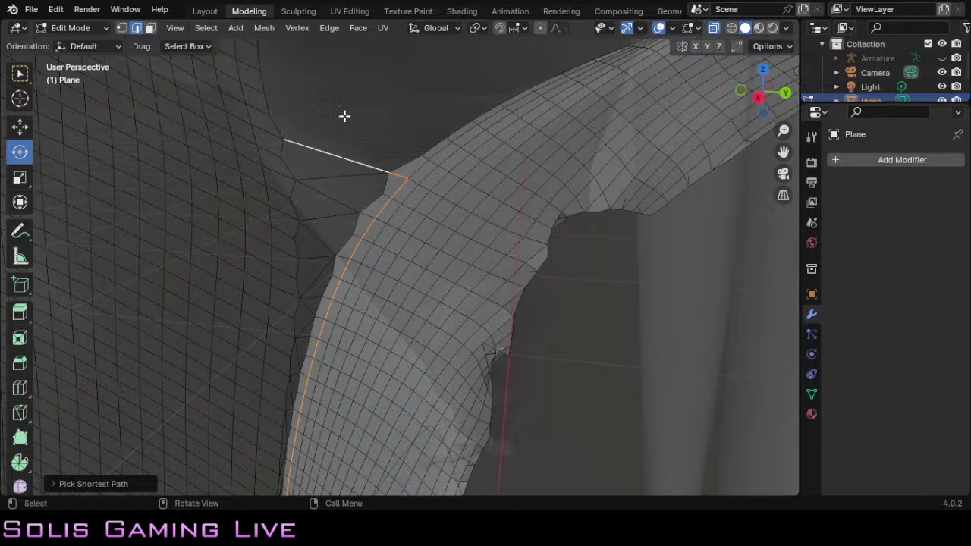
click(329, 143)
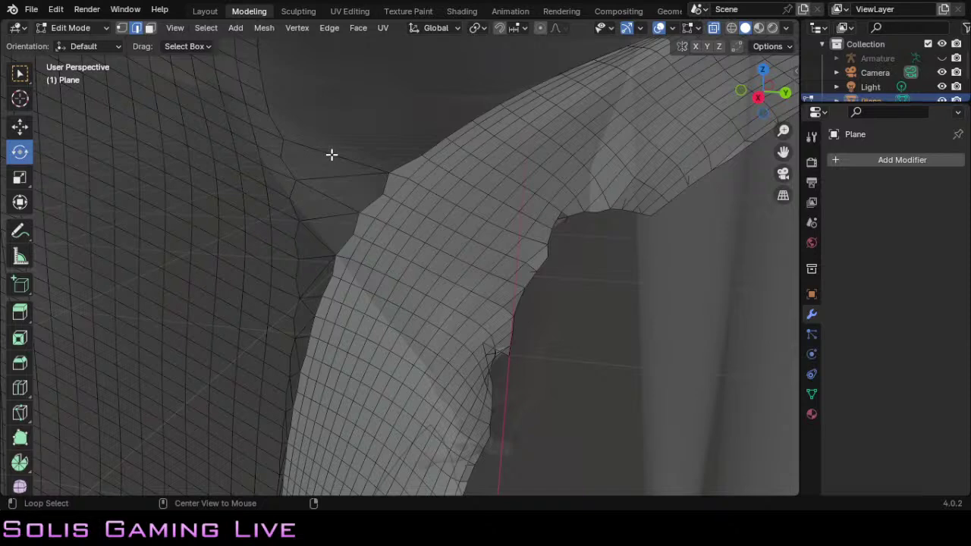
alt+click(331, 155)
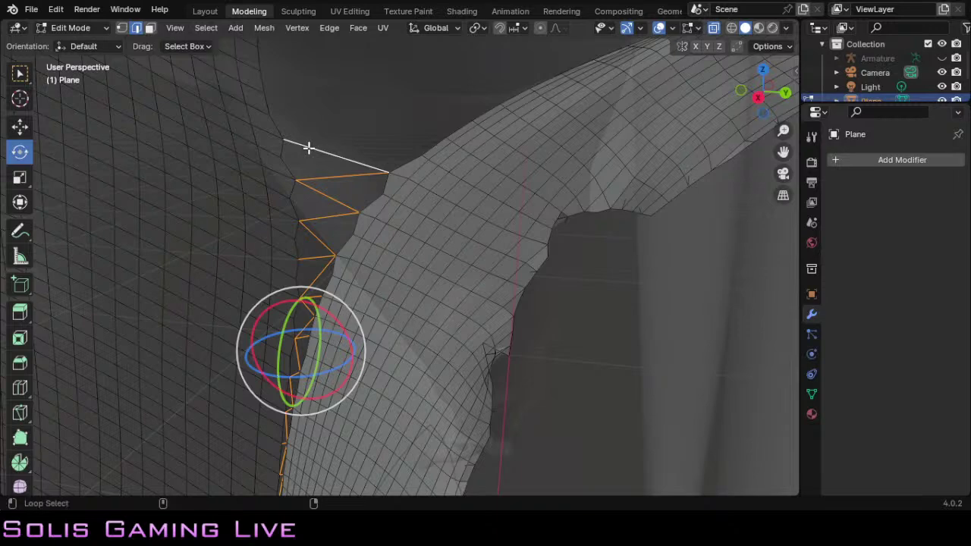
Step: Extend the zigzag edge selection with the front panel's border loop running up around the armhole
alt+shift+click(289, 167)
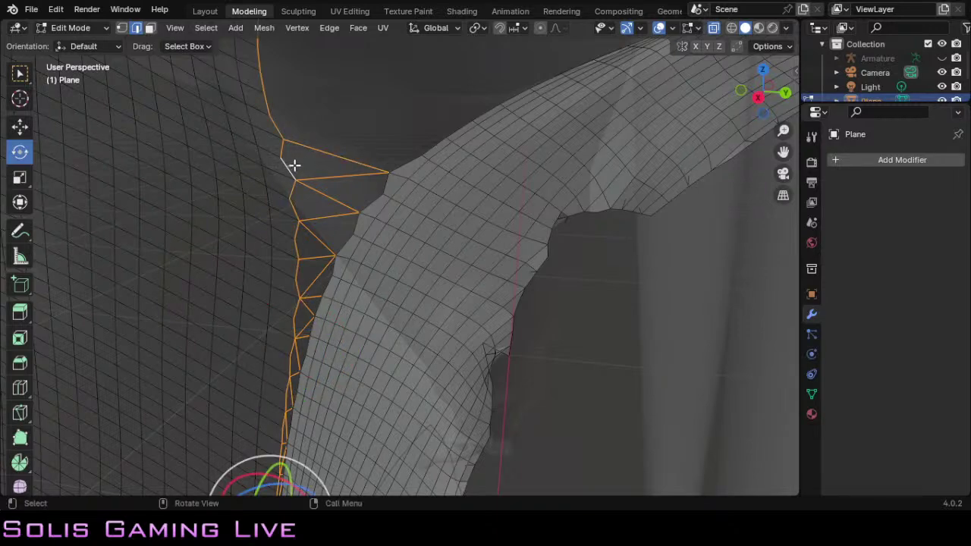
scroll(313, 158, down, 4)
scroll(313, 158, down, 6)
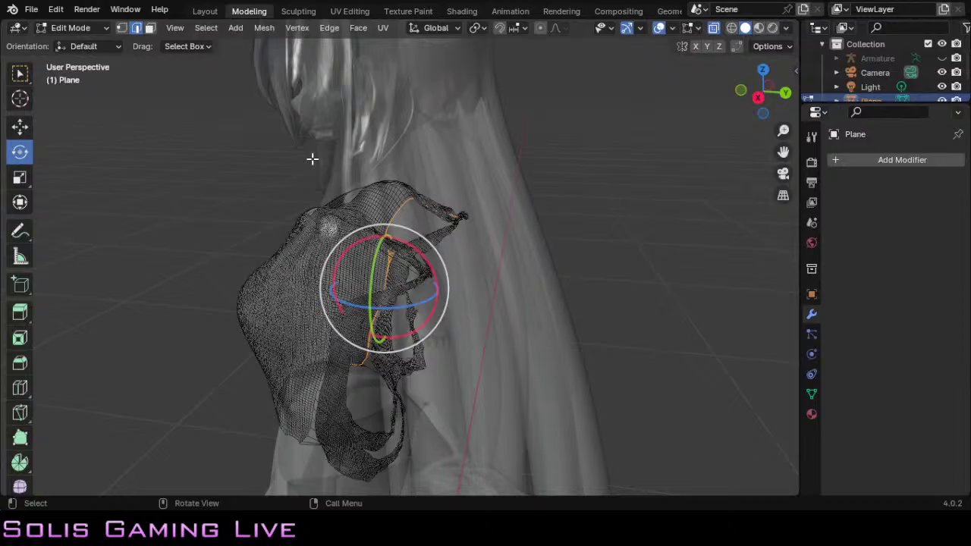
scroll(312, 157, up, 5)
scroll(312, 157, up, 3)
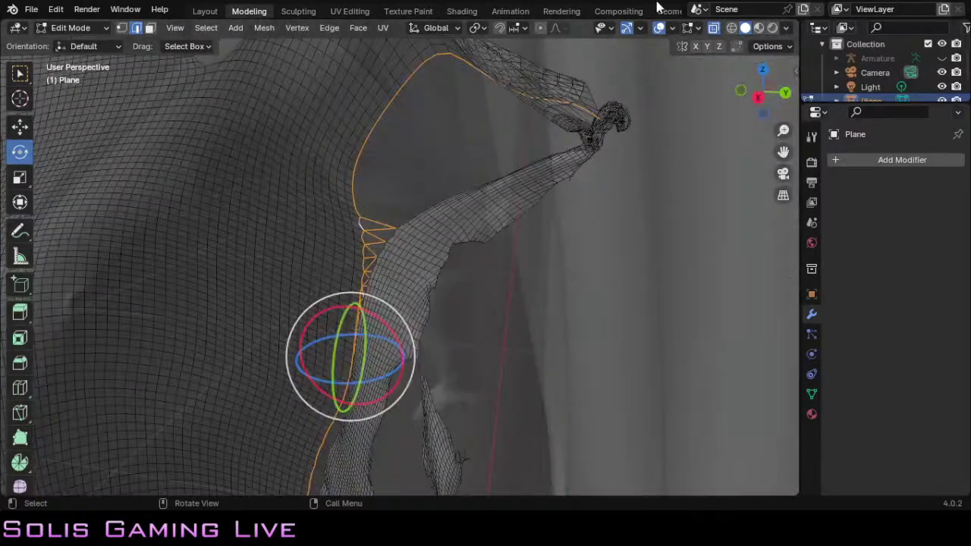
mouse_move(763, 104)
mouse_down()
mouse_move(953, 111)
mouse_move(968, 126)
mouse_move(935, 134)
mouse_move(921, 121)
mouse_move(927, 114)
mouse_move(935, 107)
mouse_move(941, 132)
mouse_move(965, 139)
mouse_move(922, 124)
mouse_move(937, 160)
mouse_move(764, 106)
mouse_up()
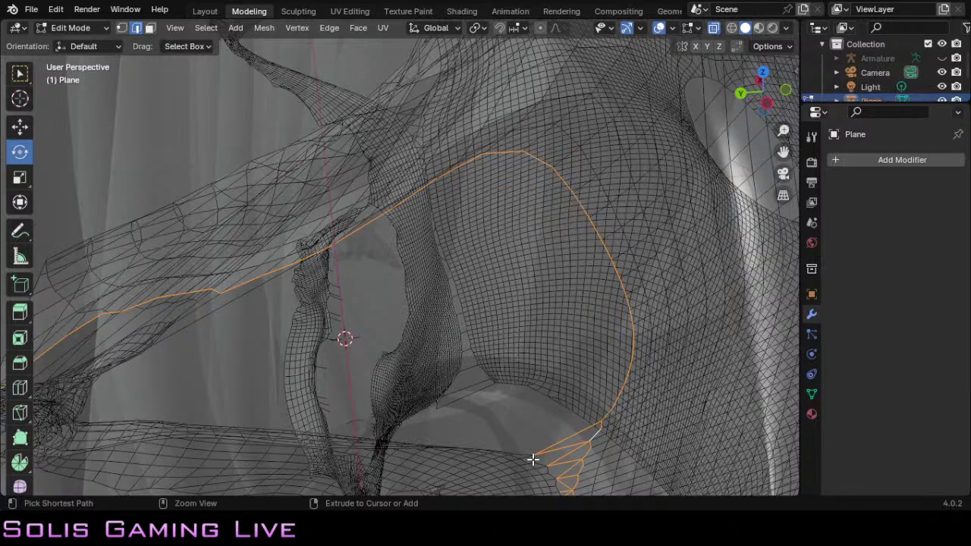
Step: Try edge-ring and shortest-path selections from the top zigzag edge, undoing and redoing the last selection
click(576, 416)
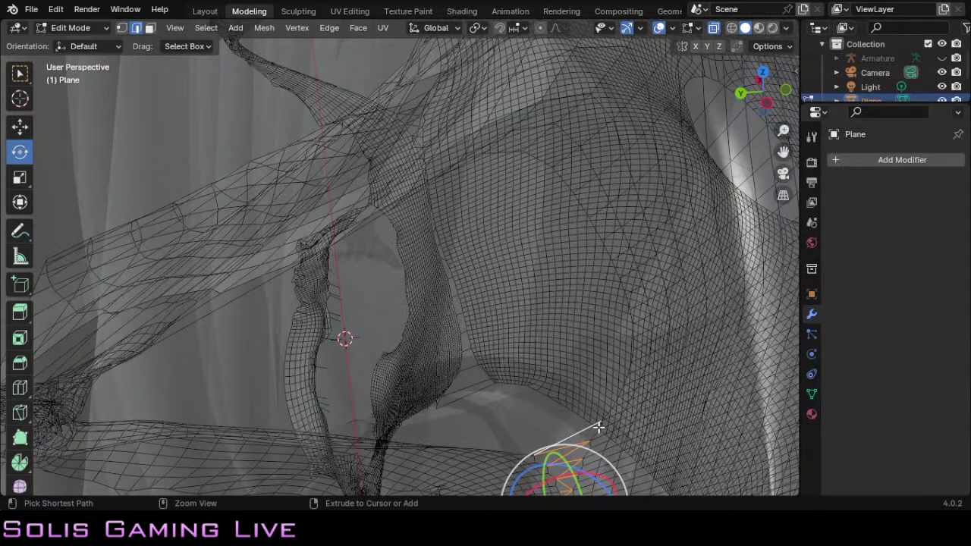
ctrl+alt+click(599, 427)
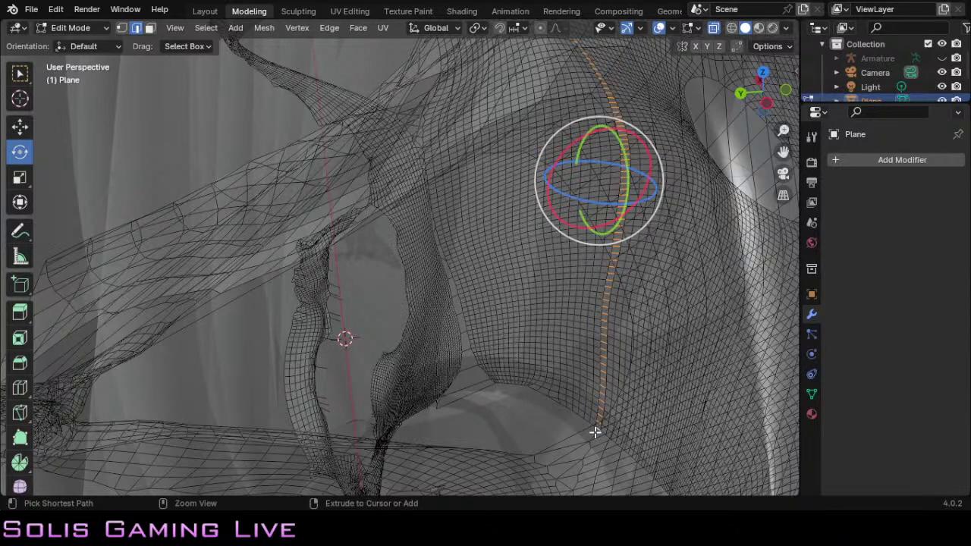
ctrl+click(595, 431)
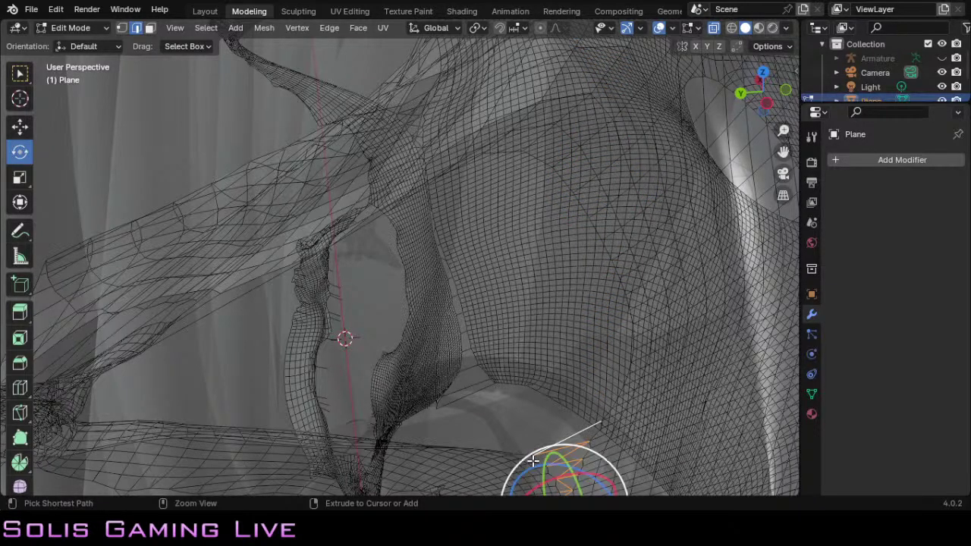
key(ctrl+z)
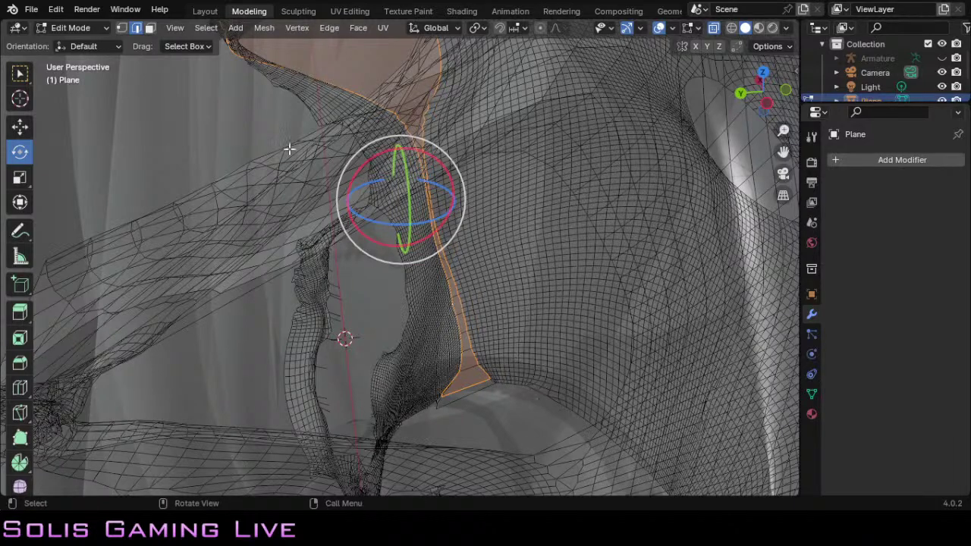
click(56, 9)
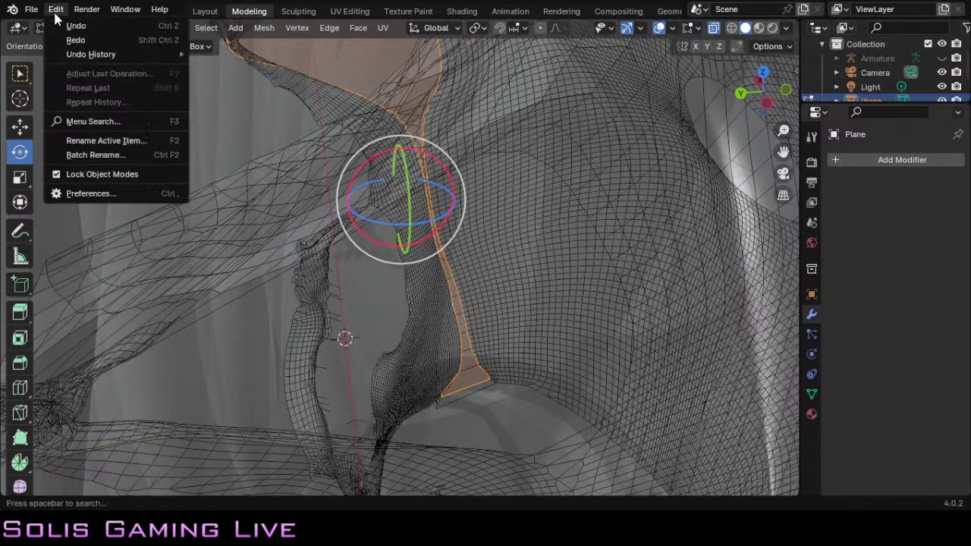
click(69, 41)
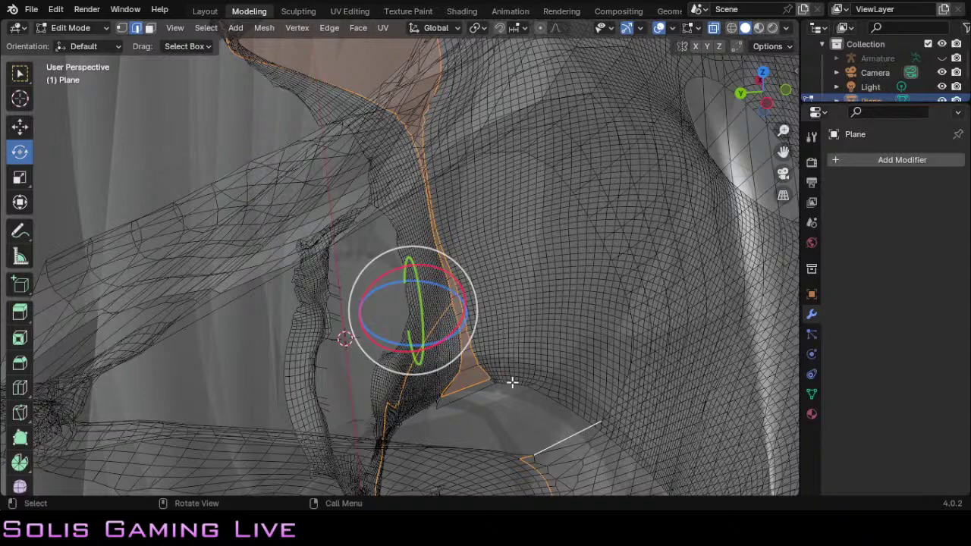
Step: Reselect only the zigzag edges bridging the front panel and the side strip below the armhole
scroll(503, 383, down, 3)
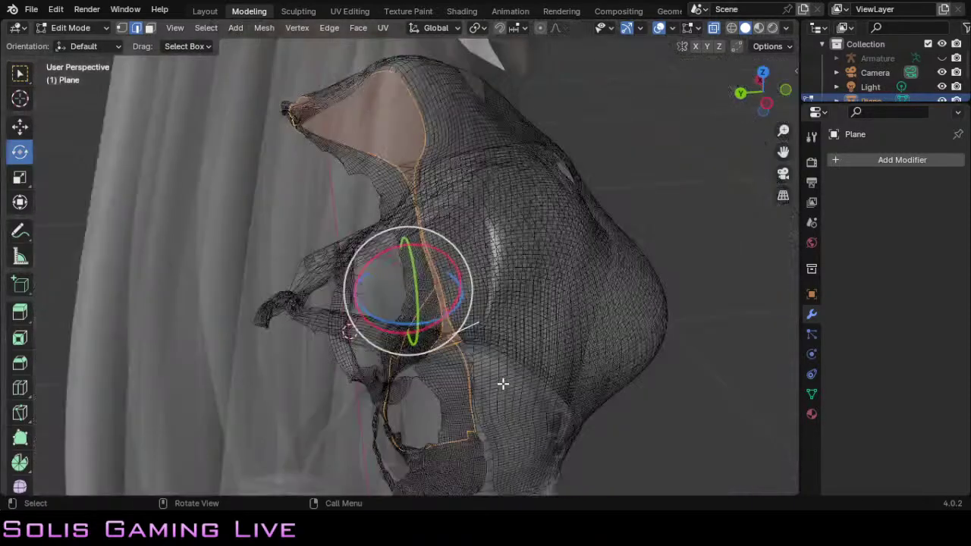
scroll(503, 384, down, 3)
scroll(503, 384, up, 8)
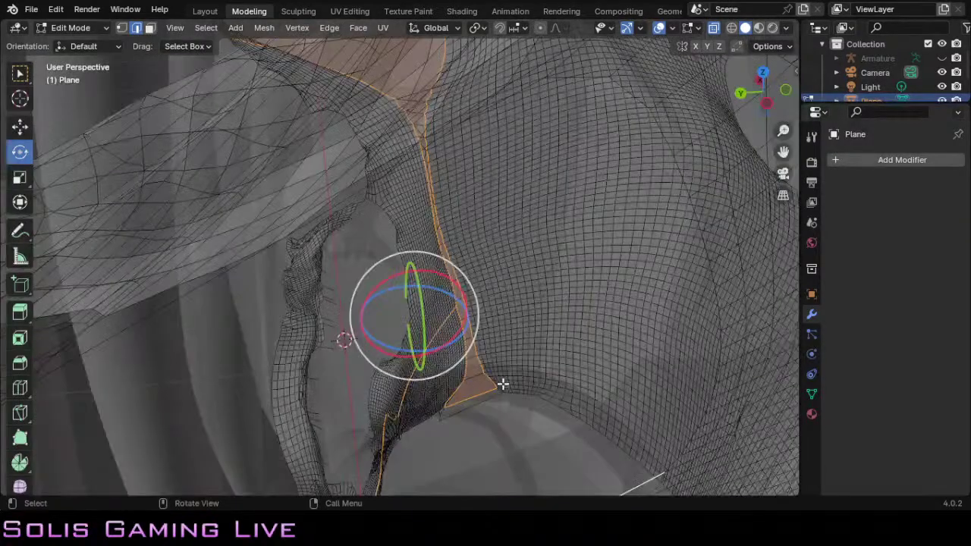
click(590, 454)
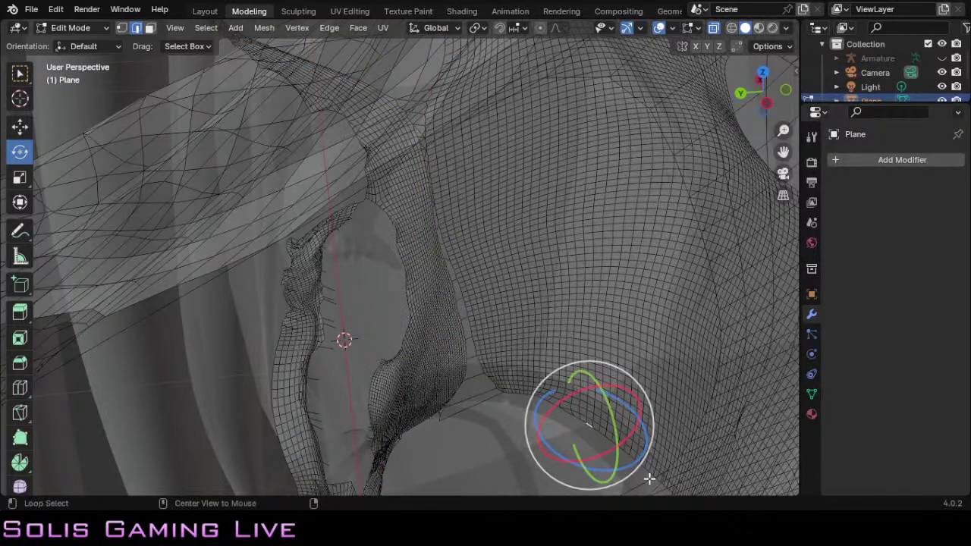
alt+click(640, 479)
scroll(639, 479, down, 6)
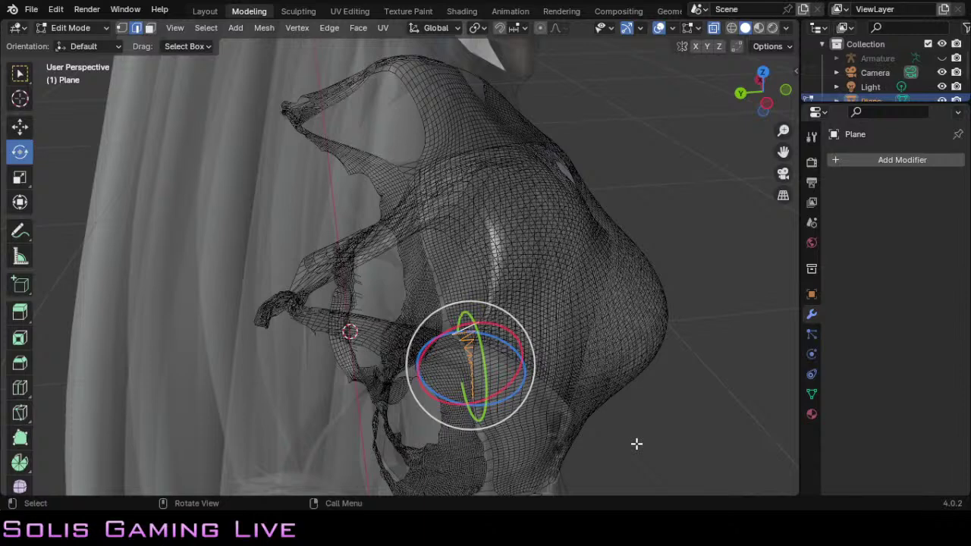
scroll(633, 443, up, 5)
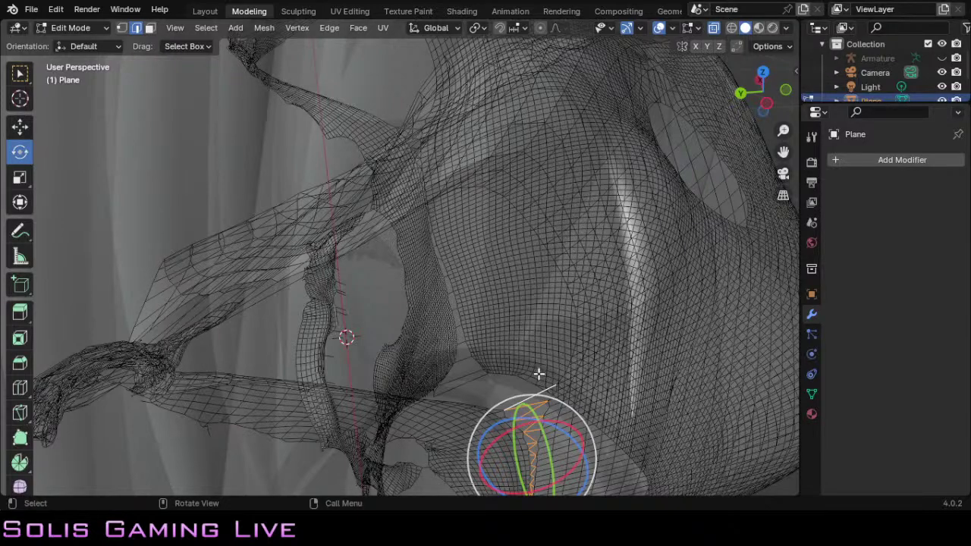
Step: Try to fill a face between the edge across the side gap's lower end and the short edge above the gap, and undo it
click(505, 343)
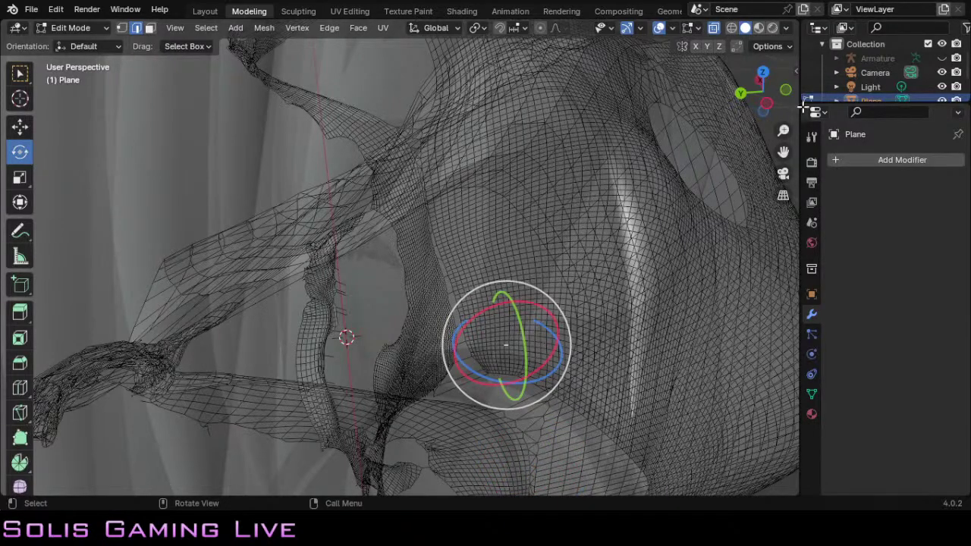
drag(783, 151, 804, 231)
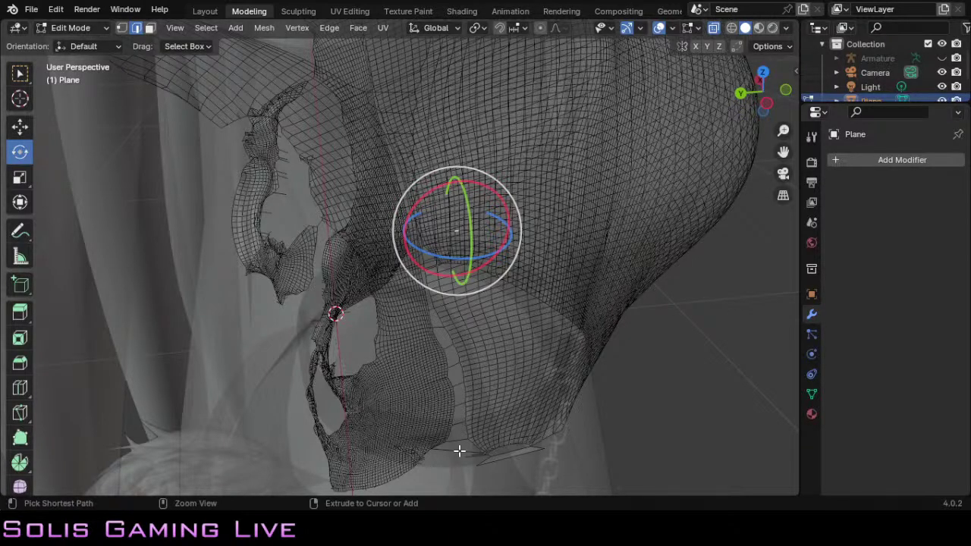
alt+click(459, 451)
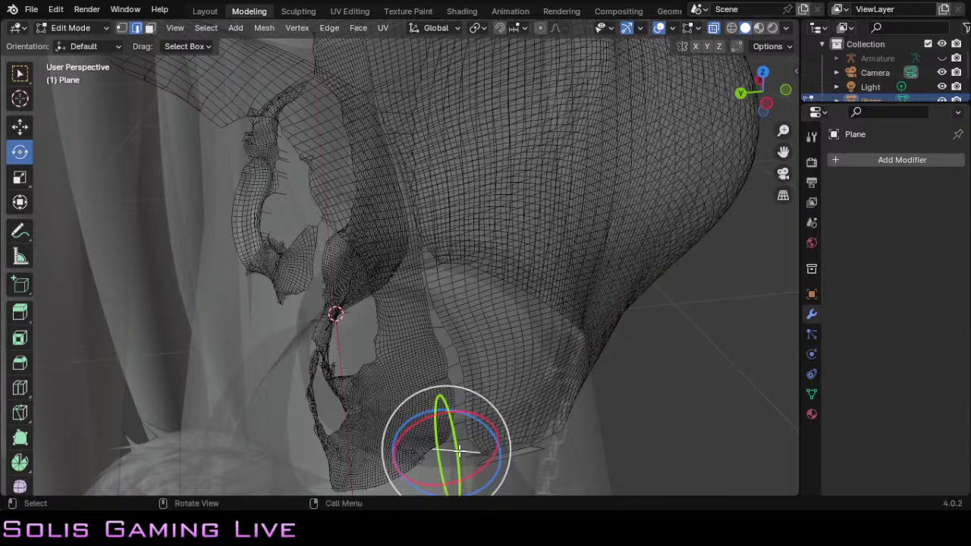
alt+shift+click(388, 91)
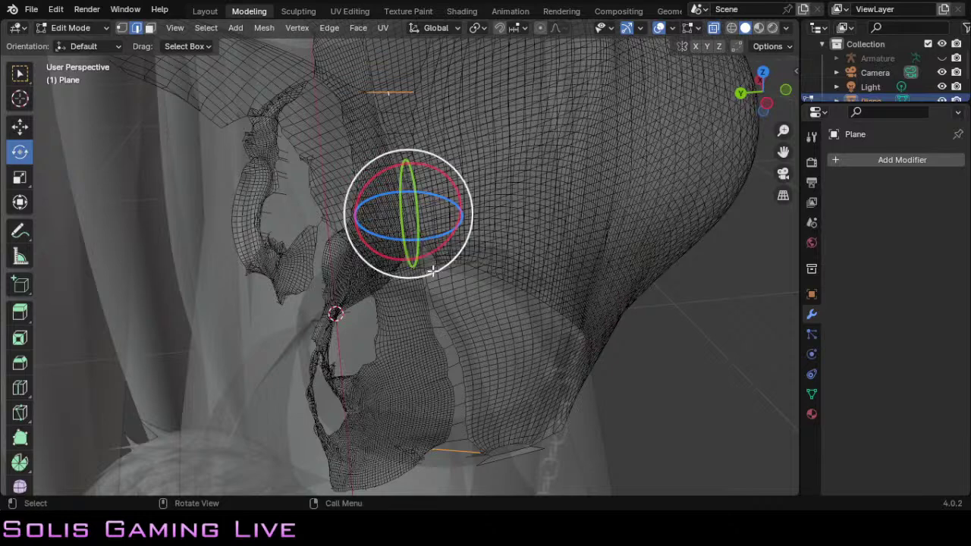
key(f)
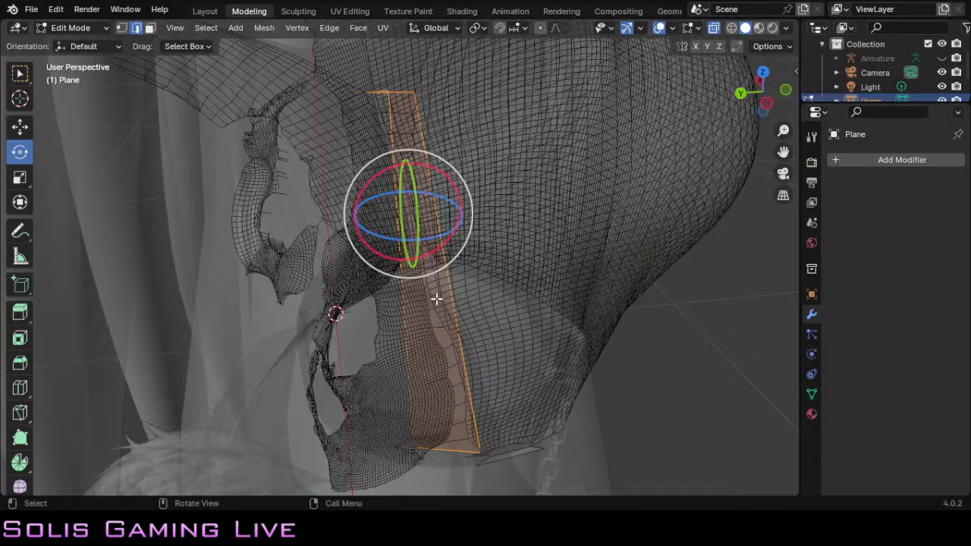
key(ctrl+z)
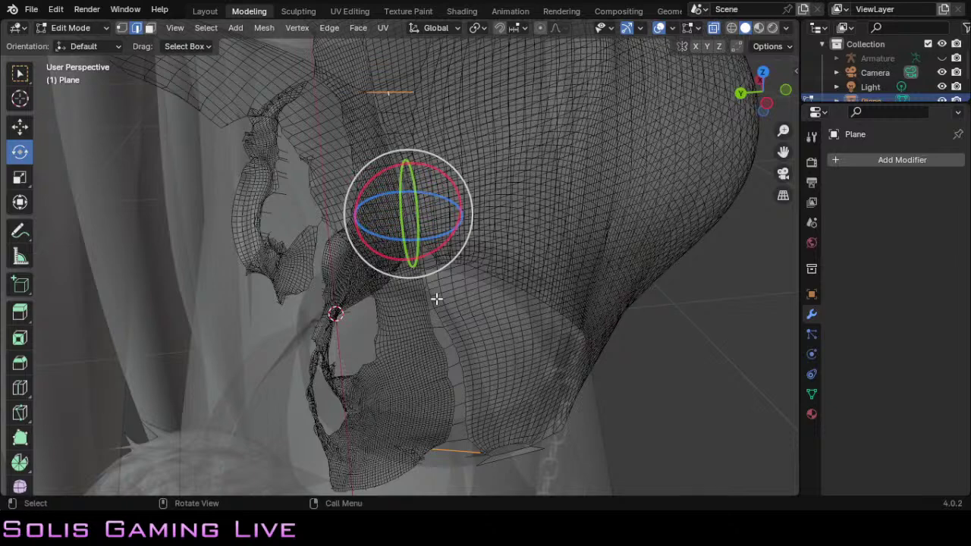
Step: Reselect the upper edge together with the lower gap edge, fill another face between them, and undo the fill
ctrl+click(402, 109)
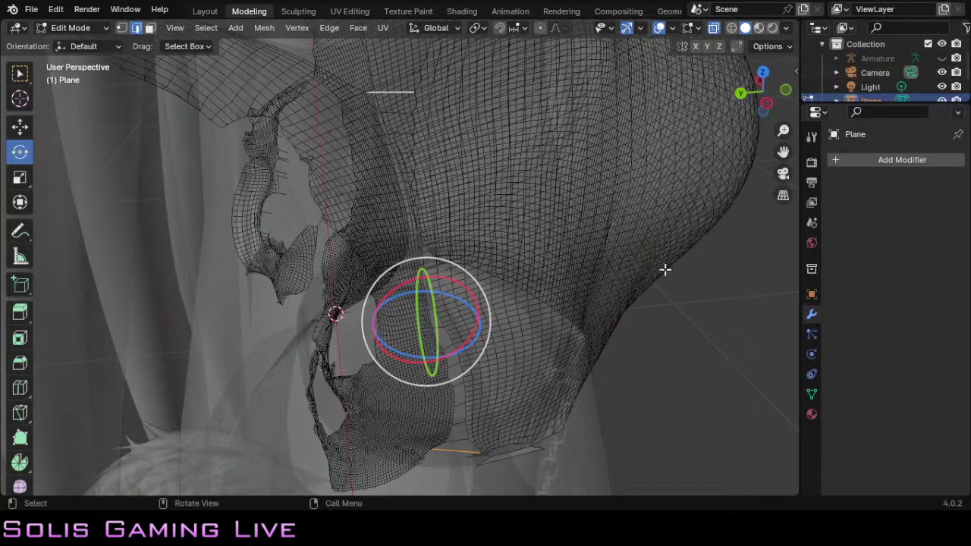
ctrl+shift+click(490, 424)
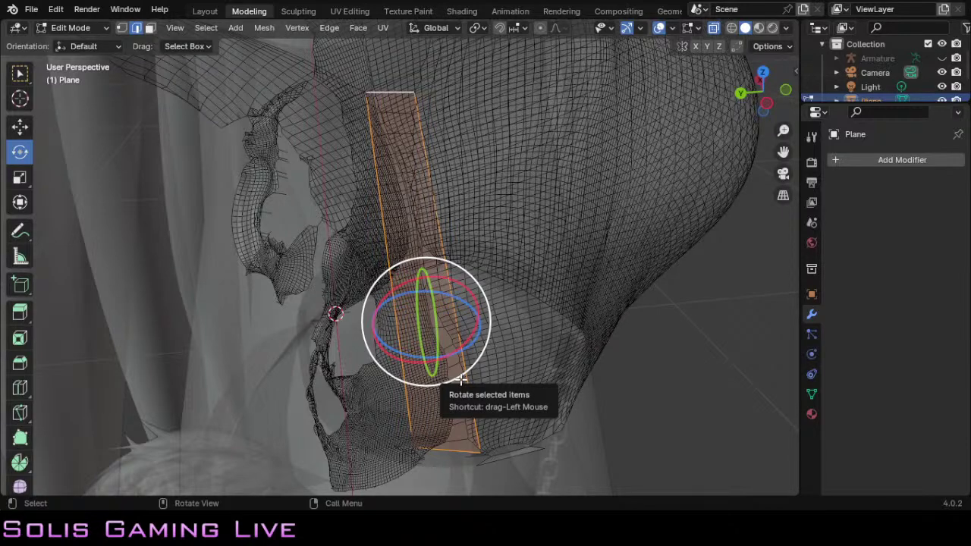
key(ctrl+z)
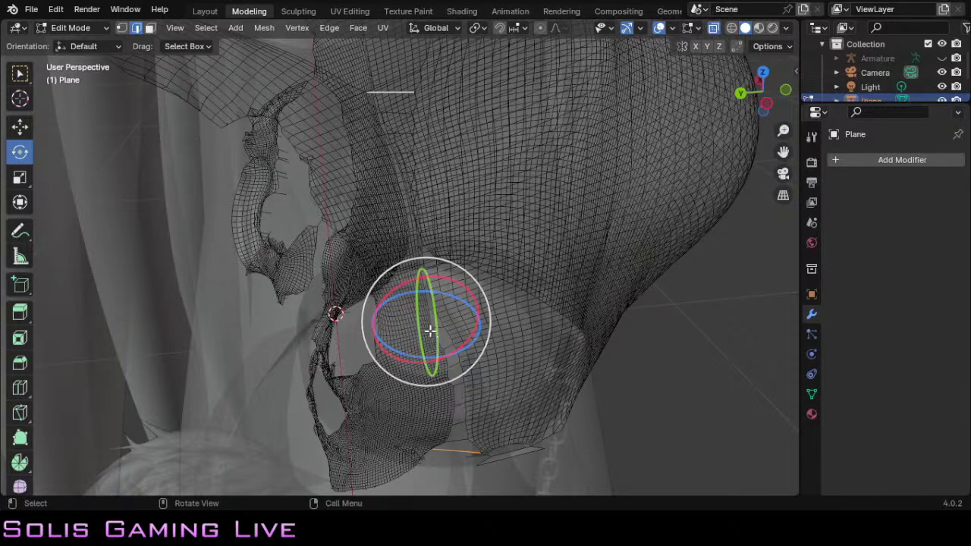
scroll(516, 201, up, 4)
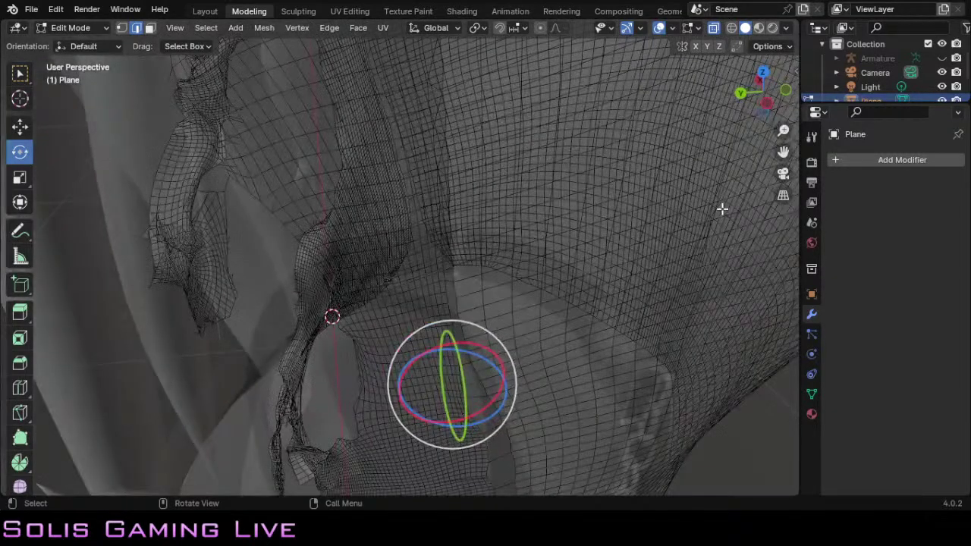
mouse_move(781, 156)
mouse_down()
mouse_move(735, 179)
mouse_move(717, 227)
mouse_move(732, 281)
mouse_move(790, 347)
mouse_move(791, 486)
mouse_move(750, 469)
mouse_move(764, 494)
mouse_move(779, 495)
mouse_move(706, 483)
mouse_move(766, 501)
mouse_move(782, 155)
mouse_up()
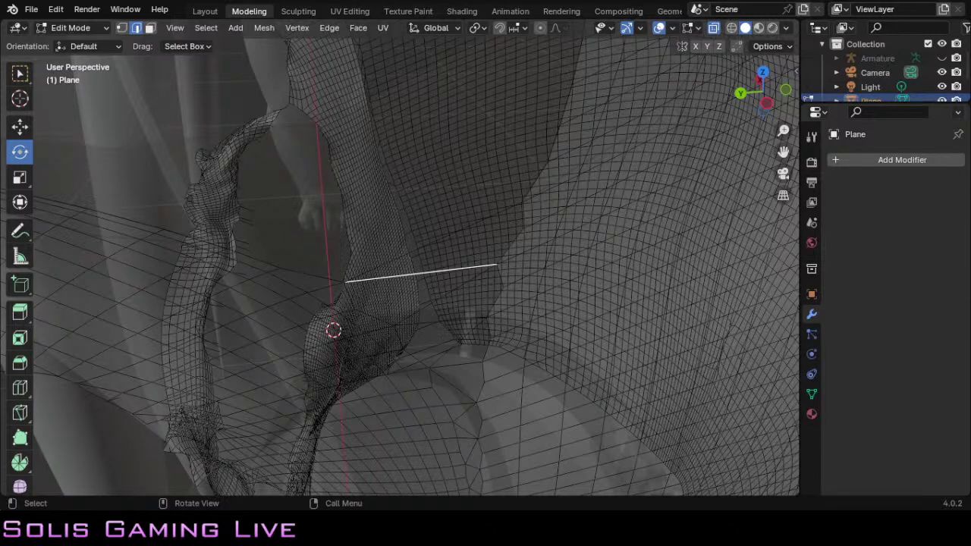
Step: Fill a face between the two long bridging edges and the front panel's border, and add the next bridging edge to the selection
shift+click(408, 255)
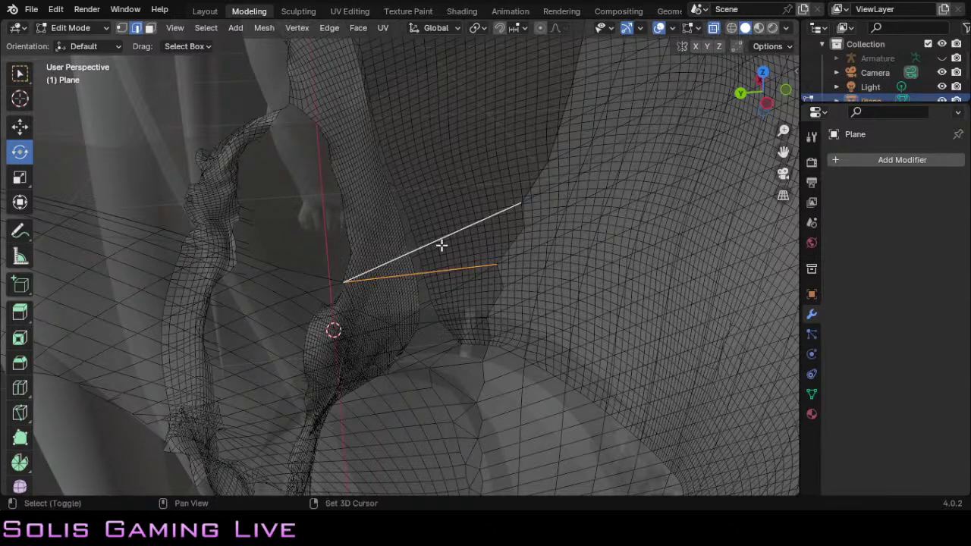
shift+click(522, 218)
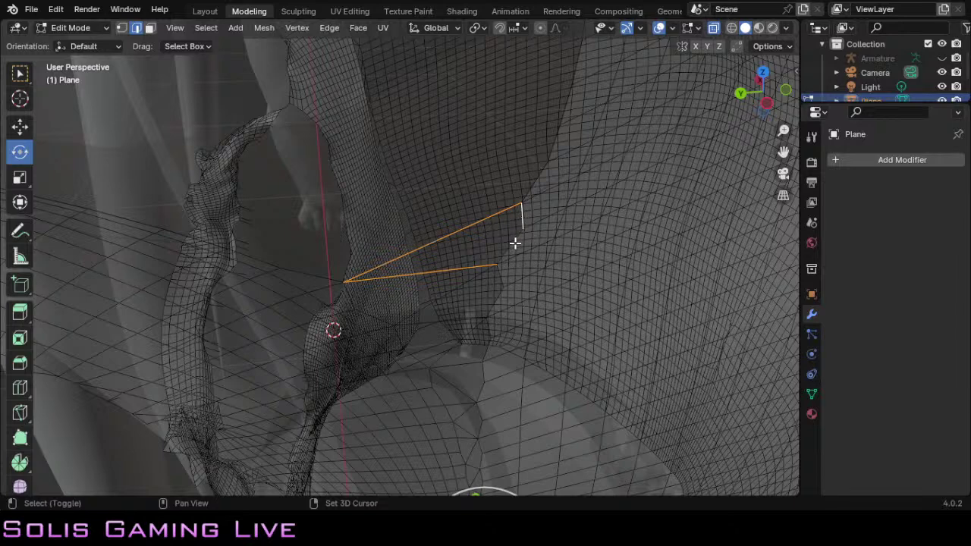
shift+click(511, 244)
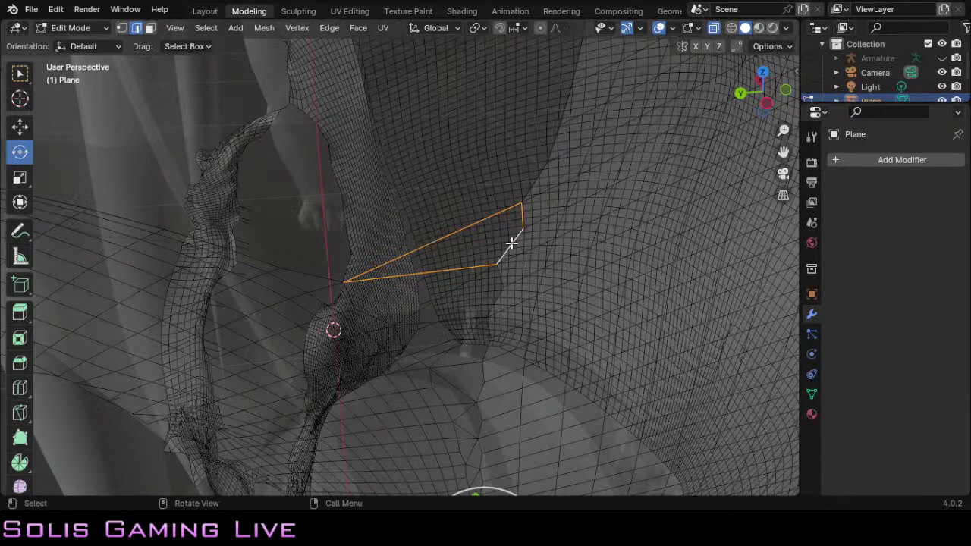
key(f)
shift+click(453, 289)
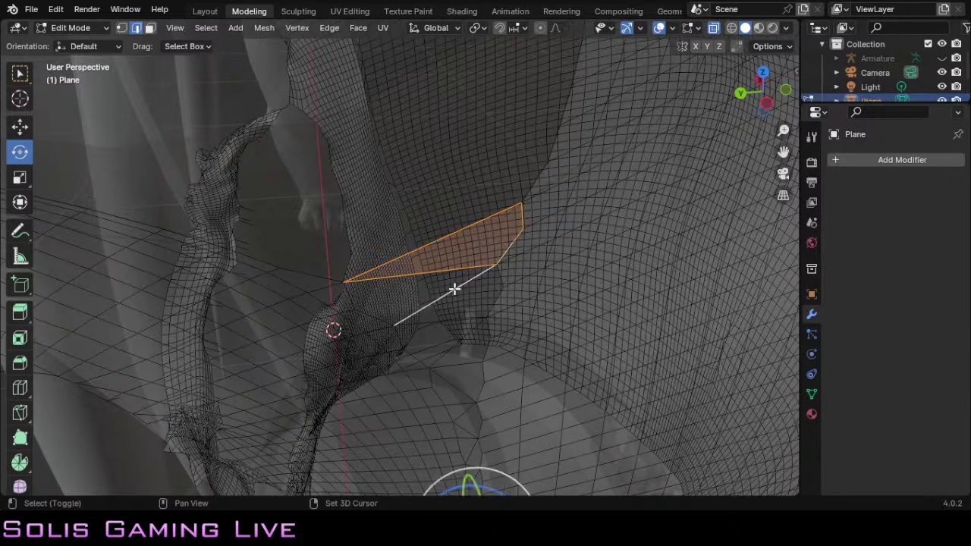
shift+click(379, 320)
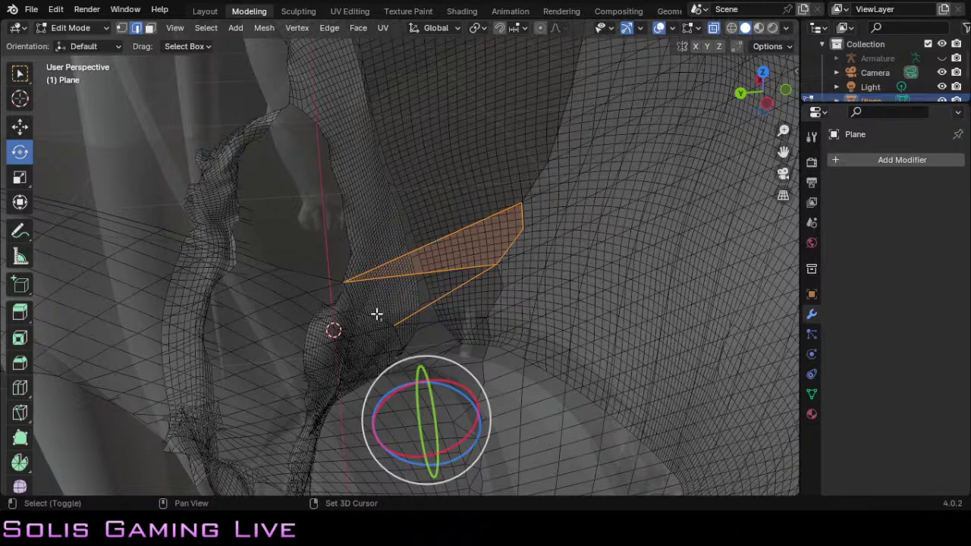
Step: Switch the viewport to wireframe shading and clear the mesh selection
key(shift+z)
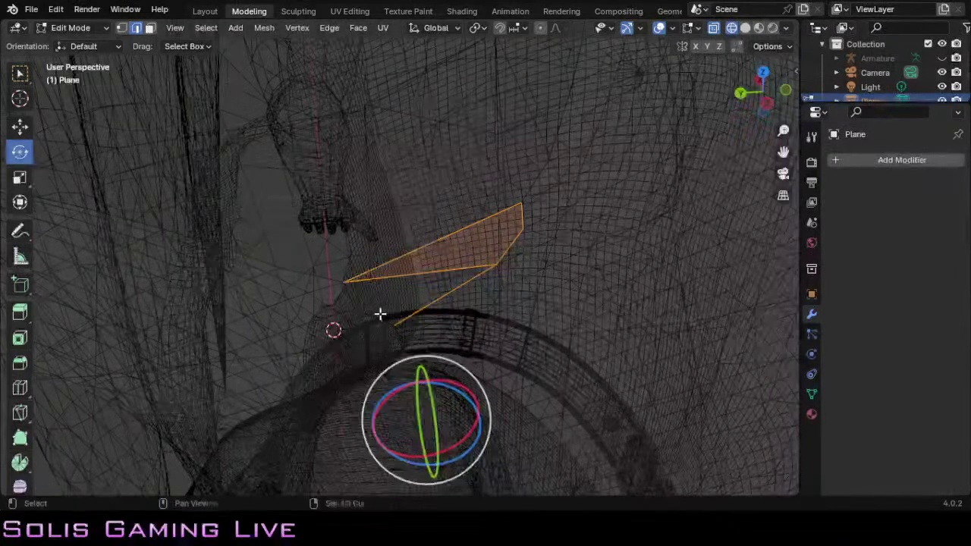
click(261, 156)
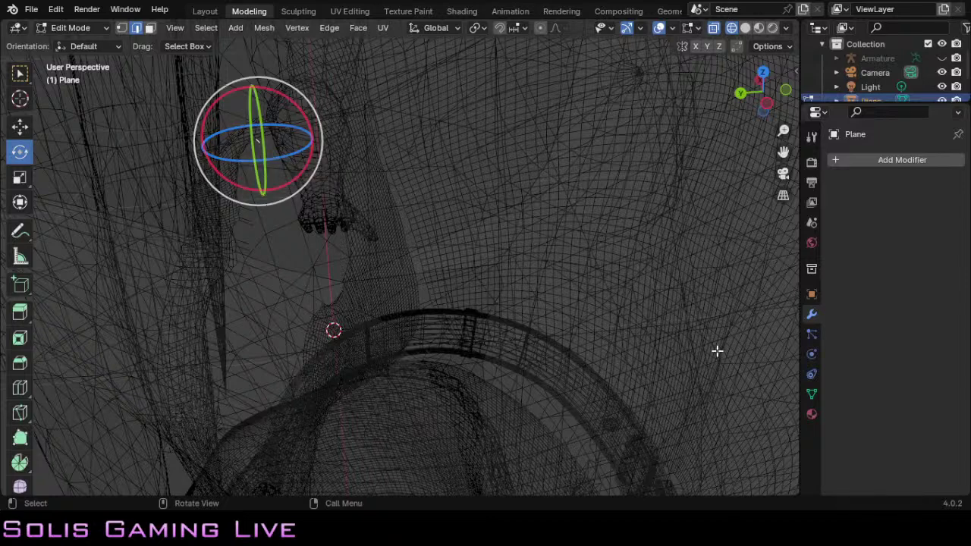
scroll(718, 349, down, 10)
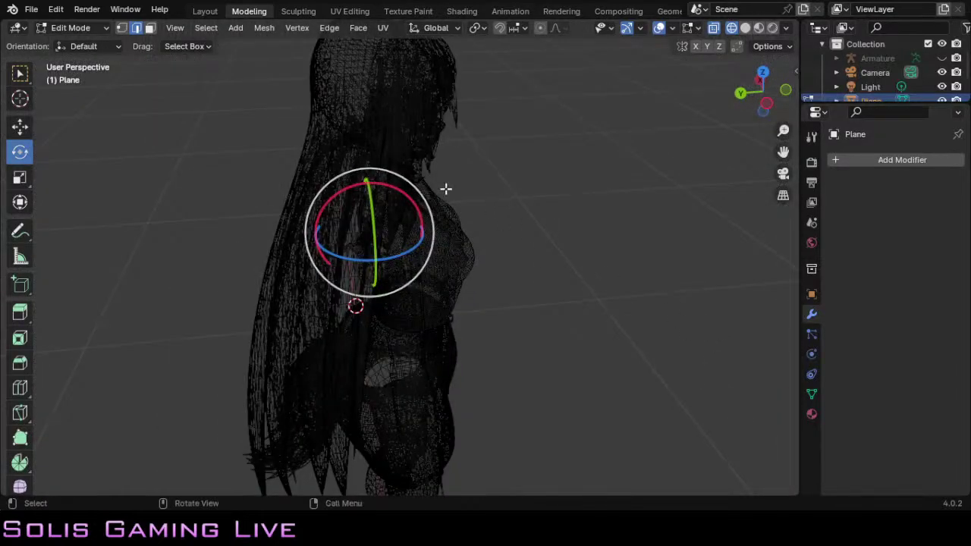
click(245, 145)
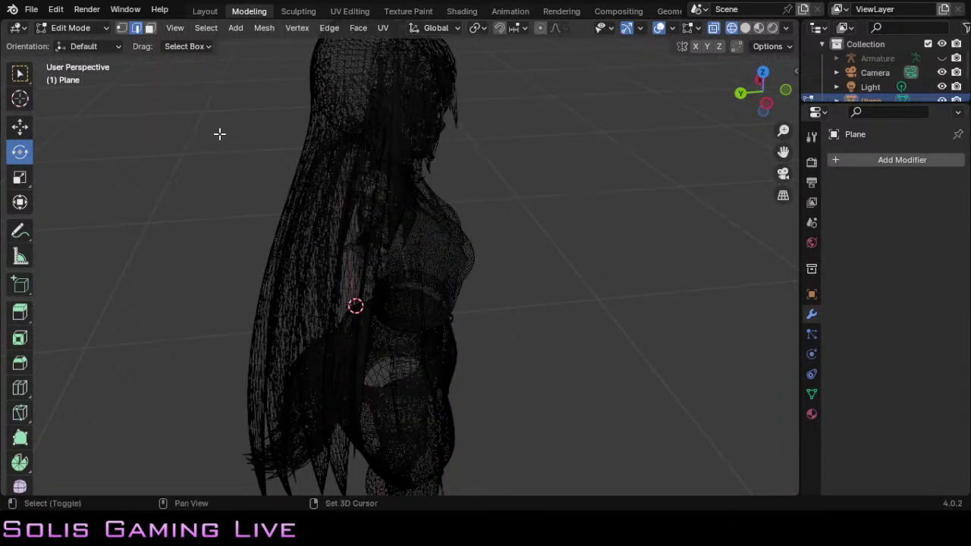
Step: Undo the cleared selection and the latest mesh changes before it, and return the viewport to solid shading
key(ctrl+z)
key(ctrl+z)
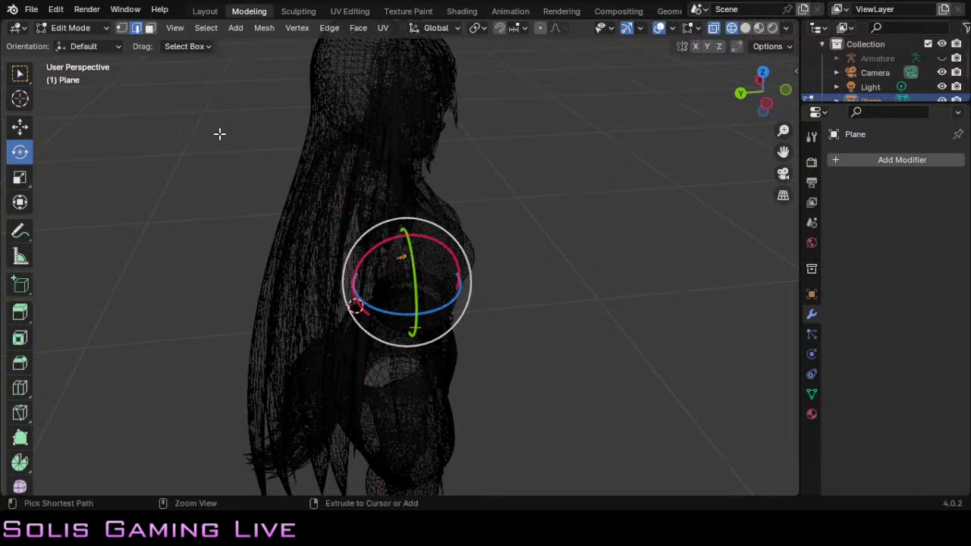
key(ctrl+z)
key(ctrl+z)
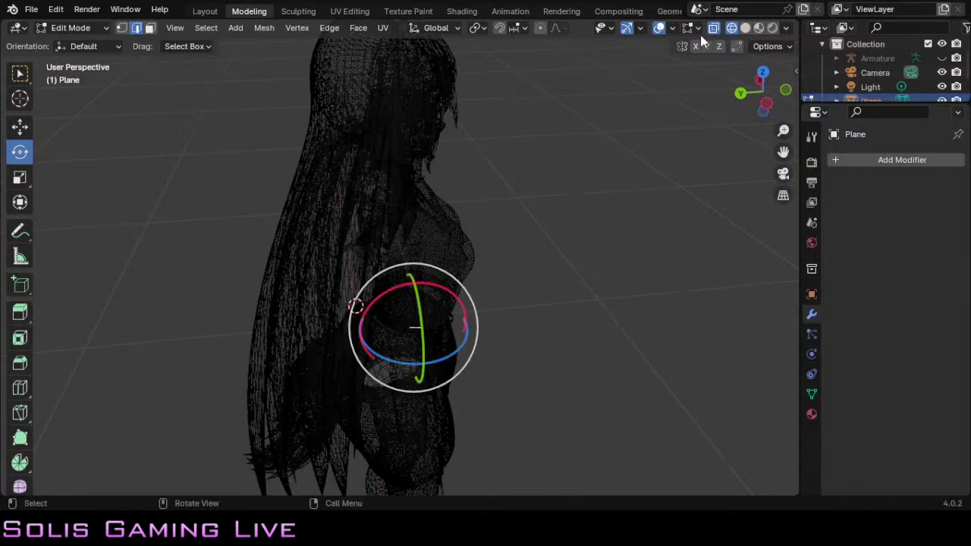
click(745, 27)
Step: Select the bridging edge at the bottom of the side gap and the front panel's border edges up to the next bridging edge
scroll(522, 260, up, 5)
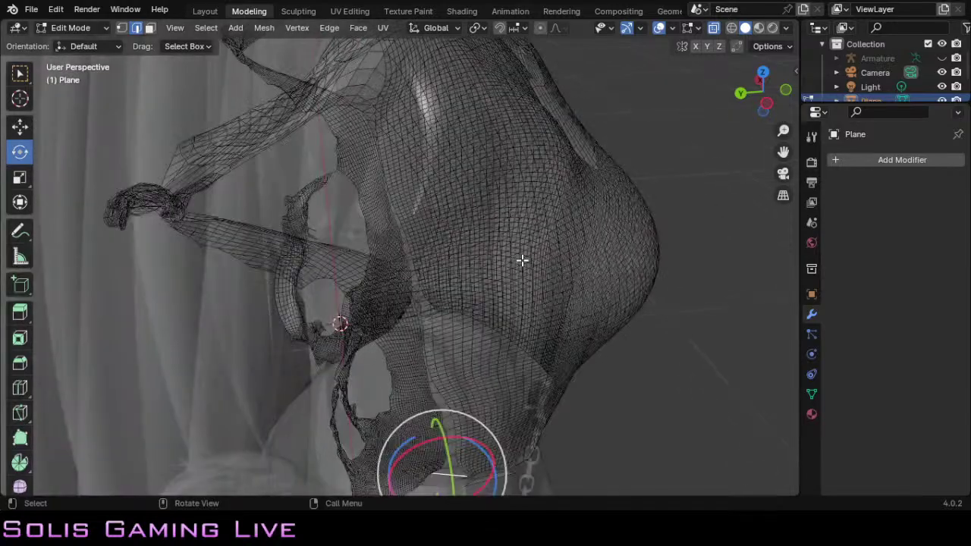
scroll(522, 260, up, 3)
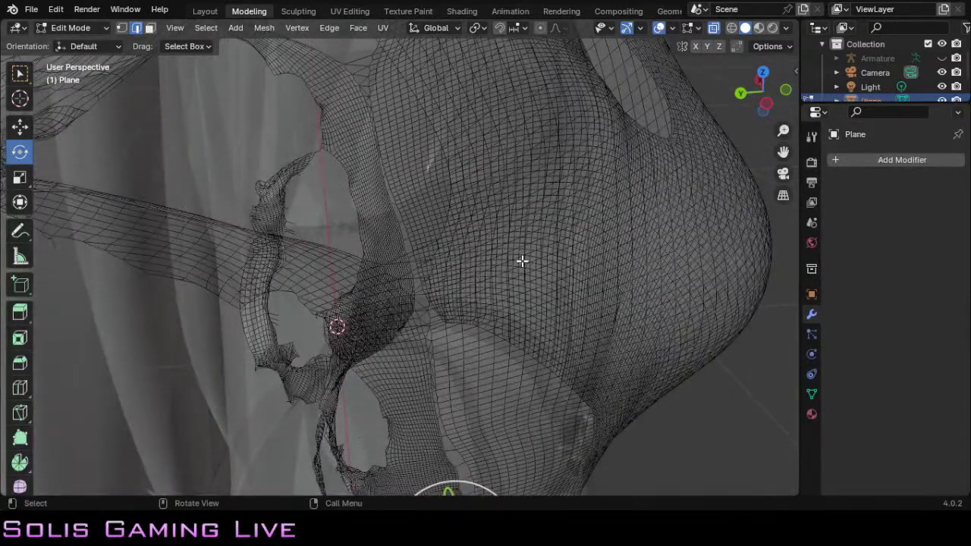
scroll(522, 260, up, 2)
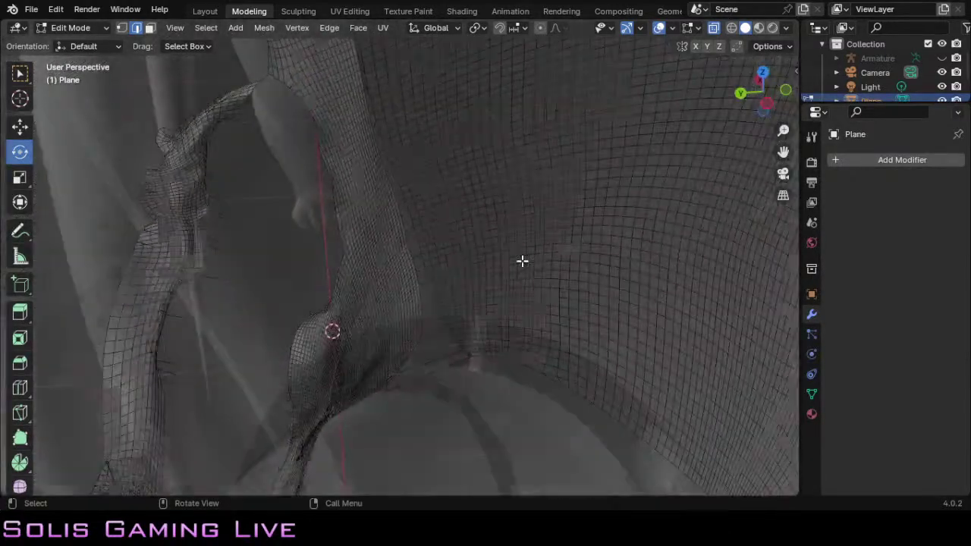
scroll(522, 260, down, 7)
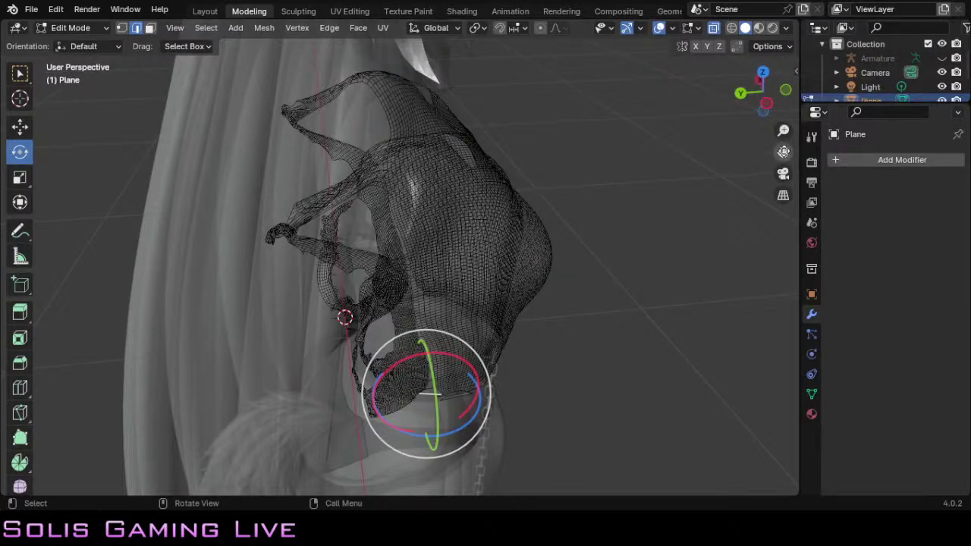
drag(783, 152, 780, 42)
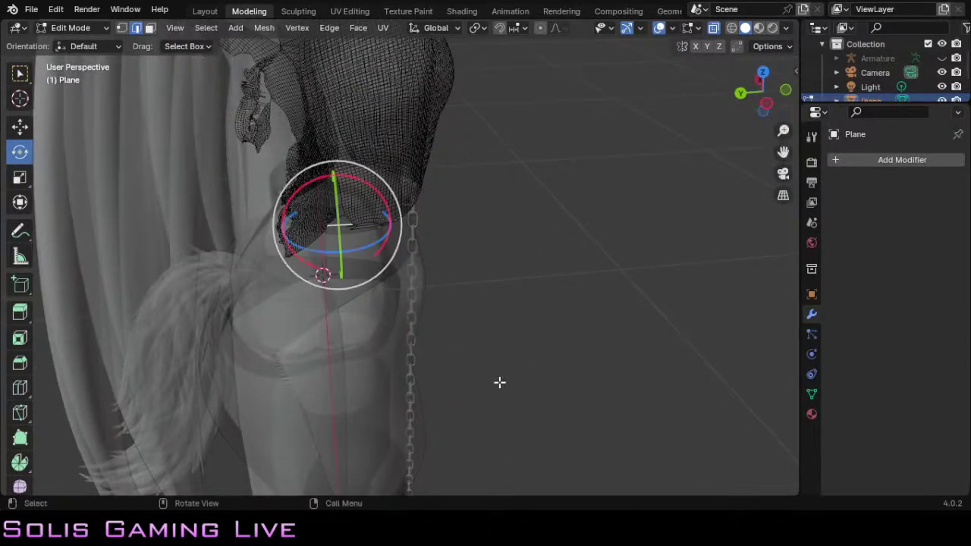
scroll(490, 386, up, 5)
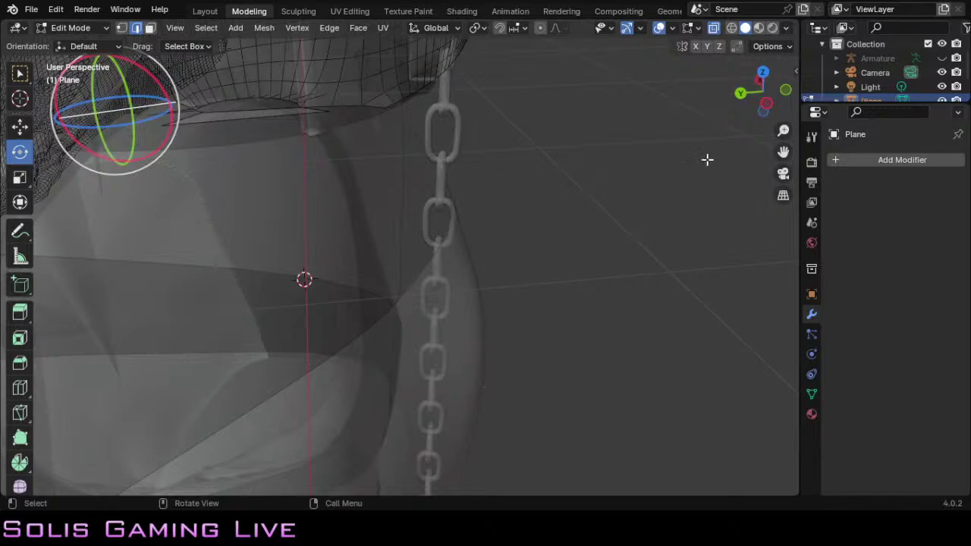
drag(783, 152, 733, 164)
scroll(263, 260, up, 4)
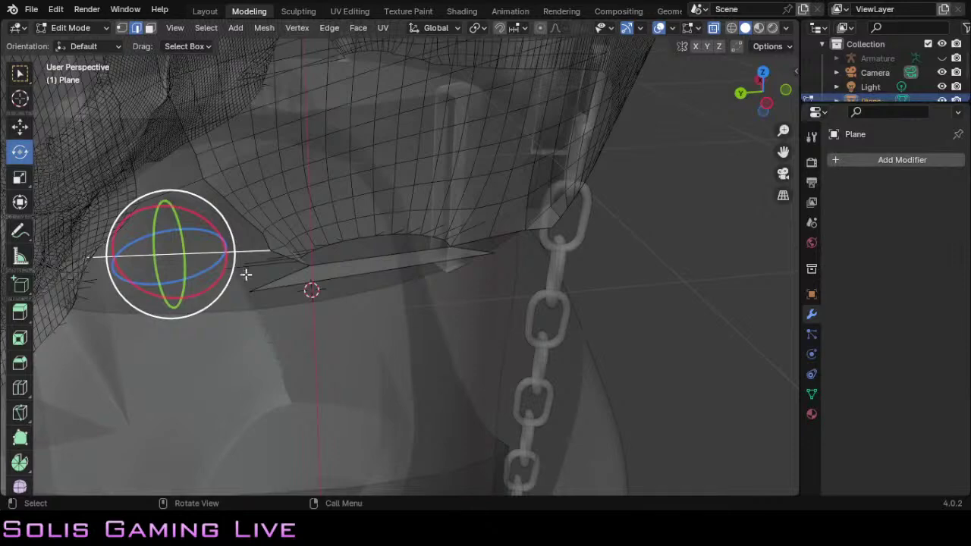
scroll(253, 296, up, 3)
scroll(254, 298, up, 1)
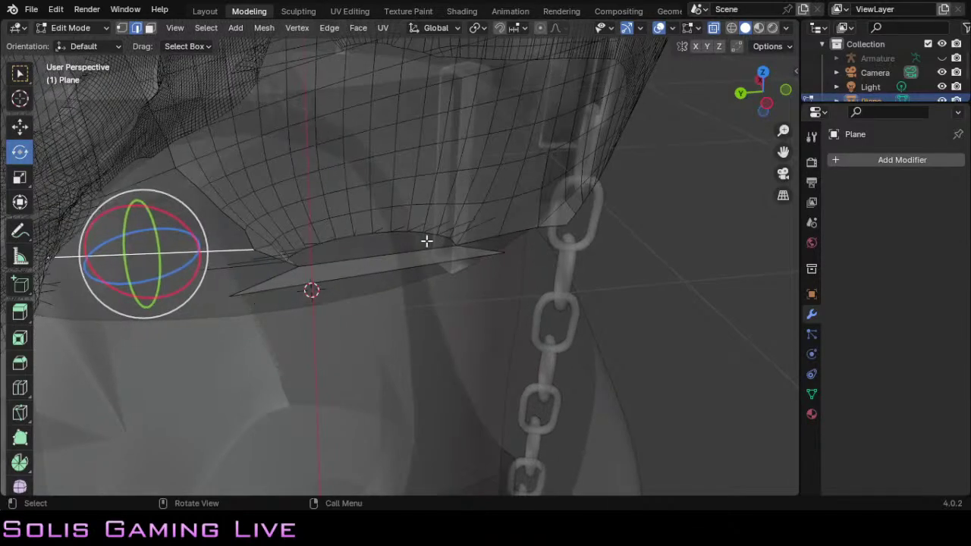
drag(783, 152, 766, 94)
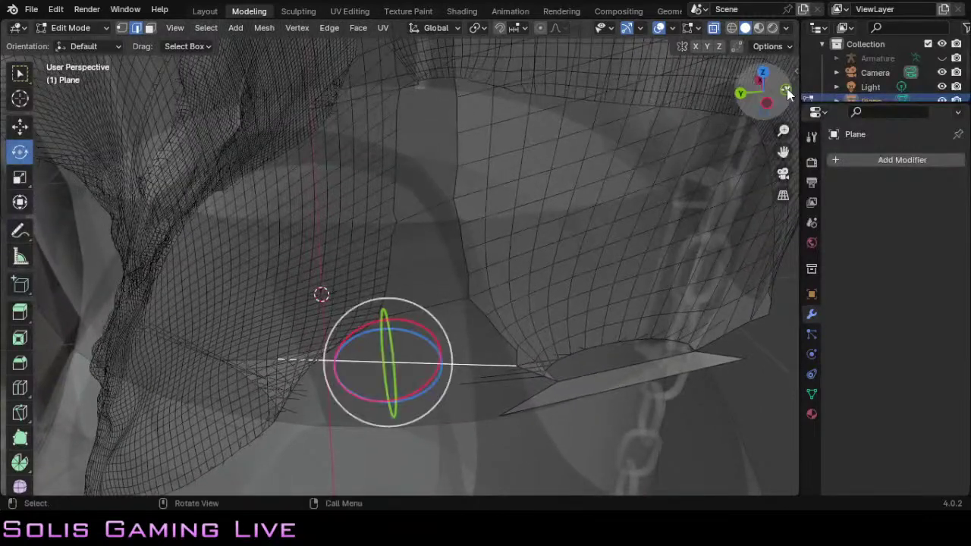
click(450, 301)
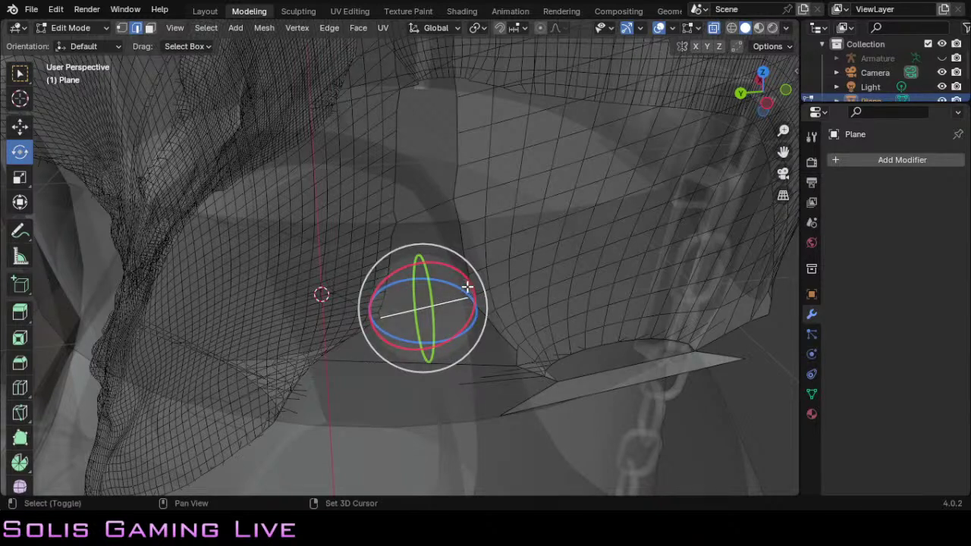
shift+click(464, 288)
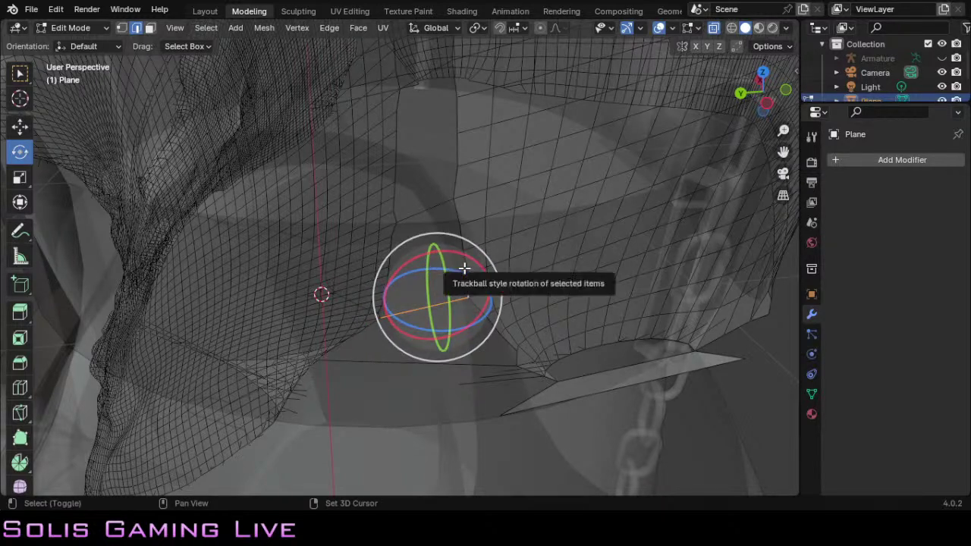
shift+click(459, 244)
shift+click(459, 230)
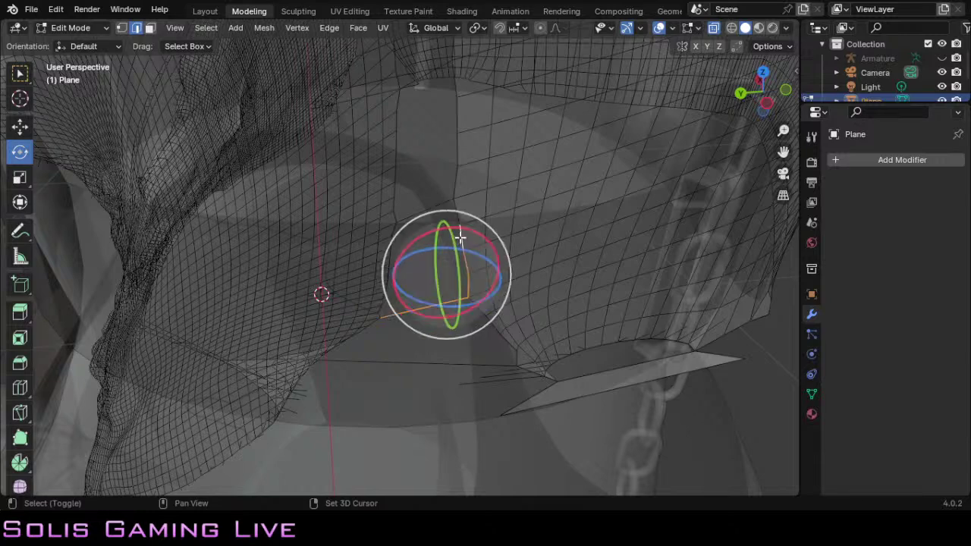
shift+click(455, 218)
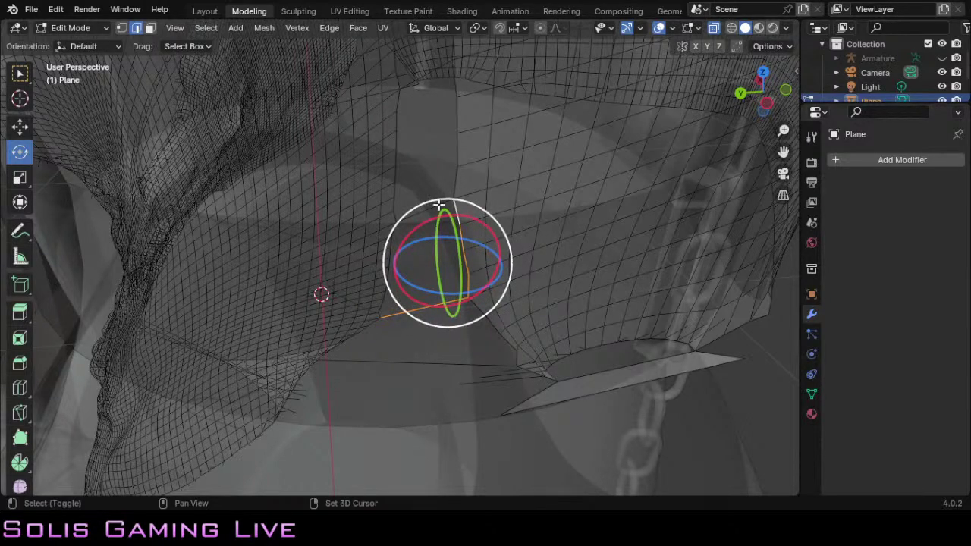
Step: Add the upper bridging edge and the side strip's border edges running down from it to the selection
shift+click(423, 212)
shift+click(391, 243)
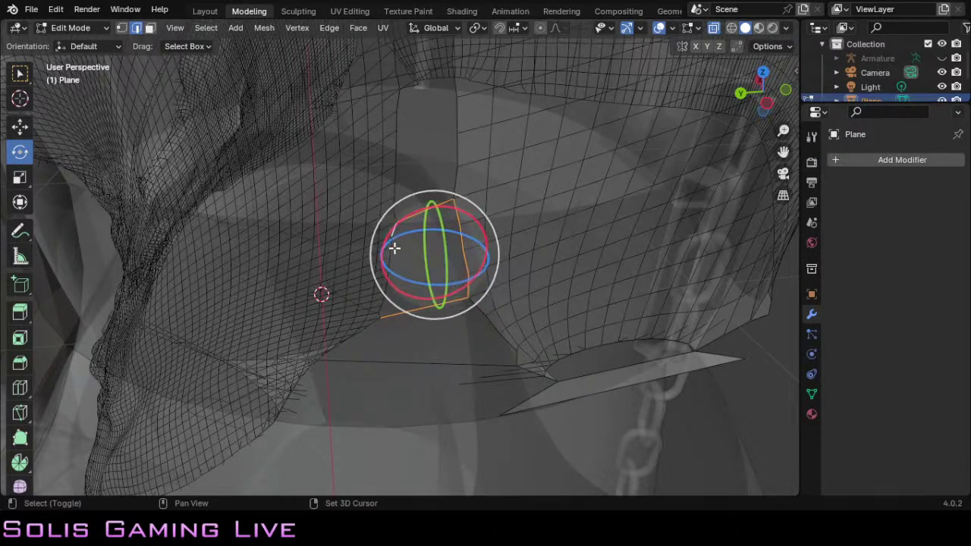
shift+click(392, 245)
shift+click(391, 254)
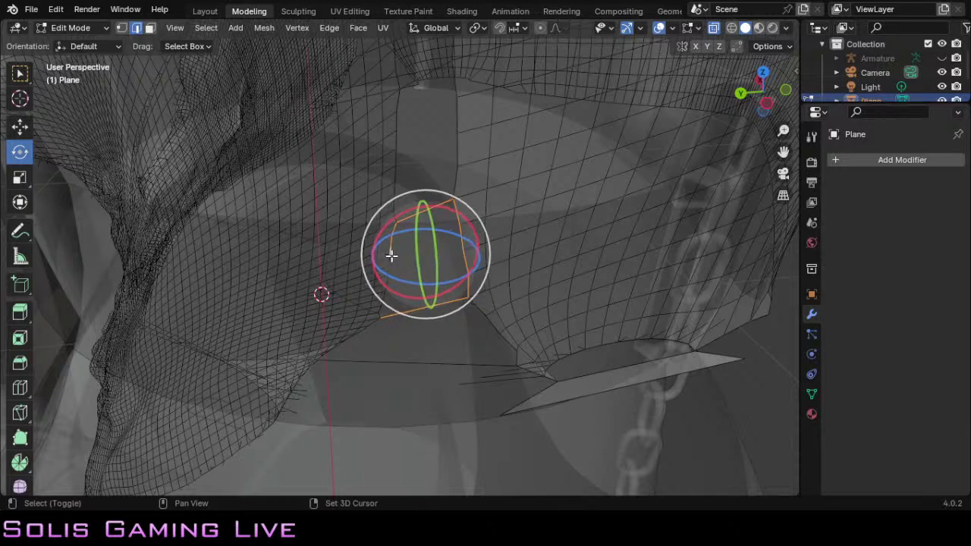
shift+click(390, 270)
shift+click(388, 277)
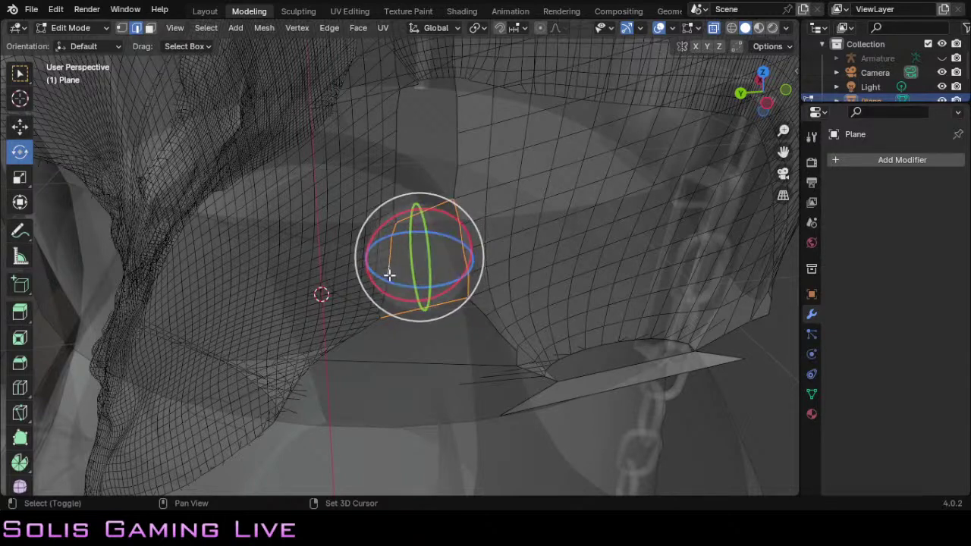
shift+click(386, 282)
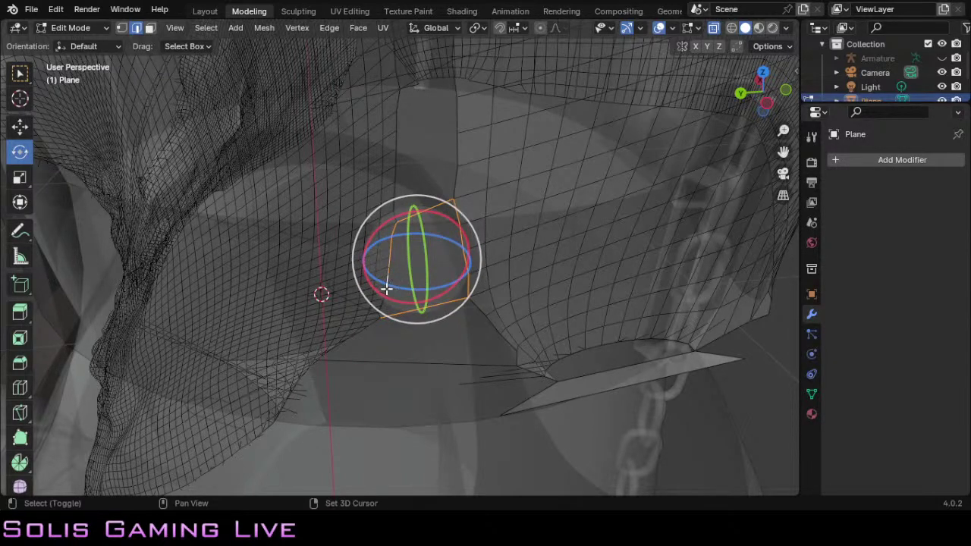
Step: Complete the edge loop with the side strip's lowest border edges, drop the stray edge, and fill the loop with a face
shift+click(395, 306)
shift+click(383, 301)
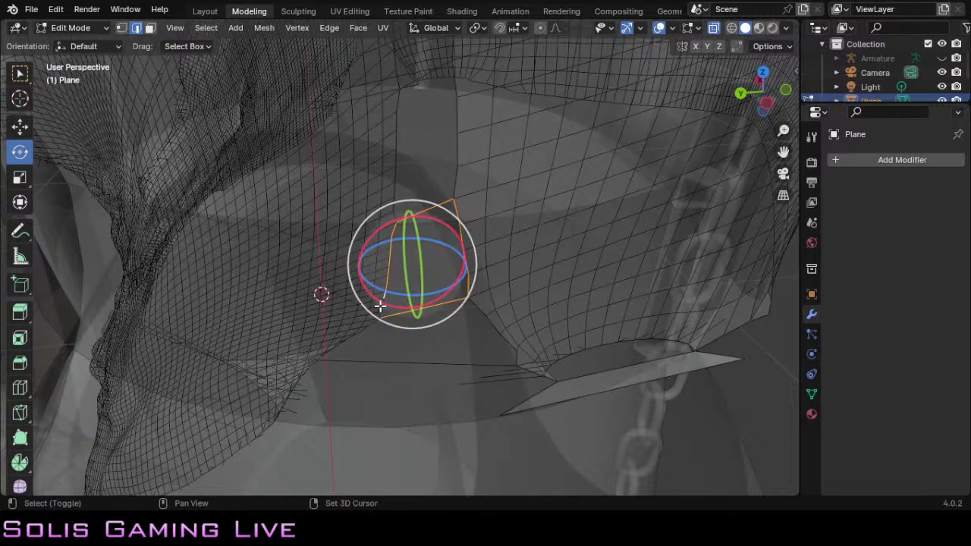
shift+click(381, 301)
shift+click(378, 302)
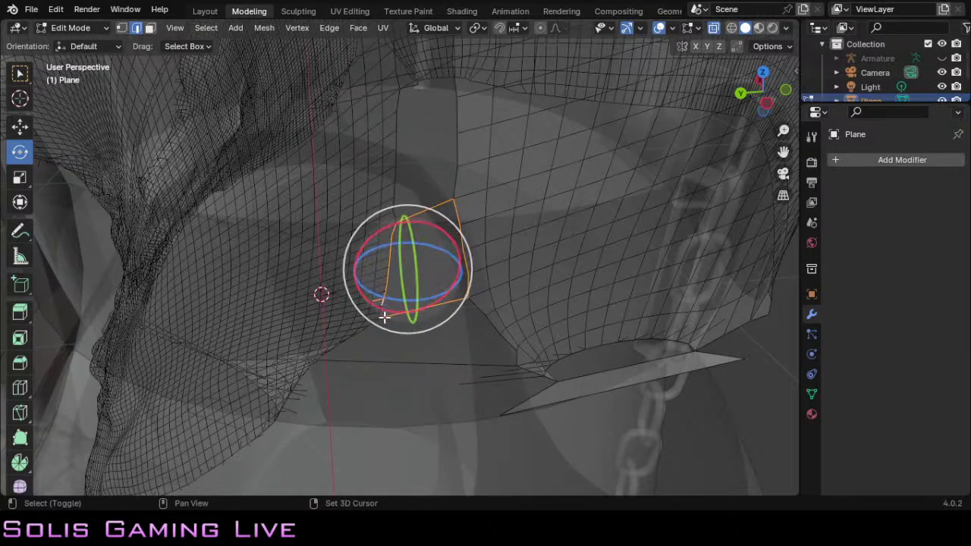
shift+click(378, 301)
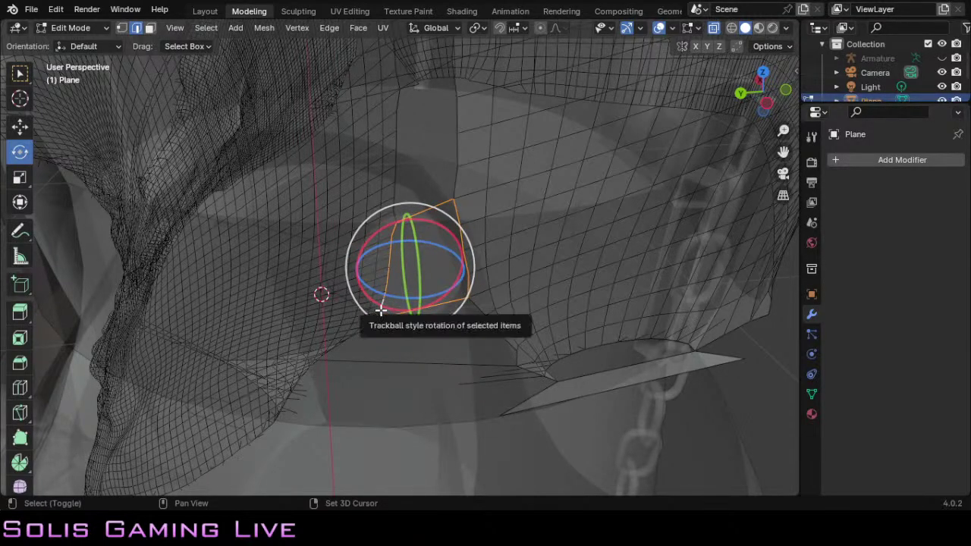
shift+click(382, 311)
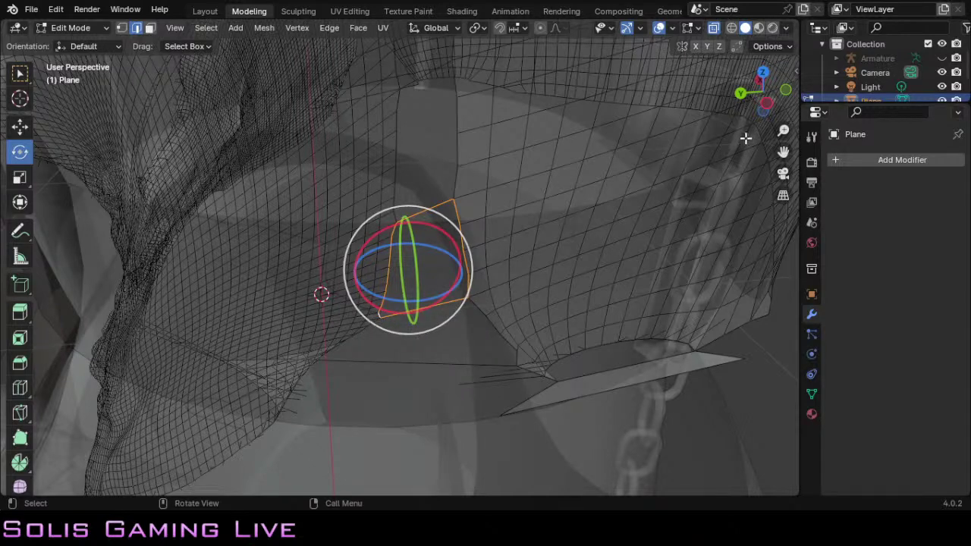
drag(784, 152, 778, 277)
key(f)
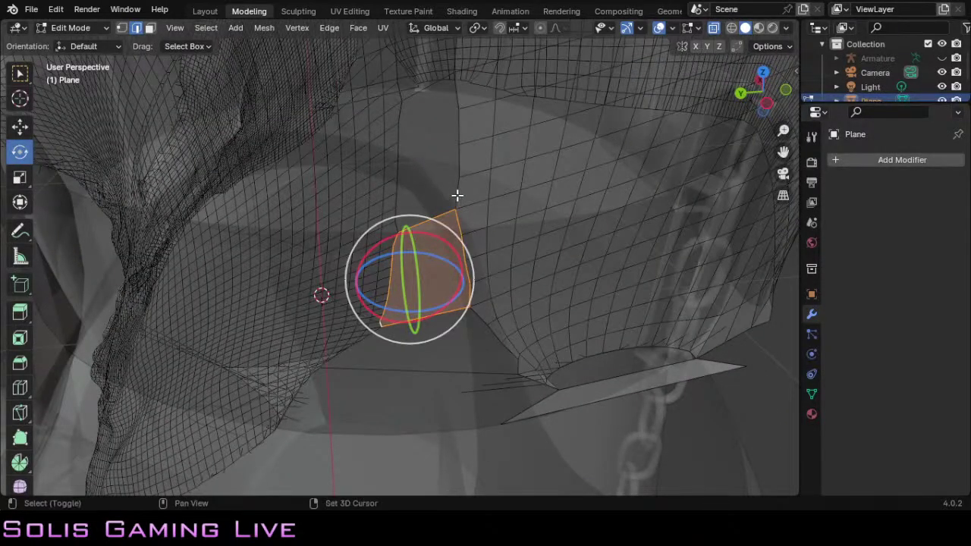
Step: Add the front panel's border edges above the filled face and the next bridging edge up to the selection
shift+click(459, 157)
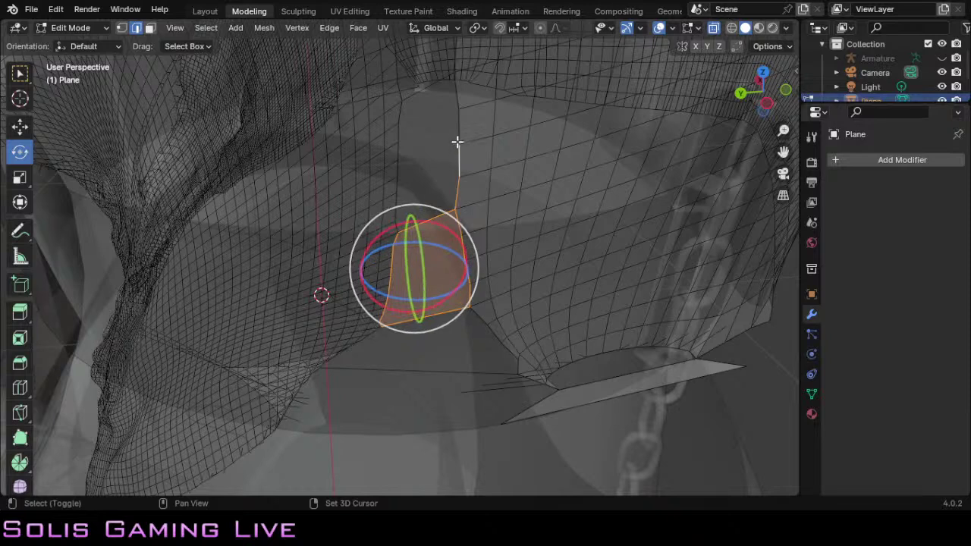
shift+click(458, 121)
shift+click(452, 89)
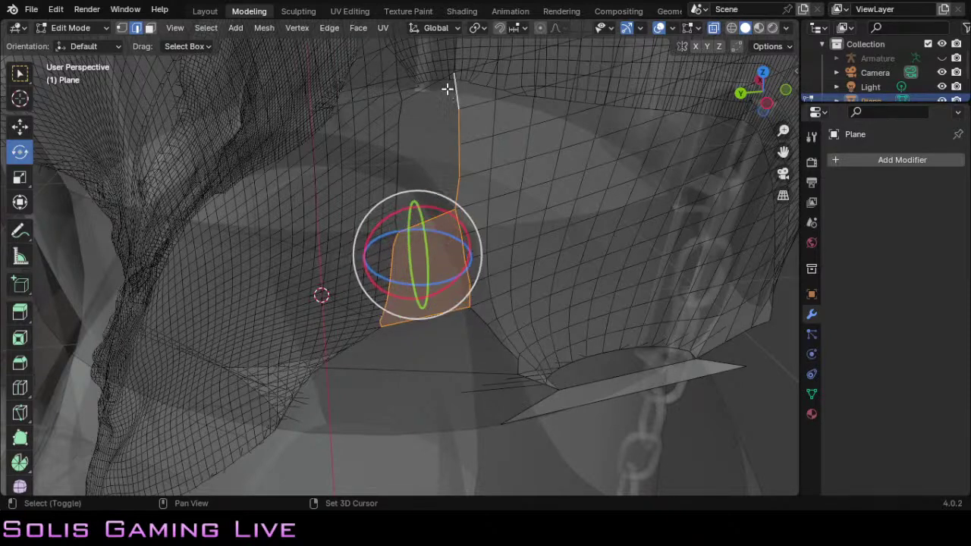
shift+click(430, 83)
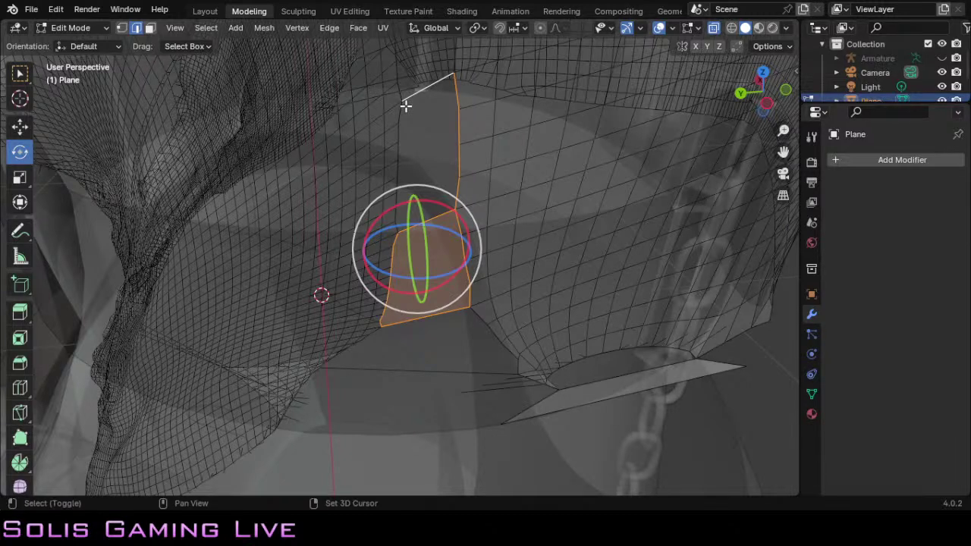
Step: Add the side strip's border edges down to the filled face and fill the second opening of the gap with a face
shift+click(400, 106)
shift+click(399, 140)
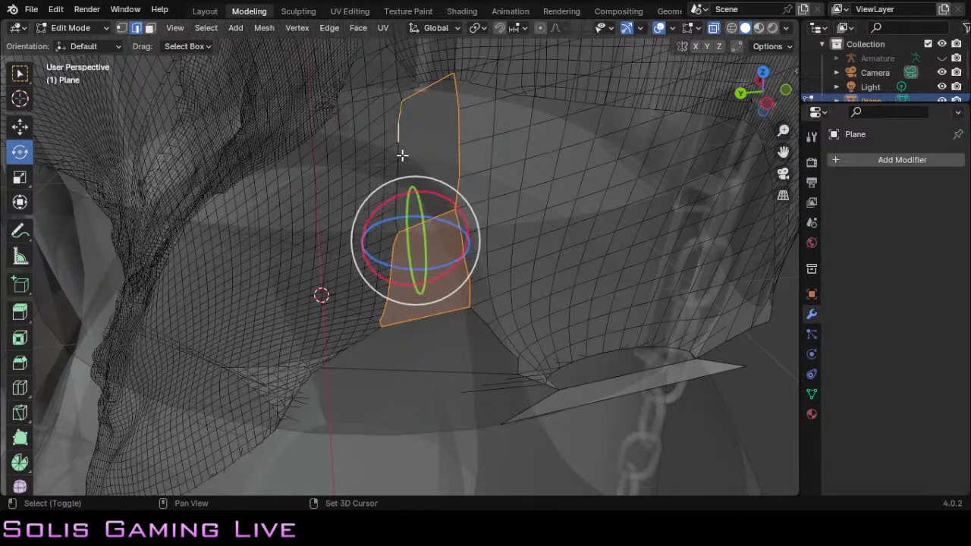
shift+click(397, 161)
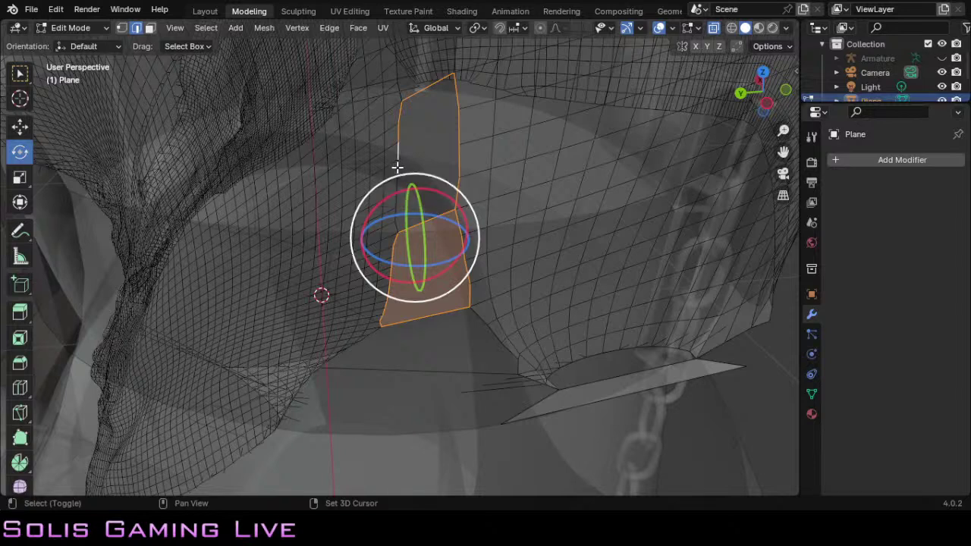
shift+click(396, 168)
shift+click(398, 188)
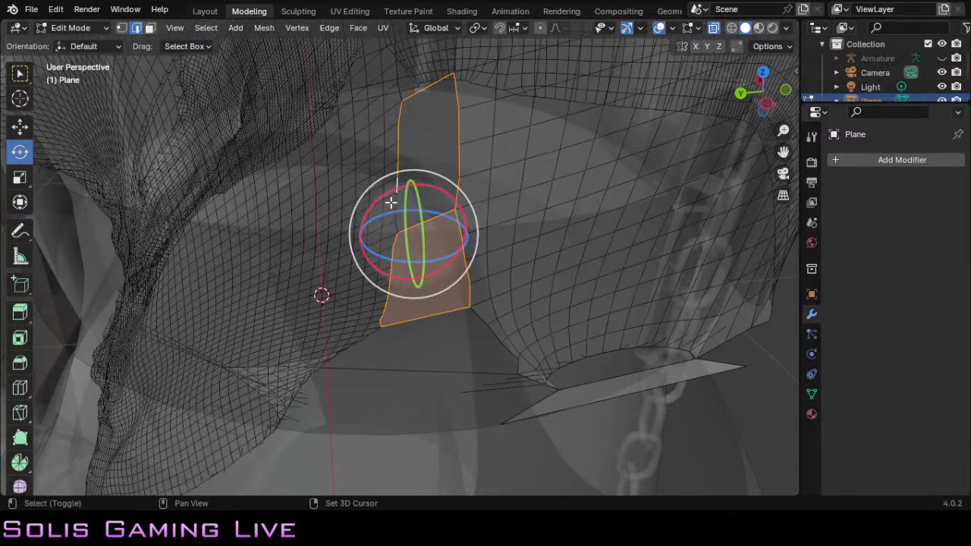
shift+click(394, 210)
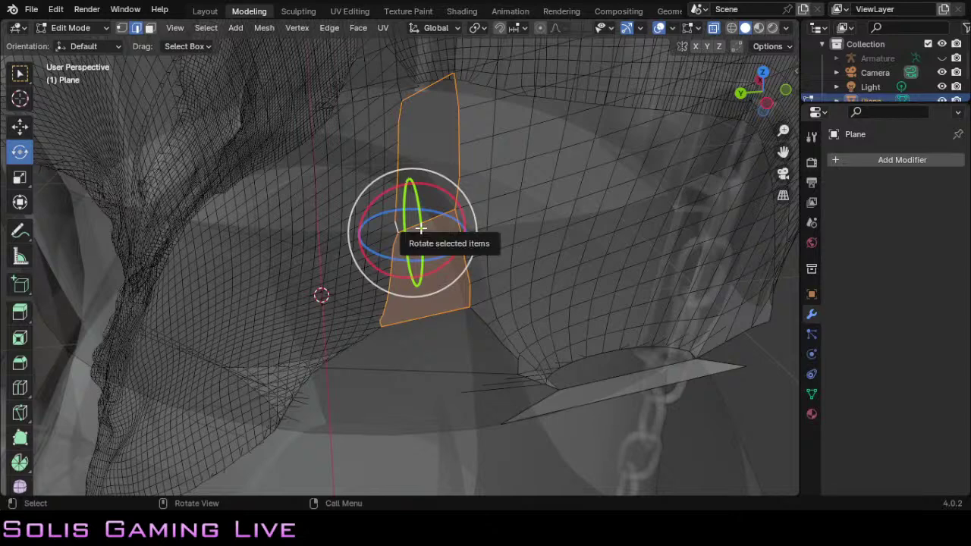
key(f)
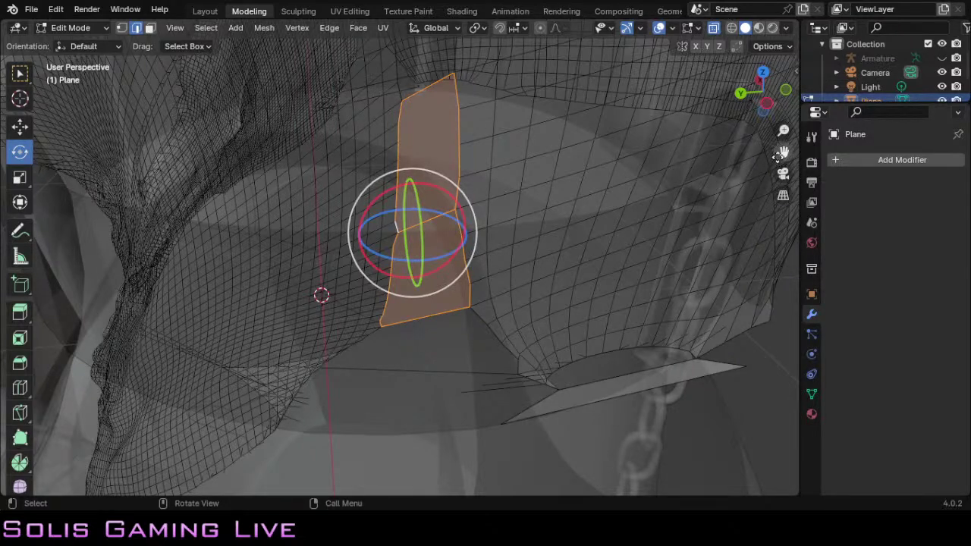
Step: Add the coarser-meshed side's border edges along the third opening of the gap, down to the filled faces, to the selection
drag(783, 152, 749, 136)
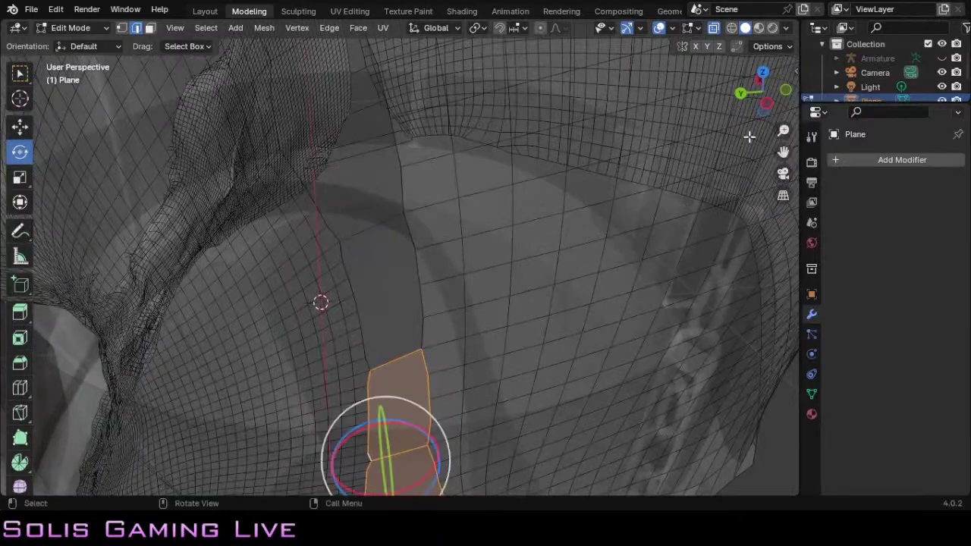
shift+click(410, 236)
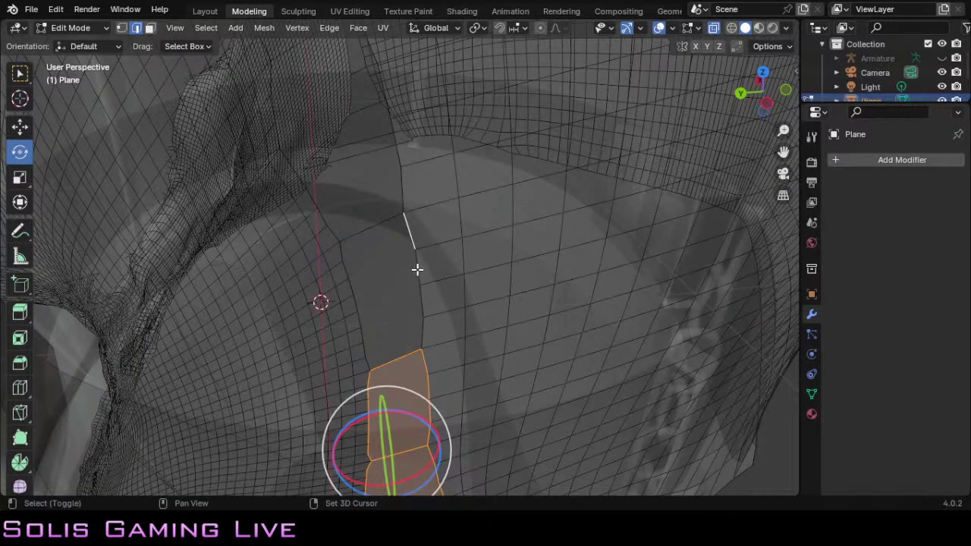
shift+click(418, 270)
shift+click(421, 302)
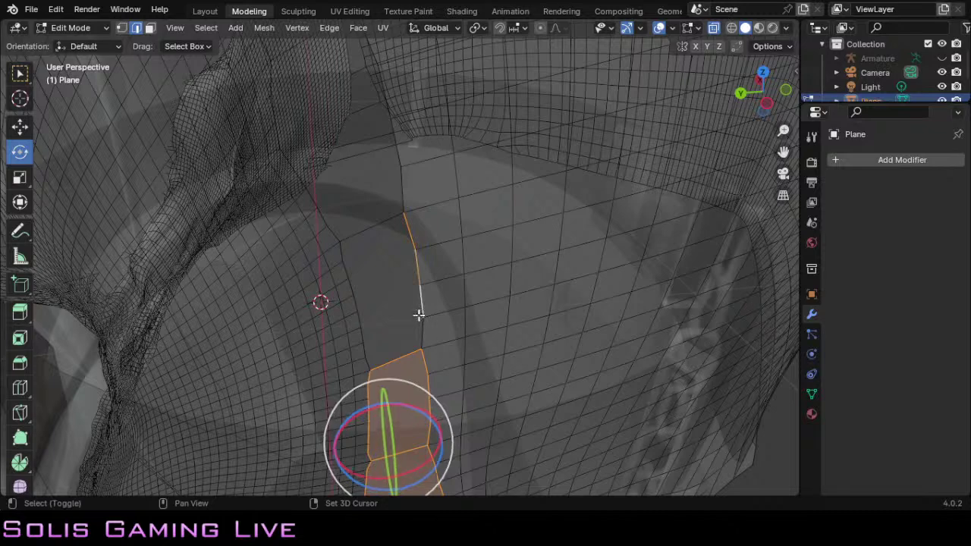
shift+click(422, 331)
Step: Add the finer-meshed side's border edges and the upper bridging edge of the third opening, and fill the loop with a face
shift+click(368, 362)
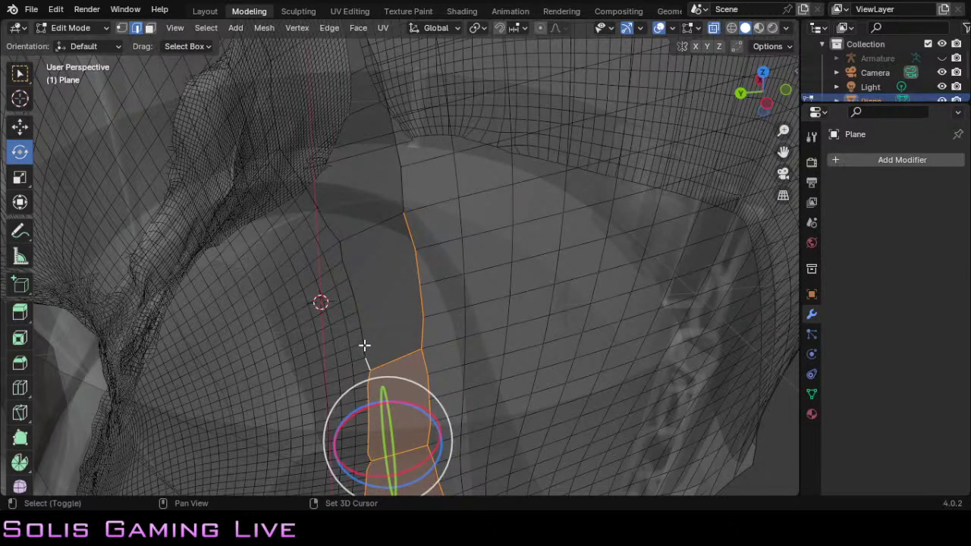
shift+click(363, 341)
shift+click(360, 326)
shift+click(355, 307)
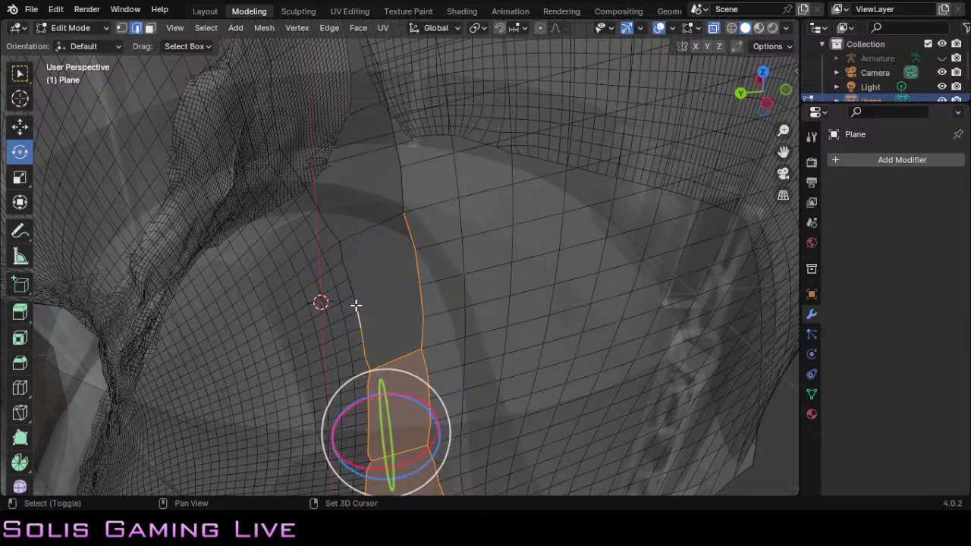
shift+click(352, 295)
shift+click(349, 281)
shift+click(345, 264)
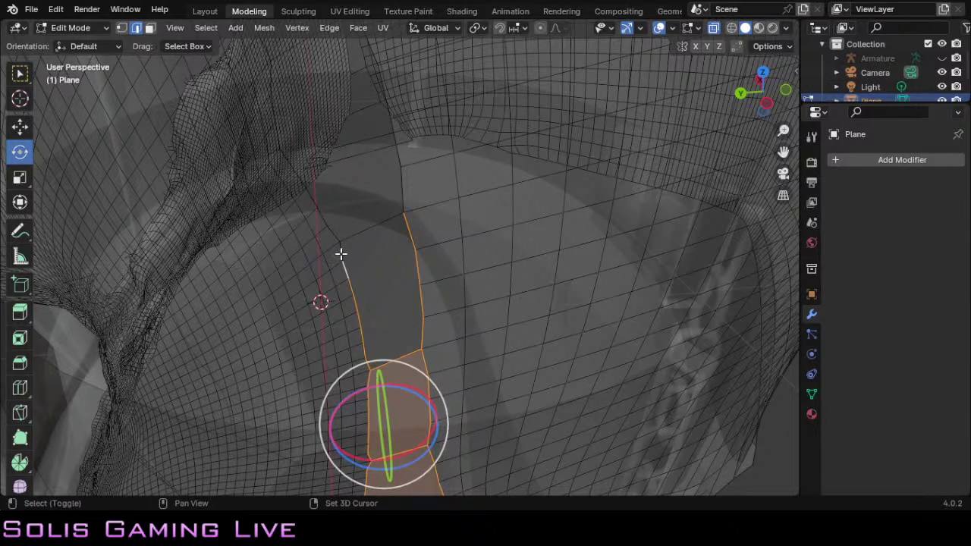
shift+click(341, 250)
shift+click(348, 237)
key(f)
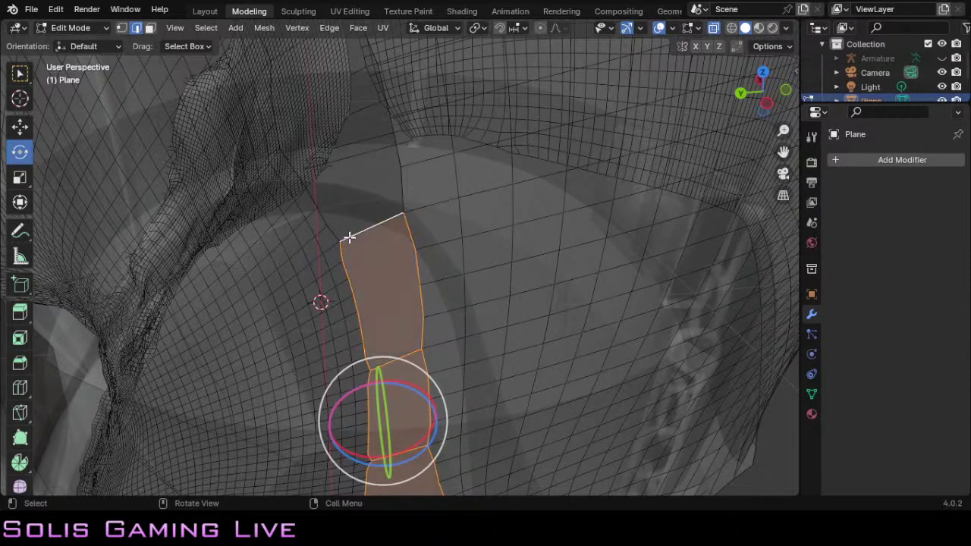
Step: Add the first border edges on both sides of the fourth opening, directly above the newest face, to the selection
shift+click(402, 189)
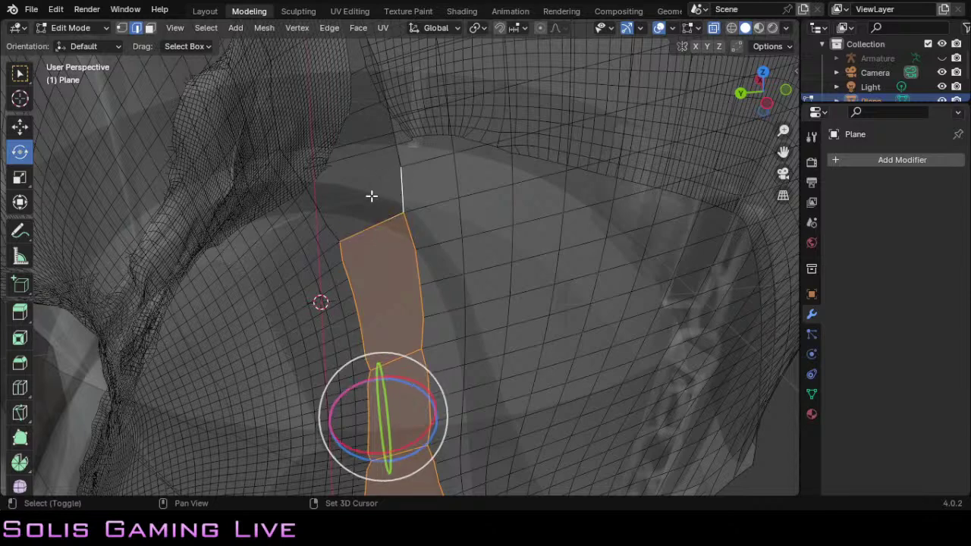
shift+click(330, 229)
shift+click(322, 213)
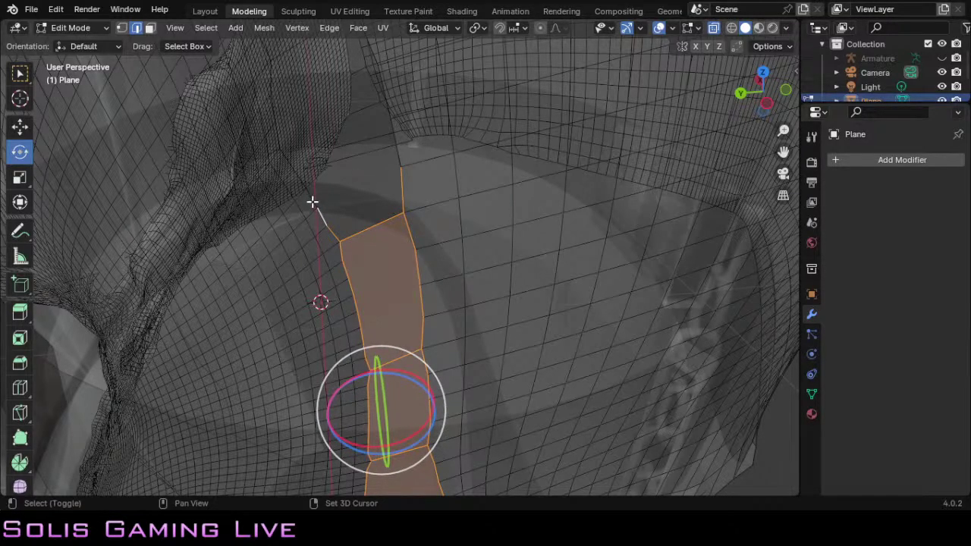
shift+click(311, 200)
shift+click(299, 179)
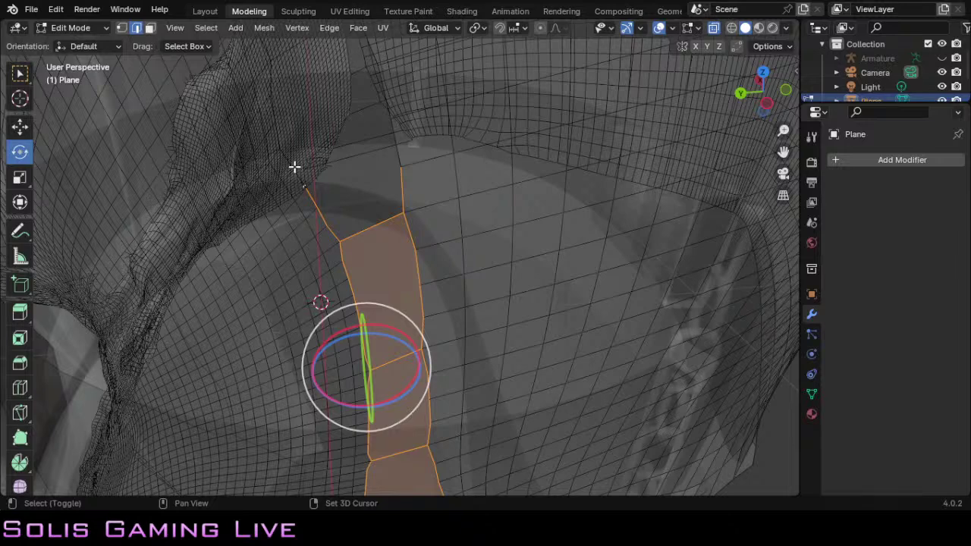
shift+click(308, 189)
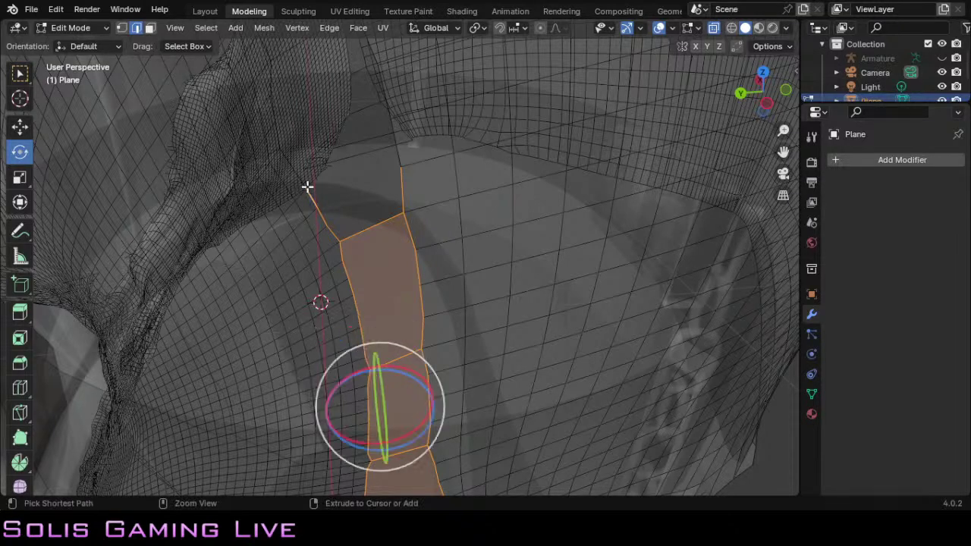
scroll(363, 180, up, 3)
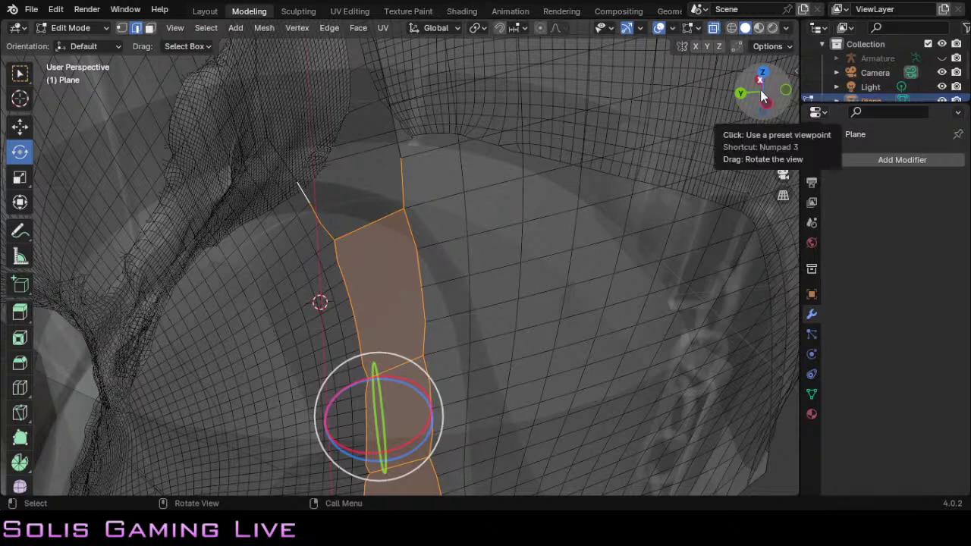
drag(770, 87, 777, 92)
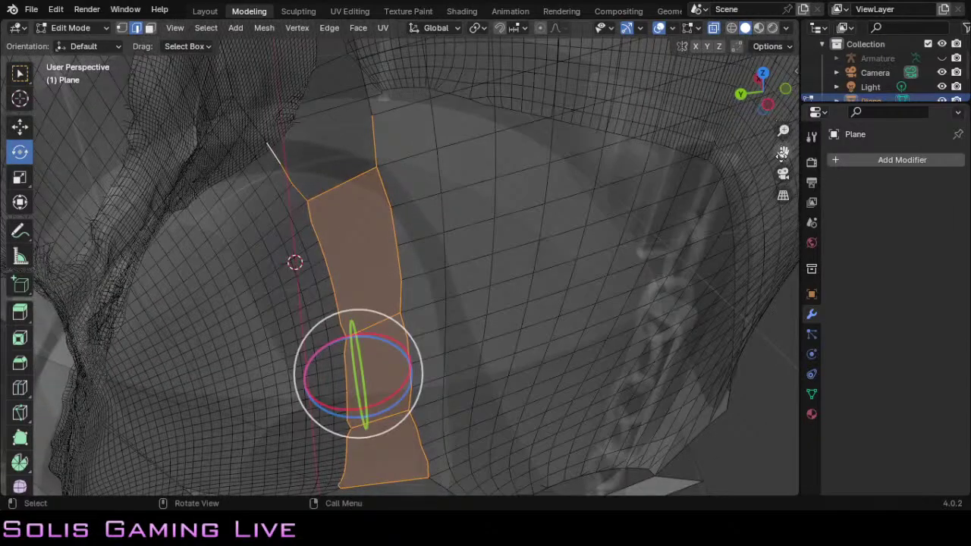
drag(783, 152, 720, 171)
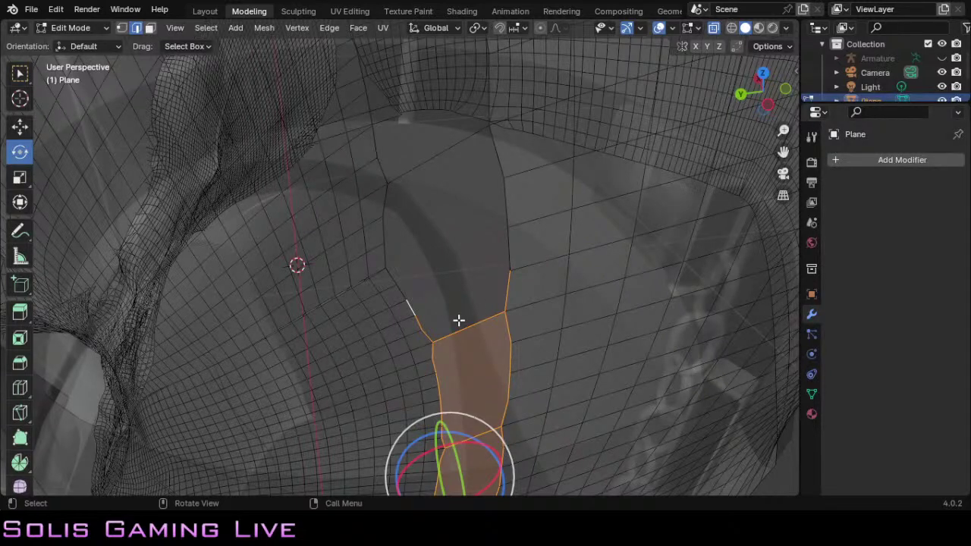
Step: Complete the fourth opening's loop with the remaining border edges on both sides and the upper bridging edge, and fill it with a face
shift+click(508, 235)
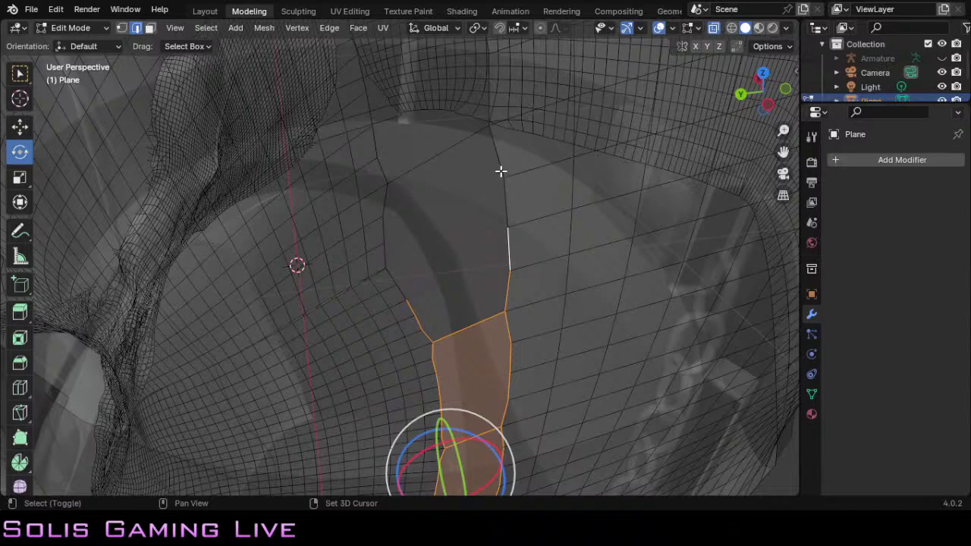
shift+click(501, 168)
shift+click(505, 201)
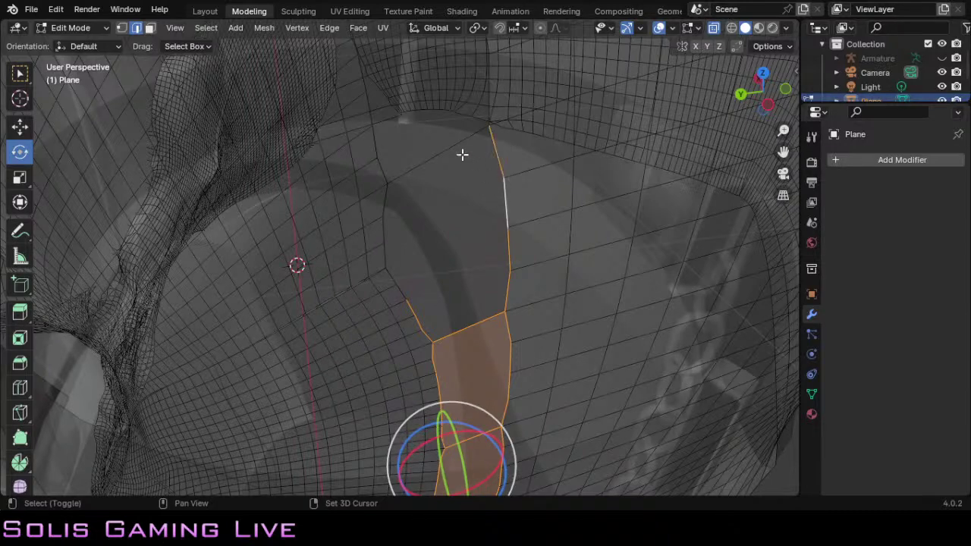
shift+click(452, 146)
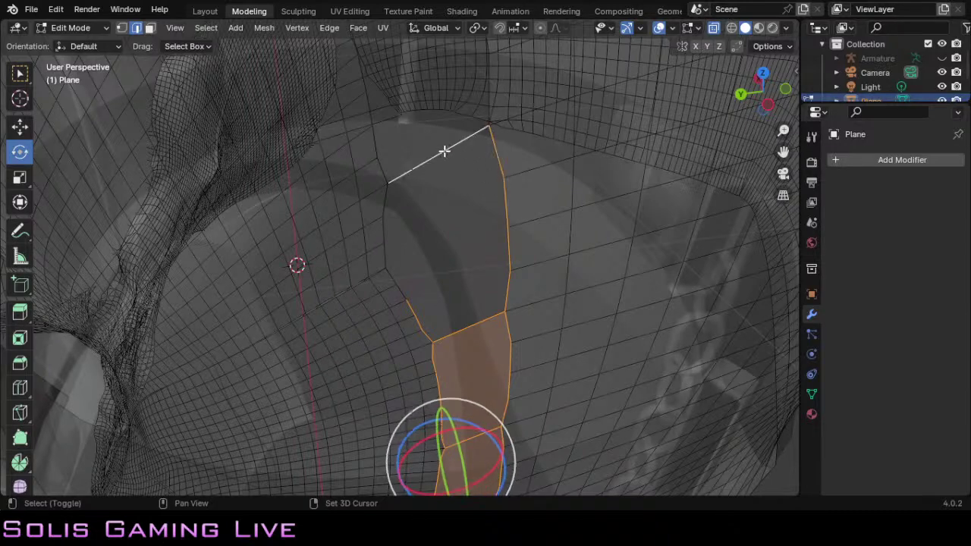
shift+click(383, 211)
shift+click(383, 247)
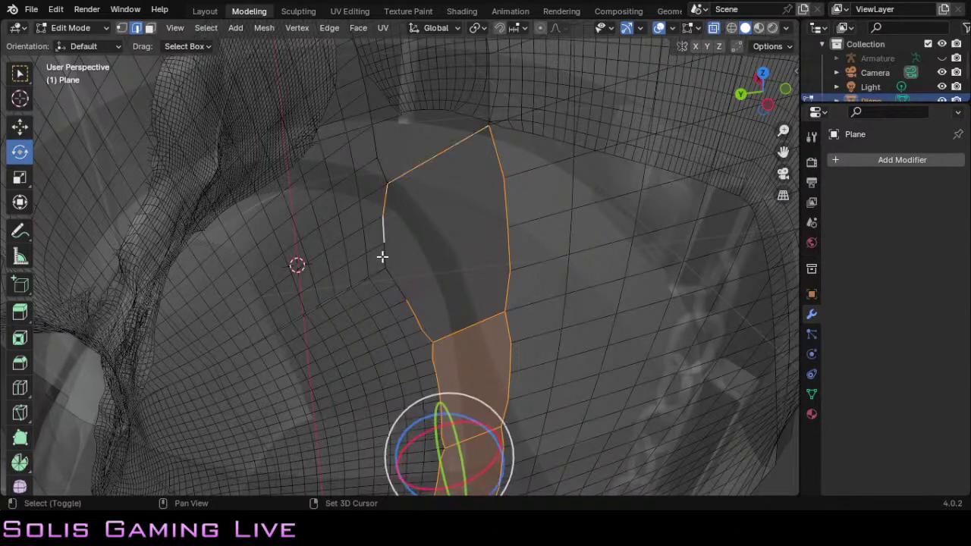
shift+click(403, 293)
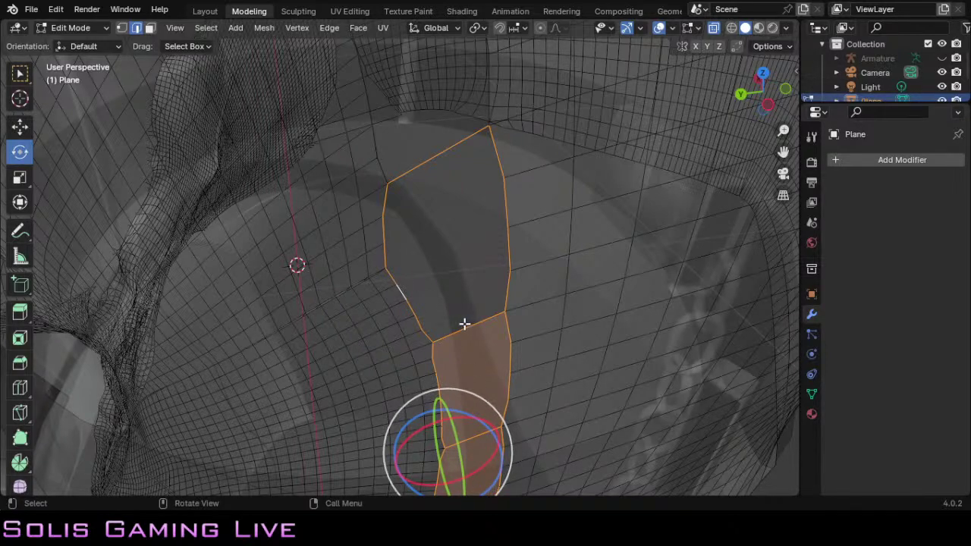
key(f)
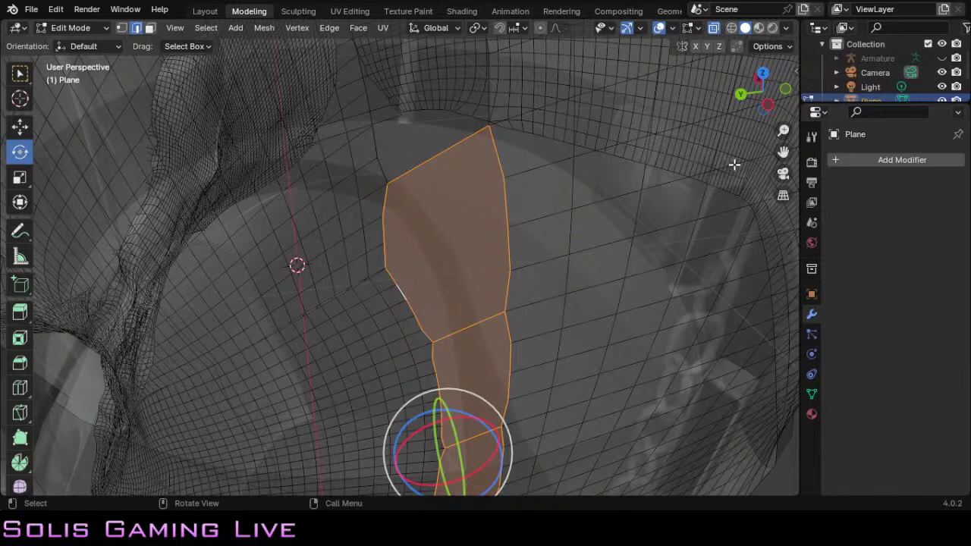
Step: Add the coarser-meshed side's four border edges along the fifth opening, down to the newest face, to the selection
drag(784, 152, 789, 303)
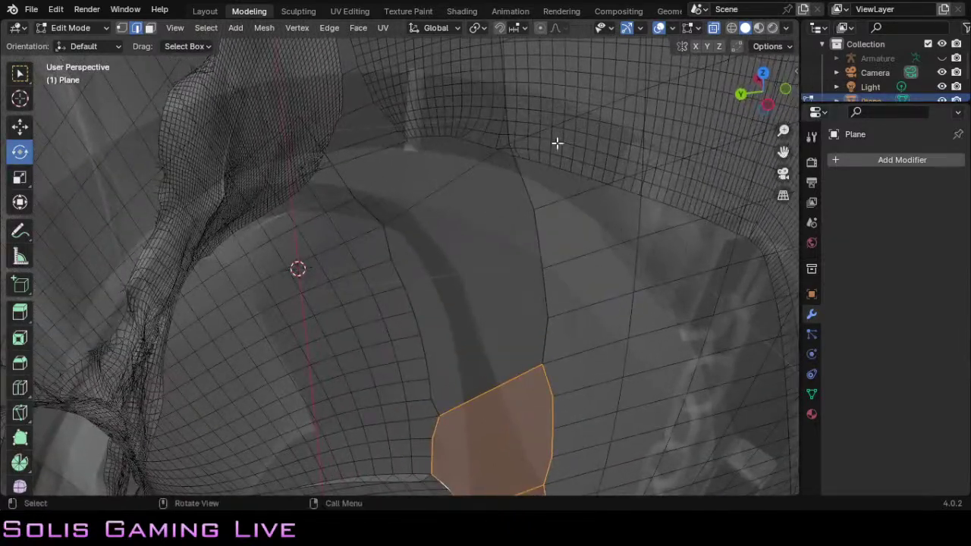
shift+click(523, 182)
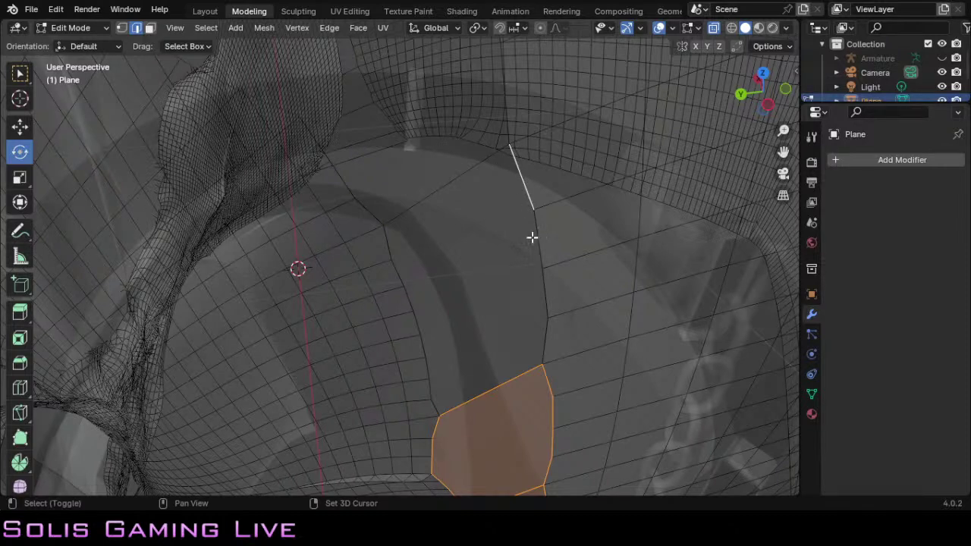
shift+click(537, 243)
shift+click(545, 295)
shift+click(546, 336)
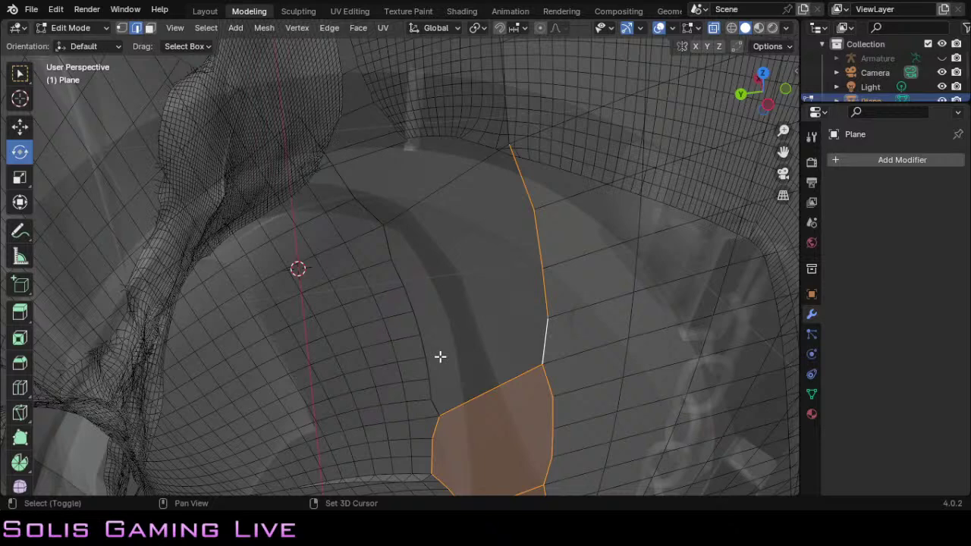
Step: Add the finer-meshed side's border edges and the upper bridging edge of the fifth opening, and fill the loop with a face
shift+click(436, 410)
shift+click(430, 384)
shift+click(427, 366)
shift+click(418, 323)
shift+click(411, 304)
shift+click(407, 295)
shift+click(398, 270)
shift+click(390, 241)
shift+click(405, 211)
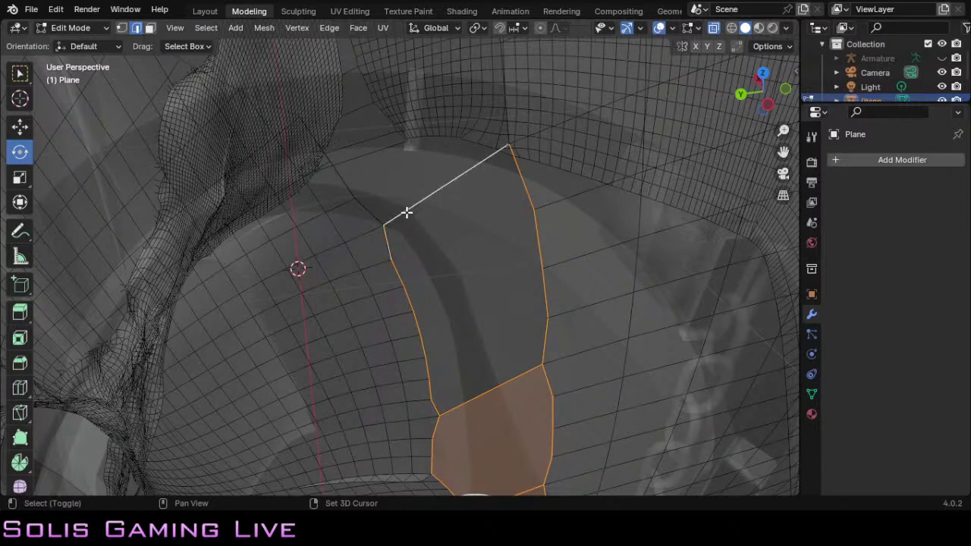
key(f)
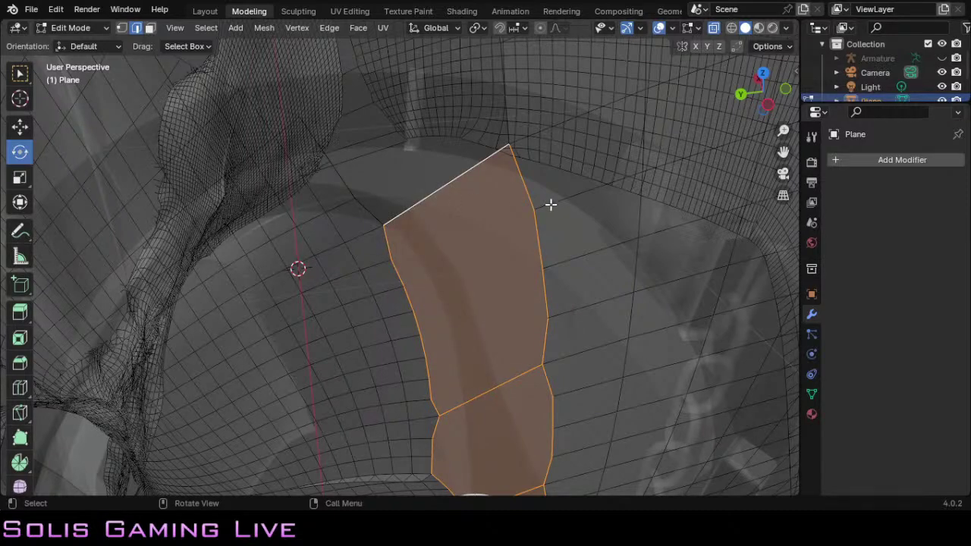
drag(781, 154, 850, 239)
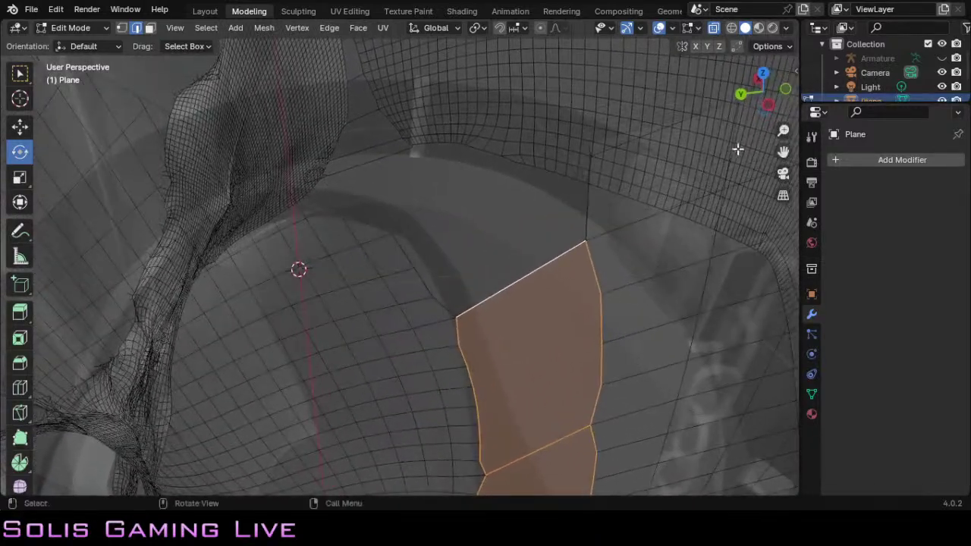
shift+click(448, 312)
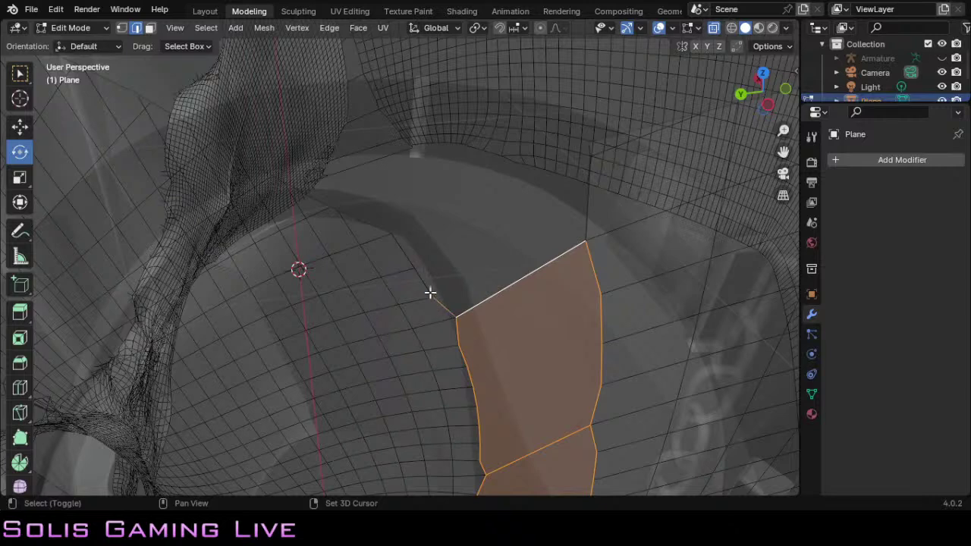
shift+click(415, 271)
shift+click(403, 252)
shift+click(590, 195)
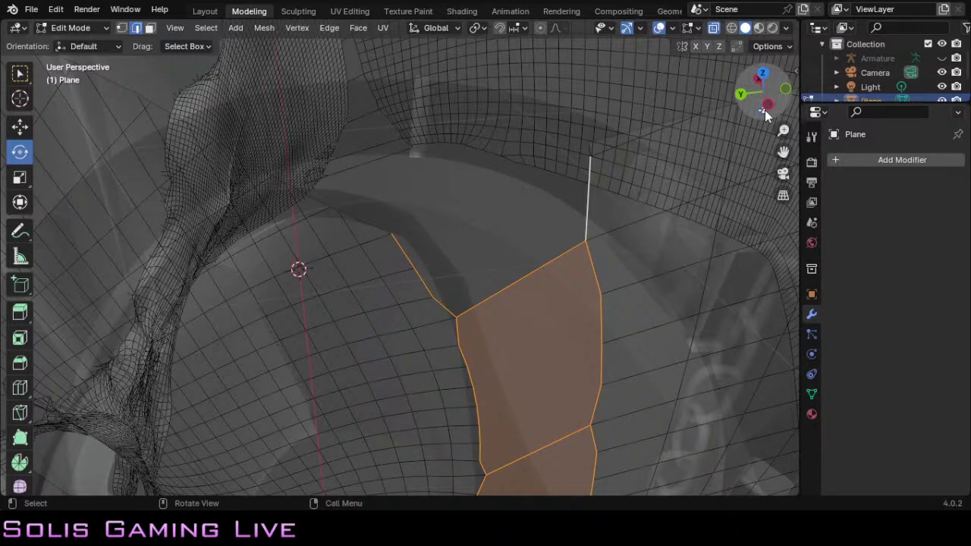
drag(765, 114, 741, 143)
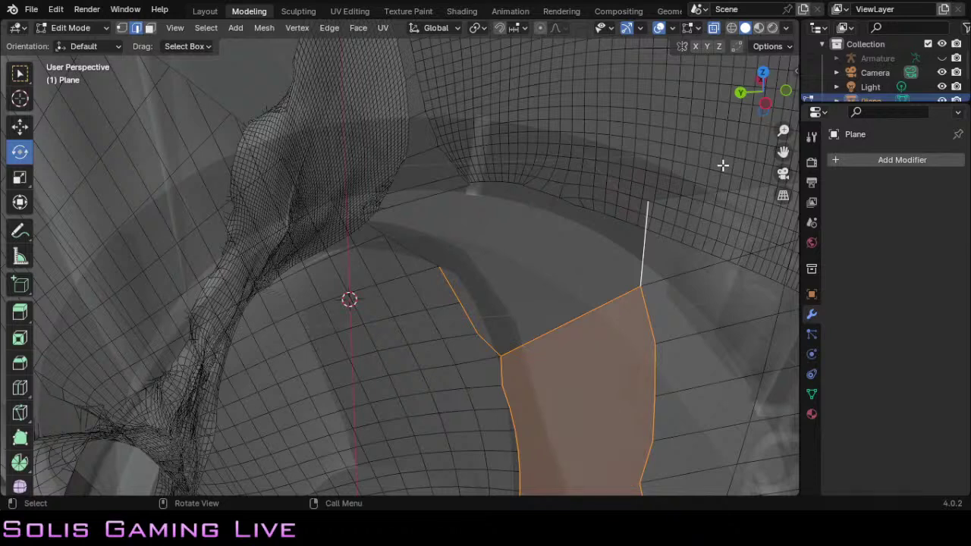
click(639, 282)
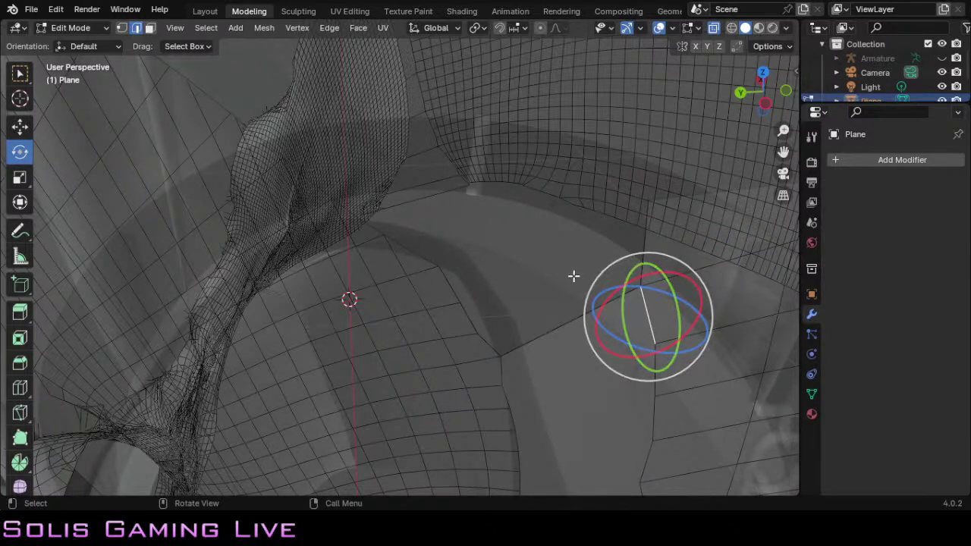
click(545, 345)
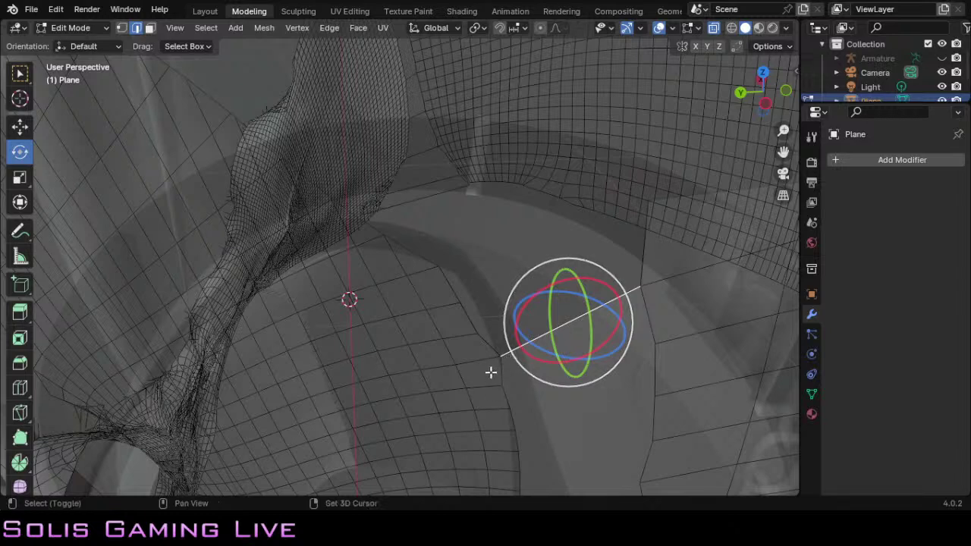
shift+click(478, 329)
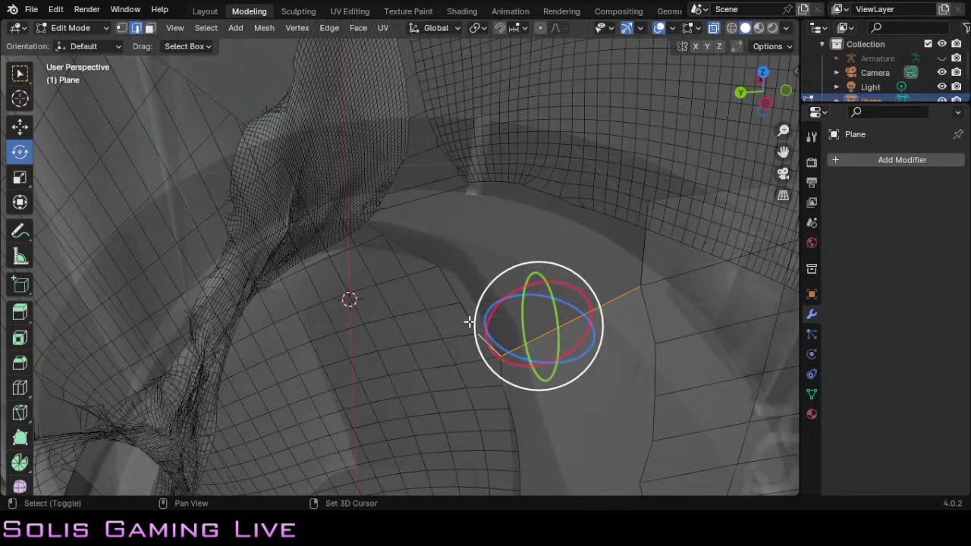
shift+click(644, 247)
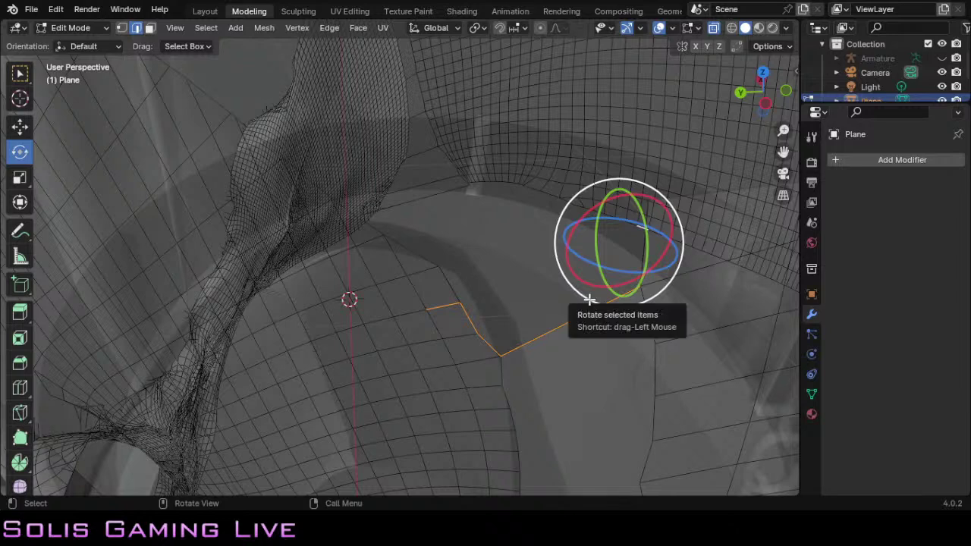
key(ctrl+z)
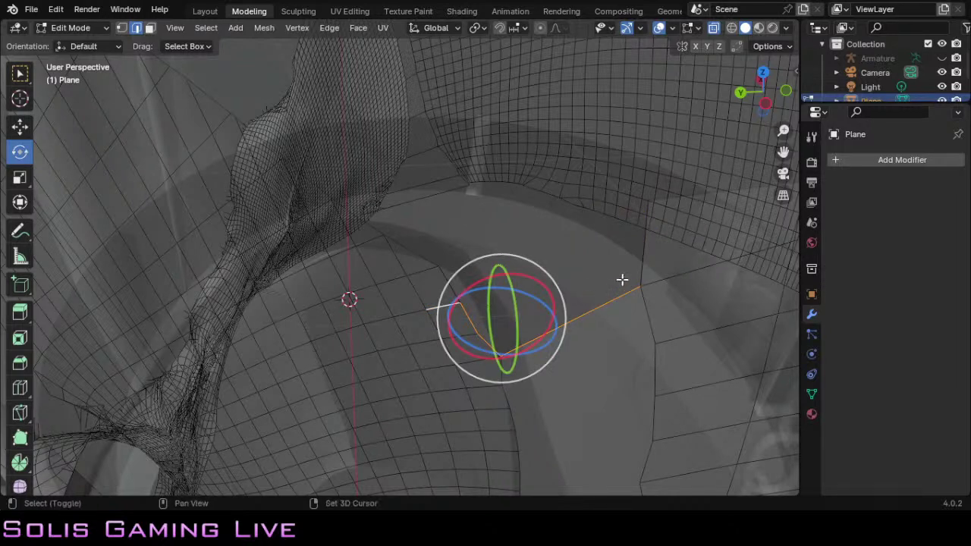
shift+click(642, 268)
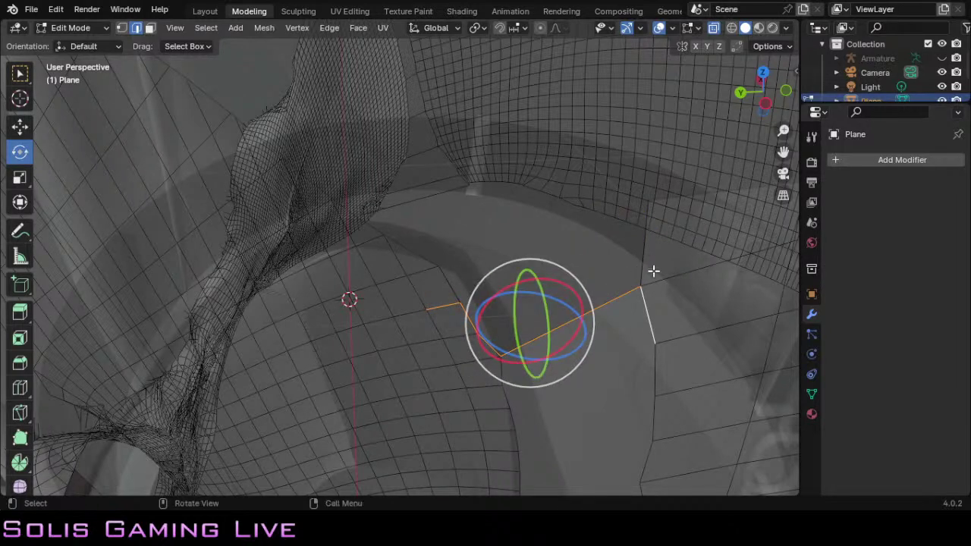
key(ctrl+z)
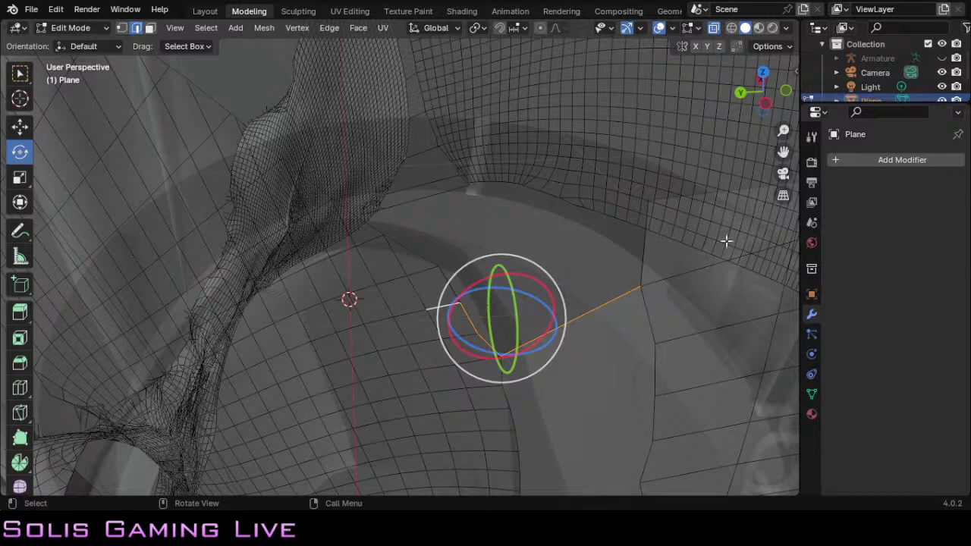
drag(784, 152, 707, 236)
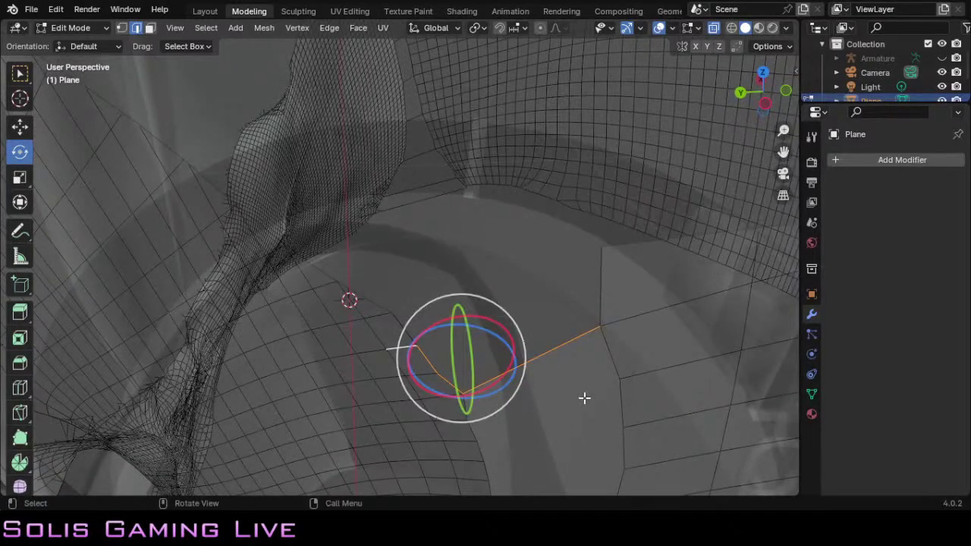
shift+click(598, 315)
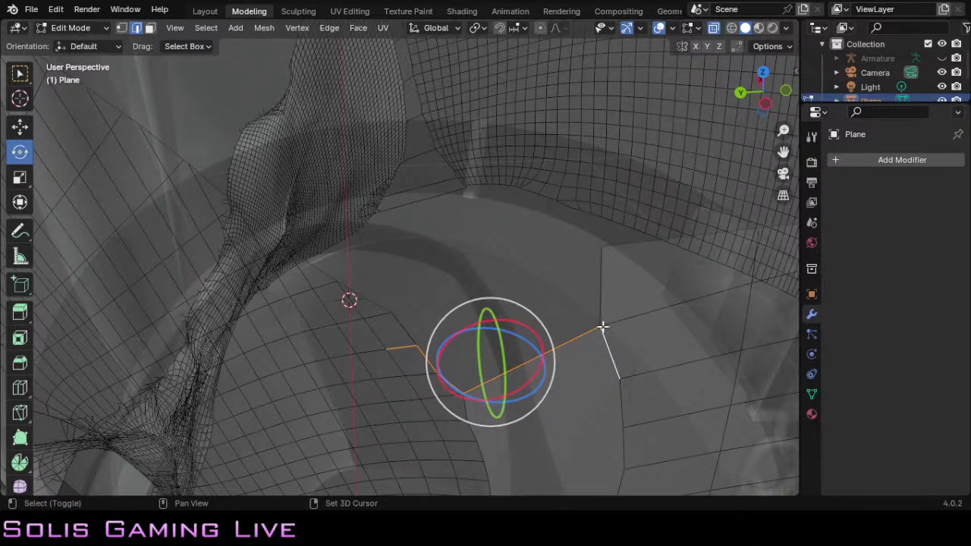
shift+click(602, 341)
shift+click(598, 308)
shift+click(609, 346)
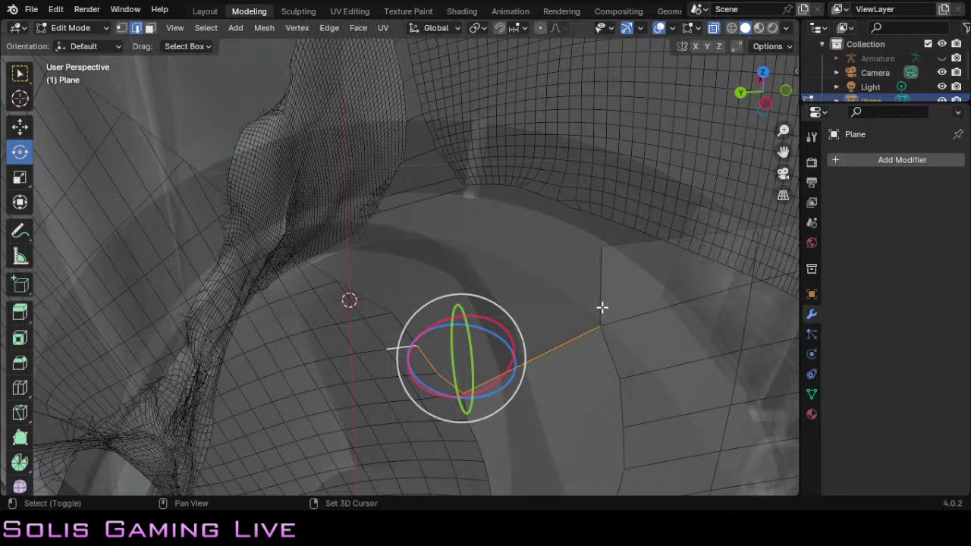
shift+click(601, 302)
shift+click(601, 302)
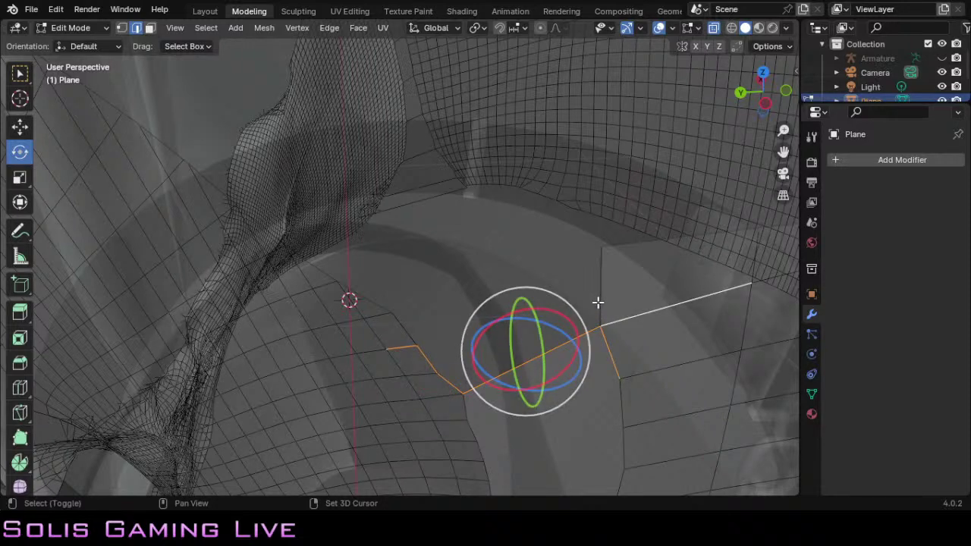
key(alt+a)
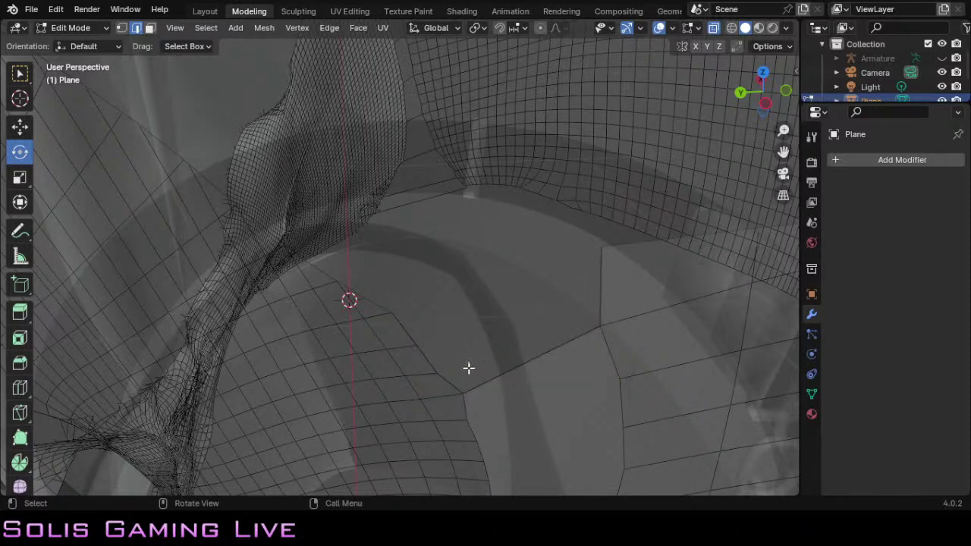
Step: Select the finer-meshed side's first two border edges of the sixth opening, directly above the newest face
shift+click(426, 357)
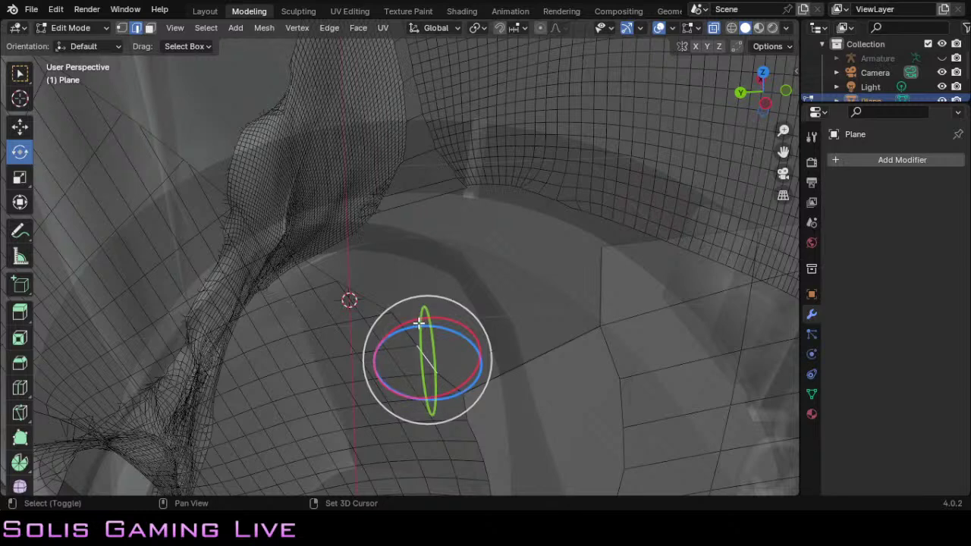
shift+click(382, 315)
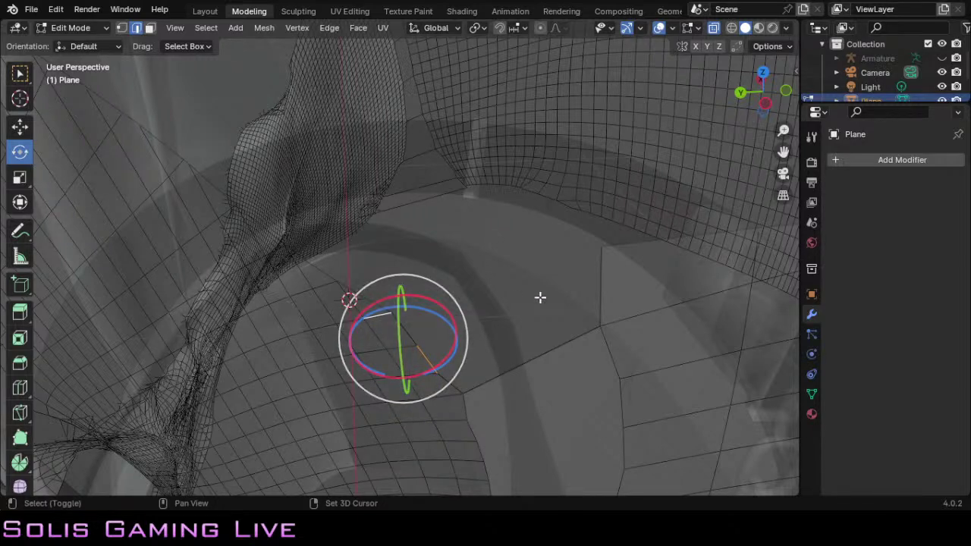
key(ctrl+z)
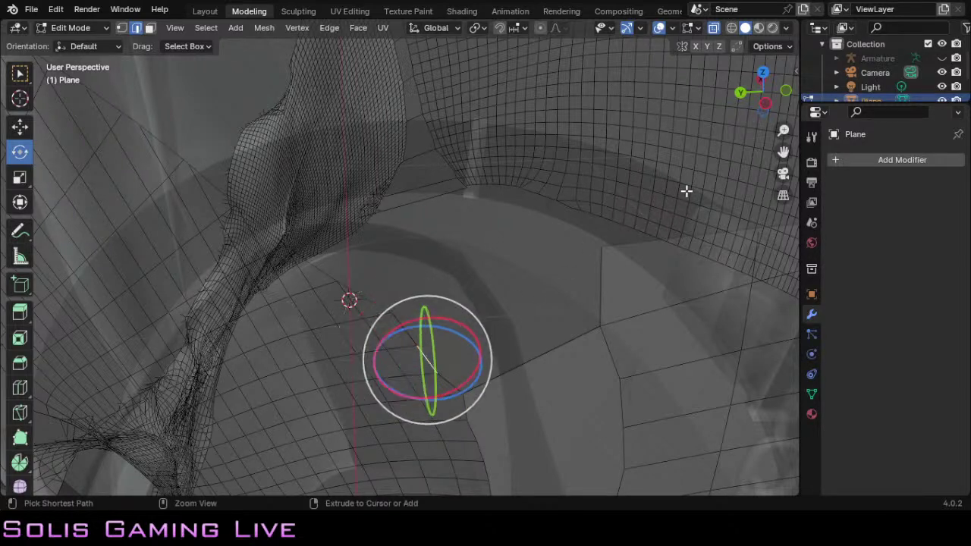
drag(762, 91, 721, 100)
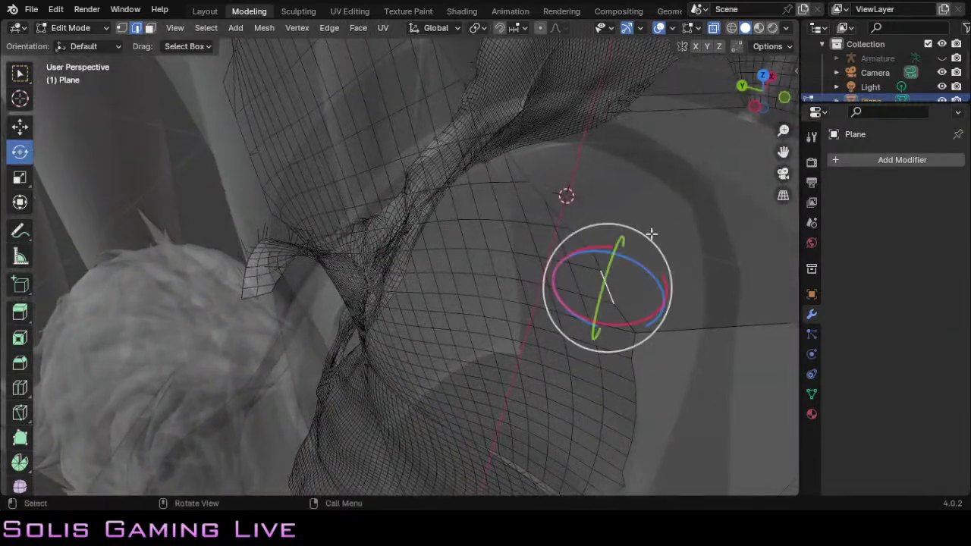
shift+click(617, 311)
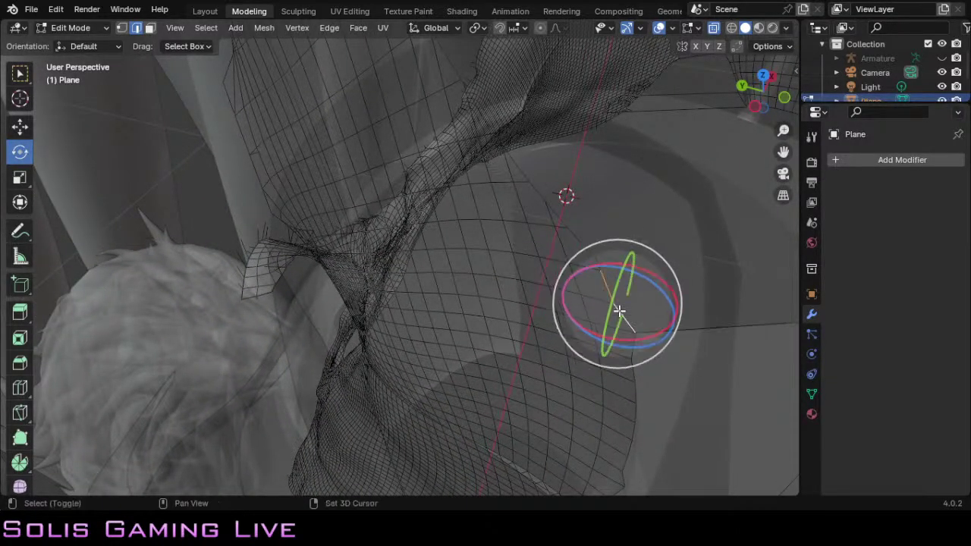
Step: Add the bridging edge along the newest face's upper end to the selection, connecting the finer and coarser sides
shift+click(652, 330)
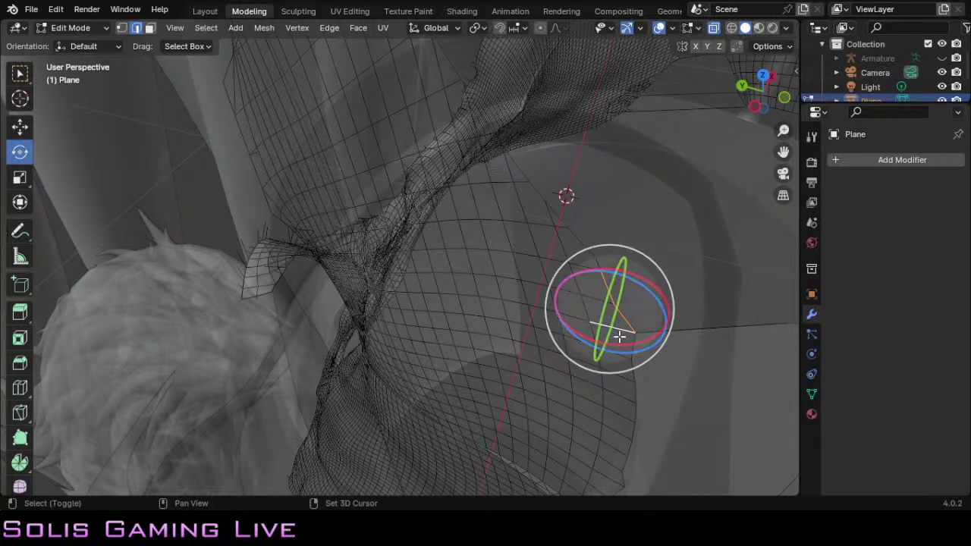
shift+click(625, 331)
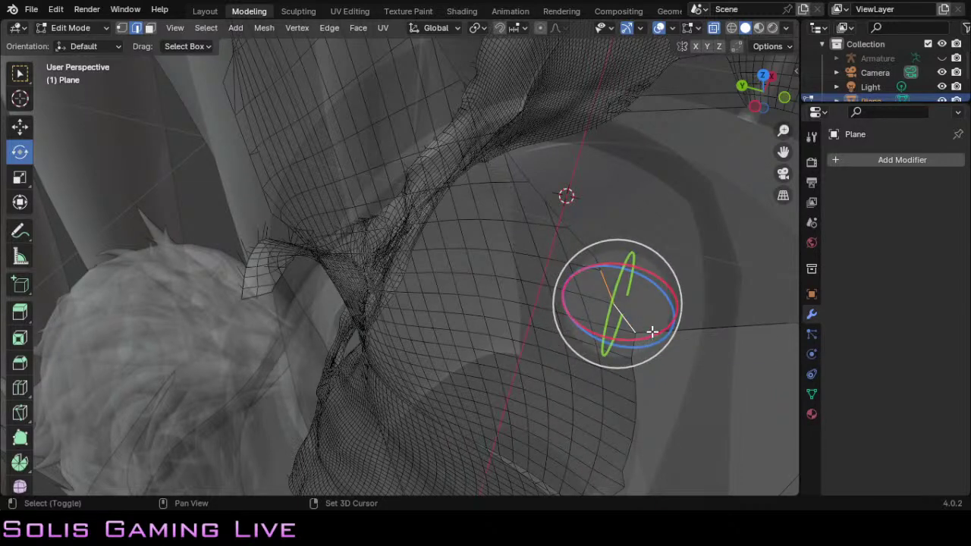
shift+click(652, 332)
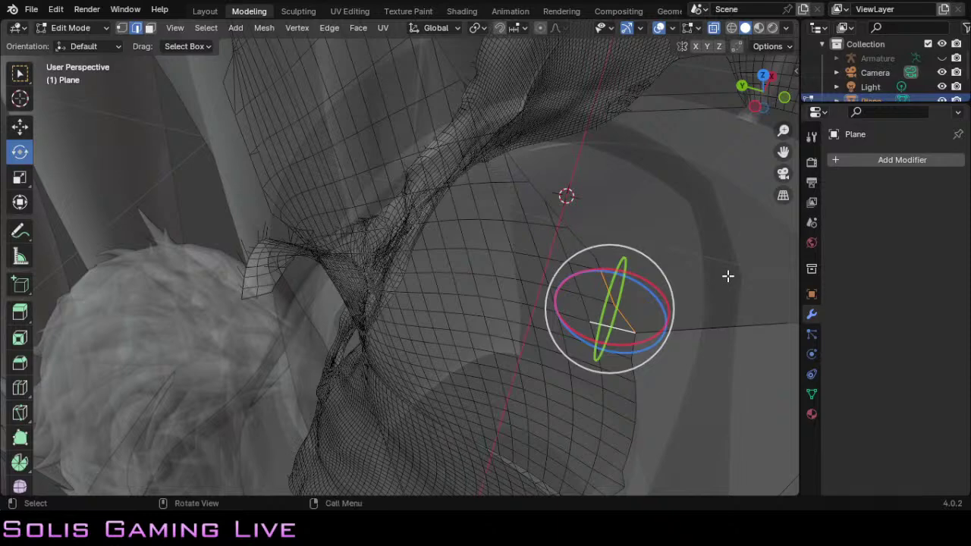
scroll(722, 280, up, 4)
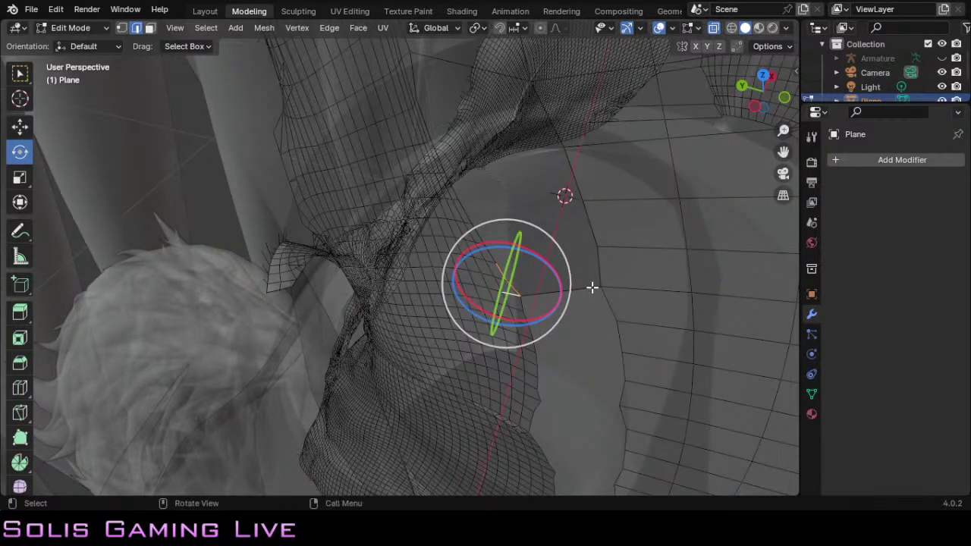
key(ctrl+z)
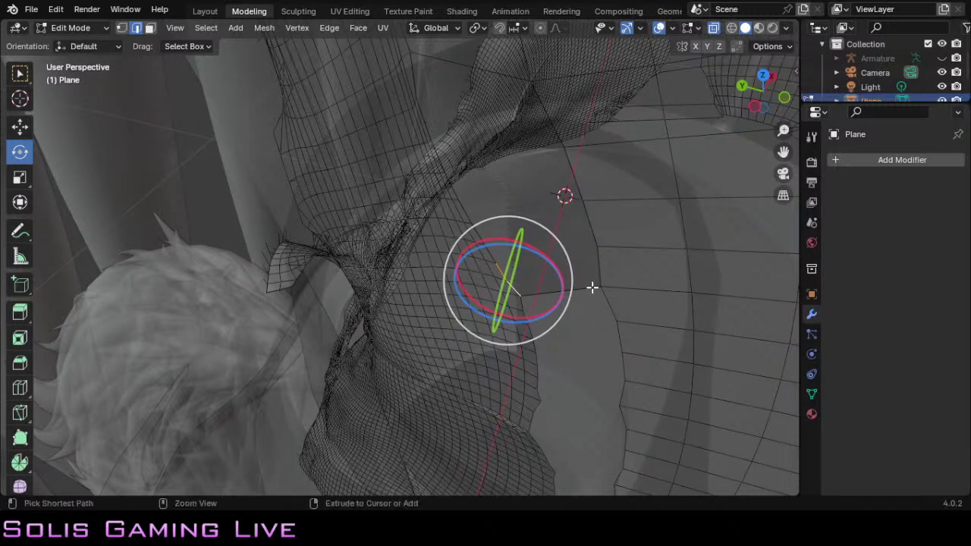
ctrl+click(589, 286)
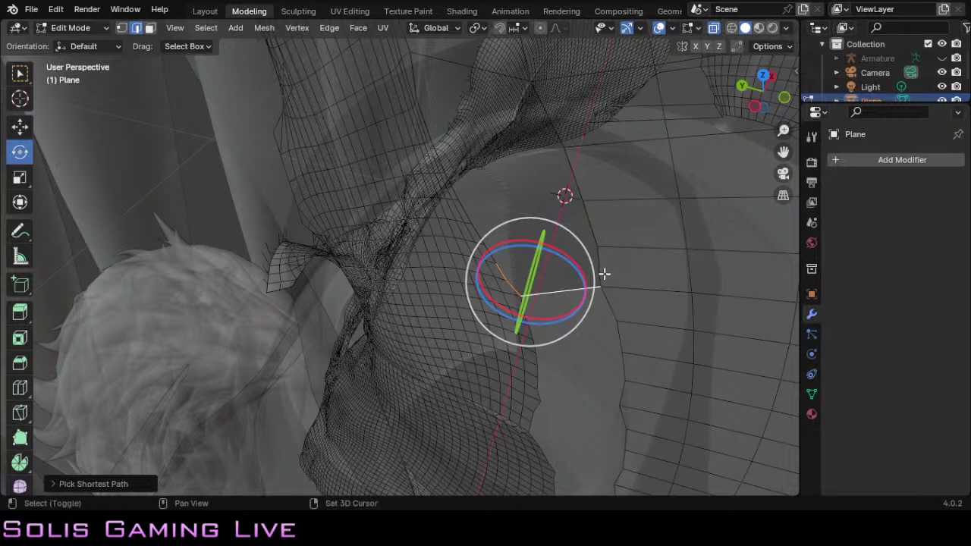
Step: Add the coarser-meshed side's first three border edges above the bridging edge to the sixth opening's selection
shift+click(600, 261)
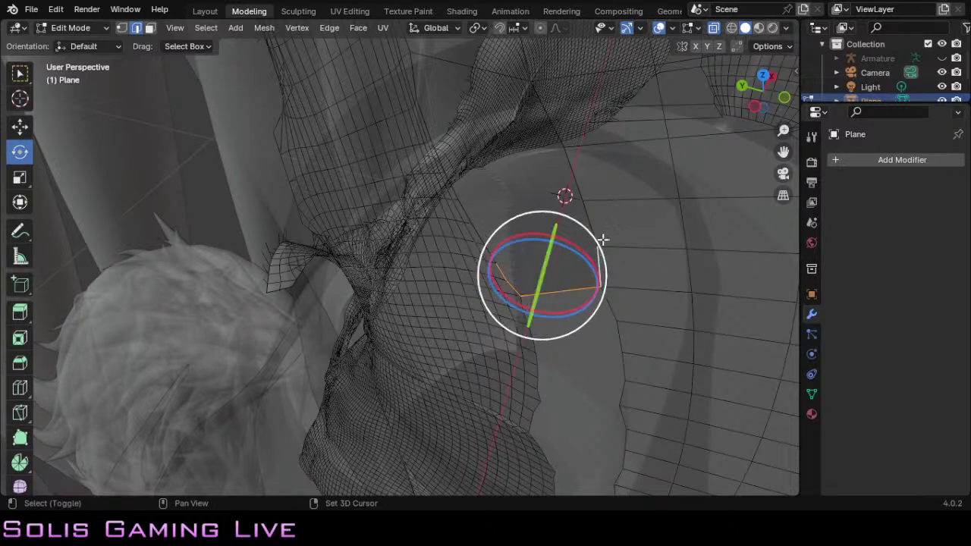
shift+click(588, 214)
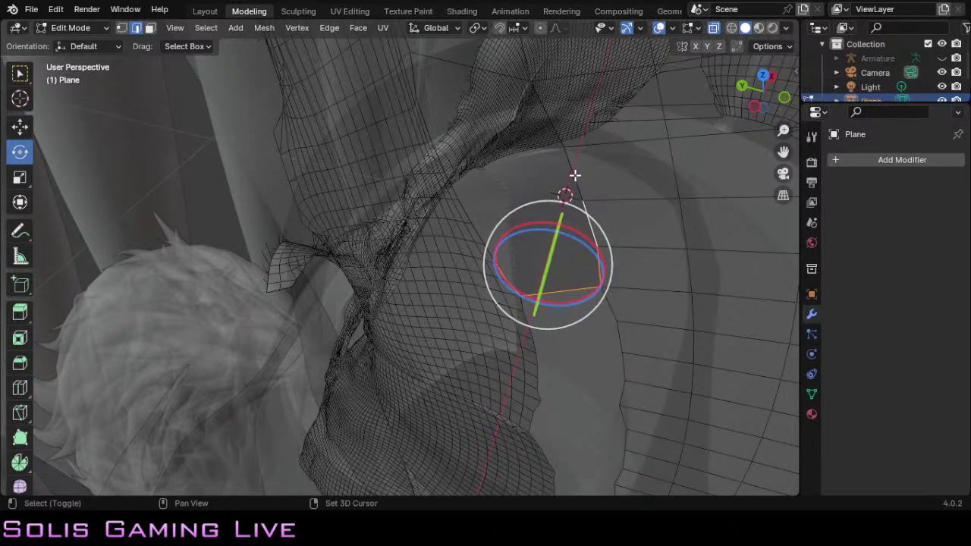
shift+click(574, 175)
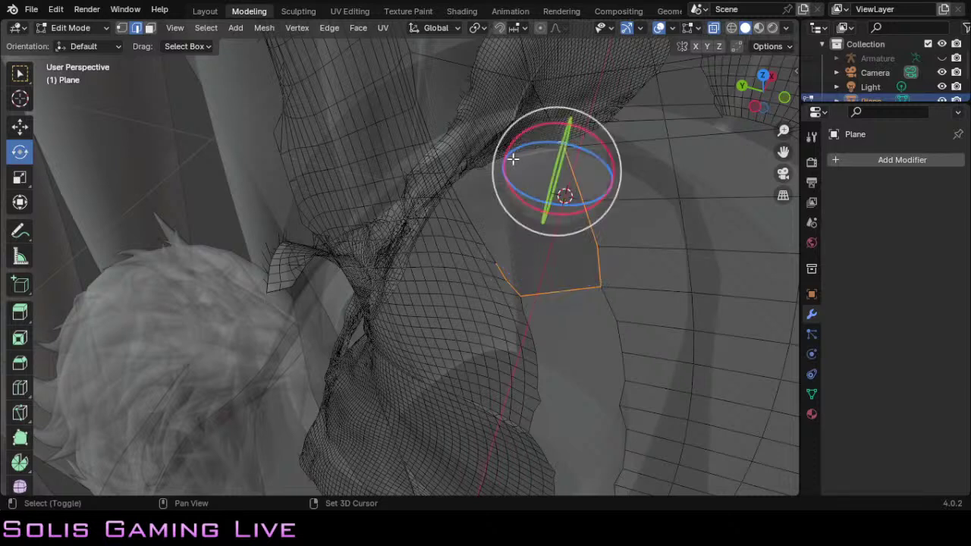
shift+click(413, 81)
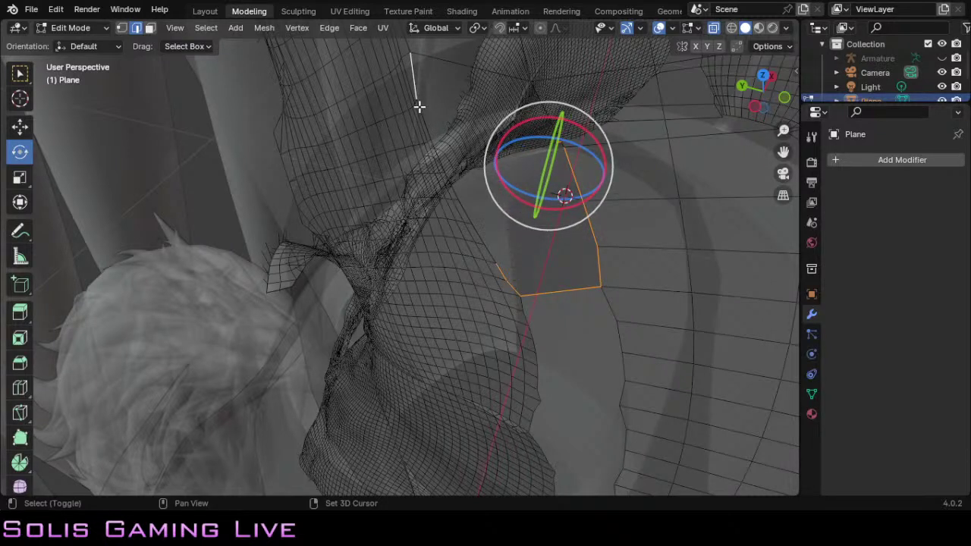
shift+click(419, 106)
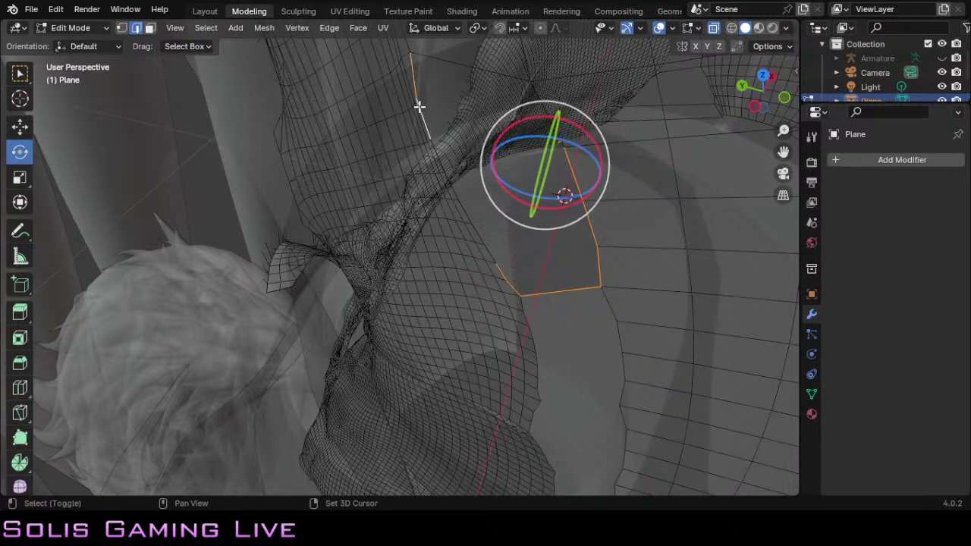
shift+click(559, 142)
scroll(572, 155, up, 1)
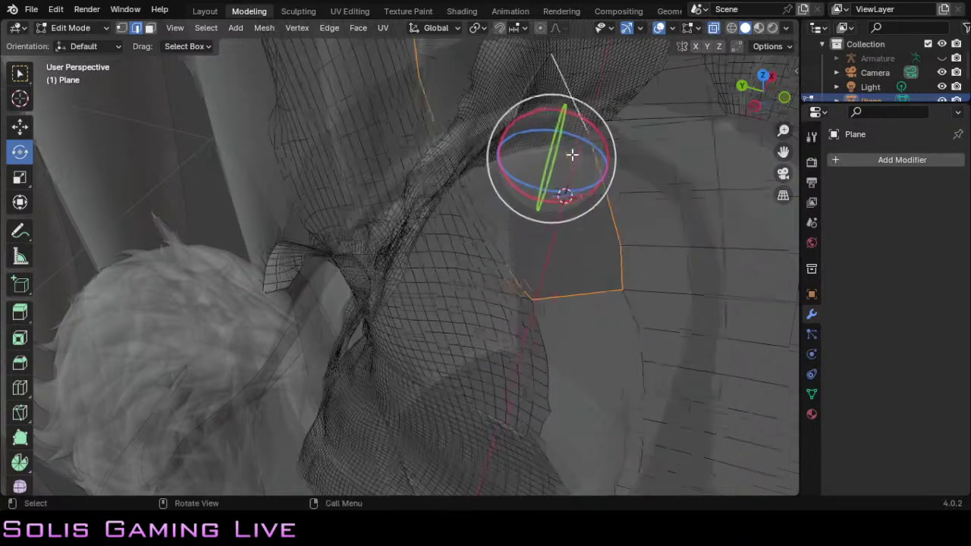
scroll(572, 155, up, 1)
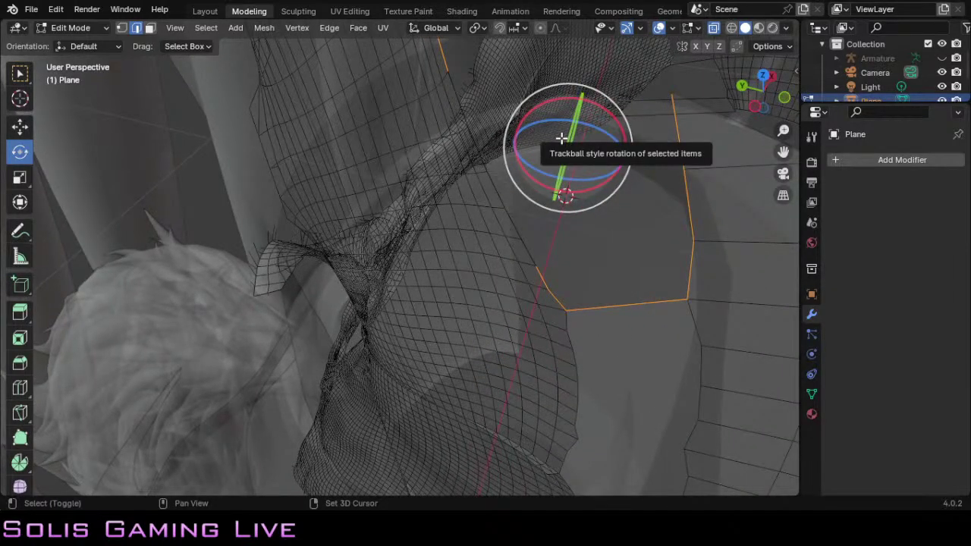
middle_drag(551, 190, 566, 146)
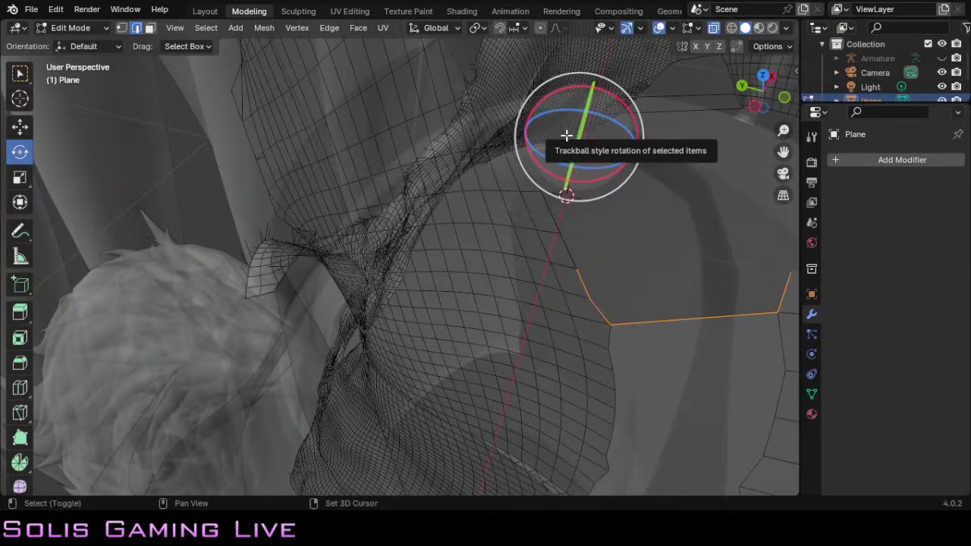
shift+click(567, 136)
shift+click(566, 136)
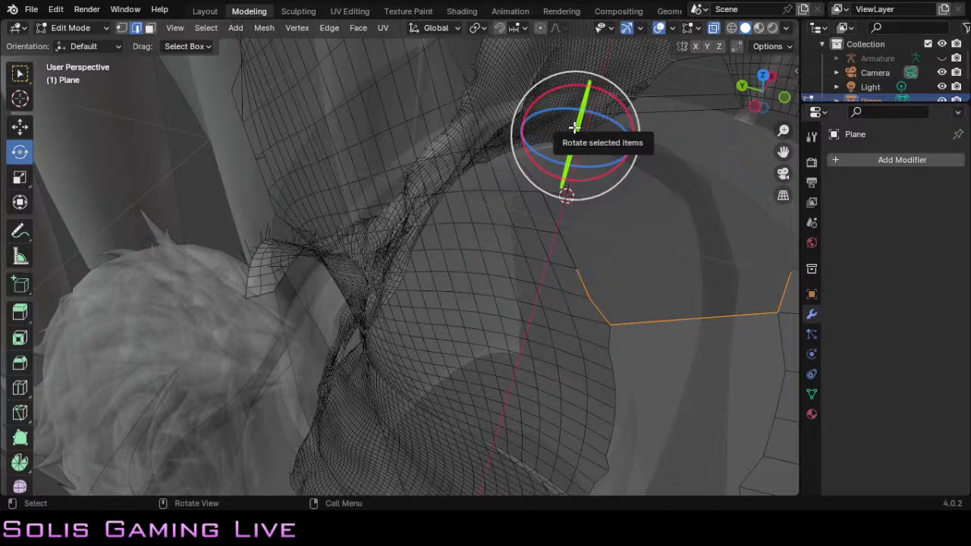
scroll(618, 238, down, 4)
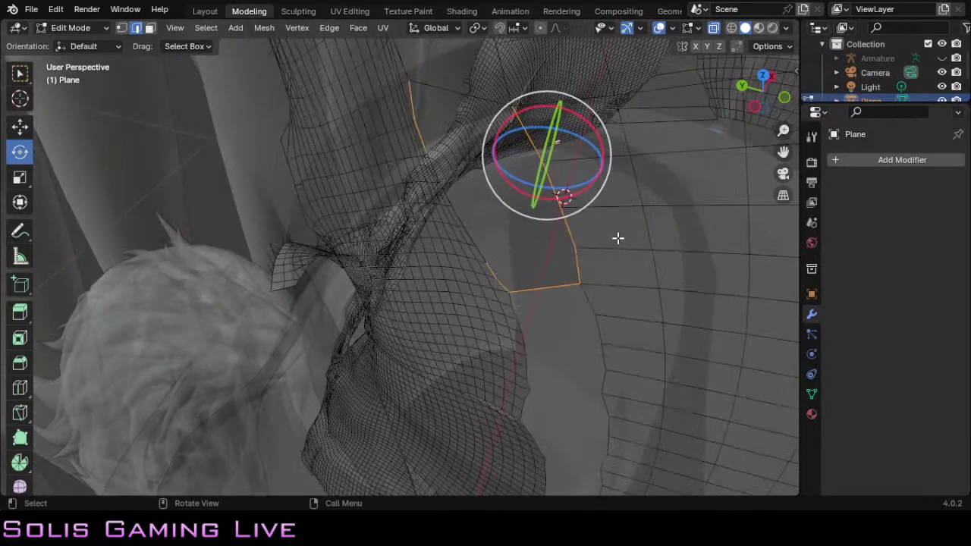
key(ctrl+z)
key(ctrl+z)
key(ctrl+z)
key(ctrl+z)
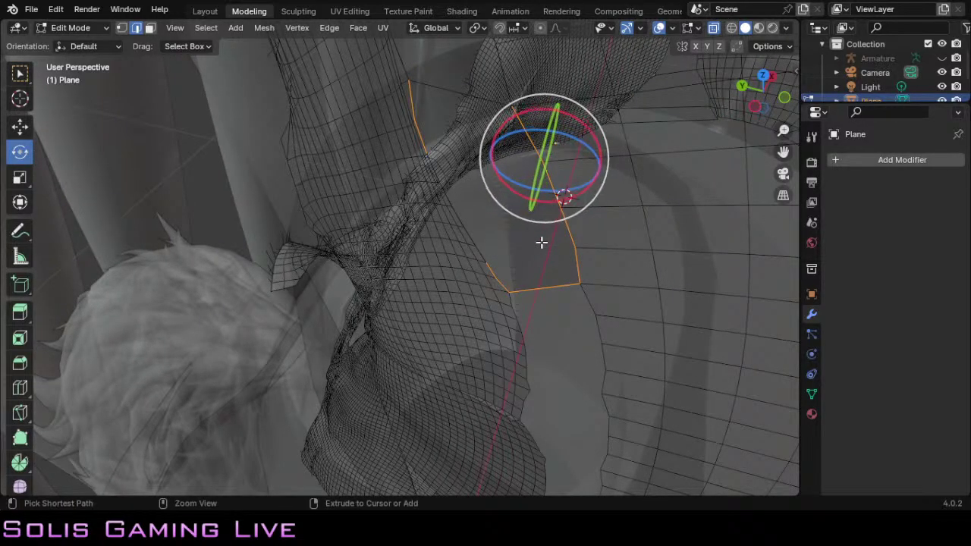
key(ctrl+z)
key(ctrl+z)
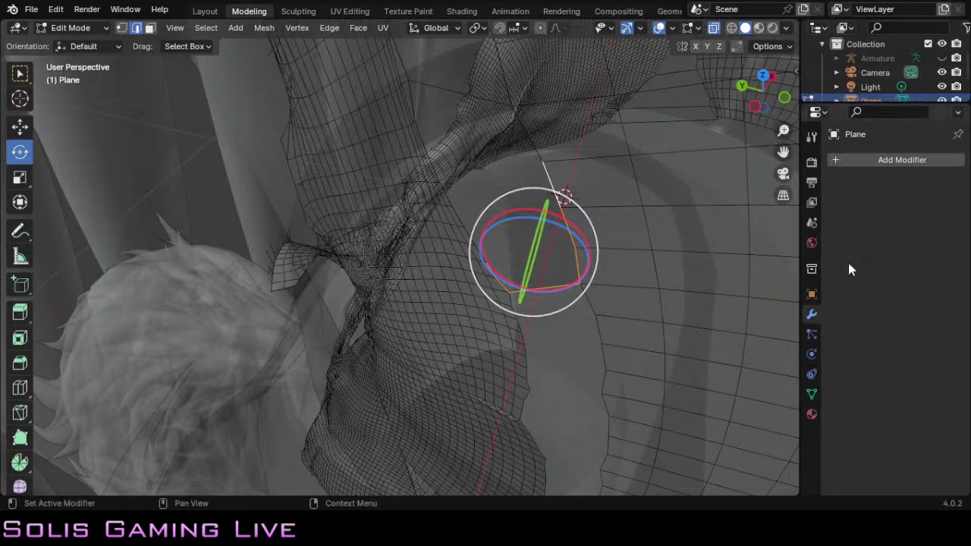
drag(783, 152, 784, 222)
shift+middle_drag(455, 303, 553, 301)
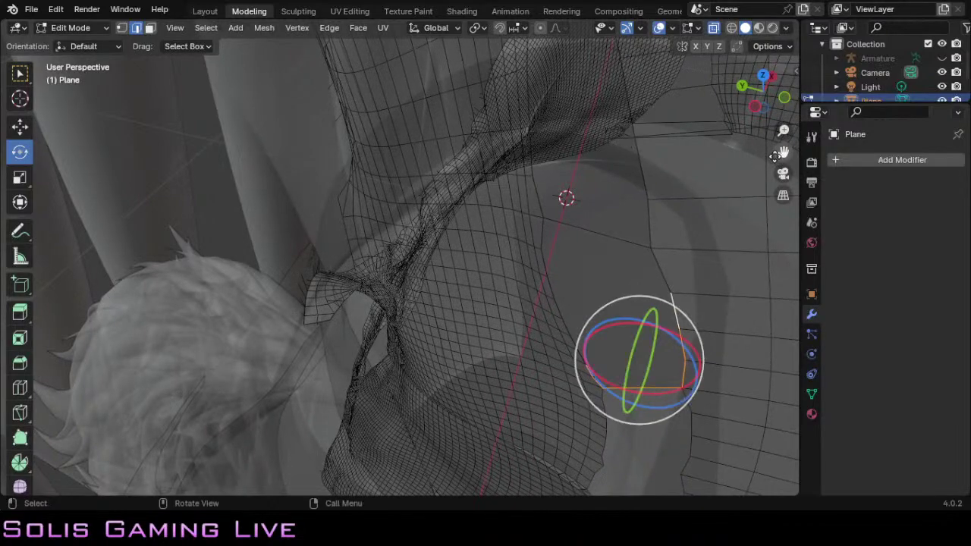
Step: Add the sixth opening's last coarser-side edge, upper bridging edge and remaining finer-side border edges, and fill the loop with a face
shift+click(653, 266)
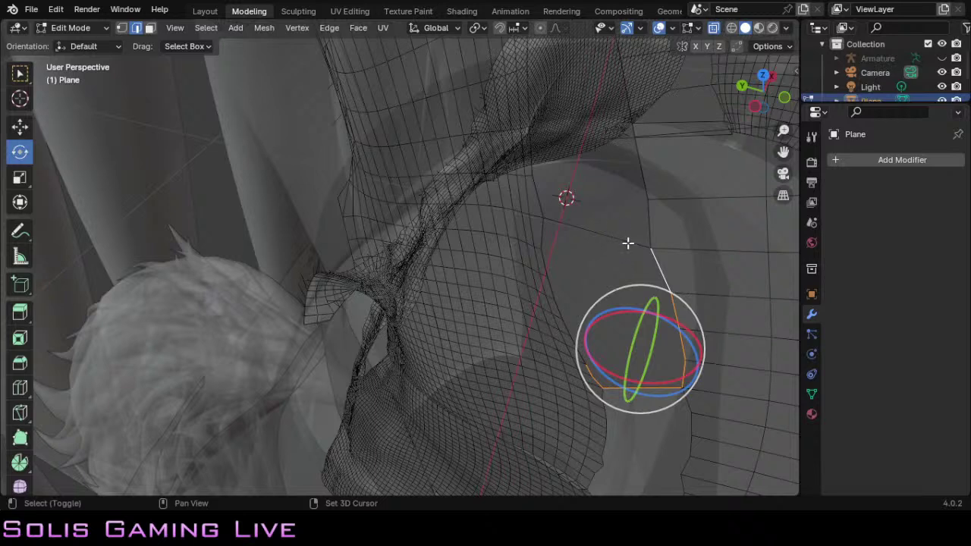
shift+click(624, 238)
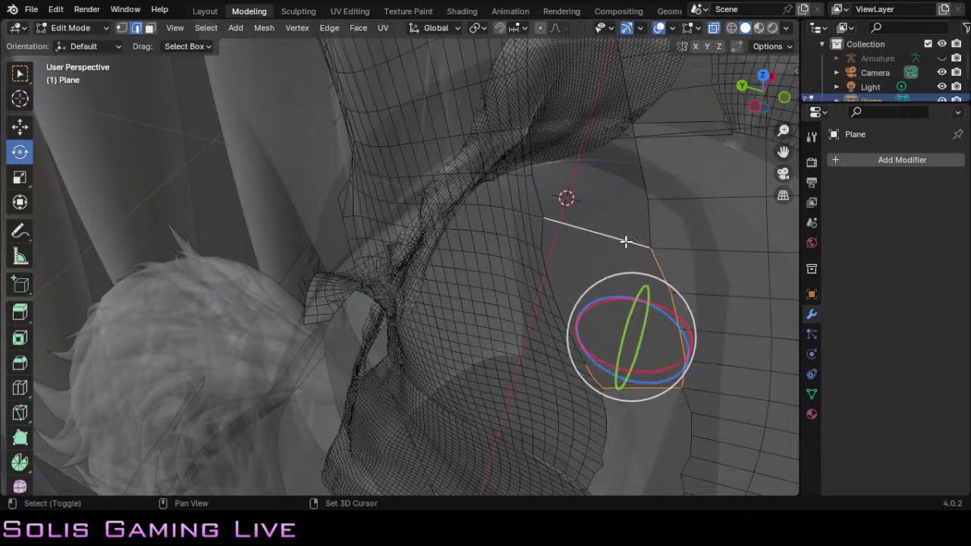
shift+click(541, 240)
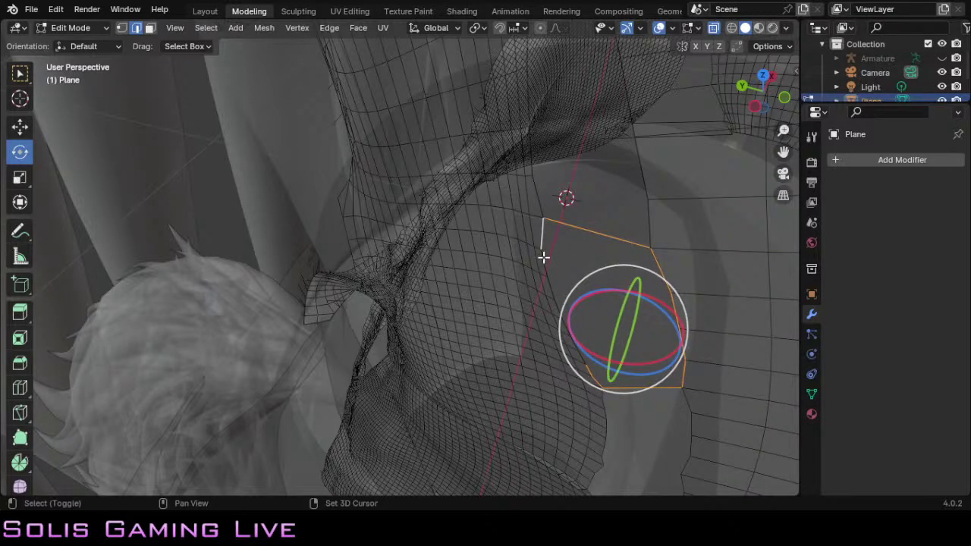
shift+click(544, 264)
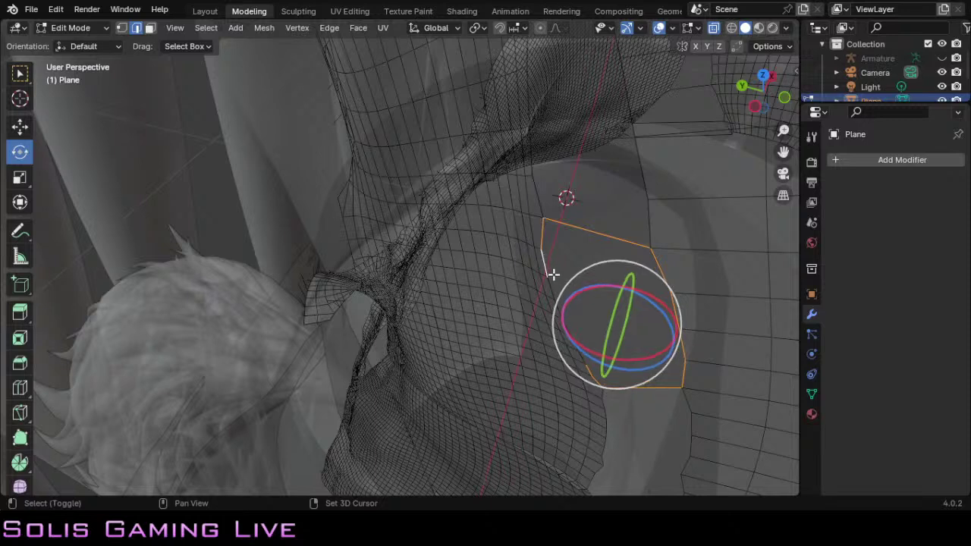
shift+click(550, 287)
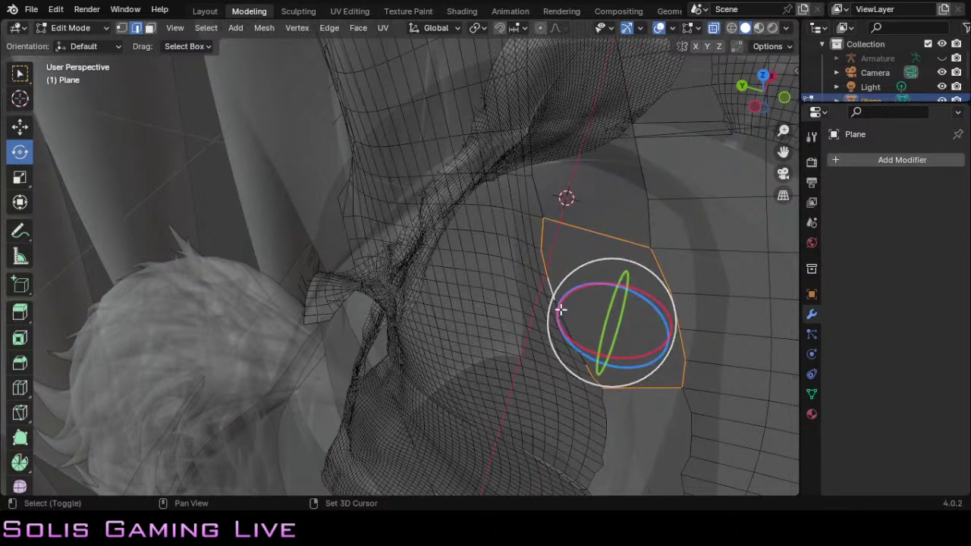
shift+click(561, 324)
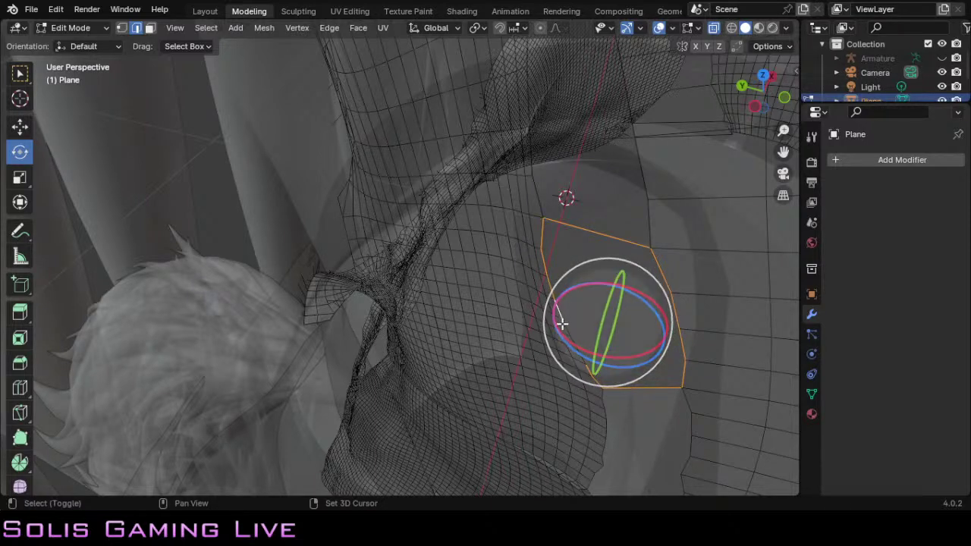
shift+click(566, 326)
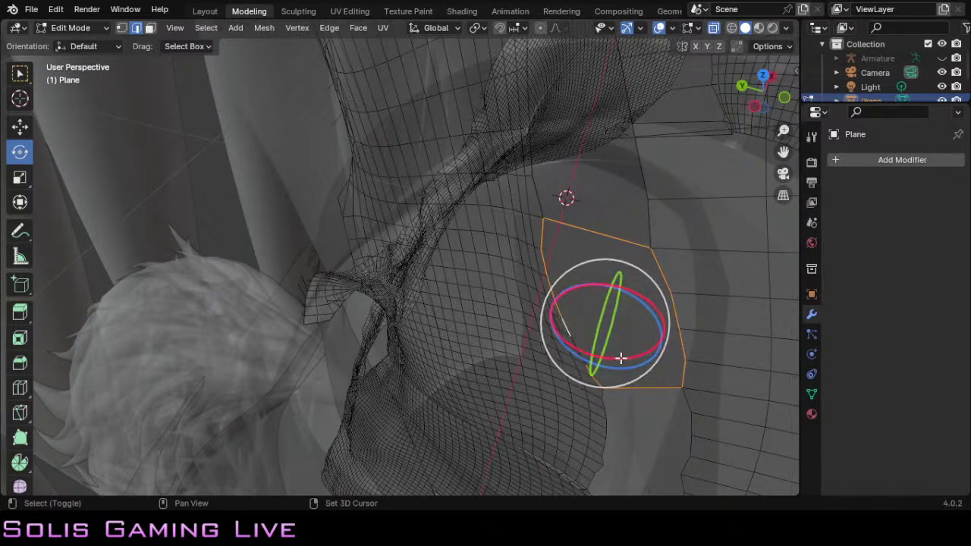
shift+click(577, 343)
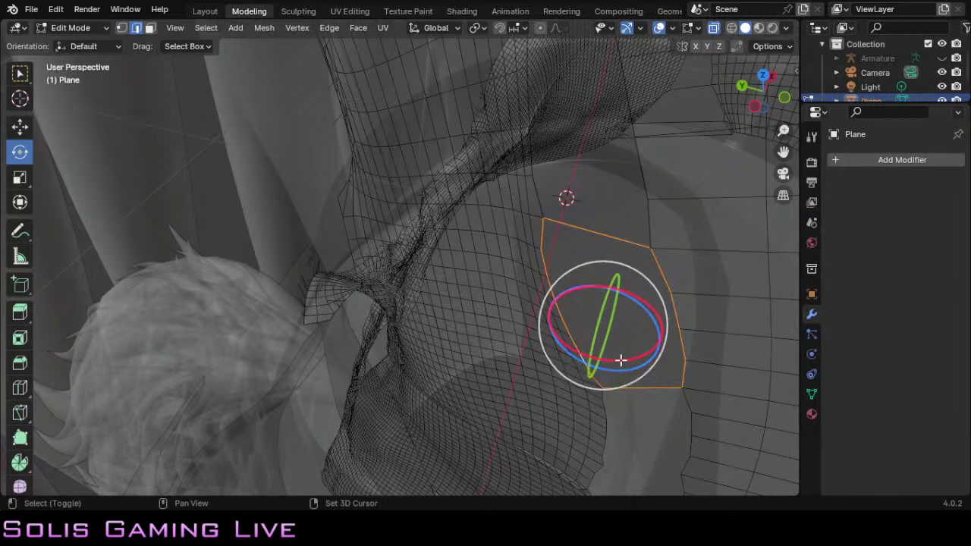
key(f)
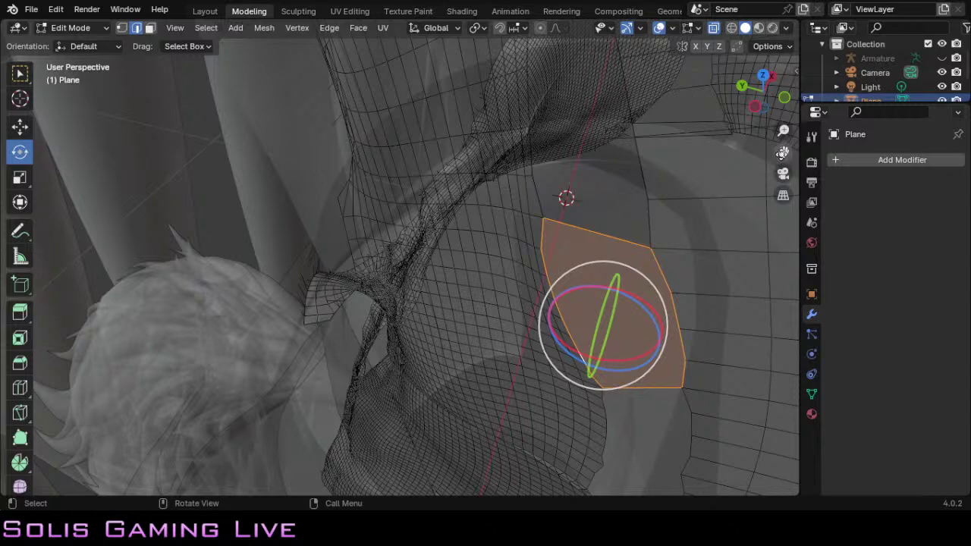
Step: Select the finer-meshed side's four border edges of the seventh opening, directly above the newly filled face
drag(783, 152, 823, 378)
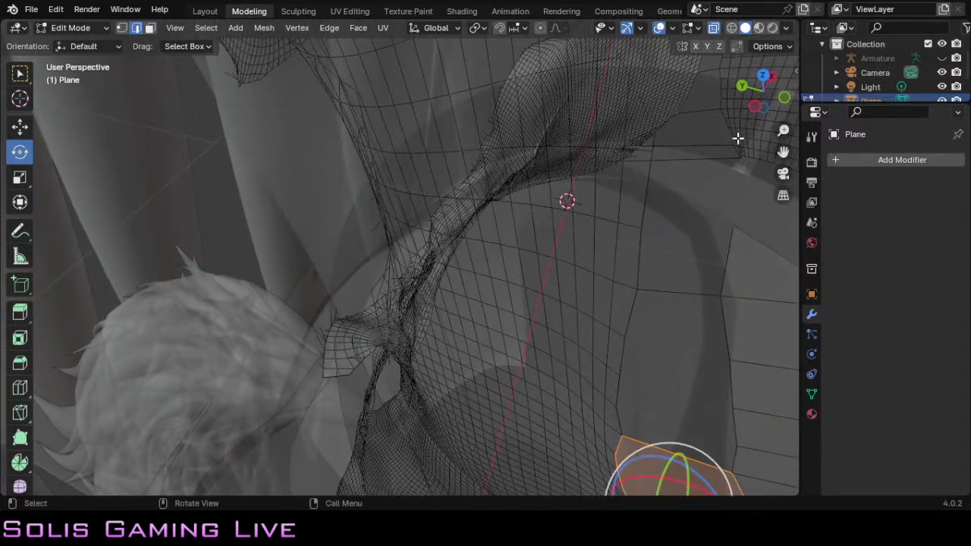
shift+click(633, 305)
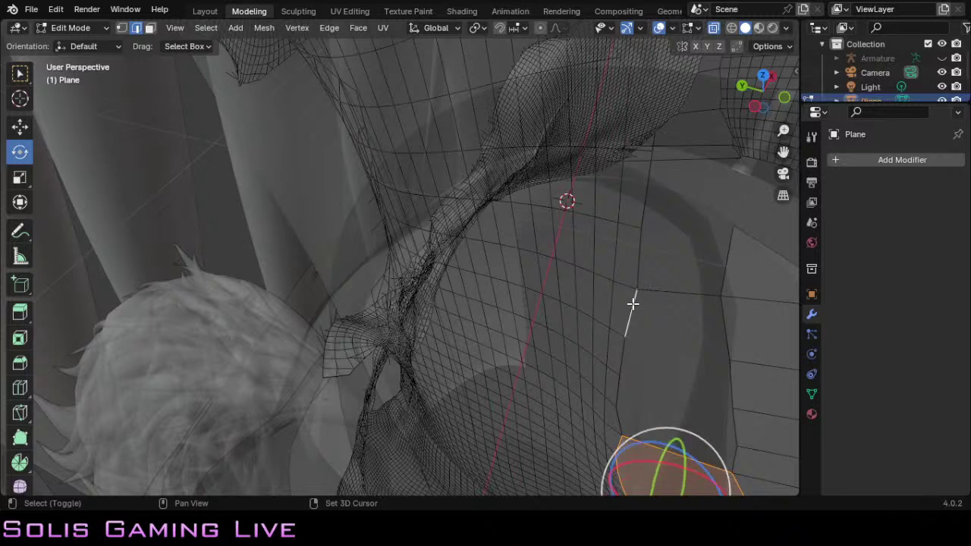
shift+click(623, 350)
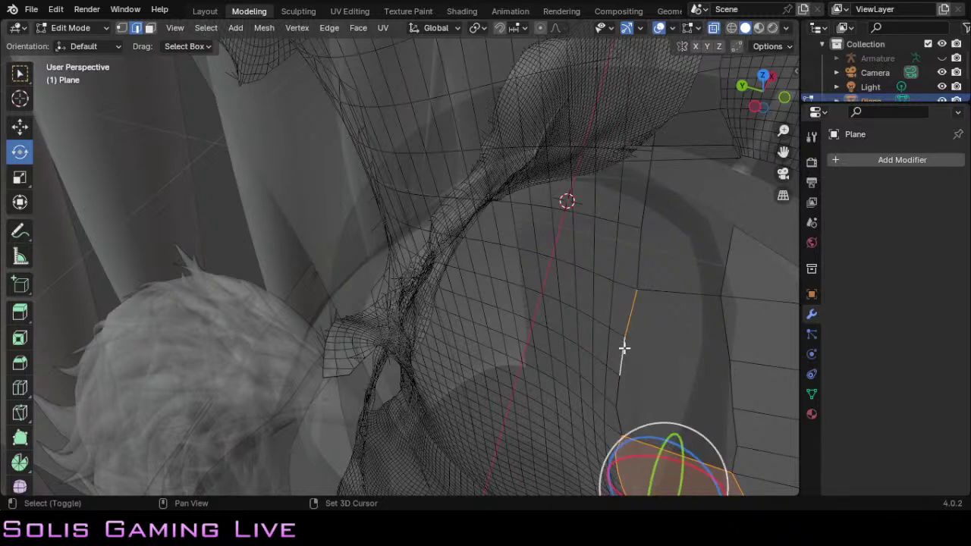
shift+click(618, 390)
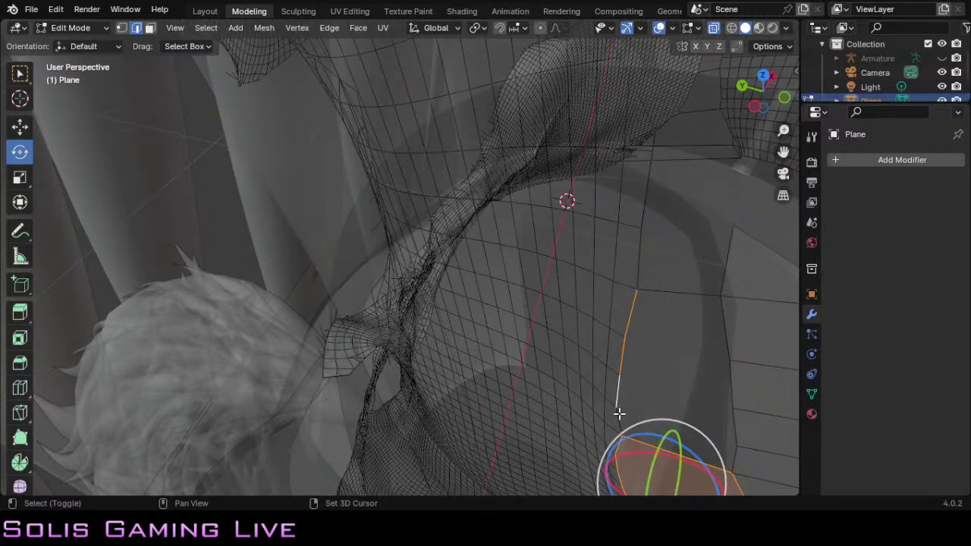
shift+click(617, 415)
Step: Add the seventh opening's coarser-side border edges and upper bridging edge, plus the first coarser-side edge above it, to the selection
shift+click(731, 452)
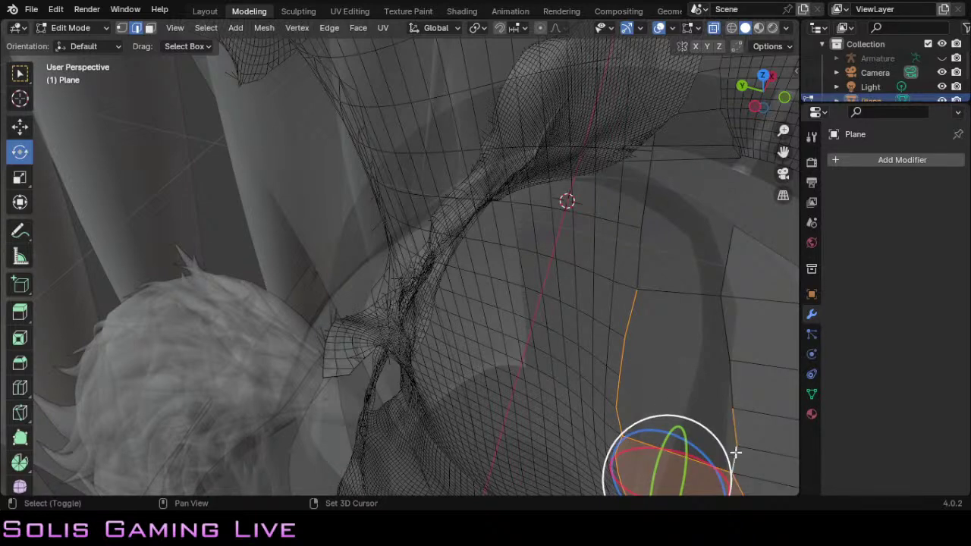
shift+click(728, 392)
shift+click(732, 391)
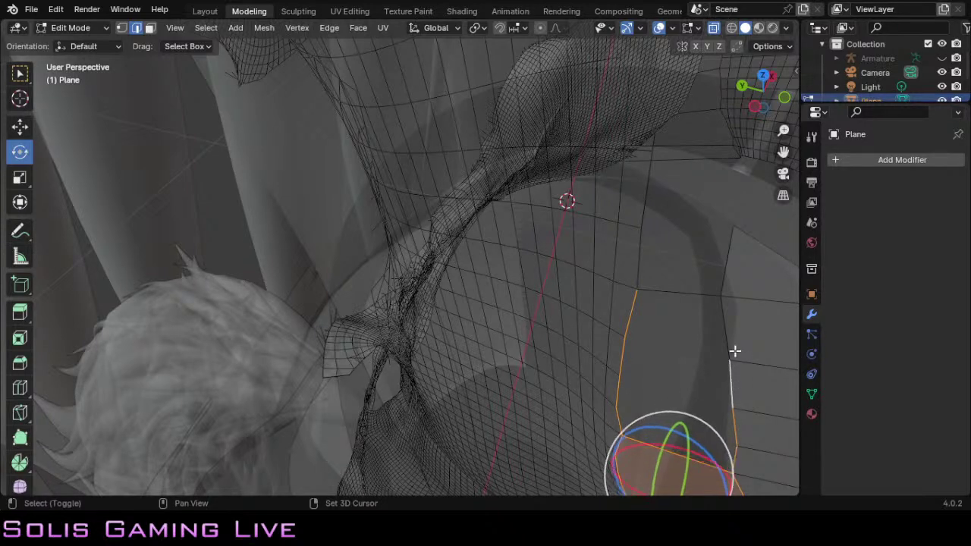
shift+click(728, 348)
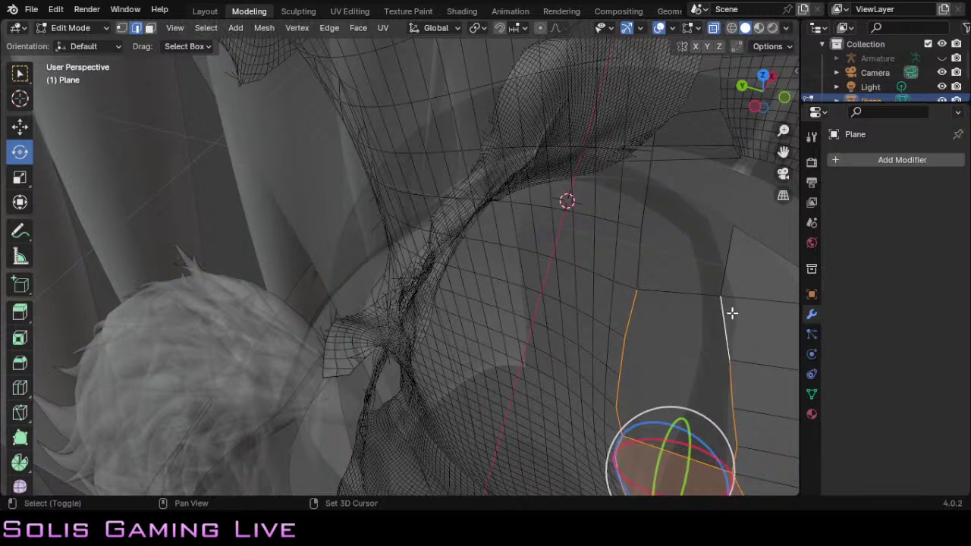
shift+click(722, 282)
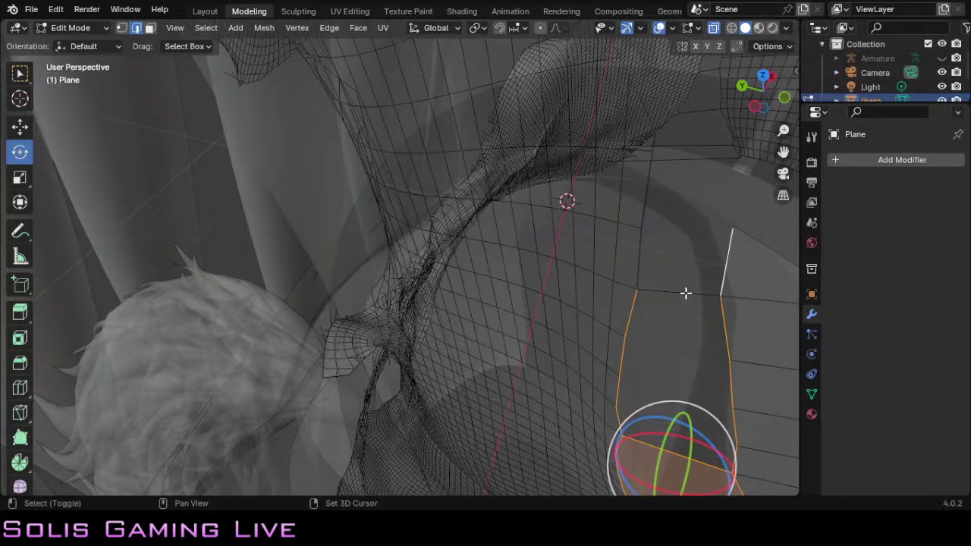
shift+click(686, 293)
Step: Add the finer side's first three border edges and the coarser side's second edge of the eighth opening to the selection
shift+click(639, 271)
shift+click(642, 217)
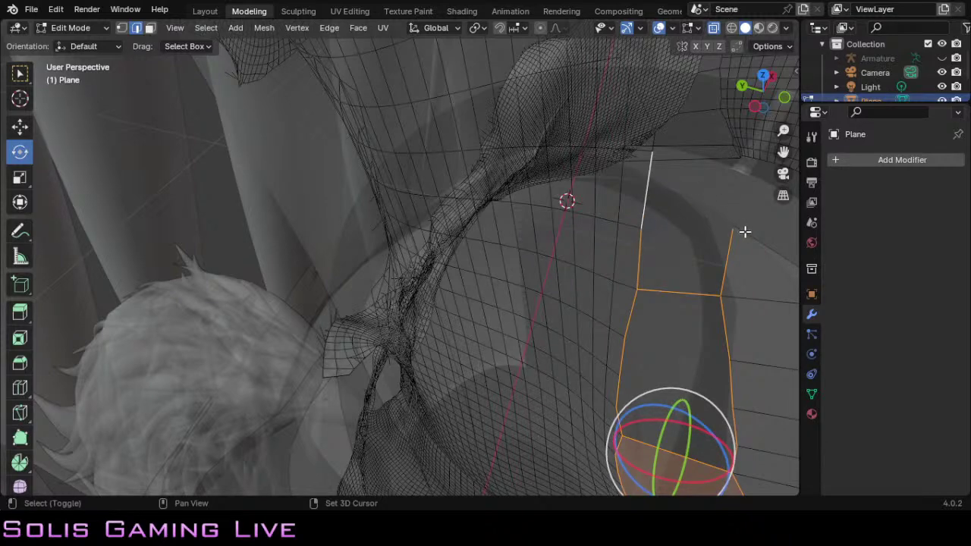
scroll(746, 196, down, 4)
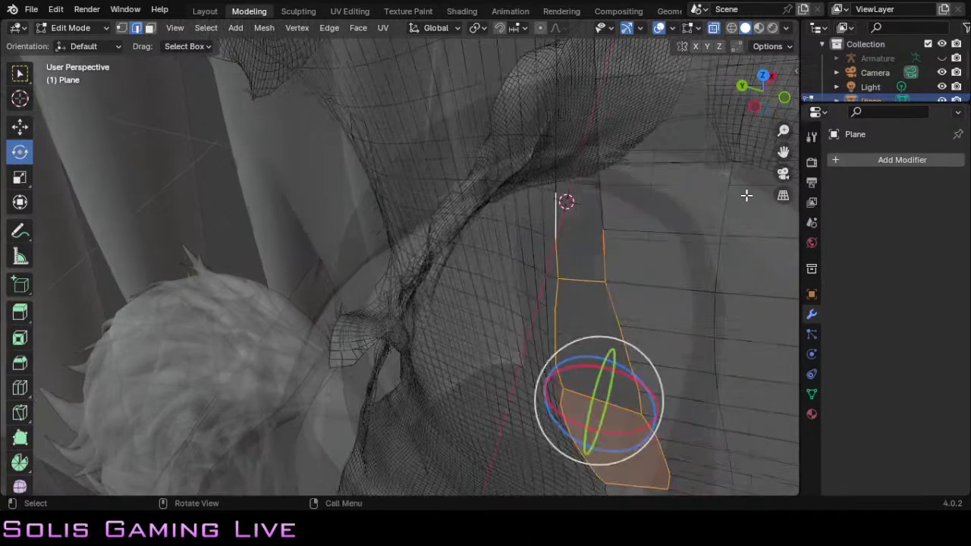
scroll(747, 196, down, 4)
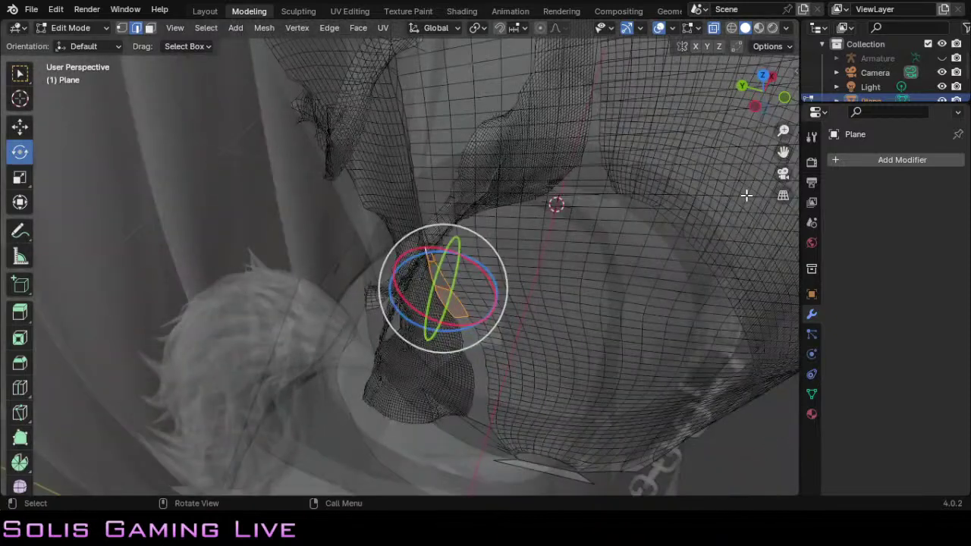
scroll(747, 196, up, 6)
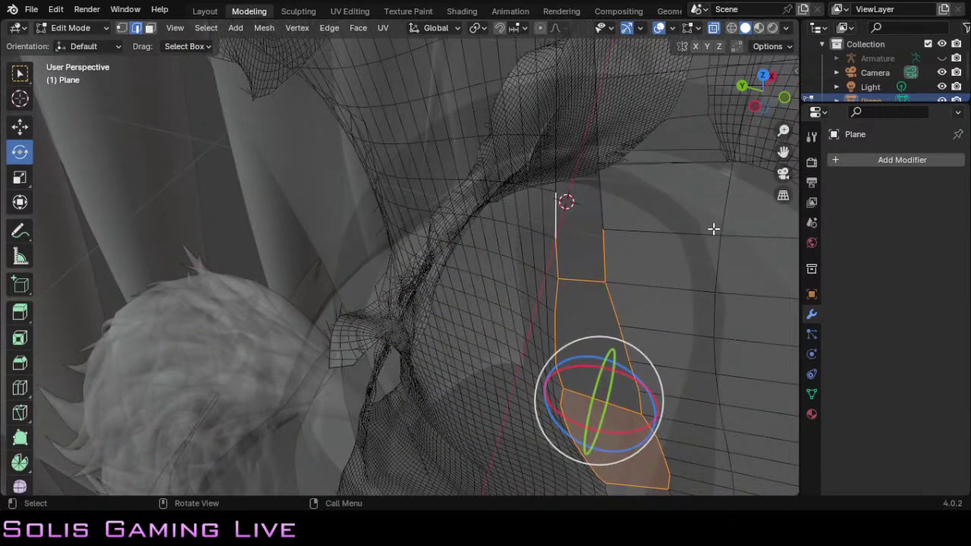
shift+click(601, 215)
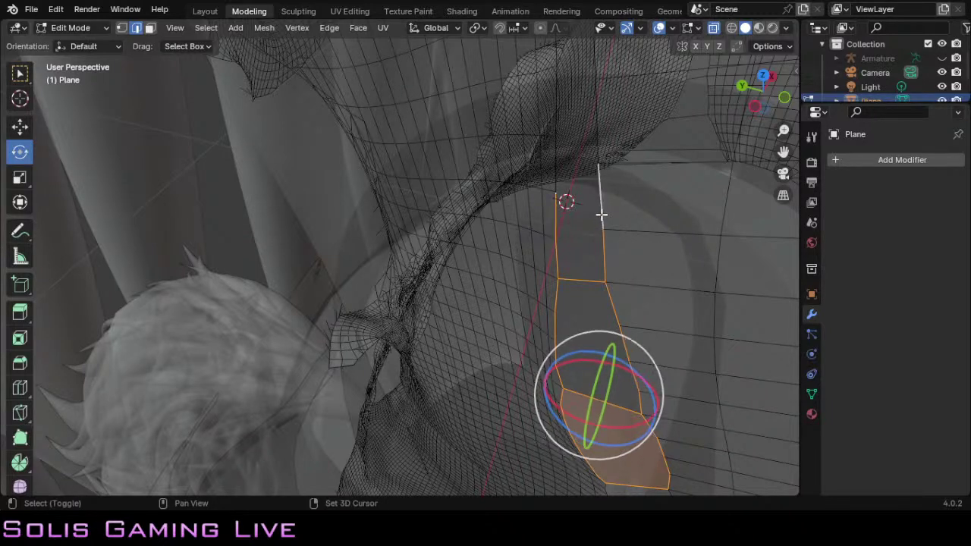
shift+click(556, 185)
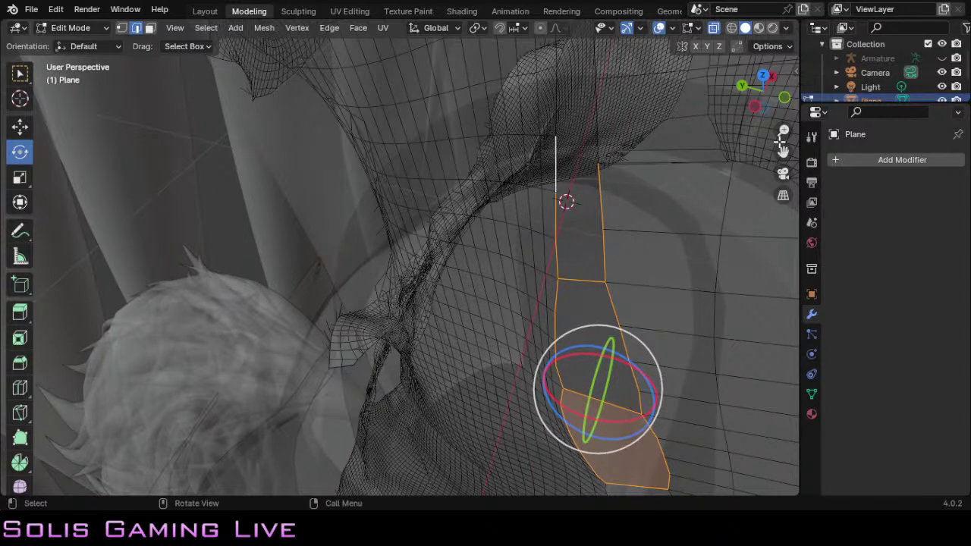
Step: Add the eighth opening's remaining border edges on both sides and its slanted upper bridging edge to the selection
drag(783, 151, 783, 311)
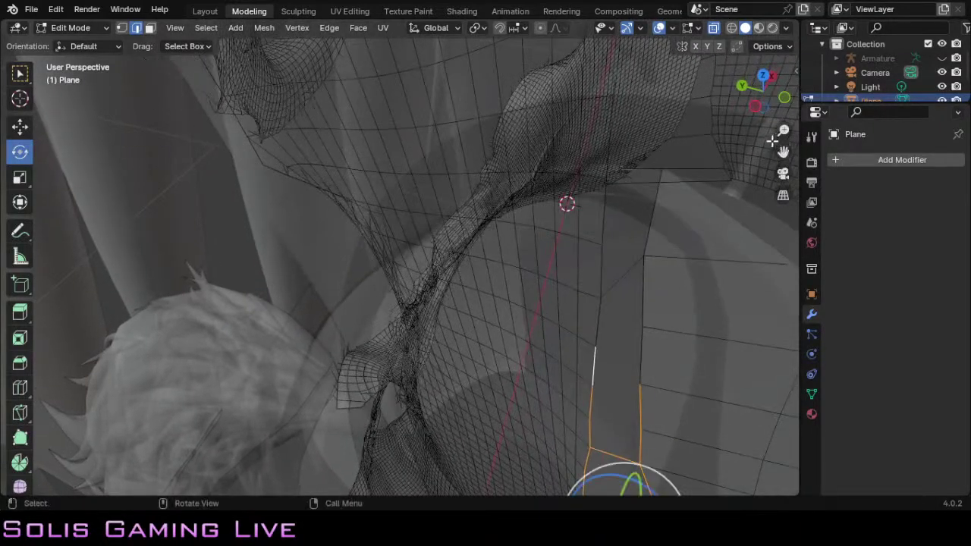
shift+click(642, 368)
shift+click(644, 311)
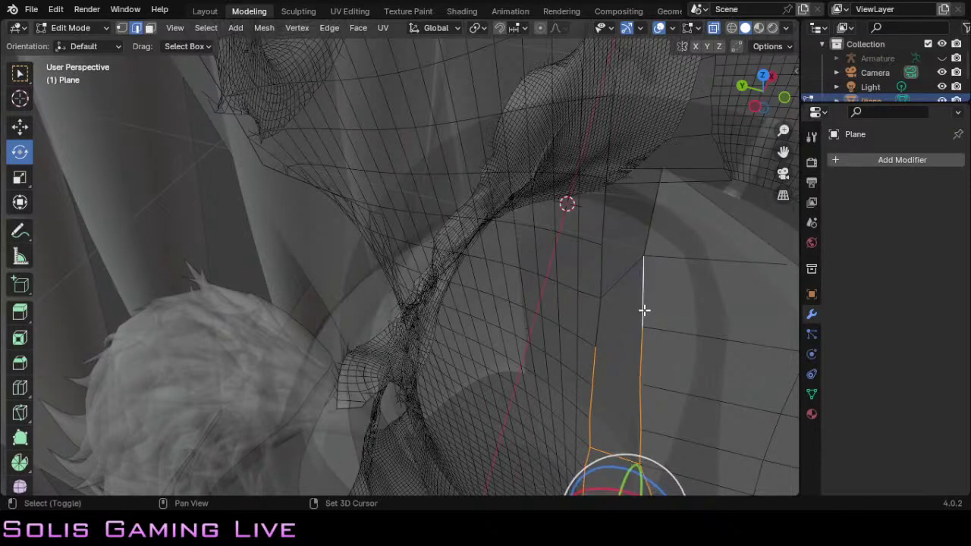
shift+click(598, 321)
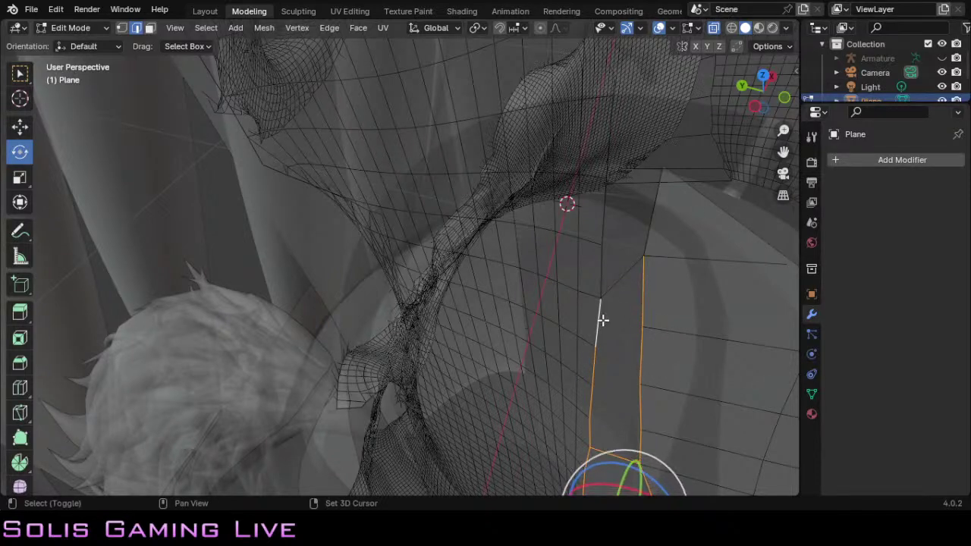
shift+click(614, 283)
Step: Add the finer side's first two border edges and the coarser side's first edge above the slanted bridging edge
shift+click(601, 277)
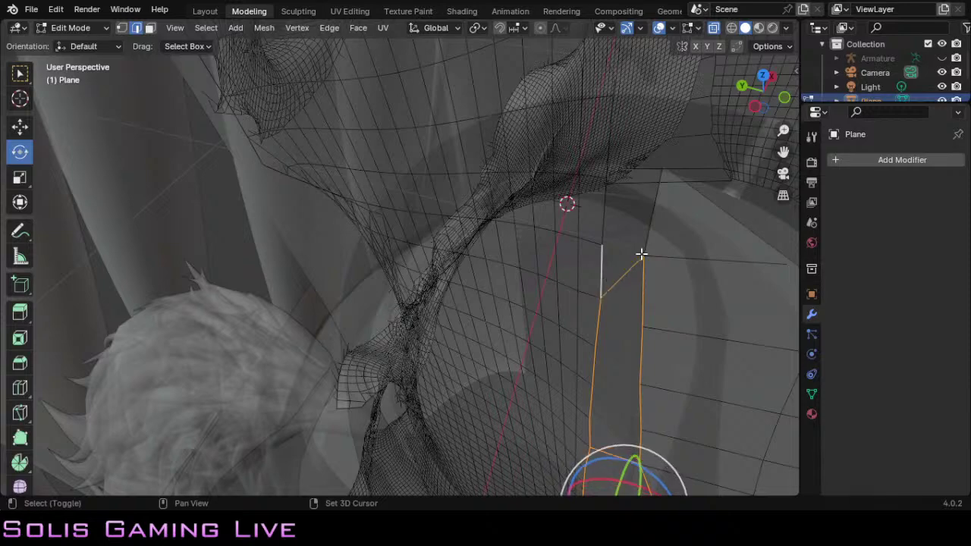
shift+click(644, 249)
shift+click(605, 234)
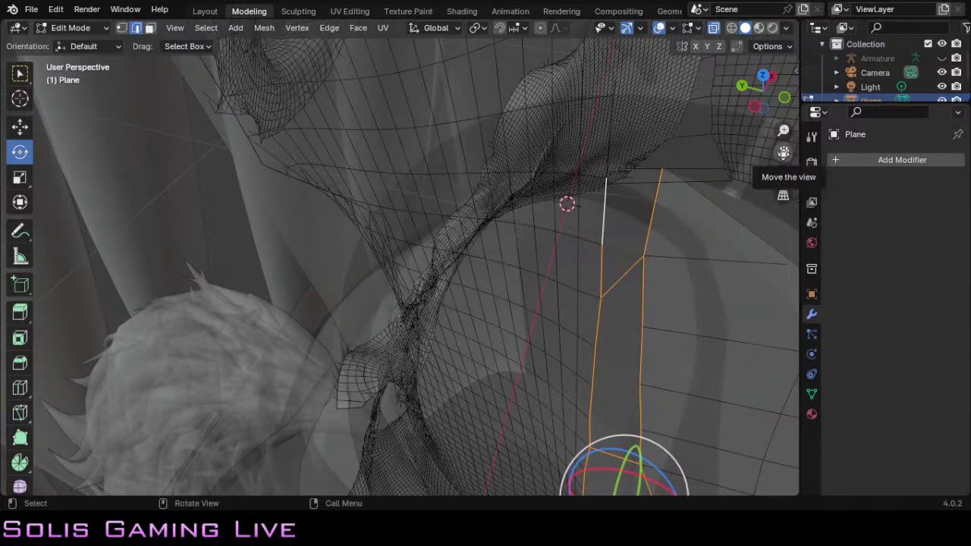
Step: Examine the open gap above the selected edges from different angles to see where its two borders continue
drag(783, 152, 775, 371)
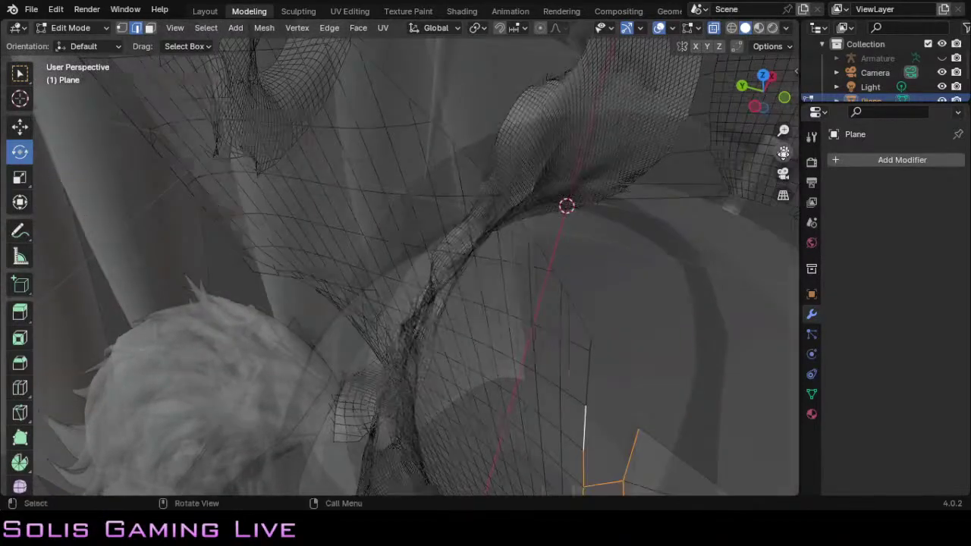
scroll(783, 153, down, 3)
scroll(783, 154, down, 3)
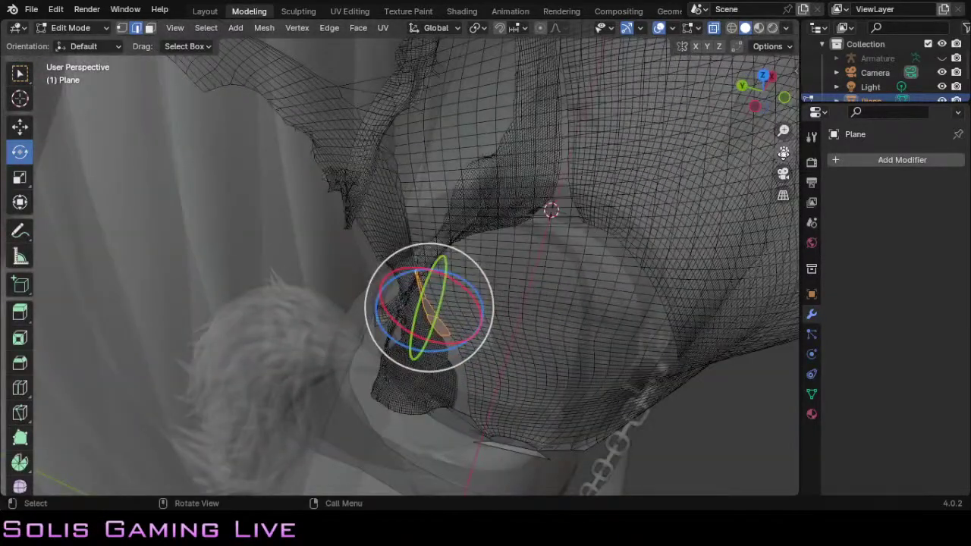
drag(773, 99, 809, 217)
scroll(663, 253, up, 5)
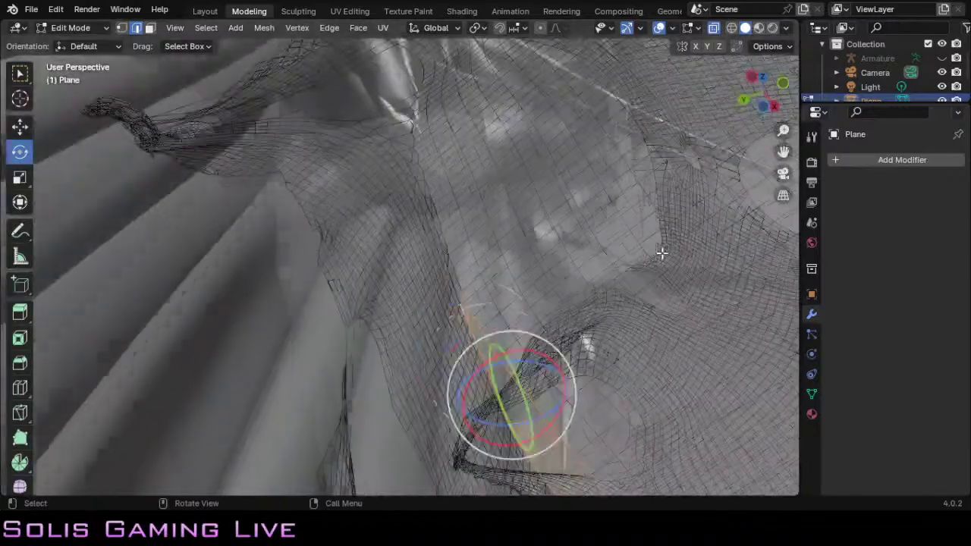
scroll(663, 254, up, 4)
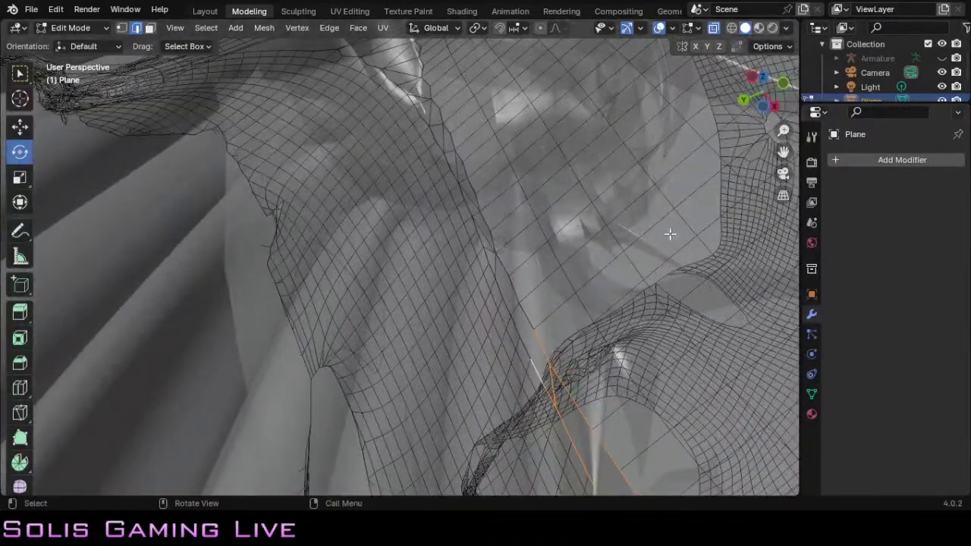
drag(771, 104, 766, 129)
scroll(694, 135, up, 2)
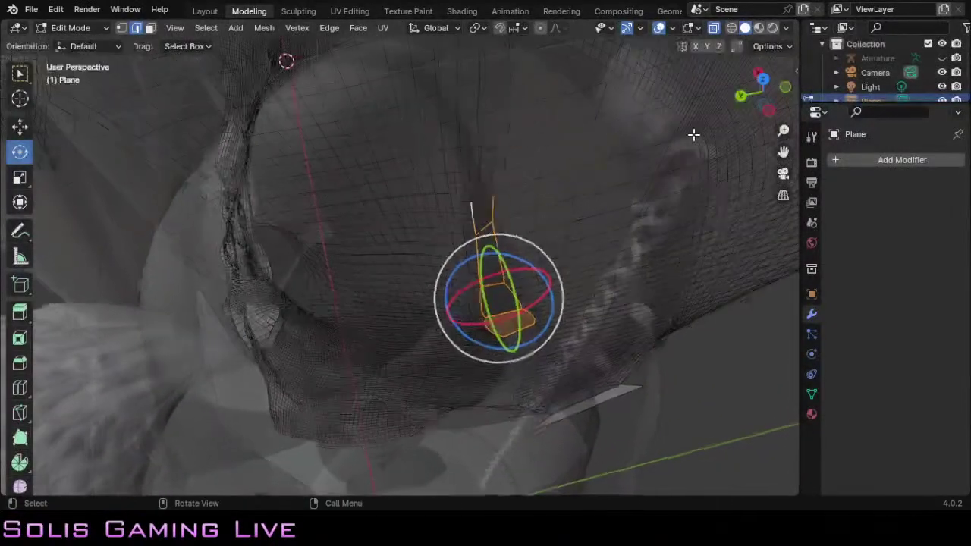
scroll(693, 135, up, 2)
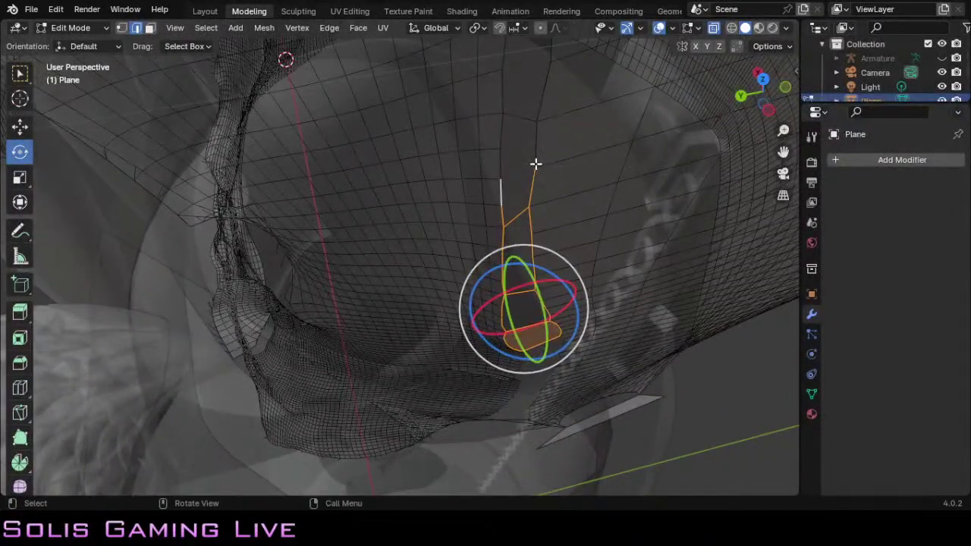
key(shift)
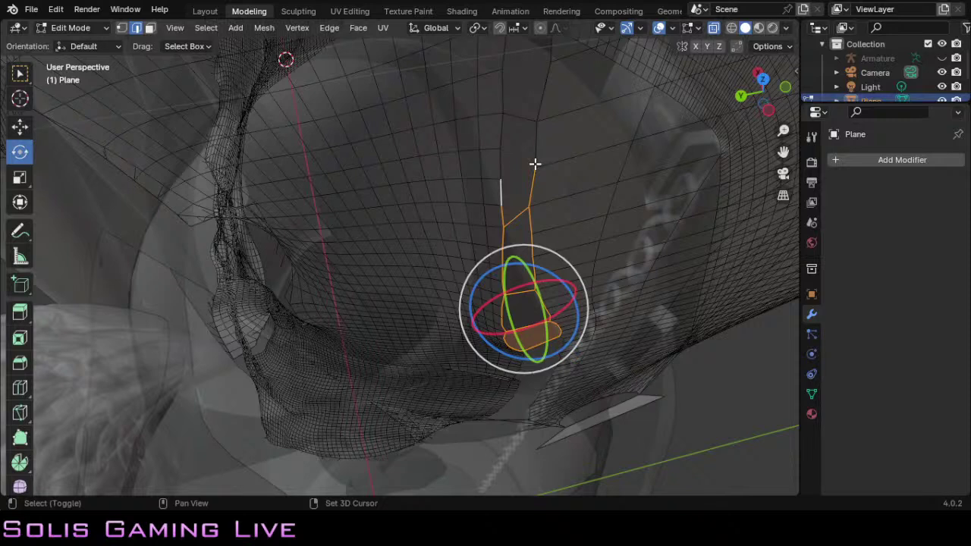
Step: Add the opening's remaining border edges on both sides and its upper bridging edge to the selection, and fill the selected openings with faces
shift+click(535, 159)
shift+click(520, 119)
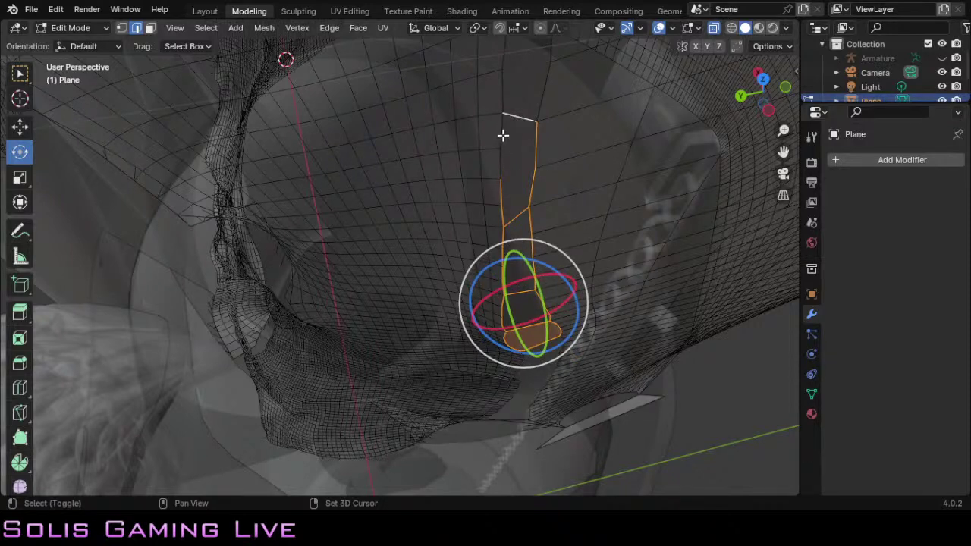
shift+click(502, 138)
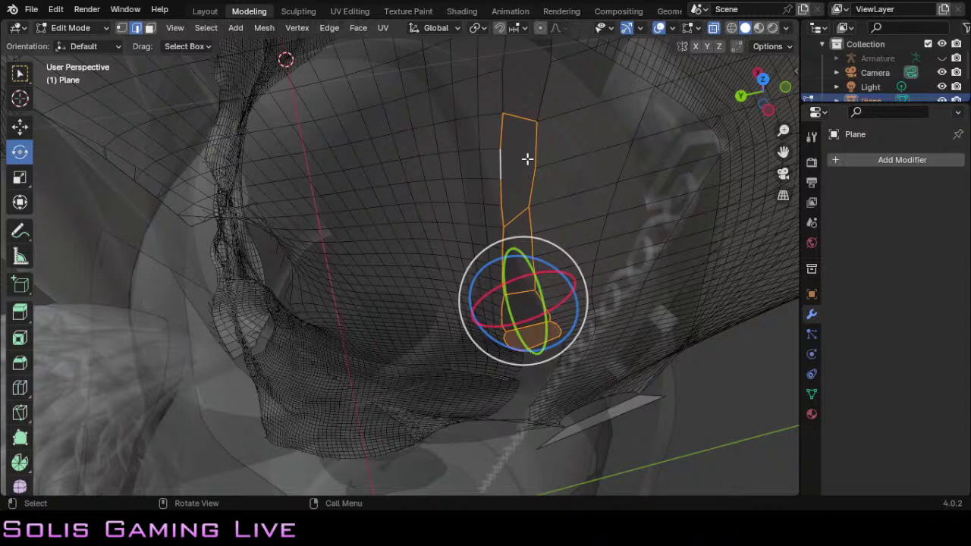
key(f)
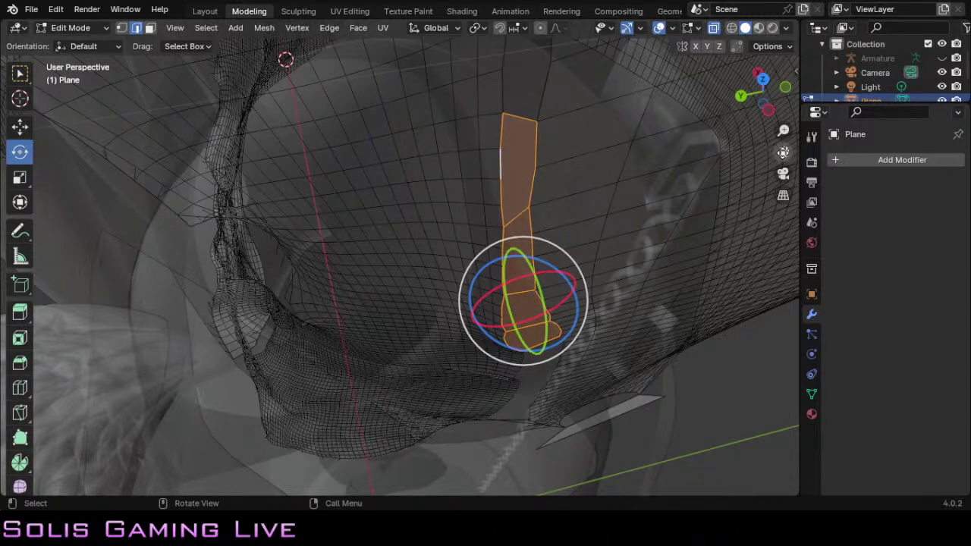
Step: Add both sides' border edges and the upper bridging edge of the first opening above the filled faces to the selection
drag(782, 152, 739, 341)
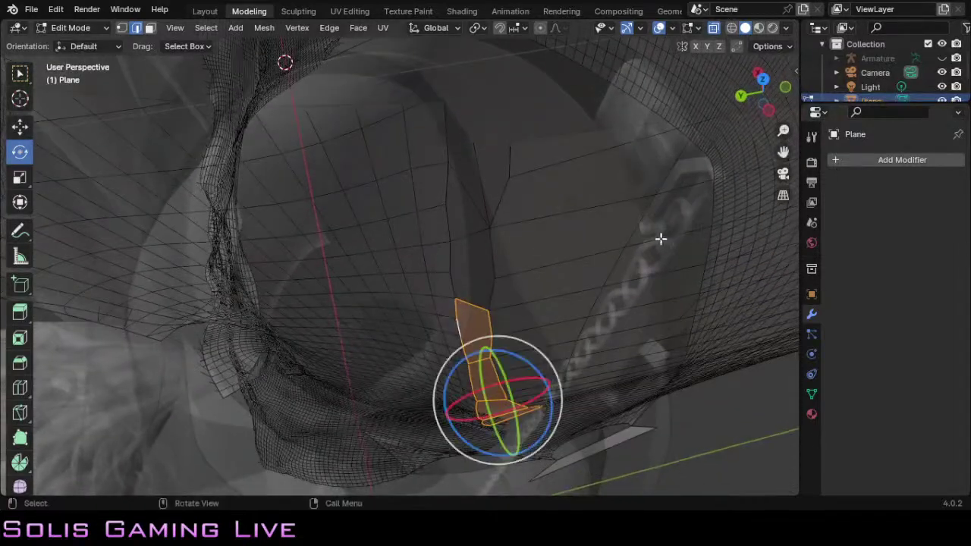
scroll(660, 240, down, 3)
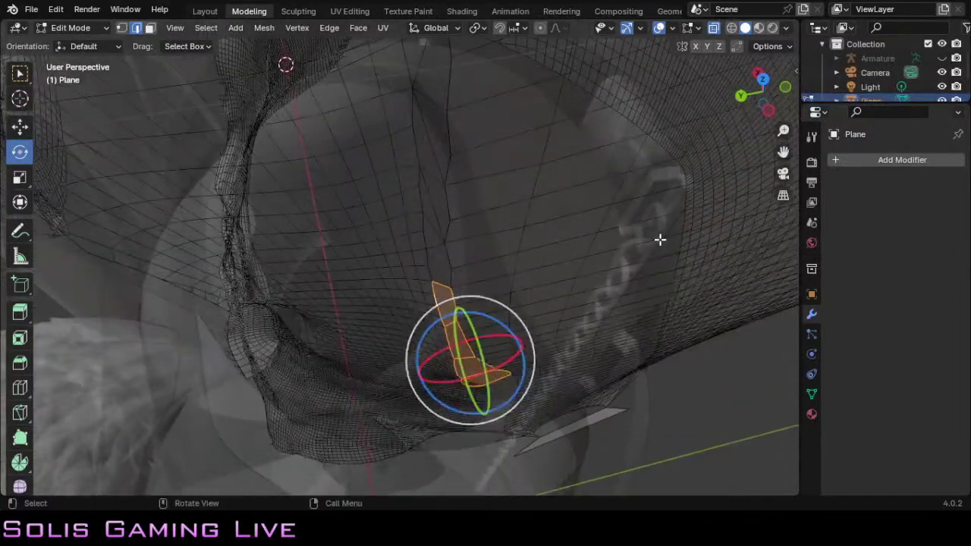
shift+click(450, 266)
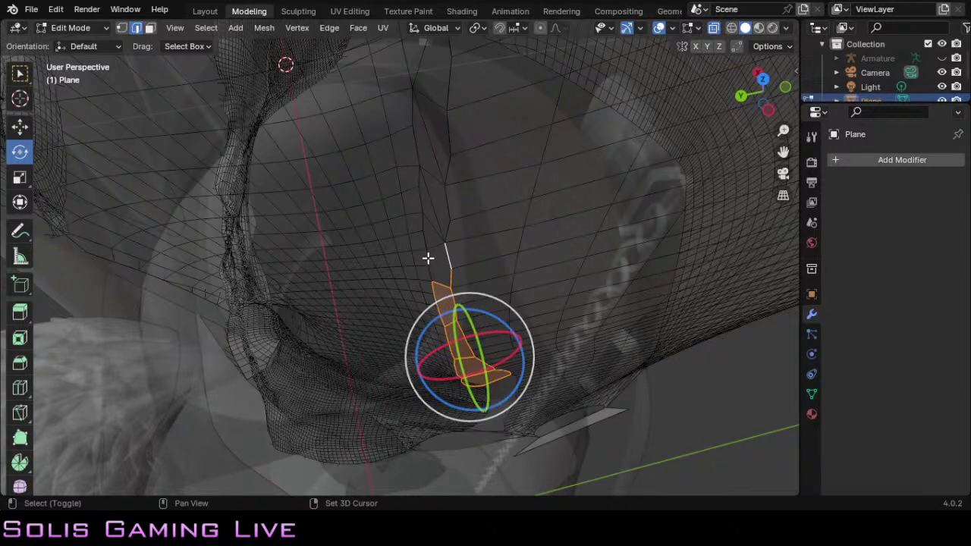
shift+click(428, 258)
shift+click(429, 276)
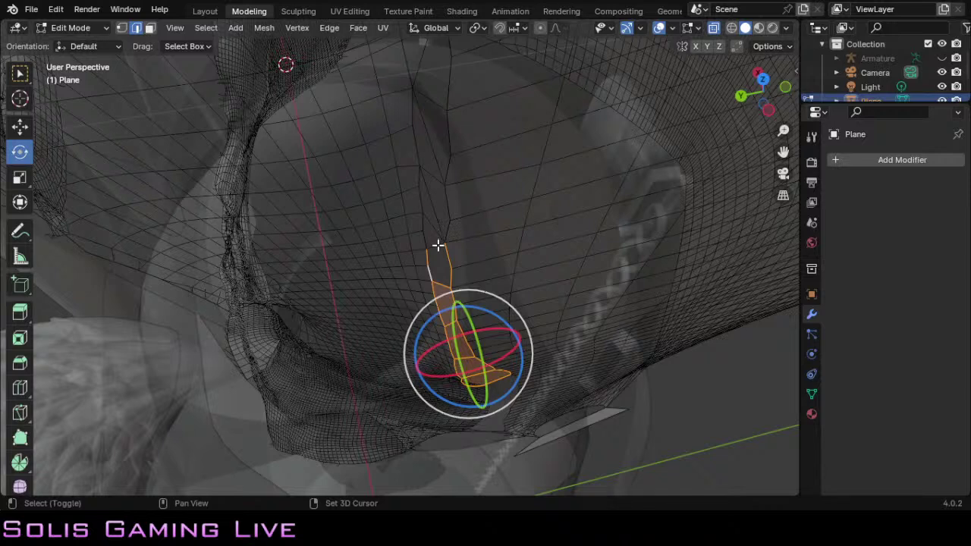
shift+click(438, 245)
Step: Add the slanted bridging edges and the adjoining border edges of the next three triangular openings to the selection
shift+click(434, 228)
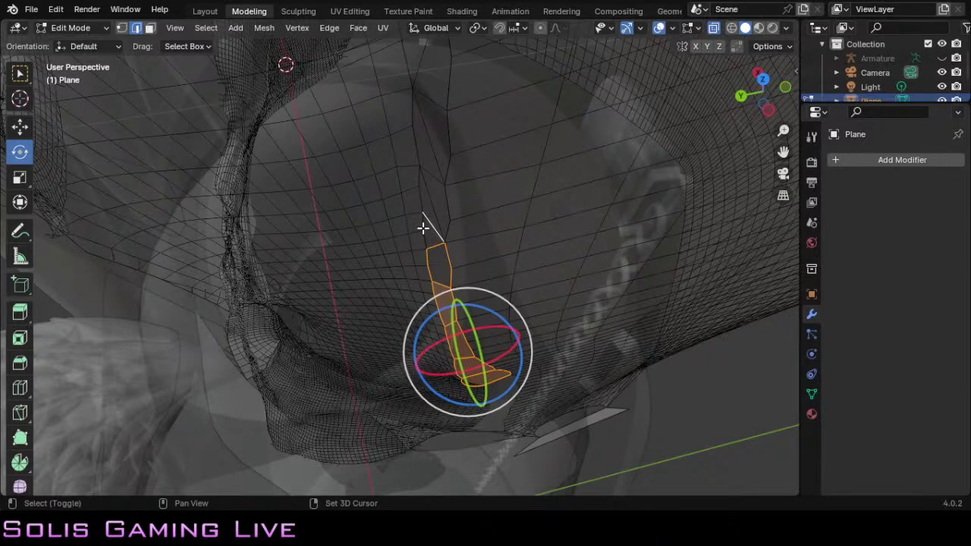
shift+click(424, 230)
shift+click(426, 243)
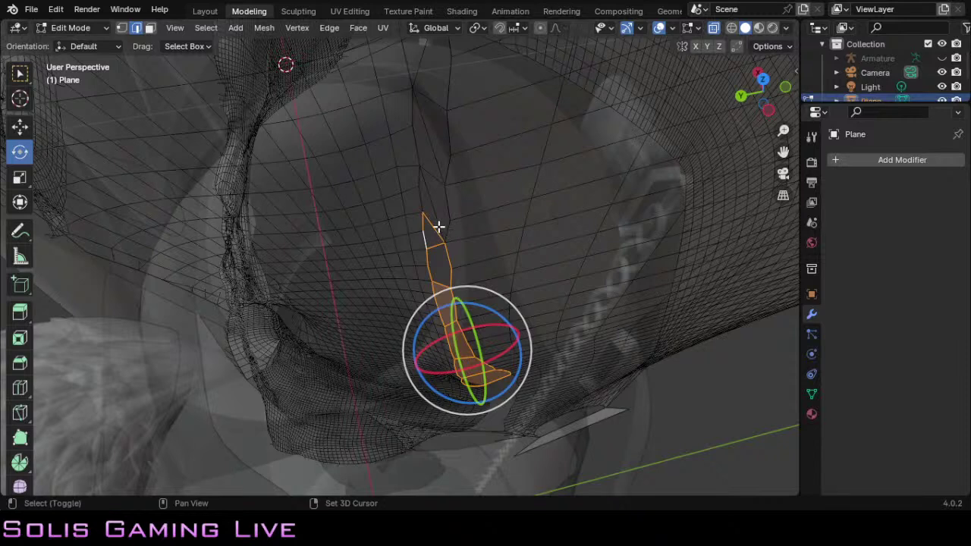
shift+click(438, 226)
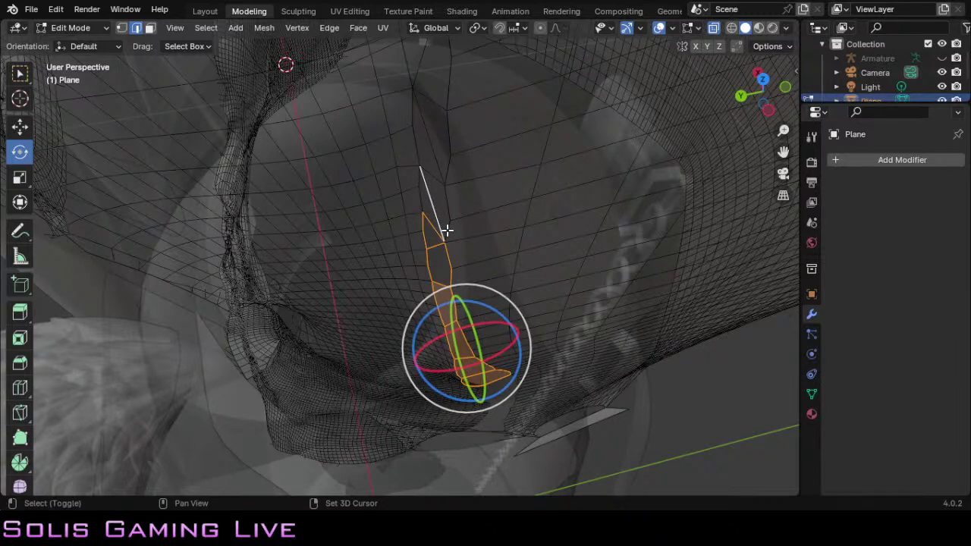
shift+click(448, 210)
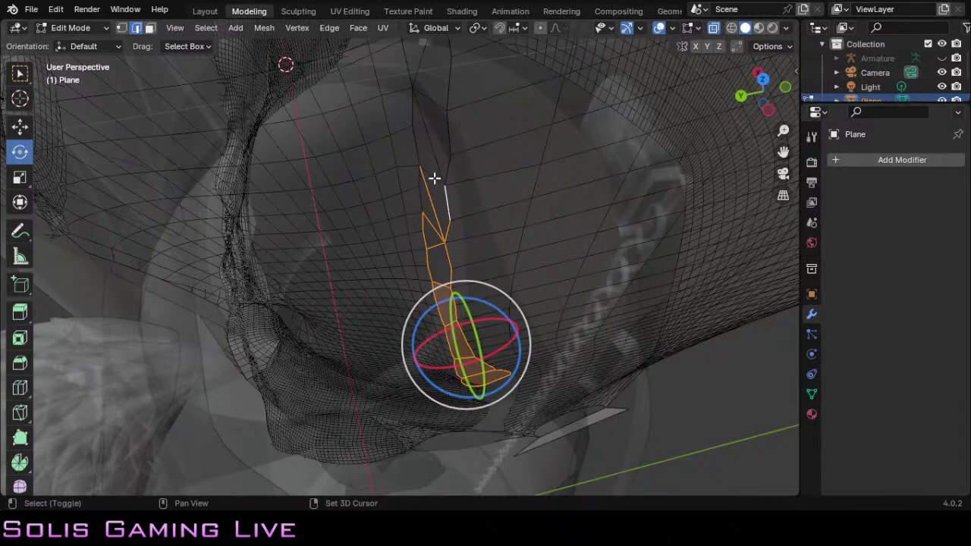
shift+click(427, 182)
shift+click(420, 194)
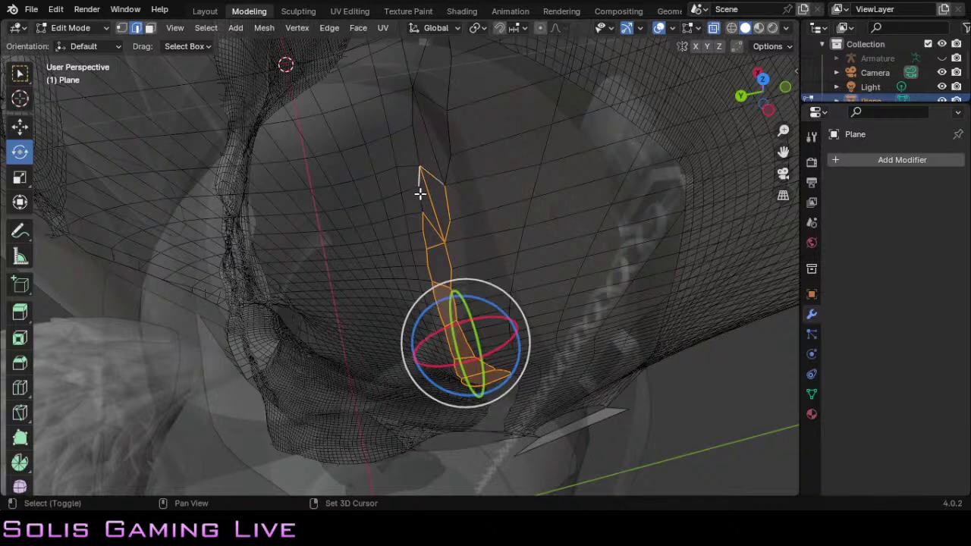
Step: Extend the selection with the next long slanted edge, the border edges on either side of it and the bridging edge above
shift+click(441, 173)
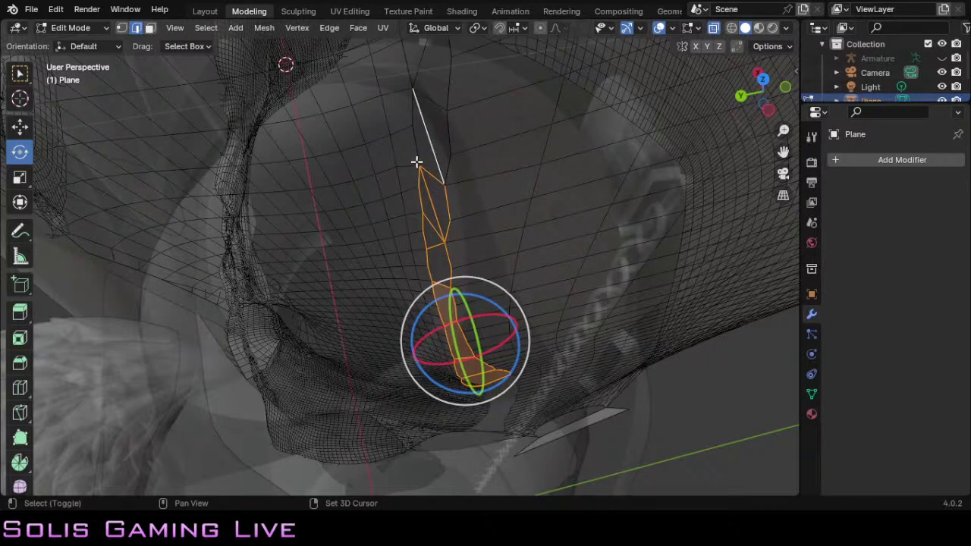
shift+click(418, 158)
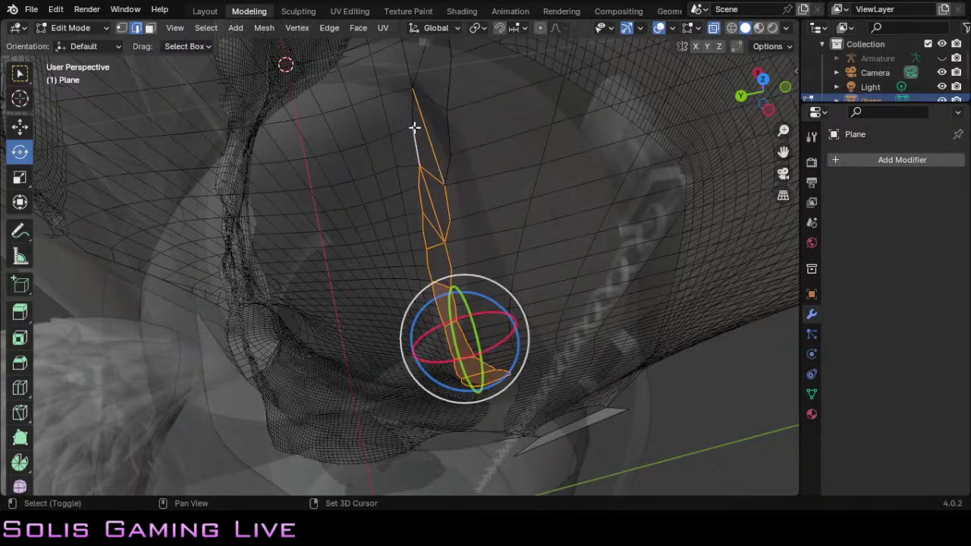
shift+click(411, 117)
shift+click(448, 133)
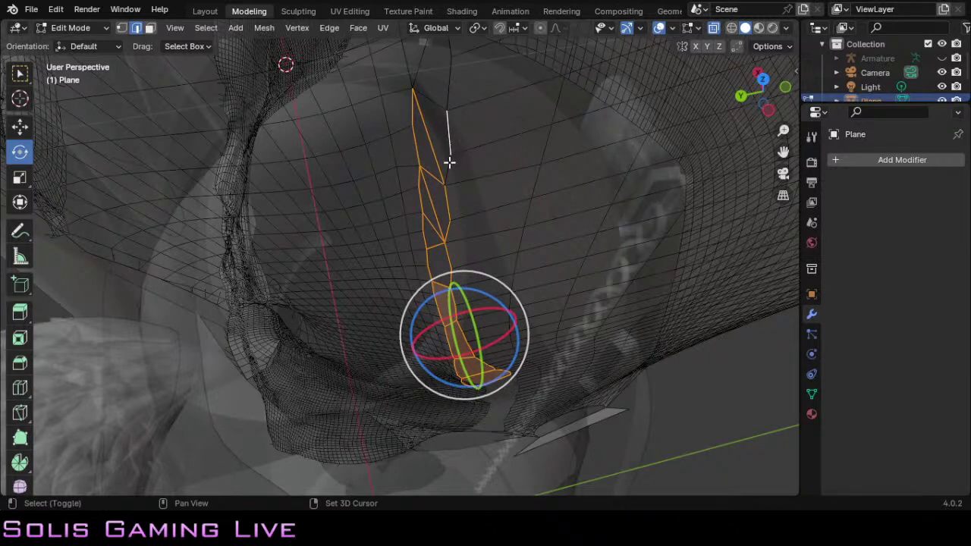
shift+click(448, 165)
shift+click(438, 105)
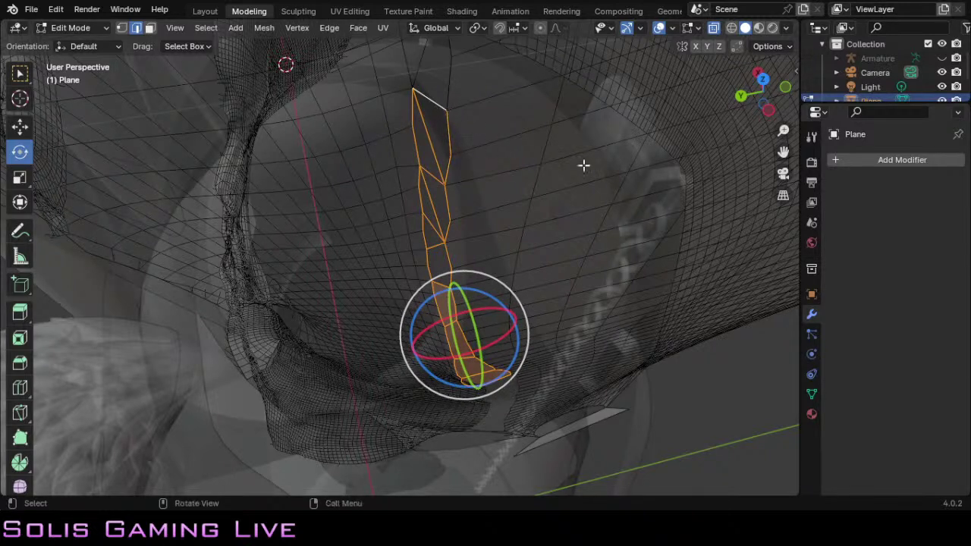
Step: Select the border edges and slanted bridging edges of the two small triangular openings directly above the current selection as well
drag(791, 145, 659, 200)
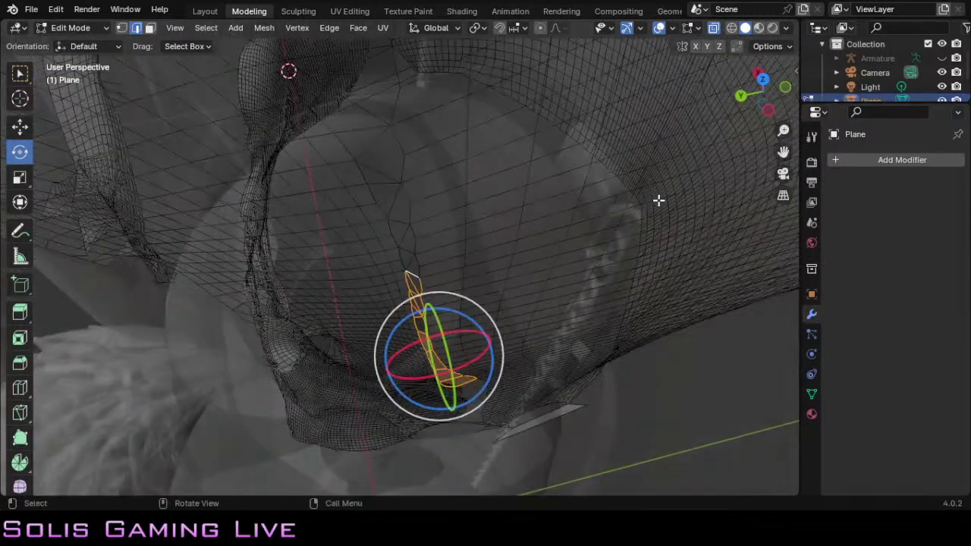
drag(758, 91, 766, 102)
drag(783, 153, 833, 234)
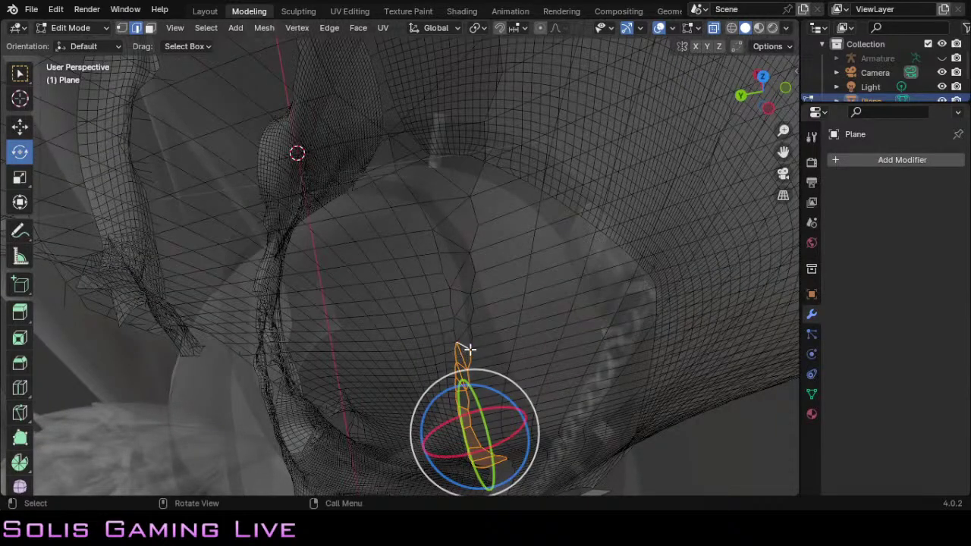
scroll(469, 349, up, 3)
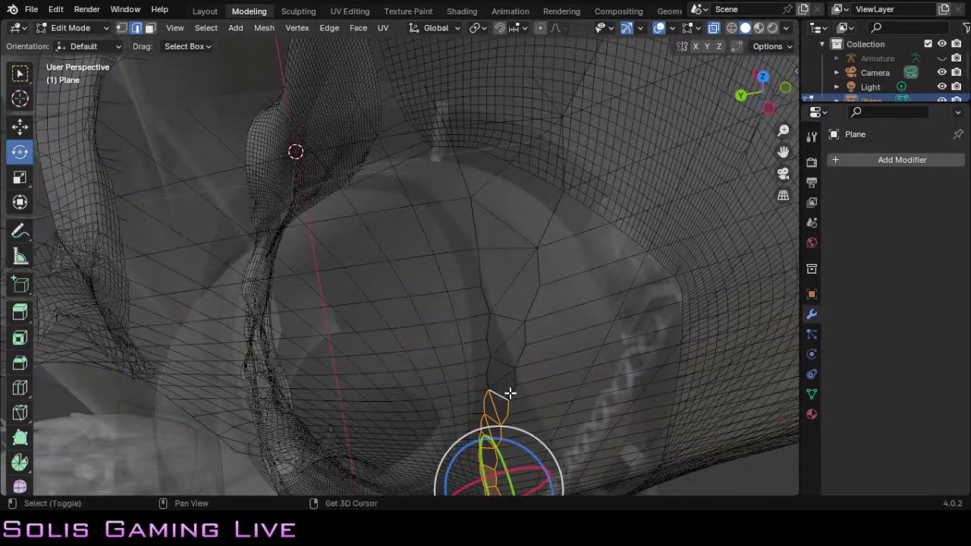
shift+click(512, 393)
shift+click(515, 377)
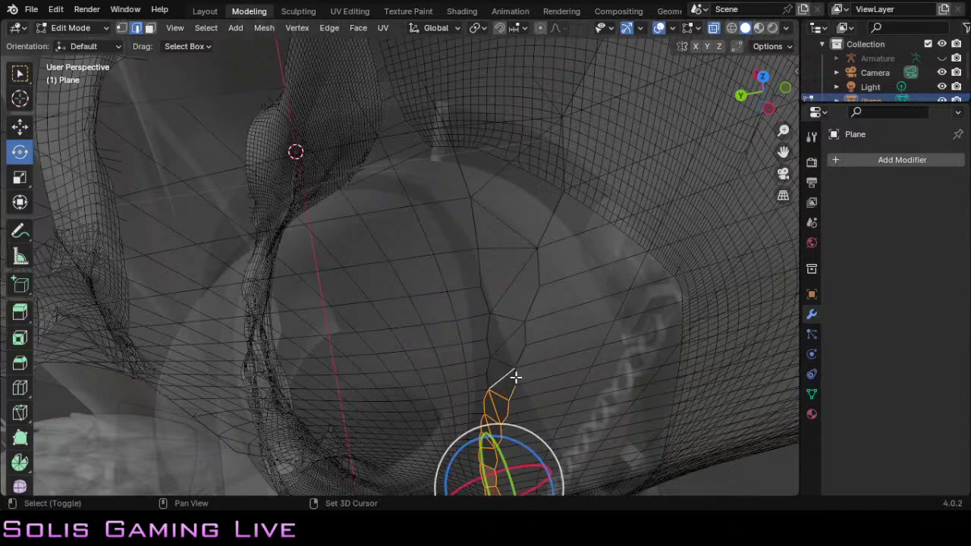
shift+click(494, 376)
shift+click(487, 374)
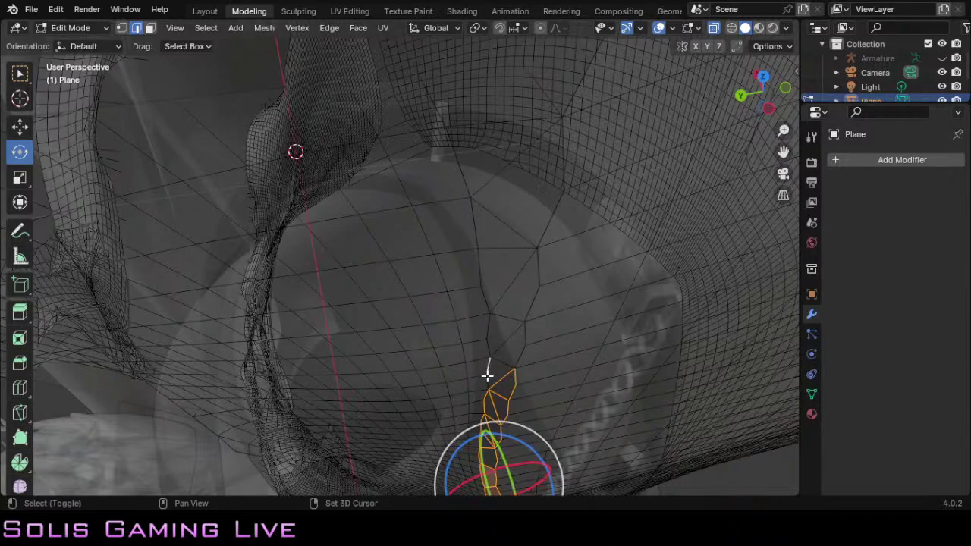
Step: Add the next slanted edge, the border edges beside it on both sides and the bridging edge closing them off
shift+click(496, 348)
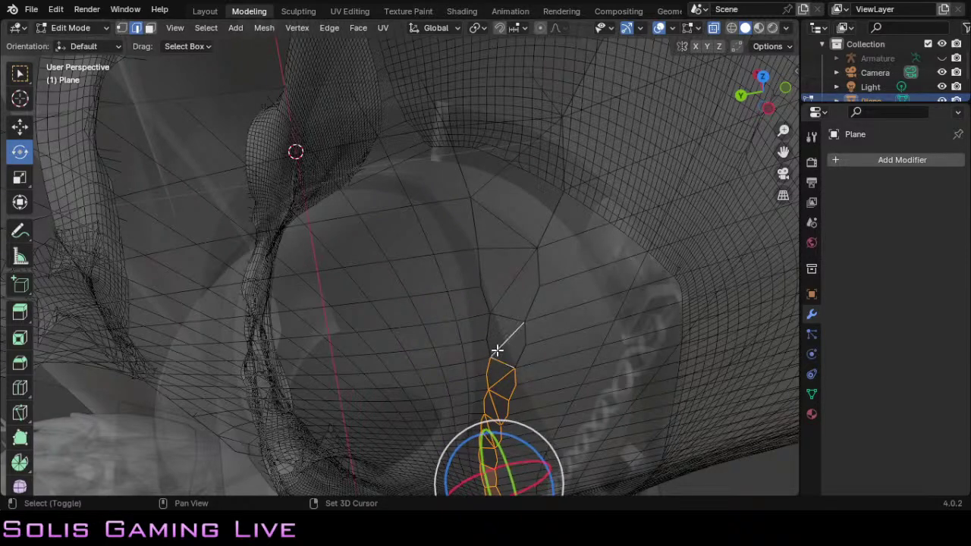
shift+click(488, 346)
shift+click(524, 347)
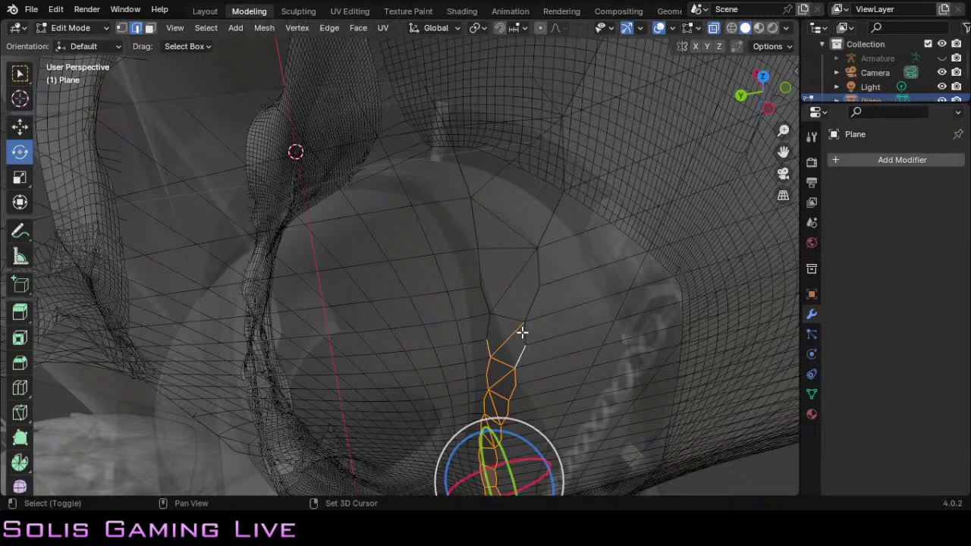
shift+click(523, 334)
shift+click(487, 326)
shift+click(506, 318)
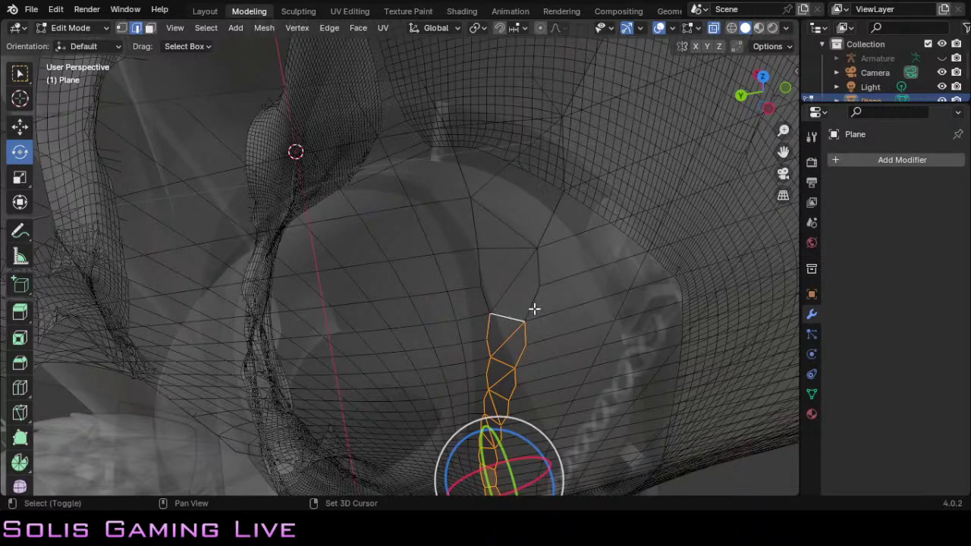
Step: Add the edges around the larger pair of triangular openings above, plus one further border edge and the slanted bridging edge over them
key(e)
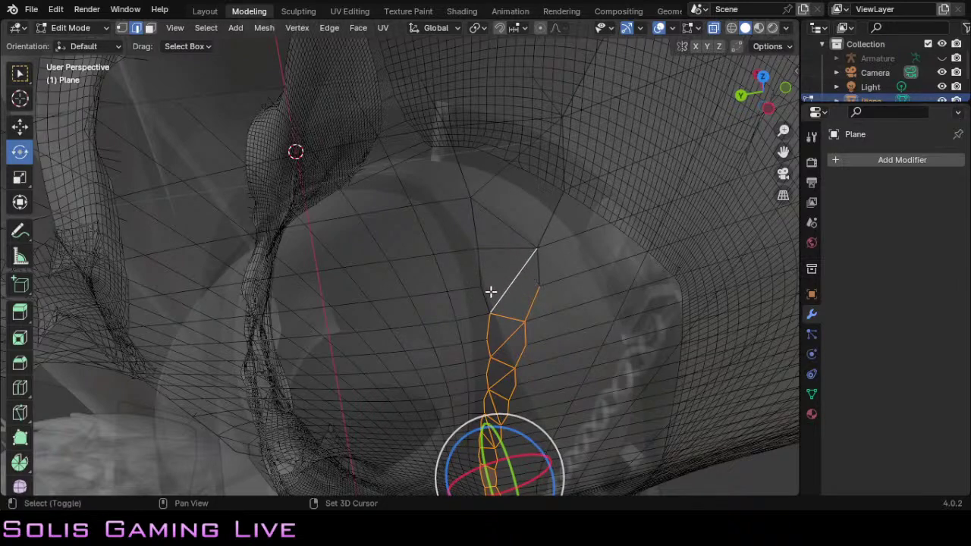
shift+click(538, 270)
shift+click(494, 250)
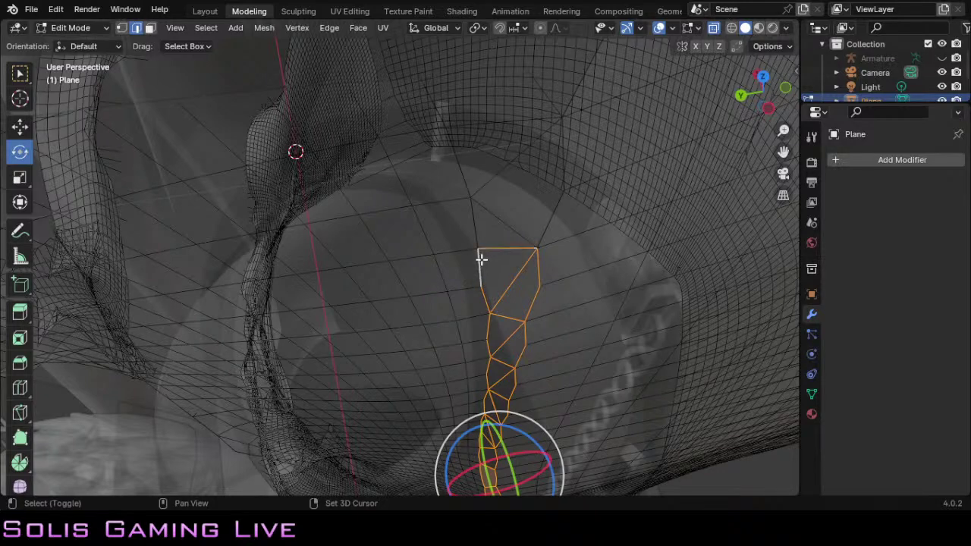
shift+click(477, 239)
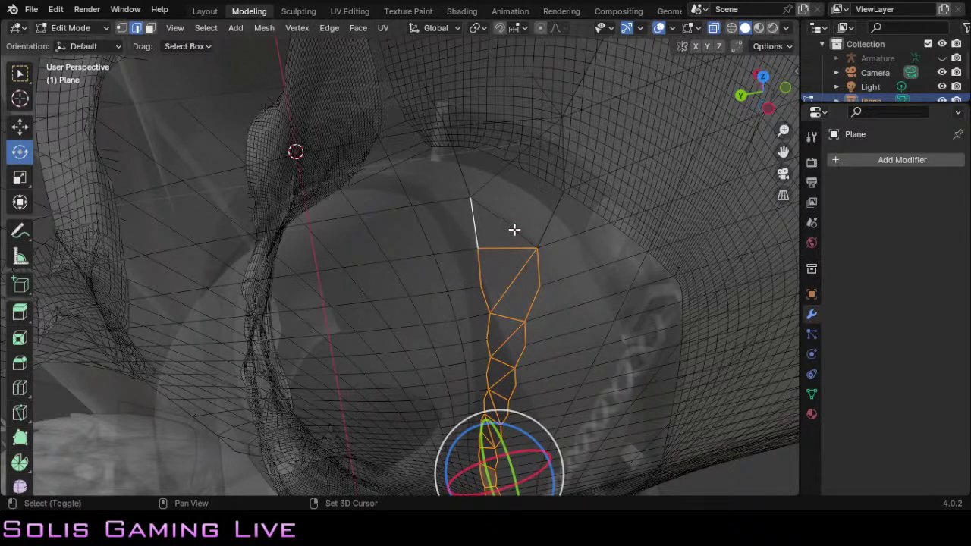
key(f)
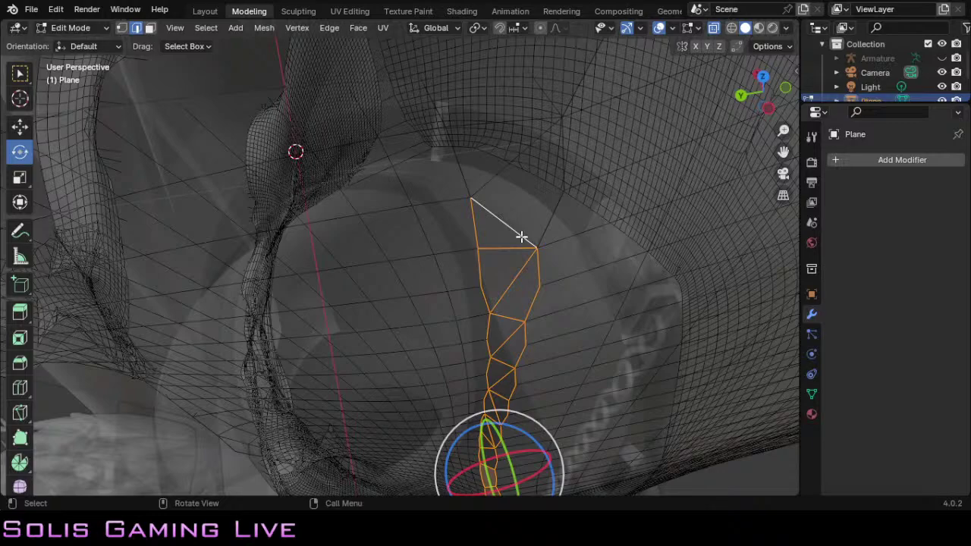
Step: Add the missing border edges on both sides of the topmost slanted bridging edge and the bridging edge above it
scroll(521, 237, down, 2)
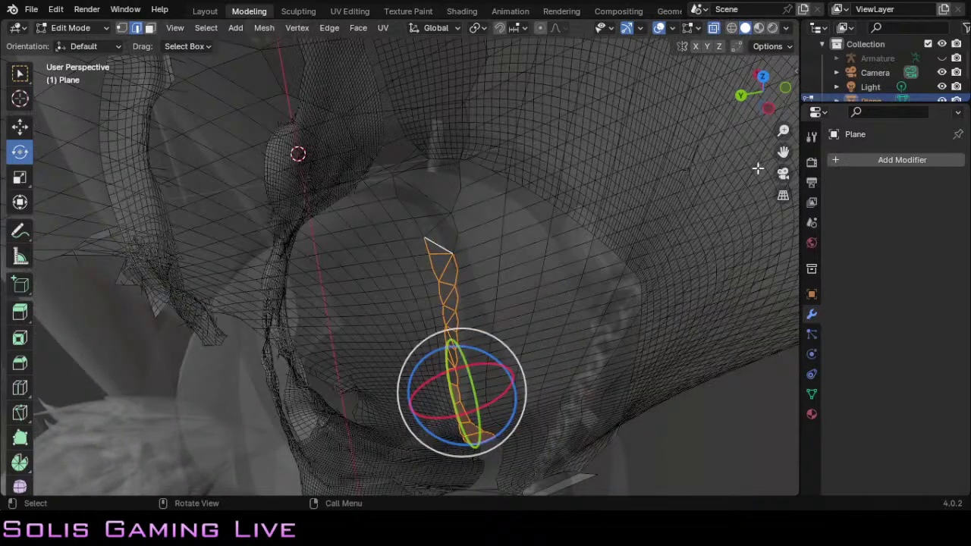
drag(783, 151, 793, 255)
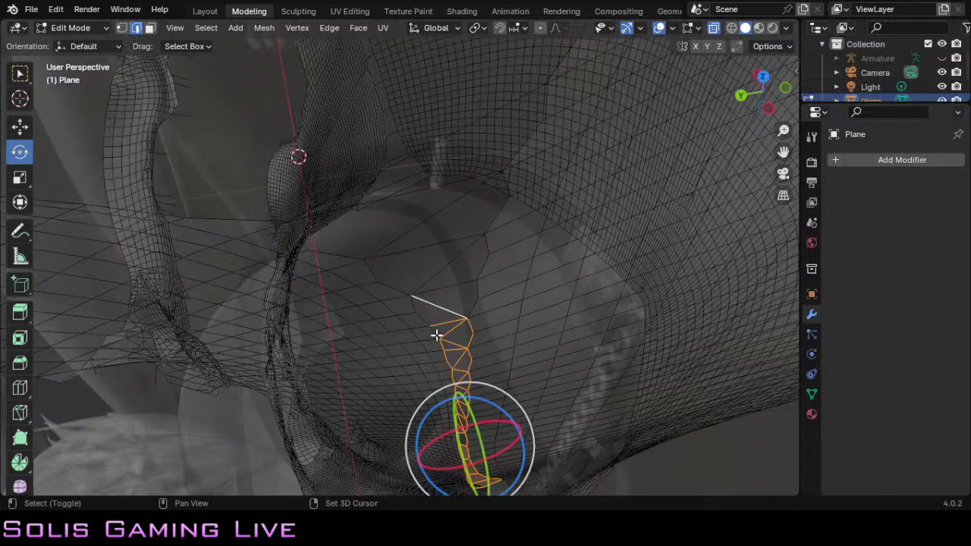
click(437, 335)
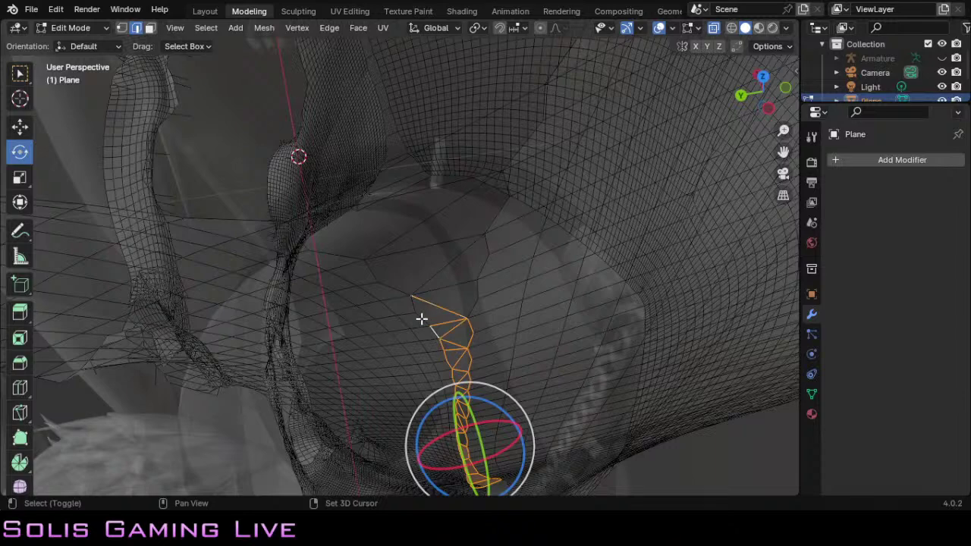
shift+click(474, 307)
shift+click(477, 290)
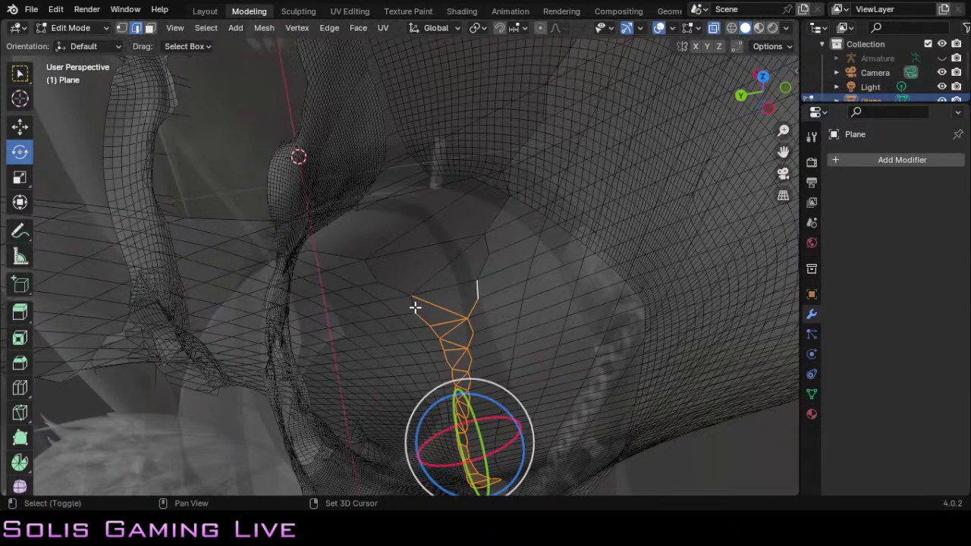
shift+click(415, 307)
key(f)
Step: Add the slanted edge and bridging edge above the current selection, plus the border edges joining them on both sides
shift+click(453, 261)
shift+click(465, 240)
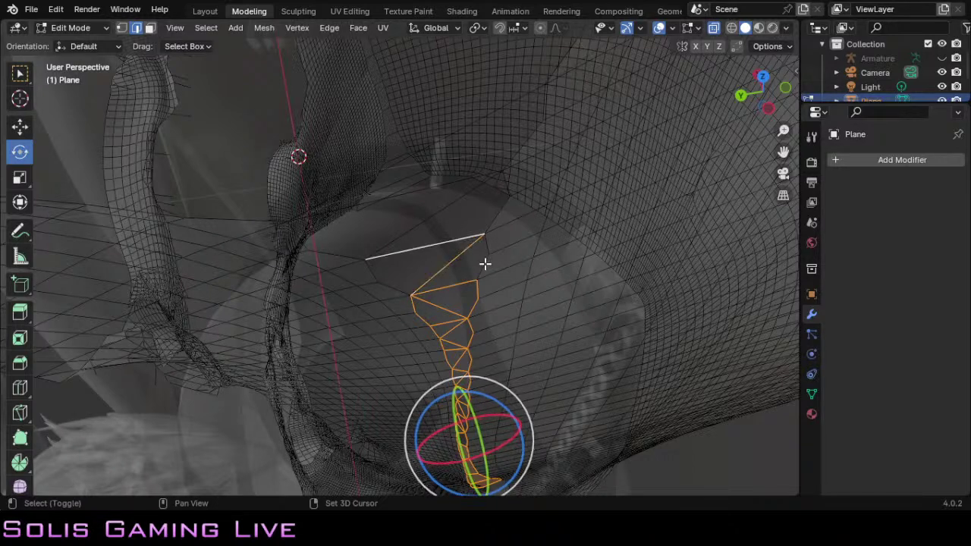
shift+click(485, 263)
shift+click(486, 248)
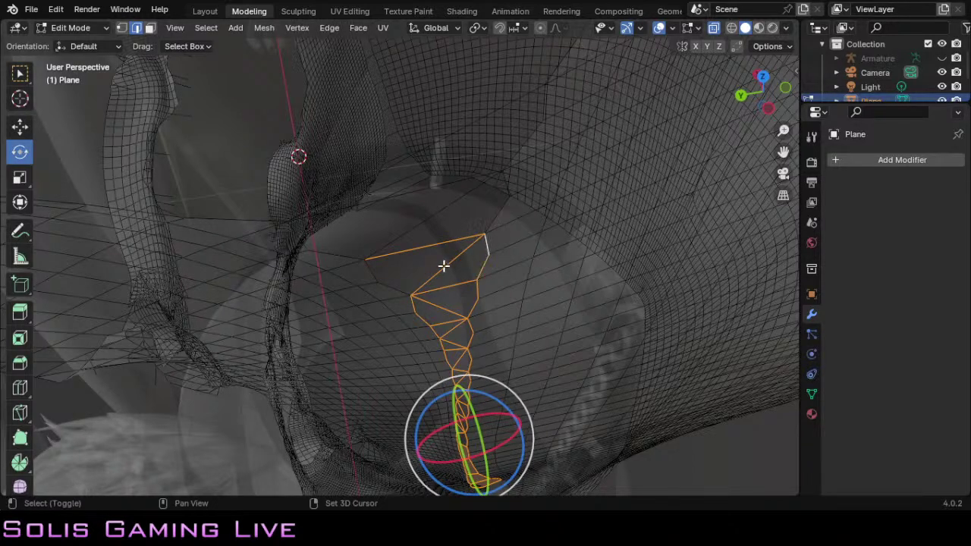
shift+click(396, 282)
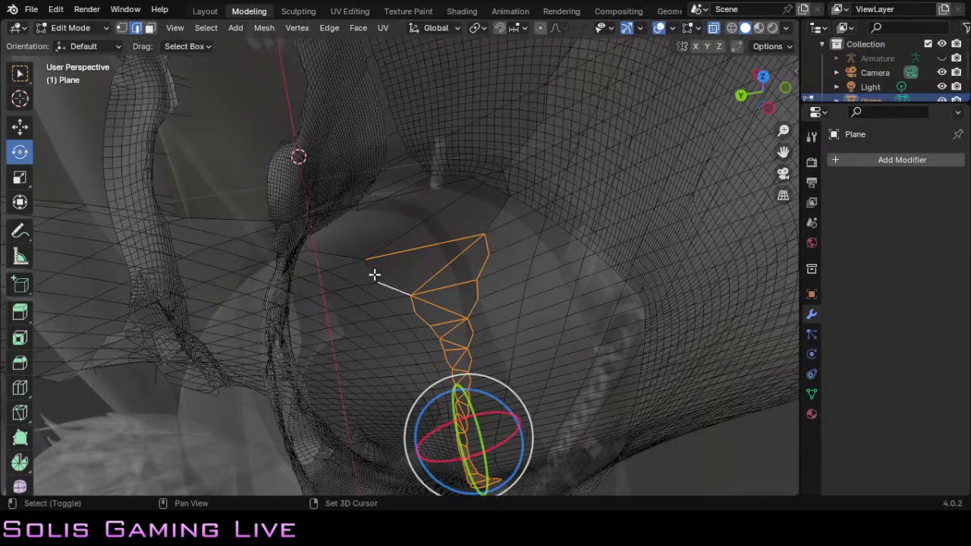
Step: Add the border edges around the next, larger pair of openings, with their long slanted edge and the bridging edge across the top
shift+click(331, 253)
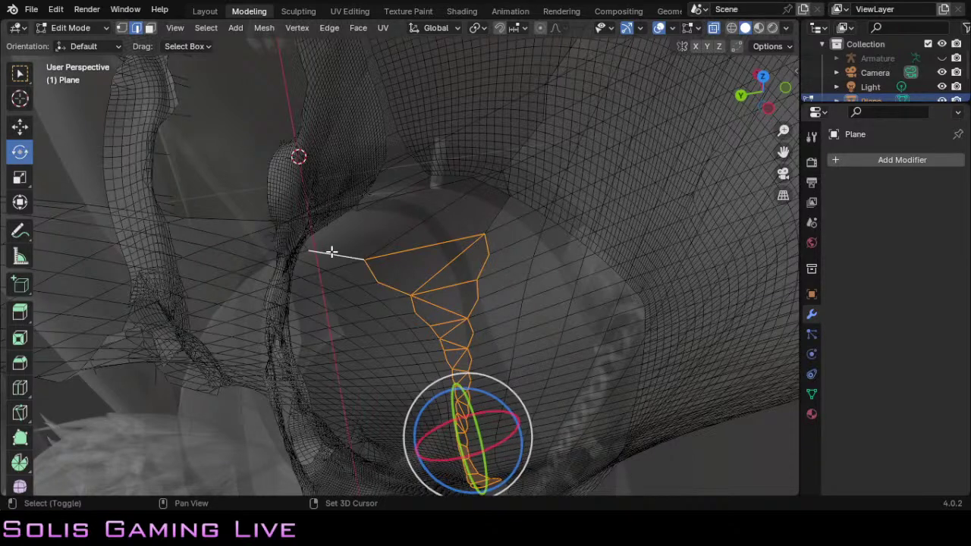
shift+click(296, 232)
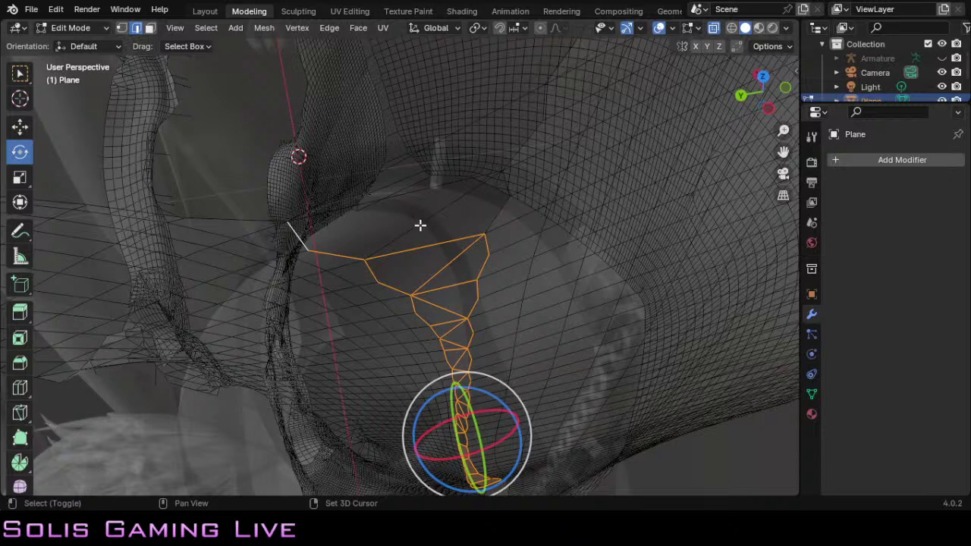
shift+click(422, 225)
shift+click(499, 216)
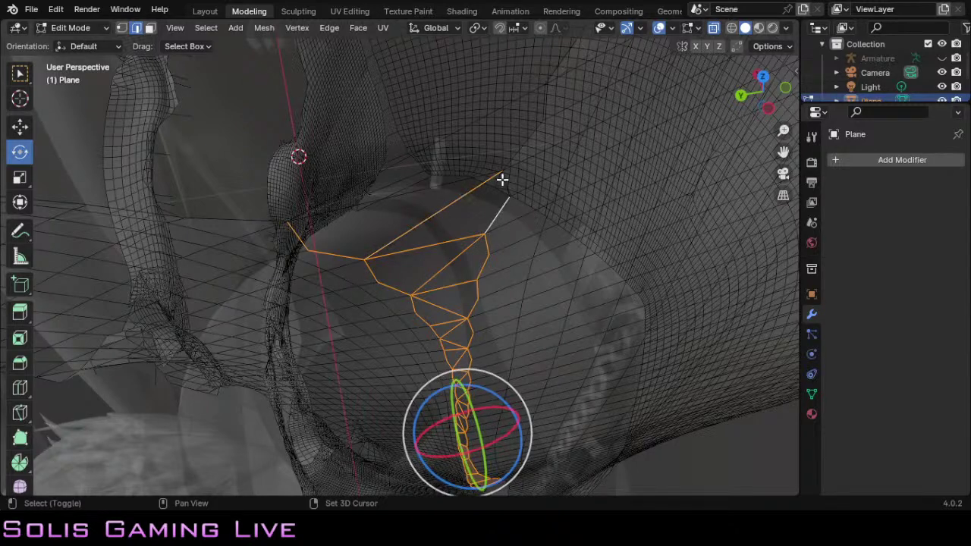
shift+click(506, 185)
shift+click(472, 179)
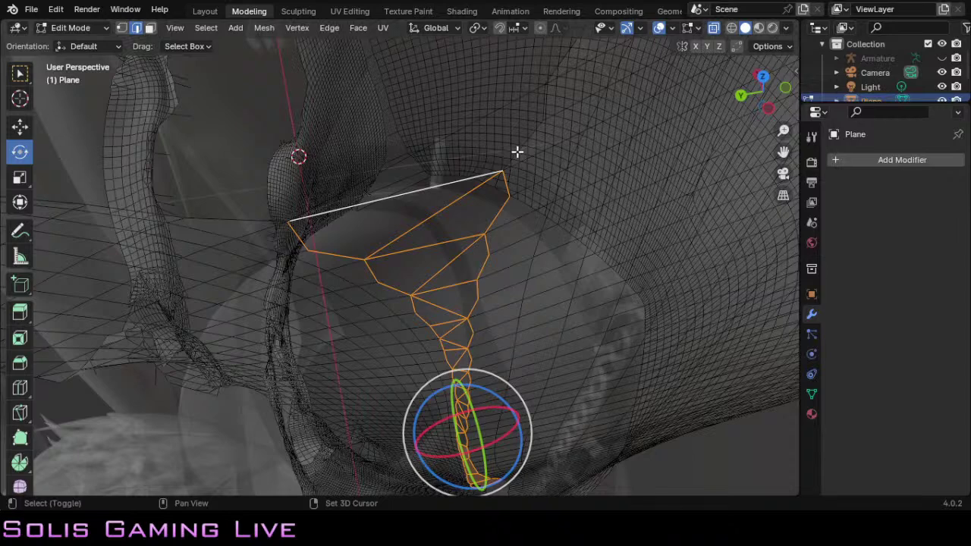
Step: Add the two border edges continuing up the front panel and the long bridging edge that closes the uppermost triangular opening
shift+click(518, 151)
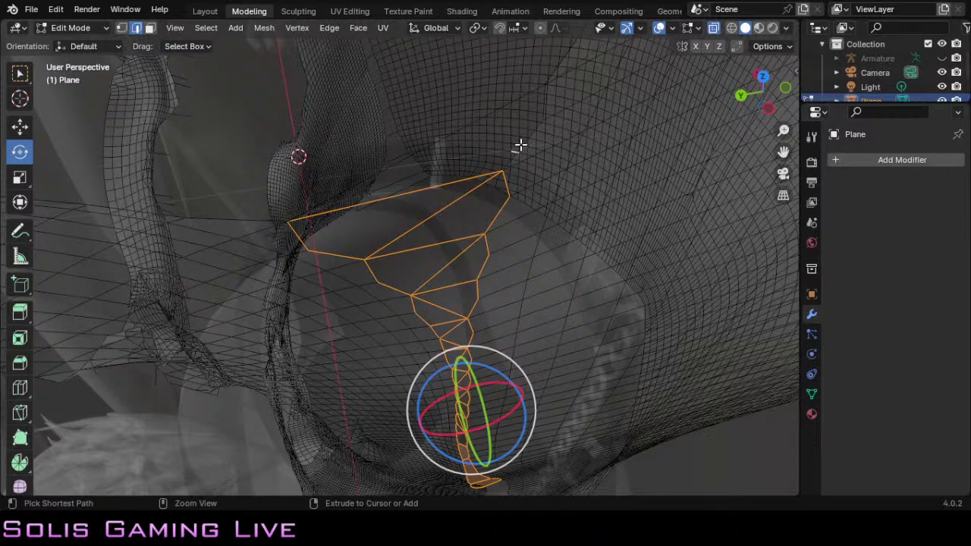
key(ctrl+z)
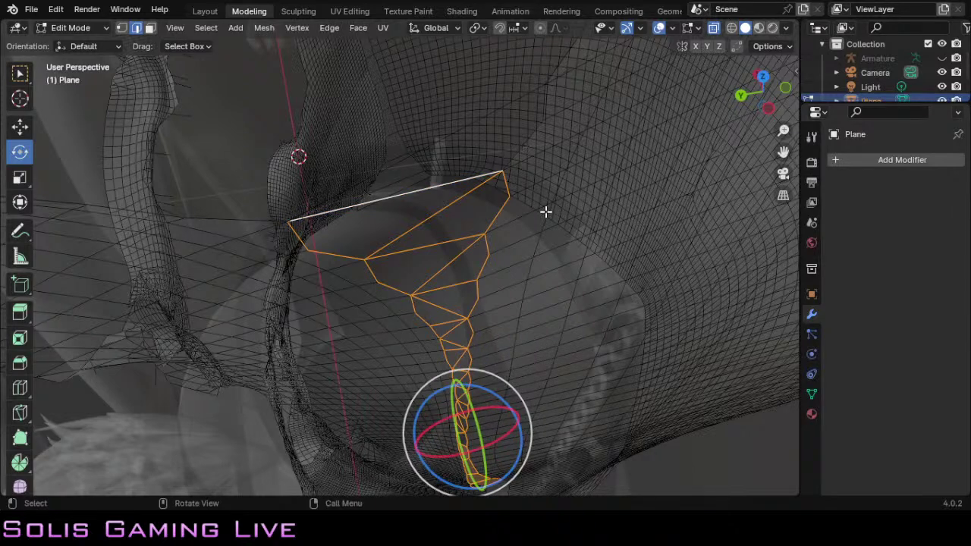
shift+click(538, 128)
shift+click(544, 114)
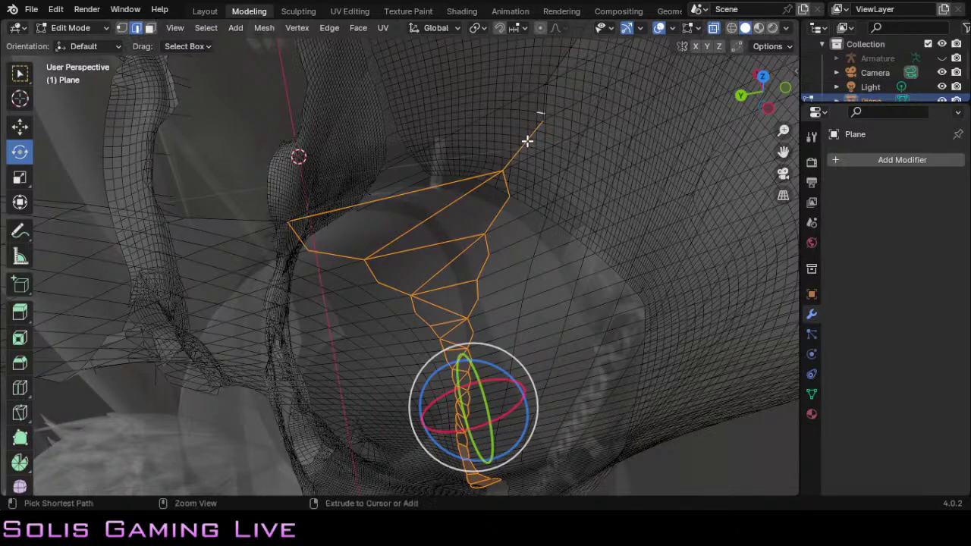
ctrl+click(526, 141)
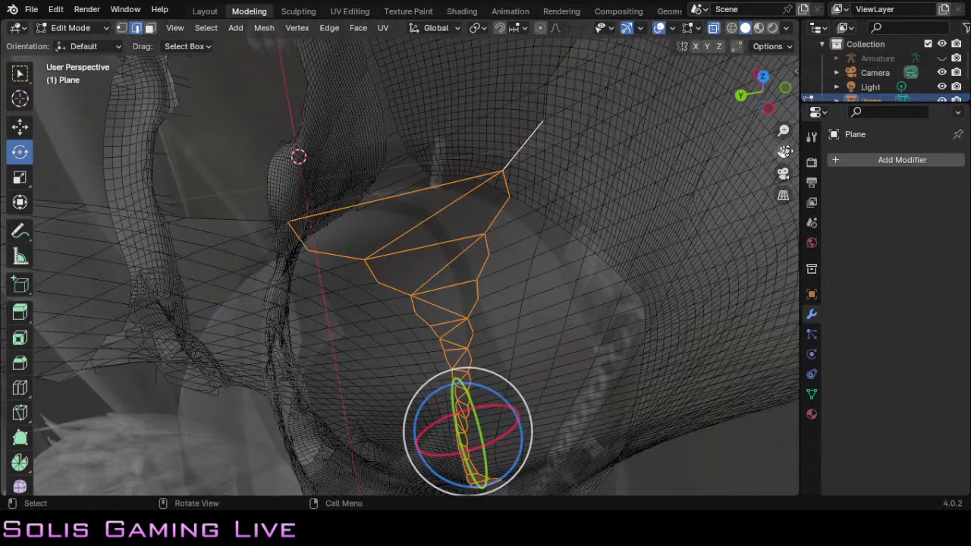
drag(783, 152, 741, 282)
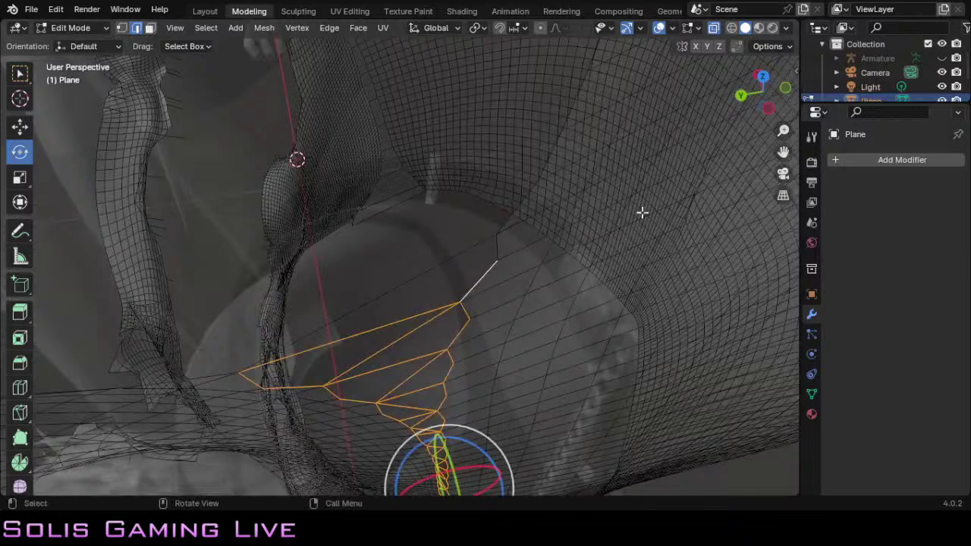
shift+click(456, 258)
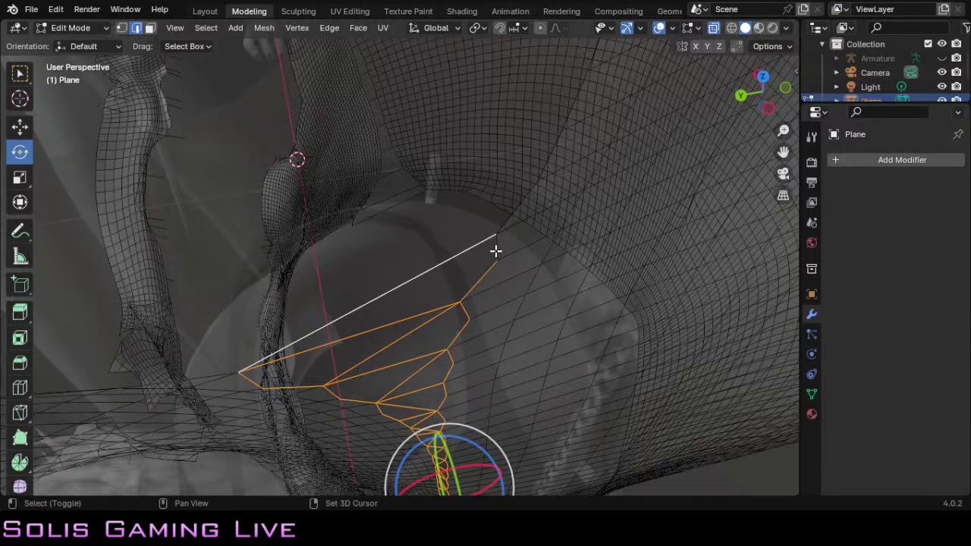
shift+click(494, 260)
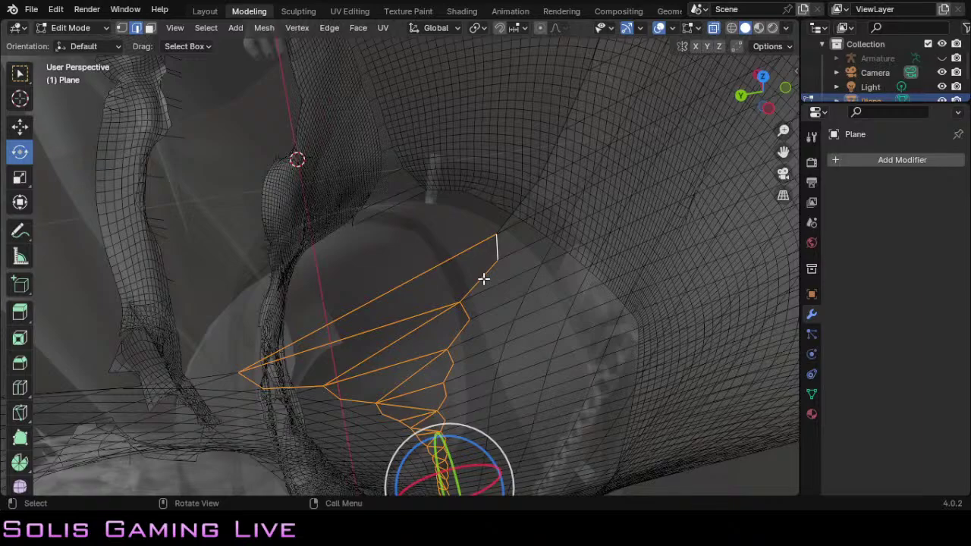
Step: Fill the selected openings between the front panel and side strip with faces, check the seam and clear the selection
key(f)
scroll(483, 279, down, 4)
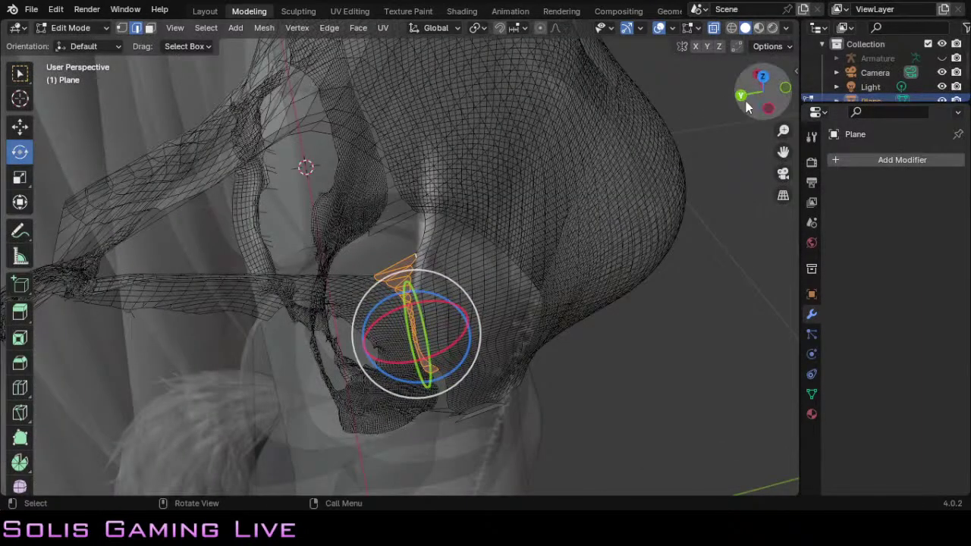
drag(751, 97, 775, 97)
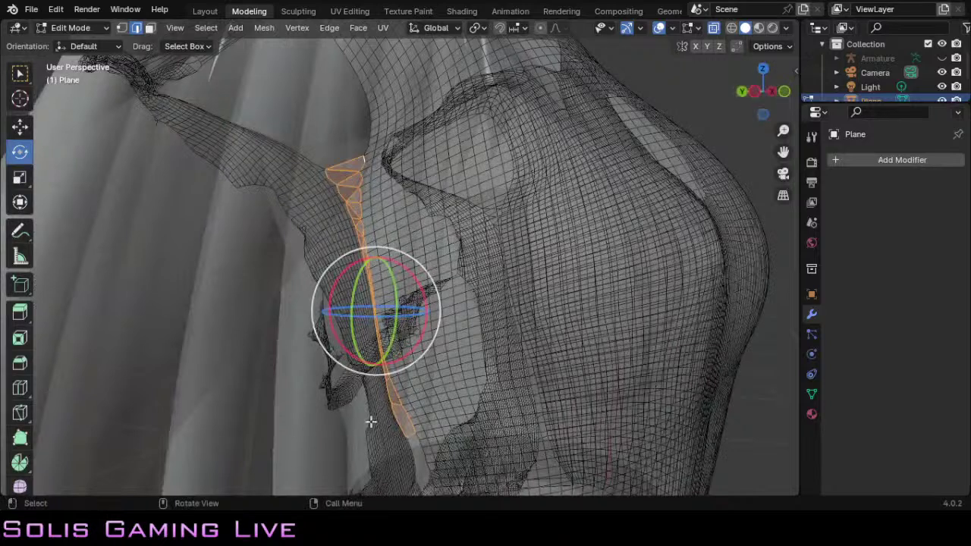
click(263, 438)
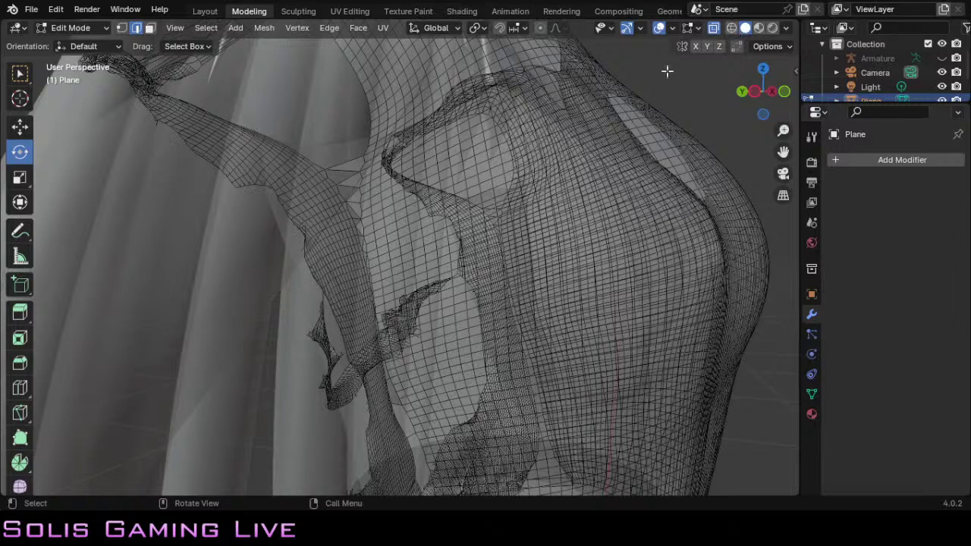
Step: Turn off X-ray and inspect the filled seam between the front panel and side strip from several angles
click(713, 31)
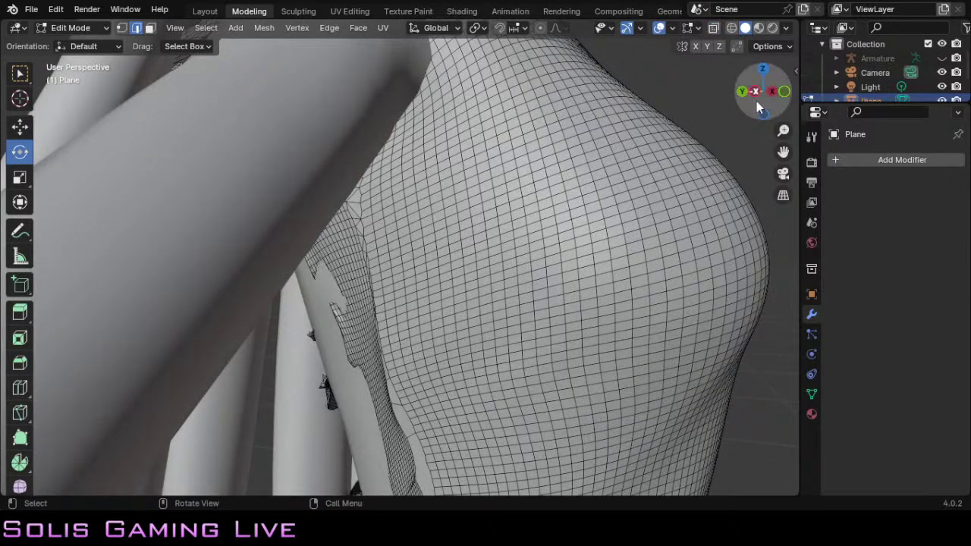
mouse_move(762, 91)
mouse_down()
mouse_move(247, 451)
mouse_move(801, 76)
mouse_move(844, 16)
mouse_move(851, 12)
mouse_move(850, 43)
mouse_move(831, 55)
mouse_move(915, 41)
mouse_move(762, 107)
mouse_up()
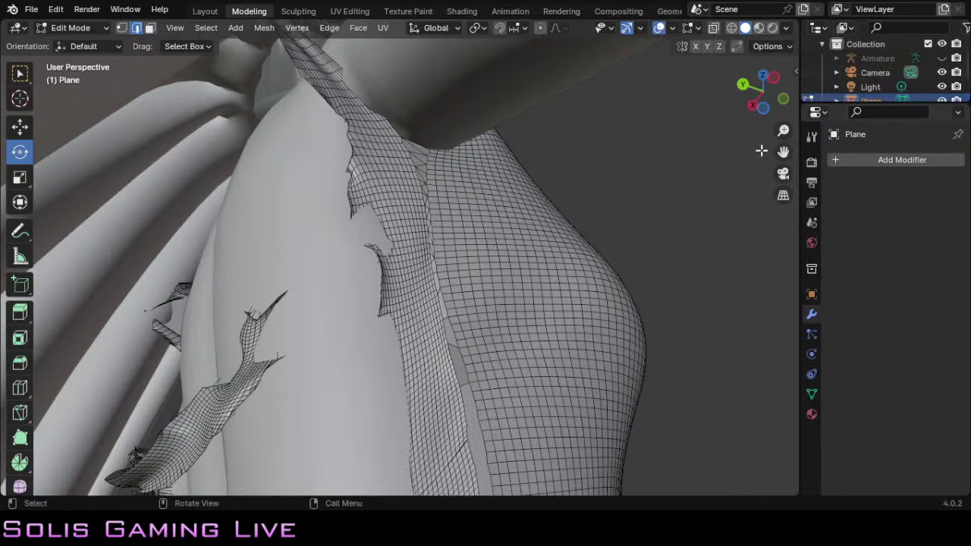
drag(748, 88, 772, 99)
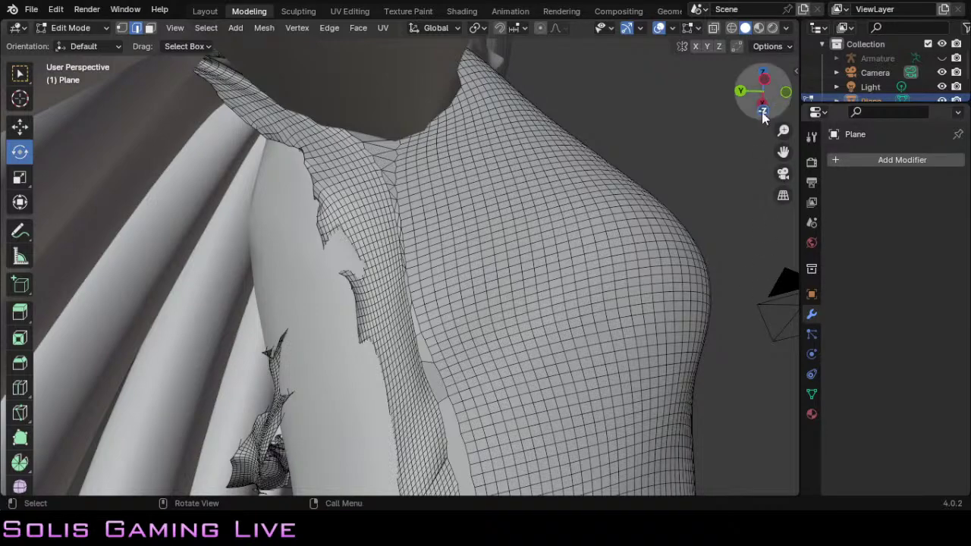
drag(764, 111, 743, 95)
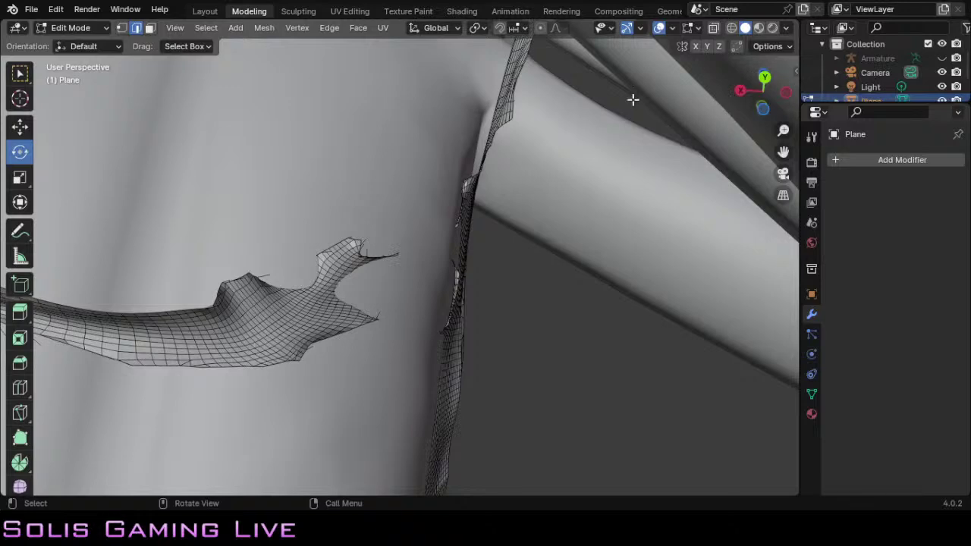
Step: Turn X-ray back on and examine the top's remaining openings, ragged inner strips and side seams from the front, back and sides
click(714, 31)
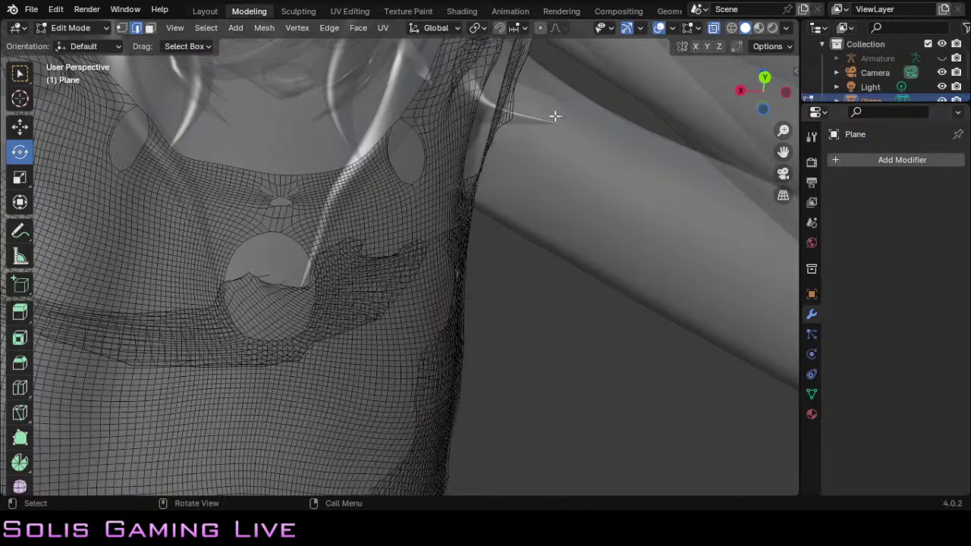
drag(751, 95, 655, 123)
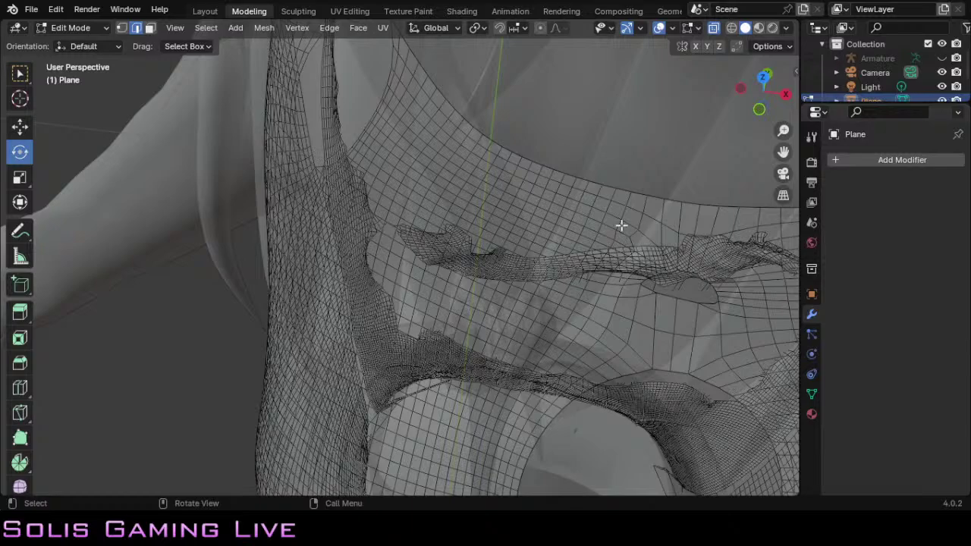
drag(759, 101, 743, 147)
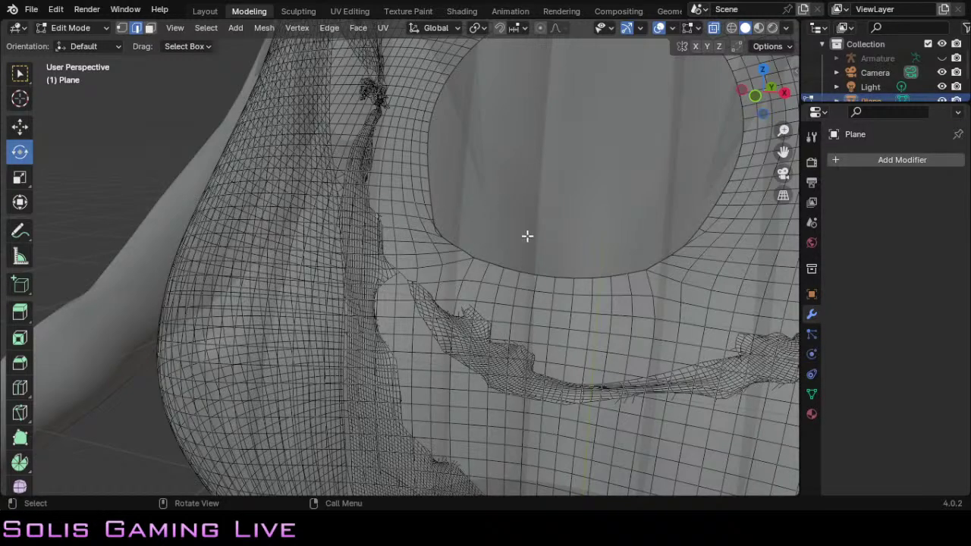
scroll(528, 236, down, 6)
scroll(527, 236, up, 6)
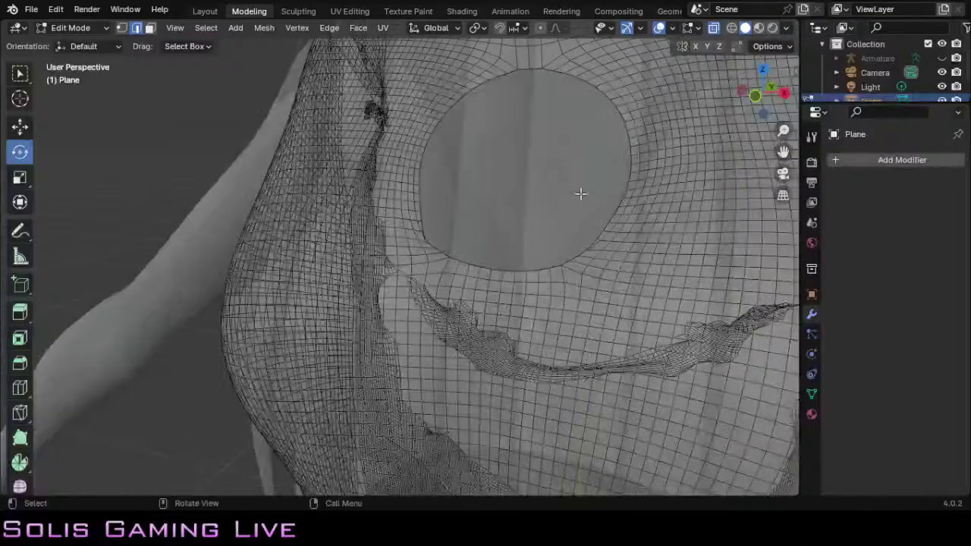
drag(751, 103, 610, 175)
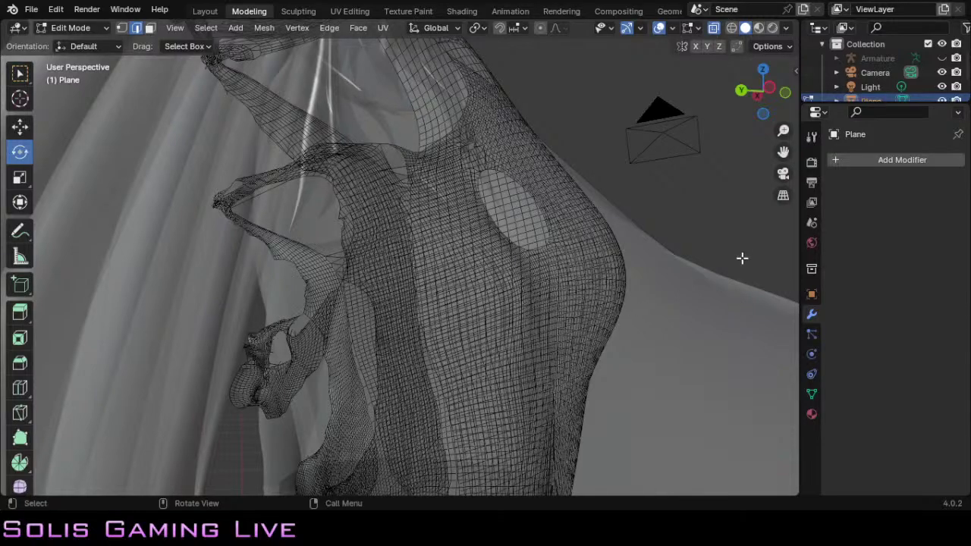
mouse_move(759, 104)
mouse_down()
mouse_move(730, 88)
mouse_move(701, 89)
mouse_move(660, 121)
mouse_move(659, 82)
mouse_move(639, 54)
mouse_move(578, 70)
mouse_move(571, 89)
mouse_move(671, 144)
mouse_move(713, 85)
mouse_move(668, 143)
mouse_move(759, 91)
mouse_up()
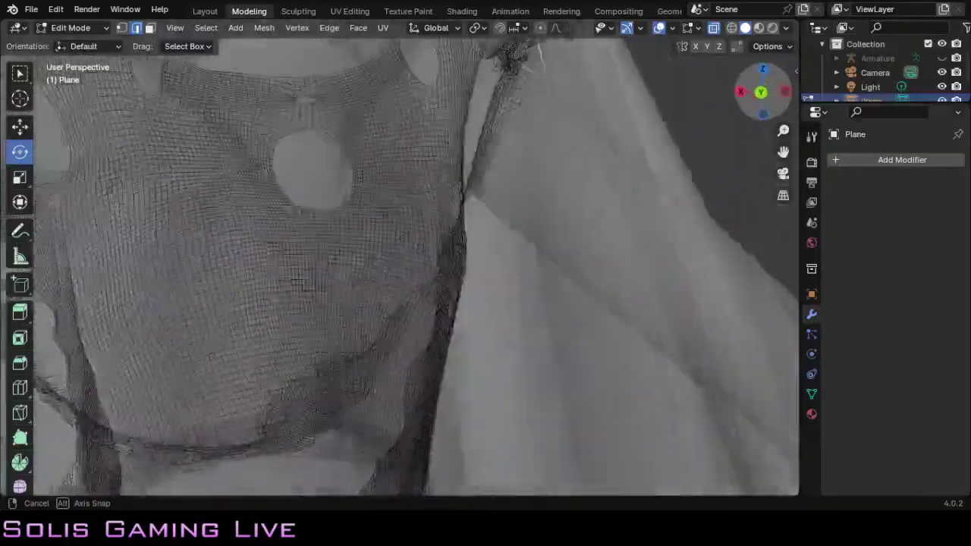
middle_drag(425, 266, 483, 349)
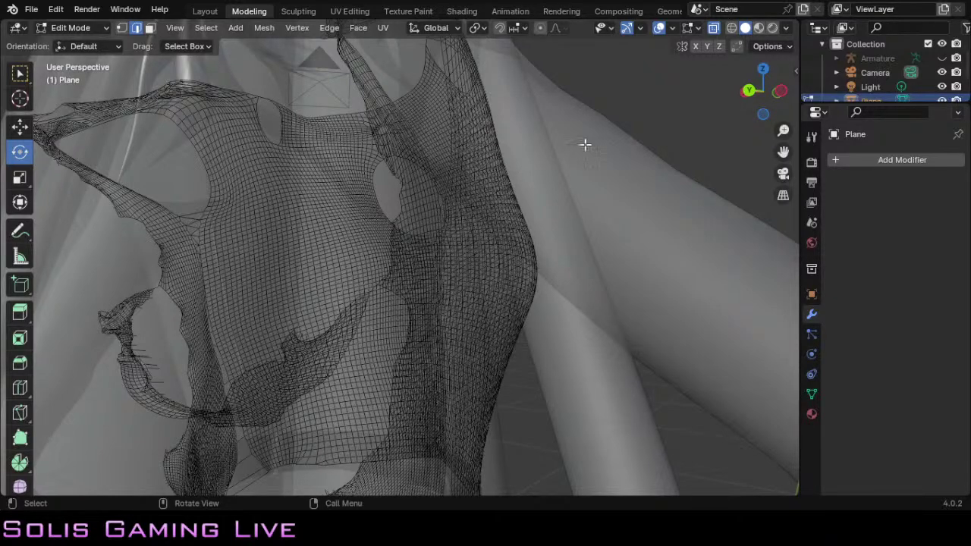
scroll(644, 163, down, 4)
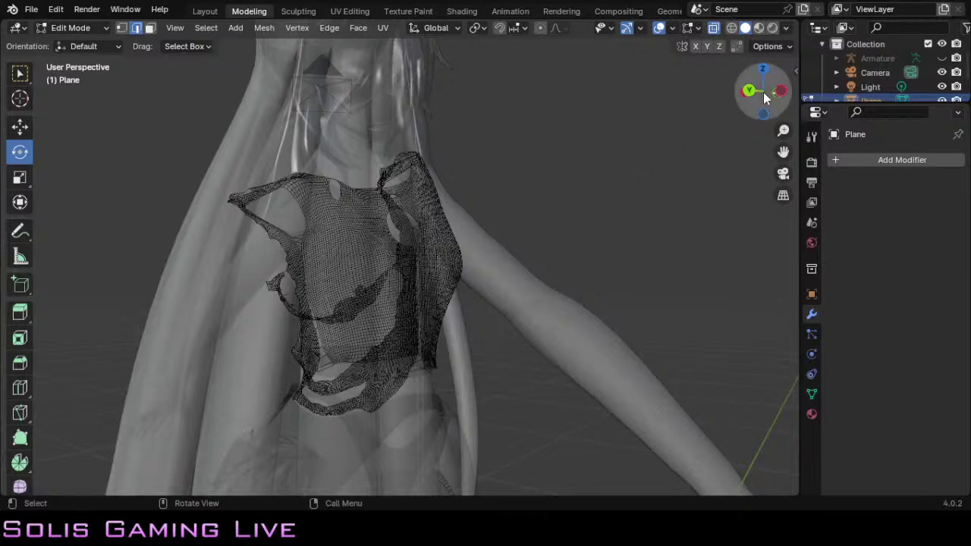
mouse_move(766, 96)
mouse_down()
mouse_move(751, 85)
mouse_move(760, 105)
mouse_move(764, 91)
mouse_up()
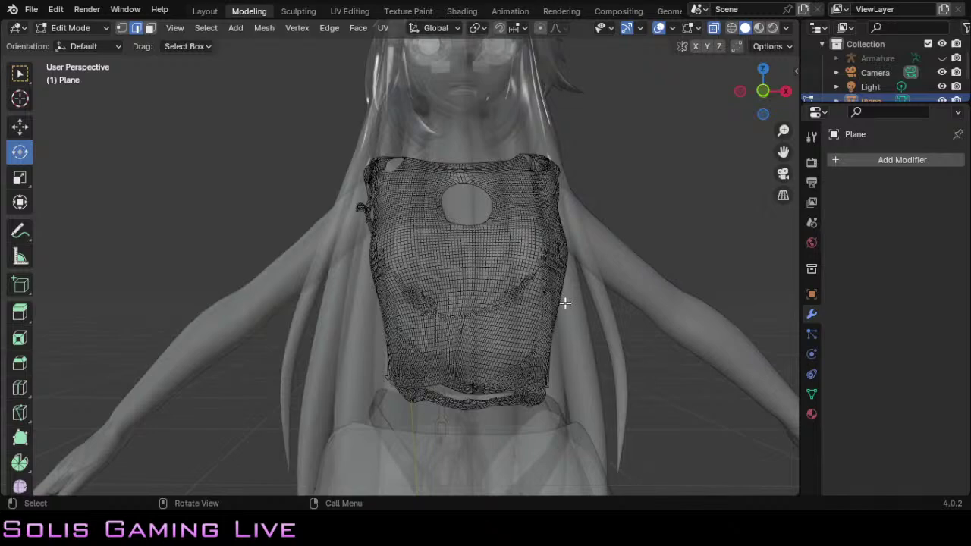
scroll(565, 303, down, 5)
scroll(565, 304, up, 8)
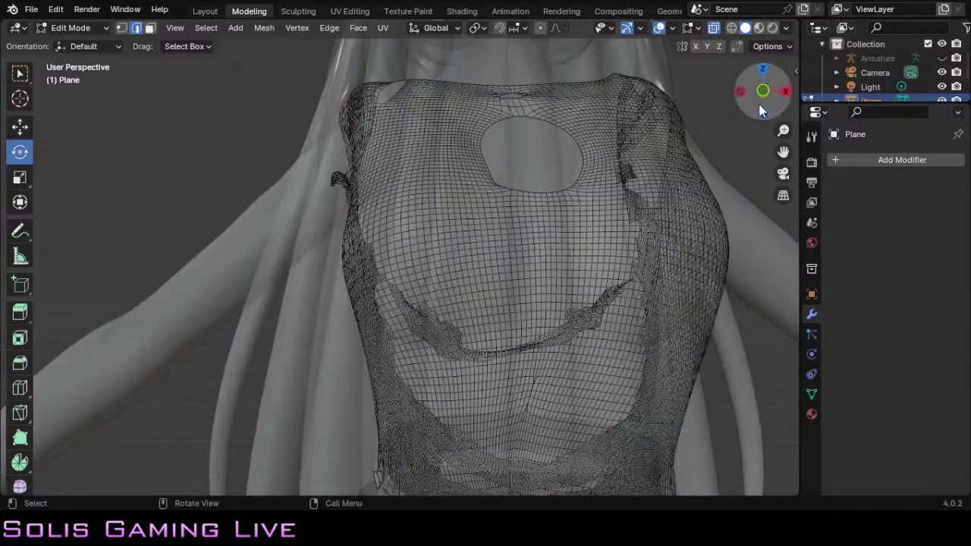
drag(761, 111, 492, 284)
scroll(493, 284, up, 4)
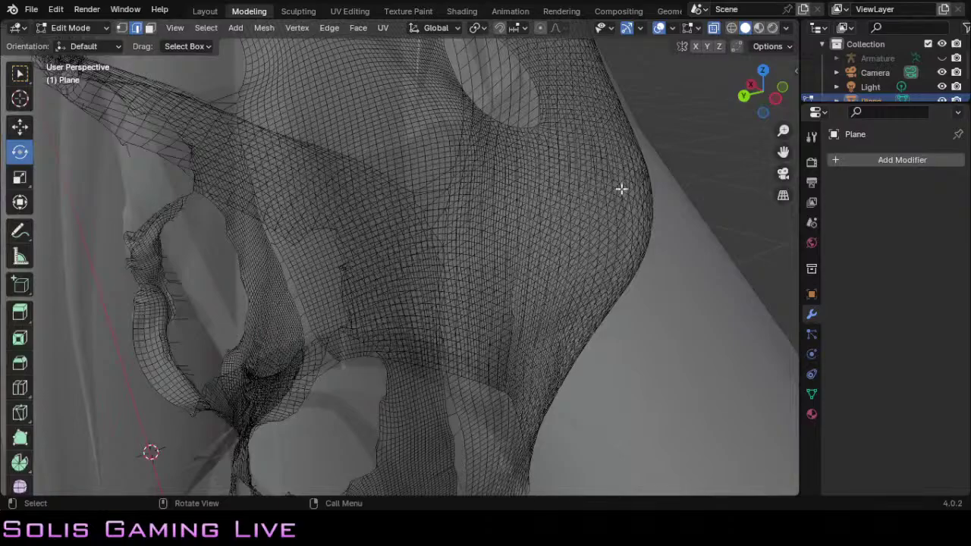
drag(761, 93, 685, 147)
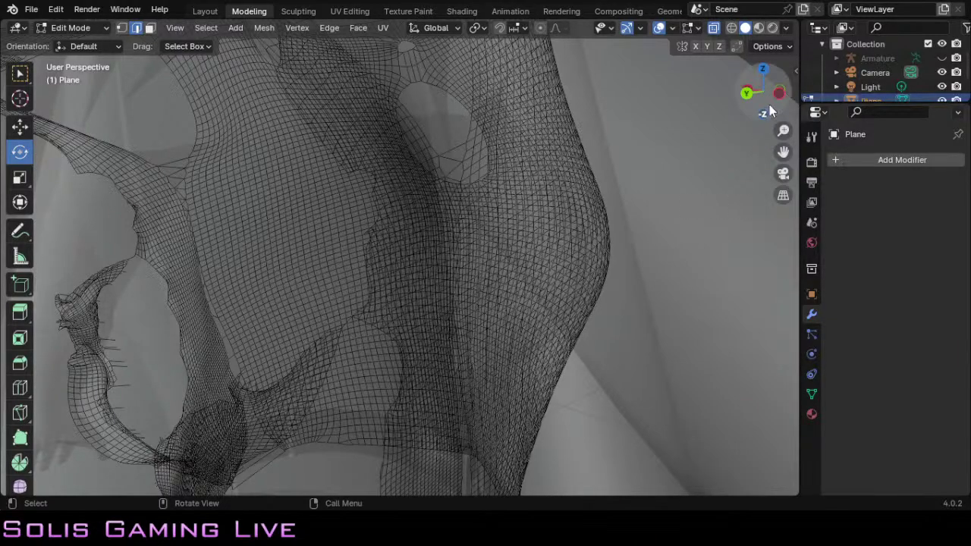
drag(770, 119, 591, 196)
scroll(591, 196, down, 6)
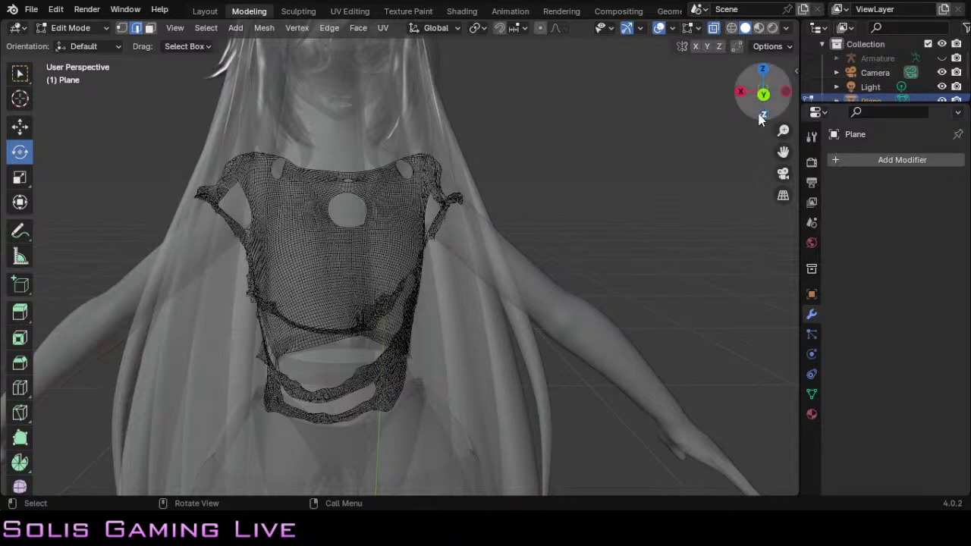
drag(761, 115, 611, 285)
scroll(611, 287, up, 5)
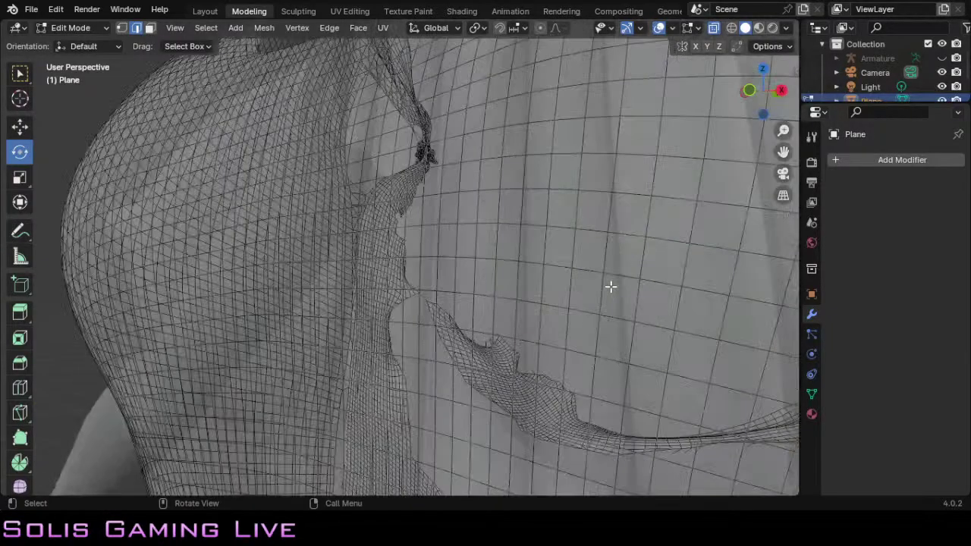
Step: Examine the top's openings in X-ray, turn X-ray off, and inspect the filled side seam and ragged strip beneath the arm
scroll(611, 286, down, 4)
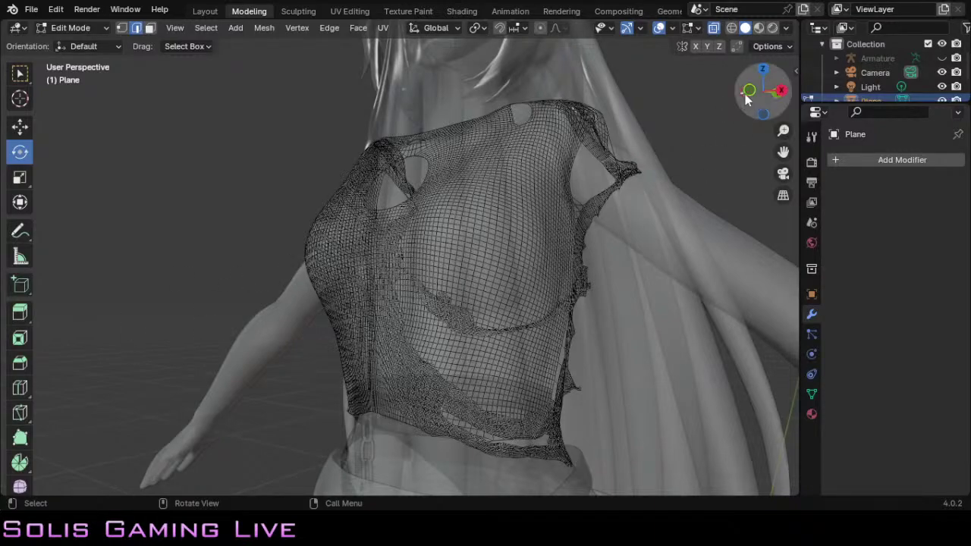
mouse_move(758, 91)
mouse_down()
mouse_move(755, 133)
mouse_move(781, 106)
mouse_move(717, 104)
mouse_move(763, 112)
mouse_move(721, 100)
mouse_move(891, 99)
mouse_move(921, 112)
mouse_move(815, 105)
mouse_move(774, 85)
mouse_up()
scroll(456, 339, up, 5)
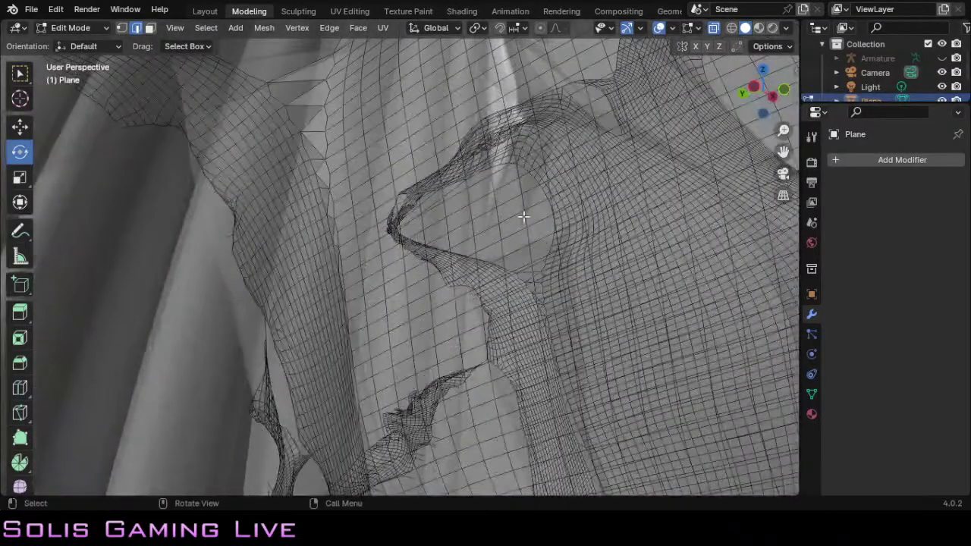
mouse_move(760, 105)
mouse_down()
mouse_move(686, 107)
mouse_move(642, 30)
mouse_move(687, 40)
mouse_move(767, 95)
mouse_up()
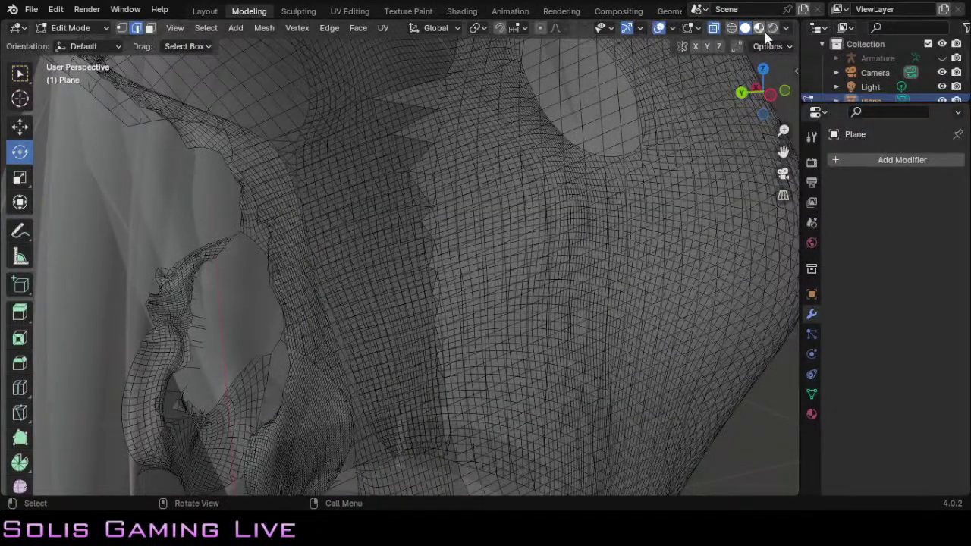
click(713, 28)
scroll(577, 144, down, 3)
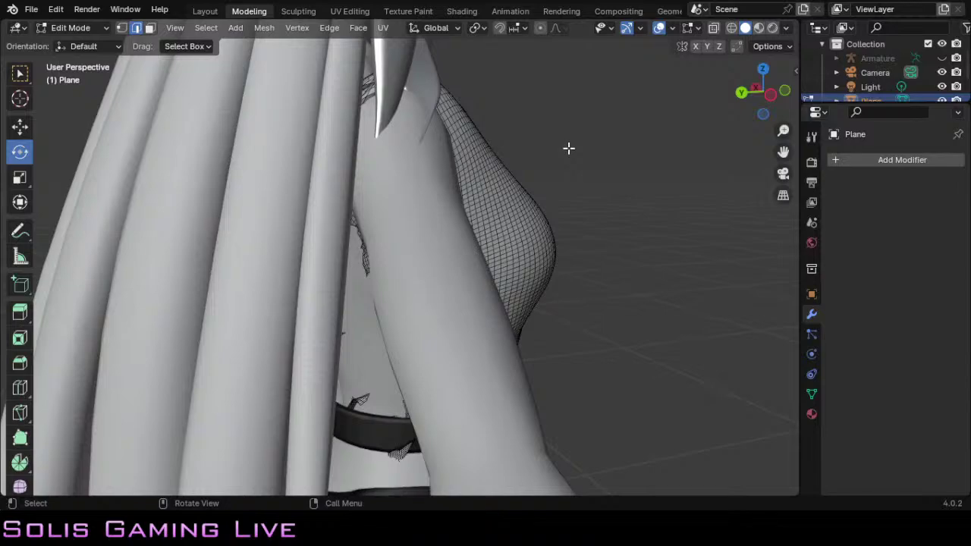
drag(732, 89, 658, 102)
middle_drag(425, 288, 312, 329)
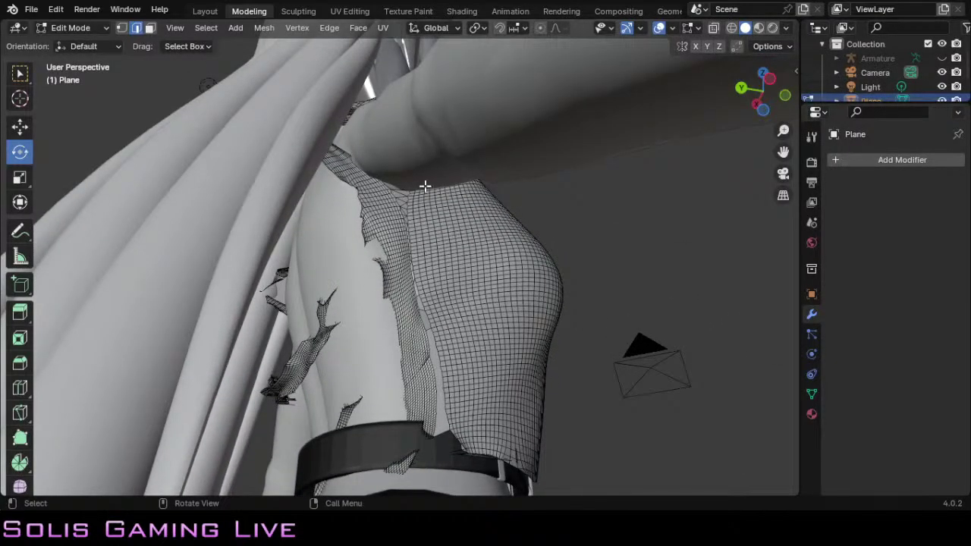
scroll(403, 336, up, 5)
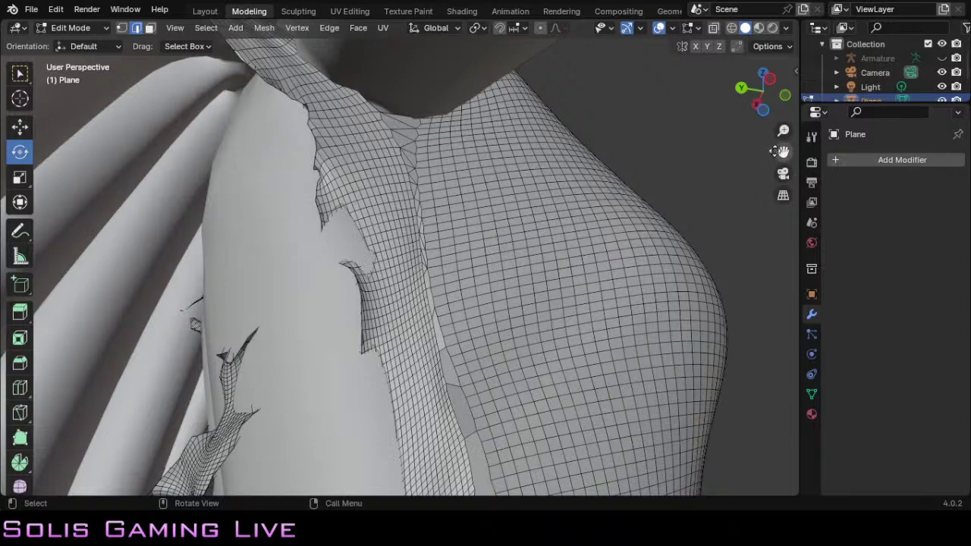
drag(777, 152, 946, 171)
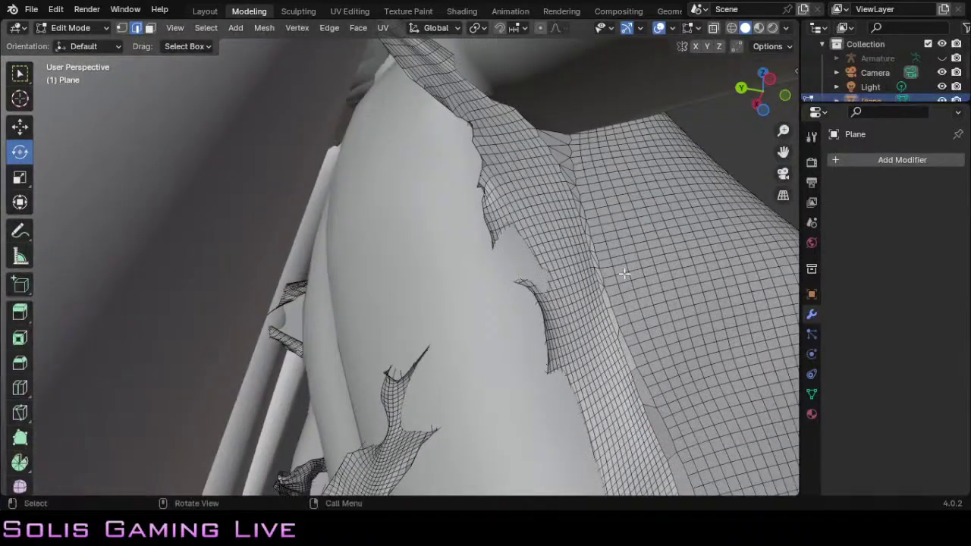
scroll(623, 273, up, 4)
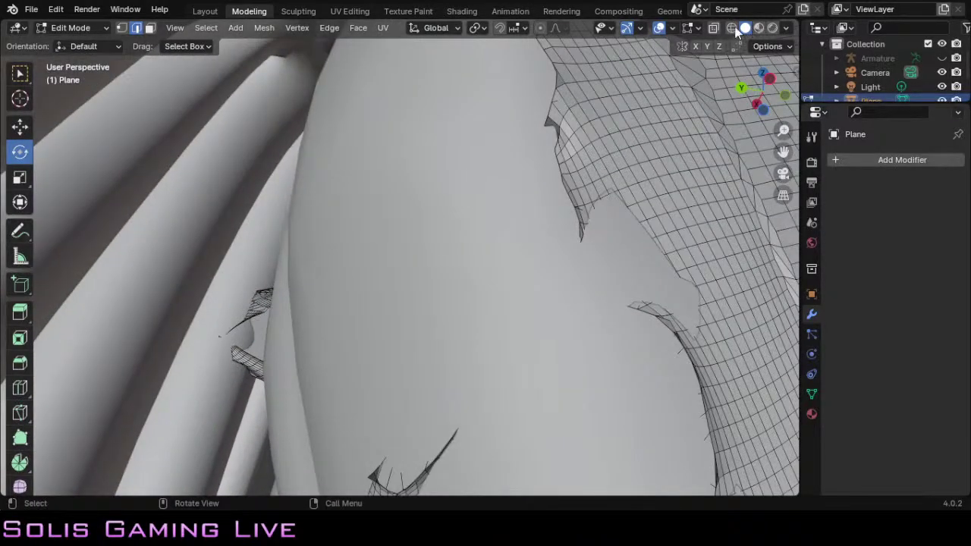
Step: Turn X-ray back on and examine the front panel's mesh around its round opening and ragged inner strip at varying distances
click(714, 29)
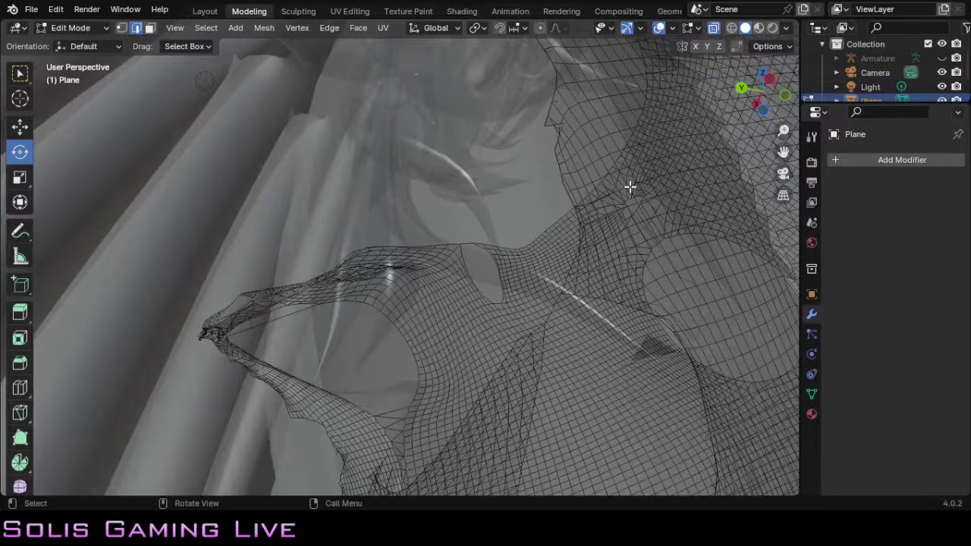
drag(752, 90, 781, 81)
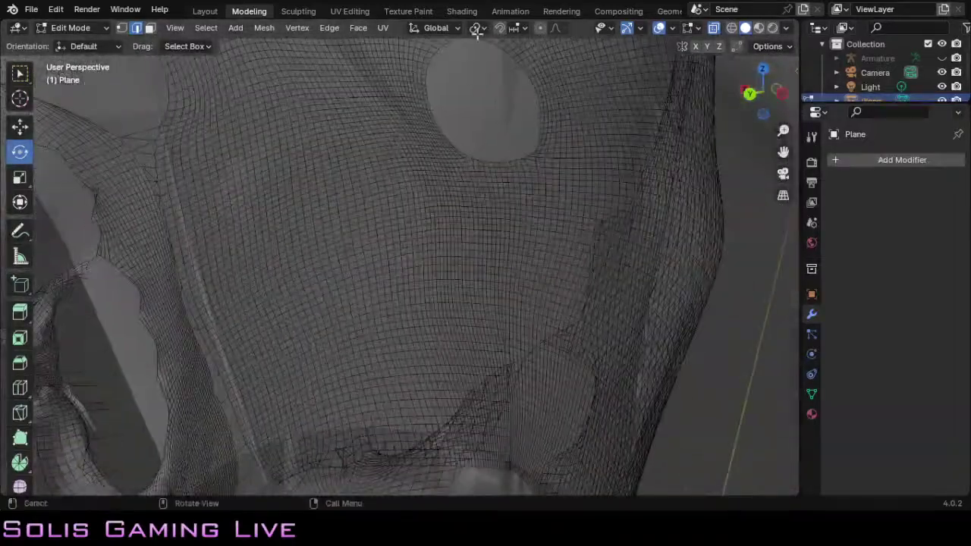
click(94, 51)
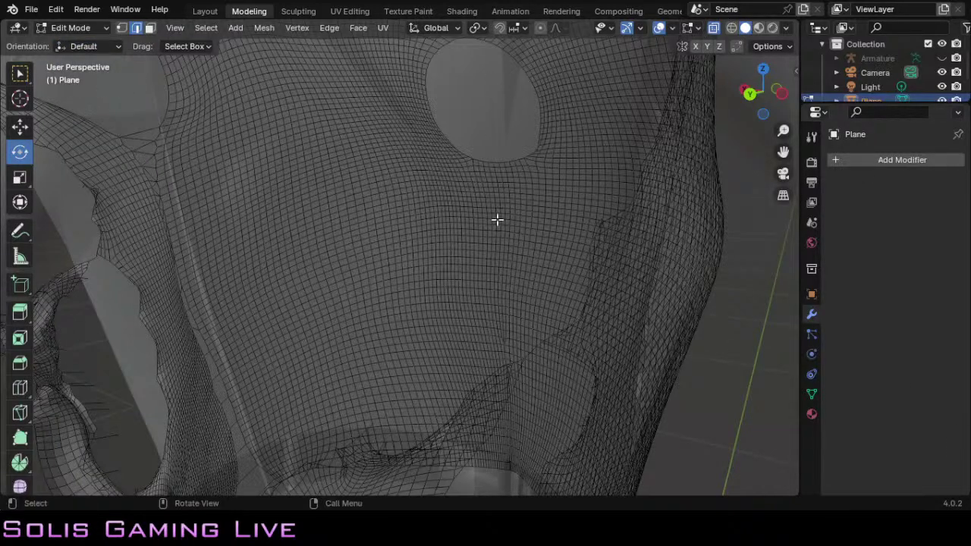
scroll(566, 232, down, 5)
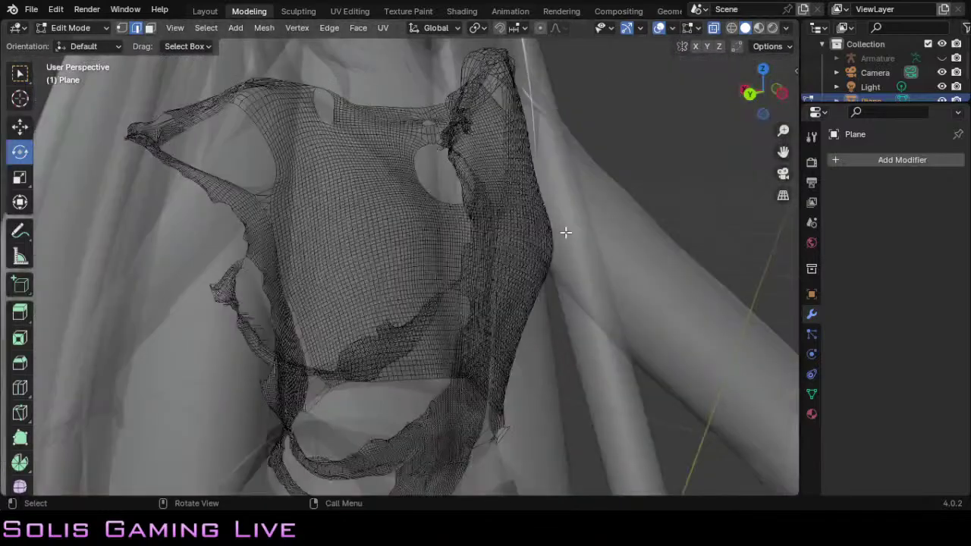
scroll(566, 233, up, 6)
scroll(566, 232, up, 2)
scroll(565, 232, down, 5)
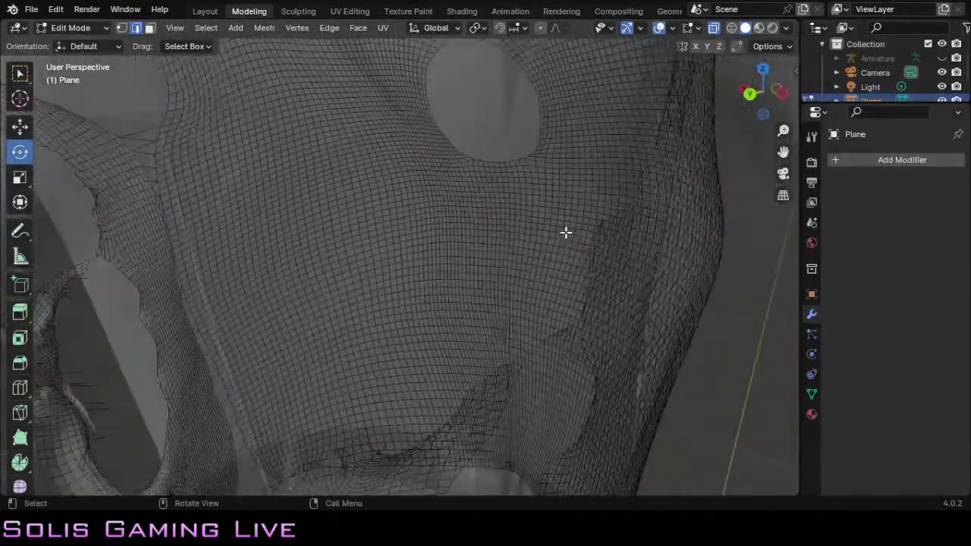
scroll(566, 232, up, 3)
scroll(566, 233, up, 4)
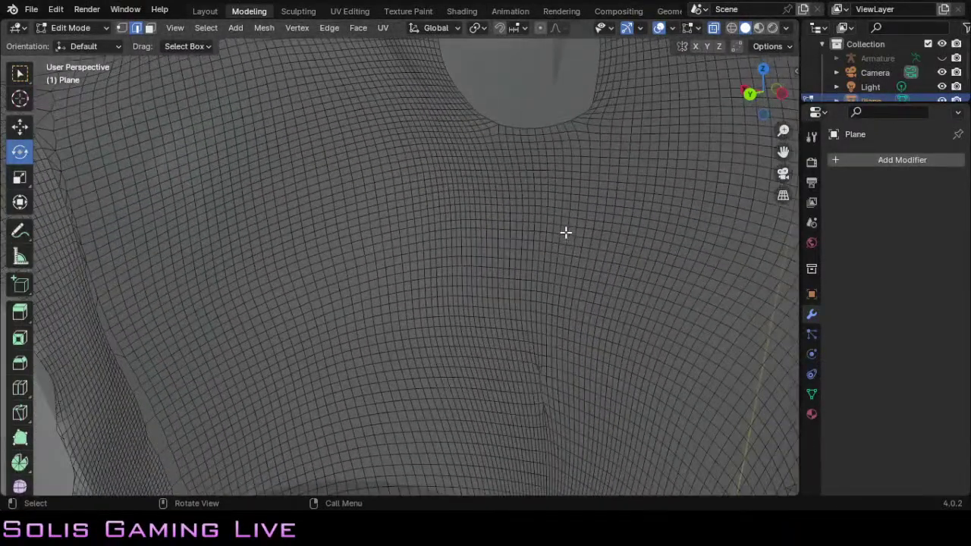
scroll(566, 232, down, 3)
scroll(566, 232, down, 6)
scroll(566, 232, up, 4)
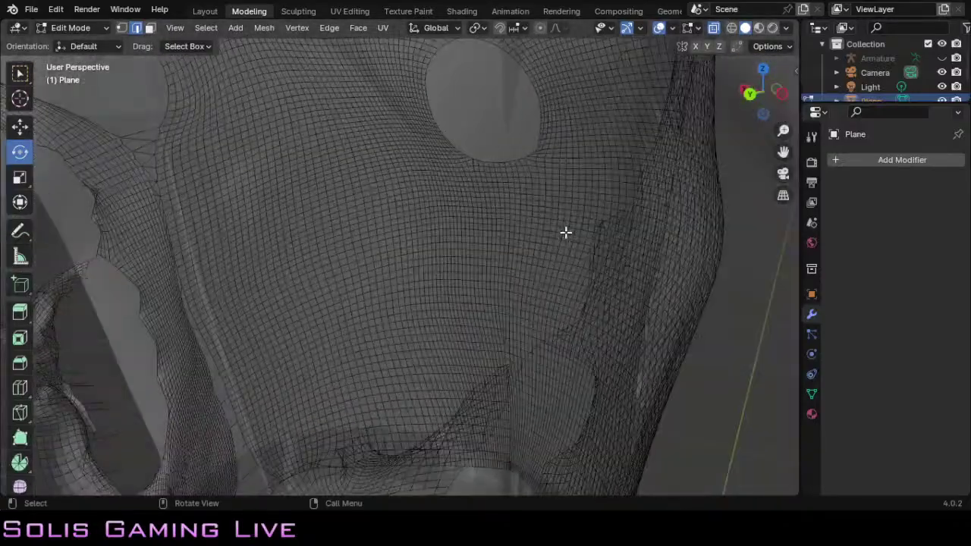
Step: Examine the side strips, lower hem openings and ragged inner strips of the top from several angles
drag(735, 97, 99, 489)
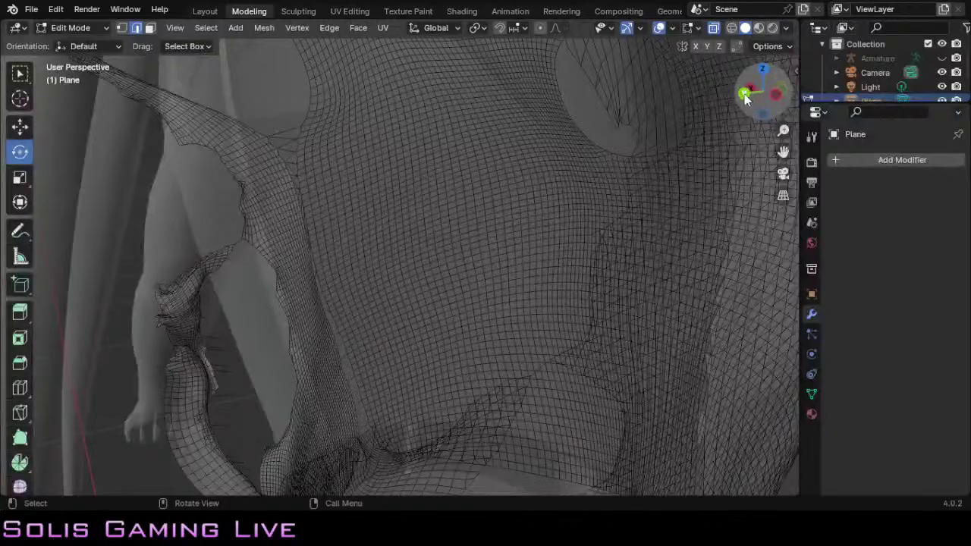
drag(744, 100, 777, 97)
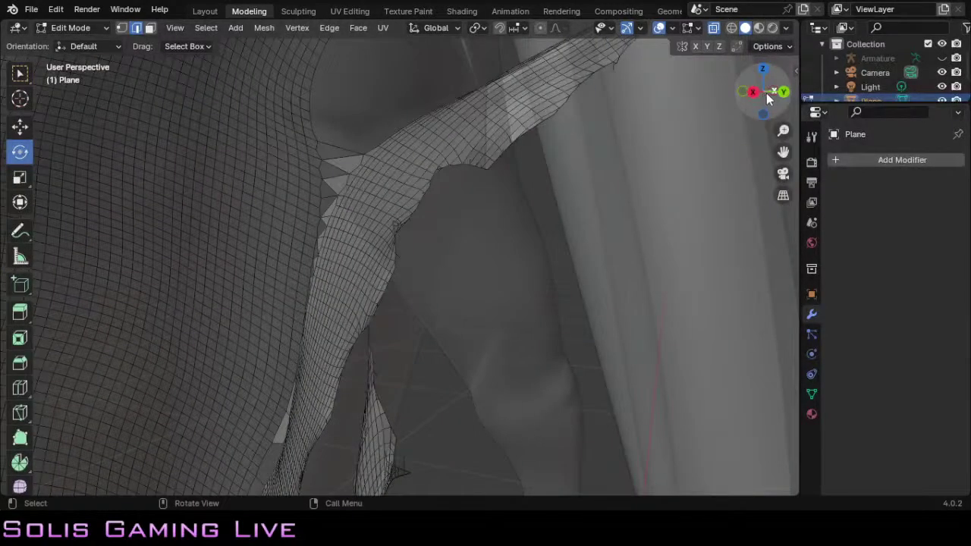
mouse_move(767, 95)
mouse_down()
mouse_move(748, 105)
mouse_move(761, 92)
mouse_up()
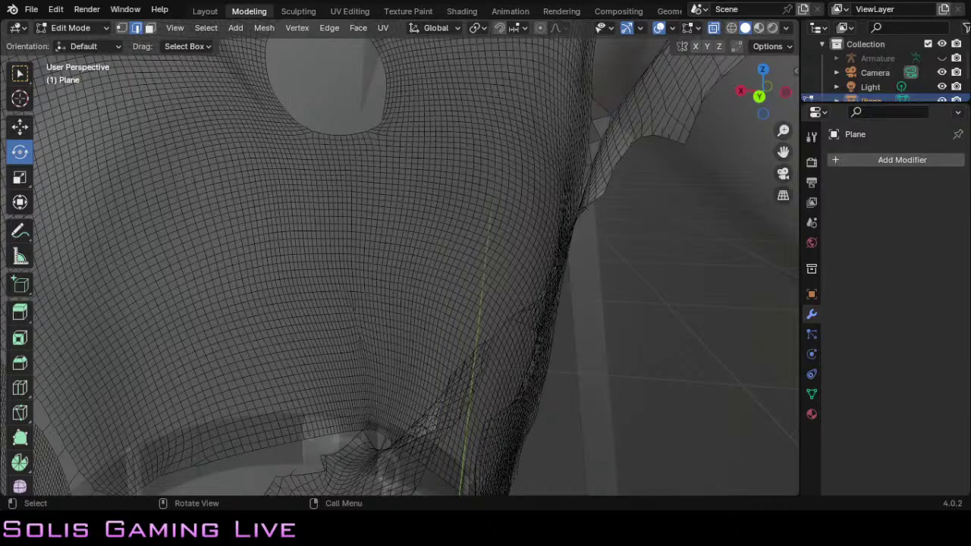
drag(765, 93, 679, 167)
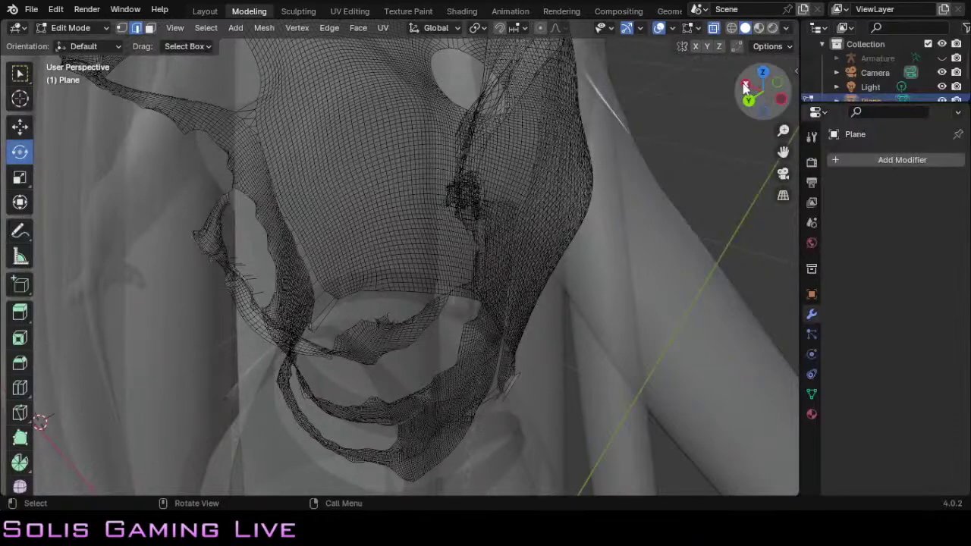
drag(784, 151, 754, 39)
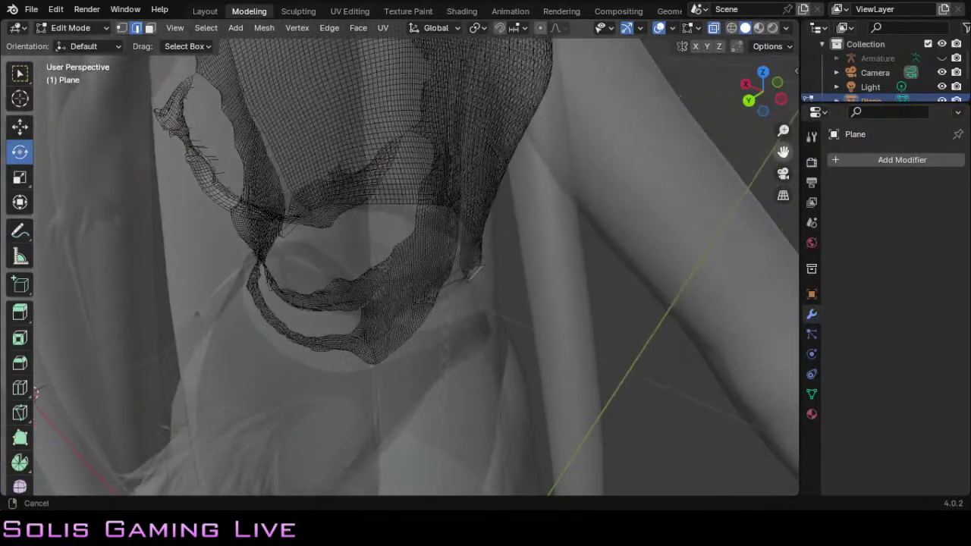
scroll(476, 296, up, 3)
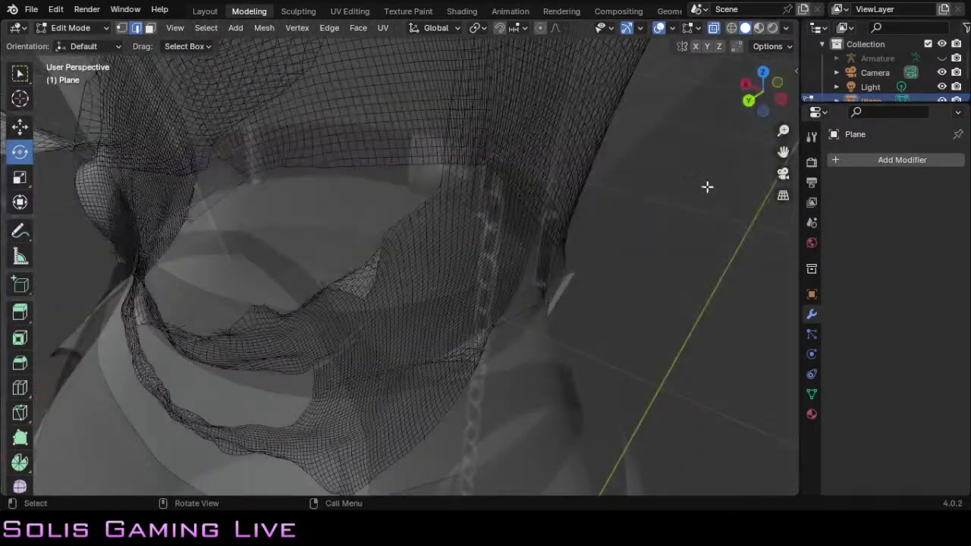
drag(783, 152, 781, 289)
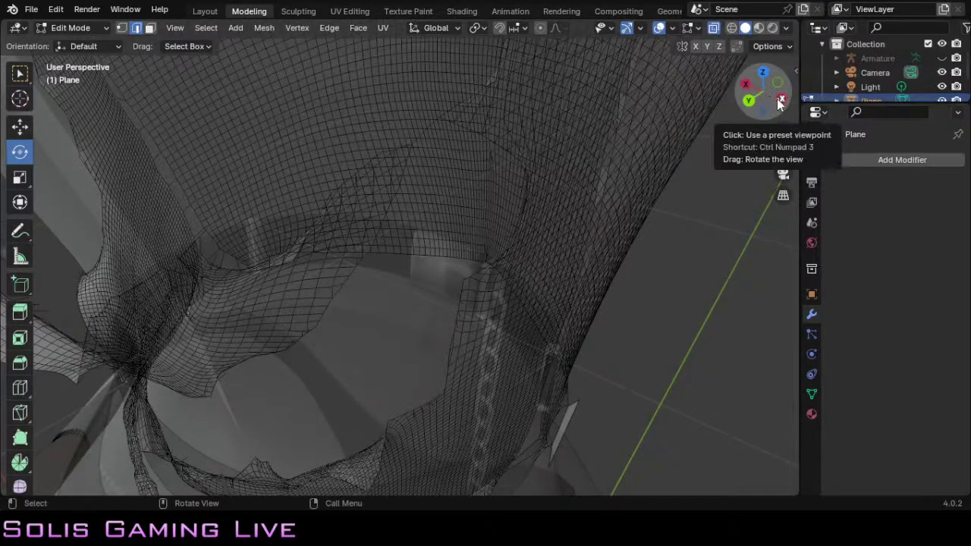
mouse_move(769, 101)
mouse_down()
mouse_move(713, 103)
mouse_move(781, 106)
mouse_up()
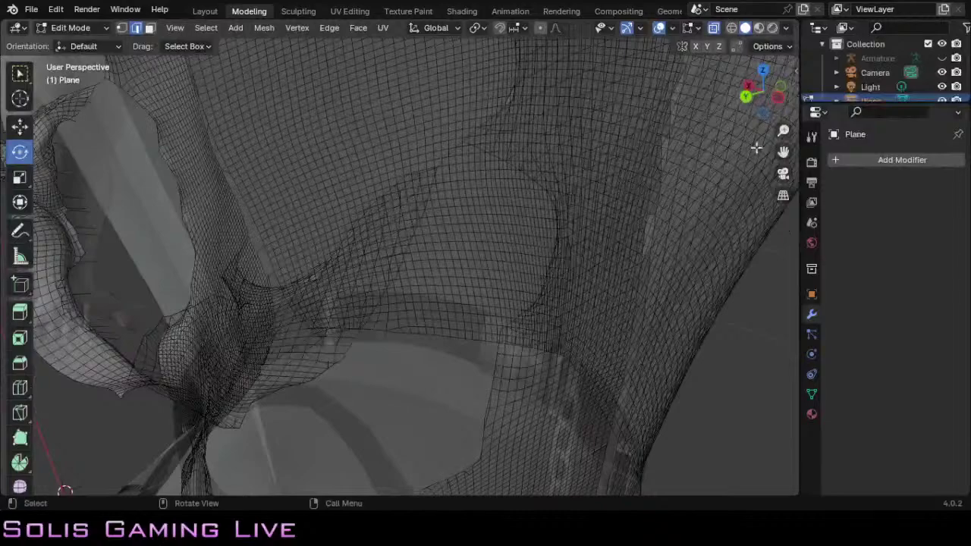
drag(786, 150, 749, 133)
scroll(326, 263, up, 1)
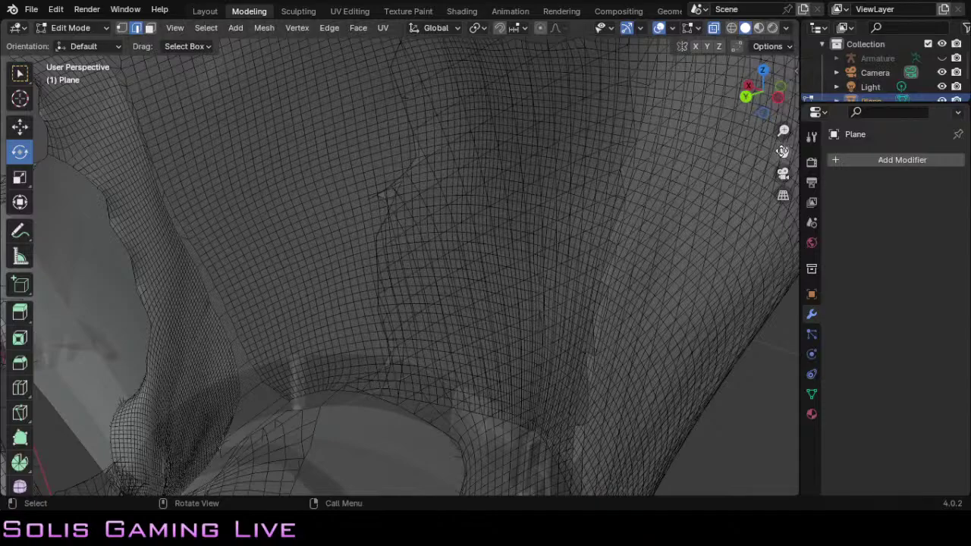
drag(783, 151, 851, 128)
scroll(571, 344, down, 1)
scroll(570, 343, down, 1)
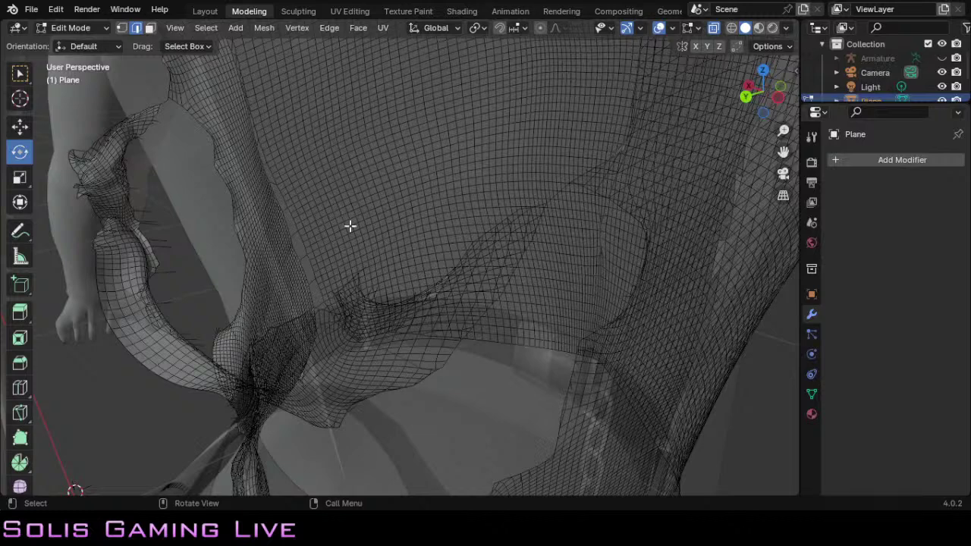
Step: Move the single edge at the tip of the ragged inner strip upward across the front panel with the Move tool
click(362, 271)
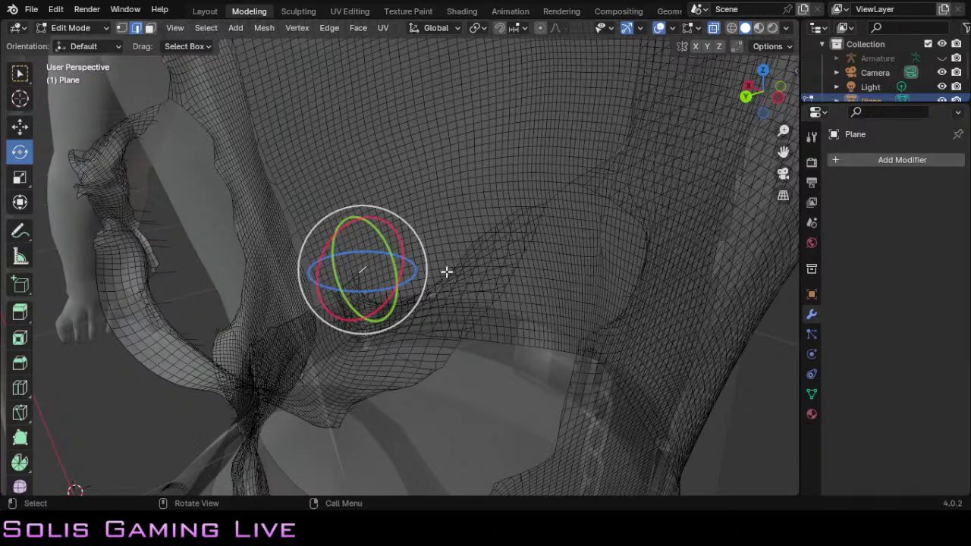
click(20, 126)
drag(362, 216, 371, 129)
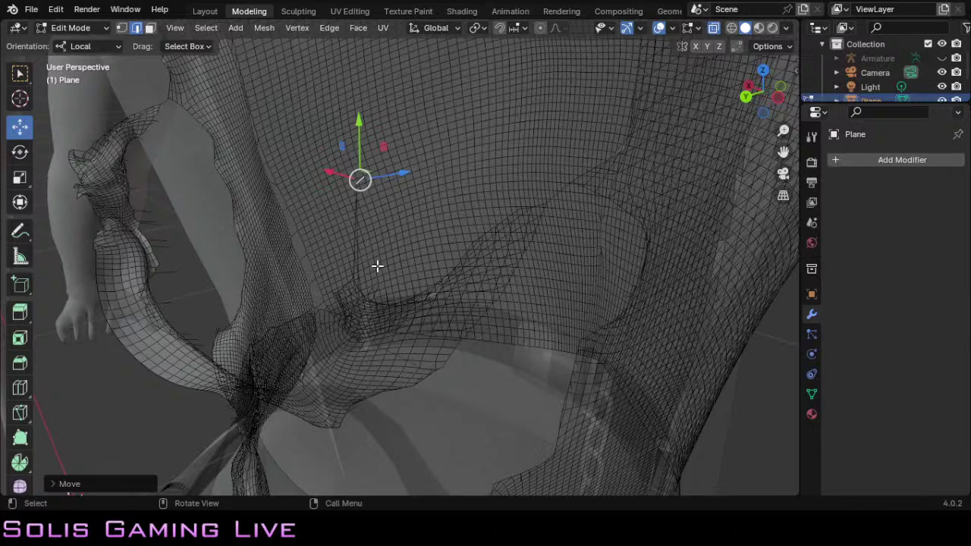
Step: Select the vertical edge loop running up the front panel from its lower hem
click(531, 347)
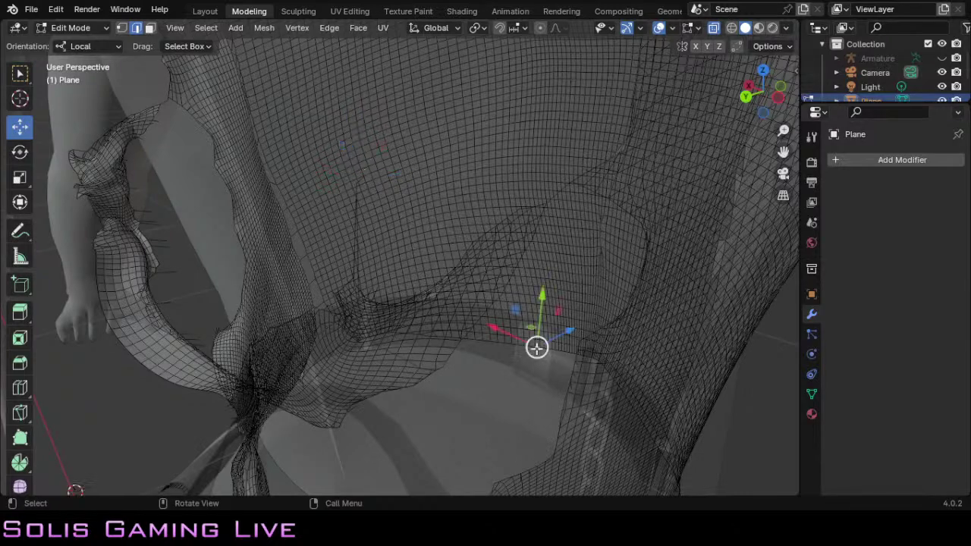
click(518, 210)
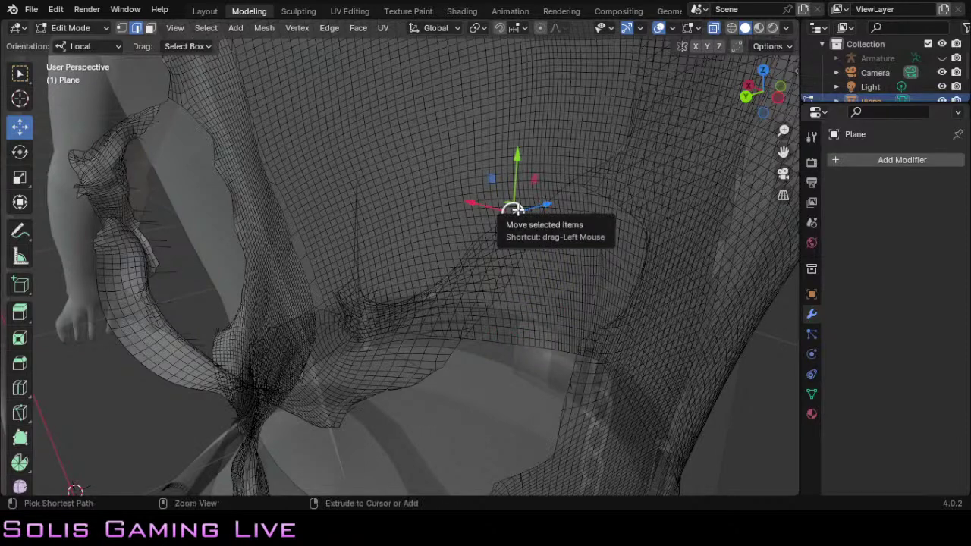
alt+click(517, 211)
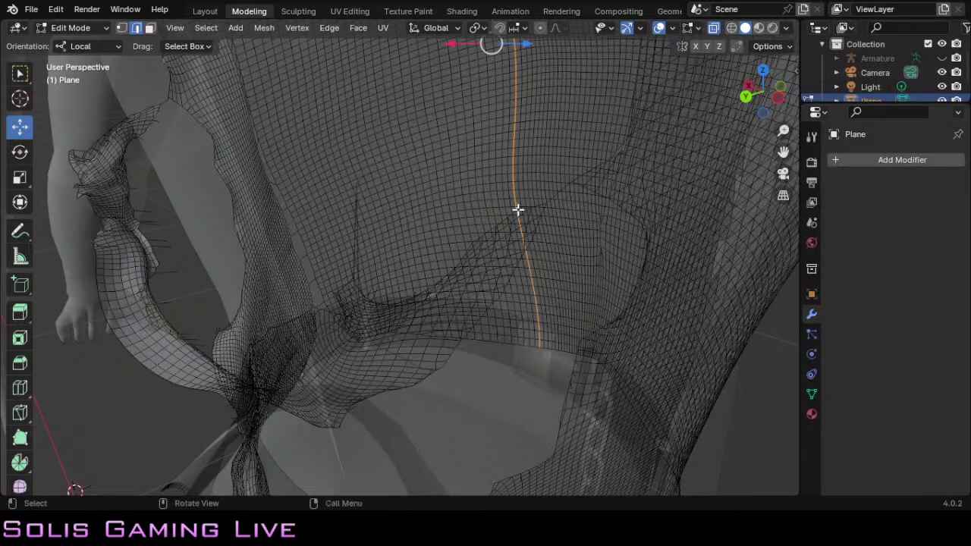
Step: Select the short diagonal edge loop at the upper end of the ragged inner strip behind the front panel
click(517, 395)
scroll(509, 288, up, 4)
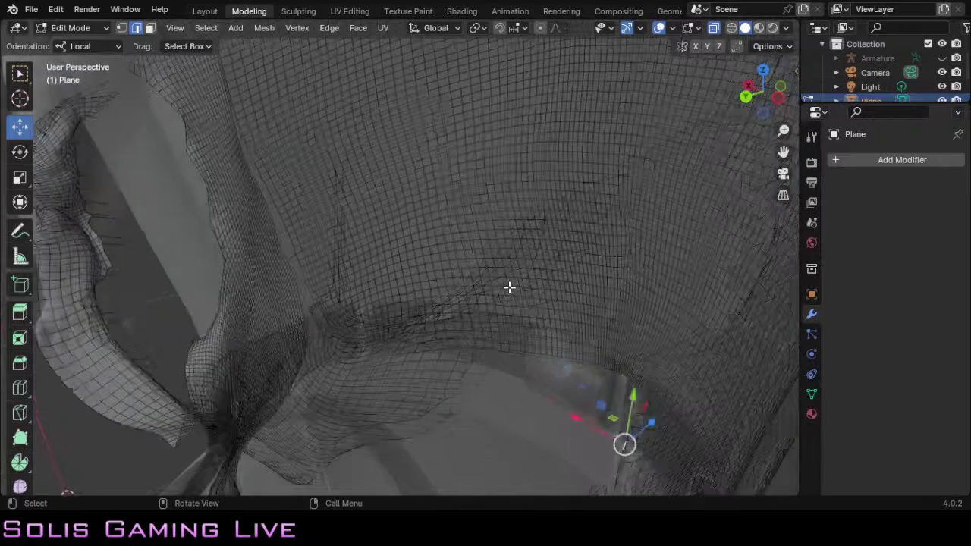
scroll(509, 287, up, 1)
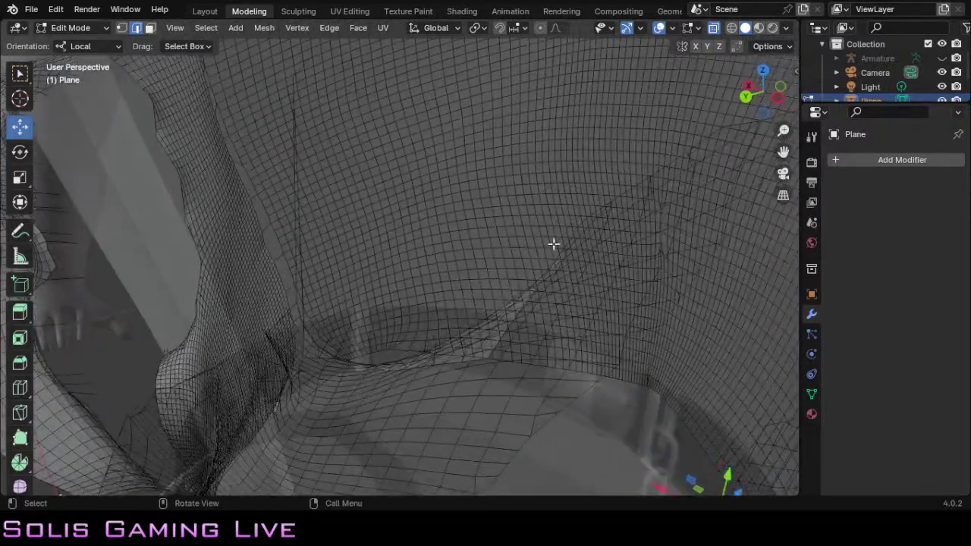
alt+click(628, 190)
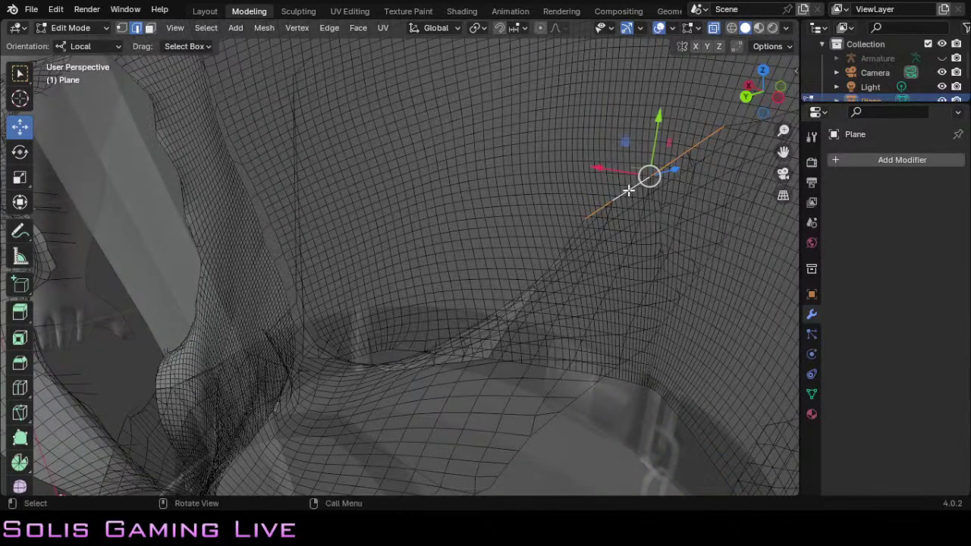
scroll(628, 190, down, 6)
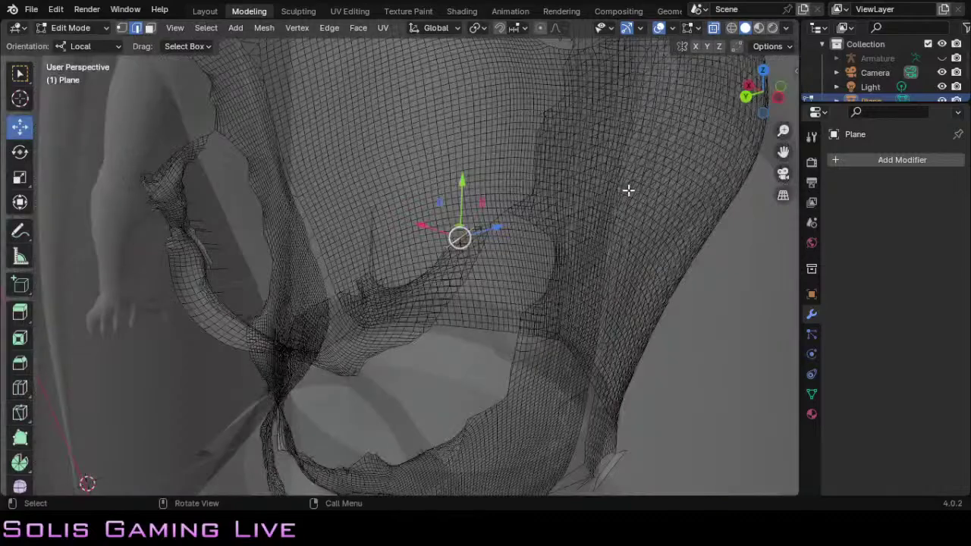
scroll(528, 202, up, 2)
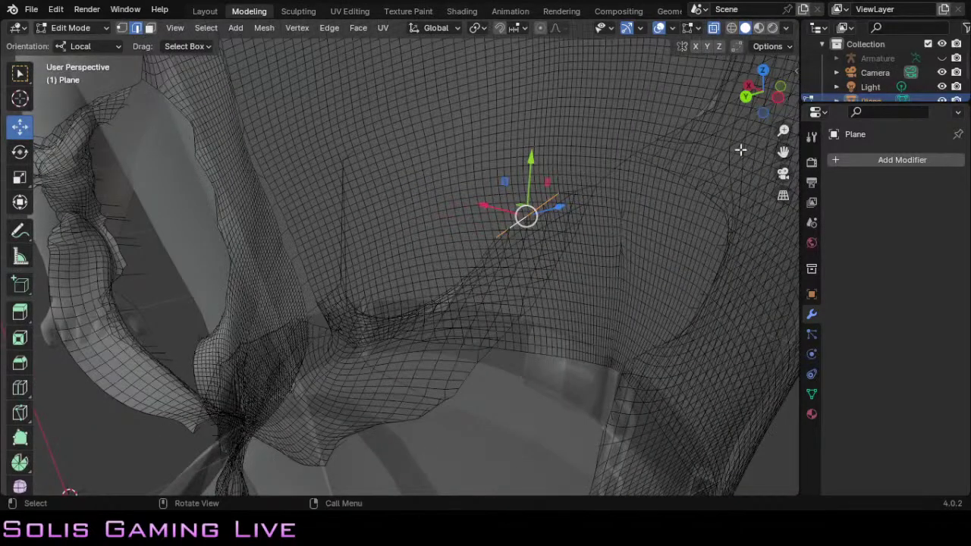
Step: Examine the upper end of the ragged inner strip and its junction with the side strip from several angles
drag(759, 120, 427, 295)
scroll(416, 303, down, 4)
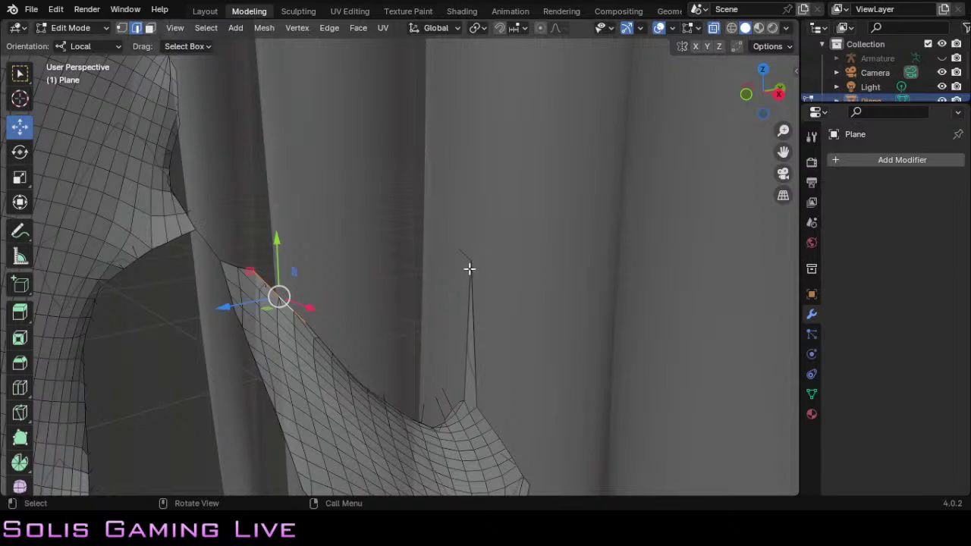
drag(783, 152, 895, 287)
drag(790, 310, 654, 197)
scroll(654, 197, up, 4)
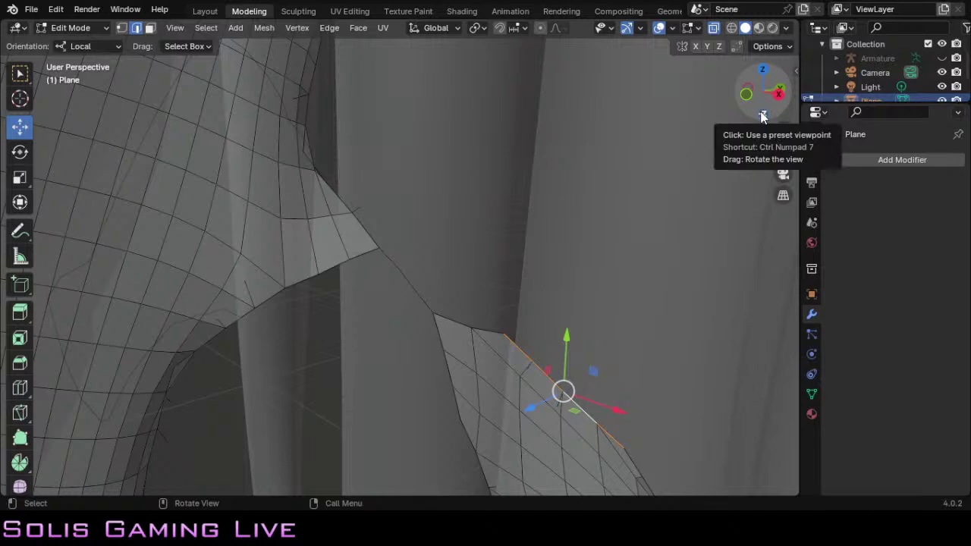
drag(766, 110, 677, 132)
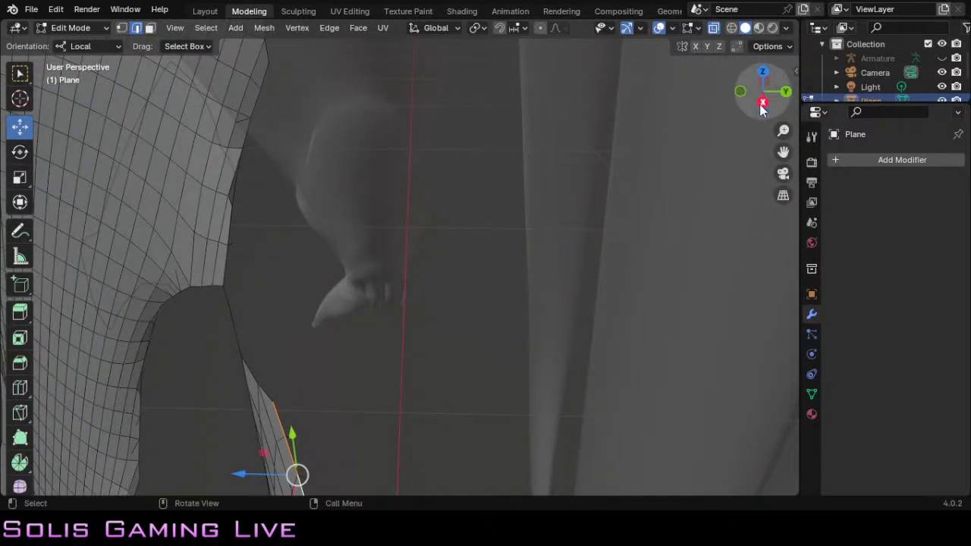
drag(738, 97, 702, 112)
middle_drag(486, 273, 247, 260)
middle_drag(683, 188, 683, 189)
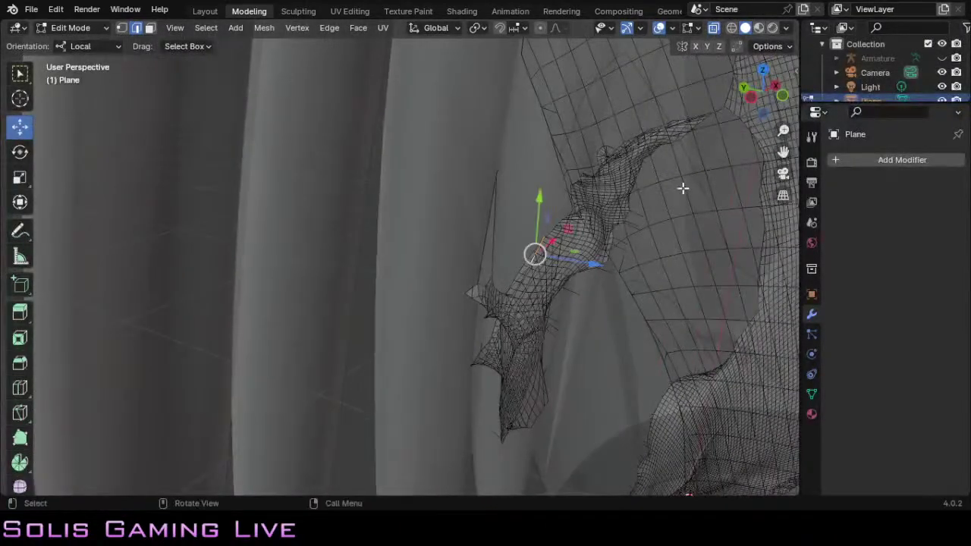
click(706, 197)
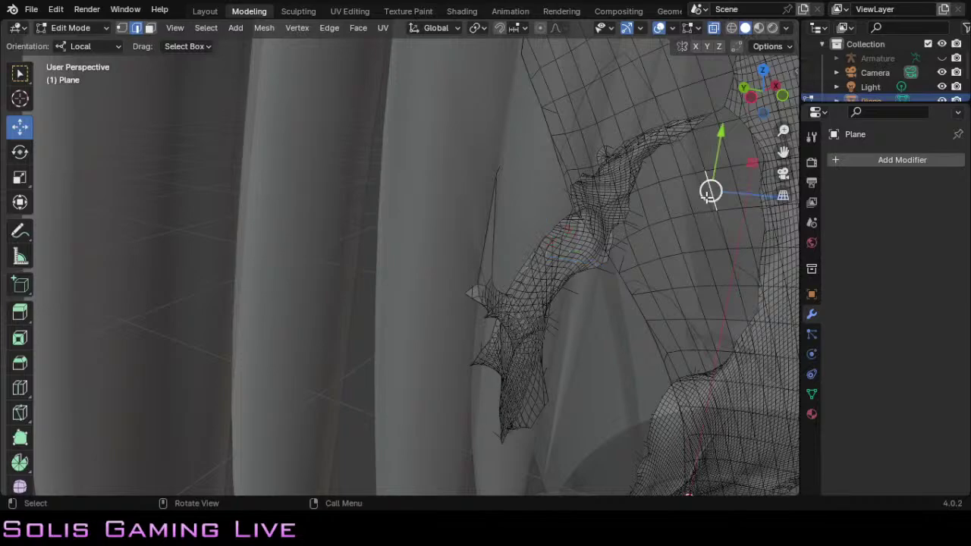
click(699, 196)
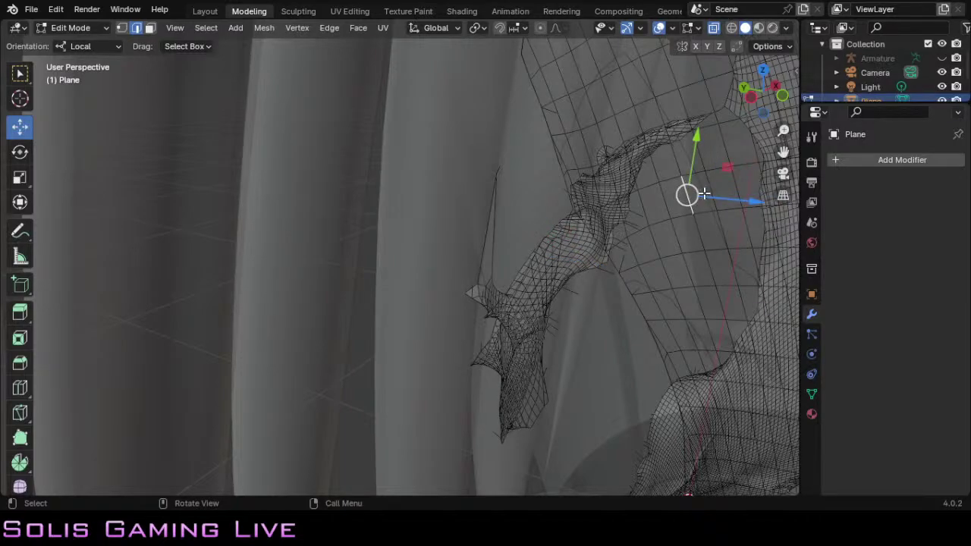
click(705, 195)
Step: Select the first four edges of the ragged inner strip's upper border, starting at its tip beside the side strip
drag(777, 122, 188, 75)
middle_drag(188, 75, 114, 132)
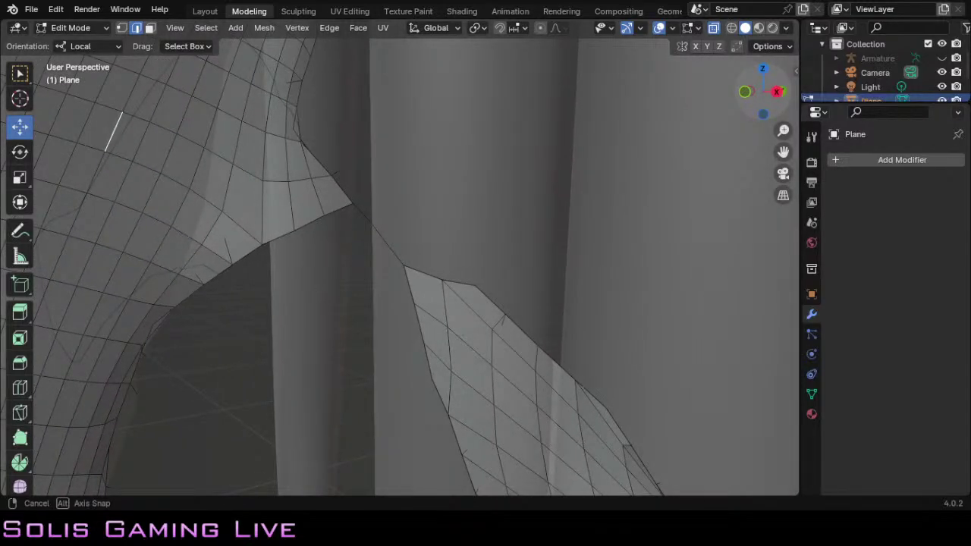
drag(769, 120, 762, 139)
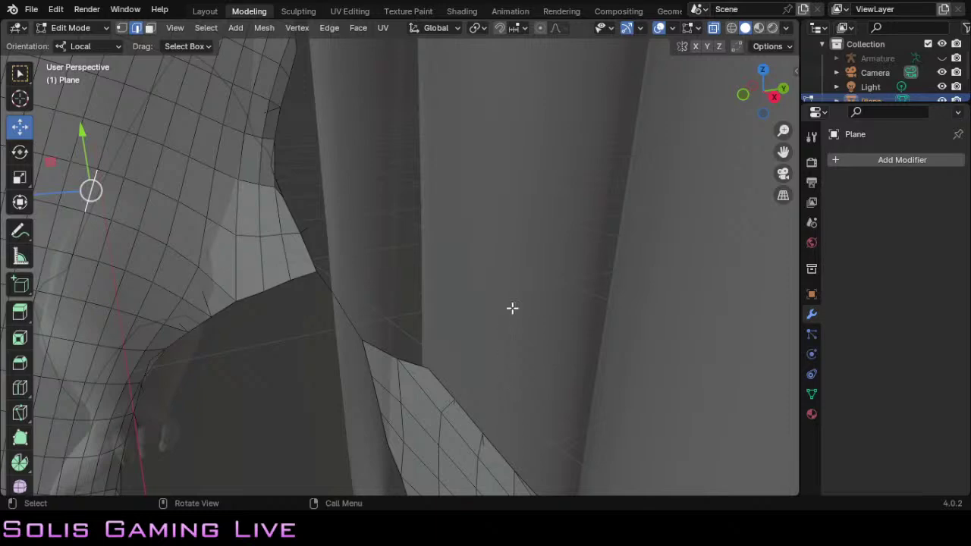
scroll(512, 307, down, 8)
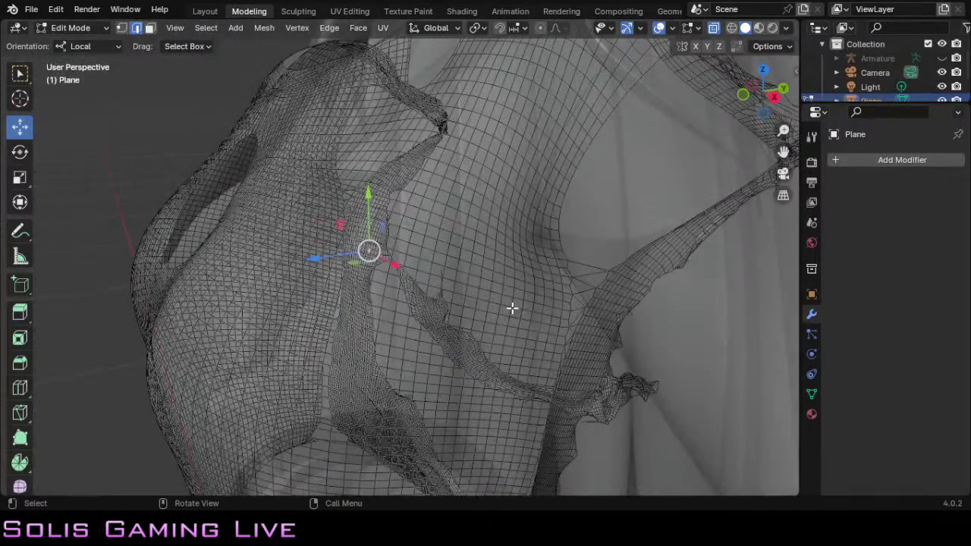
scroll(512, 307, up, 6)
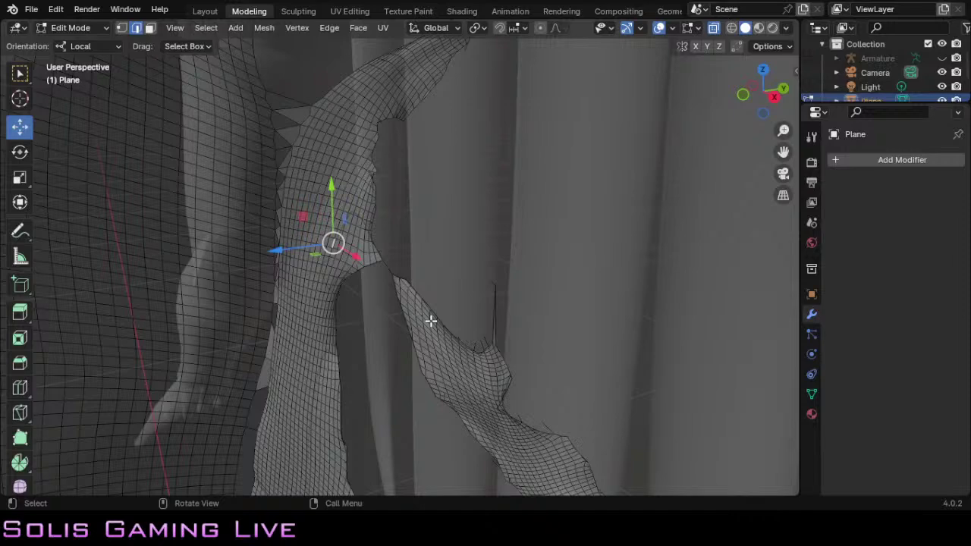
scroll(446, 232, up, 2)
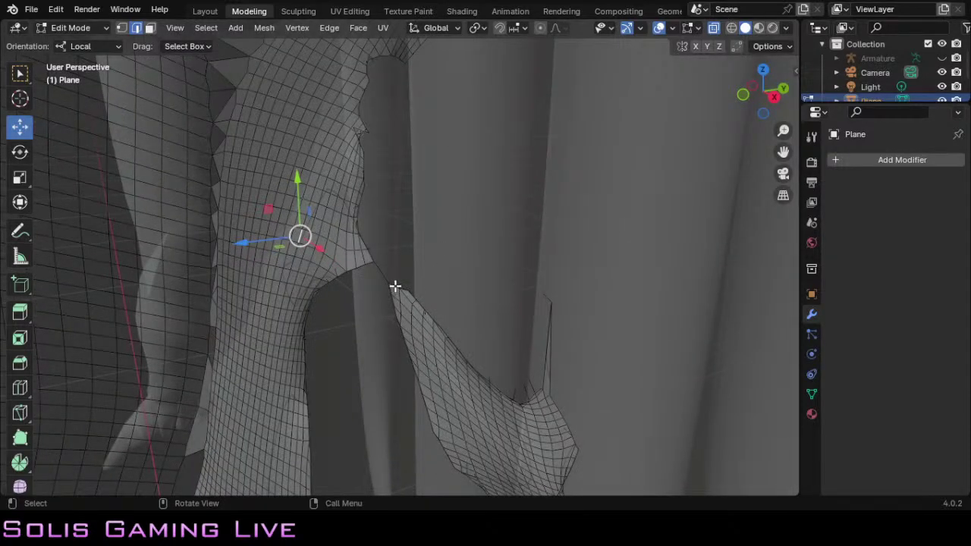
click(395, 286)
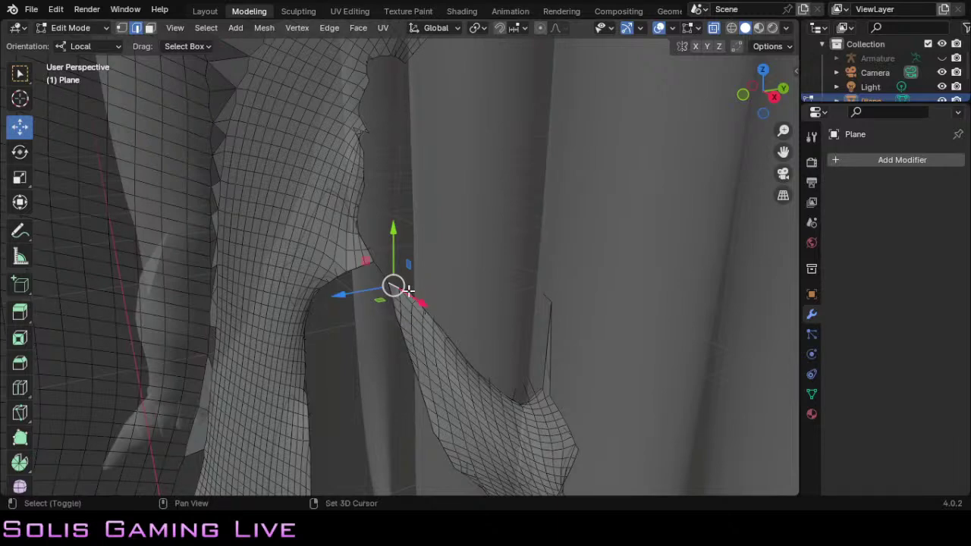
scroll(470, 279, up, 3)
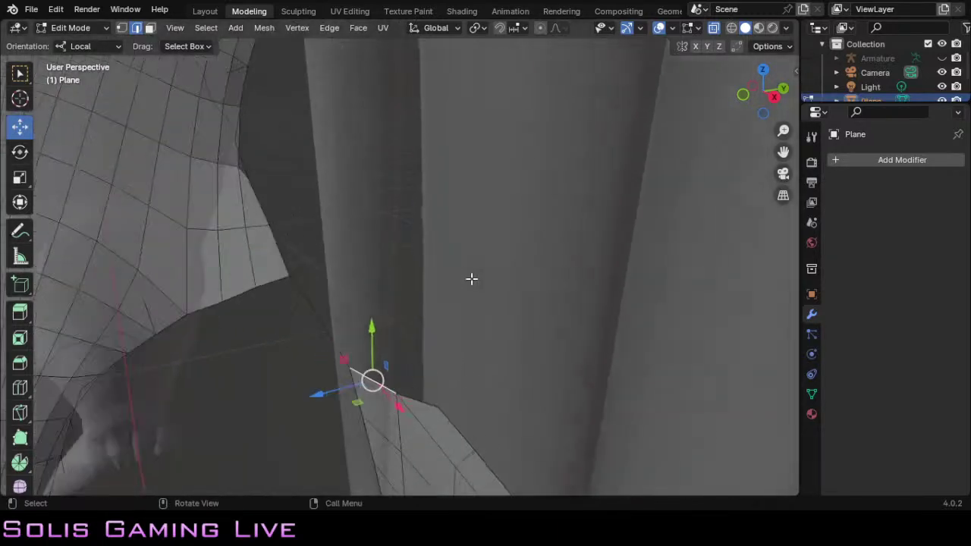
shift+click(439, 406)
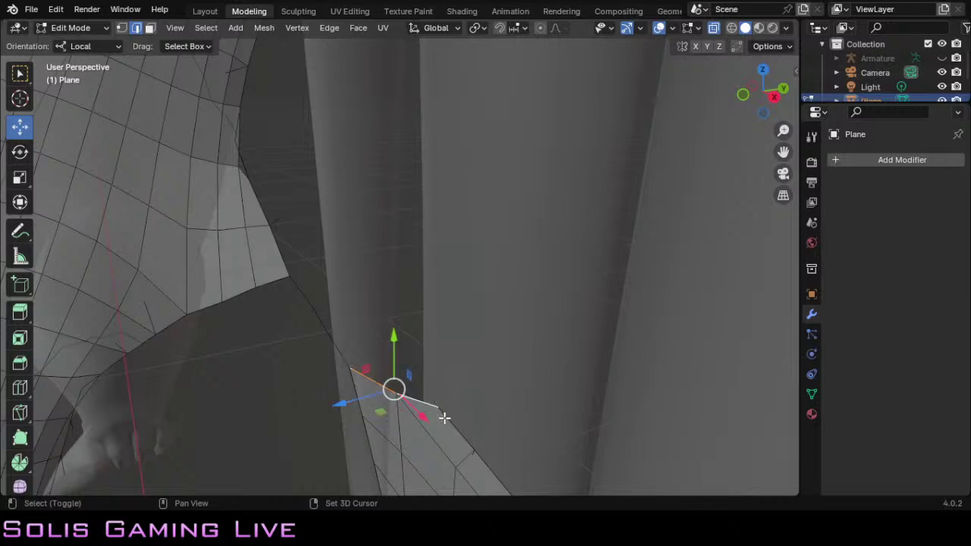
shift+click(471, 449)
shift+click(494, 472)
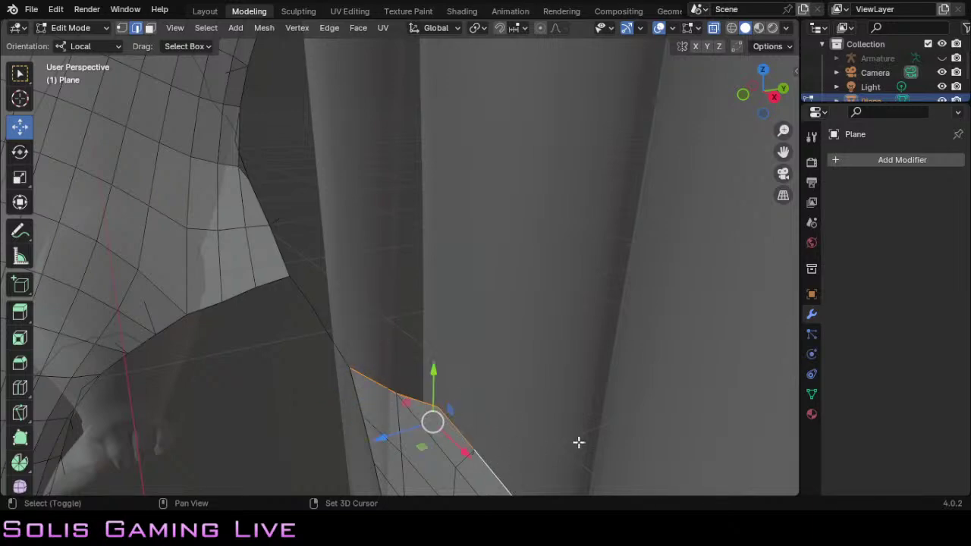
Step: Extend the edge selection farther down the inner strip's upper border, beyond the first four edges
scroll(579, 443, down, 8)
scroll(553, 417, up, 3)
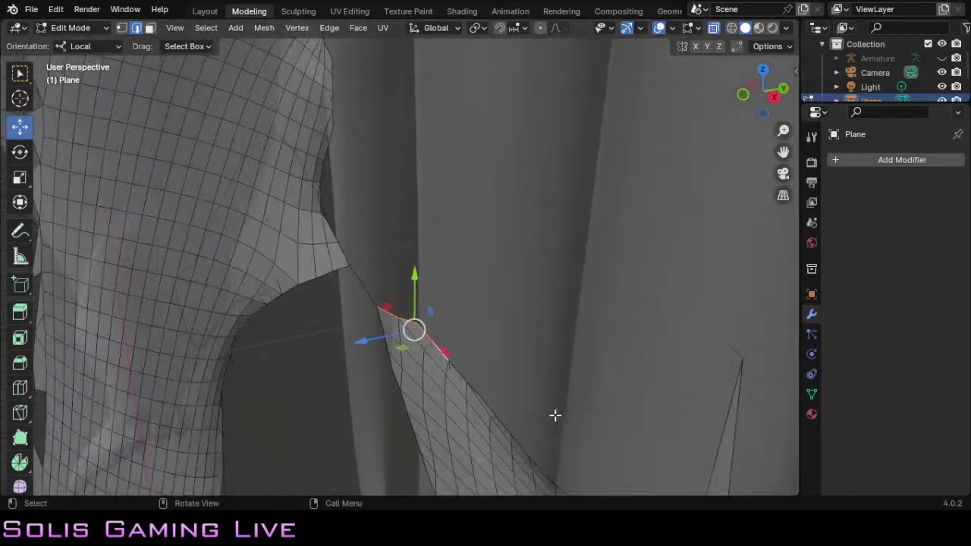
drag(783, 153, 516, 97)
drag(762, 93, 736, 135)
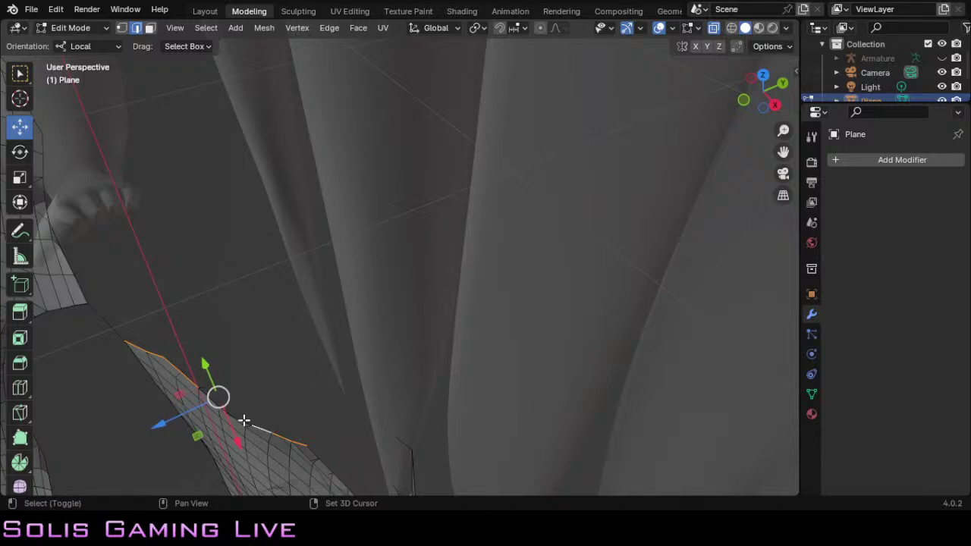
shift+click(243, 420)
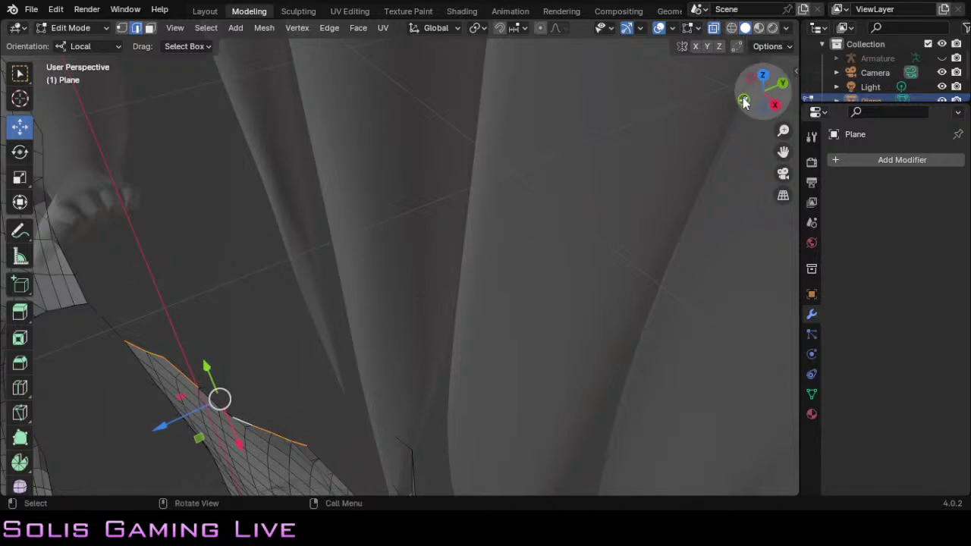
Step: Add the skipped edge in the middle of the border selection to join its two separate runs
drag(745, 101, 556, 302)
scroll(556, 303, up, 5)
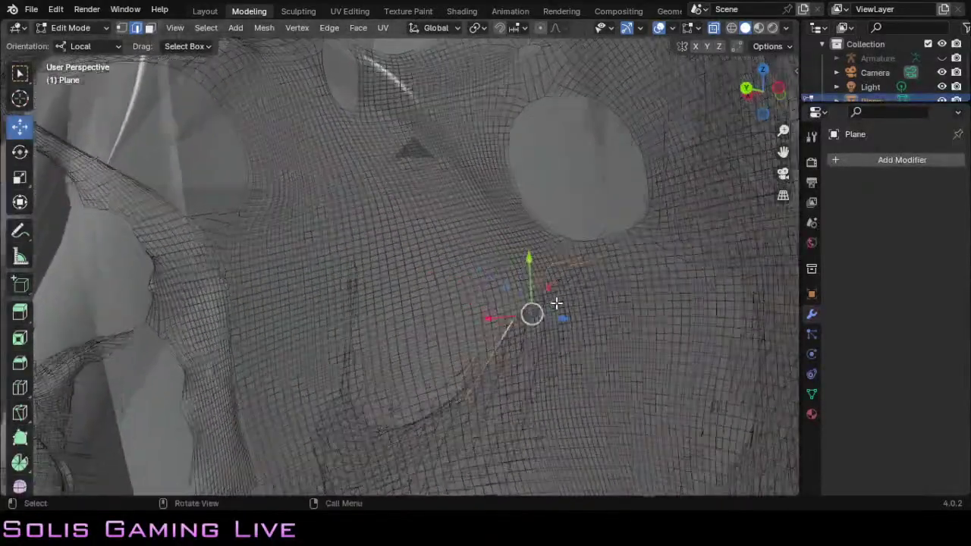
scroll(557, 303, up, 1)
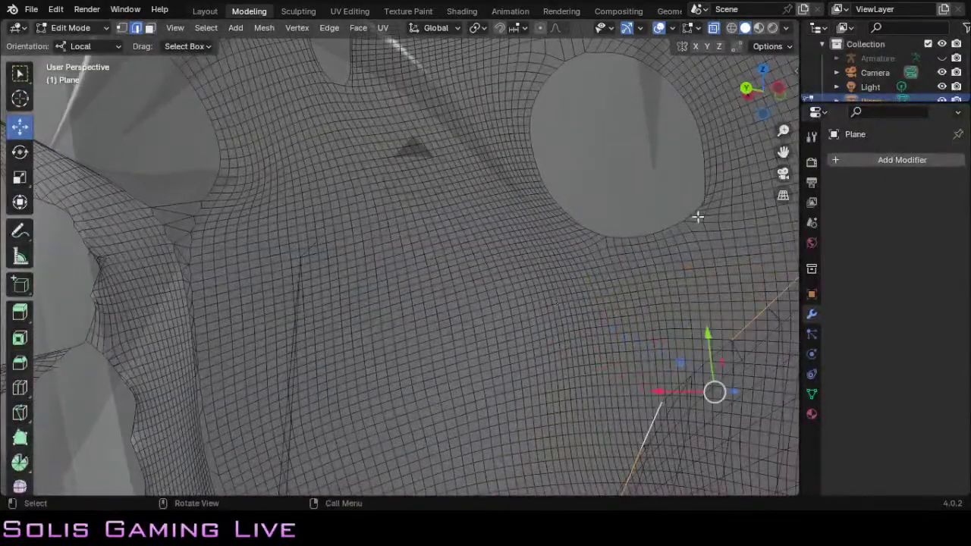
drag(783, 152, 655, 0)
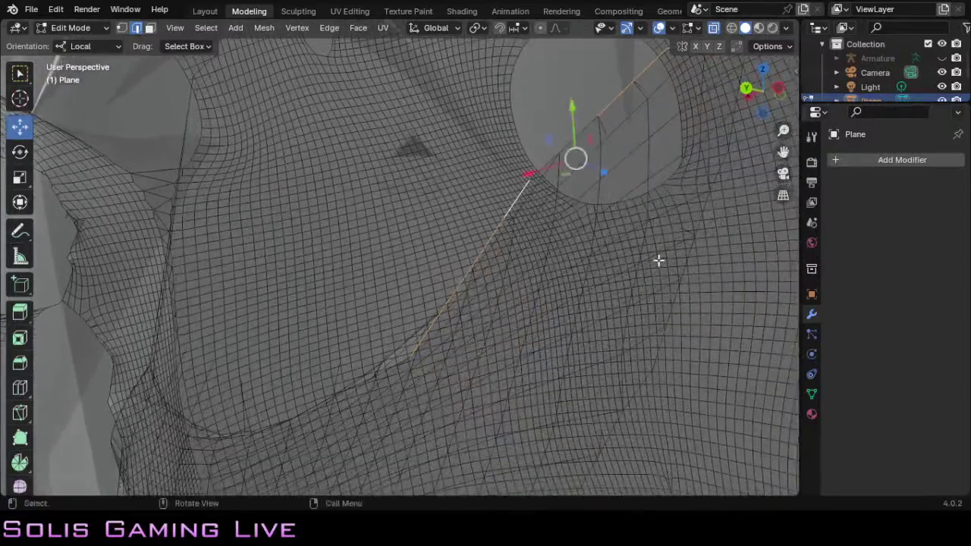
shift+click(579, 133)
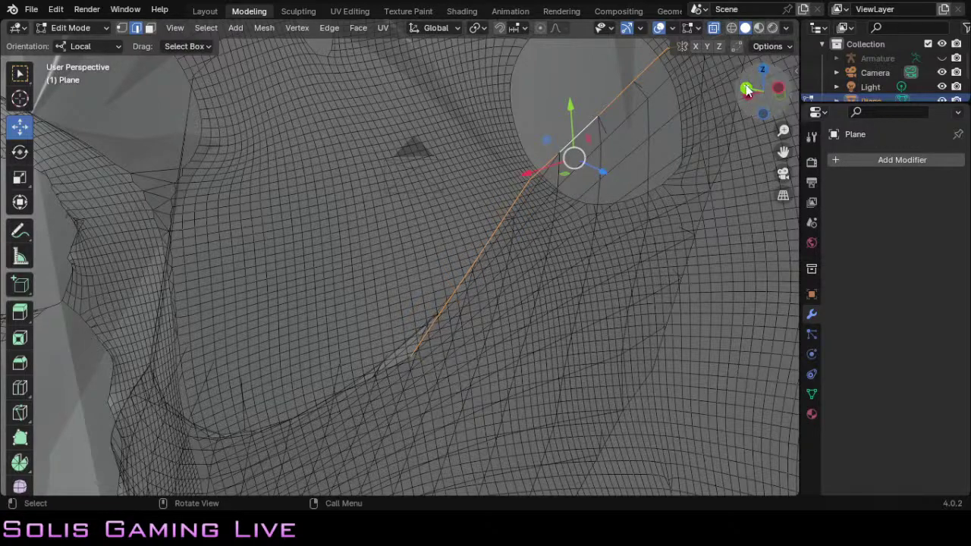
Step: Add the next three edges of the inner strip's upper border, heading toward the dip beside the tall spike
drag(748, 91, 881, 111)
scroll(711, 151, down, 4)
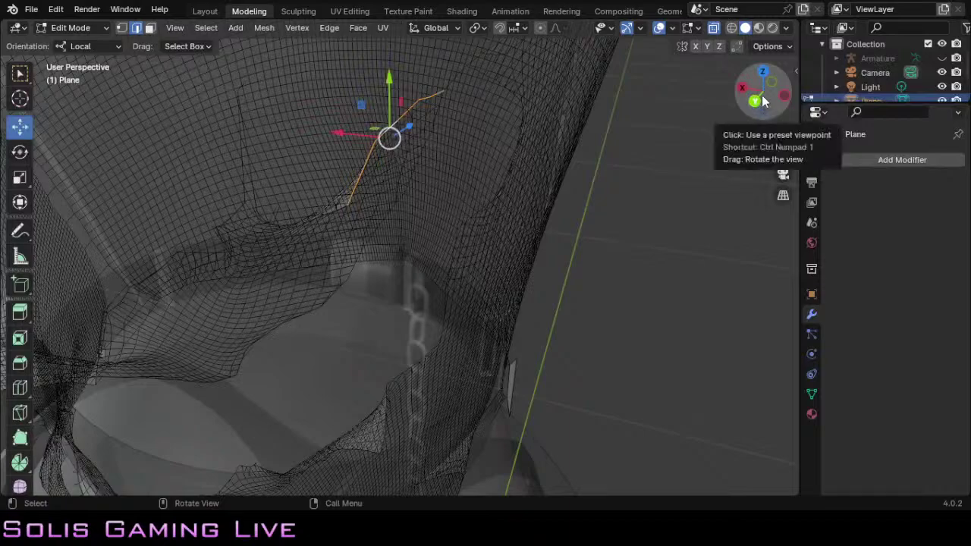
drag(760, 97, 767, 160)
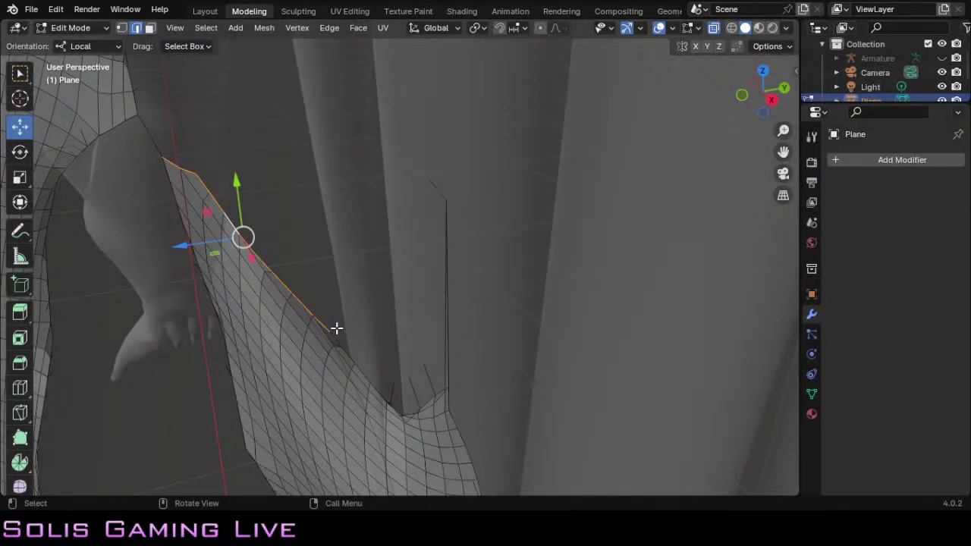
key(shift)
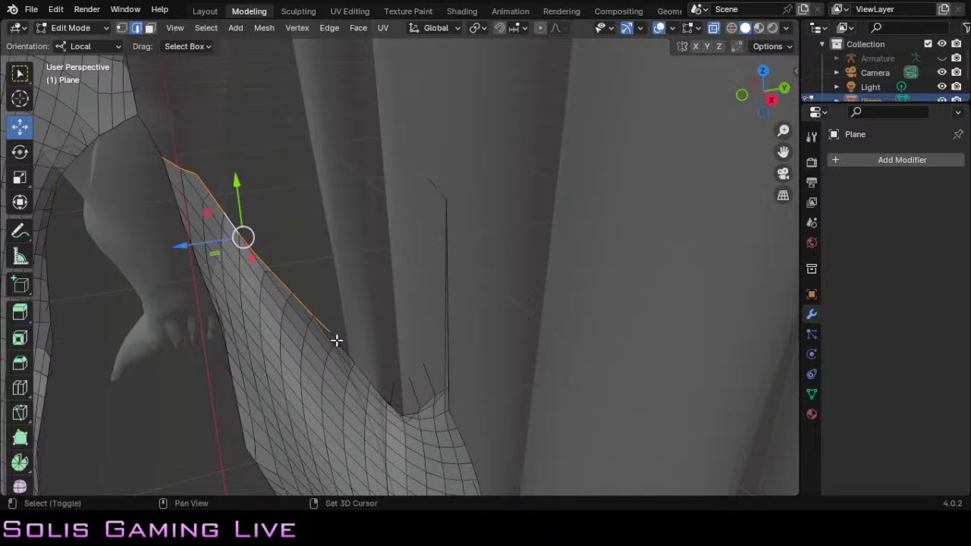
shift+click(334, 341)
shift+click(355, 355)
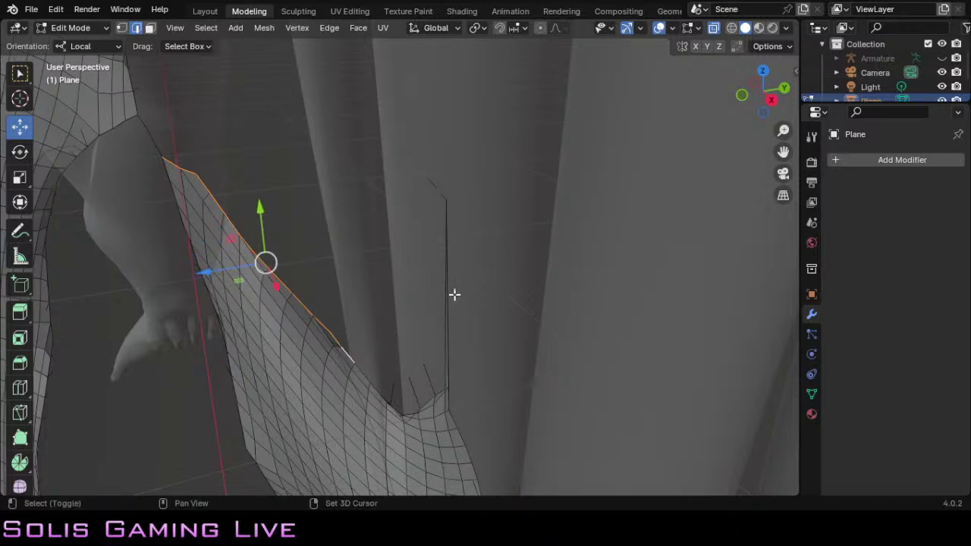
shift+click(368, 377)
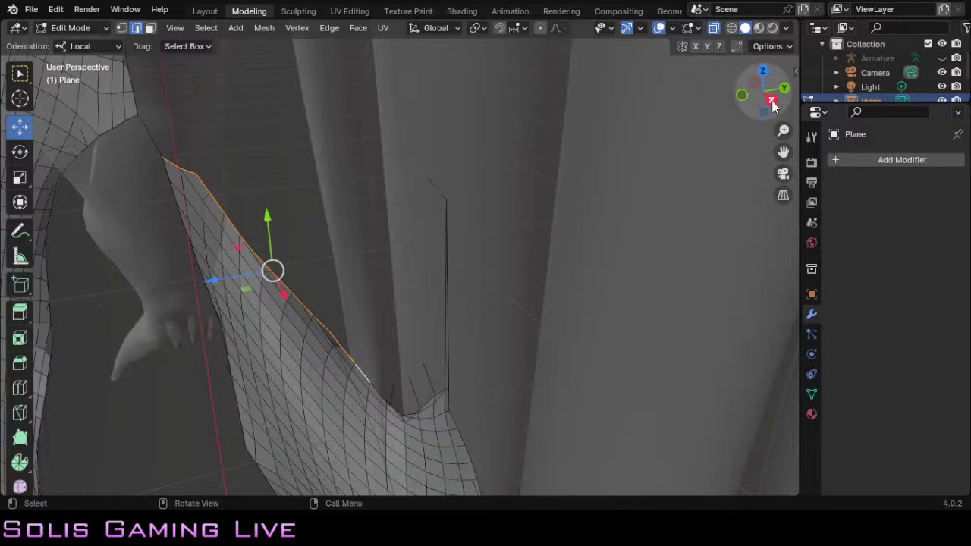
Step: Inspect the selected border of the ragged inner strip from its other side for wrongly selected edges
mouse_move(774, 102)
mouse_down()
mouse_move(759, 106)
mouse_move(778, 107)
mouse_move(769, 105)
mouse_up()
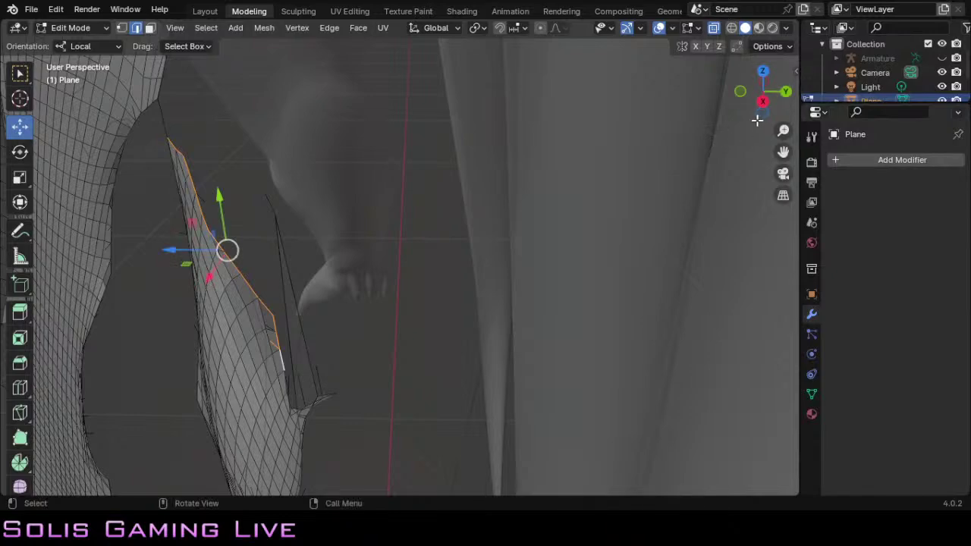
drag(782, 154, 733, 148)
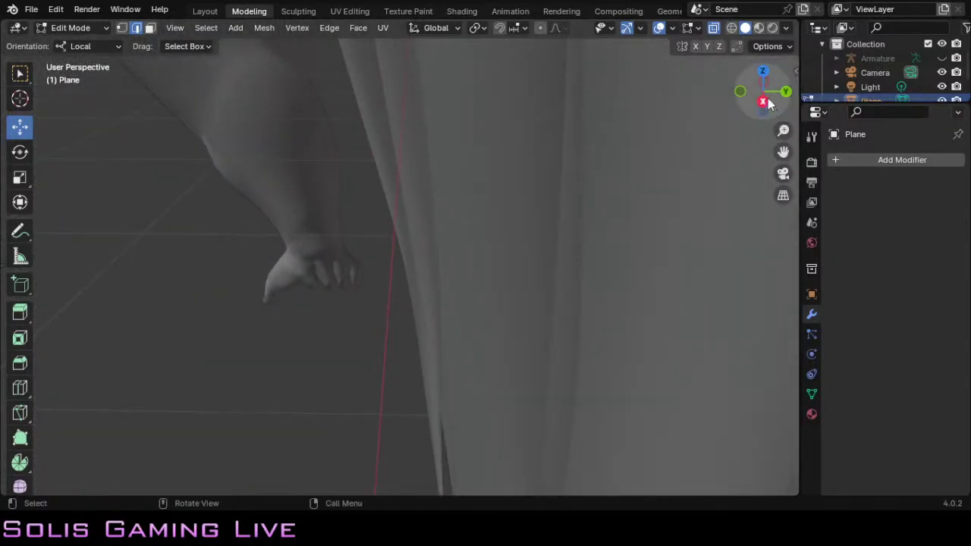
drag(766, 97, 725, 267)
scroll(763, 179, up, 2)
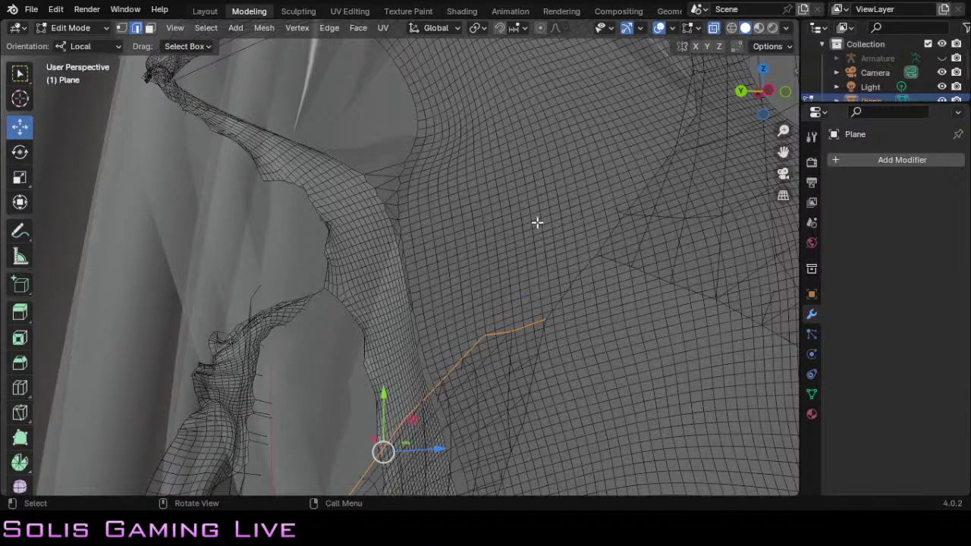
drag(781, 154, 817, 108)
scroll(501, 332, up, 5)
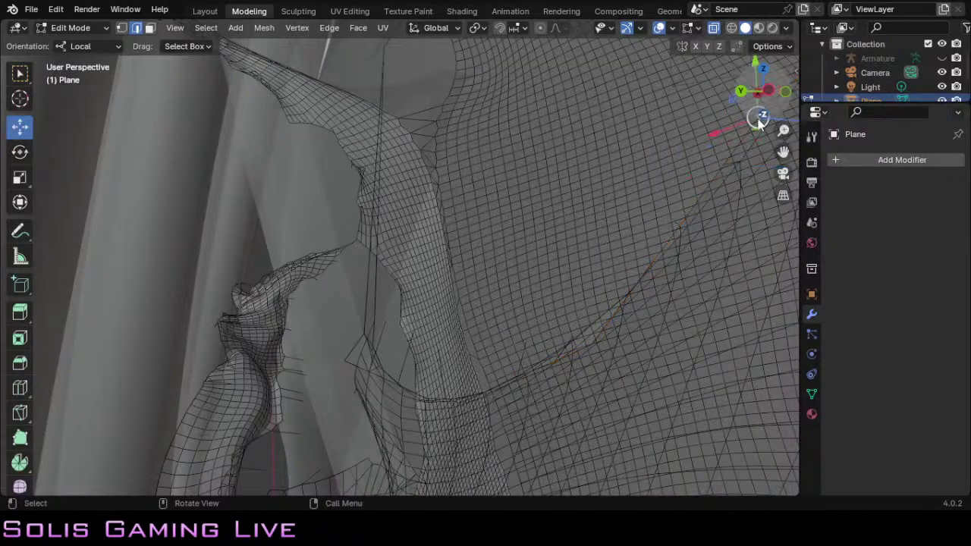
drag(762, 120, 732, 131)
drag(783, 154, 783, 153)
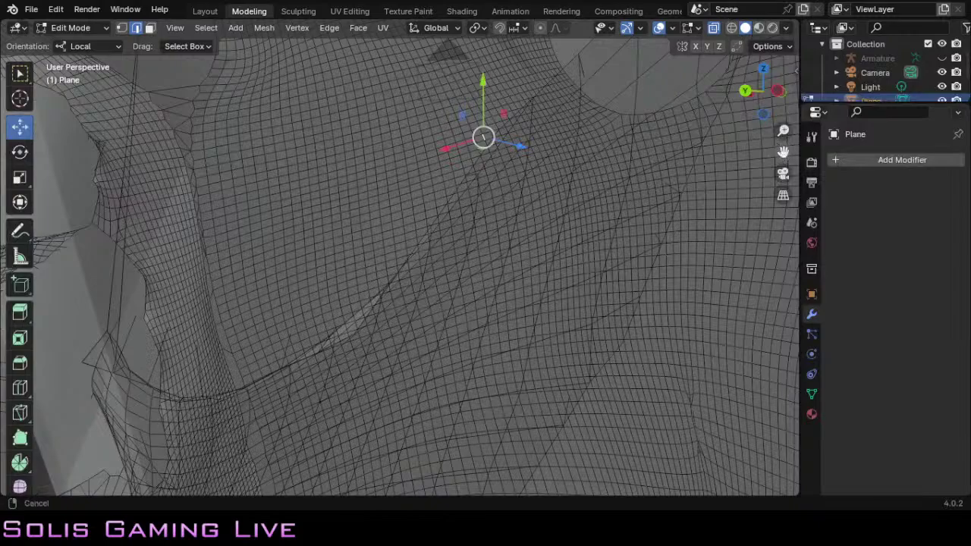
mouse_move(484, 137)
mouse_down()
mouse_move(503, 135)
mouse_move(505, 124)
mouse_move(481, 154)
mouse_up()
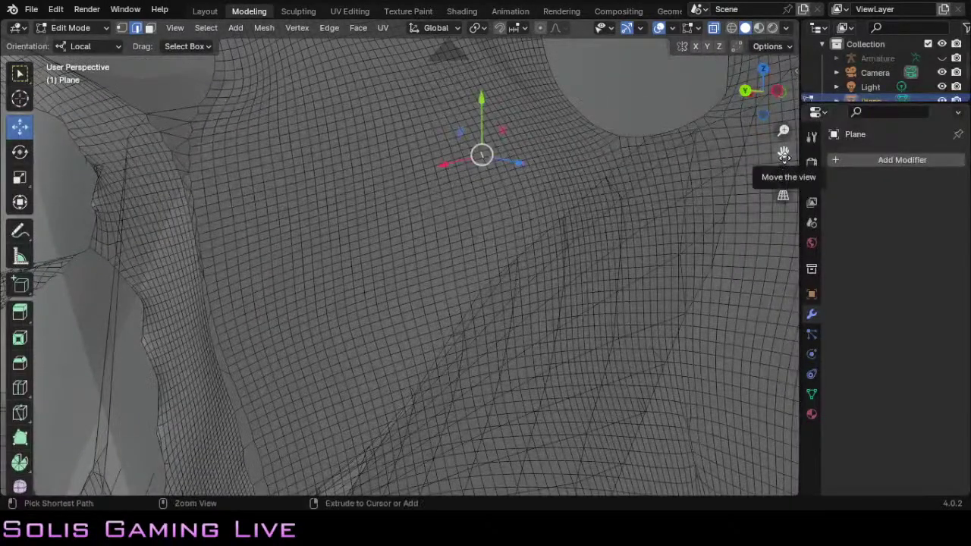
drag(783, 153, 759, 339)
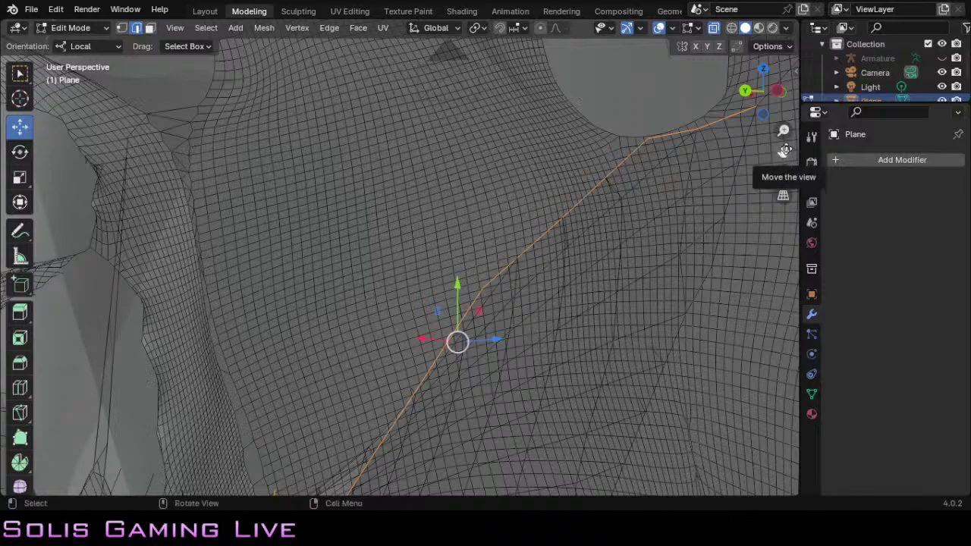
drag(784, 151, 810, 84)
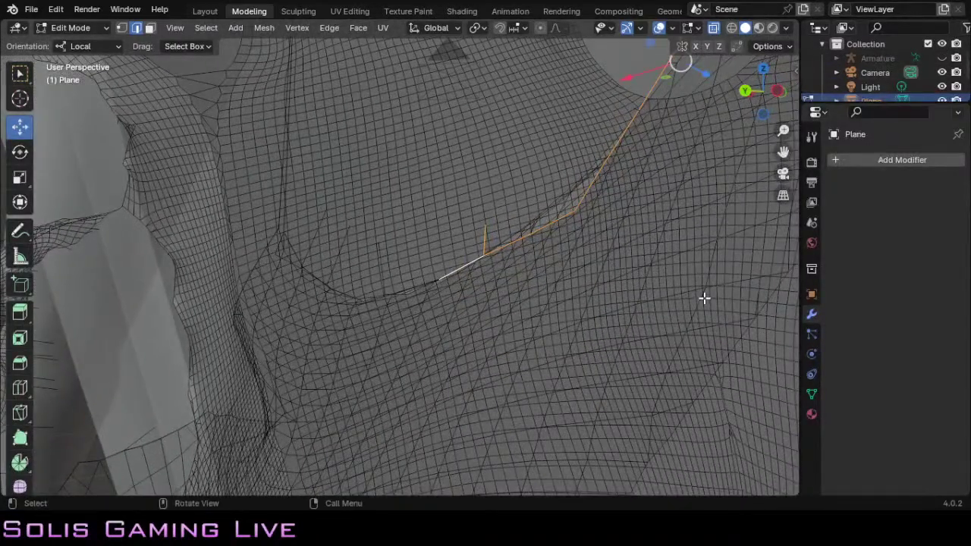
Step: Try to deselect the stray edge branching off the lower end of the inner strip's border selection
shift+click(483, 236)
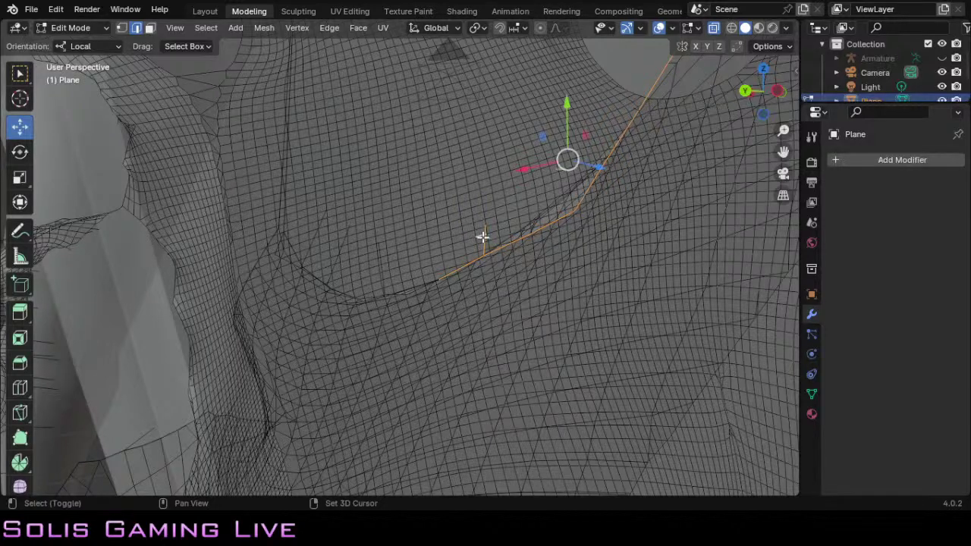
shift+click(480, 234)
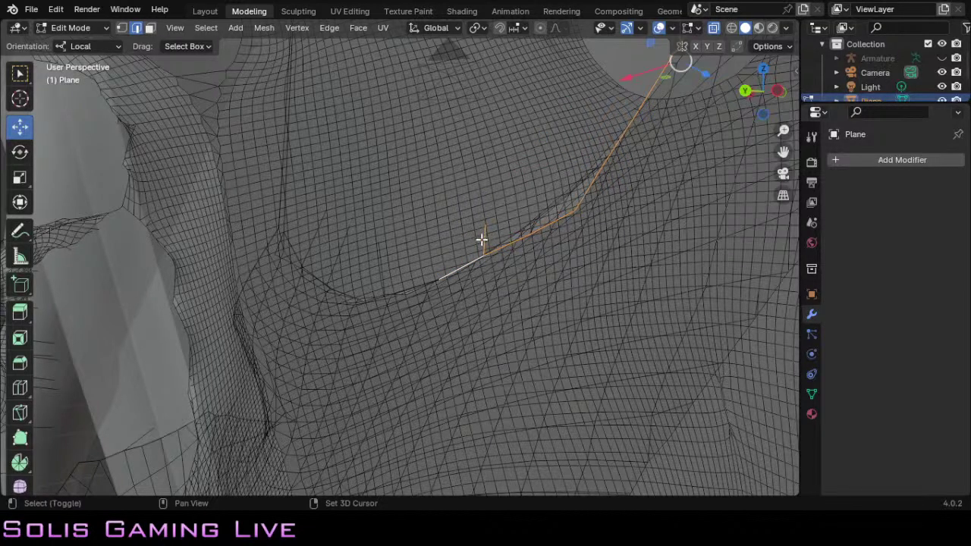
shift+click(483, 239)
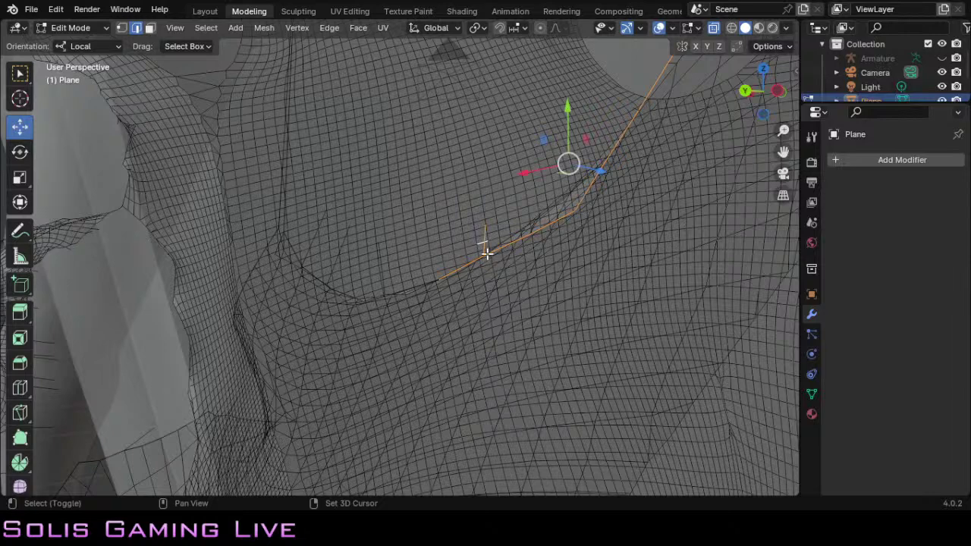
shift+click(484, 241)
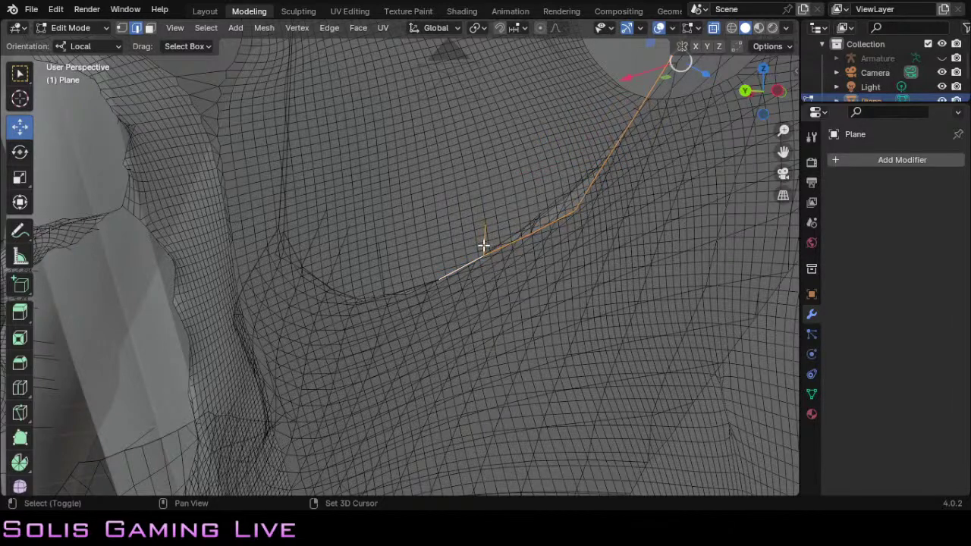
shift+click(484, 245)
shift+click(484, 246)
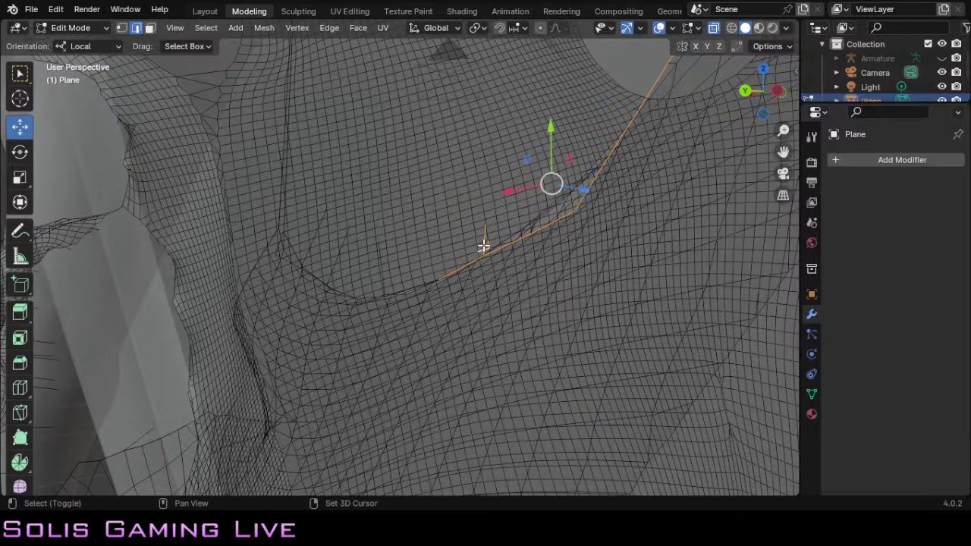
shift+click(485, 243)
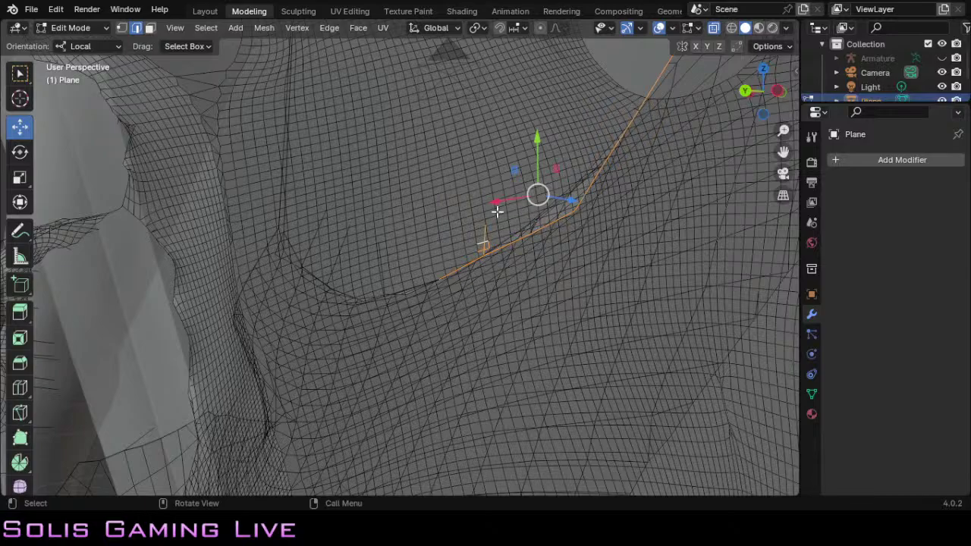
key(ctrl+z)
key(ctrl+z)
key(ctrl+z)
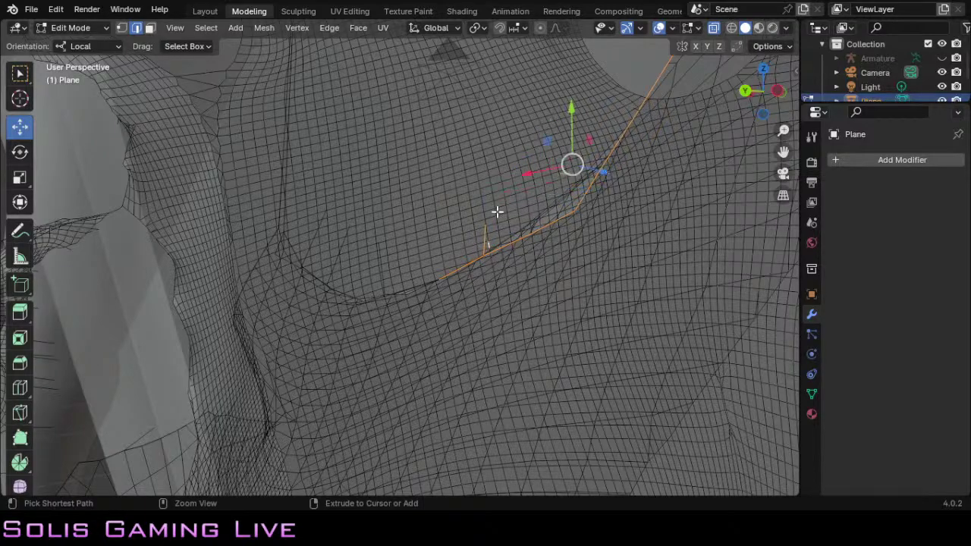
mouse_move(772, 92)
mouse_down()
mouse_move(762, 94)
mouse_move(768, 113)
mouse_move(764, 103)
mouse_up()
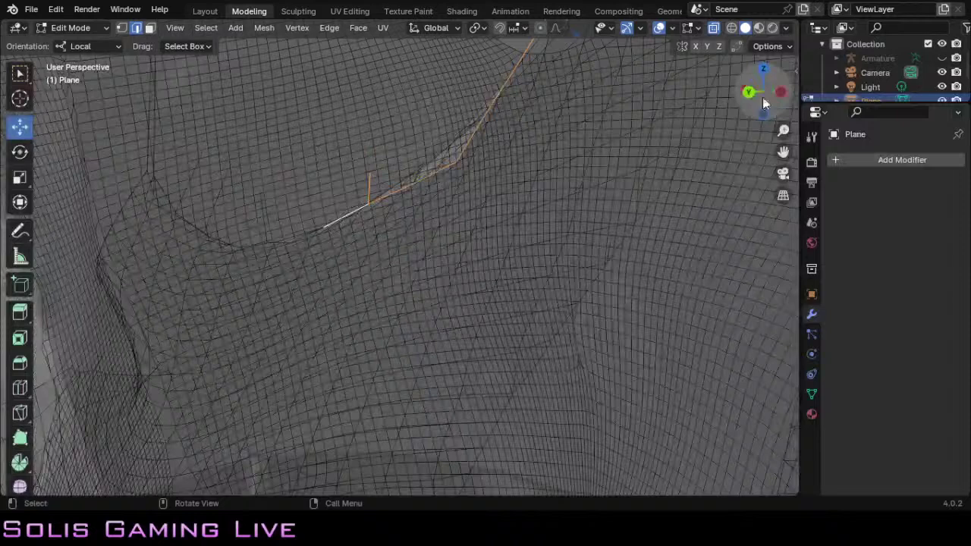
shift+click(368, 189)
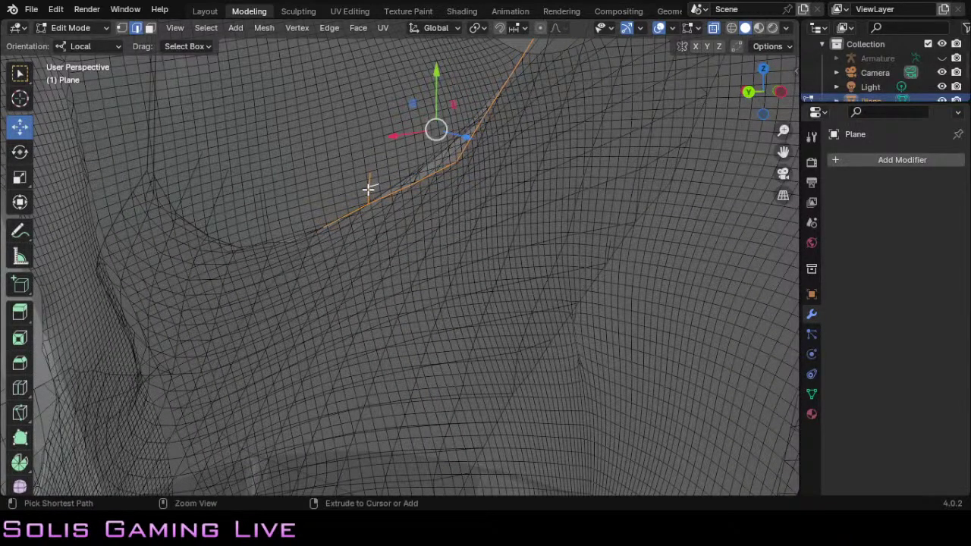
key(ctrl+z)
key(ctrl+z)
key(ctrl+z)
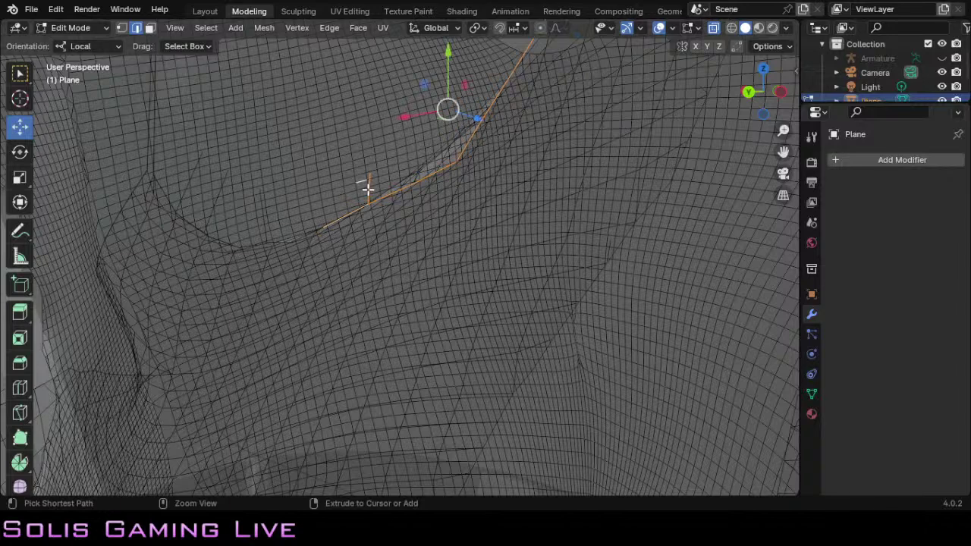
Step: Undo the edge selections back to before the stray branch and re-add the next edge along the inner strip's border
key(ctrl+z)
key(ctrl+z)
key(ctrl+z)
key(ctrl+z)
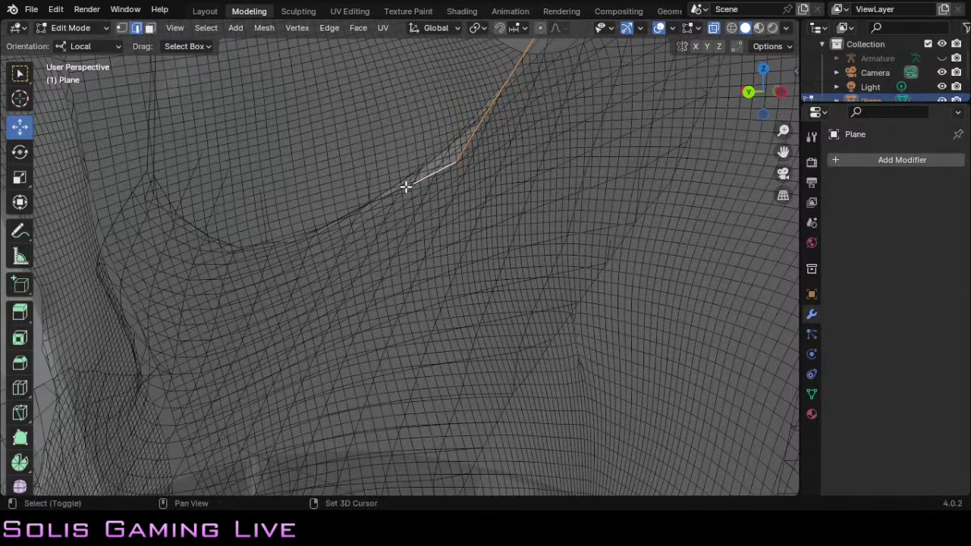
ctrl+click(396, 191)
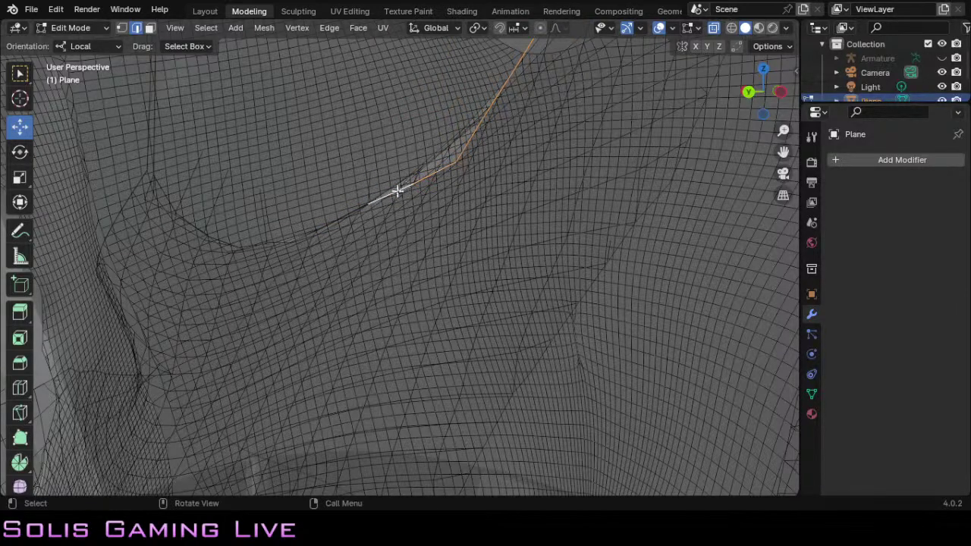
ctrl+click(354, 210)
ctrl+click(310, 229)
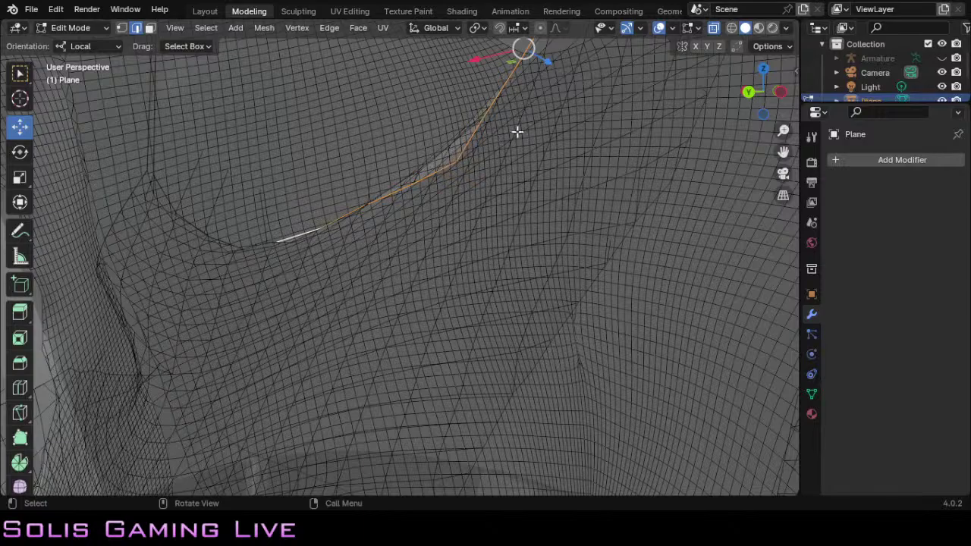
drag(748, 103, 759, 100)
drag(784, 153, 826, 207)
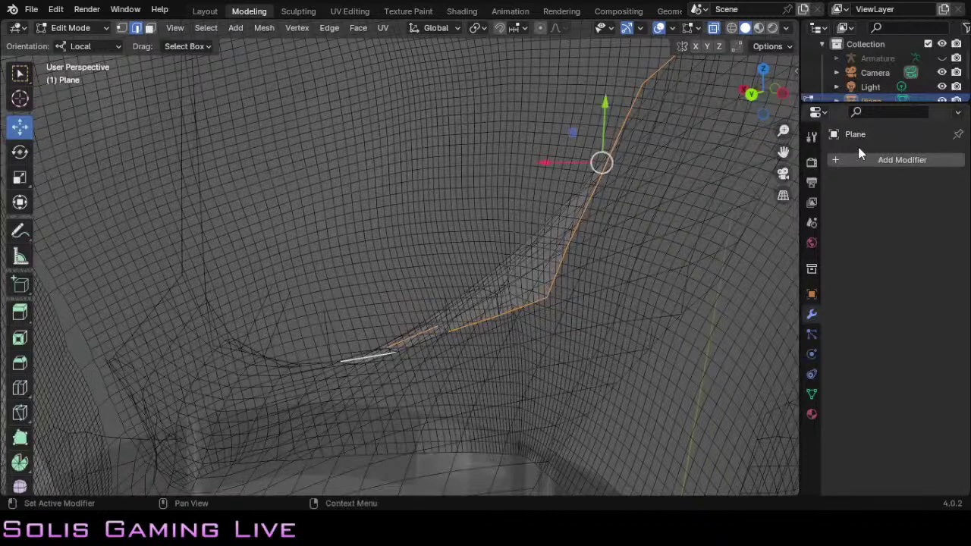
shift+click(427, 331)
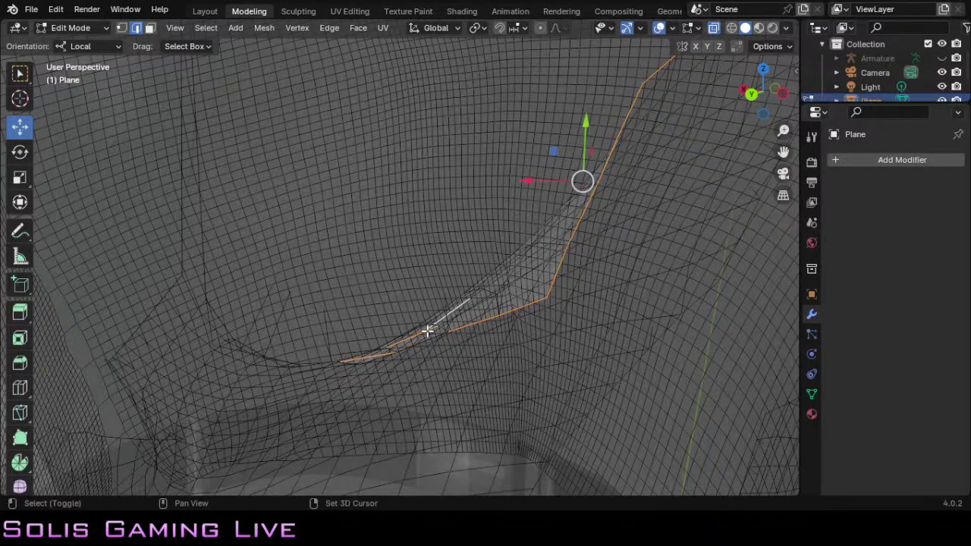
shift+click(427, 332)
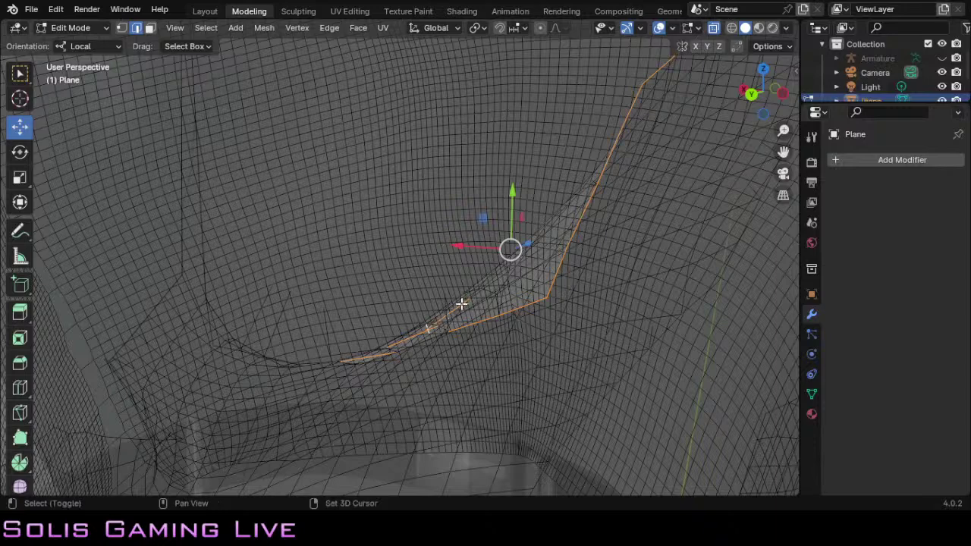
shift+click(456, 310)
shift+click(450, 314)
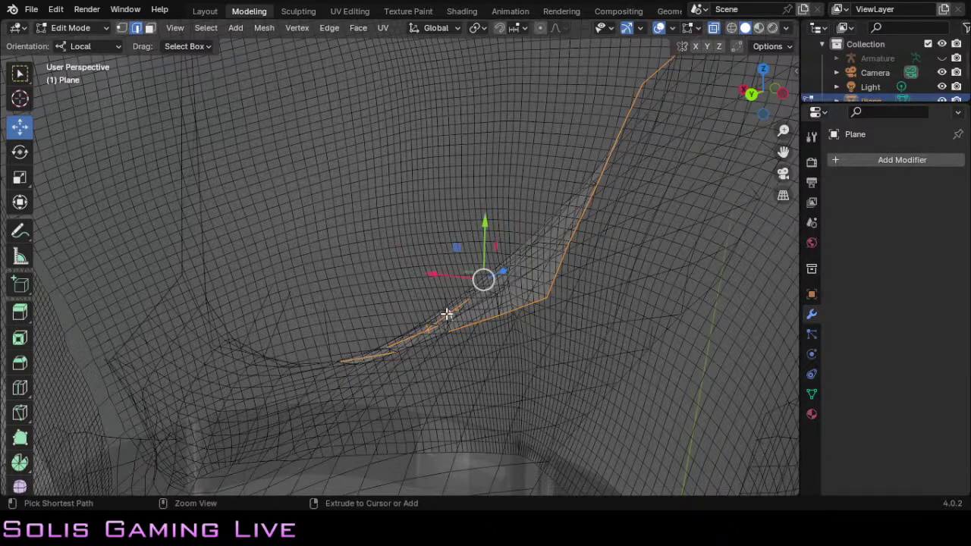
key(ctrl+z)
key(ctrl+z)
key(ctrl+z)
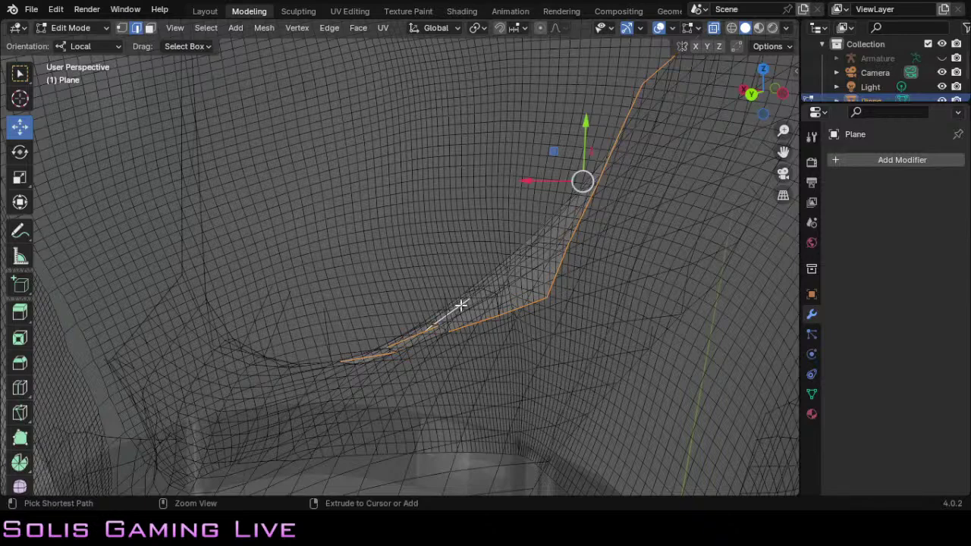
key(ctrl+z)
key(ctrl+z)
key(ctrl+z)
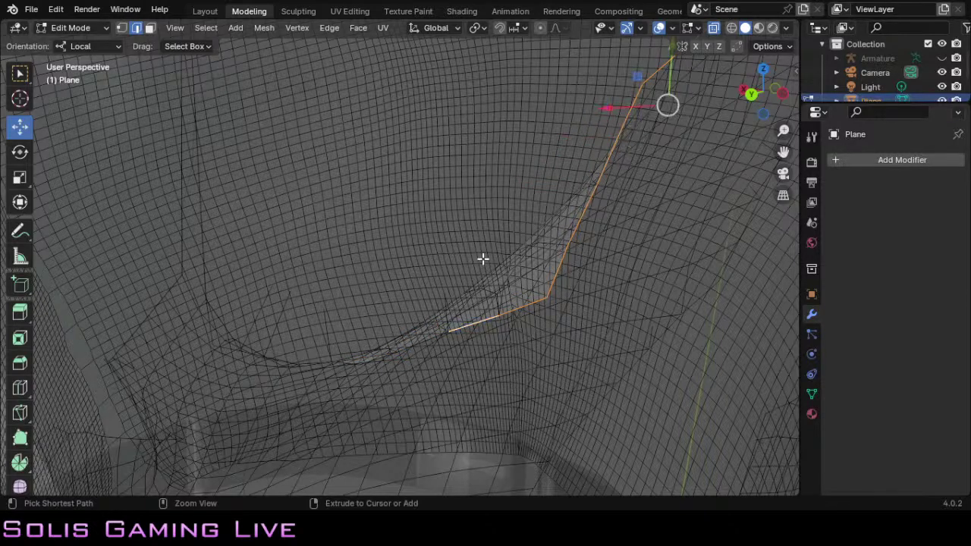
Step: Extend the edge selection by two more edges along the lower rim of the open border in the Plane mesh
shift+click(432, 337)
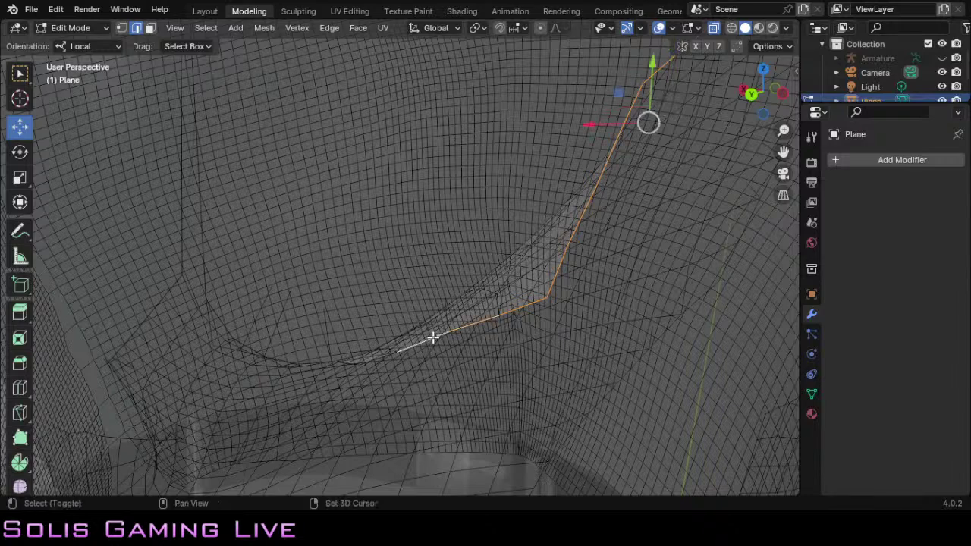
shift+click(392, 353)
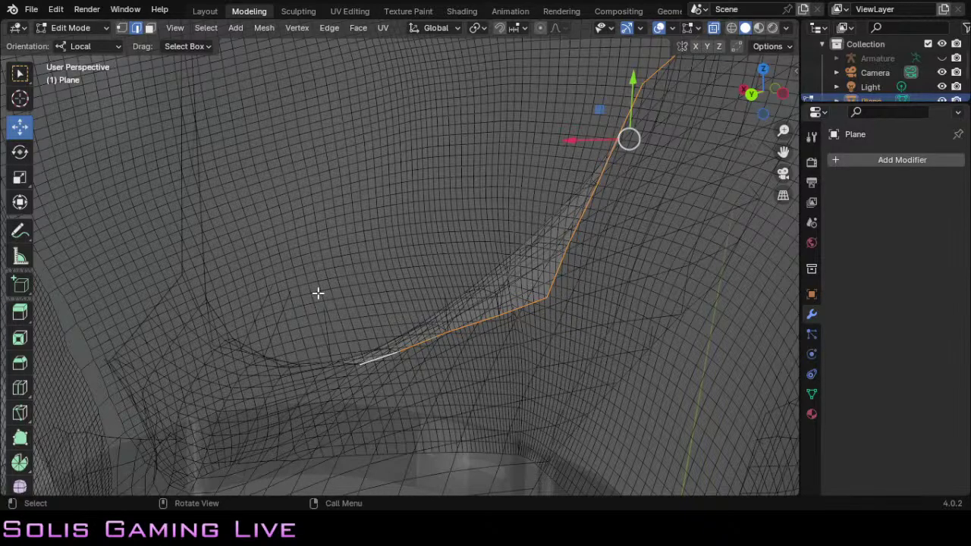
scroll(318, 292, down, 13)
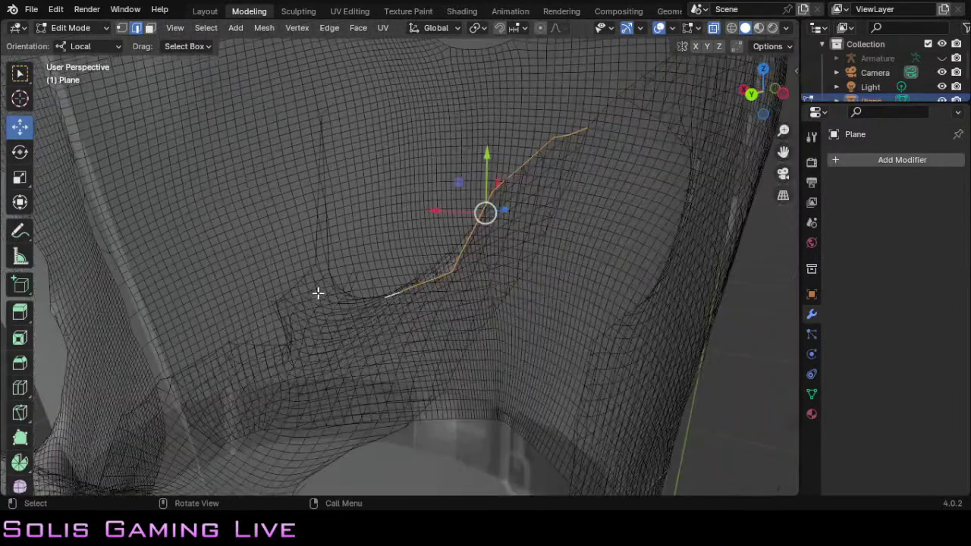
scroll(318, 293, down, 3)
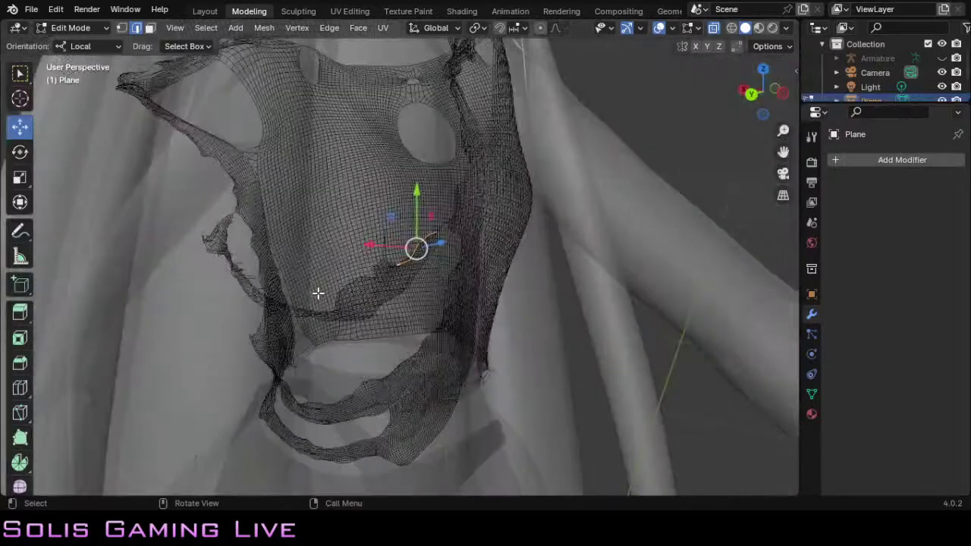
scroll(318, 293, up, 3)
scroll(318, 293, up, 4)
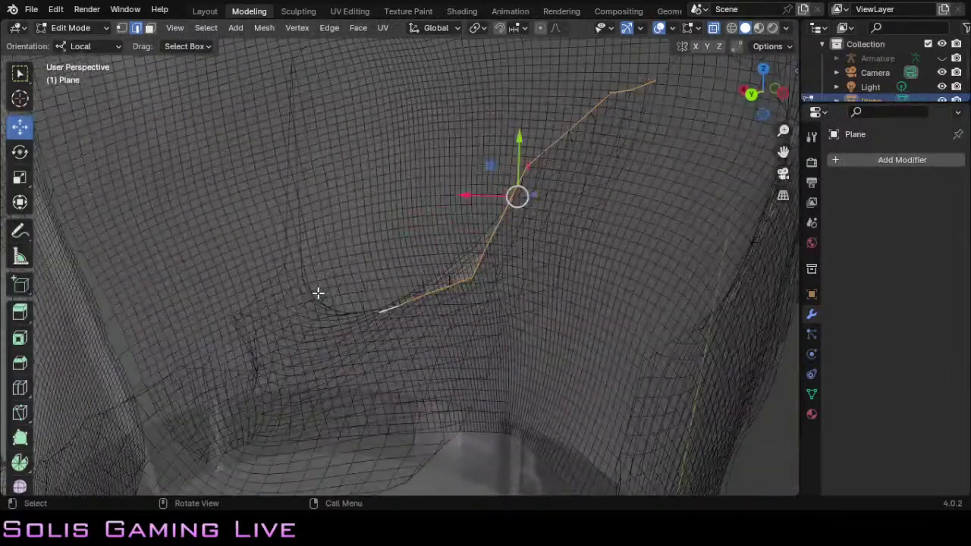
scroll(318, 292, up, 2)
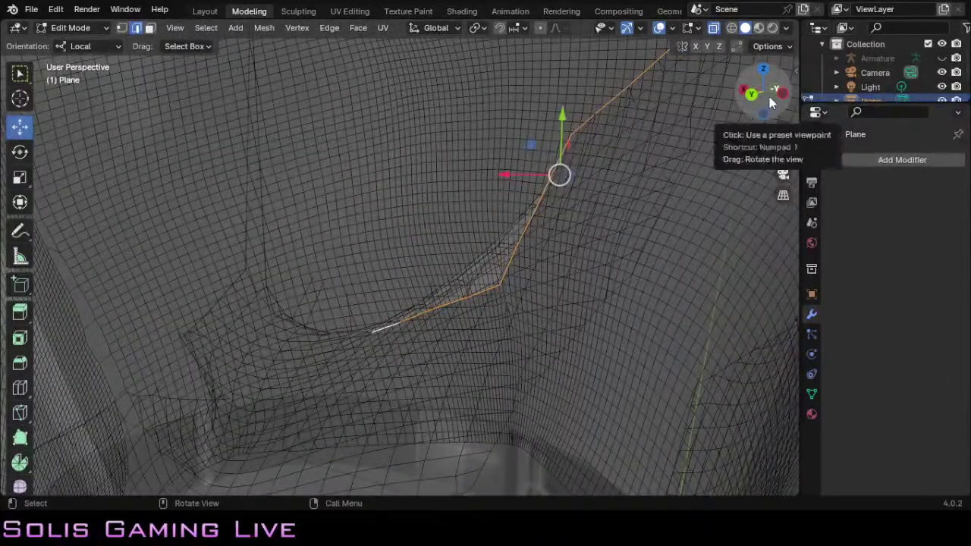
Step: Examine the open border around the end of the selected edge chain from several angles to see where it continues
drag(763, 93, 769, 100)
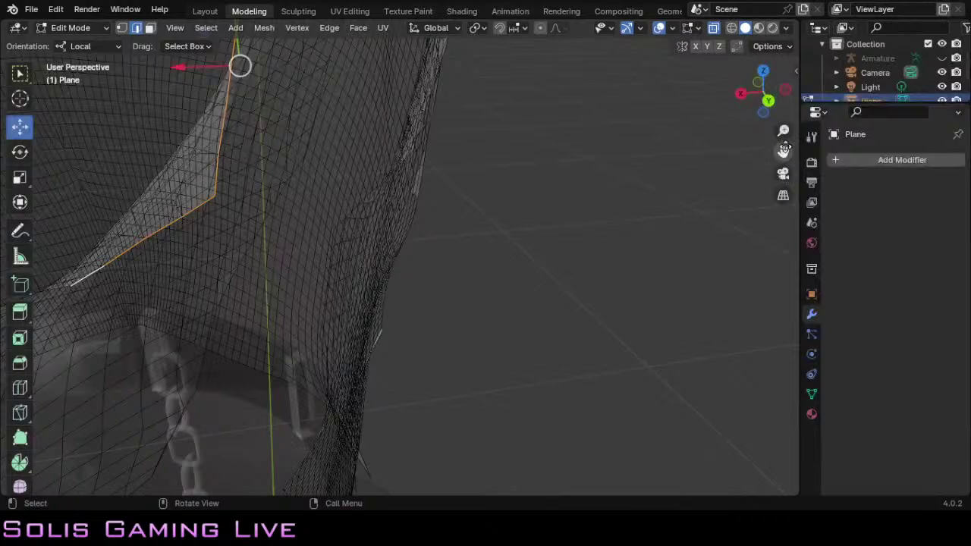
mouse_move(783, 152)
mouse_down()
mouse_move(675, 168)
mouse_move(774, 154)
mouse_up()
drag(764, 99, 748, 94)
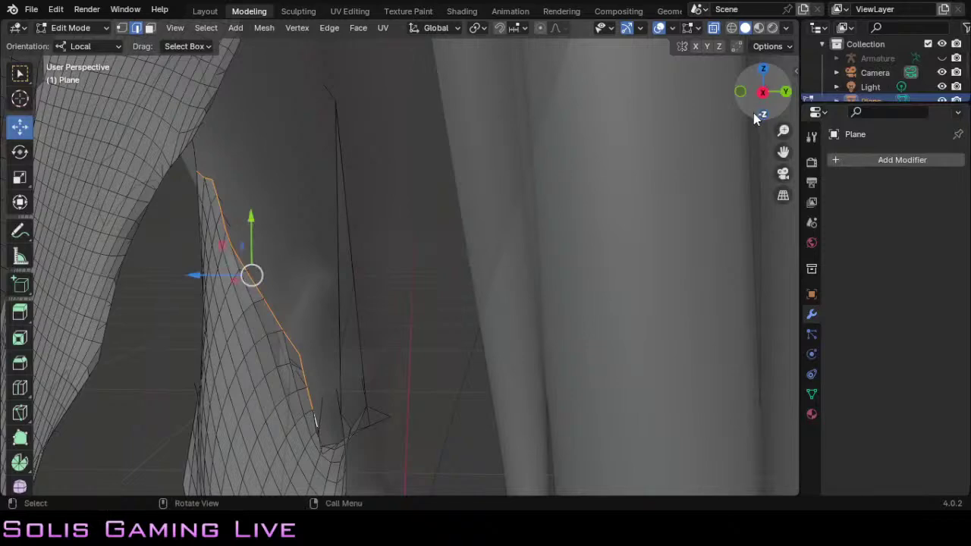
drag(783, 131, 746, 97)
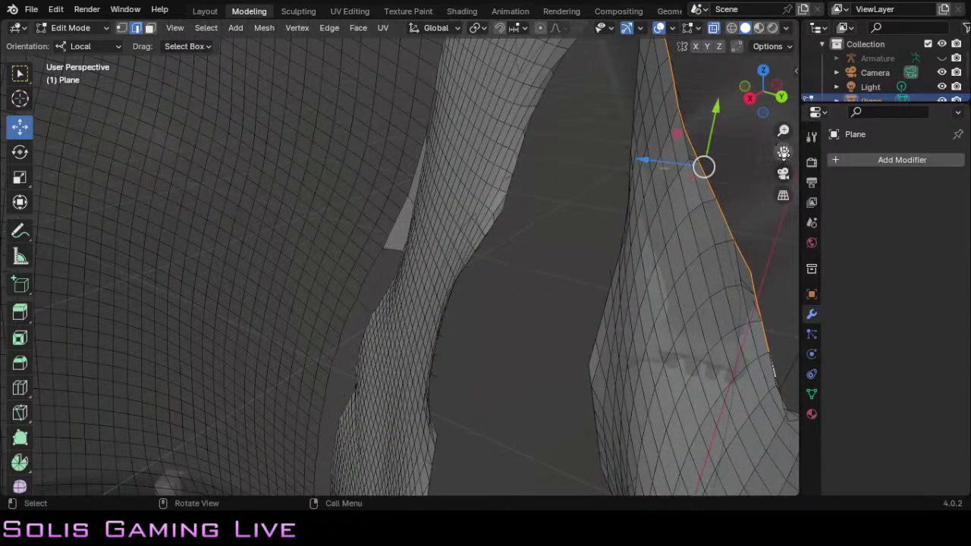
drag(783, 152, 429, 160)
drag(761, 101, 716, 104)
drag(784, 151, 713, 179)
scroll(741, 301, down, 5)
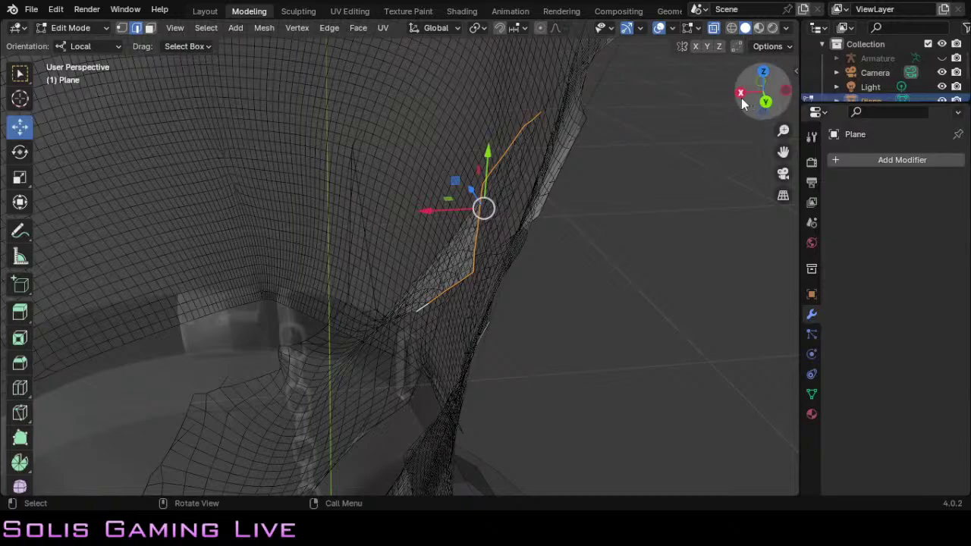
drag(761, 92, 616, 96)
middle_drag(616, 96, 666, 194)
scroll(666, 194, up, 2)
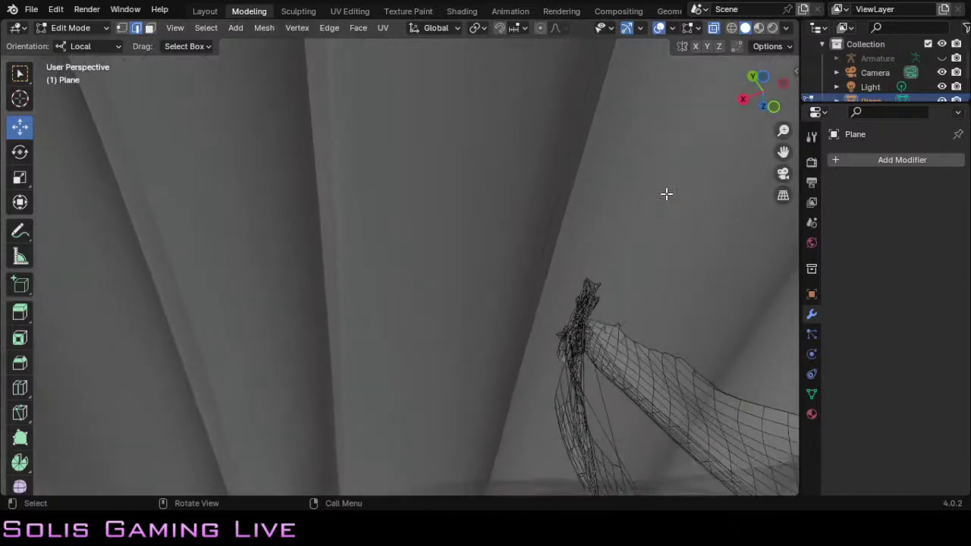
scroll(666, 194, down, 4)
scroll(666, 194, up, 3)
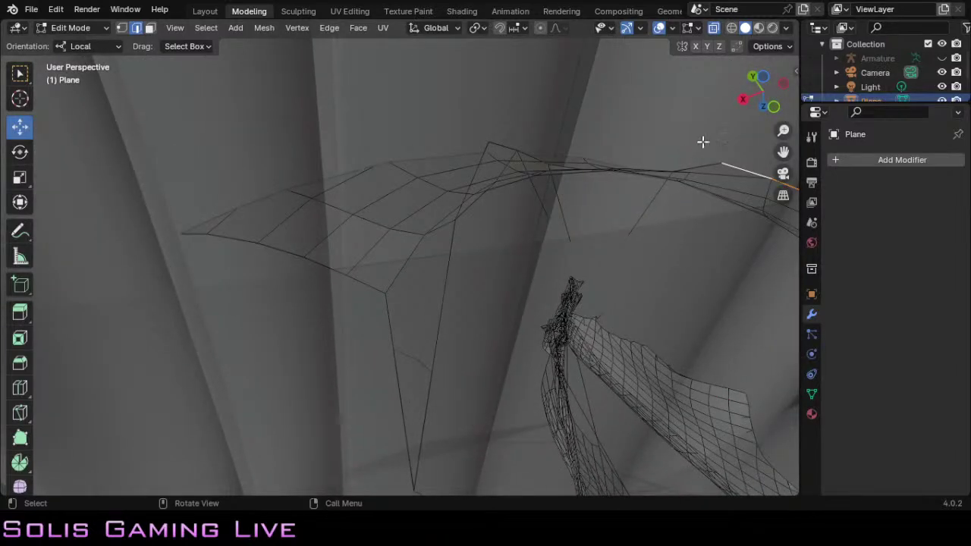
Step: Add the next two border edges to the selection, stopping where the chain meets the corner of the border
mouse_move(783, 152)
mouse_down()
mouse_move(658, 251)
mouse_move(630, 359)
mouse_move(668, 130)
mouse_move(655, 237)
mouse_move(793, 164)
mouse_up()
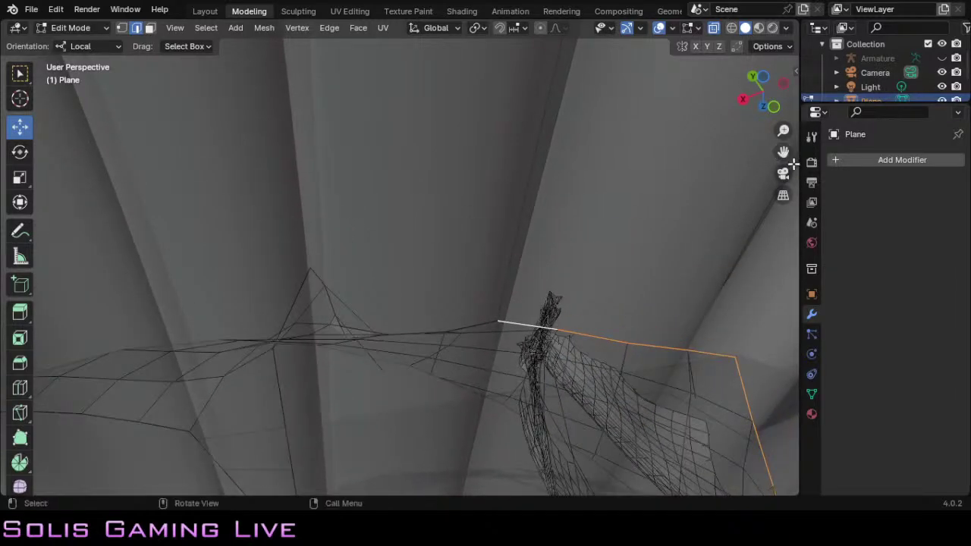
drag(766, 93, 737, 66)
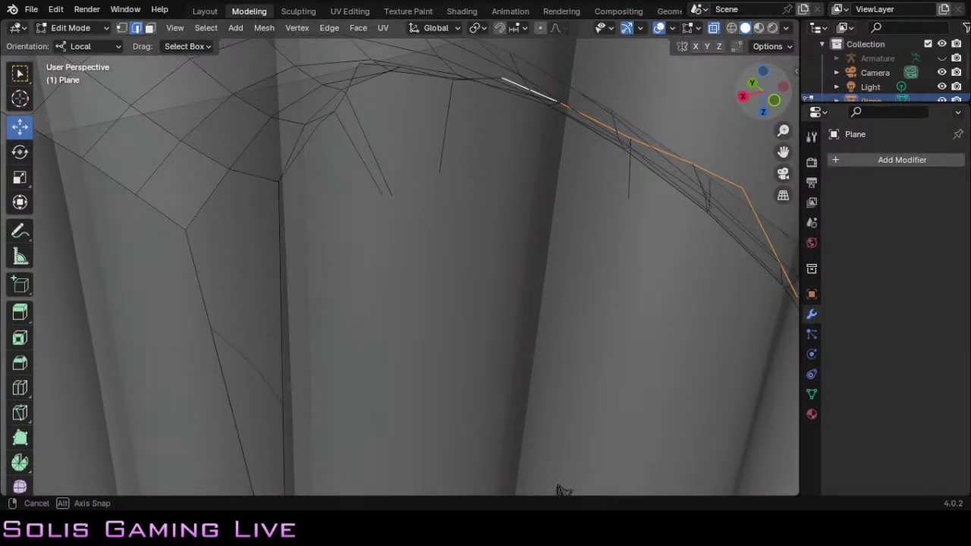
drag(562, 491, 500, 434)
drag(769, 98, 764, 99)
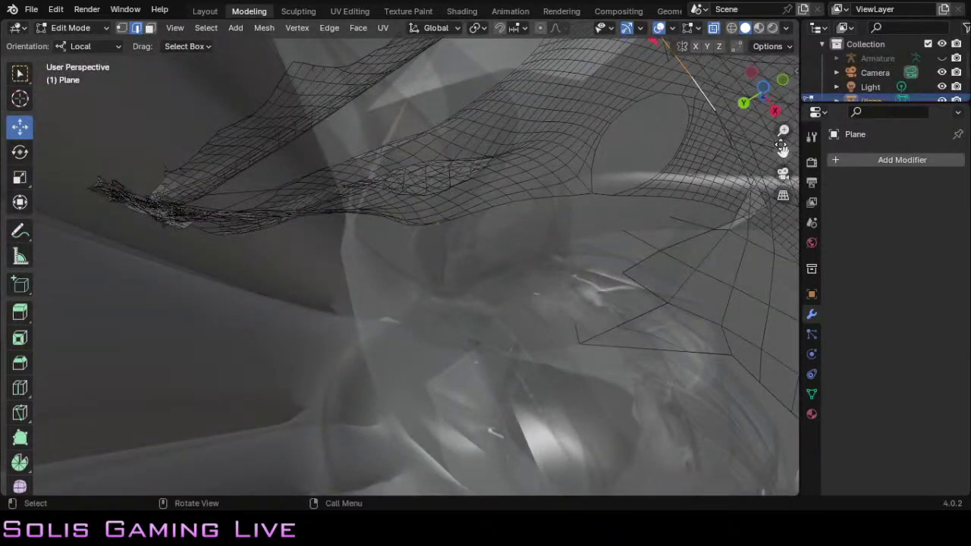
drag(784, 152, 740, 192)
scroll(714, 215, up, 2)
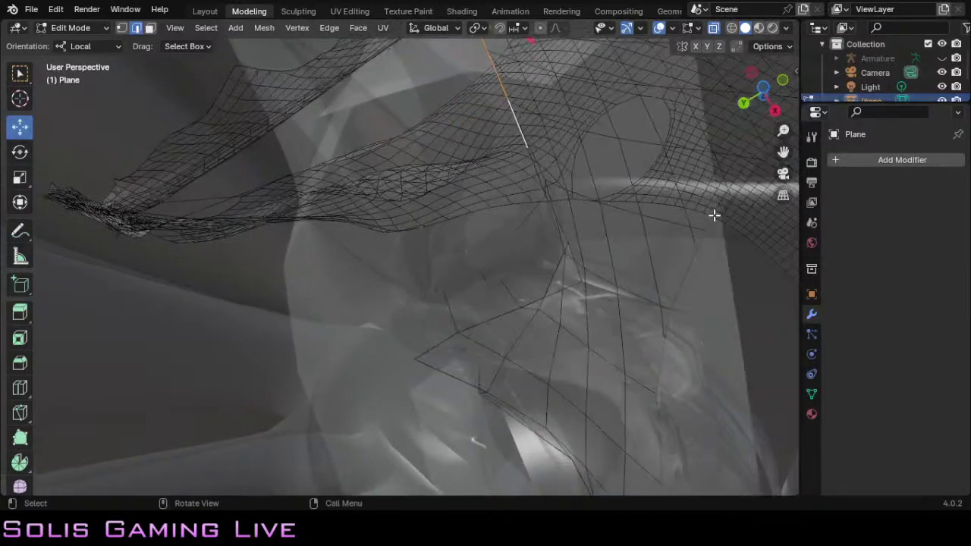
scroll(714, 216, down, 1)
drag(784, 153, 698, 208)
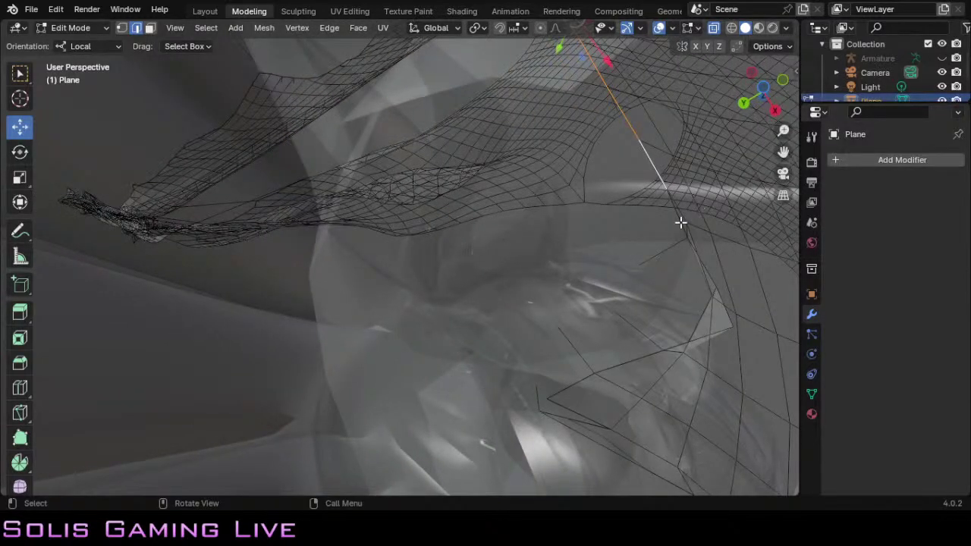
shift+click(690, 241)
shift+click(702, 263)
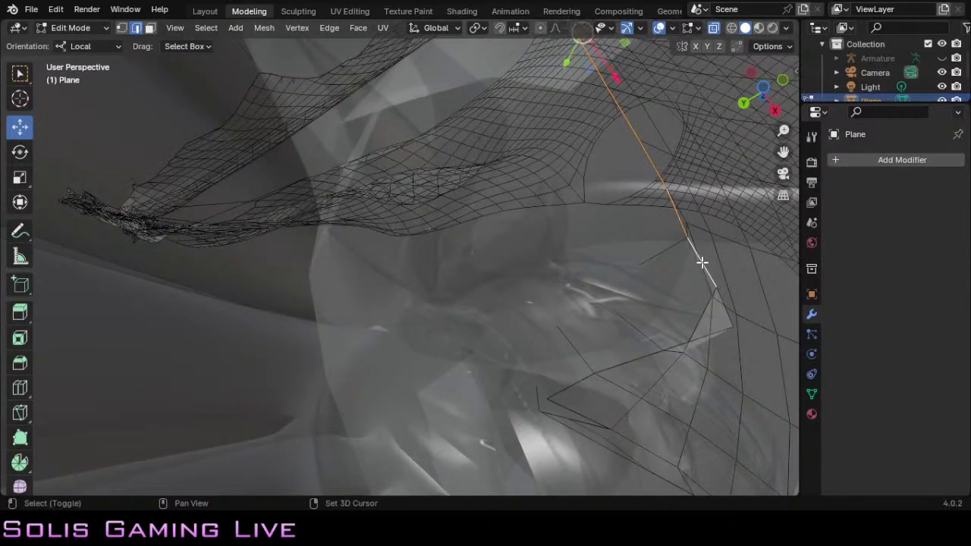
shift+click(705, 304)
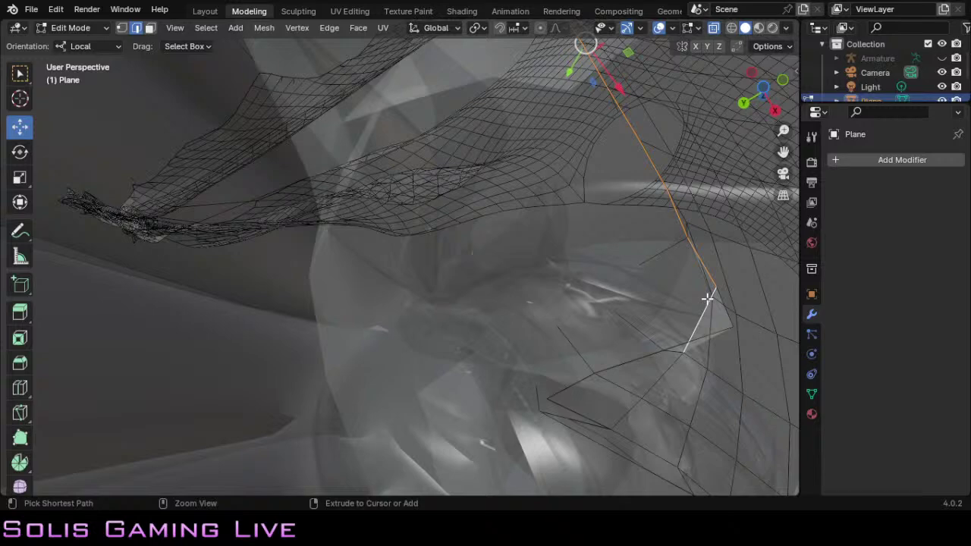
key(ctrl+z)
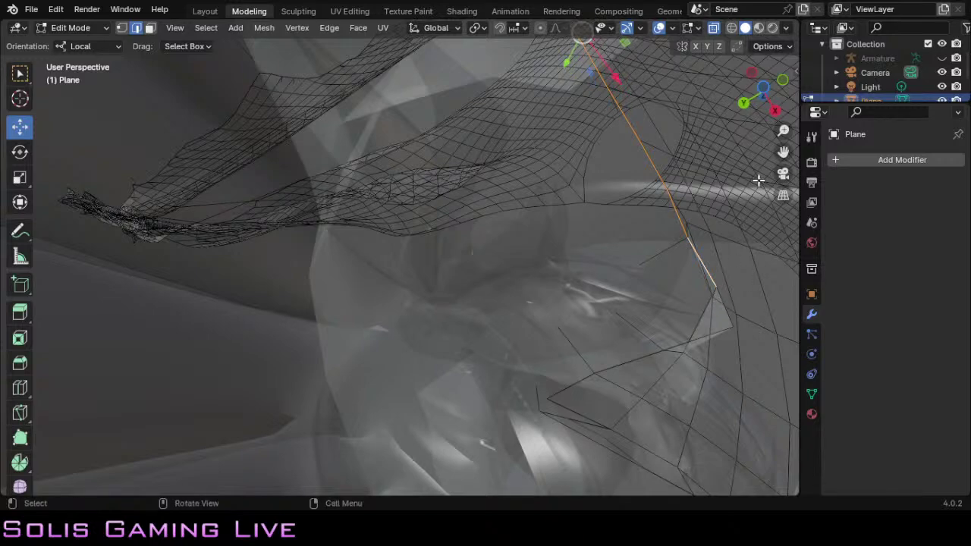
Step: Continue the edge selection around the corner by adding four more edges along the open border, excluding edges of the mesh behind it
mouse_move(767, 108)
mouse_down()
mouse_move(683, 133)
mouse_move(766, 111)
mouse_up()
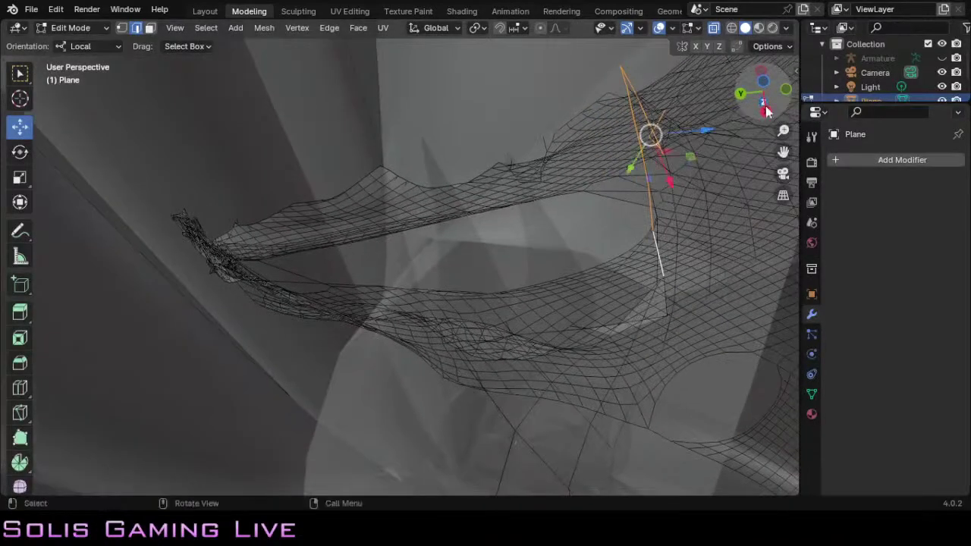
shift+click(660, 307)
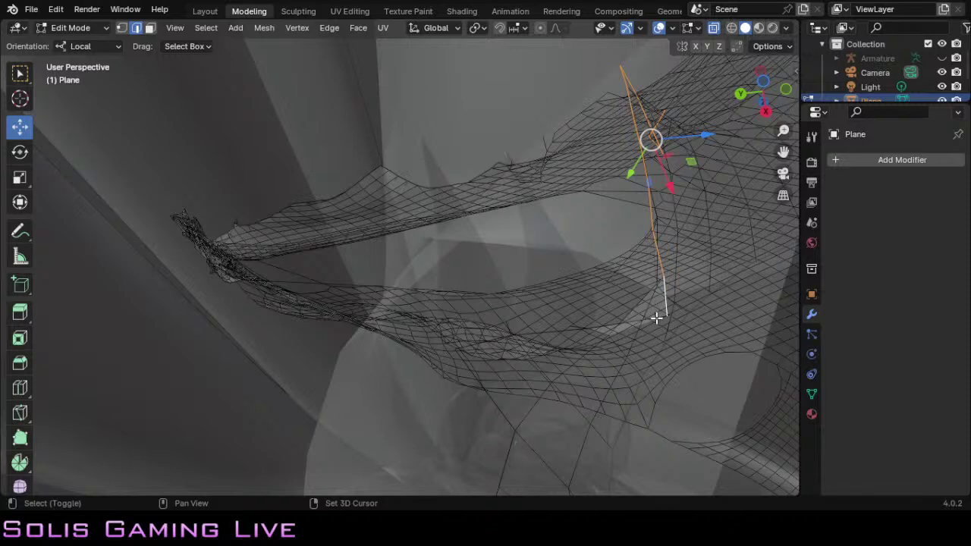
shift+click(656, 318)
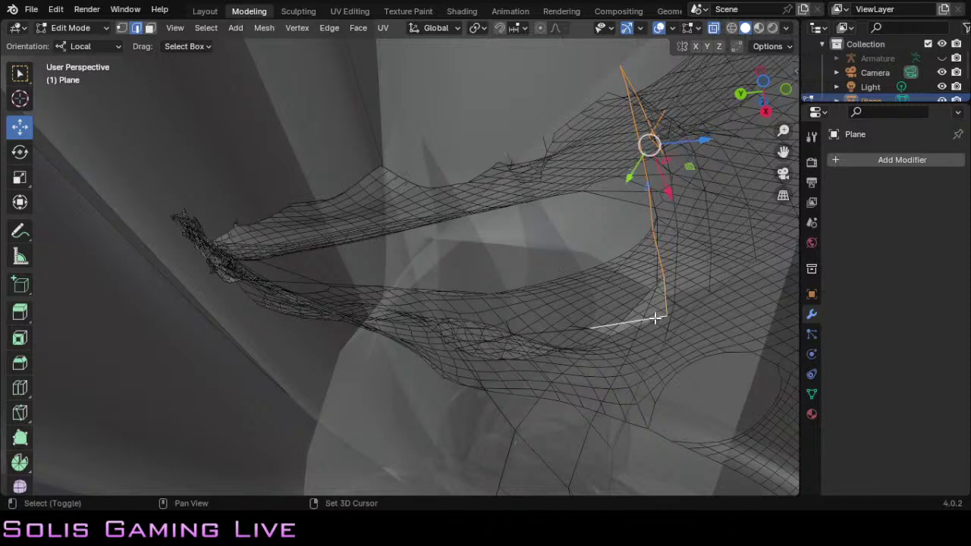
shift+click(562, 329)
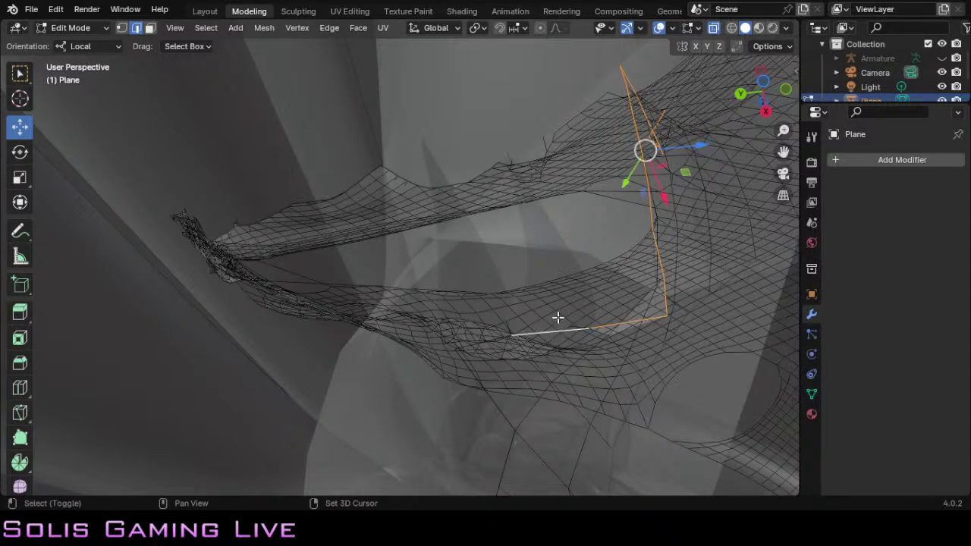
shift+click(496, 336)
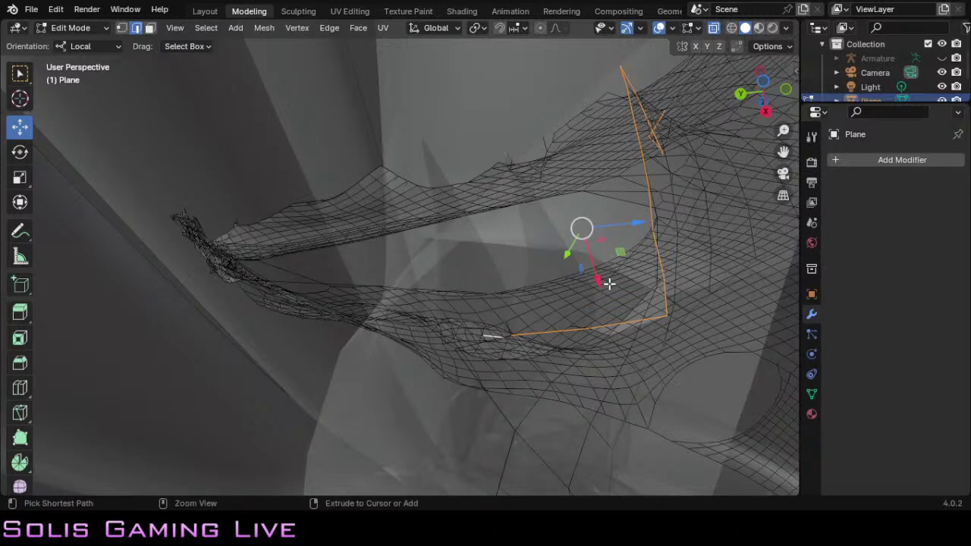
key(ctrl+z)
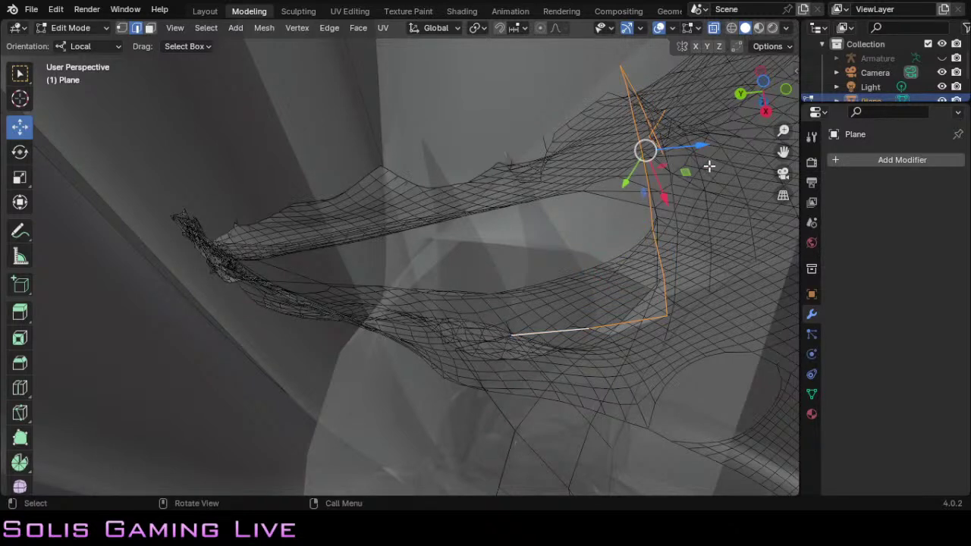
drag(760, 99, 743, 126)
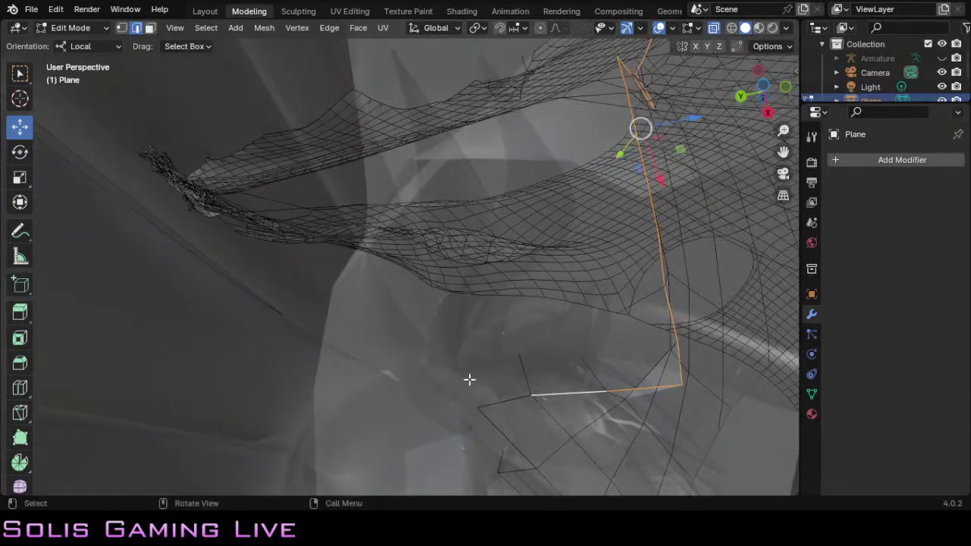
shift+click(501, 402)
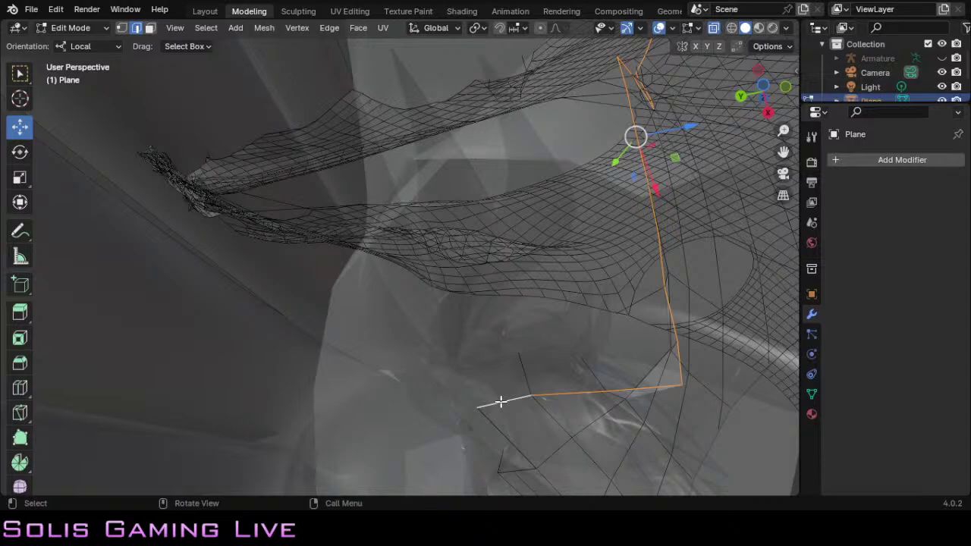
Step: Add two consecutive edges on the next stretch of the open border, leaving a gap after the end of the selected chain
scroll(501, 402, down, 3)
scroll(500, 402, down, 2)
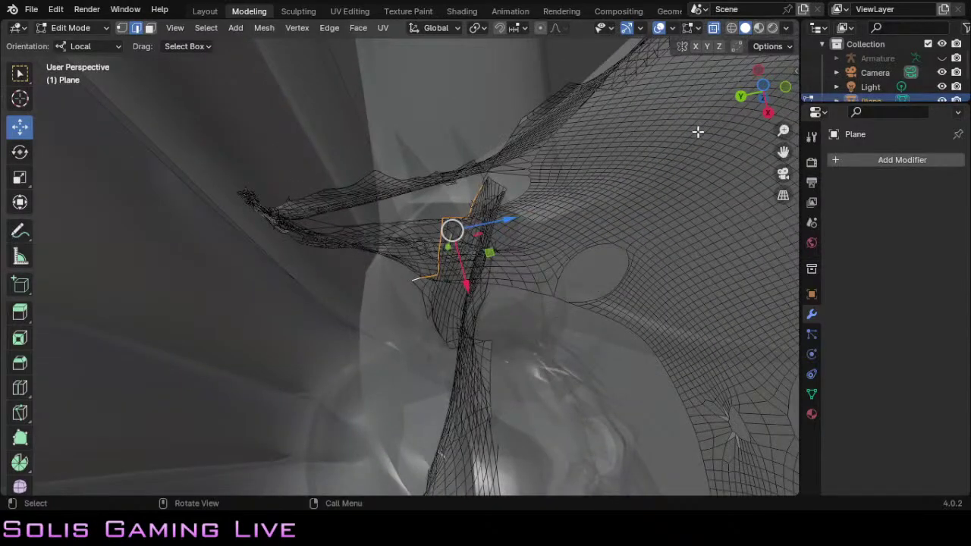
drag(762, 91, 668, 136)
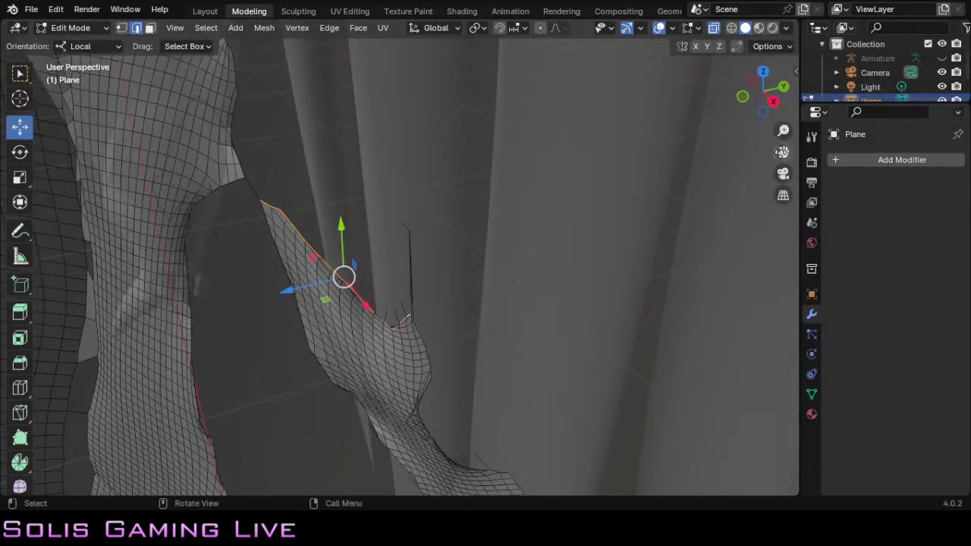
drag(781, 152, 933, 142)
middle_drag(417, 266, 631, 187)
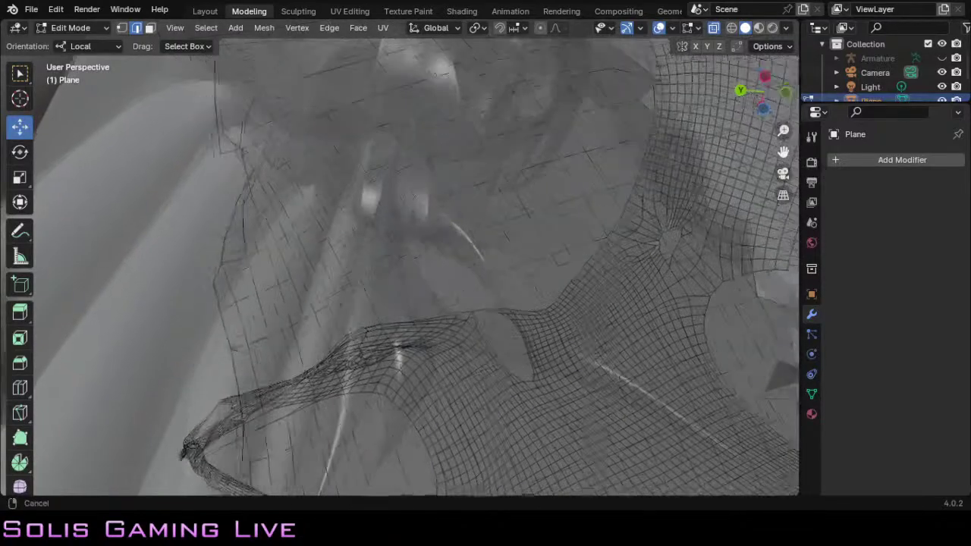
shift+middle_drag(425, 304, 433, 268)
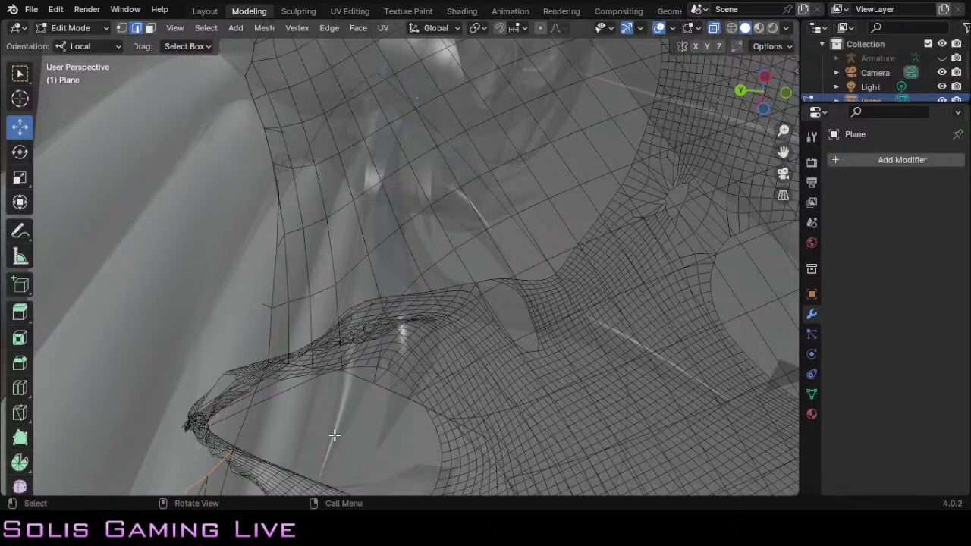
shift+click(267, 341)
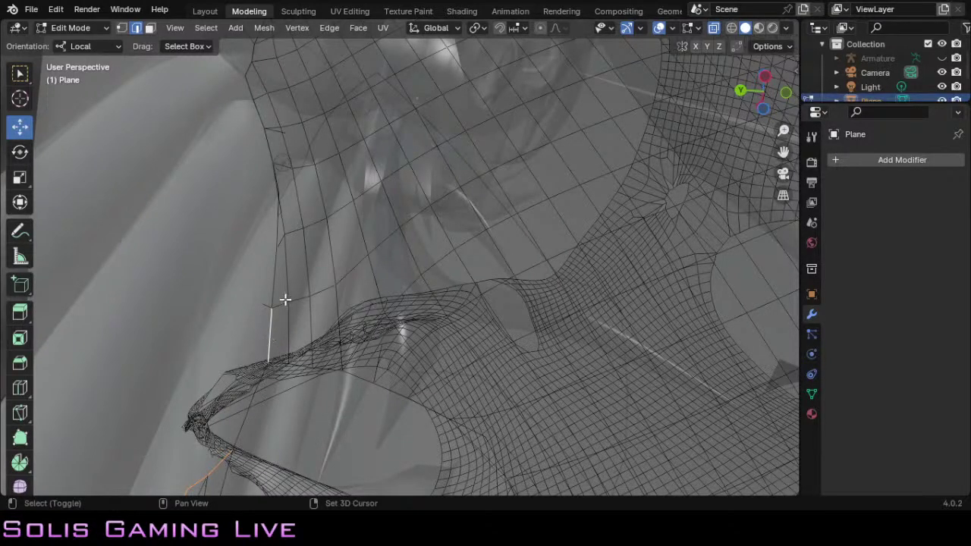
shift+click(272, 277)
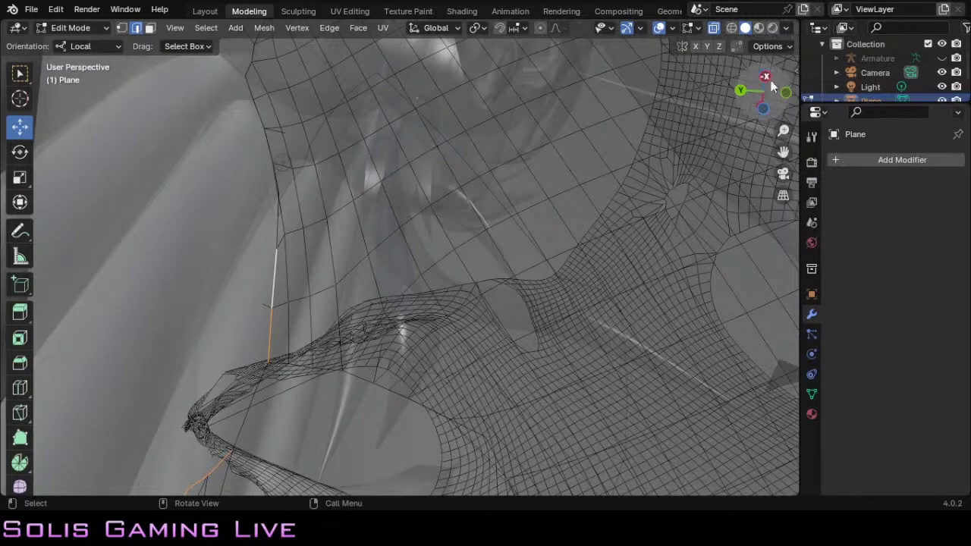
Step: Extend the new stretch of the selection upward by four more edges along the open border of the Plane mesh
drag(768, 93, 786, 106)
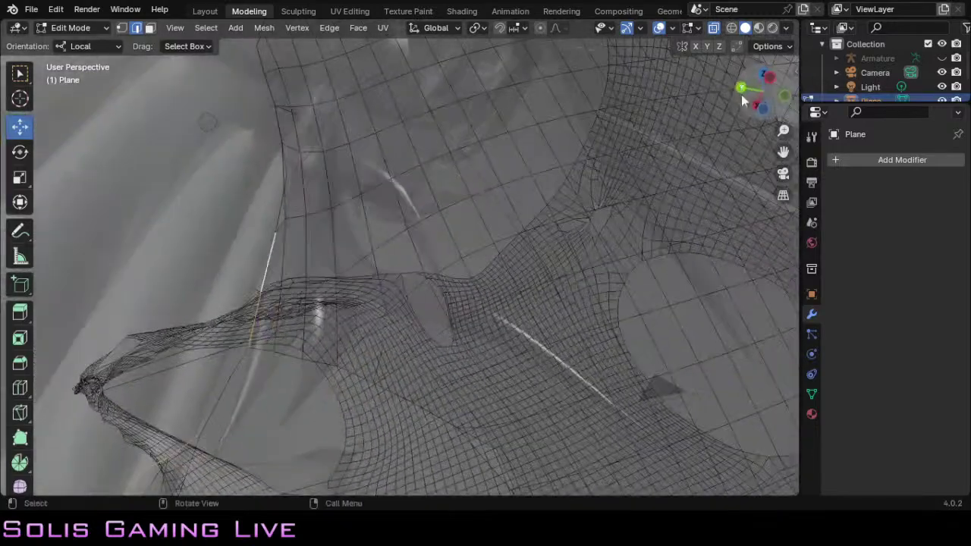
shift+click(282, 210)
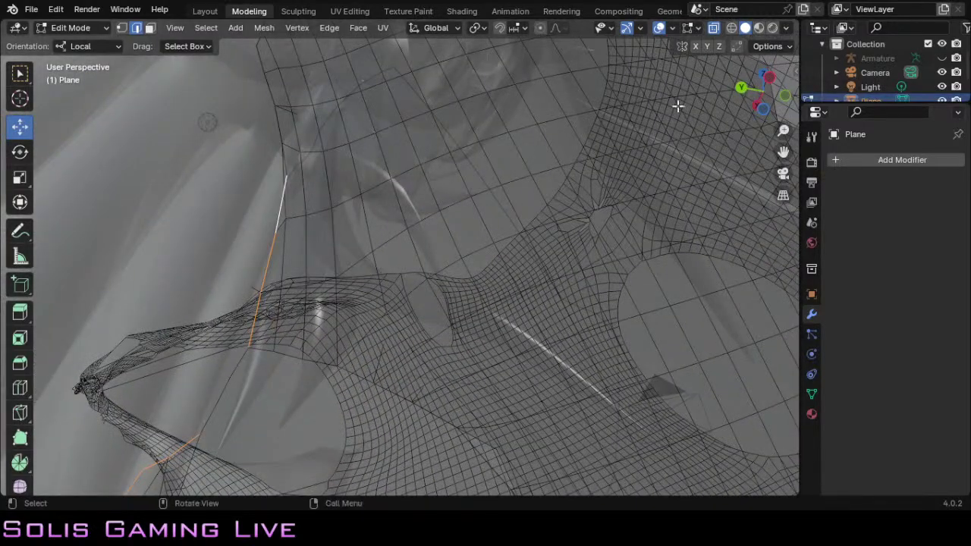
drag(759, 102, 784, 114)
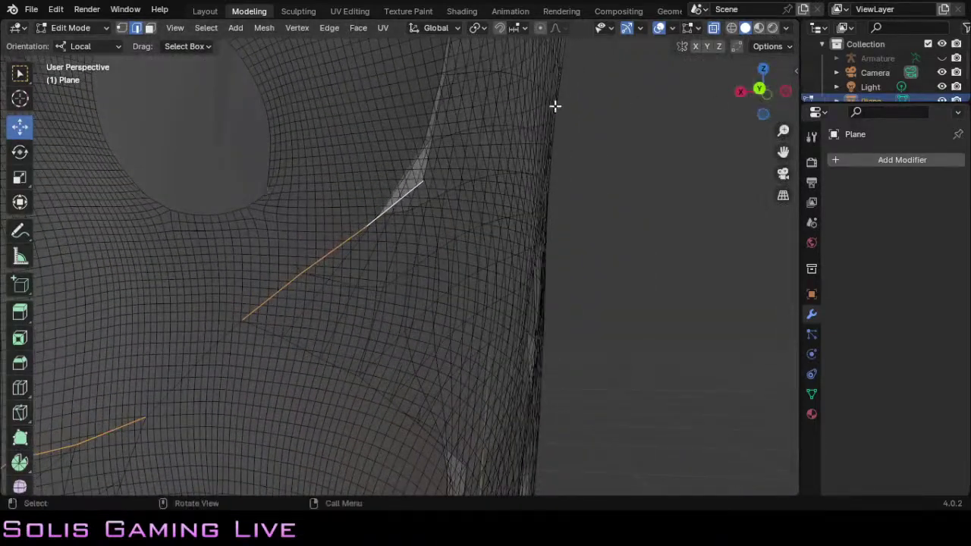
shift+click(427, 163)
drag(765, 96, 463, 161)
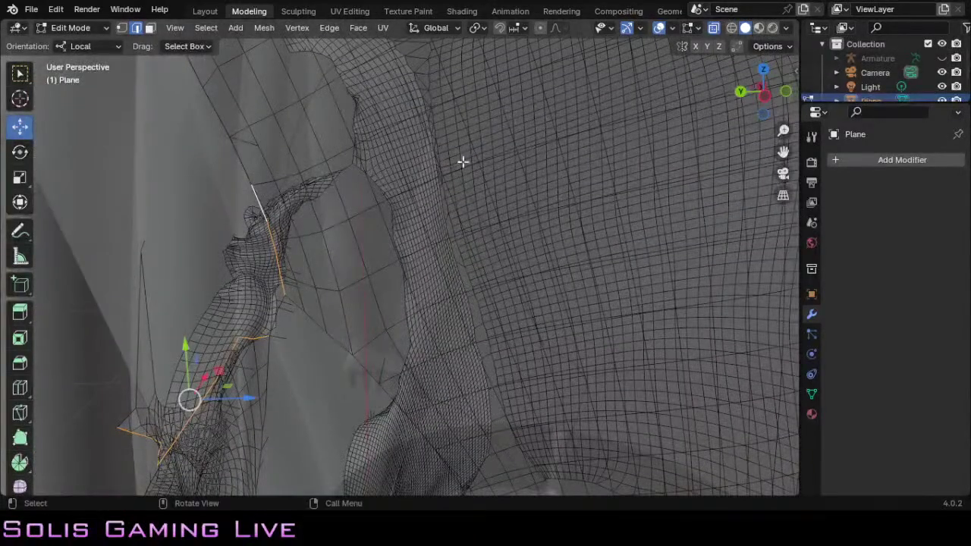
shift+click(248, 172)
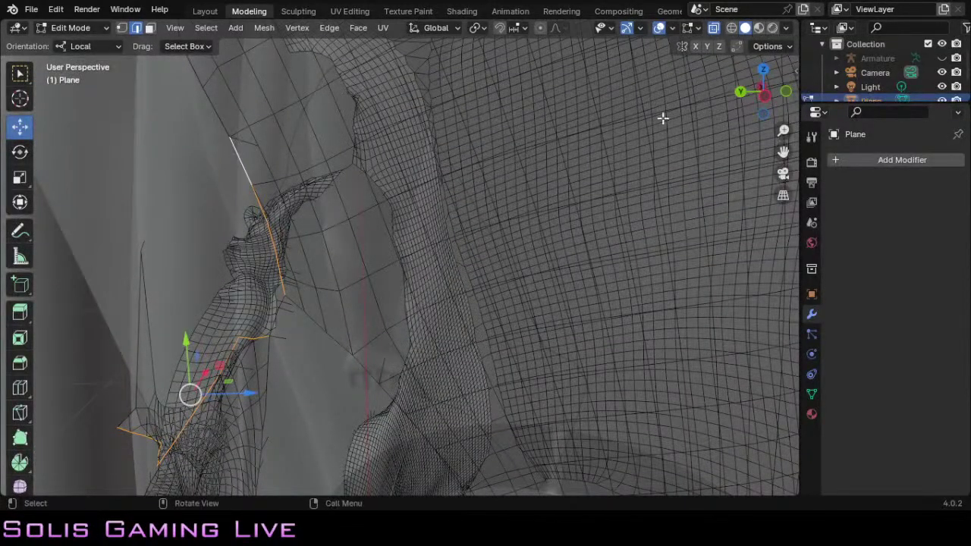
drag(781, 151, 831, 240)
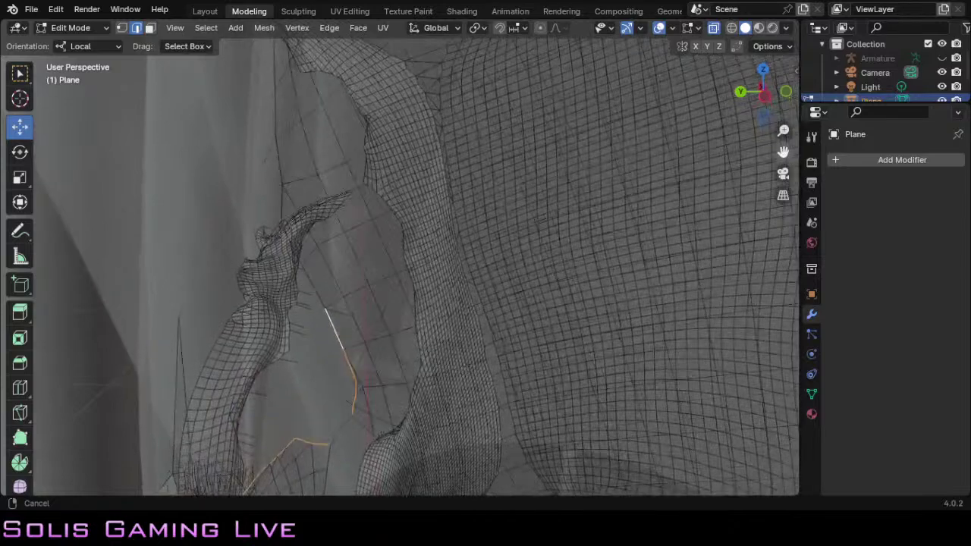
shift+click(315, 281)
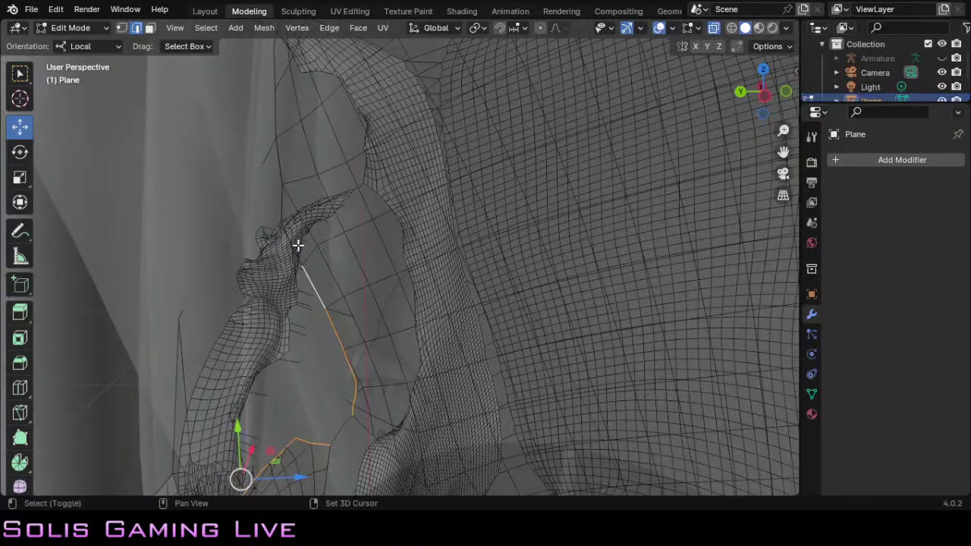
shift+click(301, 210)
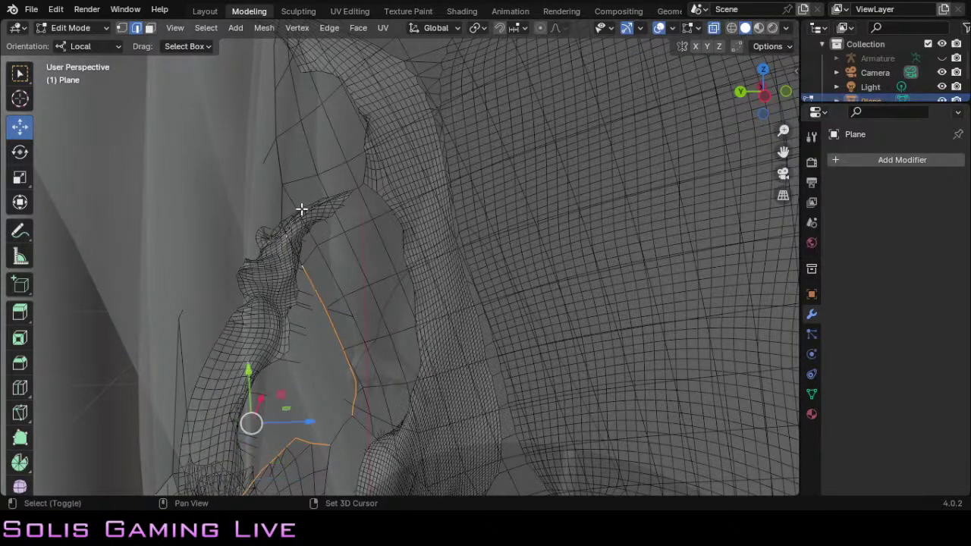
key(ctrl)
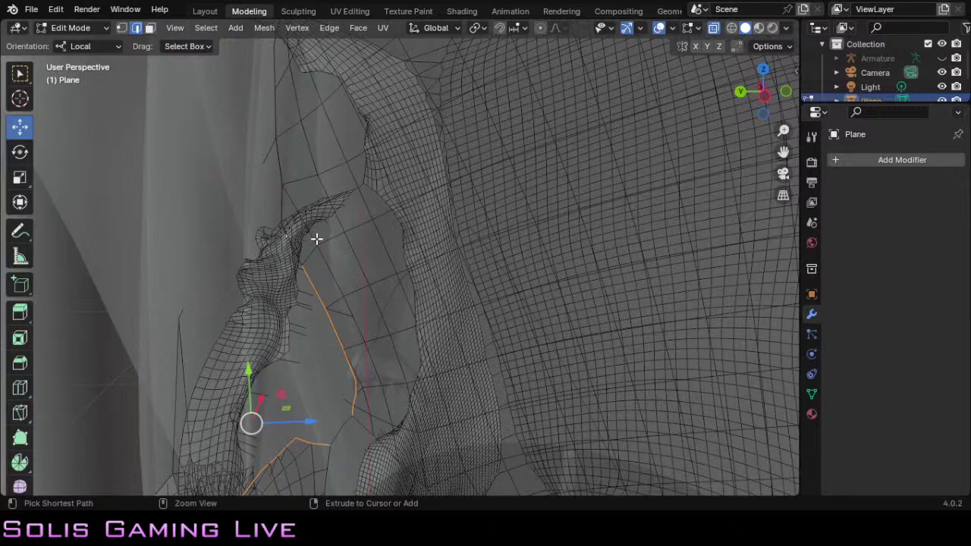
ctrl+click(317, 239)
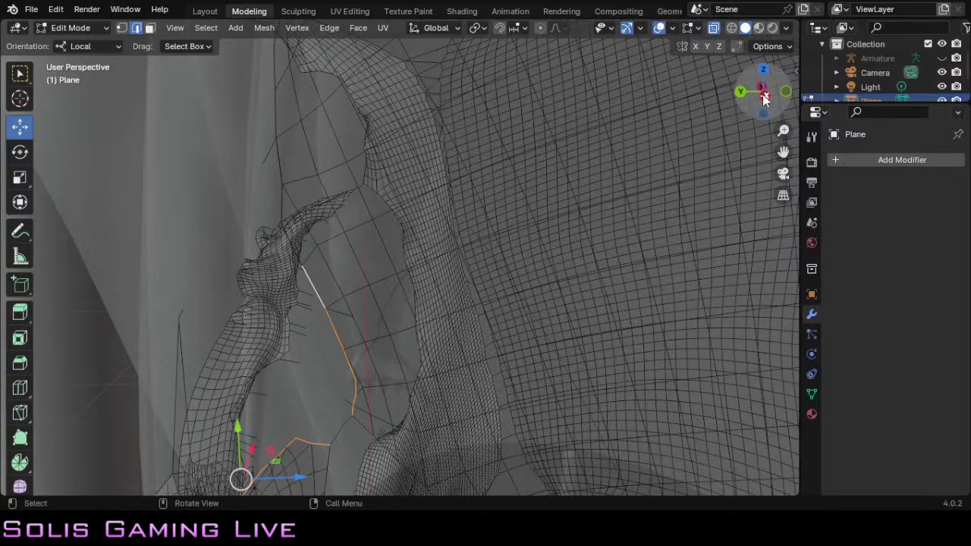
Step: Add the next four edges up the open border to the selection, following the coarse mesh behind the dense folds
drag(764, 97, 763, 96)
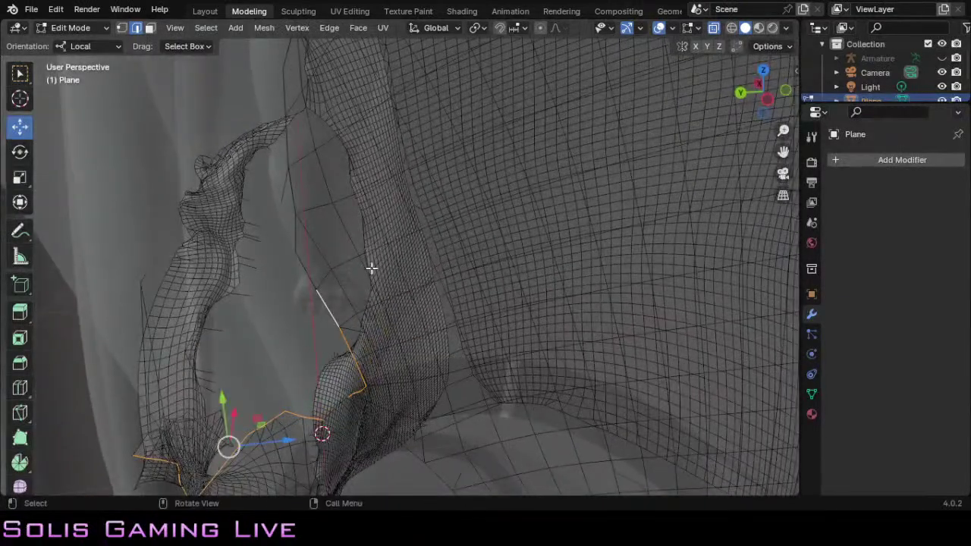
shift+click(318, 270)
shift+click(297, 207)
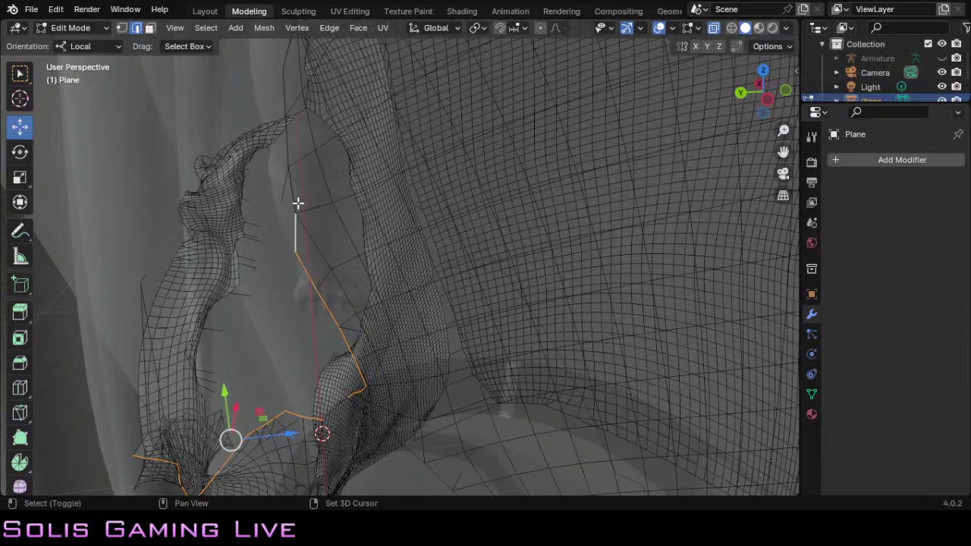
shift+click(296, 176)
shift+click(287, 144)
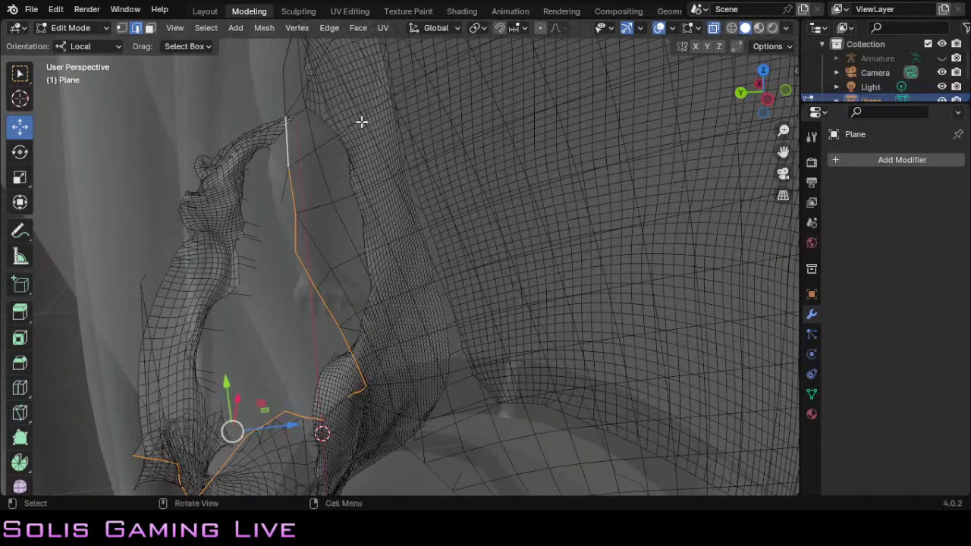
Step: Add two more edges to the upper end of the selected chain, up to where the border meets the dense mesh
drag(754, 98, 425, 118)
middle_drag(425, 228, 498, 201)
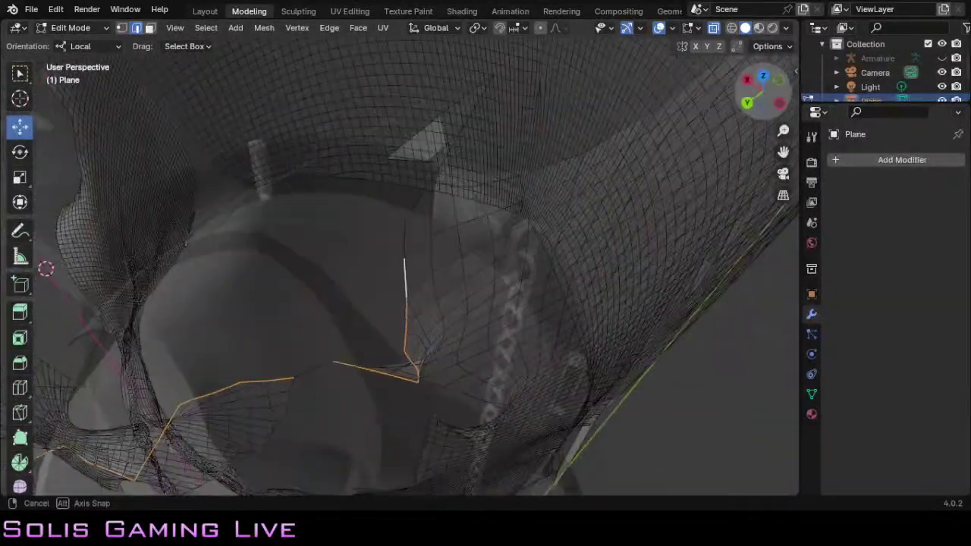
shift+click(407, 230)
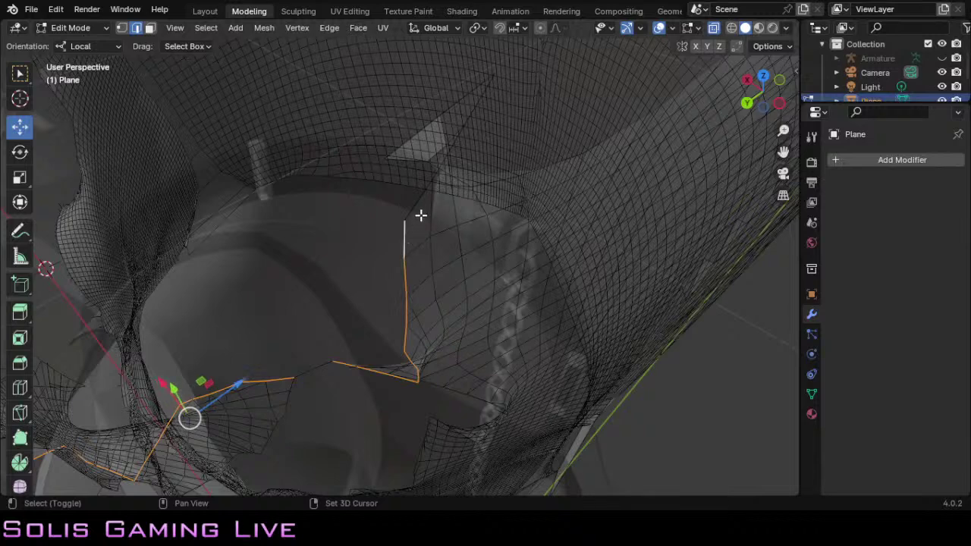
shift+click(420, 203)
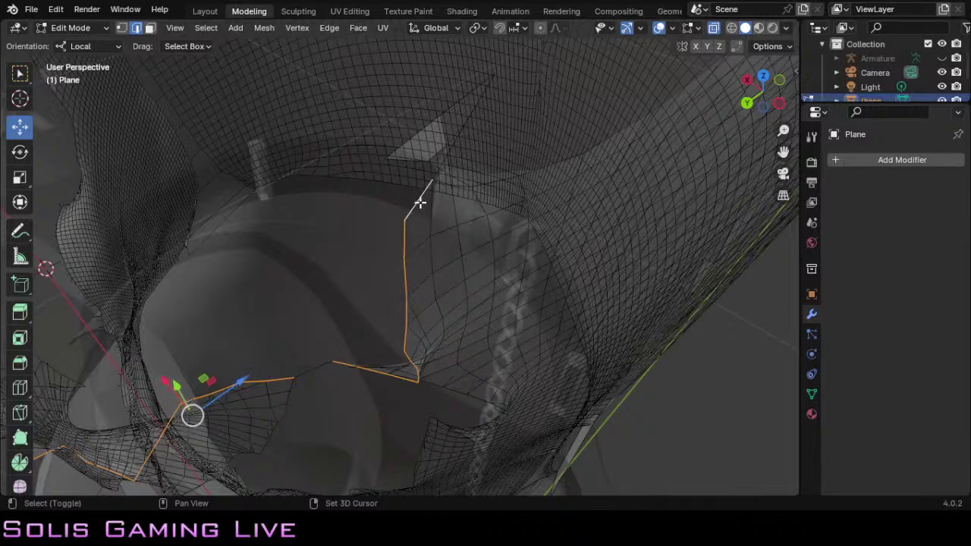
shift+click(444, 160)
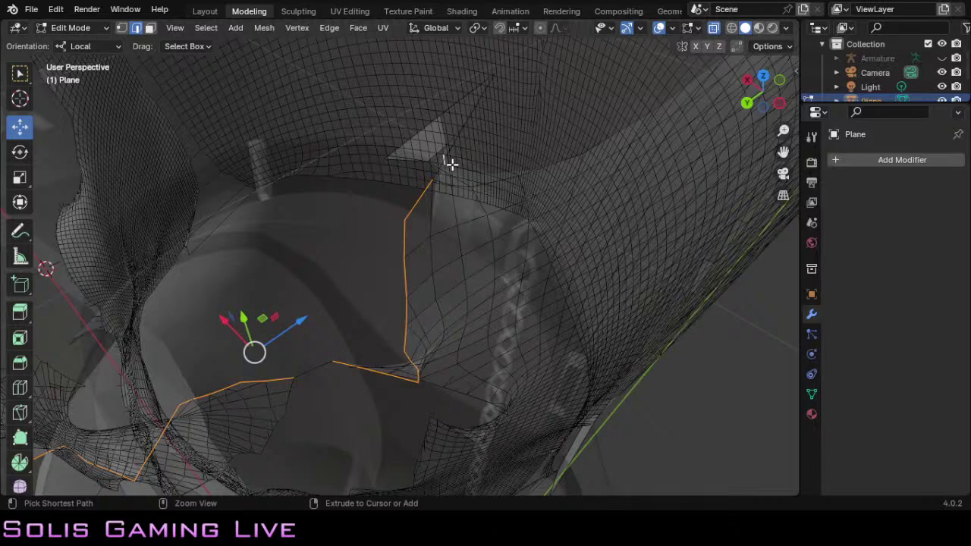
ctrl+click(451, 164)
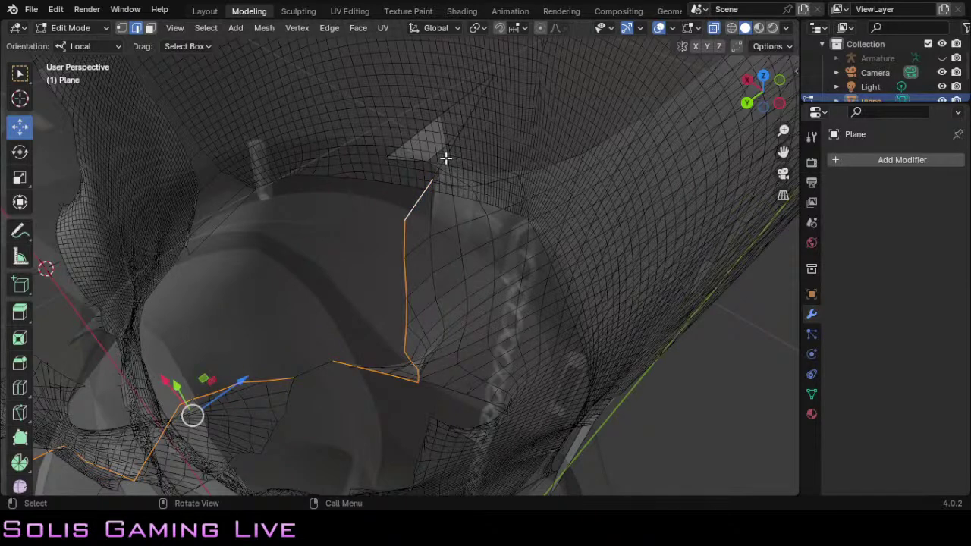
ctrl+click(451, 145)
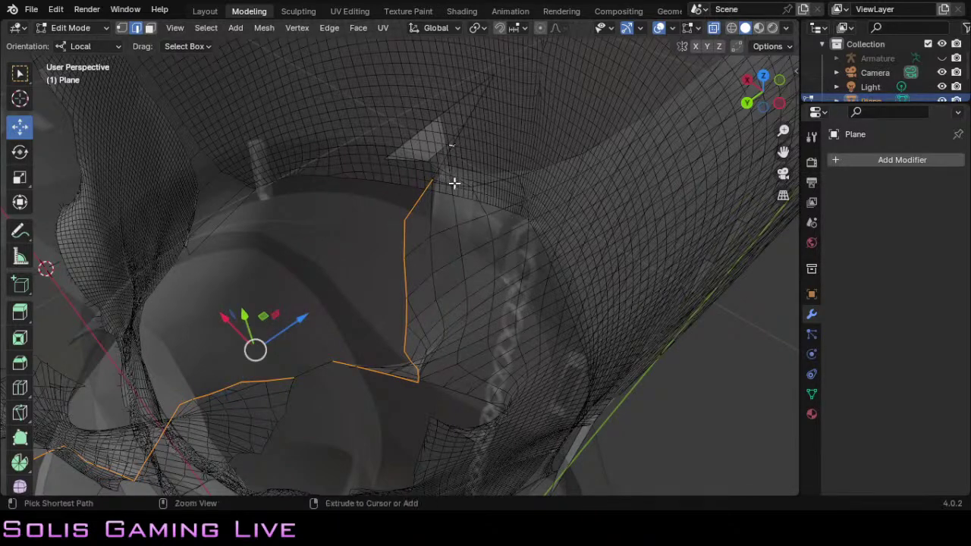
key(ctrl+z)
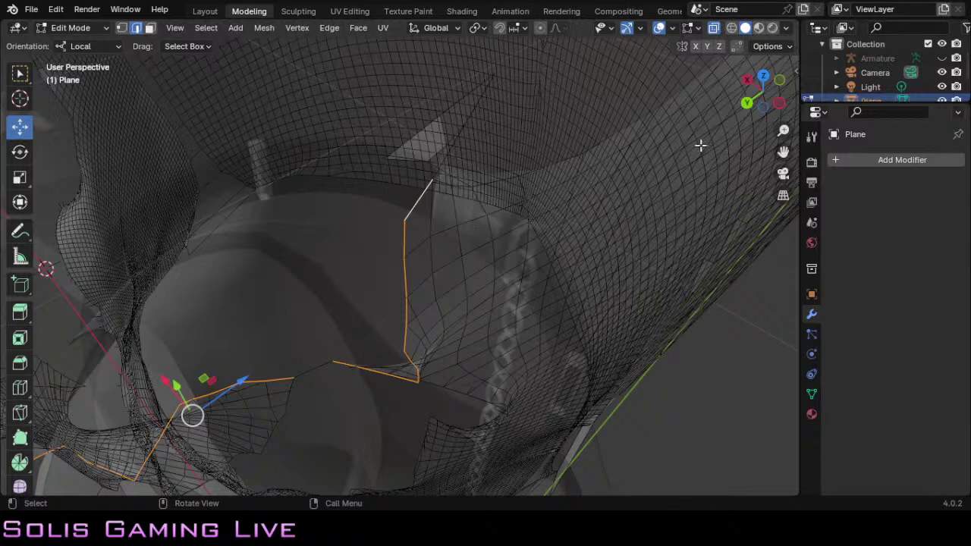
Step: Continue the edge selection with two more border edges, ending at the pointed corner beside the torn faces
drag(763, 93, 835, 98)
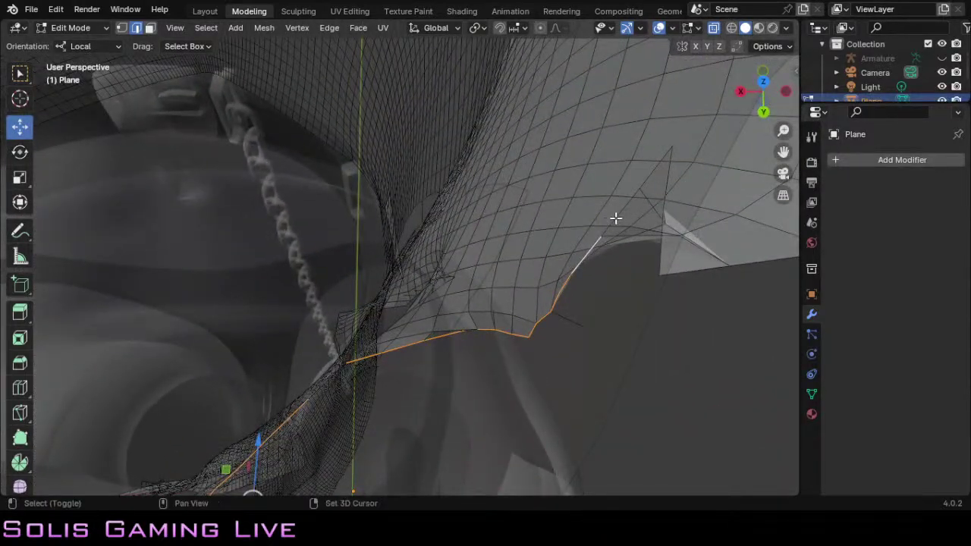
drag(615, 218, 650, 173)
shift+click(649, 173)
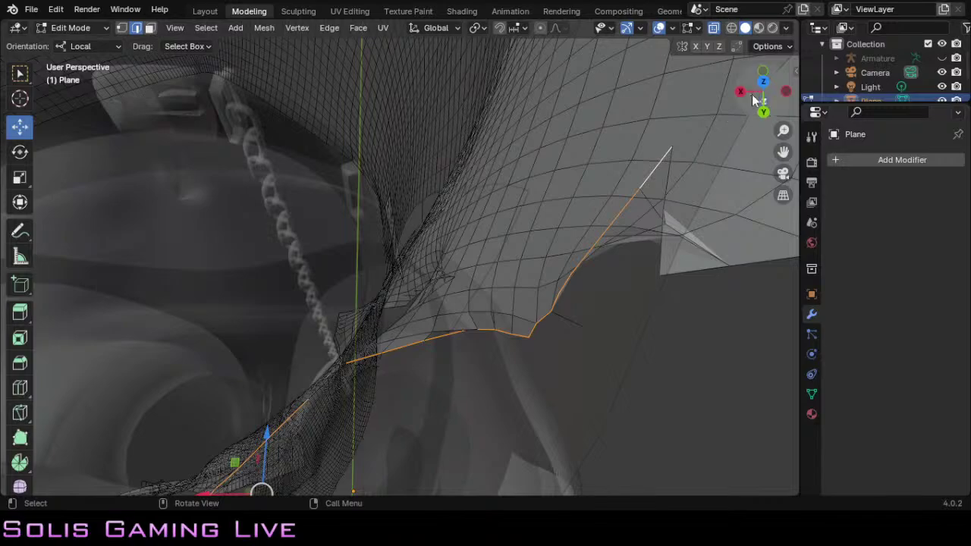
Step: Examine the selected border chain and the surrounding mesh from several angles and distances to see where the border continues
drag(759, 99, 683, 59)
scroll(633, 235, down, 2)
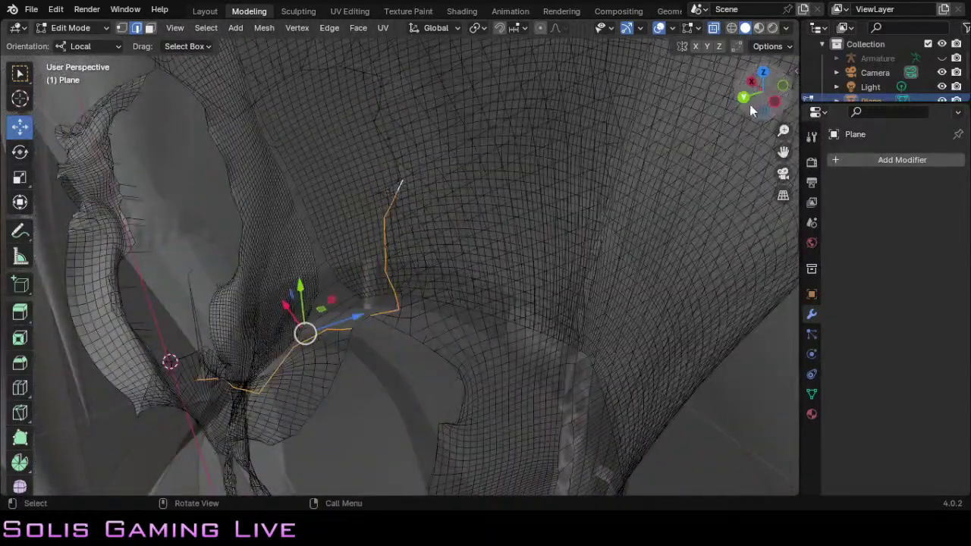
drag(763, 102, 731, 69)
scroll(324, 369, up, 2)
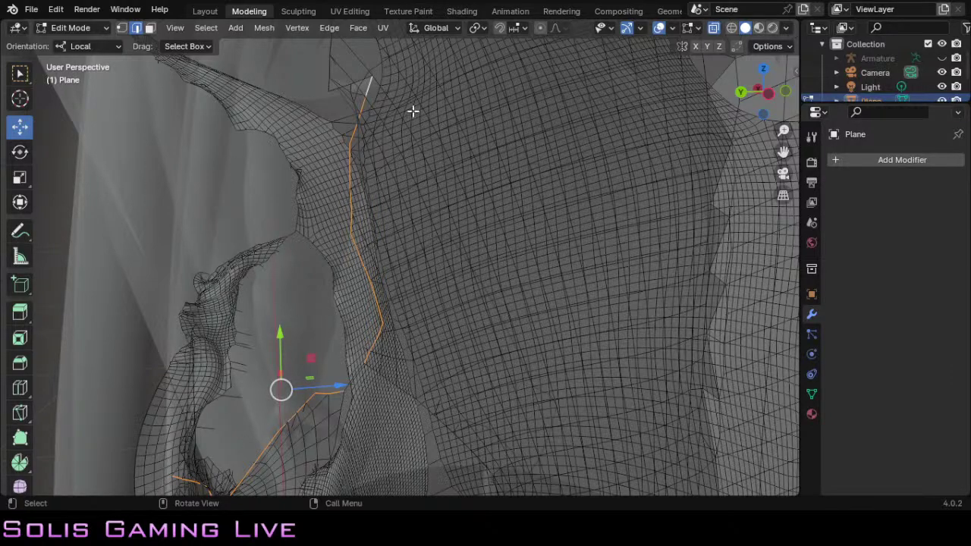
scroll(428, 231, down, 4)
scroll(429, 229, down, 4)
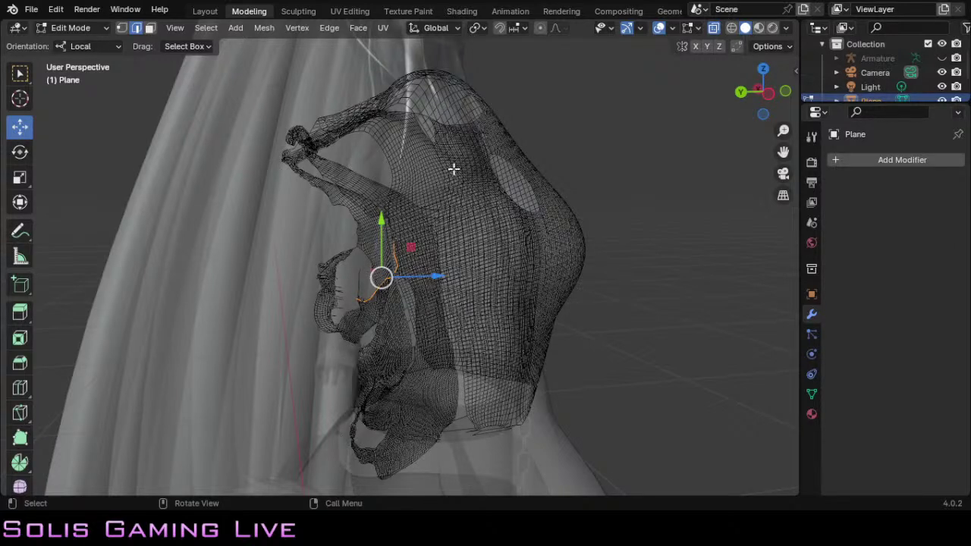
drag(767, 93, 700, 116)
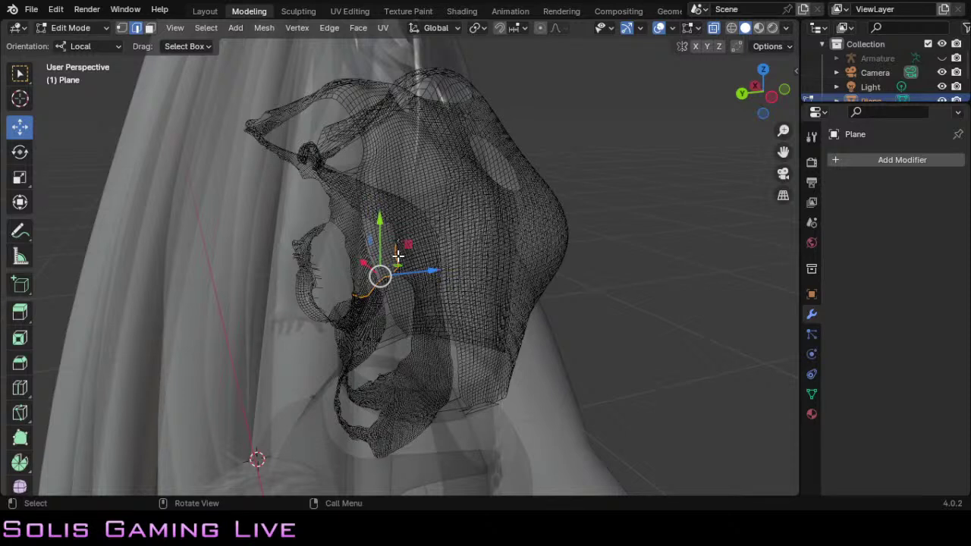
scroll(397, 256, up, 6)
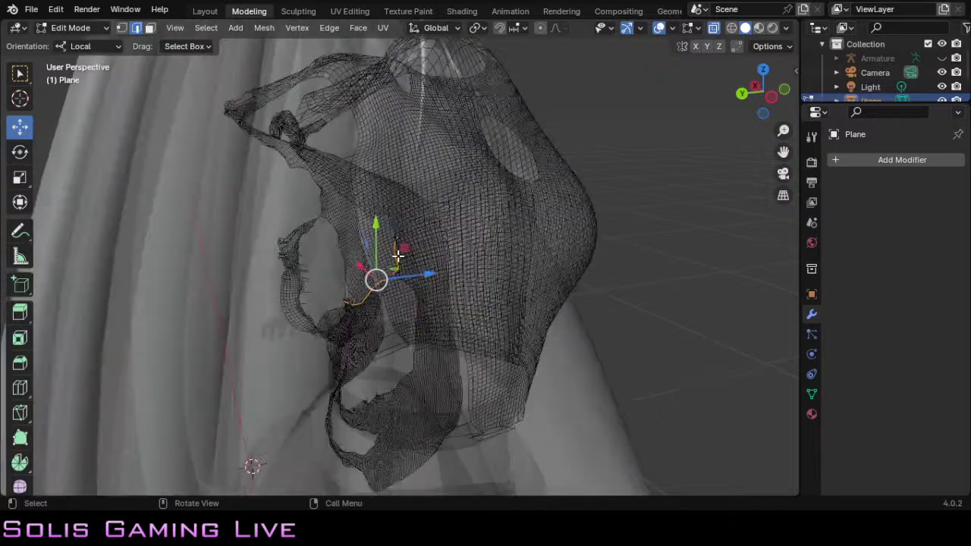
scroll(398, 256, up, 2)
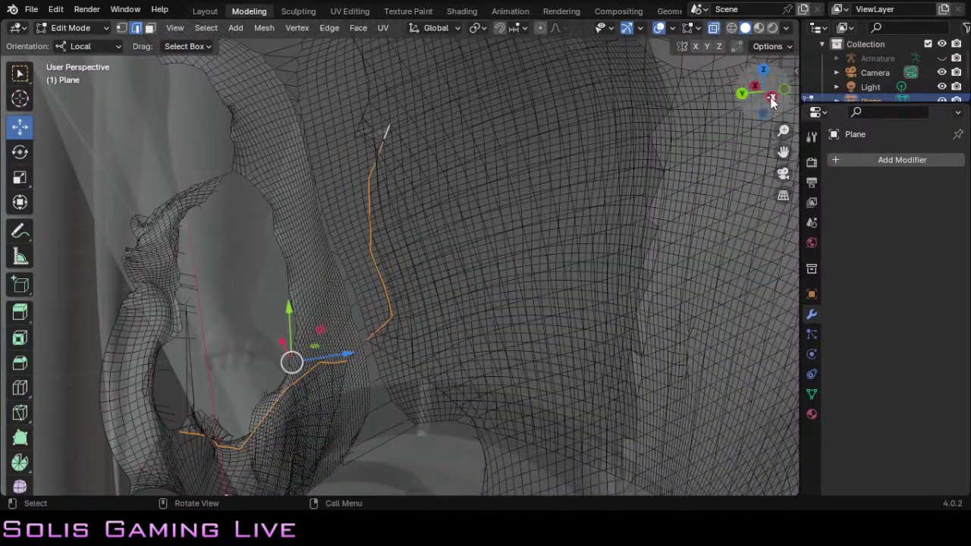
drag(767, 96, 661, 121)
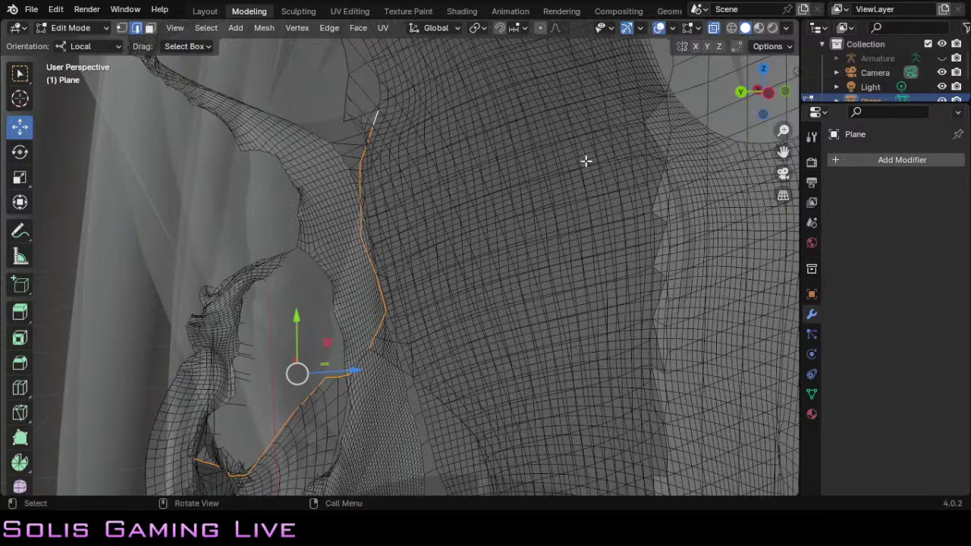
Step: Connect the two selected border edge chains of the torn mesh with Bridge Edge Loops
drag(771, 99, 934, 125)
scroll(606, 191, down, 7)
scroll(607, 192, down, 4)
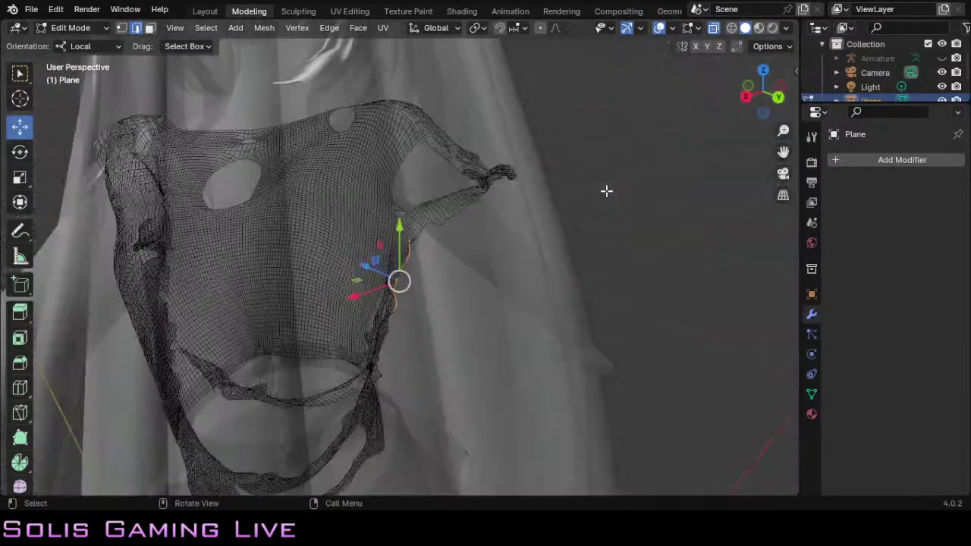
drag(746, 109, 824, 76)
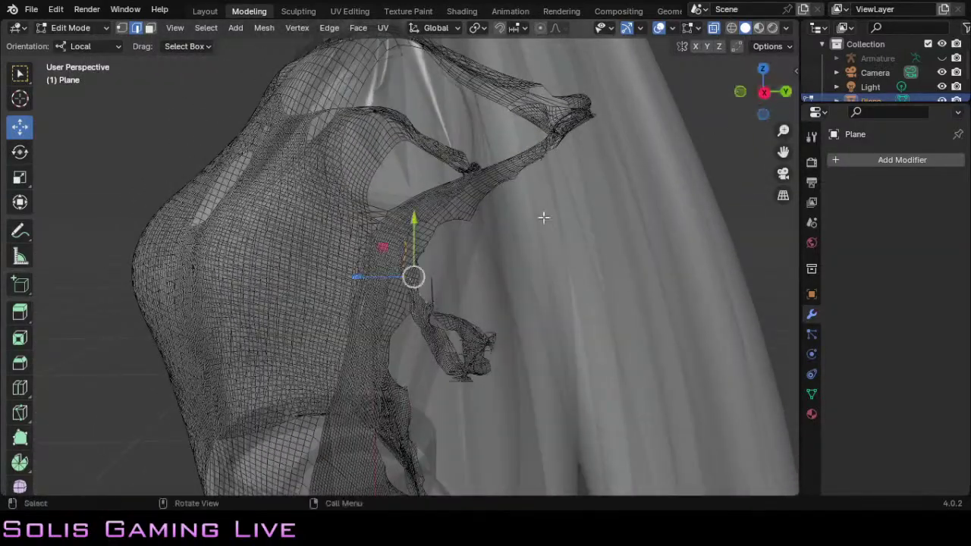
scroll(445, 280, up, 3)
scroll(444, 279, down, 3)
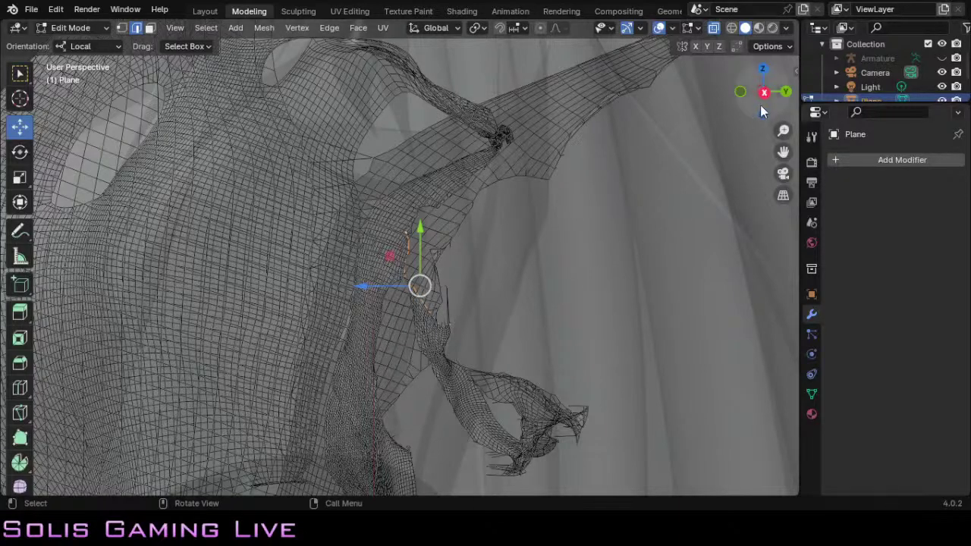
drag(765, 99, 742, 103)
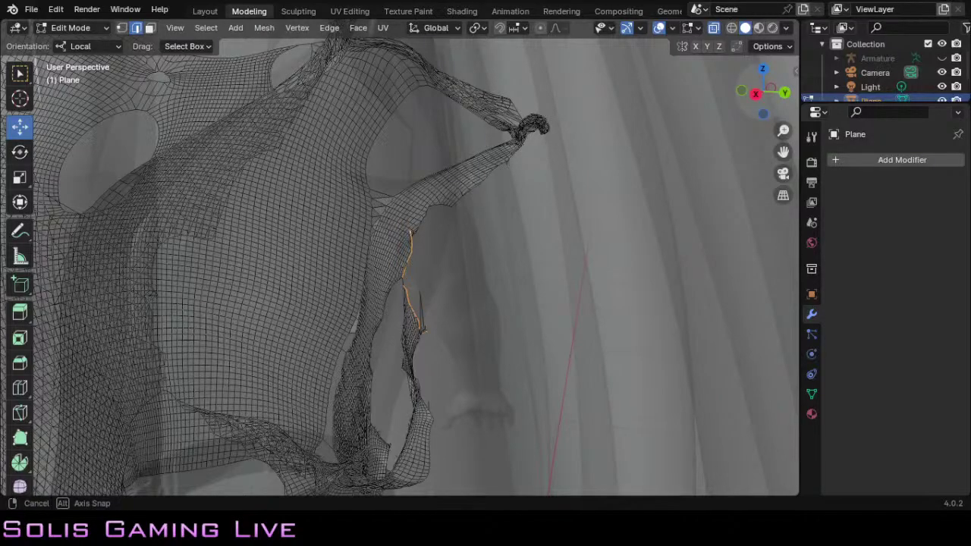
middle_drag(471, 288, 409, 386)
scroll(410, 386, up, 5)
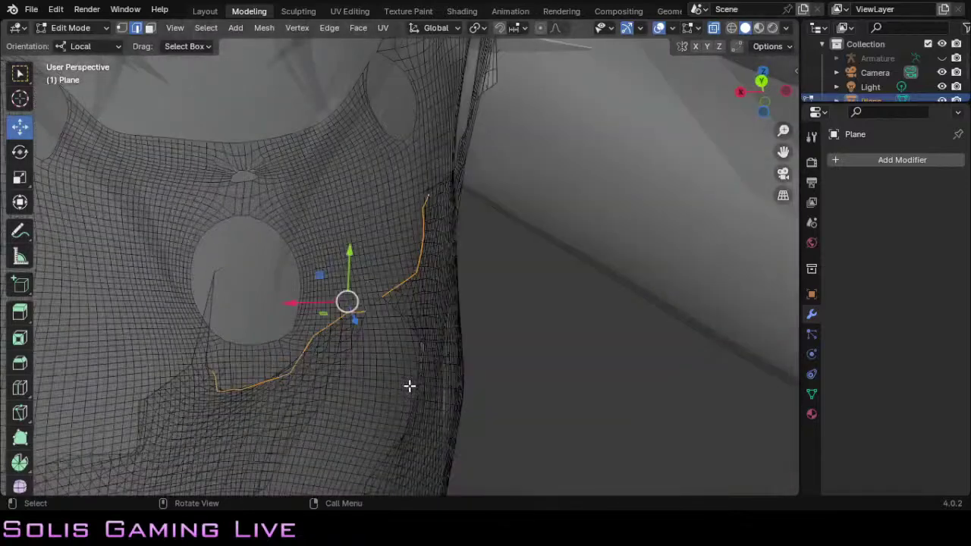
scroll(409, 386, down, 2)
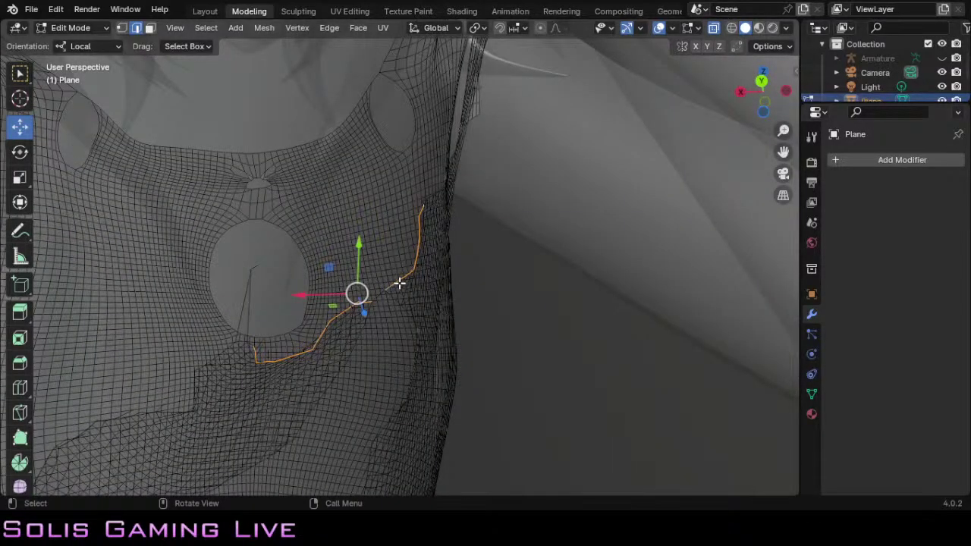
key(ctrl+e)
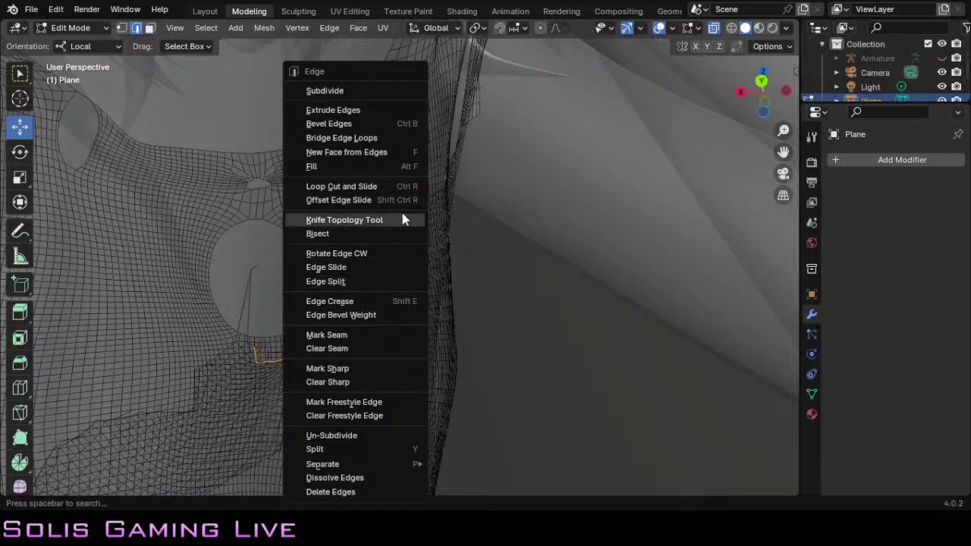
click(341, 139)
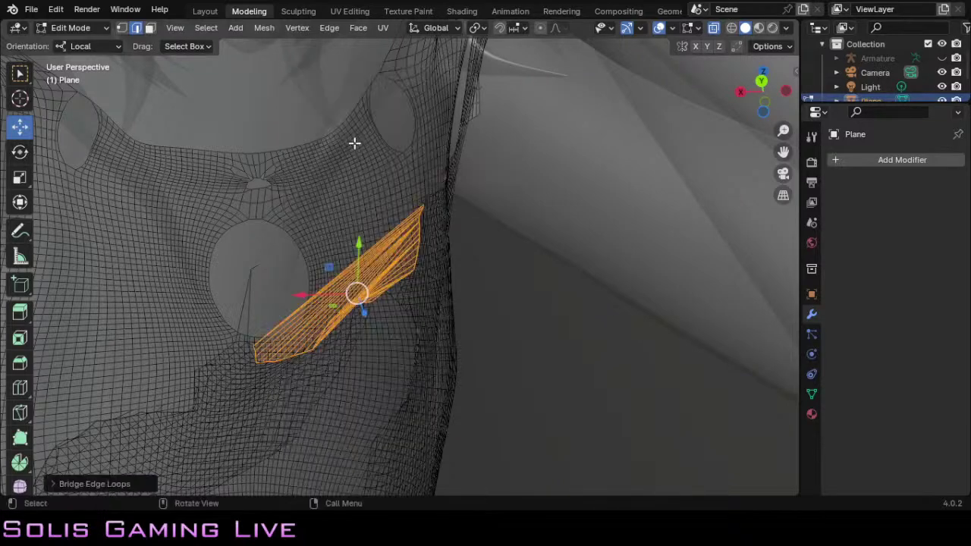
Step: Clear the selection and turn X-ray off to inspect the newly bridged faces against the body
click(554, 310)
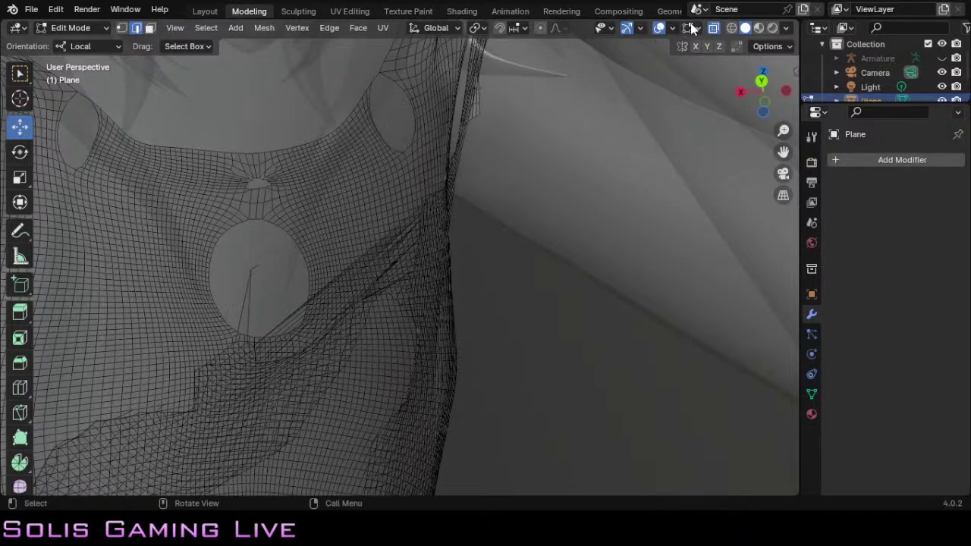
click(714, 28)
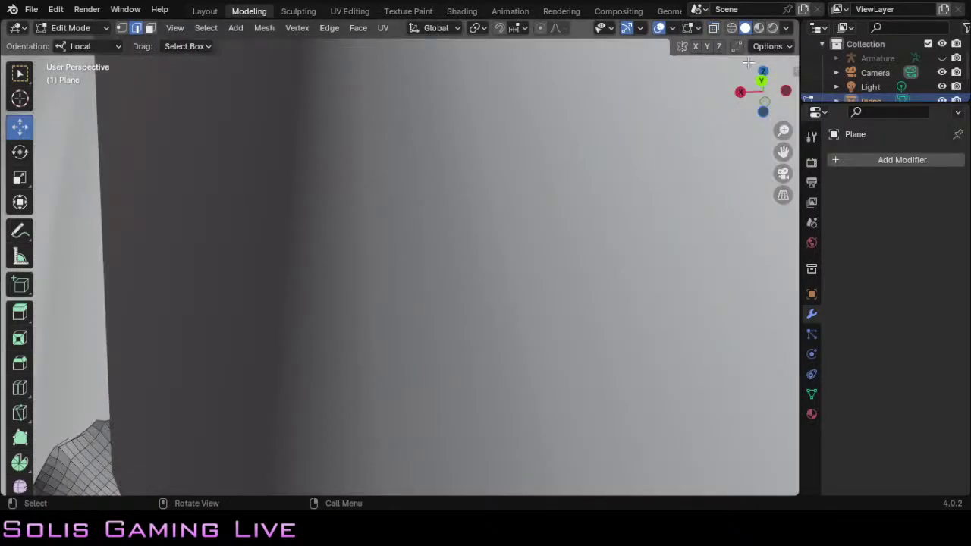
drag(761, 90, 735, 83)
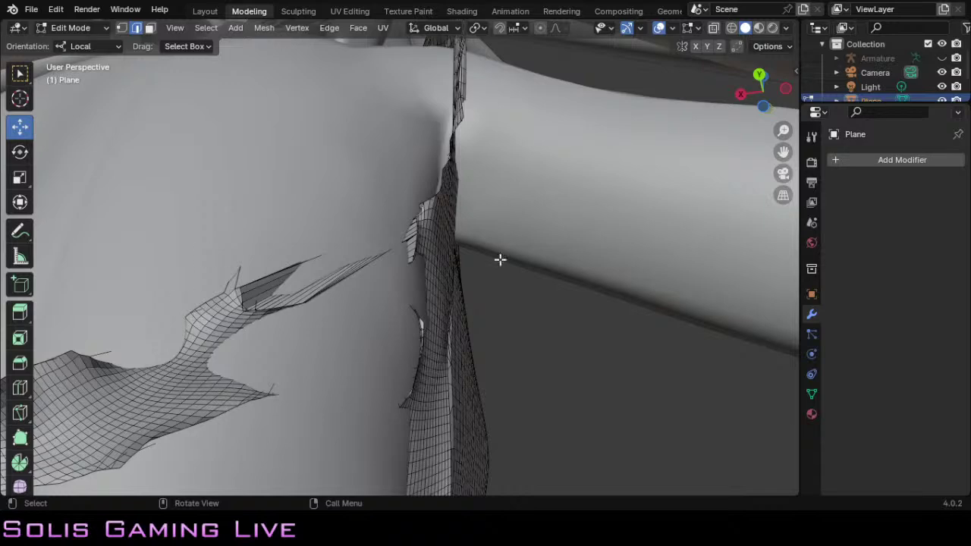
scroll(406, 318, down, 4)
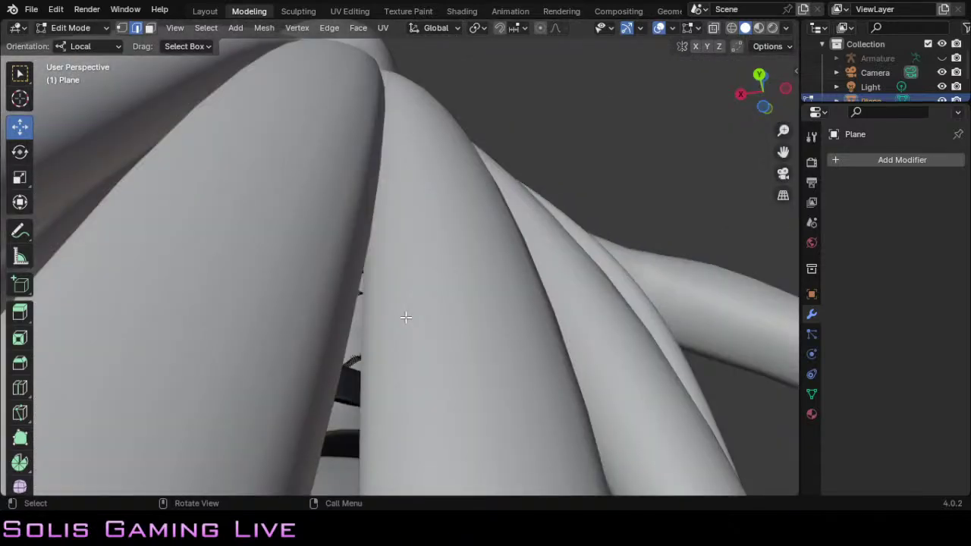
scroll(406, 317, up, 4)
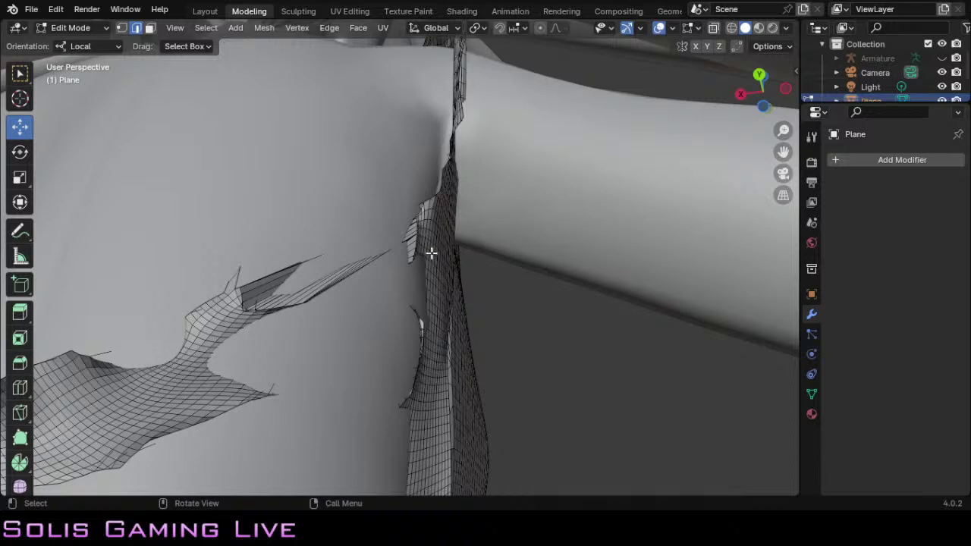
key(ctrl)
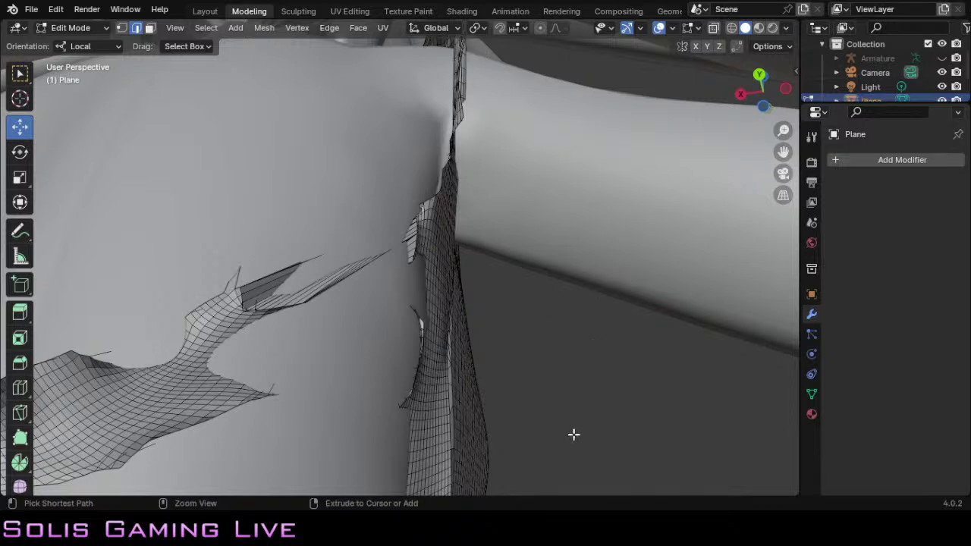
Step: Restore the bridged faces' selection with Undo and try moving the strip along its local X axis toward the arm
key(ctrl+z)
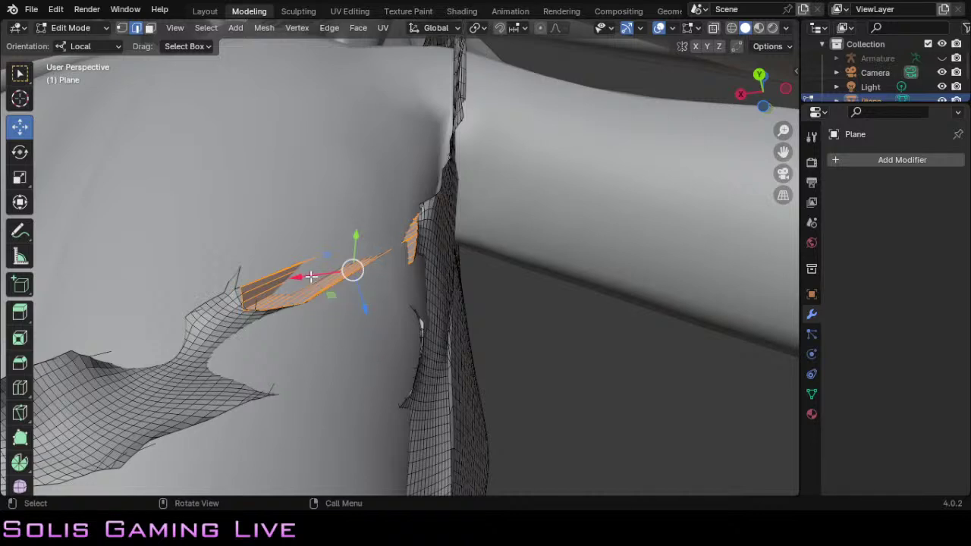
drag(311, 277, 351, 288)
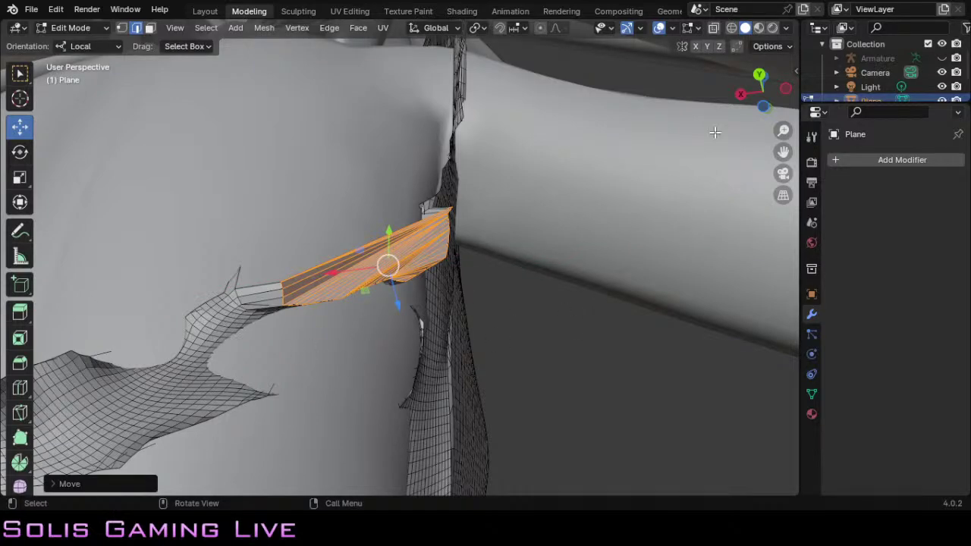
drag(762, 89, 689, 173)
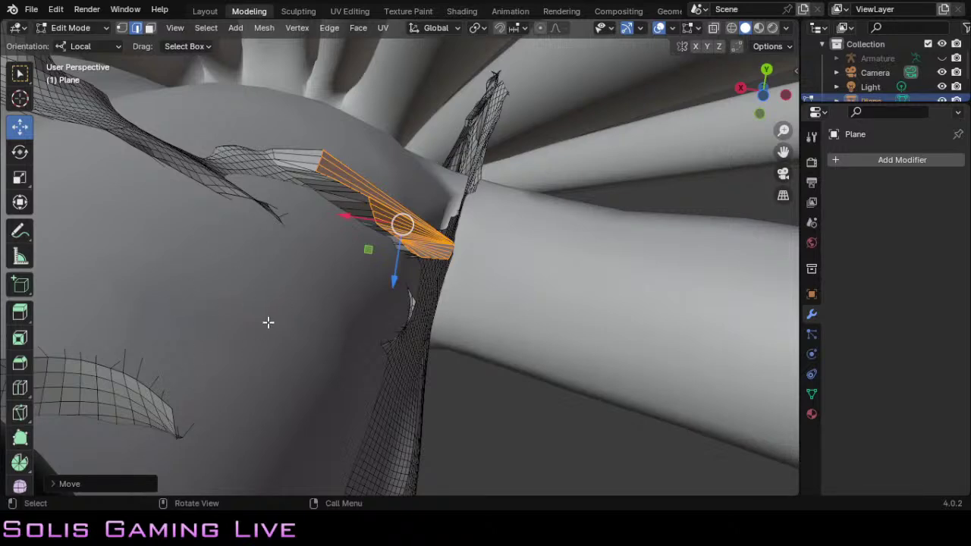
drag(776, 98, 673, 40)
Step: Turn X-ray back on and examine the bridged strip and surrounding mesh from several angles and distances
click(713, 28)
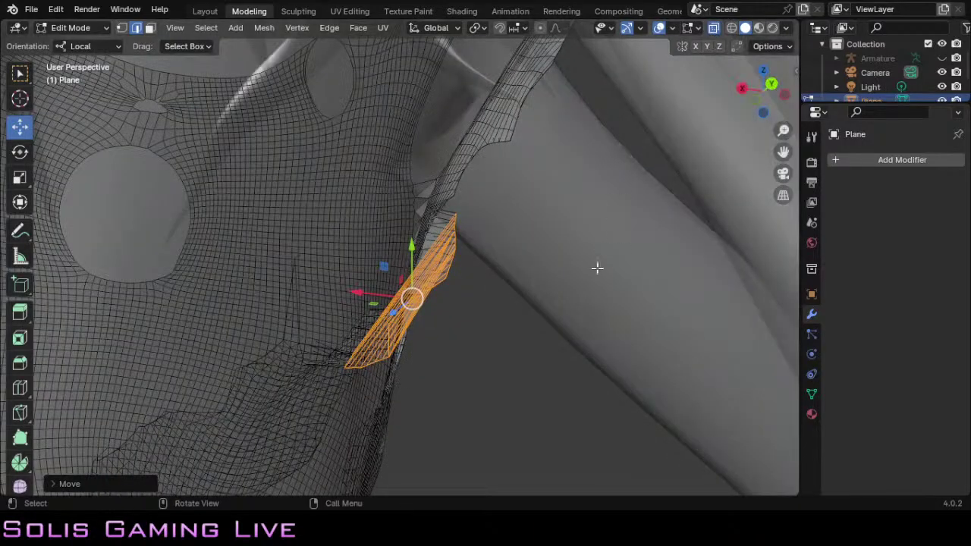
mouse_move(742, 91)
mouse_down()
mouse_move(713, 135)
mouse_move(748, 106)
mouse_move(692, 157)
mouse_move(753, 103)
mouse_up()
scroll(753, 102, down, 10)
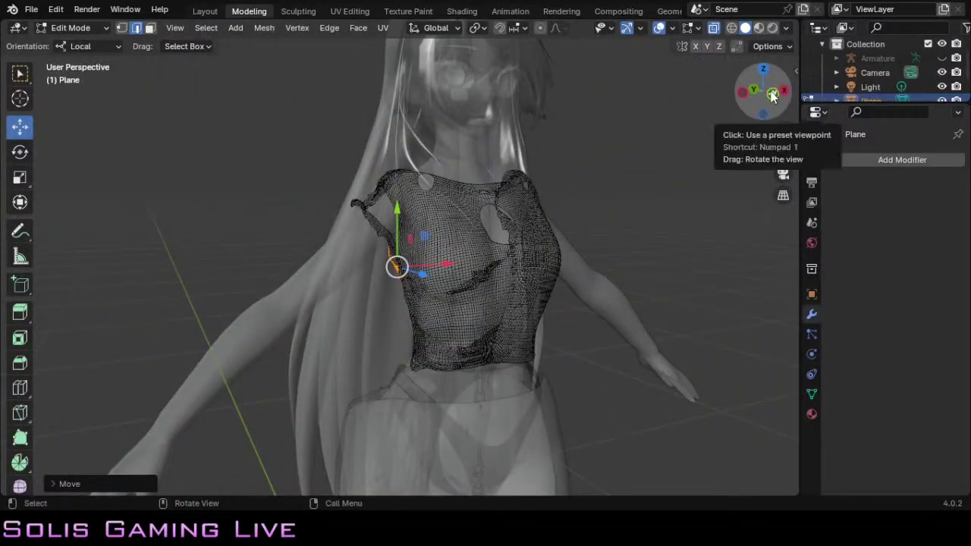
drag(776, 89, 289, 455)
drag(713, 114, 766, 88)
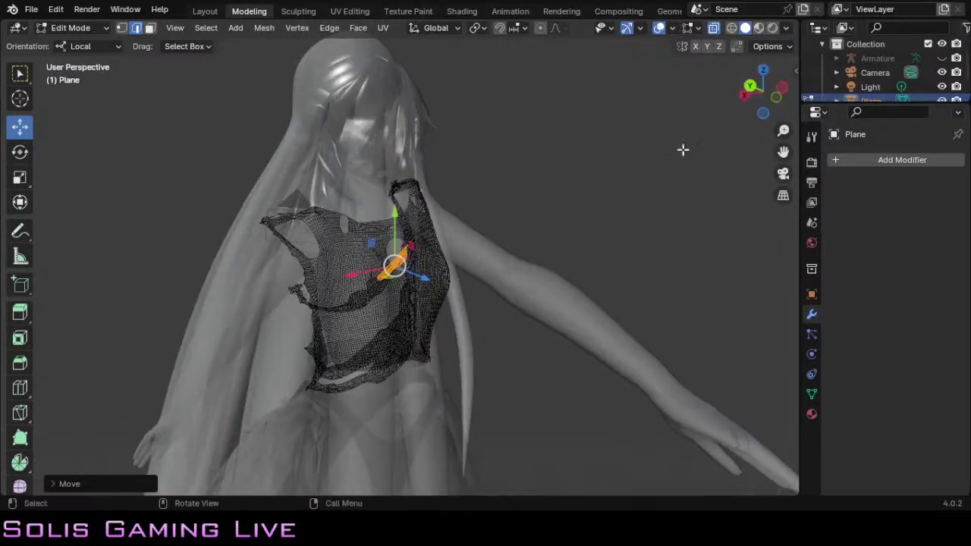
scroll(401, 327, up, 10)
scroll(403, 327, down, 1)
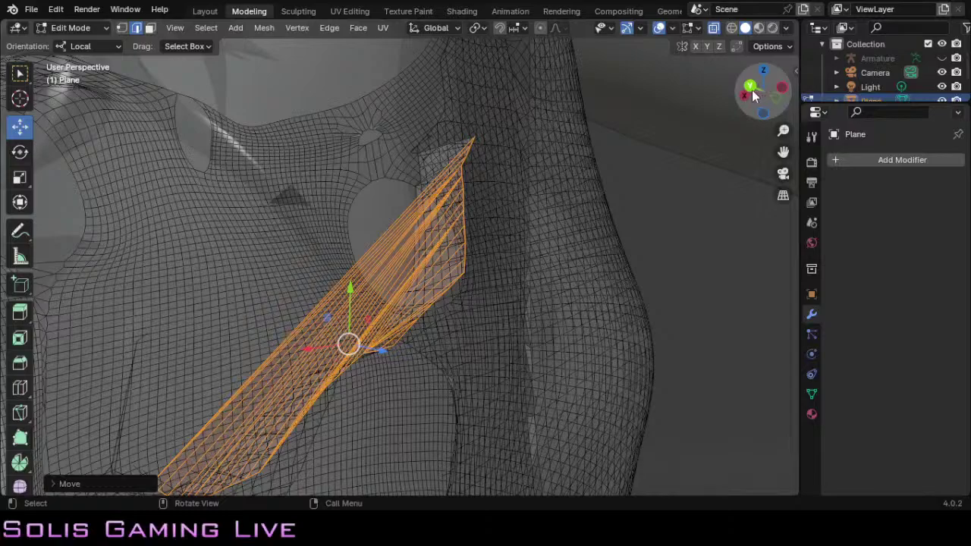
drag(750, 85, 797, 86)
scroll(680, 180, down, 4)
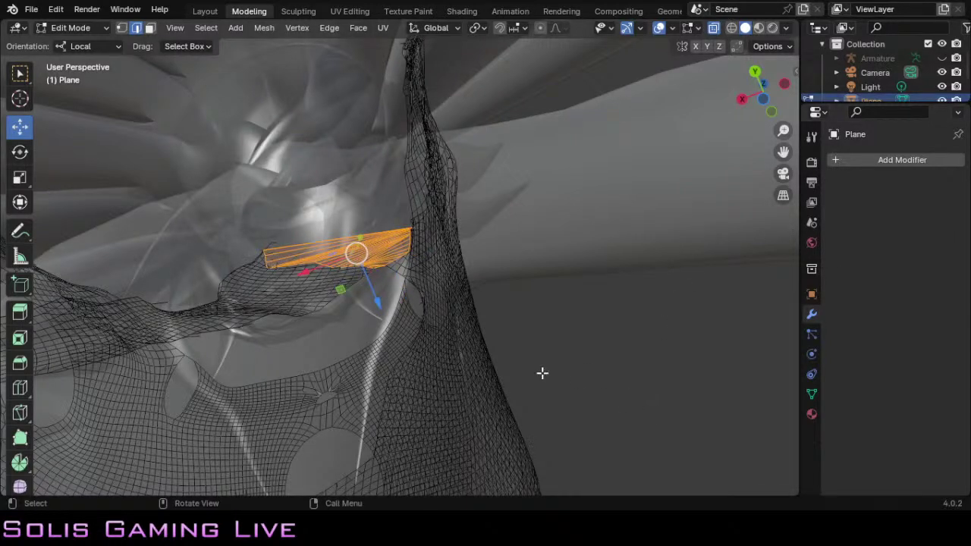
Step: Step back through the edit history past the bridging operation and restore the bridged faces with Redo
click(587, 360)
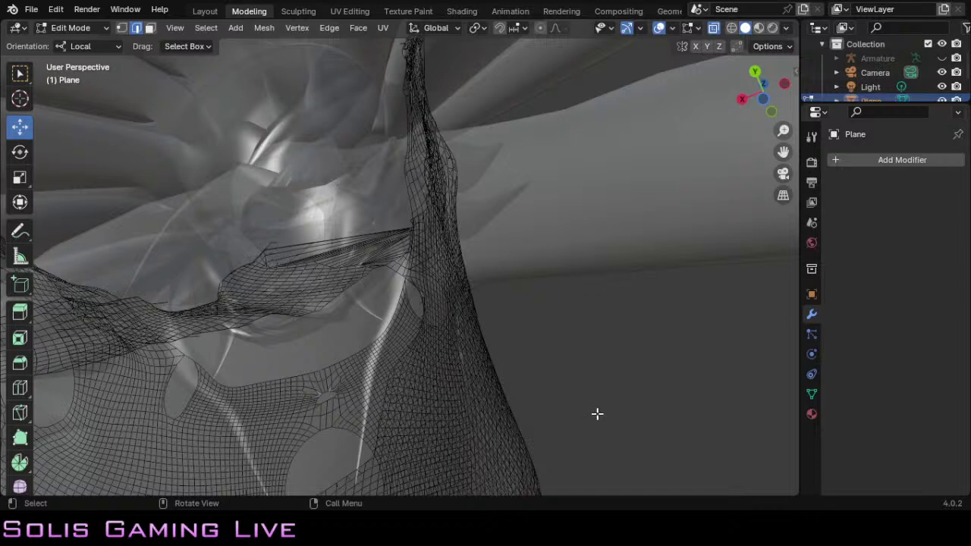
key(ctrl+z)
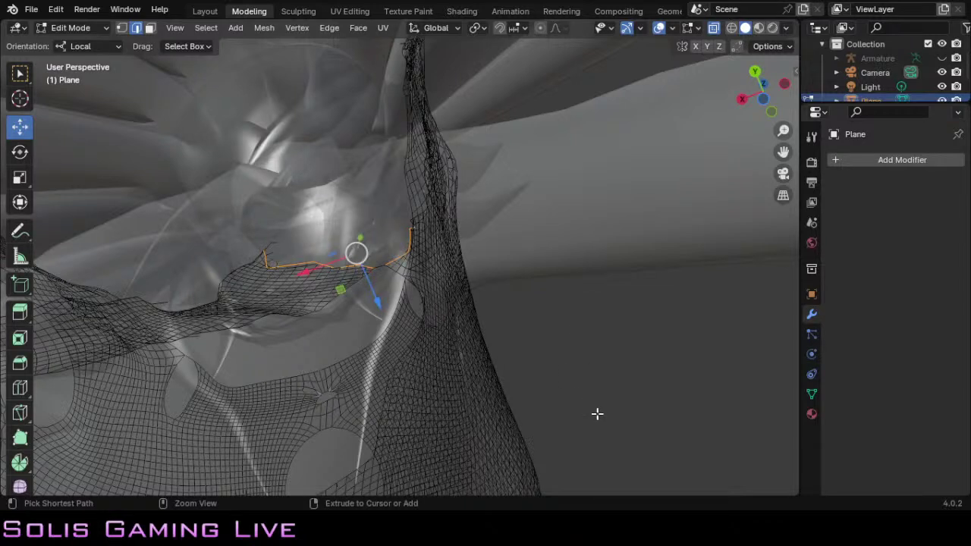
key(ctrl+z)
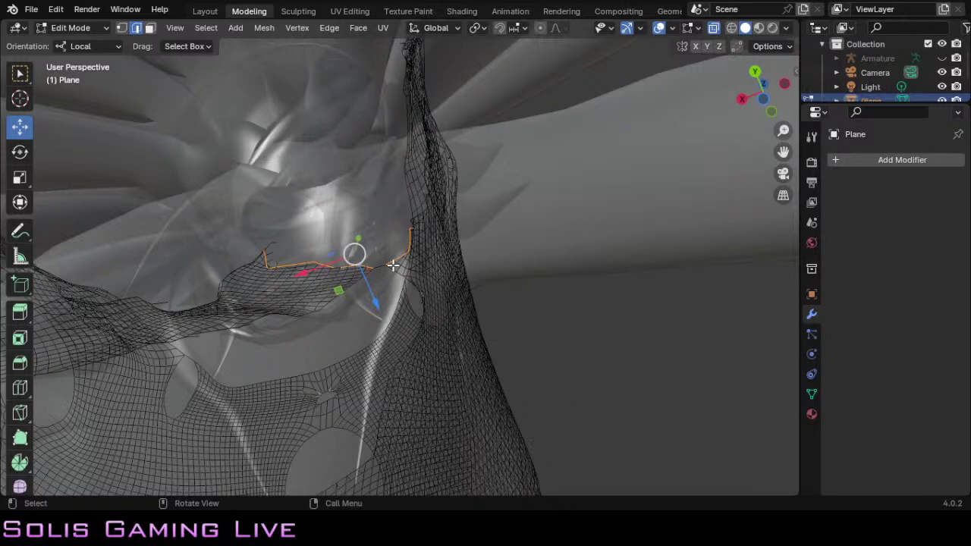
click(57, 11)
click(88, 39)
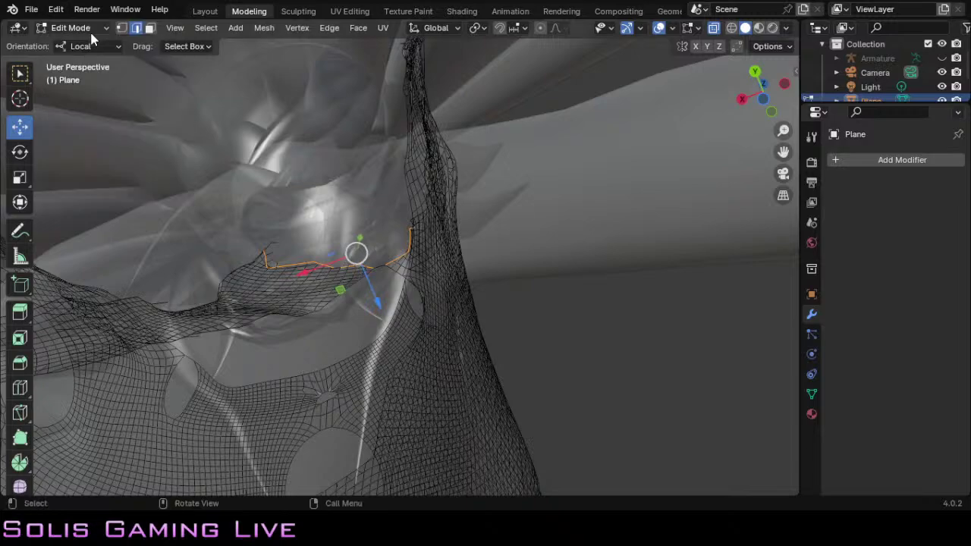
click(57, 9)
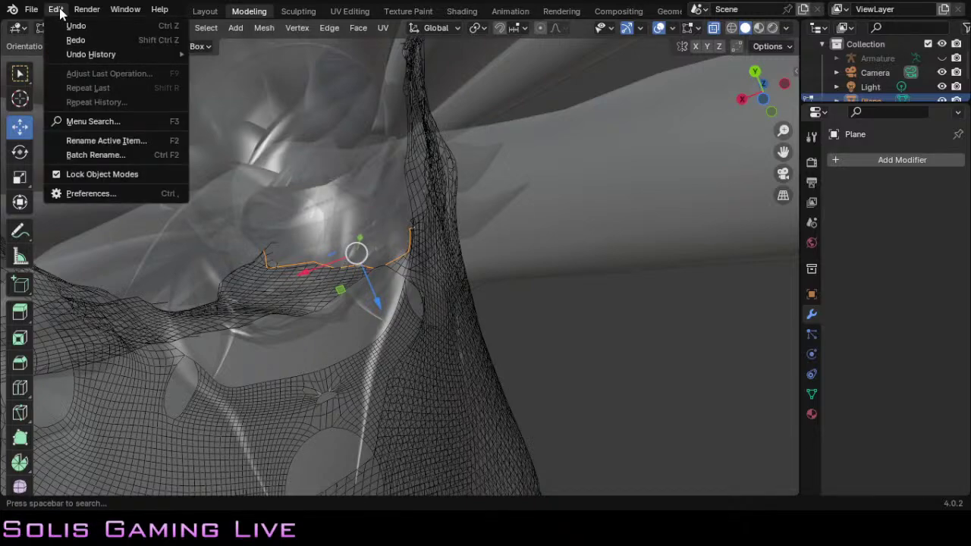
click(97, 41)
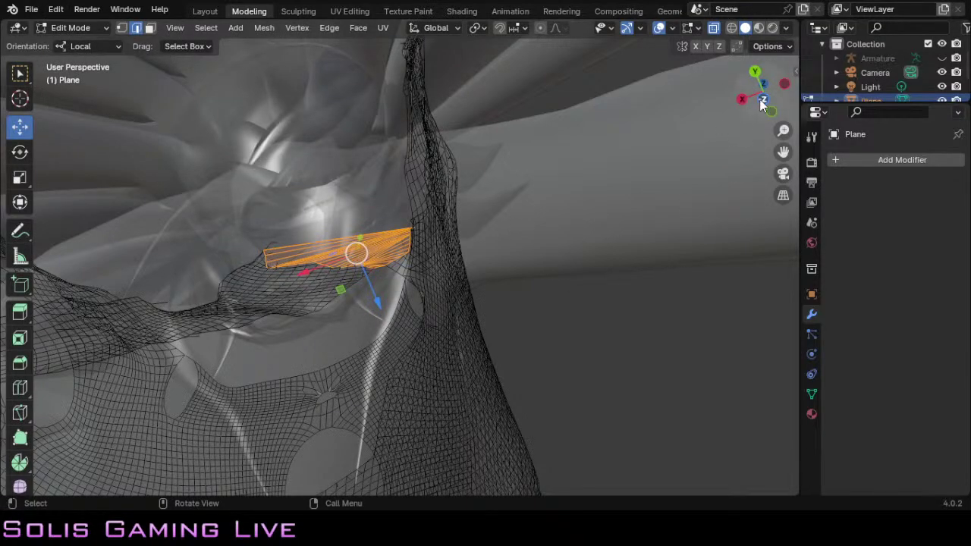
Step: Switch to face selection and box-select the faces of the hanging strip together with the adjoining bridged faces and spike
drag(763, 105, 659, 121)
middle_drag(486, 304, 542, 229)
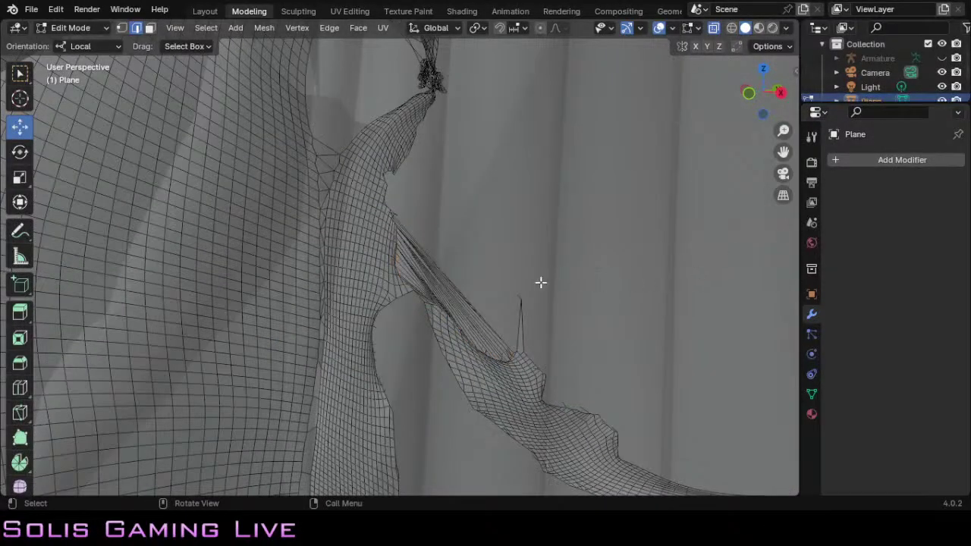
click(150, 27)
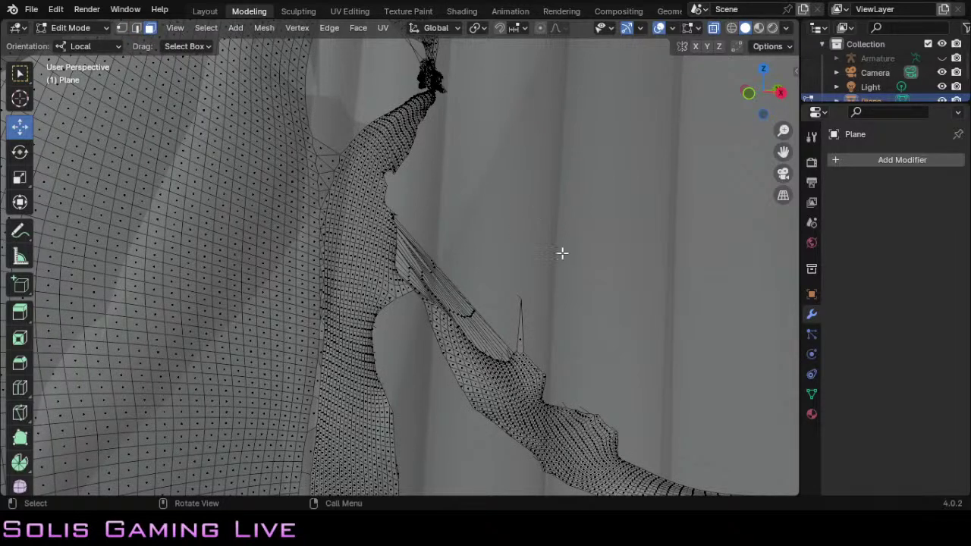
scroll(588, 261, down, 1)
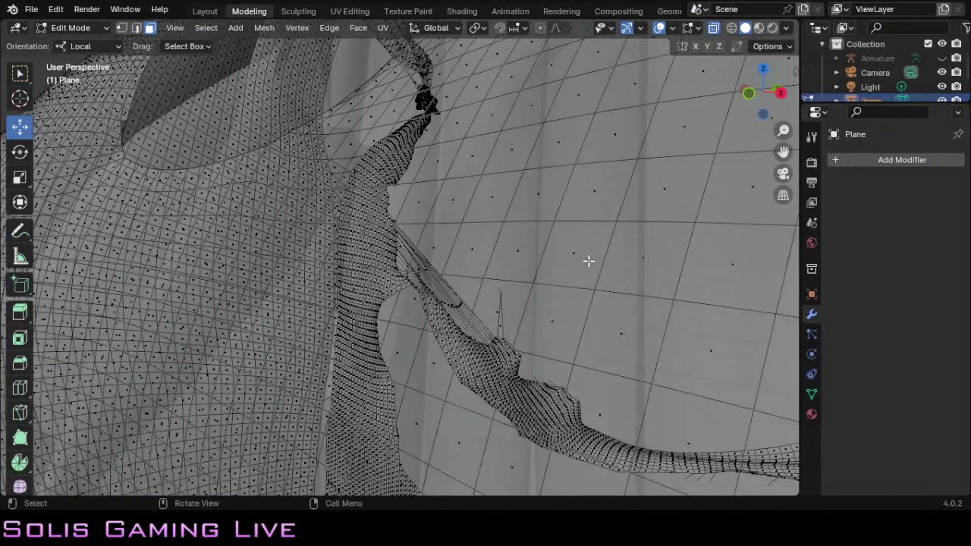
scroll(588, 260, up, 2)
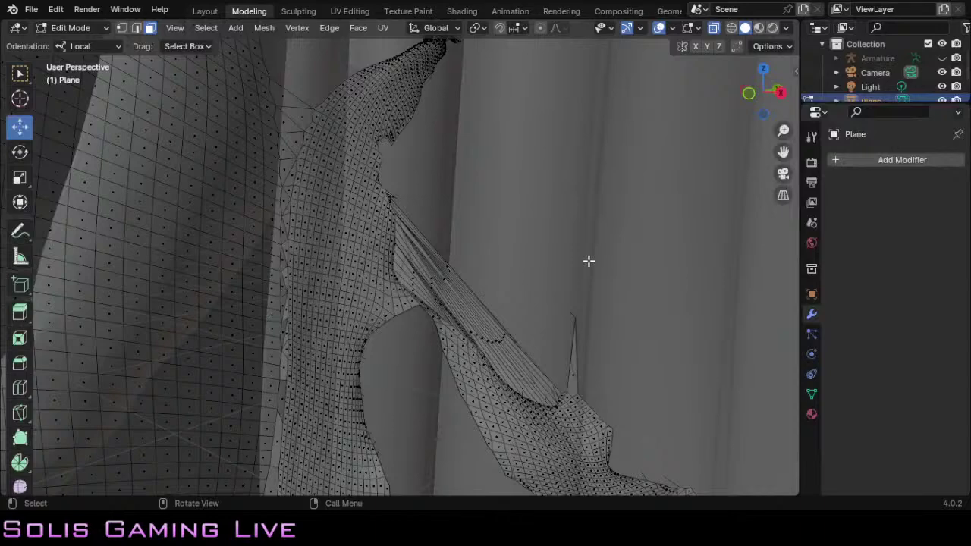
drag(783, 152, 686, 3)
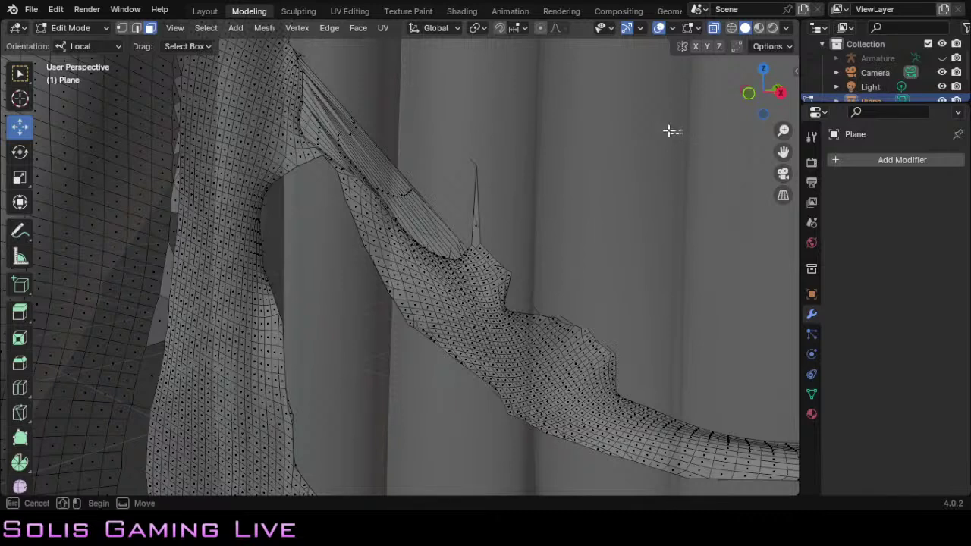
drag(681, 134, 490, 159)
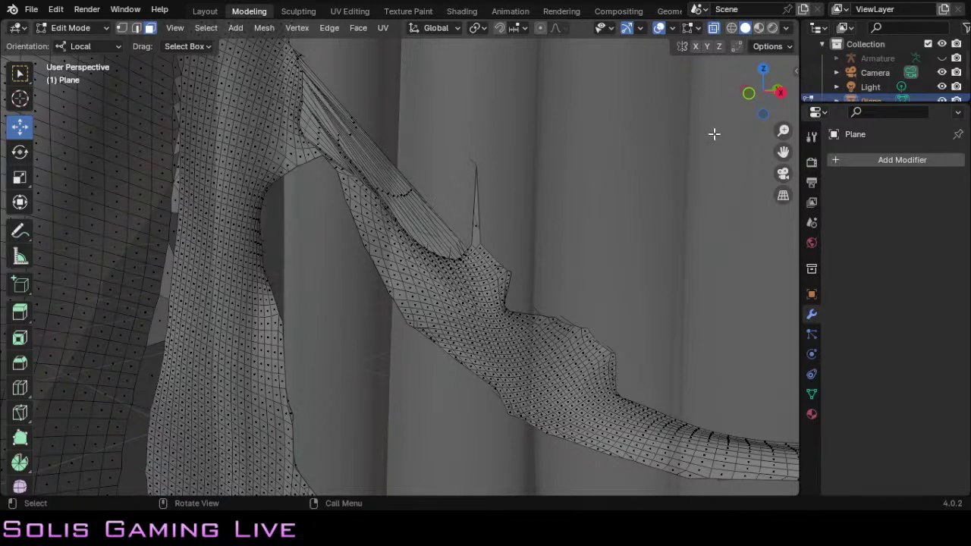
drag(714, 134, 429, 193)
drag(736, 133, 342, 497)
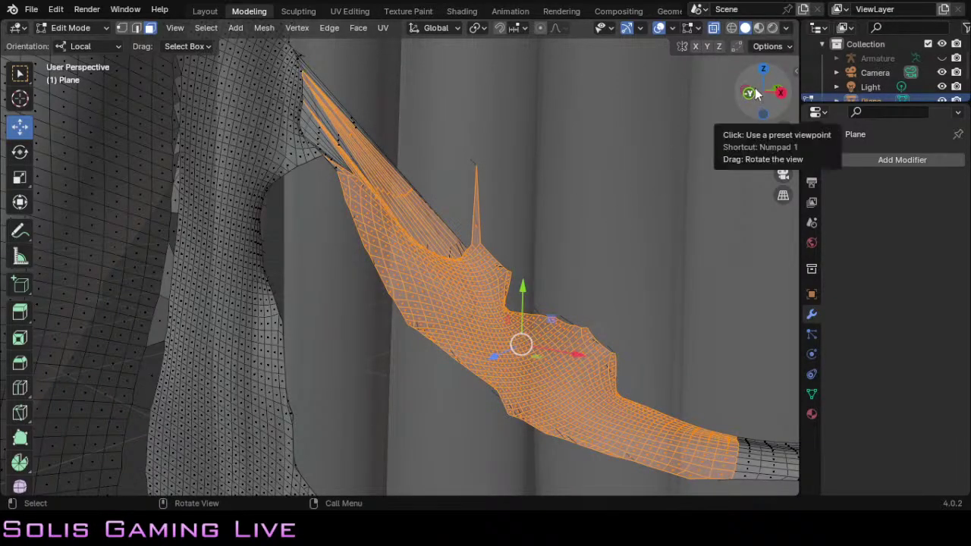
Step: Turn X-ray off and try shifting the selected strip along its local Z axis toward the body, then undo it
mouse_move(756, 92)
mouse_down()
mouse_move(804, 110)
mouse_move(749, 94)
mouse_up()
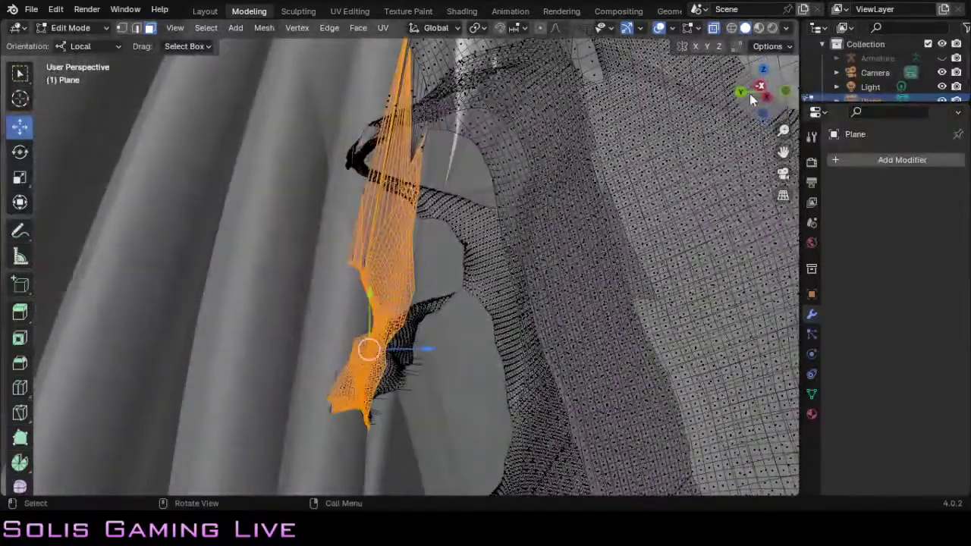
click(714, 29)
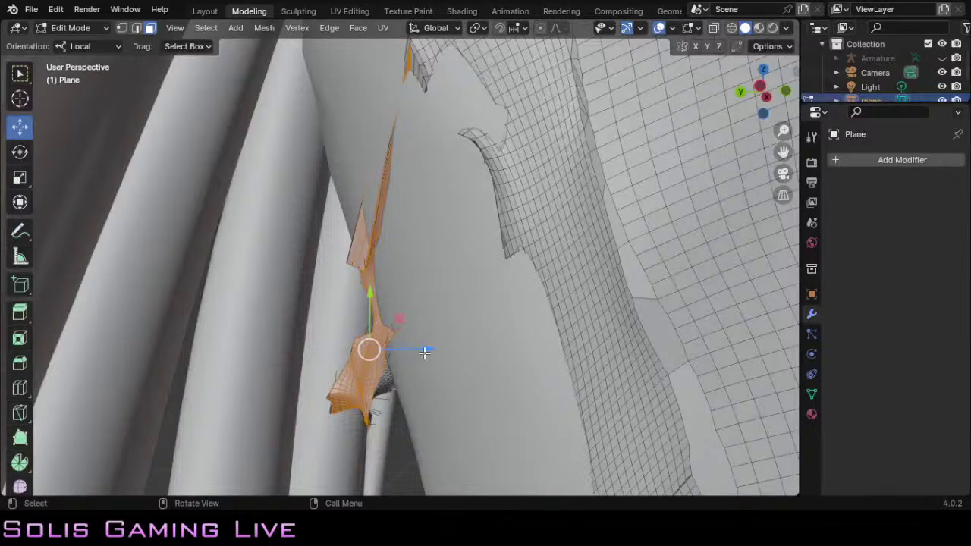
drag(424, 351, 441, 326)
key(ctrl)
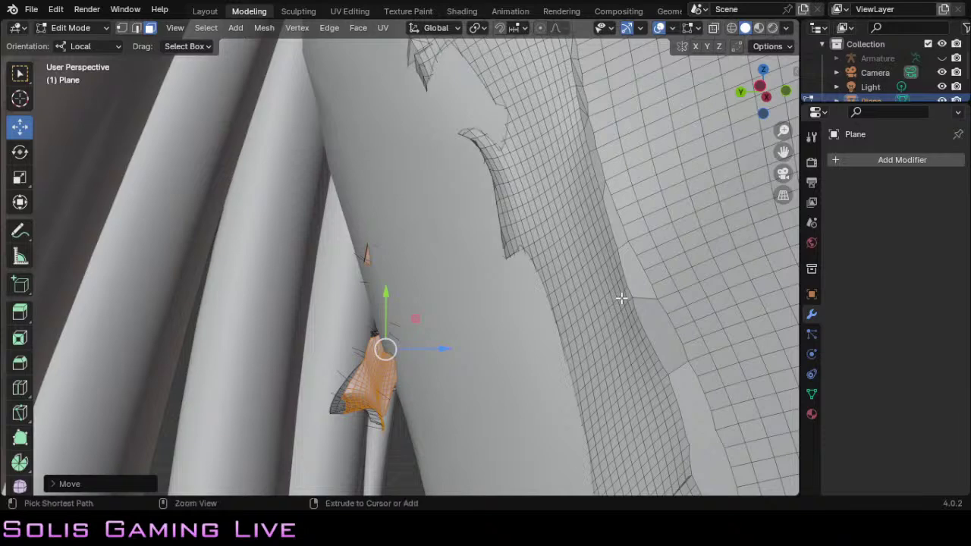
key(ctrl+l)
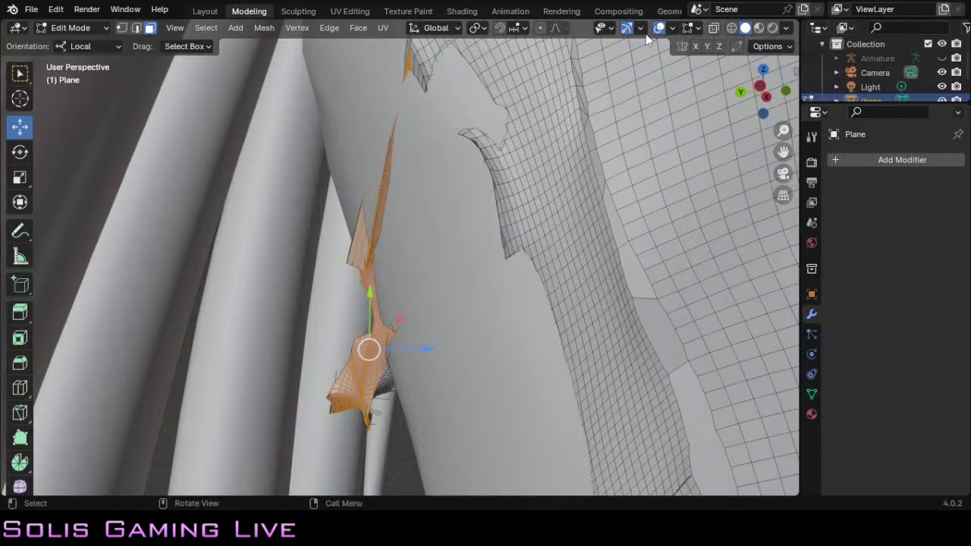
Step: Turn X-ray back on, try sliding the selected strip back and forth along its local Z axis, and undo the move
click(714, 28)
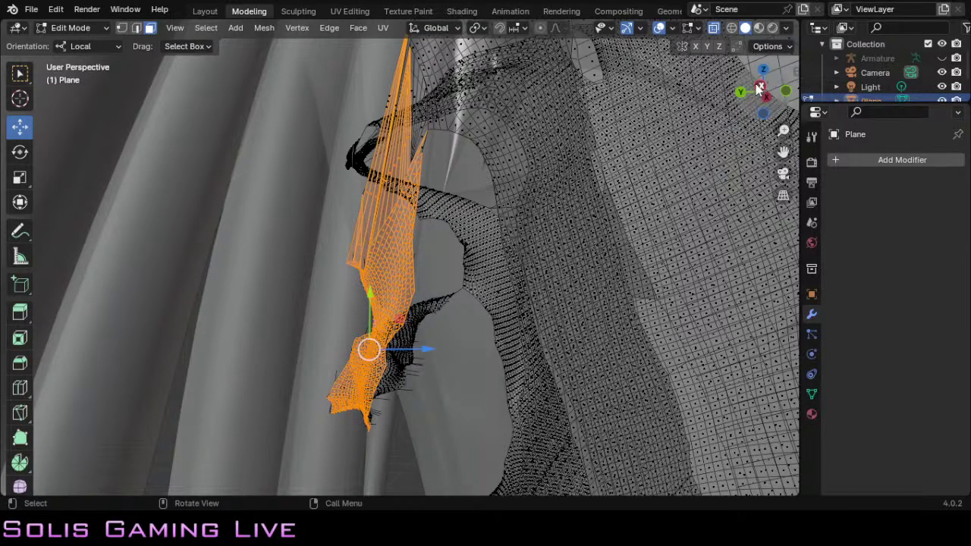
drag(762, 89, 764, 115)
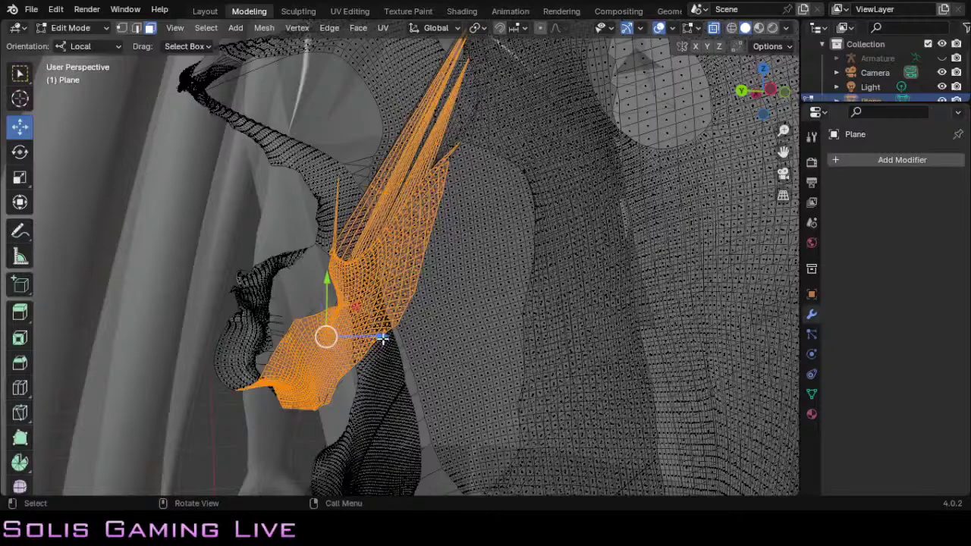
drag(383, 340, 249, 371)
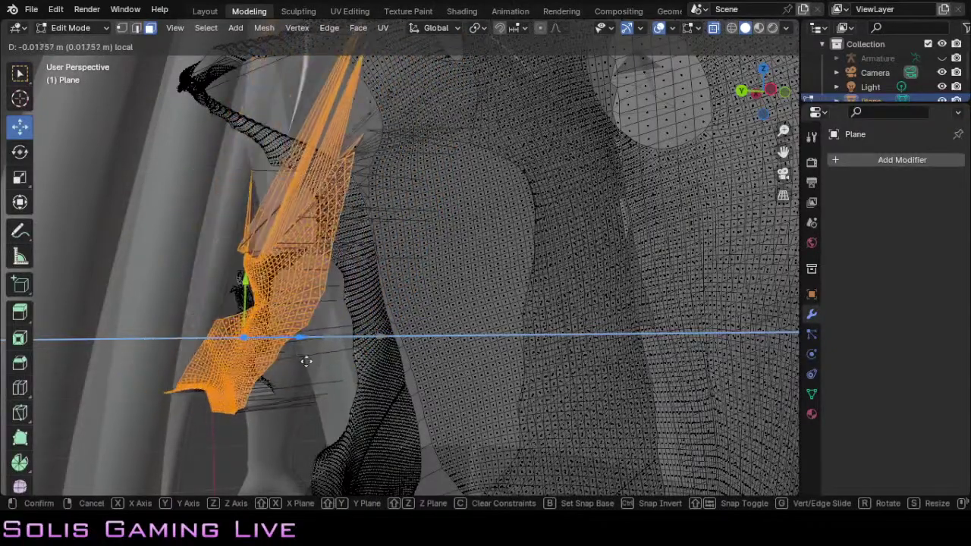
drag(305, 361, 422, 439)
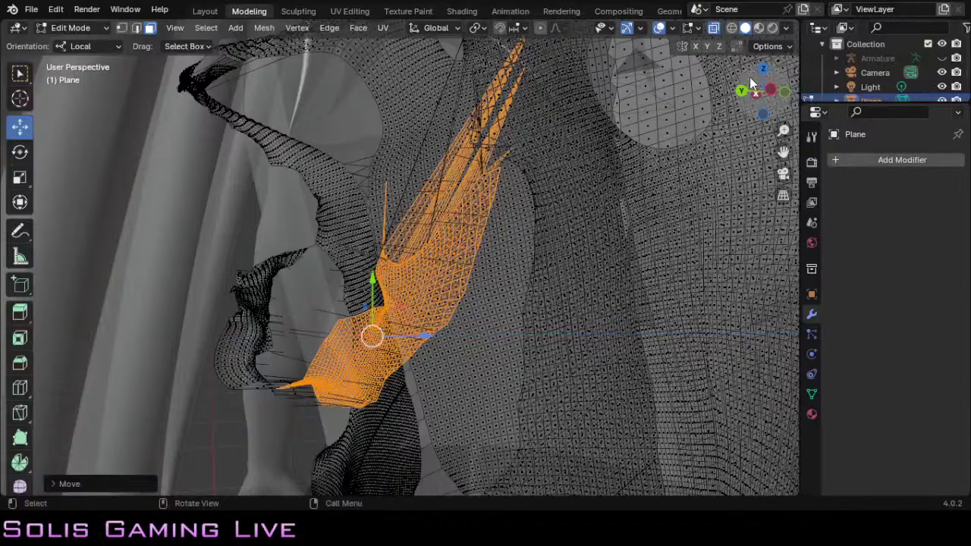
key(ctrl+z)
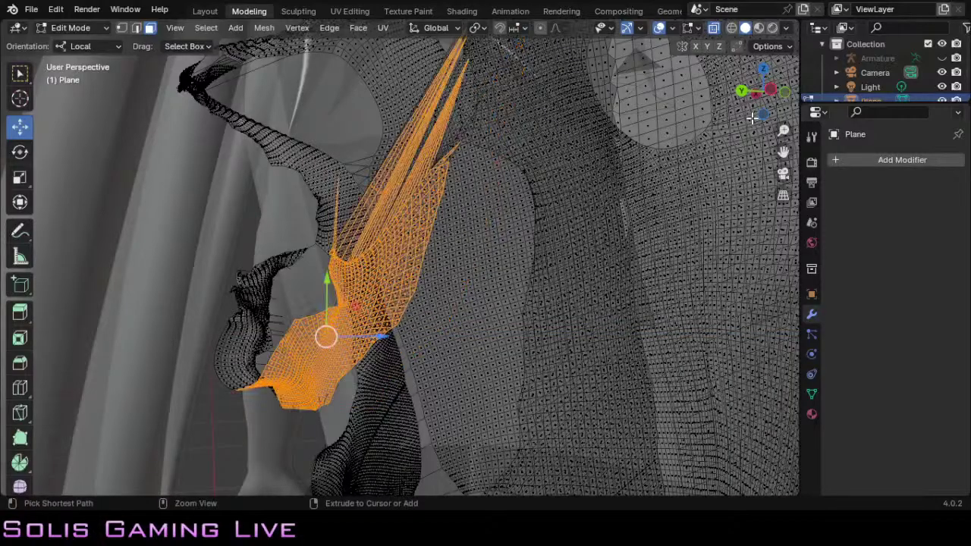
Step: Clear the face selection and examine the bridged strip and the torn openings around it from several angles and distances
drag(765, 97, 705, 106)
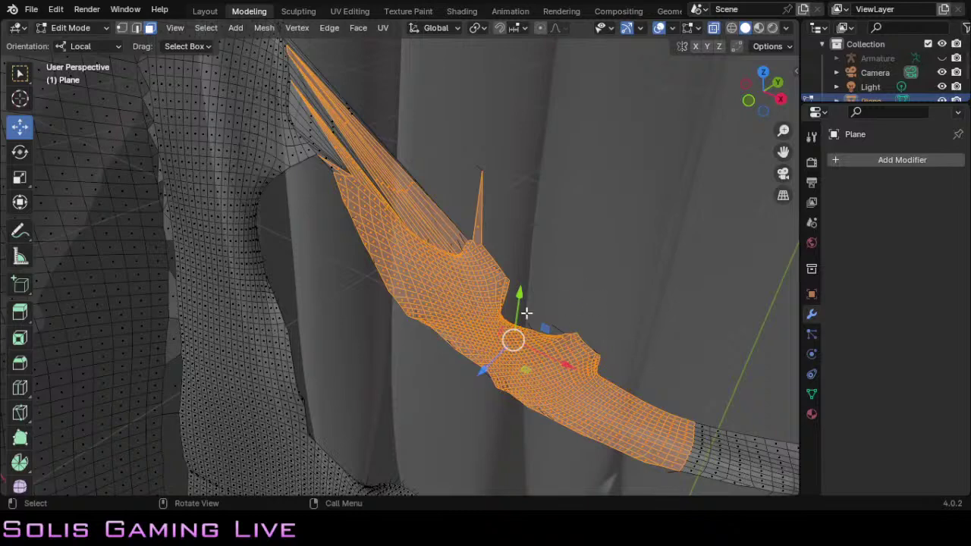
click(667, 188)
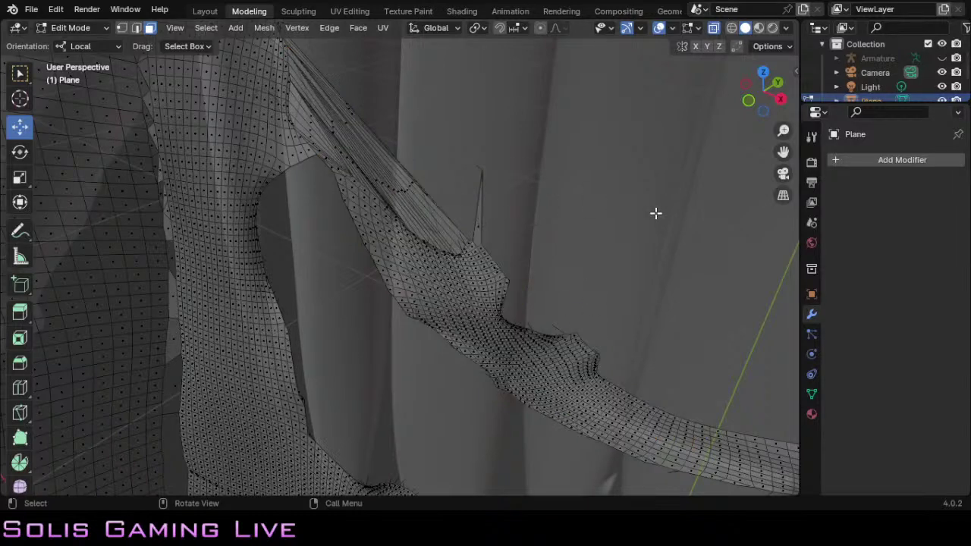
scroll(635, 247, up, 5)
scroll(635, 247, down, 2)
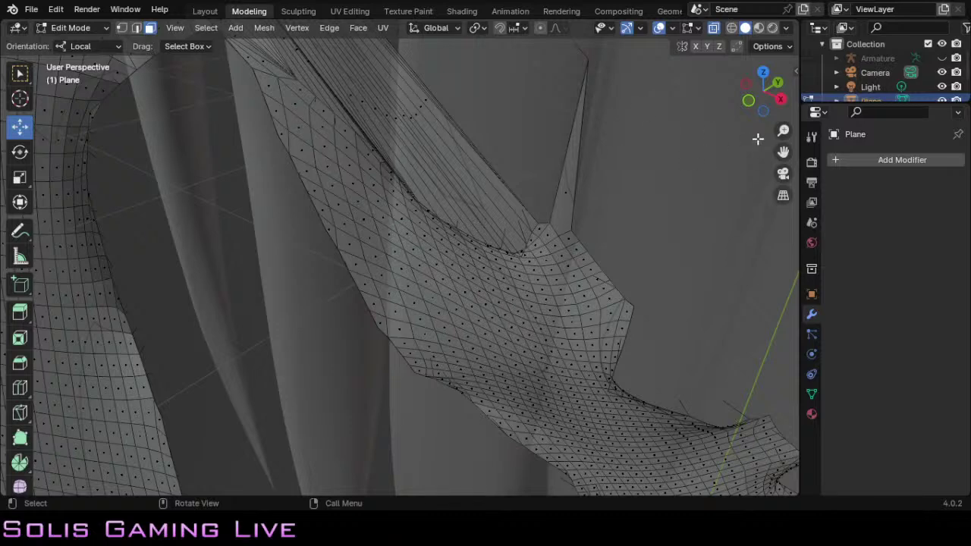
click(730, 406)
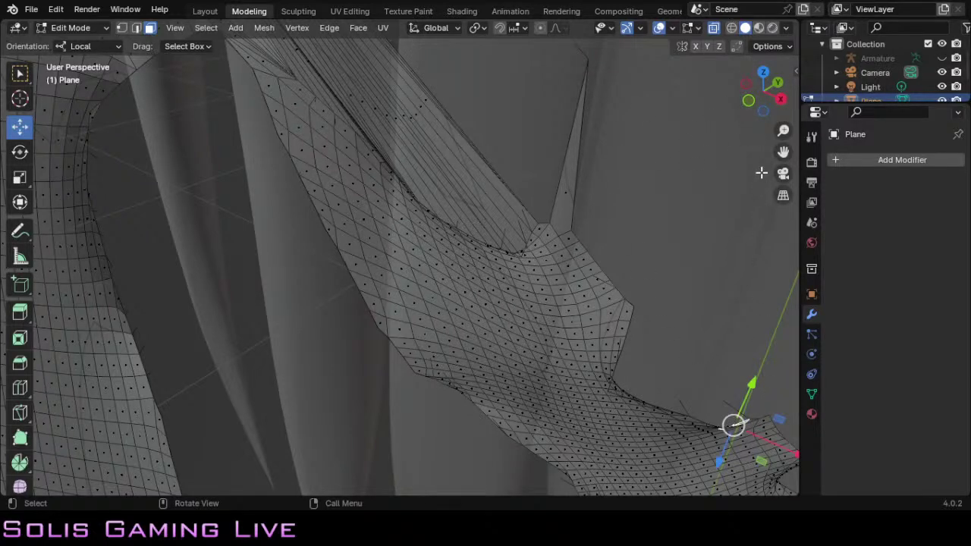
drag(763, 91, 801, 92)
click(651, 388)
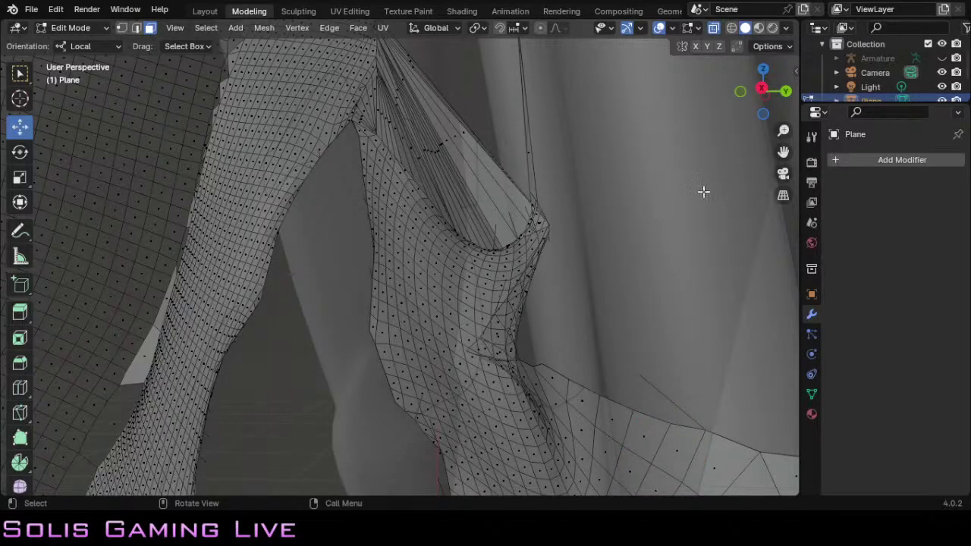
scroll(743, 101, down, 4)
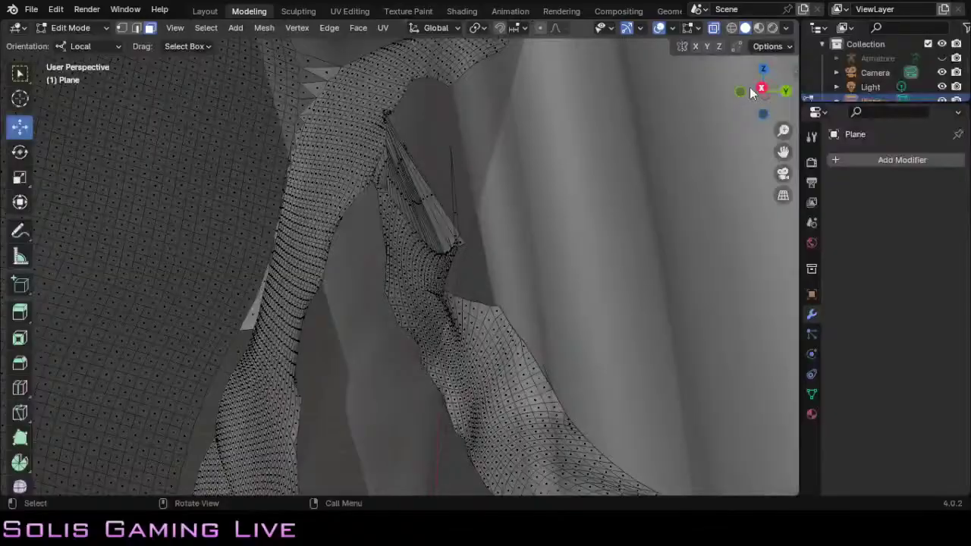
drag(751, 91, 511, 190)
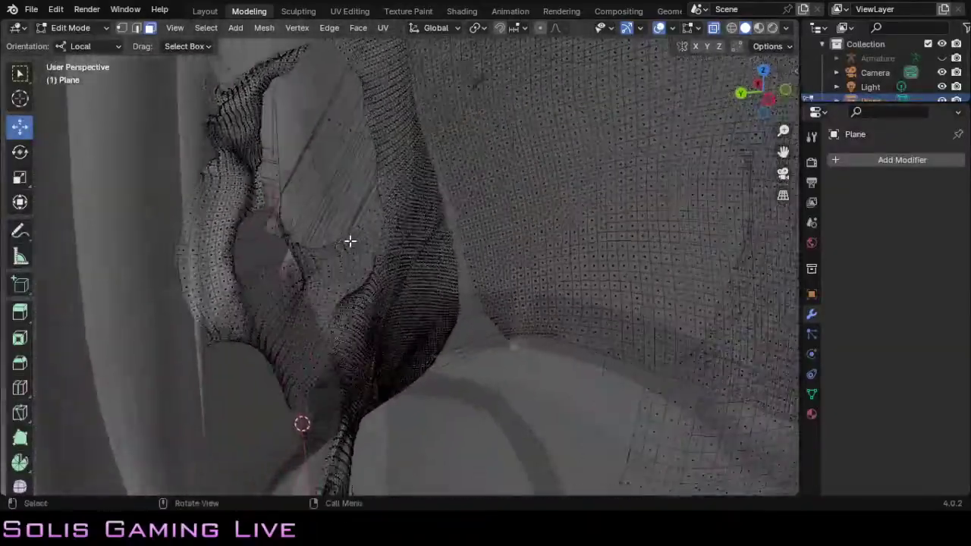
scroll(350, 241, up, 2)
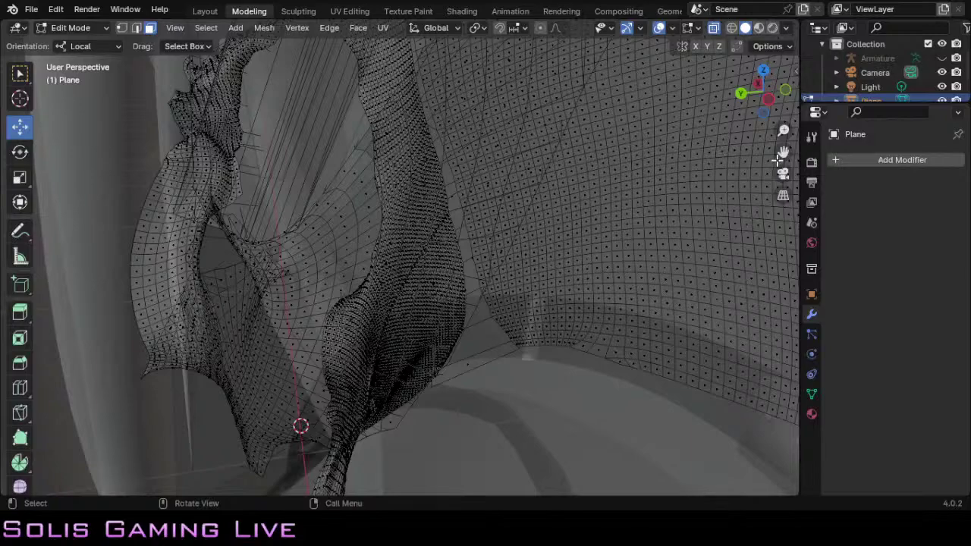
drag(783, 154, 914, 230)
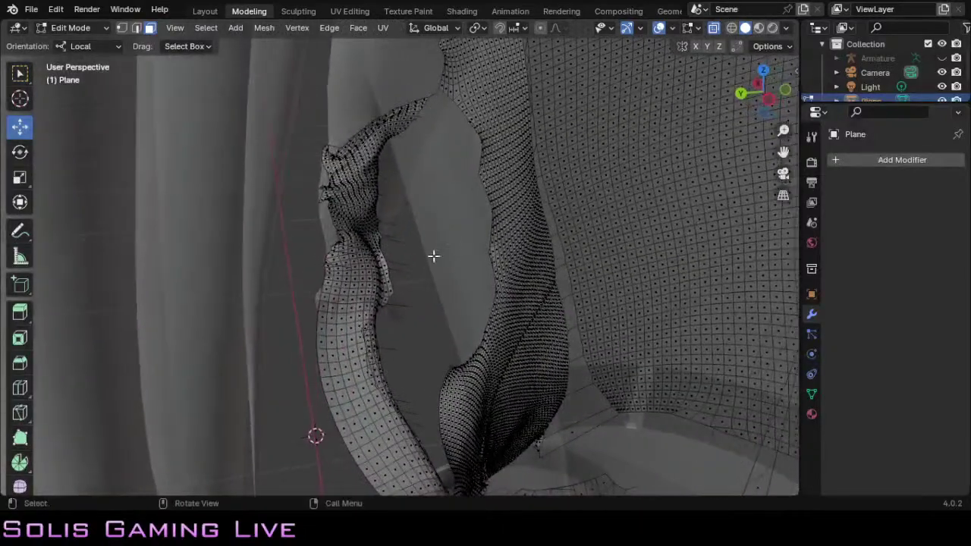
scroll(433, 256, up, 3)
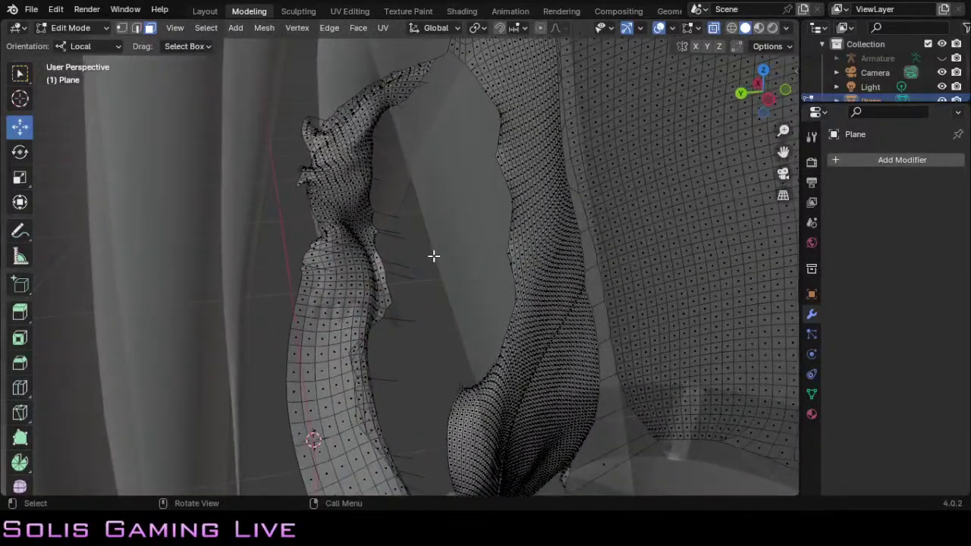
scroll(414, 342, down, 4)
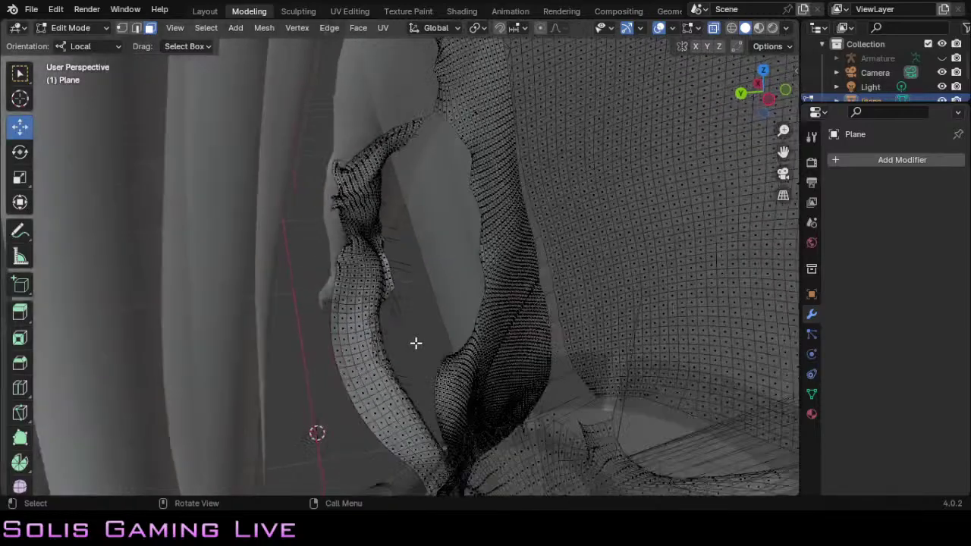
scroll(415, 343, down, 2)
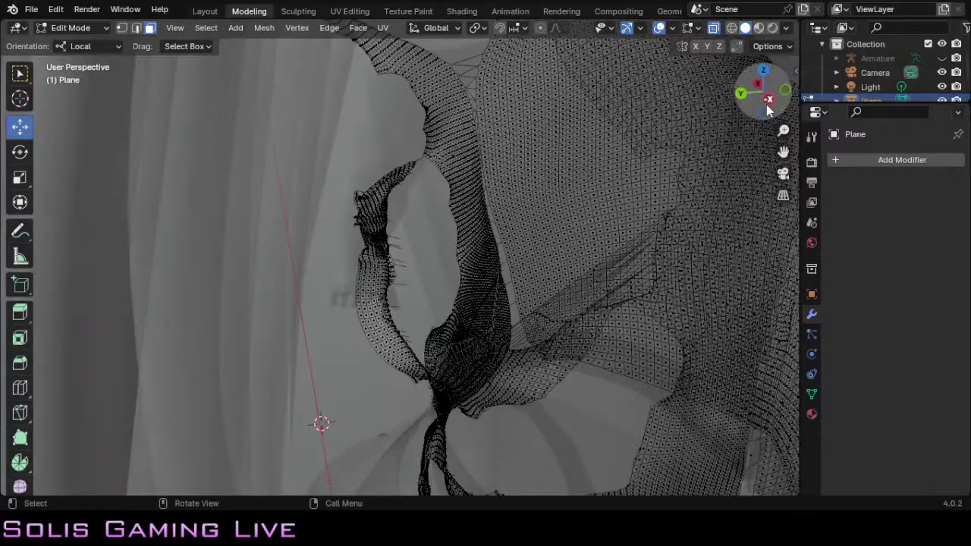
Step: Delete the thin spike face sticking up from the strip's upper border with the Only Edges & Faces option
drag(763, 97, 448, 156)
drag(763, 116, 754, 47)
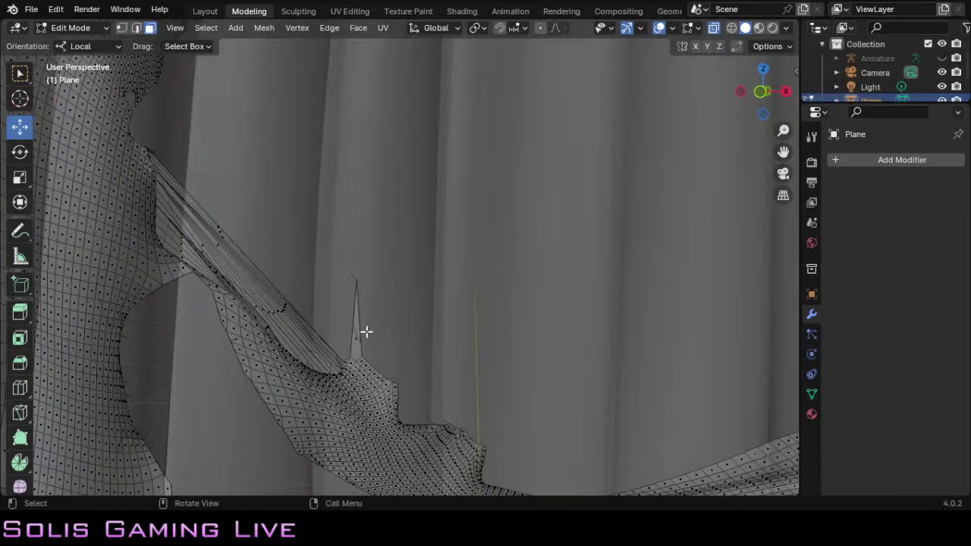
click(358, 322)
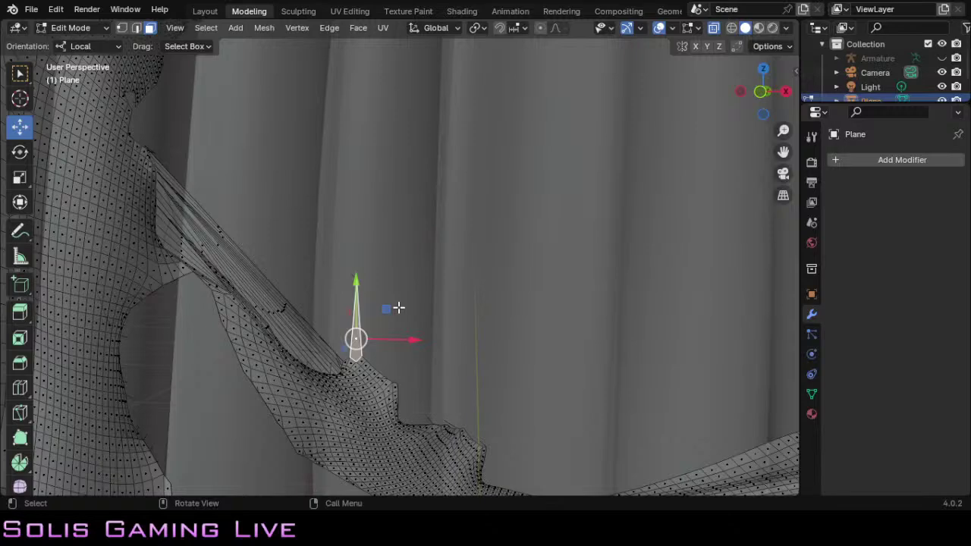
key(x)
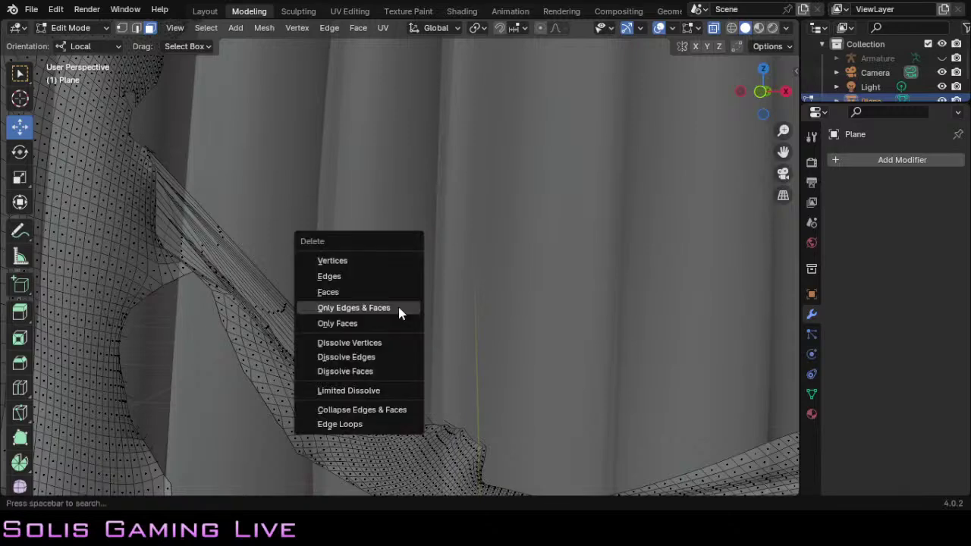
click(399, 309)
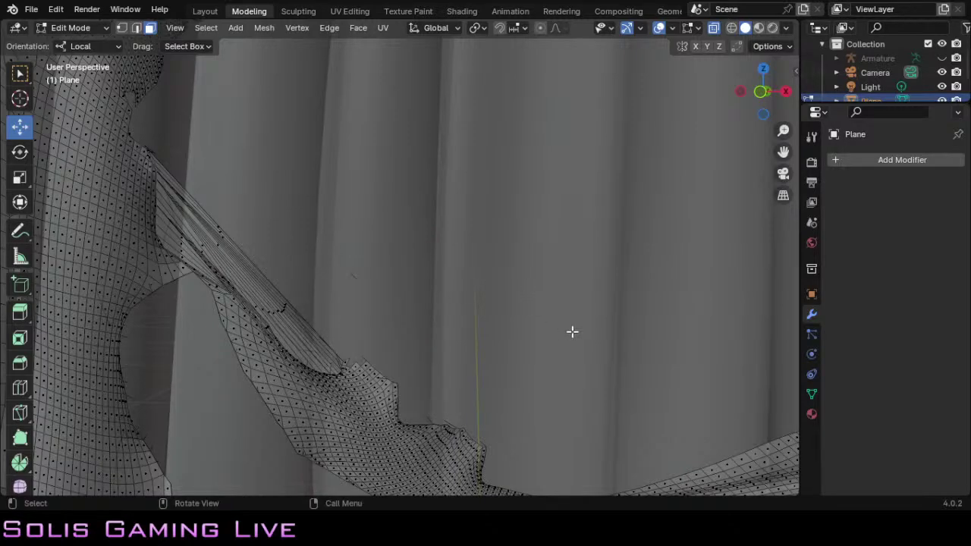
Step: Switch to edge selection and delete the stray edge at the former spike's base with the Only Edges & Faces option
click(363, 361)
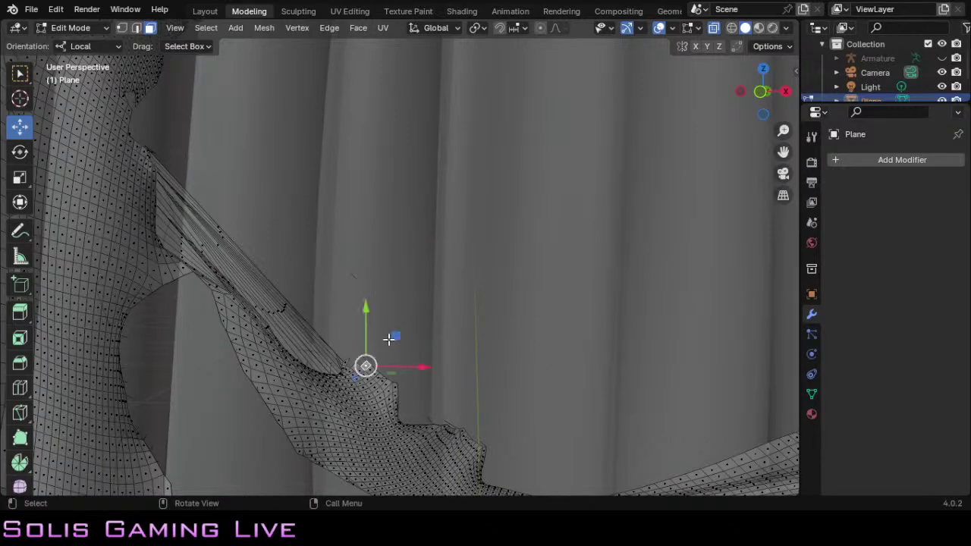
scroll(447, 425, up, 4)
scroll(447, 424, down, 1)
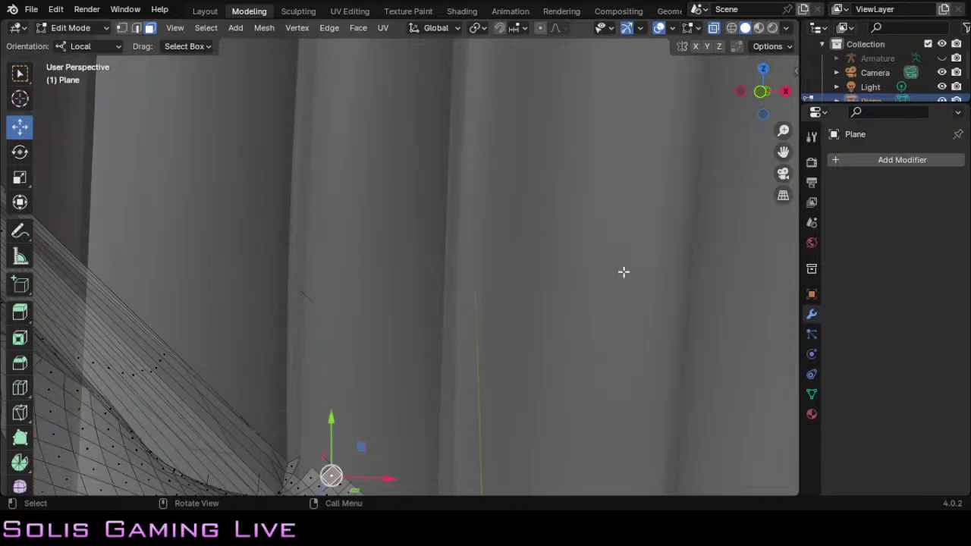
drag(784, 152, 752, 41)
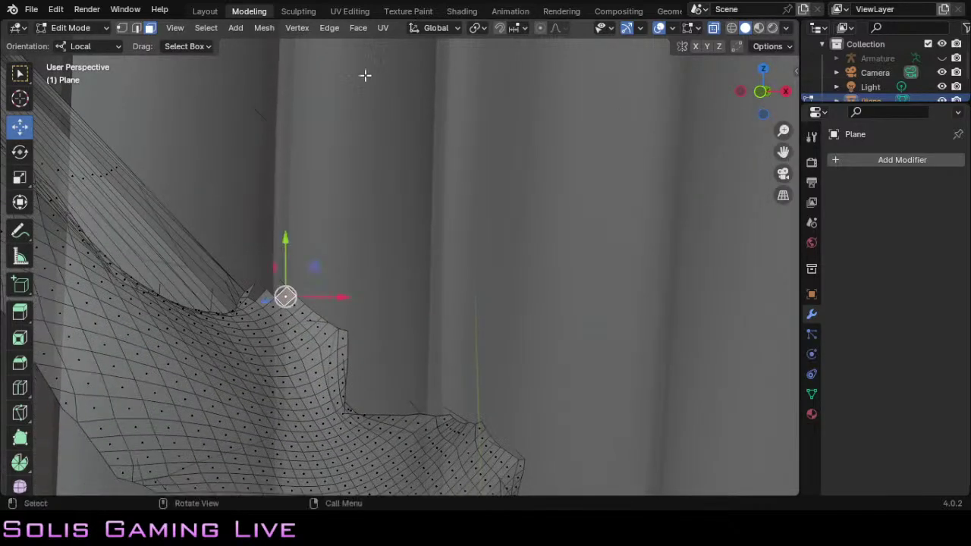
click(137, 28)
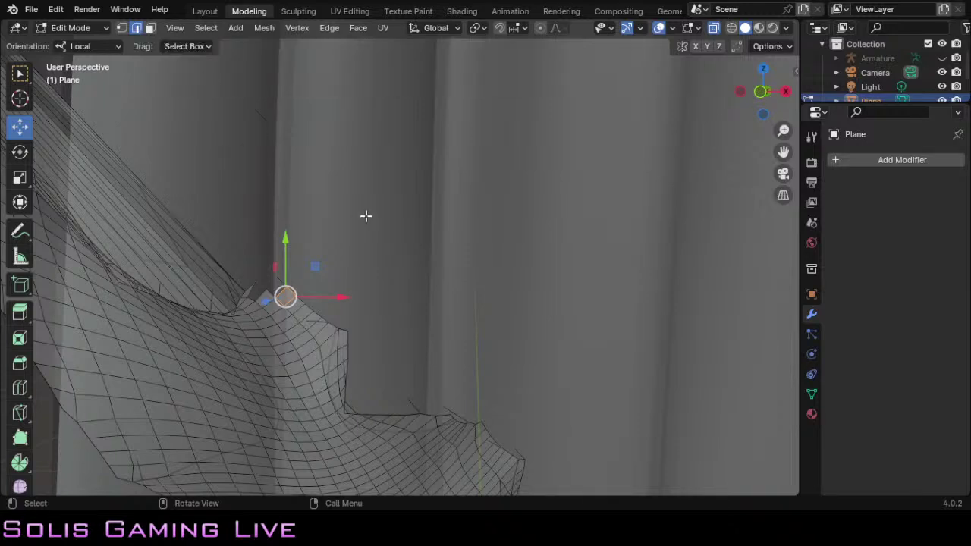
click(337, 233)
click(281, 283)
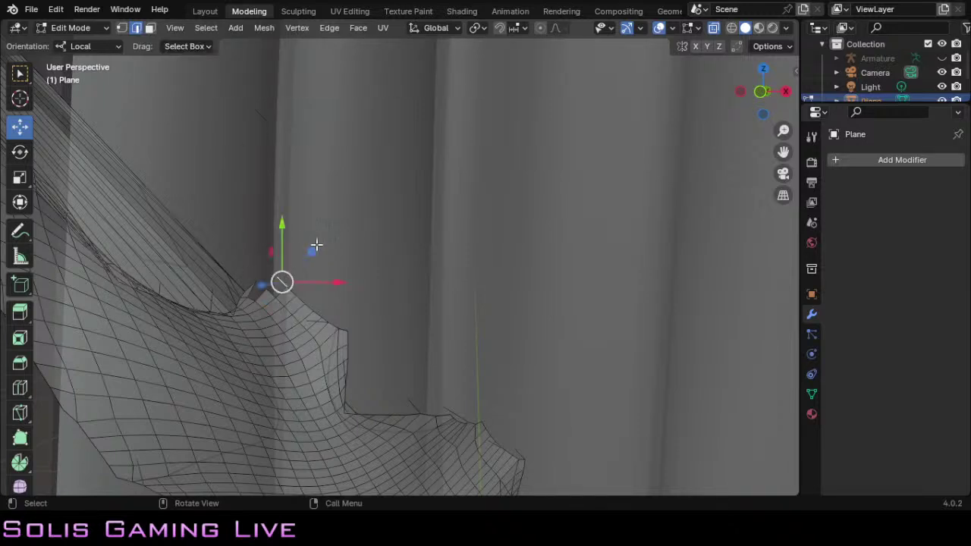
key(x)
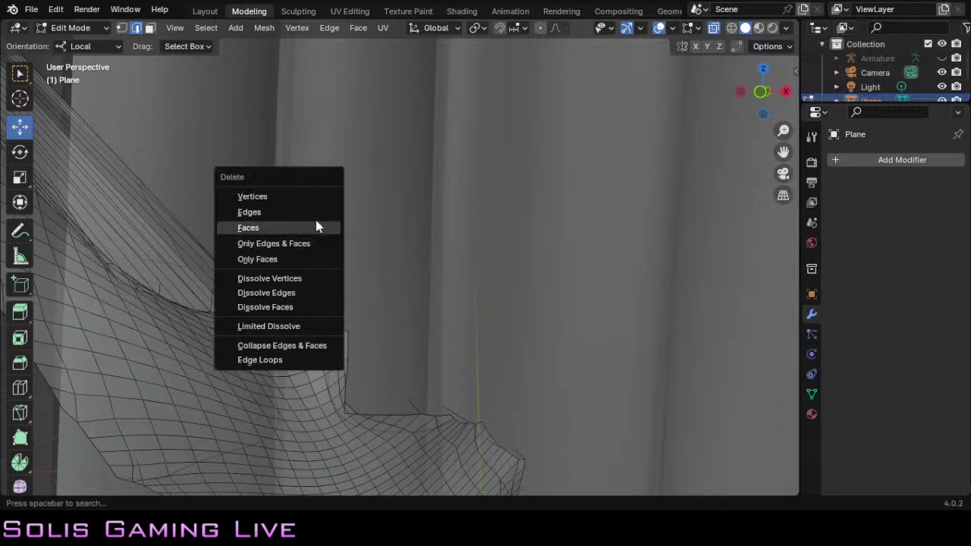
click(309, 244)
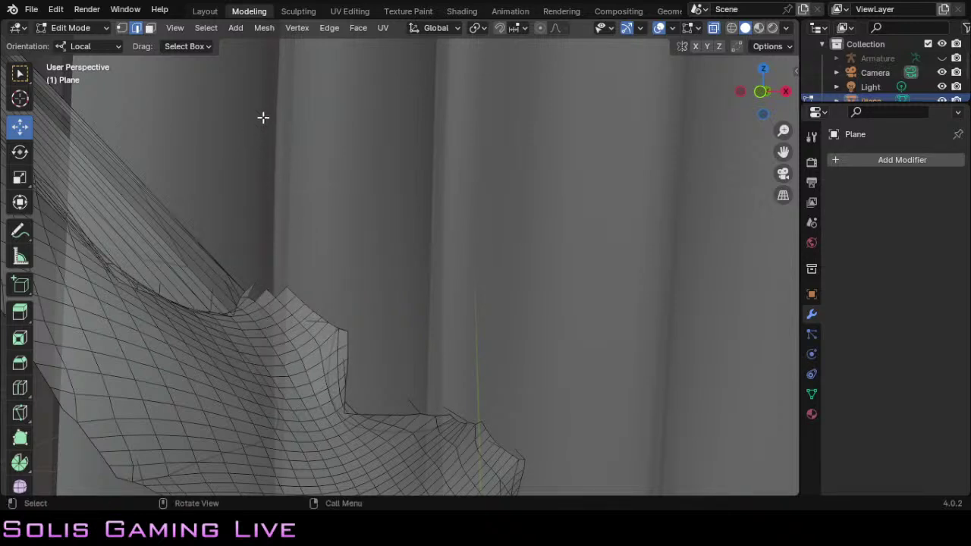
Step: Delete three more stray edges along the strip's upper border, one at a time, with the Only Edges & Faces option
click(260, 114)
key(x)
click(265, 121)
click(414, 403)
key(x)
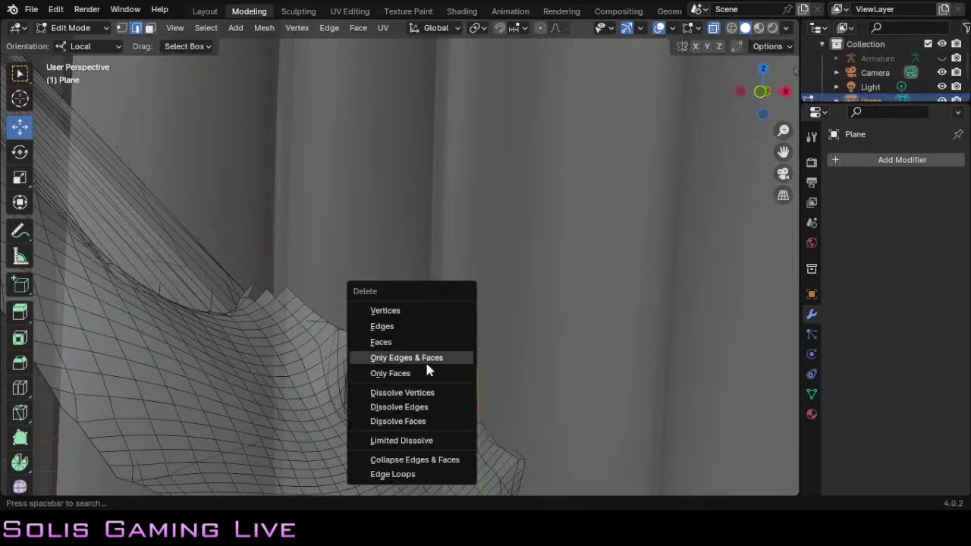
click(436, 359)
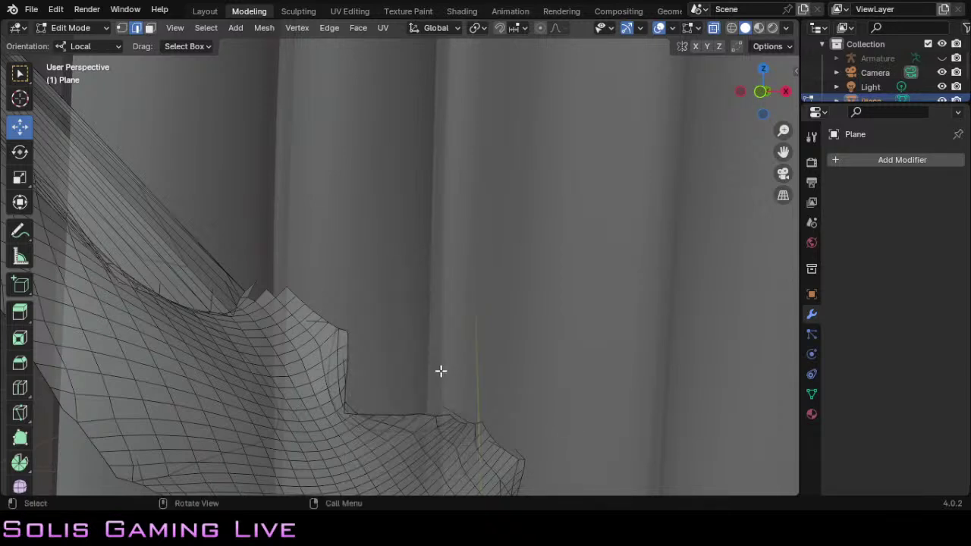
click(447, 409)
key(x)
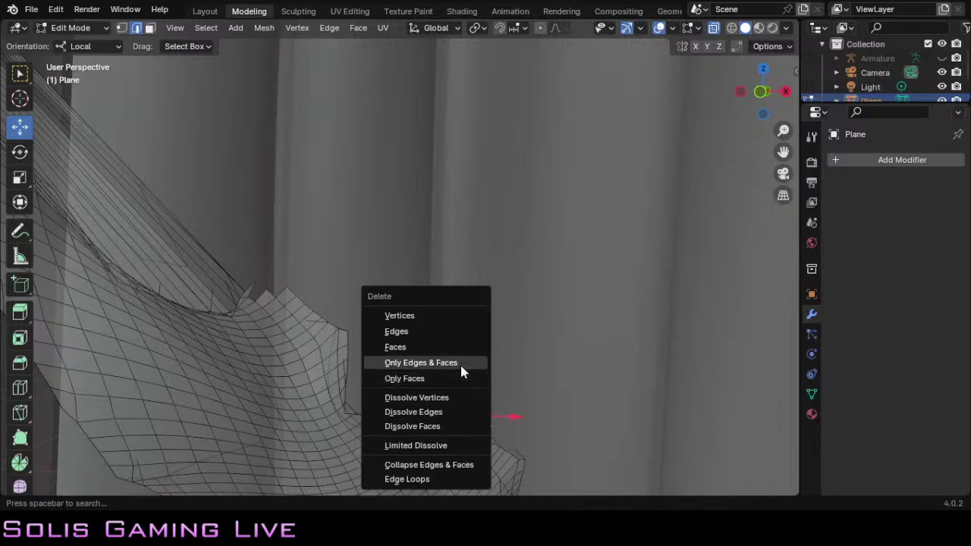
click(461, 363)
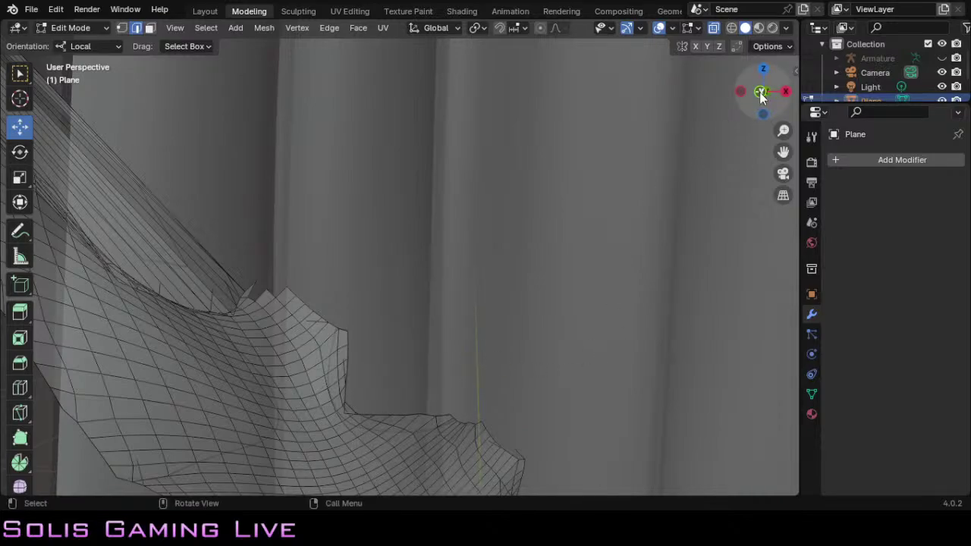
Step: From the opposite side, delete two stray edges poking out of the hanging flap's slanted border with the Only Edges & Faces option
drag(761, 94, 629, 184)
scroll(370, 434, up, 4)
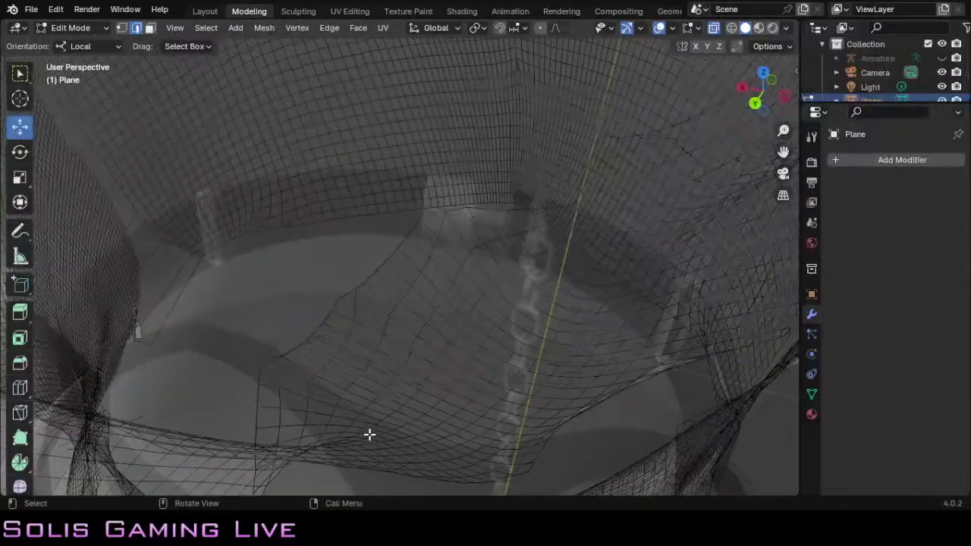
click(279, 342)
key(x)
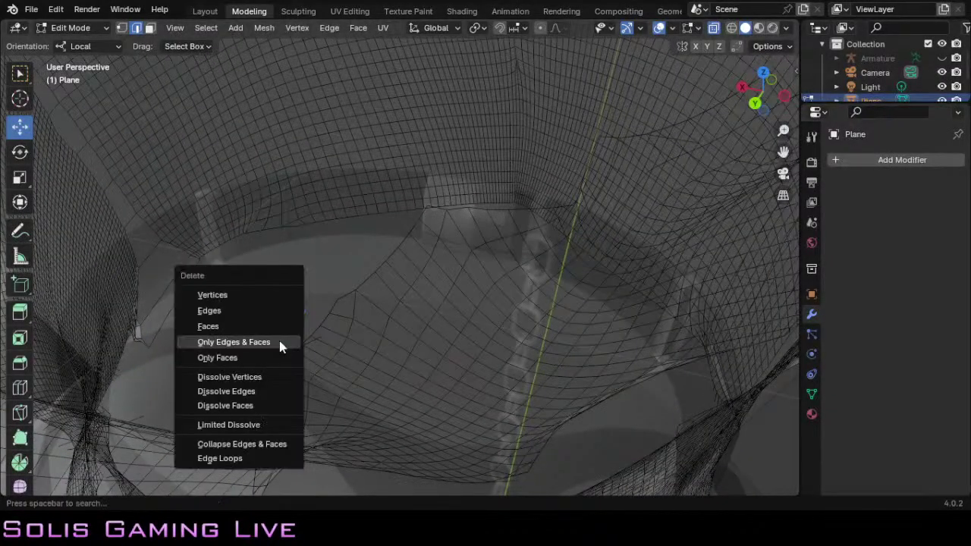
click(278, 342)
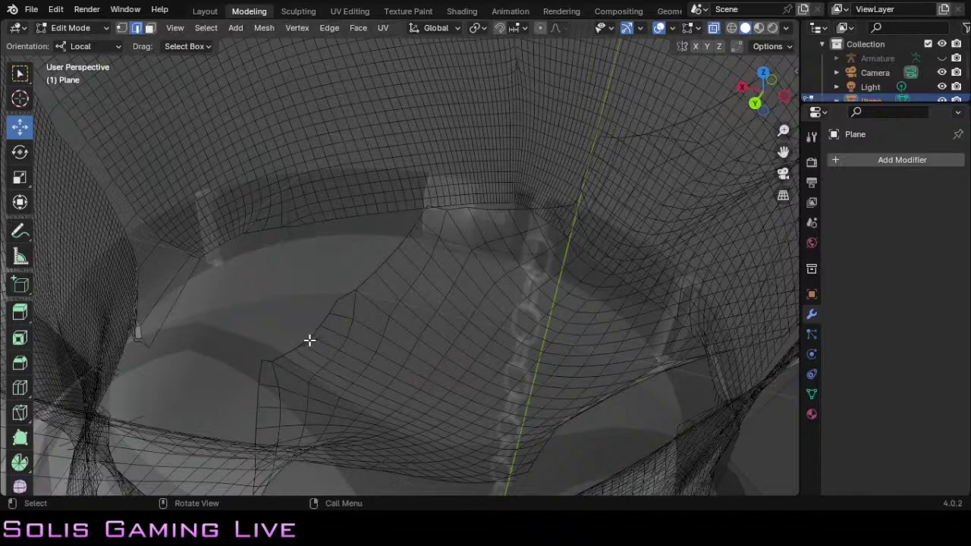
click(309, 342)
key(x)
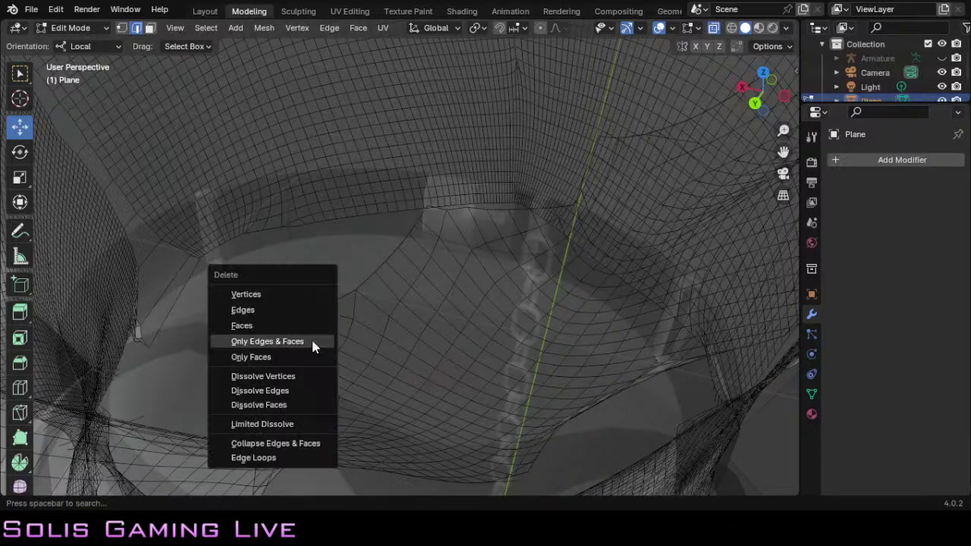
click(299, 345)
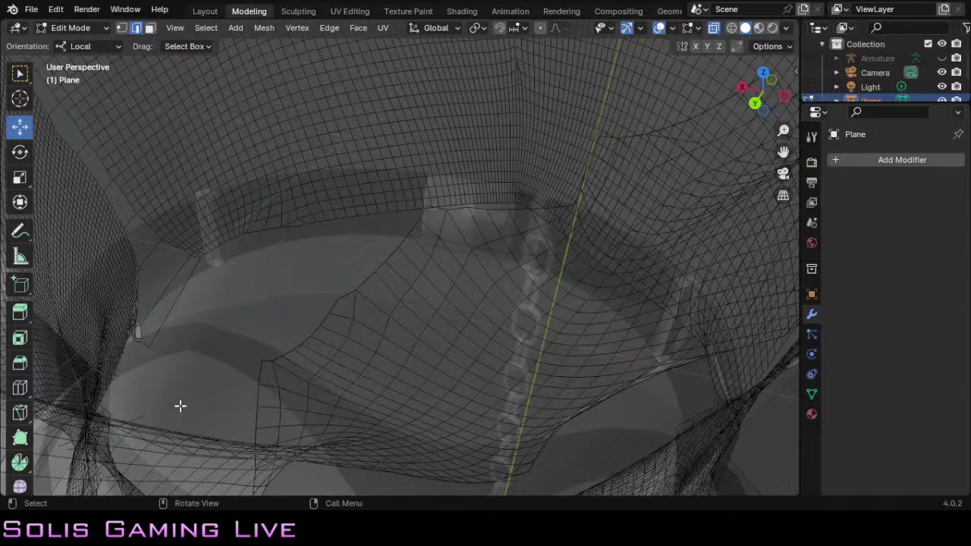
Step: Delete the stray edge behind the fine side mesh and the one beside the hanging flap's lower corner with Only Edges & Faces
click(691, 142)
key(x)
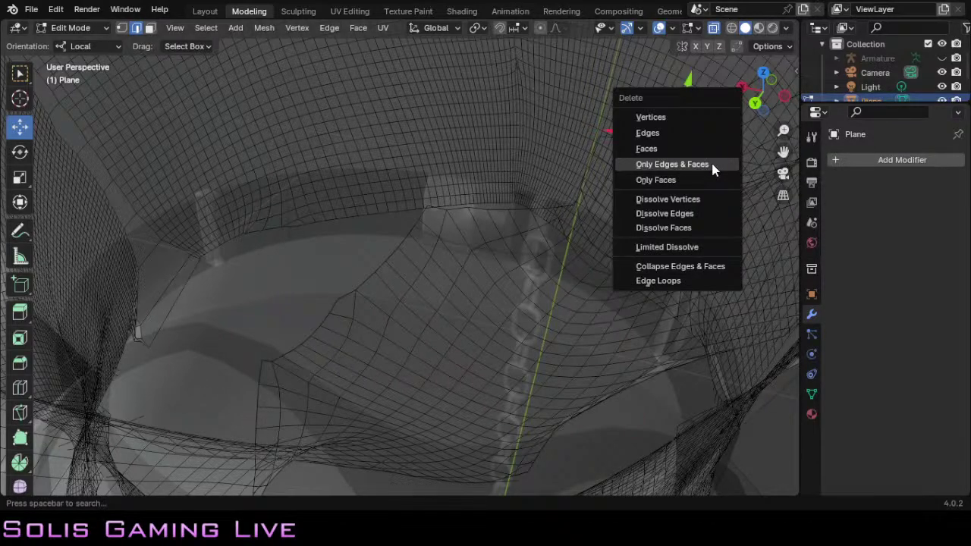
click(712, 165)
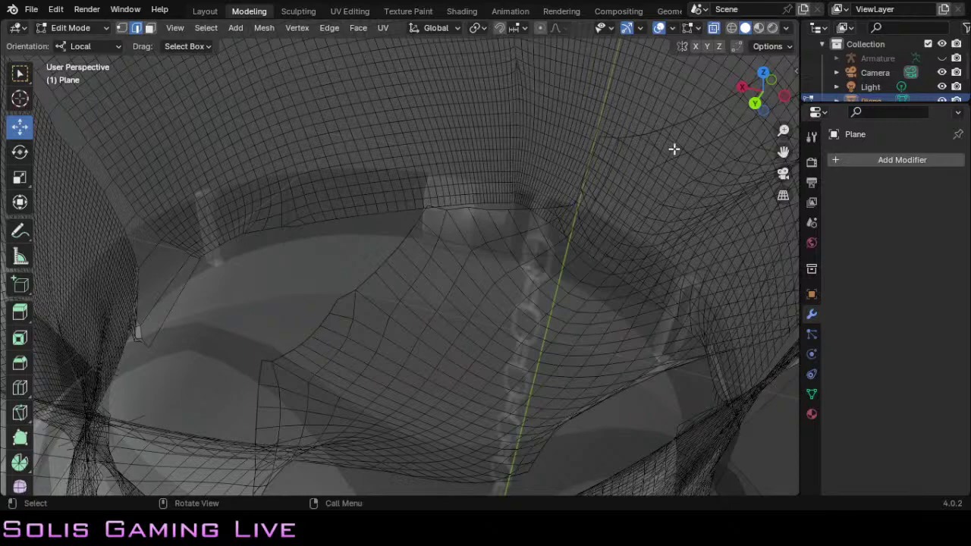
drag(783, 153, 766, 168)
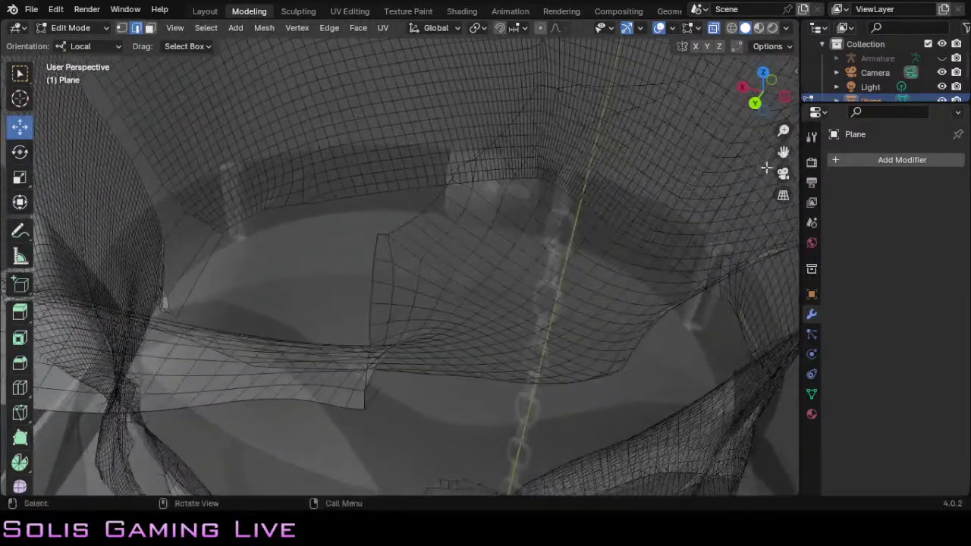
click(380, 392)
key(x)
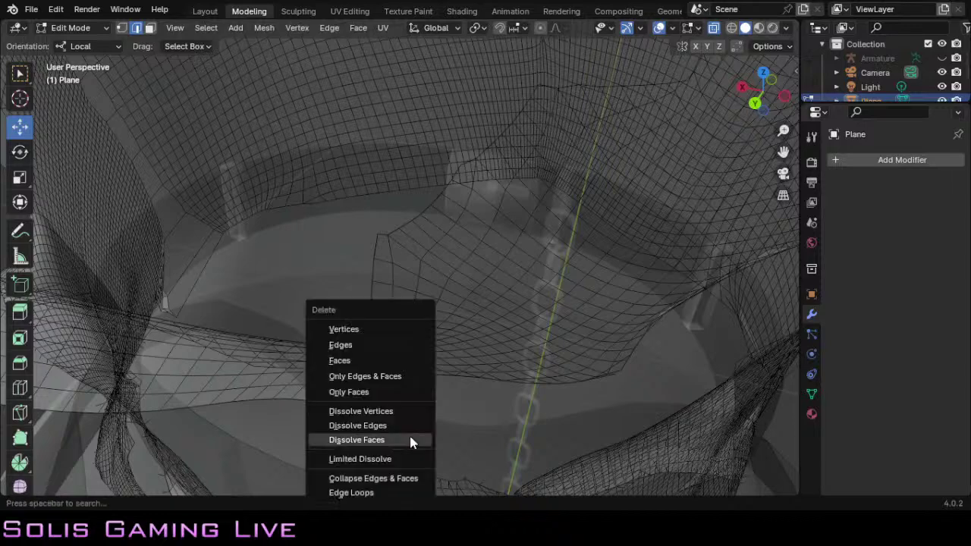
click(375, 374)
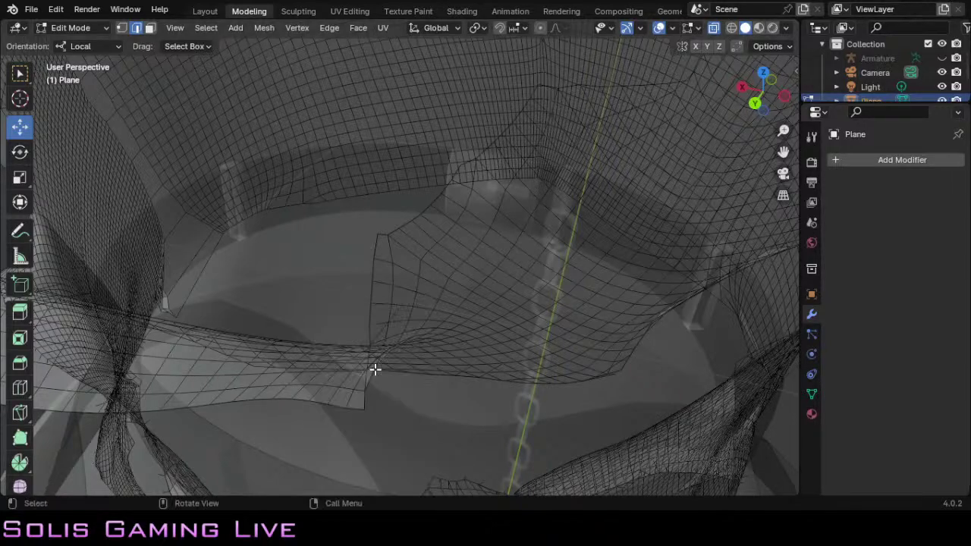
Step: Try the Faces option on the stray edge at the flap's inner corner, undo, and delete it with Only Edges & Faces
click(387, 325)
key(x)
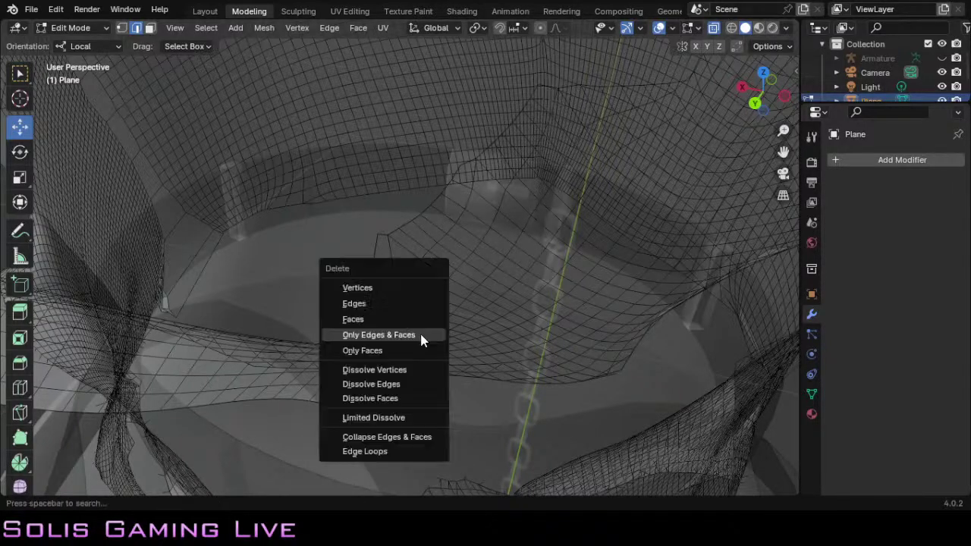
click(401, 322)
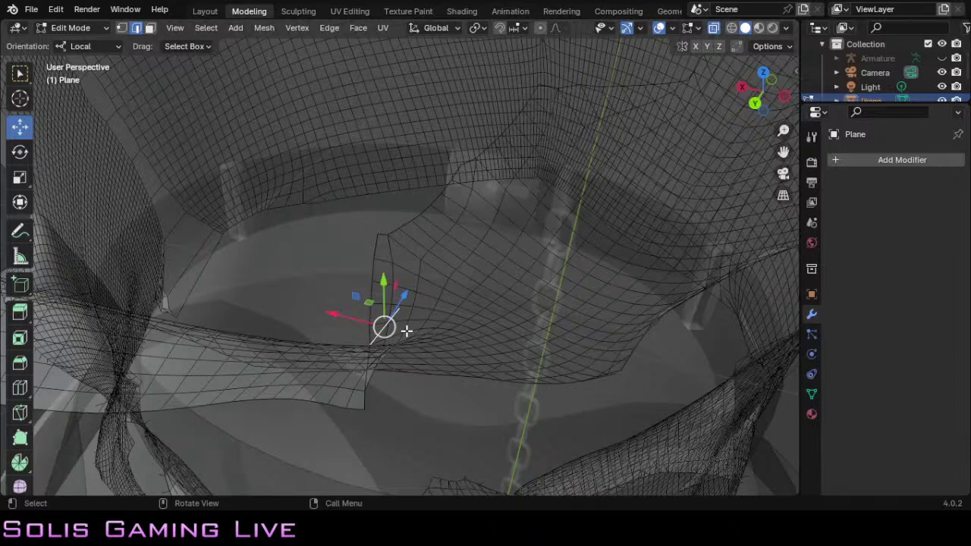
key(ctrl+z)
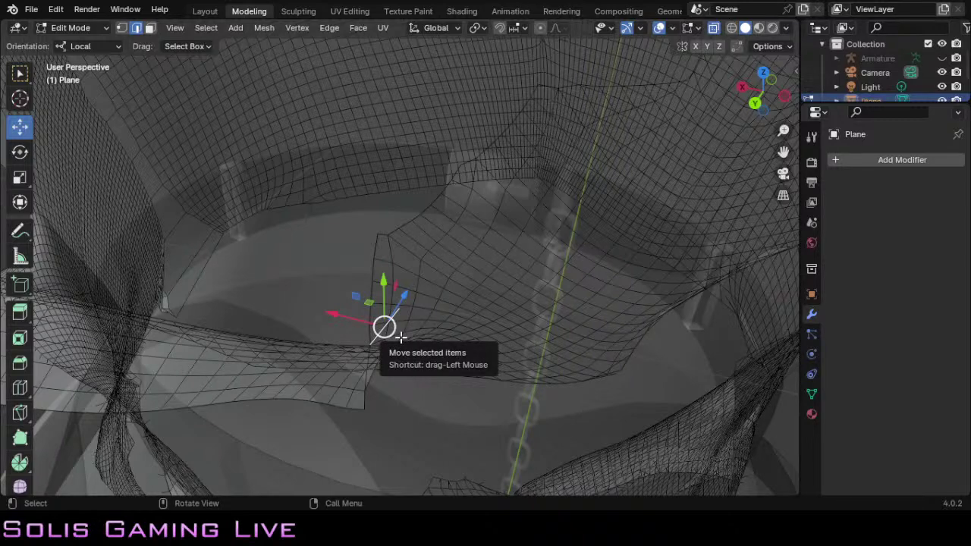
key(x)
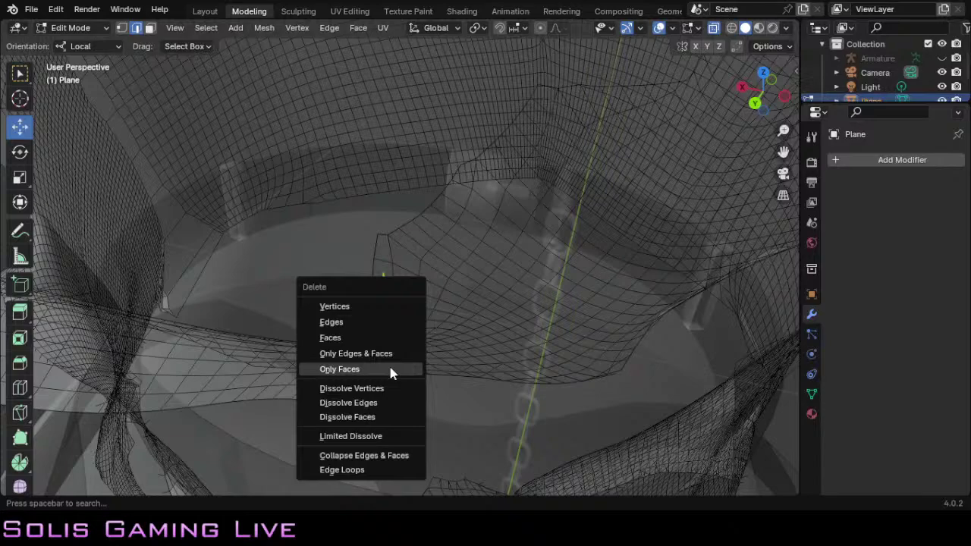
click(387, 357)
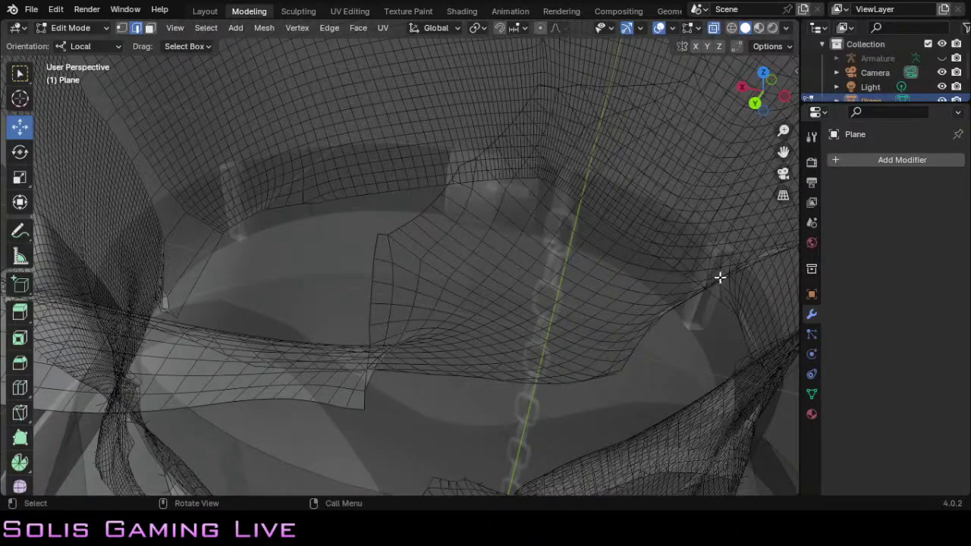
Step: Examine the torn borders, the twisted side strips and the bridged section from several angles and distances for remaining stray edges
mouse_move(768, 108)
mouse_down()
mouse_move(725, 130)
mouse_move(762, 113)
mouse_up()
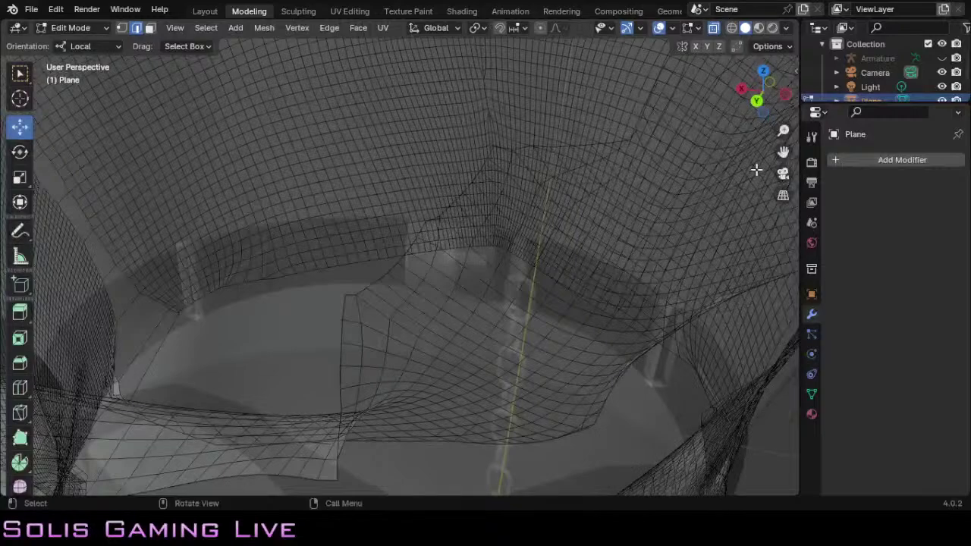
drag(783, 152, 751, 171)
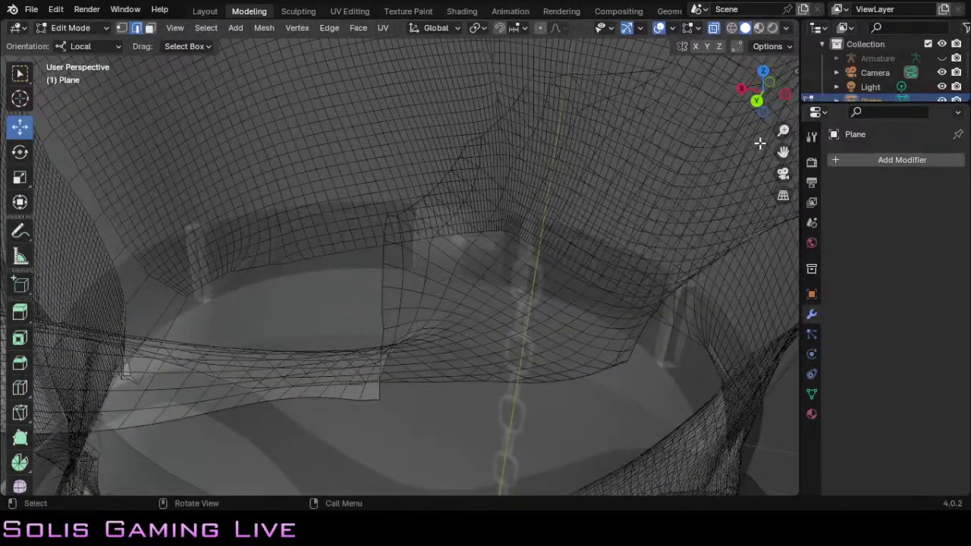
drag(760, 110, 742, 123)
drag(783, 152, 757, 173)
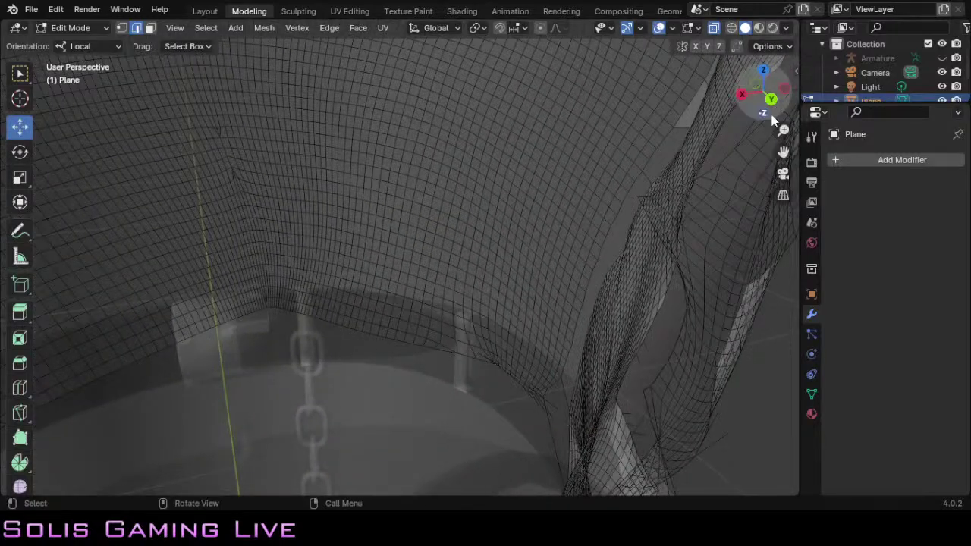
mouse_move(759, 89)
mouse_down()
mouse_move(781, 91)
mouse_move(763, 96)
mouse_up()
mouse_move(783, 157)
mouse_down()
mouse_move(842, 171)
mouse_move(786, 162)
mouse_up()
scroll(341, 345, up, 1)
right_click(341, 345)
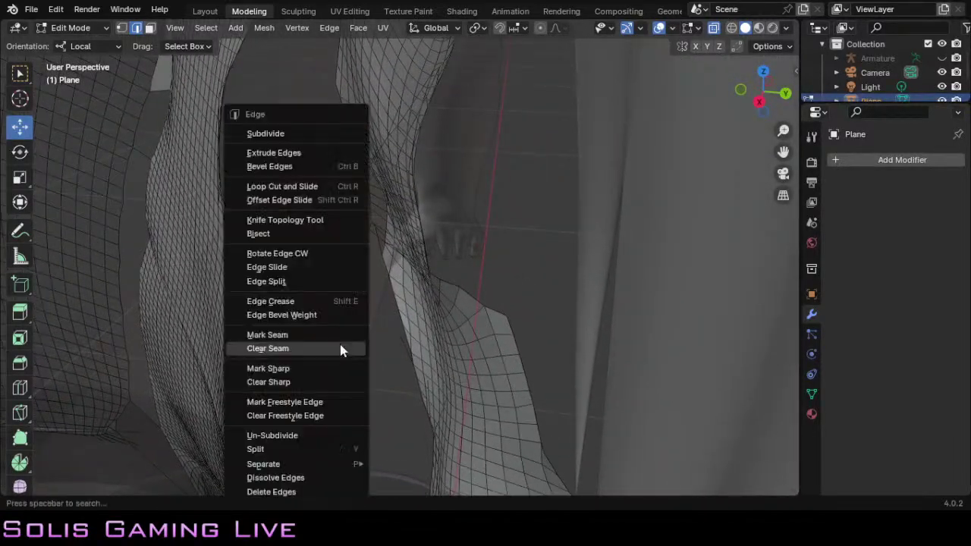
click(341, 368)
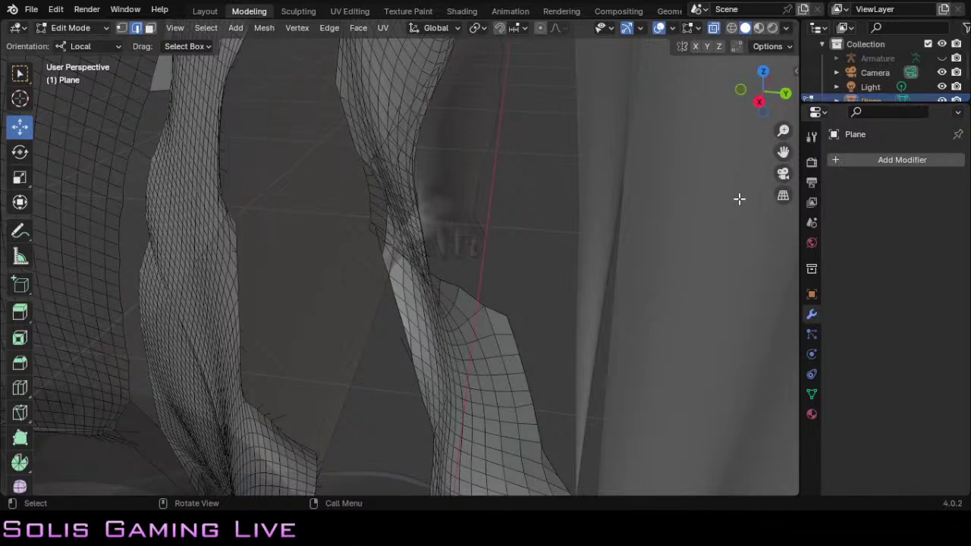
mouse_move(783, 152)
mouse_down()
mouse_move(835, 144)
mouse_move(786, 152)
mouse_up()
drag(761, 100, 918, 126)
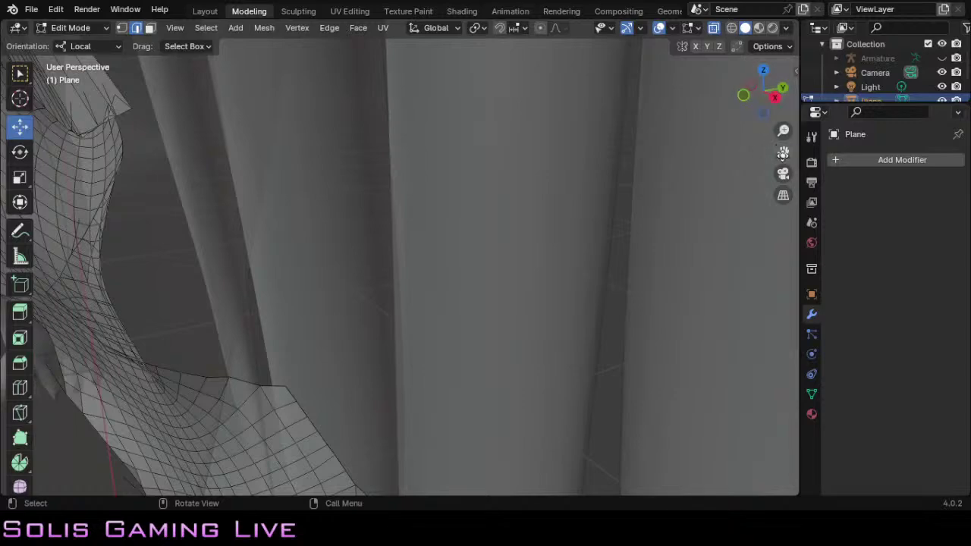
drag(783, 152, 831, 490)
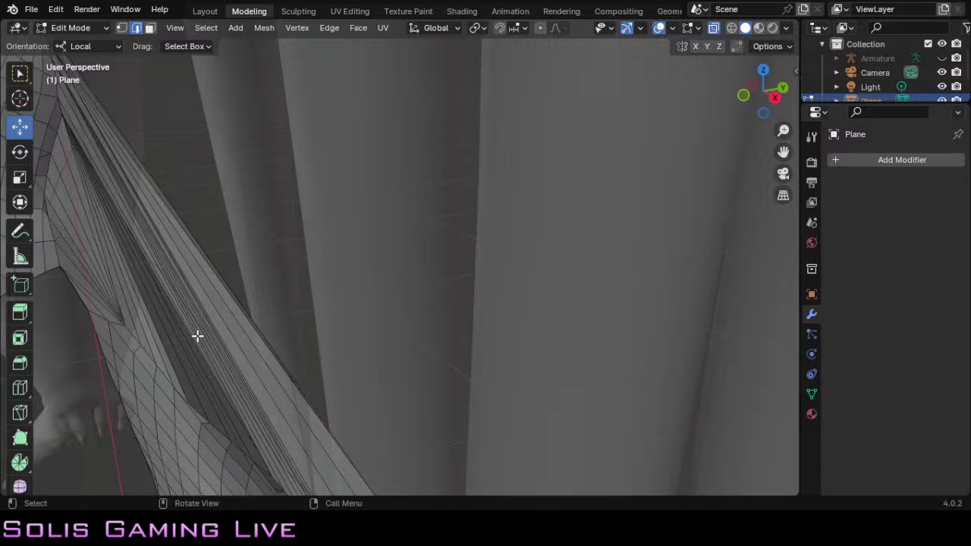
scroll(600, 311, down, 4)
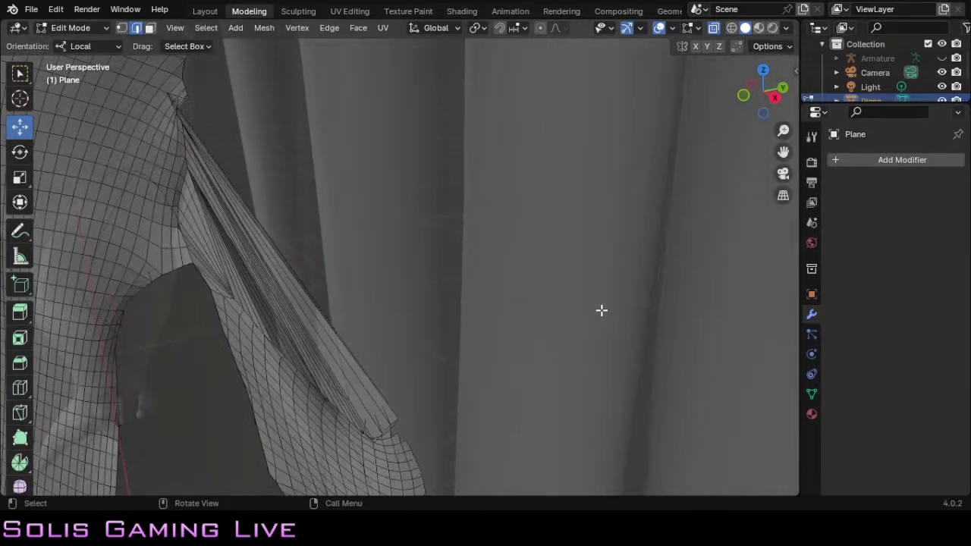
scroll(600, 311, down, 2)
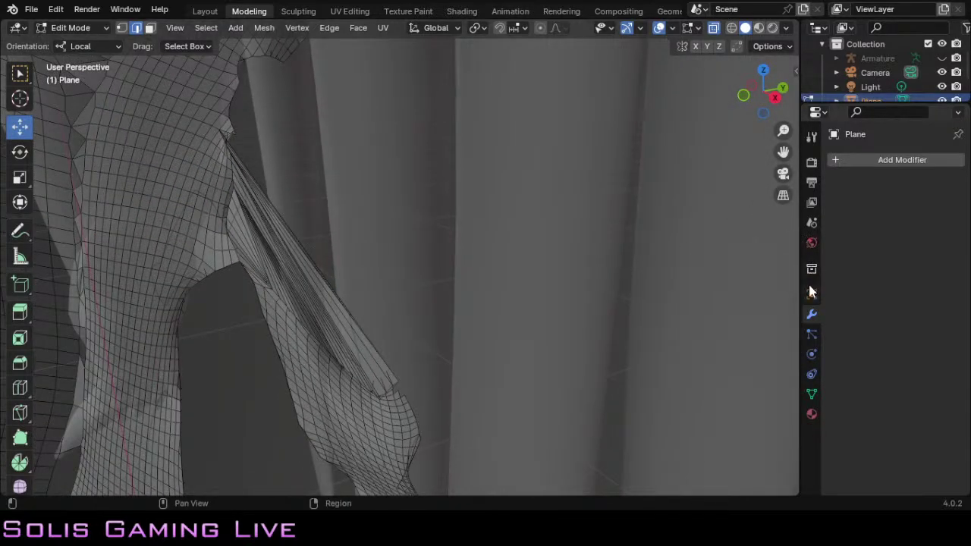
drag(783, 153, 611, 3)
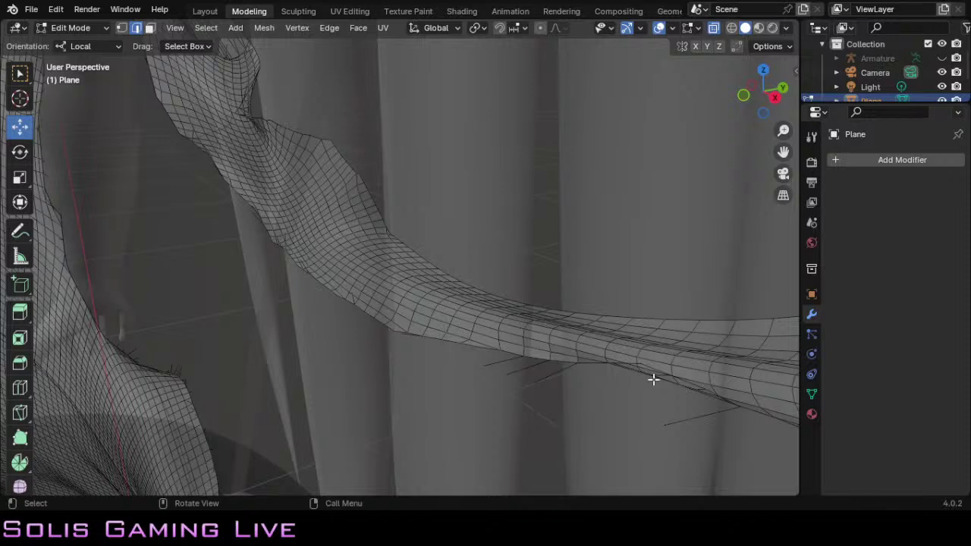
Step: Move the longest stray edge beneath the narrow strip's lower border outward along its local Z axis
click(691, 416)
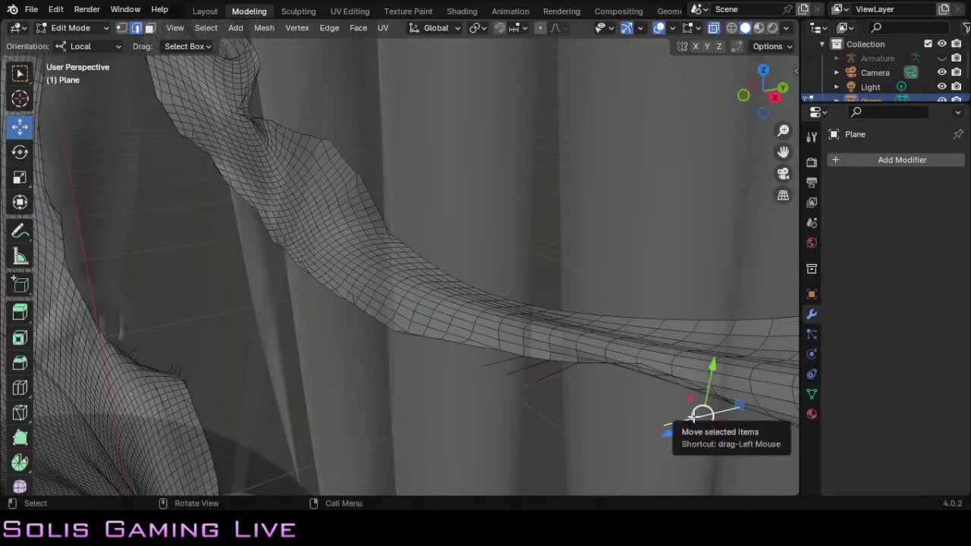
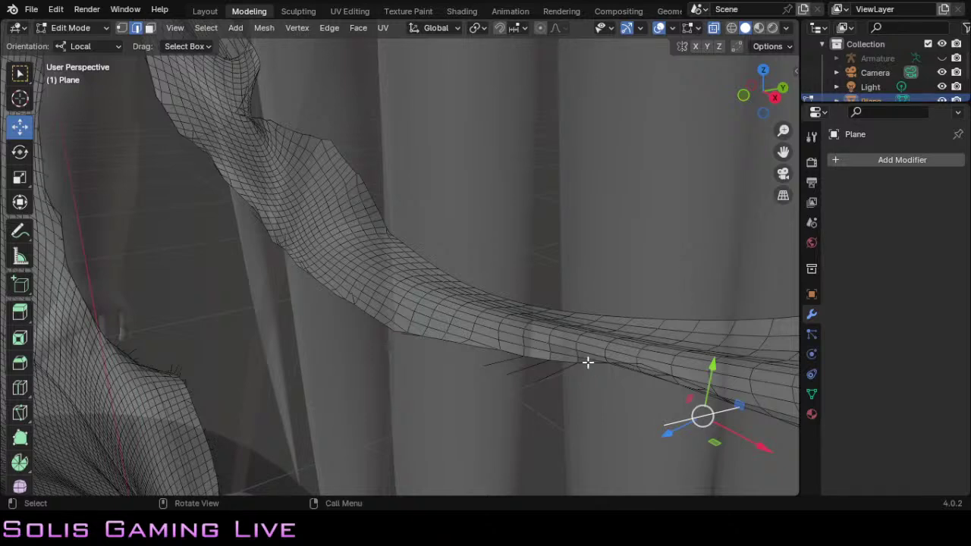
click(562, 369)
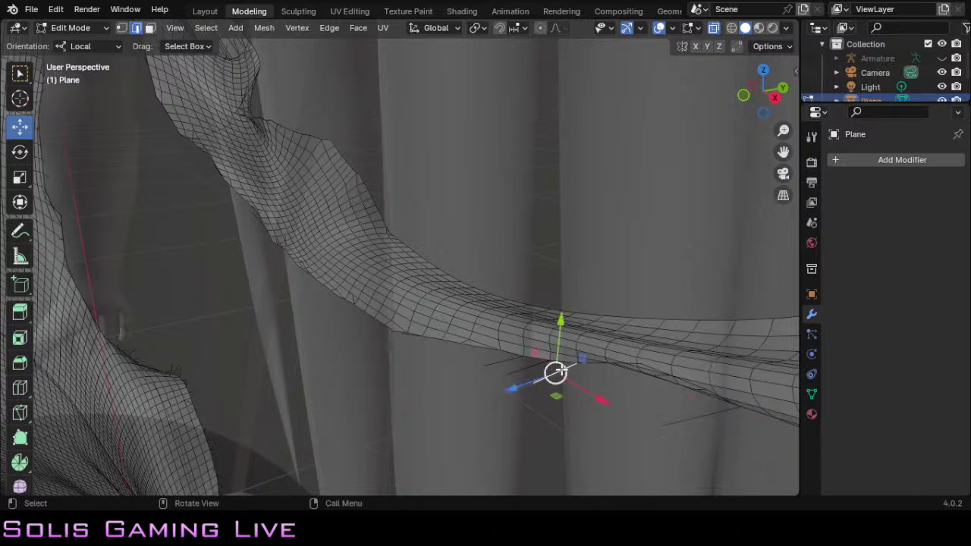
click(683, 419)
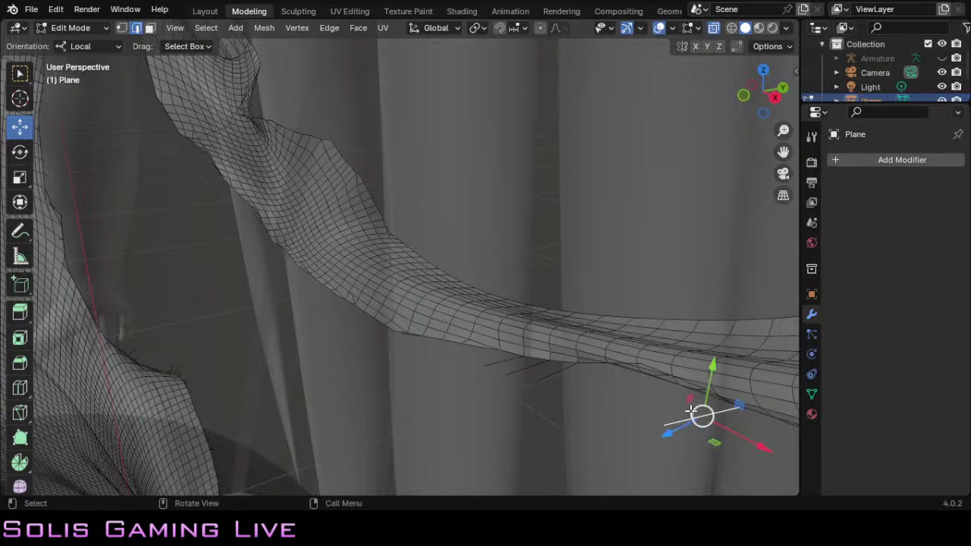
drag(668, 434, 631, 448)
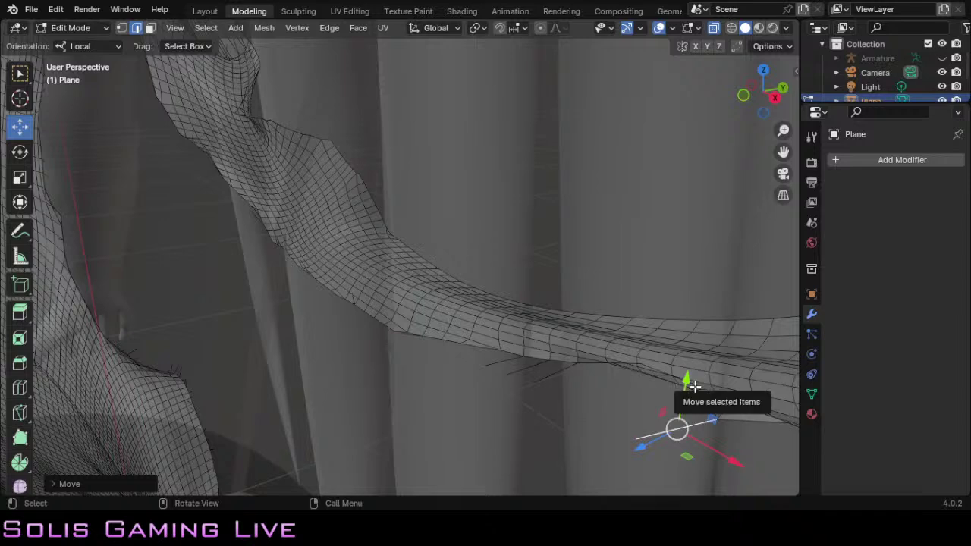
Step: Select the two adjoining edges on the narrow strip's lower border and move them outward along local Z
key(ctrl+z)
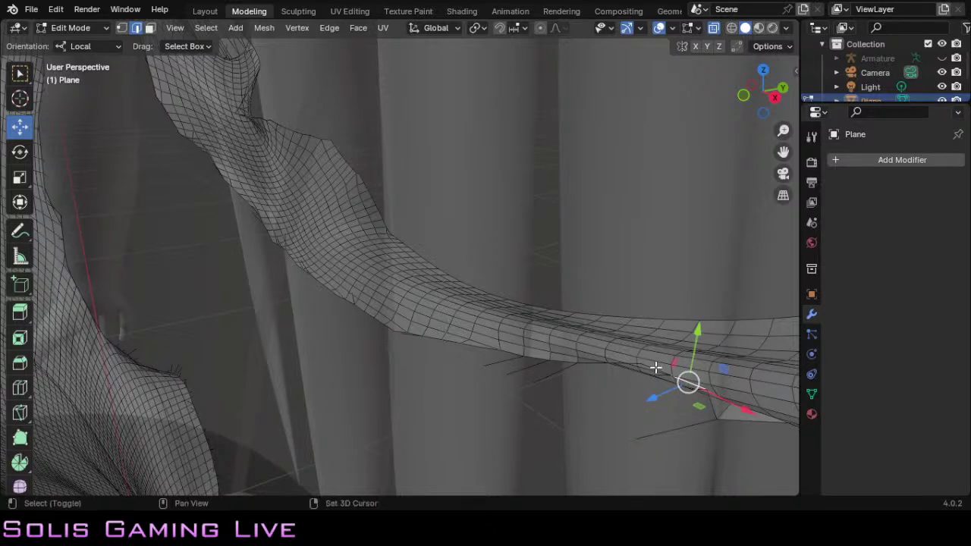
shift+click(657, 369)
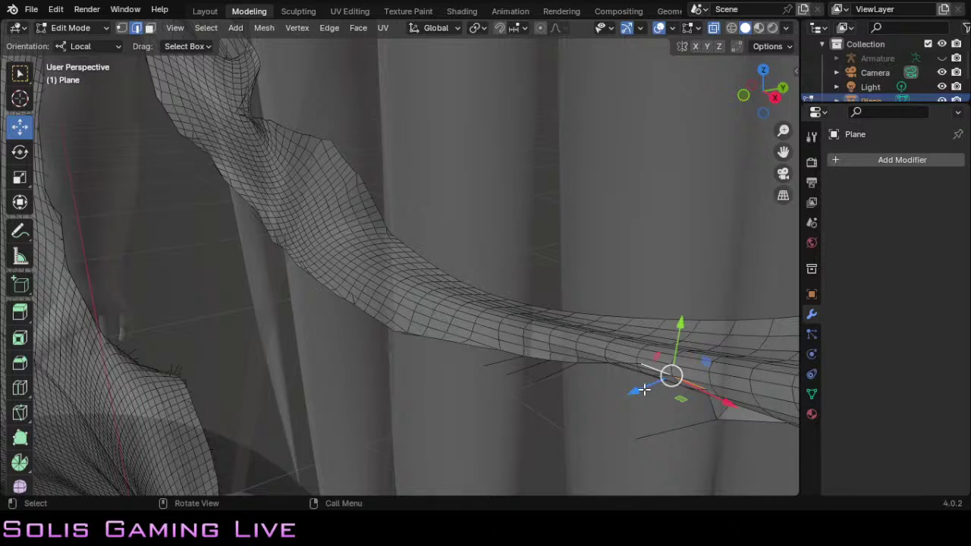
drag(638, 390, 607, 403)
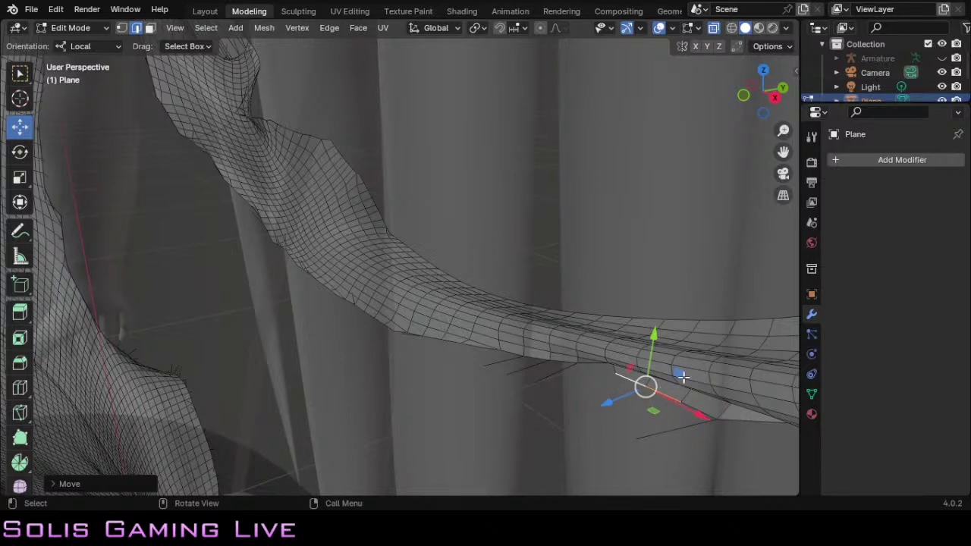
Step: Nudge the same two lower-border edges slightly farther outward along local Z to even out the border
drag(760, 113, 751, 91)
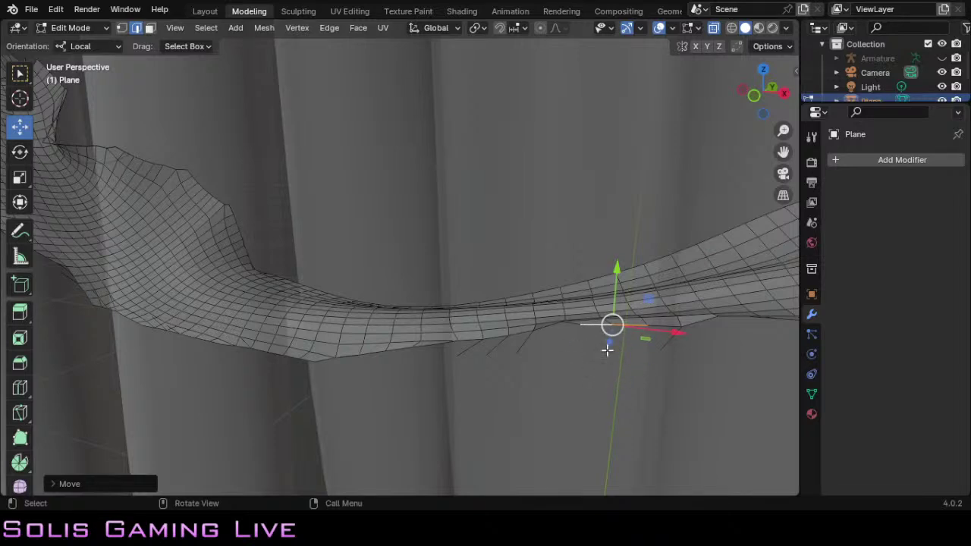
scroll(649, 371, down, 4)
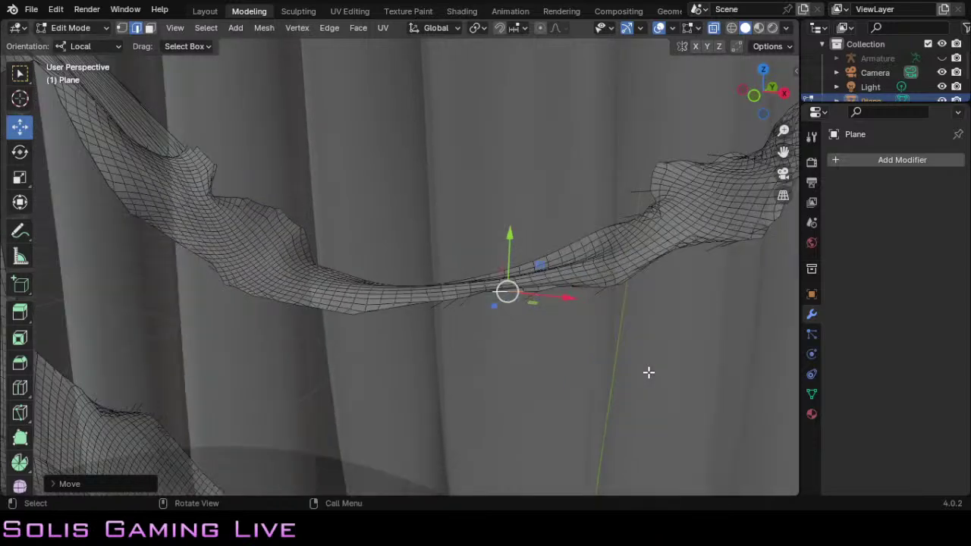
scroll(648, 372, up, 3)
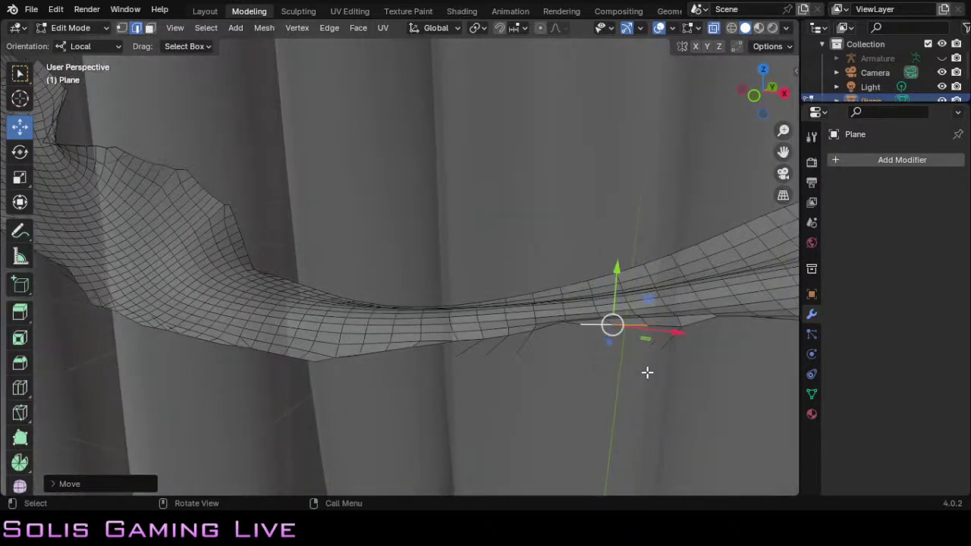
scroll(647, 372, up, 2)
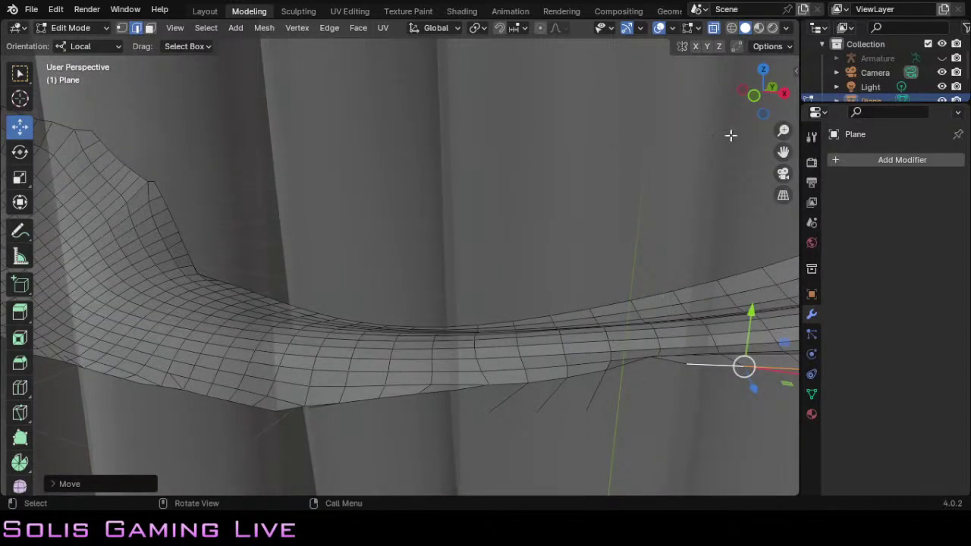
drag(783, 153, 354, 112)
drag(508, 368, 626, 357)
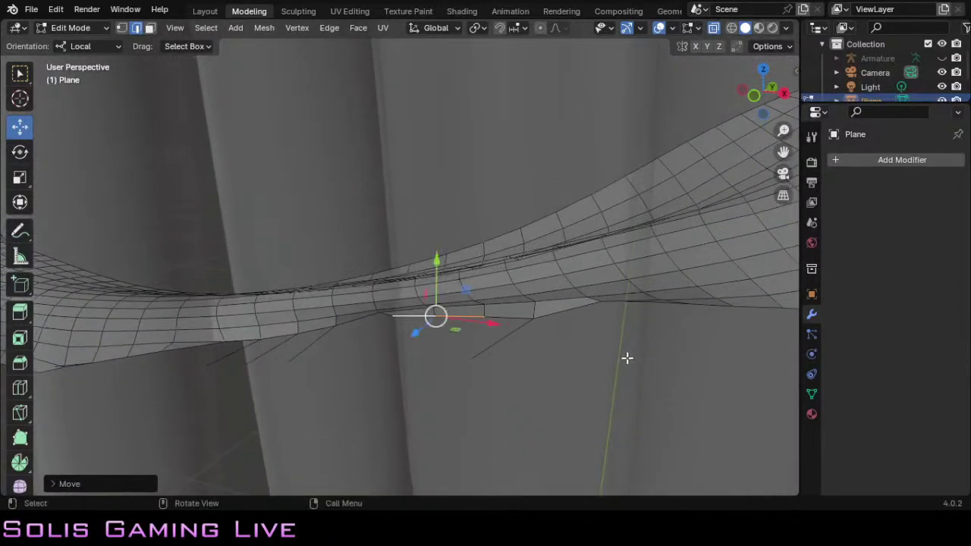
key(g)
key(z)
key(z)
click(401, 345)
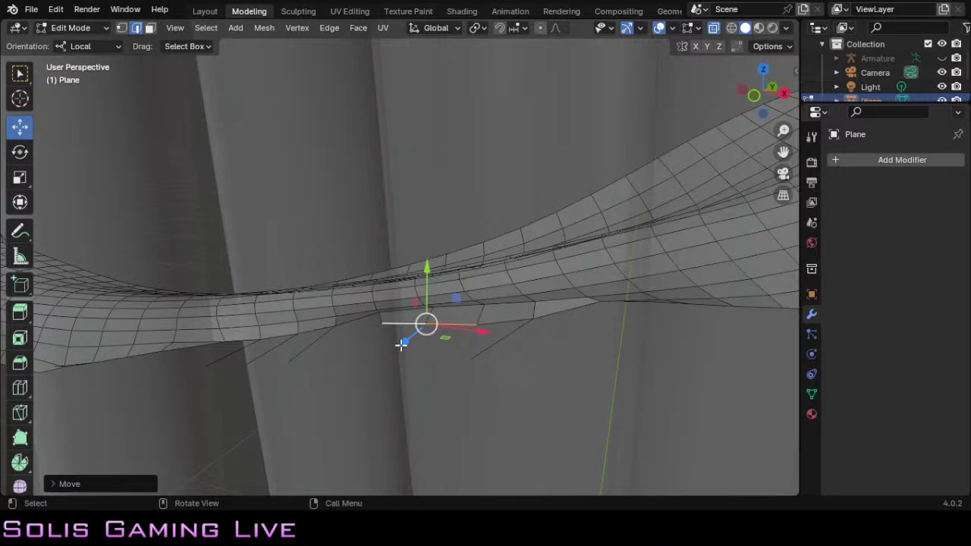
Step: Move the next lower-border edge, beside the pulled-out faces and near the three short stray edges, outward along local Z
click(366, 319)
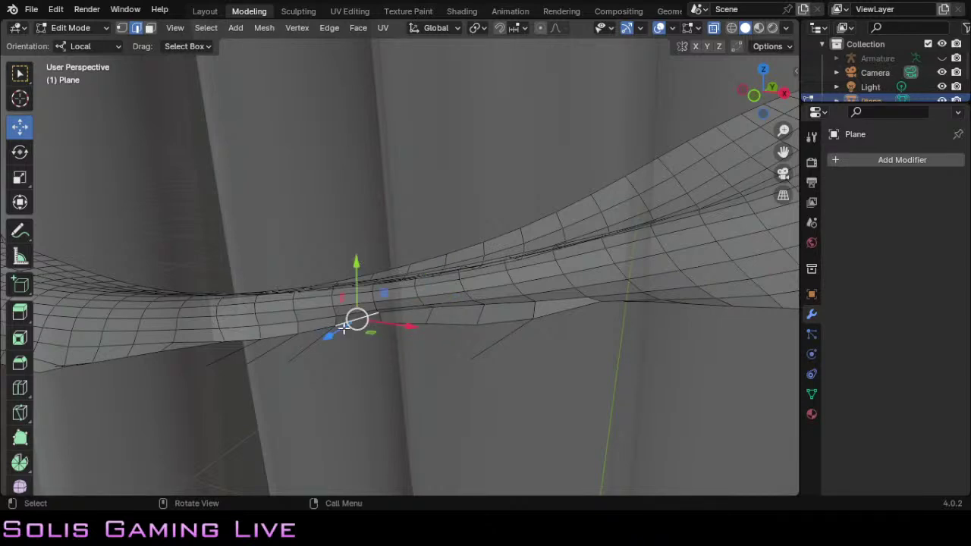
key(g)
key(z)
key(z)
click(346, 327)
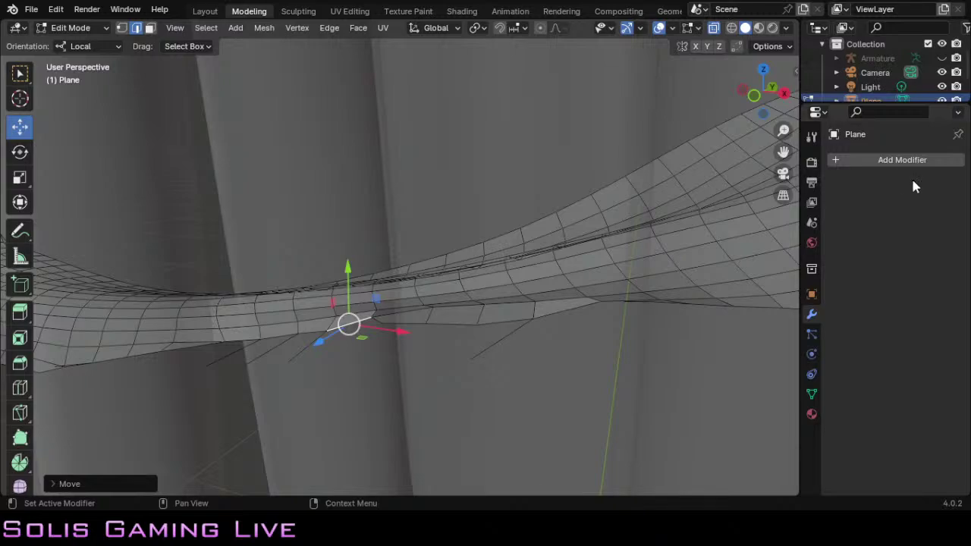
drag(763, 91, 702, 68)
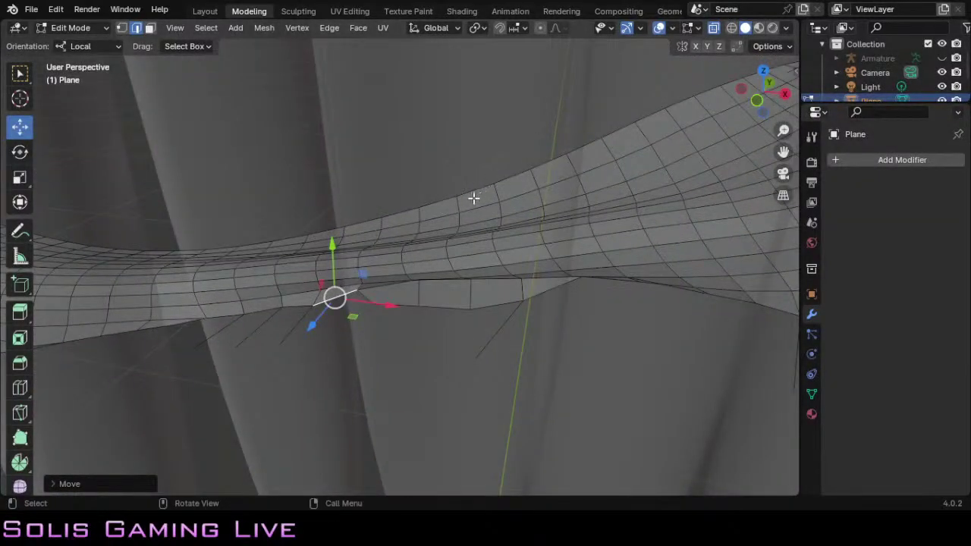
drag(311, 336, 303, 339)
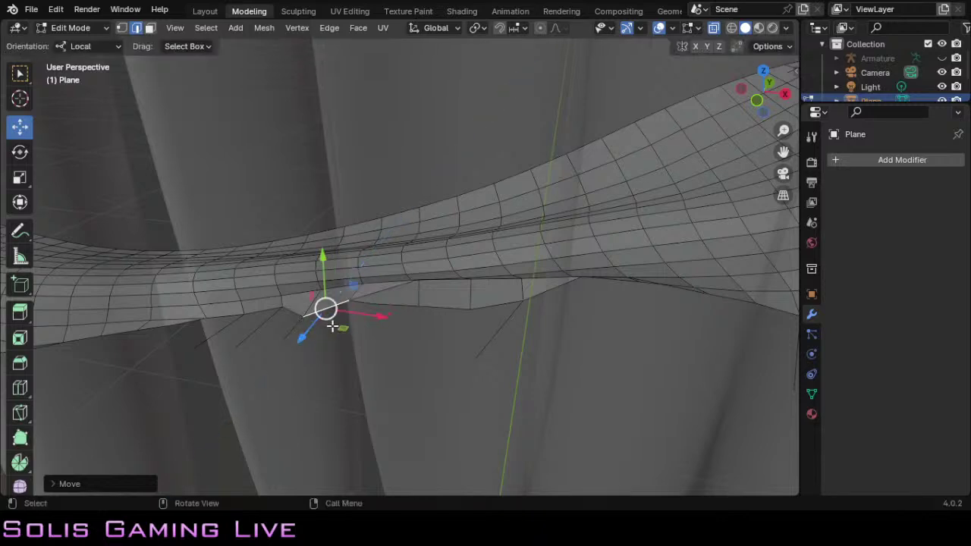
Step: Delete the long stray edge below the pulled-out faces and the short one at their pointed corner with Only Edges & Faces
click(497, 336)
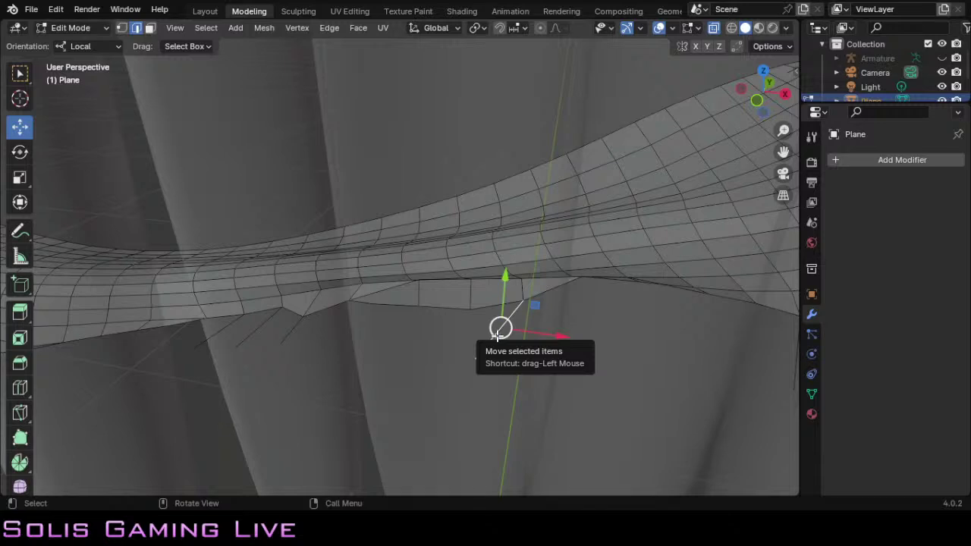
key(x)
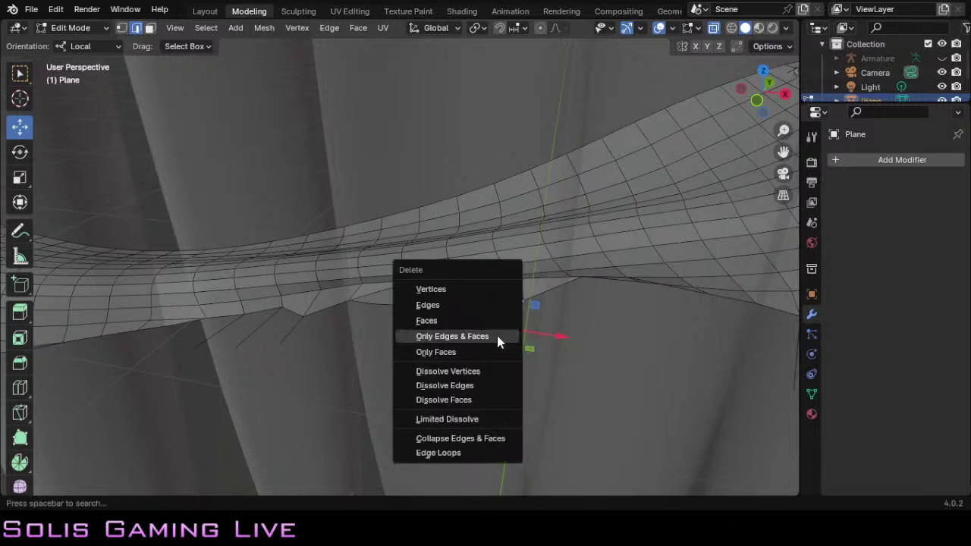
click(497, 336)
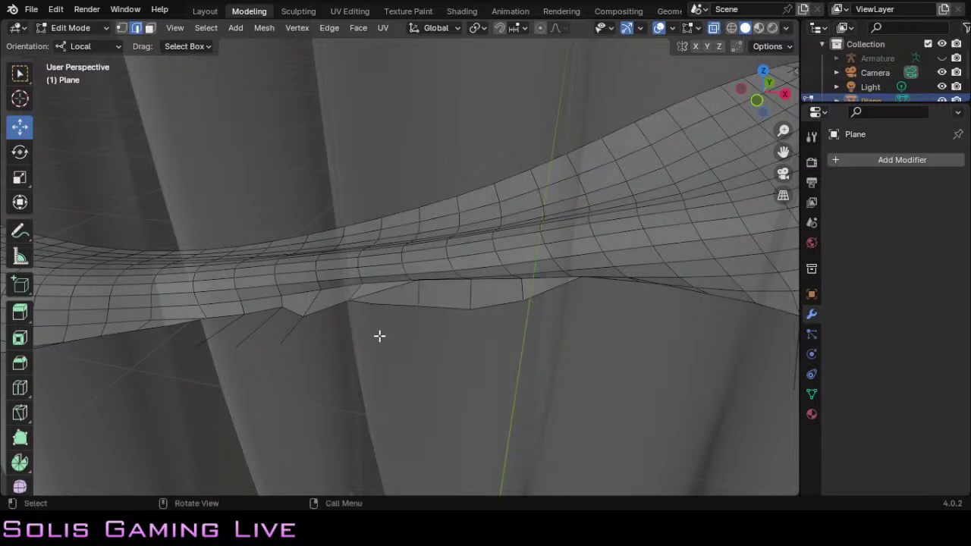
click(291, 337)
key(ctrl+e)
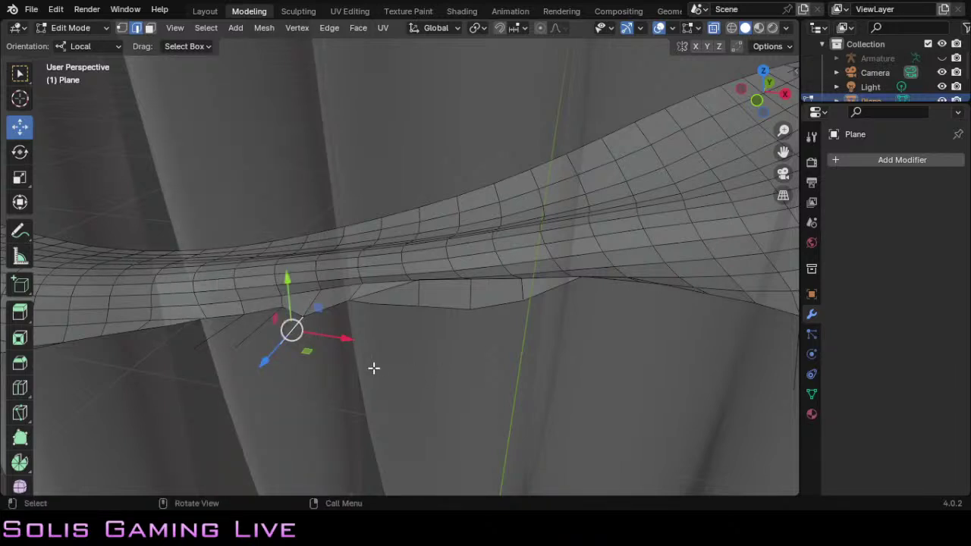
key(x)
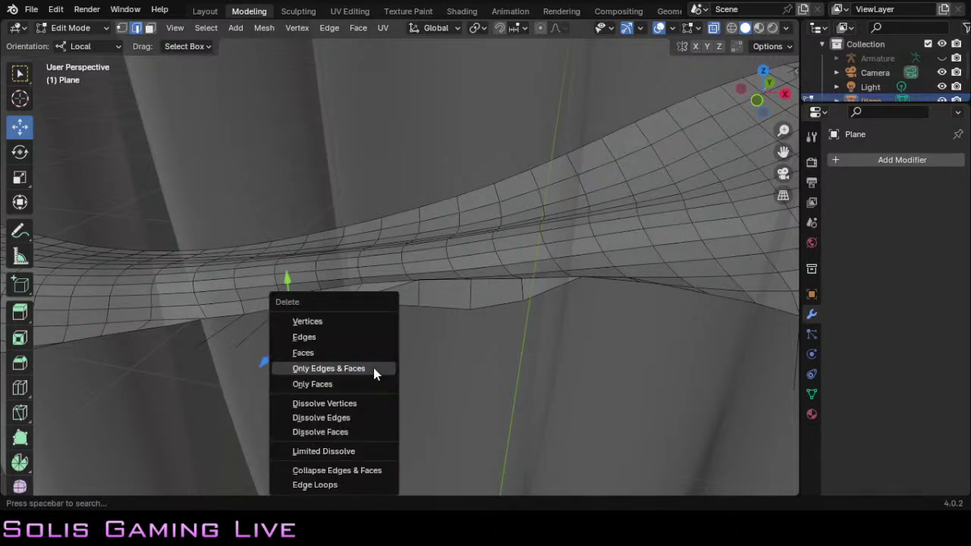
click(374, 370)
Step: Delete the two remaining short stray edges farther along the narrow strip's lower border with Only Edges & Faces
click(252, 331)
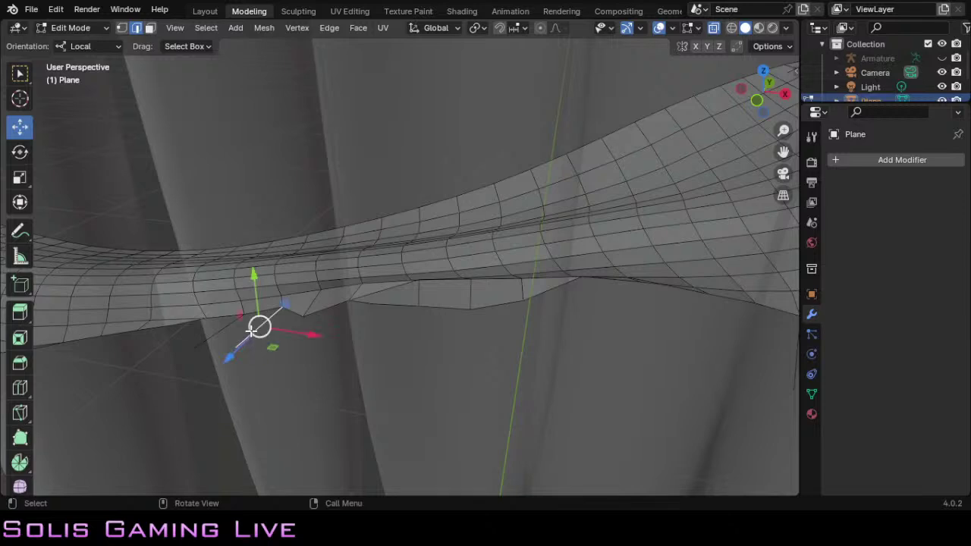
key(ctrl+e)
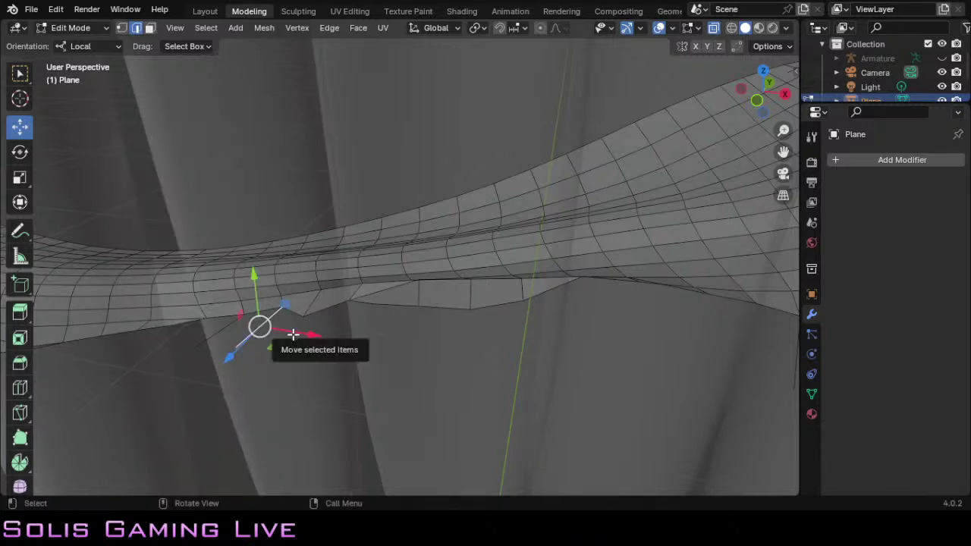
key(x)
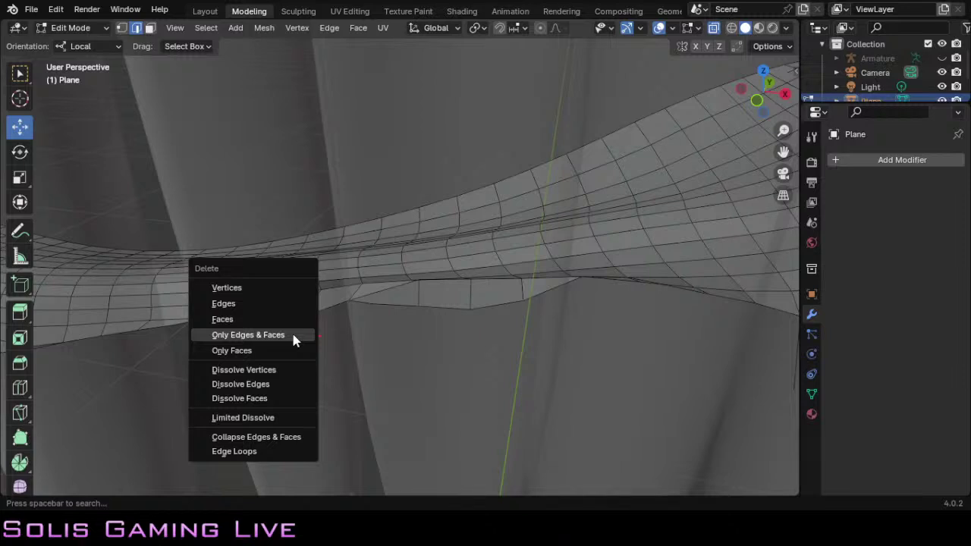
click(293, 335)
click(223, 334)
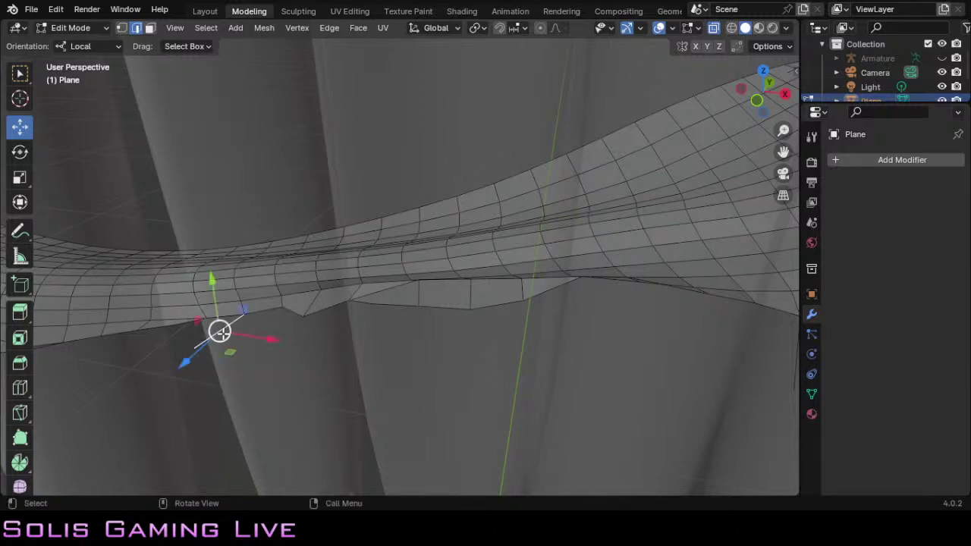
key(x)
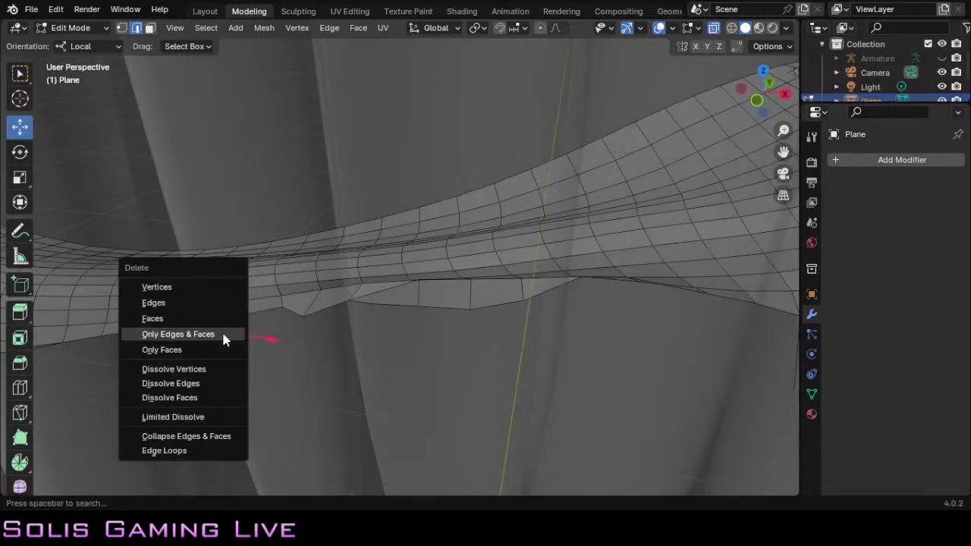
click(223, 334)
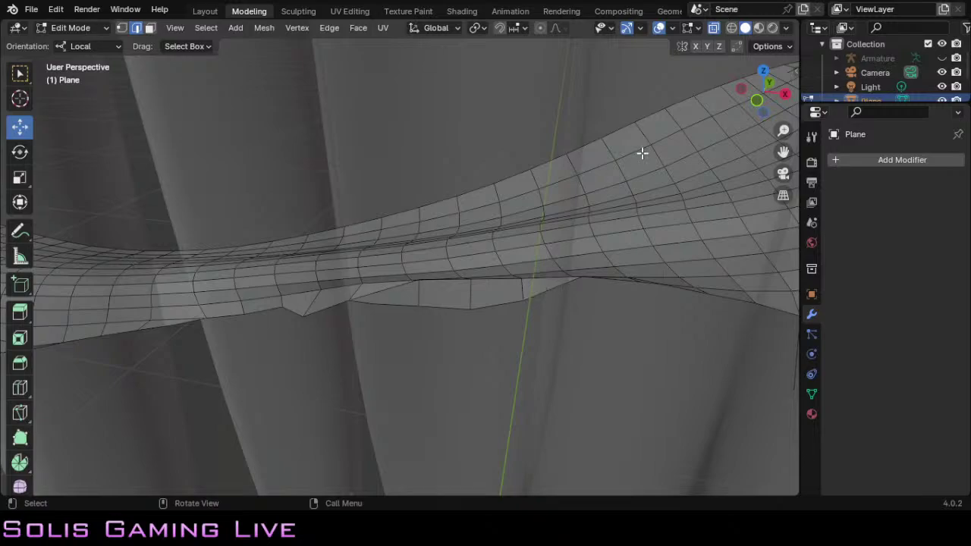
Step: Examine the pulled-out faces along the narrow strip's lower border from several angles, checking the edges where they join the strip
mouse_move(748, 103)
mouse_down()
mouse_move(770, 122)
mouse_move(736, 133)
mouse_move(754, 126)
mouse_move(797, 179)
mouse_move(794, 57)
mouse_move(782, 164)
mouse_move(760, 137)
mouse_move(758, 59)
mouse_move(764, 97)
mouse_move(769, 88)
mouse_move(762, 93)
mouse_up()
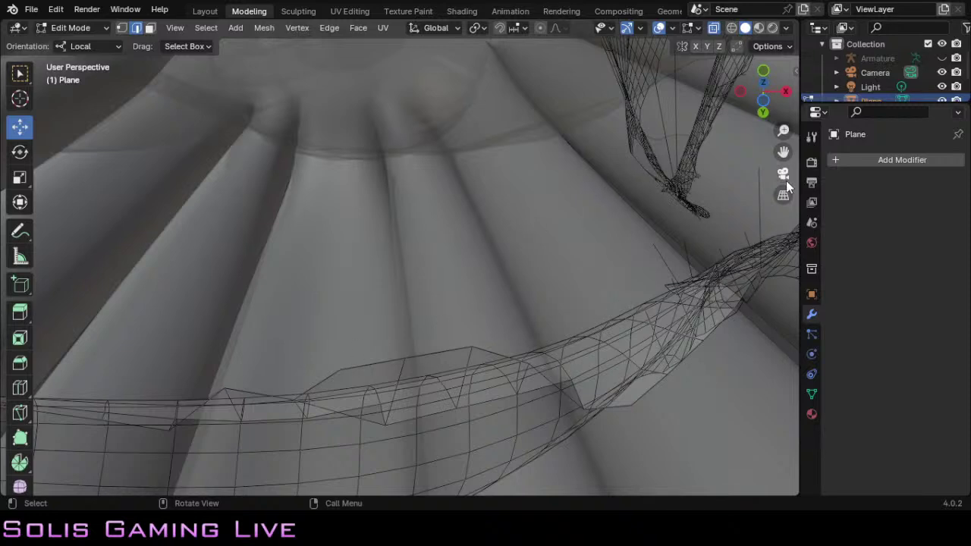
mouse_move(784, 152)
mouse_down()
mouse_move(789, 198)
mouse_move(785, 135)
mouse_move(784, 151)
mouse_up()
mouse_move(764, 99)
mouse_down()
mouse_move(774, 115)
mouse_move(755, 232)
mouse_move(747, 182)
mouse_move(763, 136)
mouse_move(642, 43)
mouse_move(545, 13)
mouse_move(747, 92)
mouse_move(758, 79)
mouse_move(770, 95)
mouse_move(763, 90)
mouse_up()
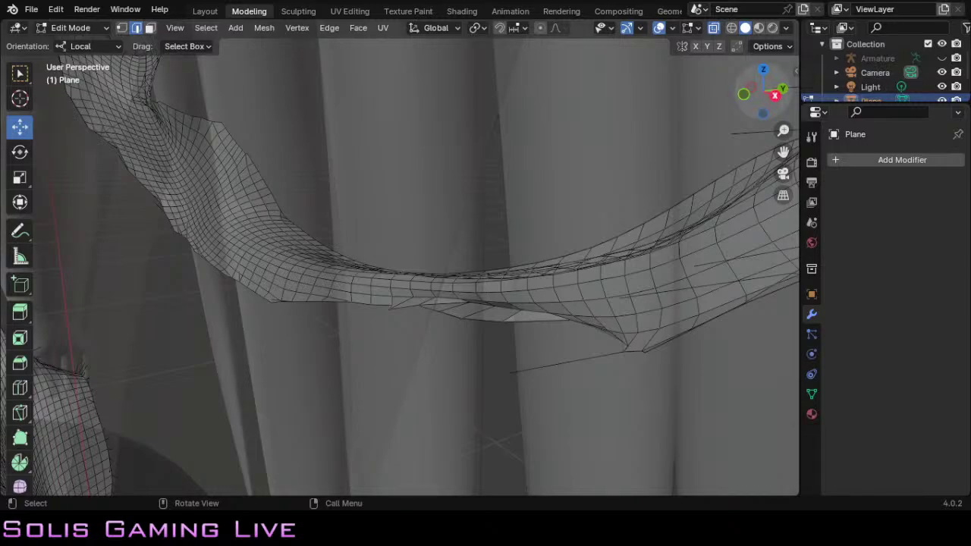
drag(765, 91, 576, 265)
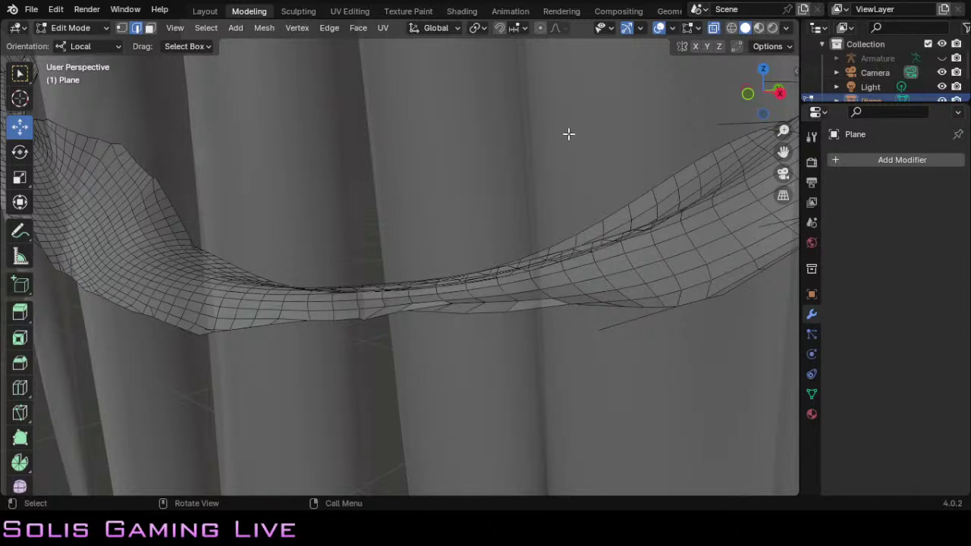
drag(772, 92, 609, 376)
scroll(609, 376, up, 4)
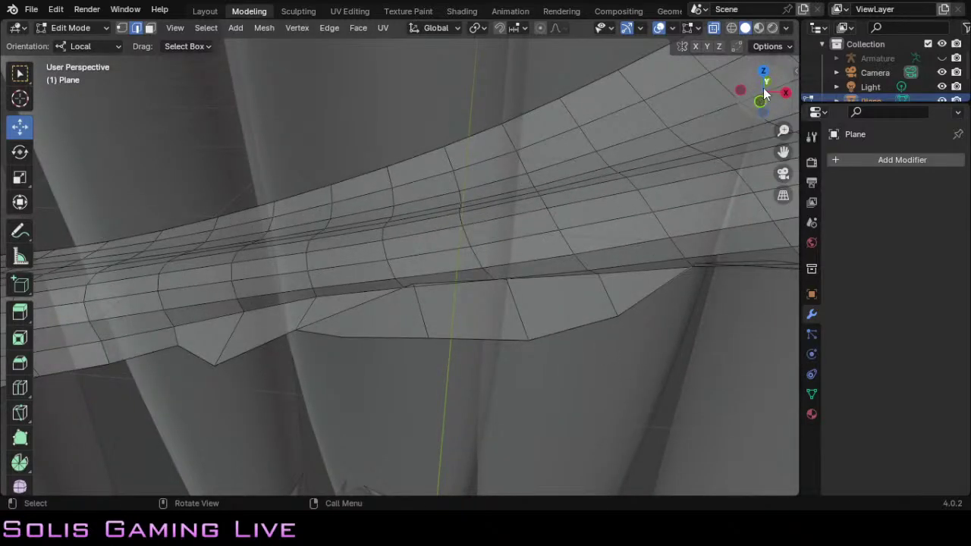
drag(757, 111, 772, 131)
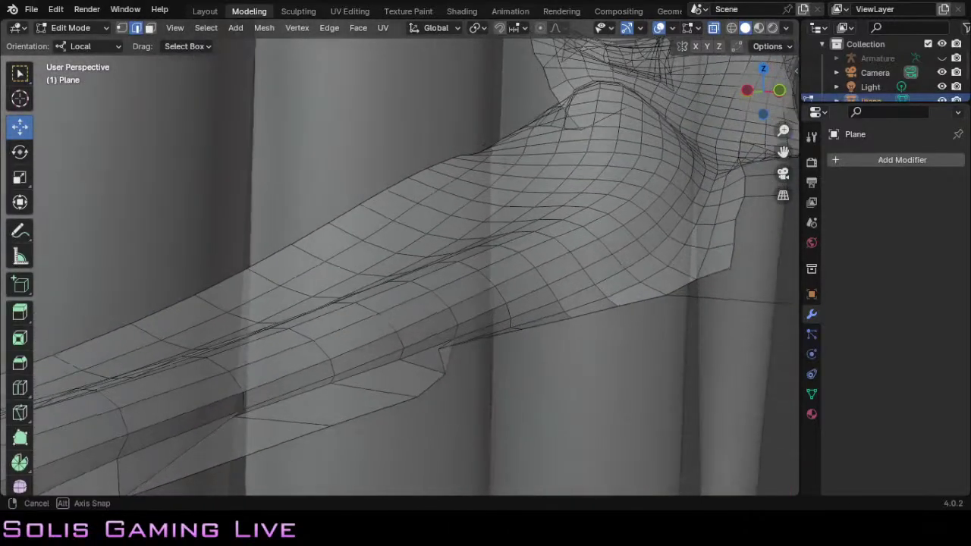
click(268, 405)
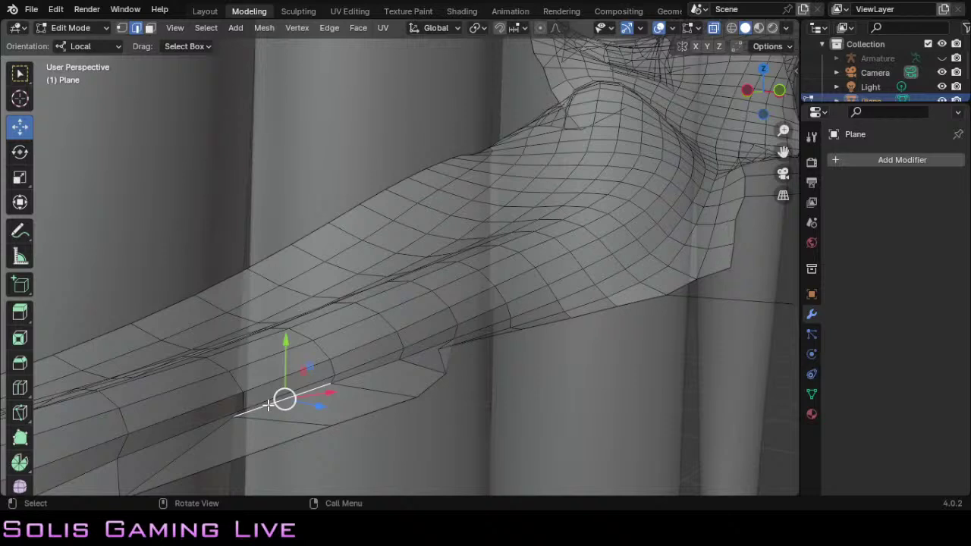
shift+click(396, 363)
shift+click(428, 349)
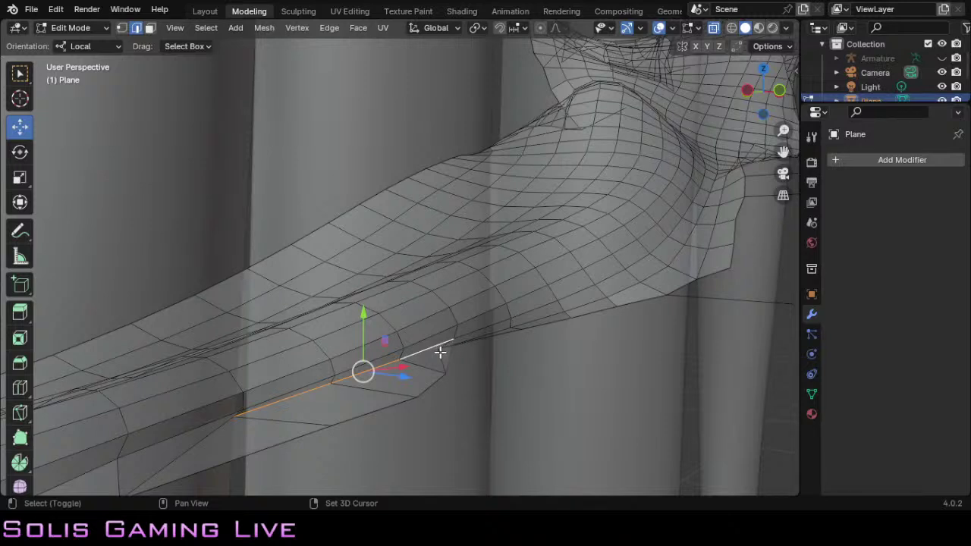
click(483, 384)
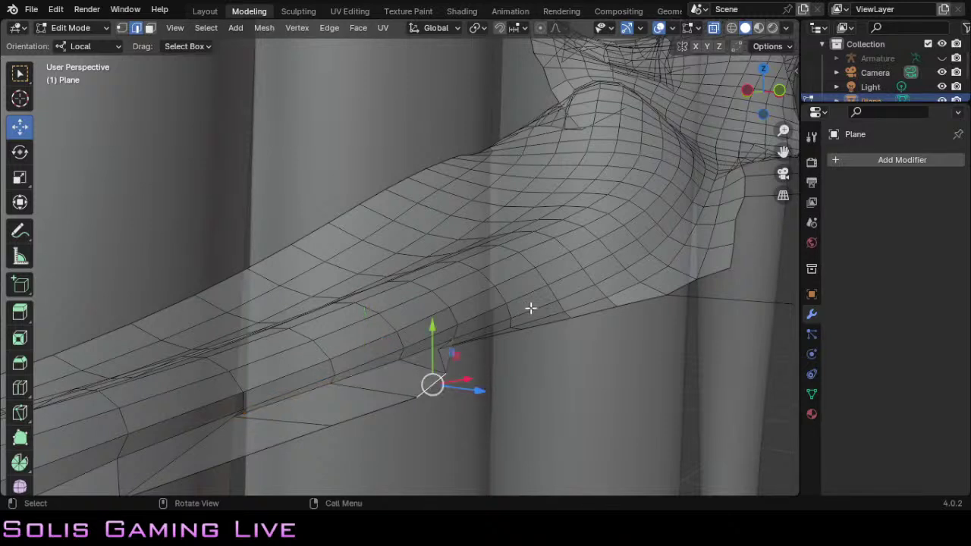
Step: Rotate the short end edge of the pulled-out faces around global Z so it follows the direction of the strip's lower border
click(445, 365)
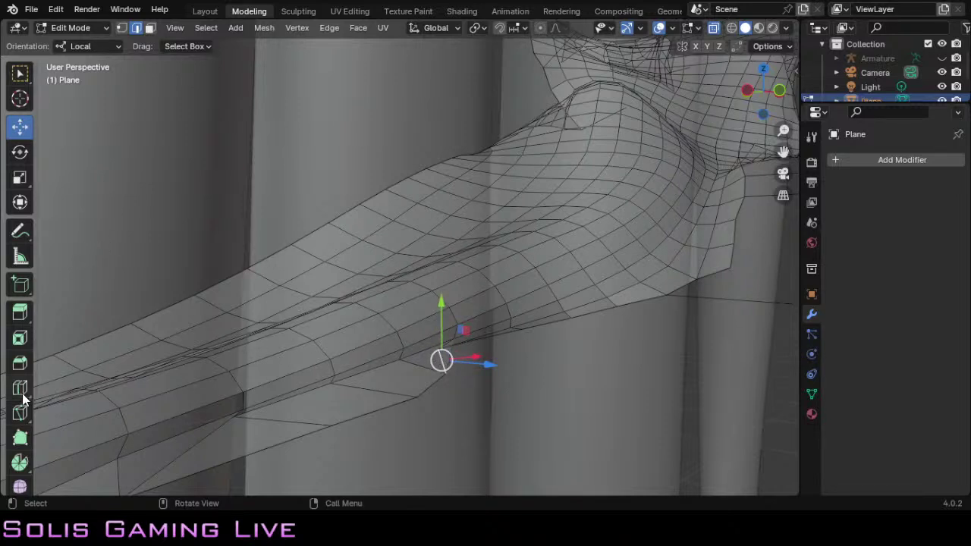
click(20, 152)
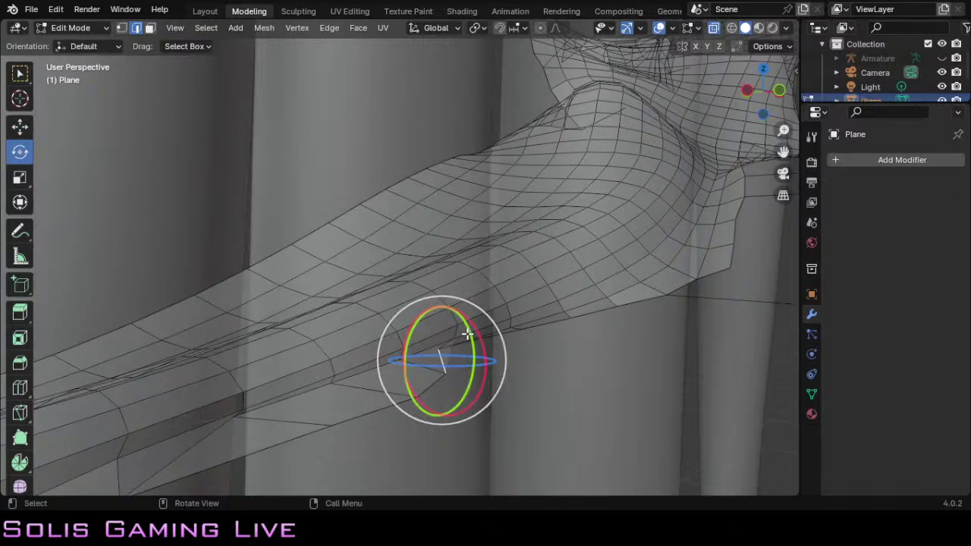
drag(472, 334, 457, 318)
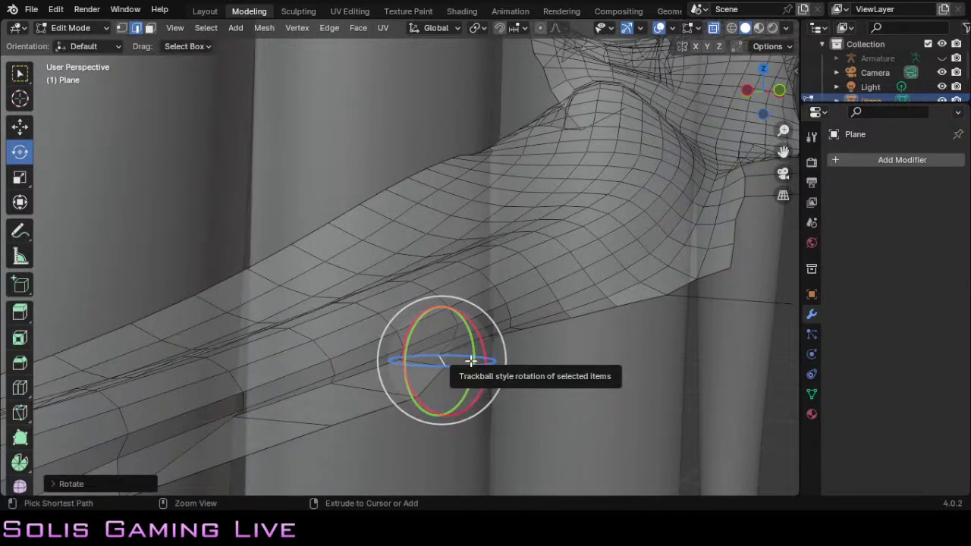
key(ctrl+z)
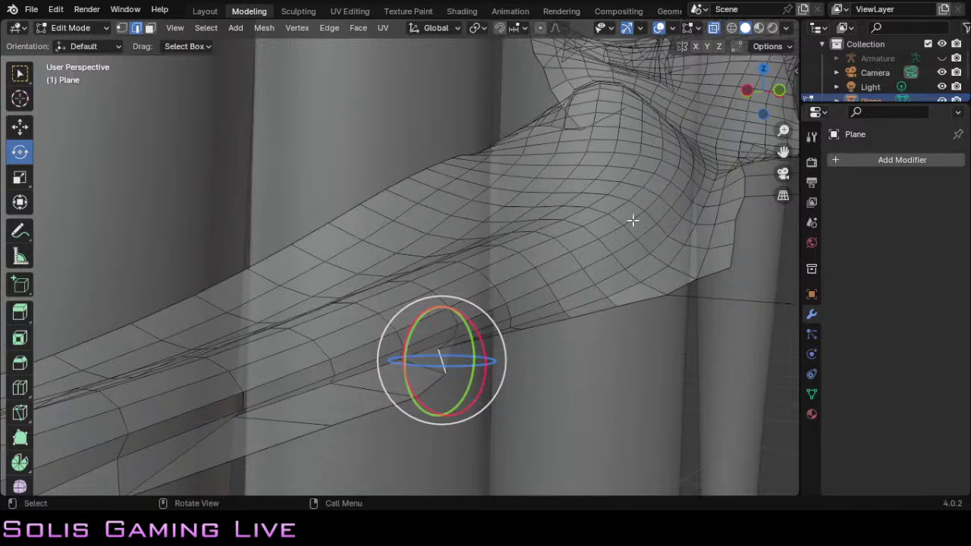
drag(748, 78, 675, 208)
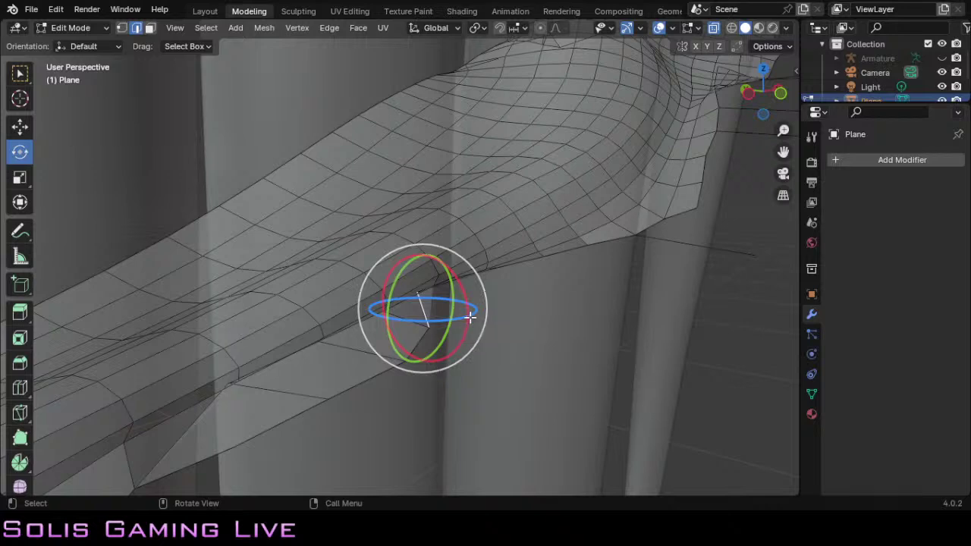
drag(463, 319, 440, 329)
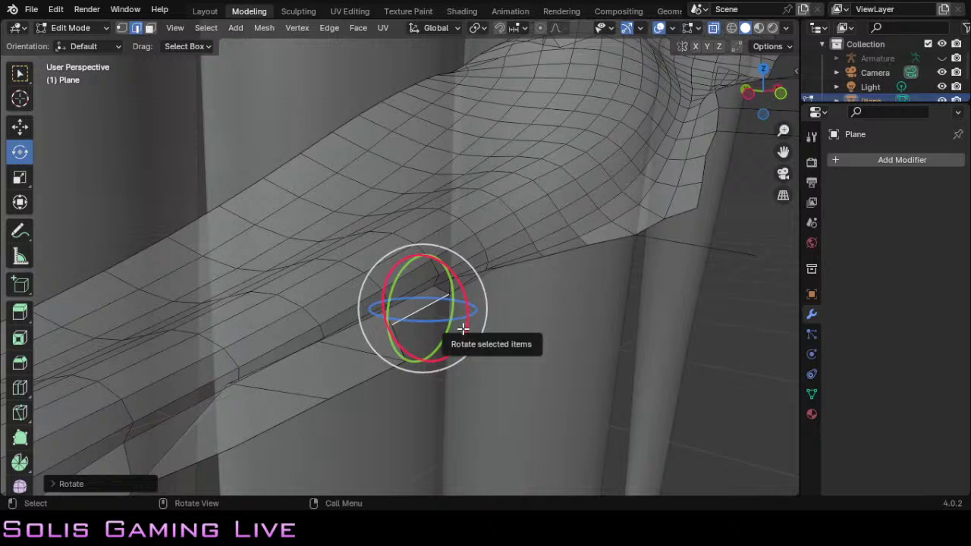
key(ctrl+z)
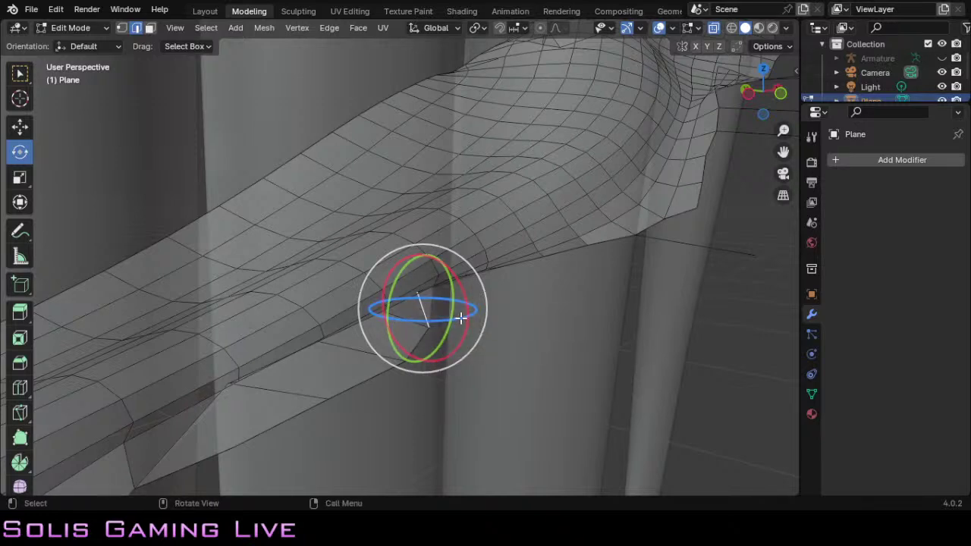
drag(461, 319, 444, 305)
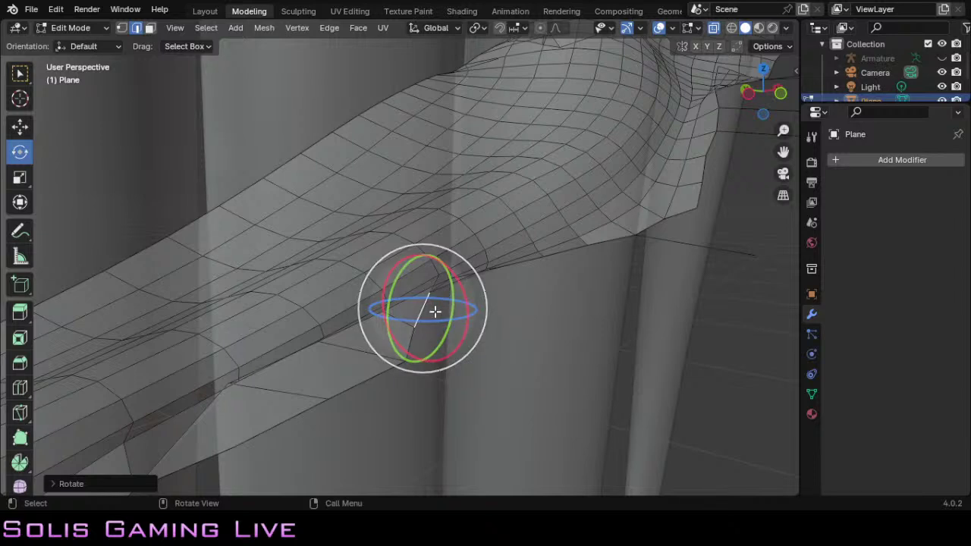
drag(440, 317, 425, 323)
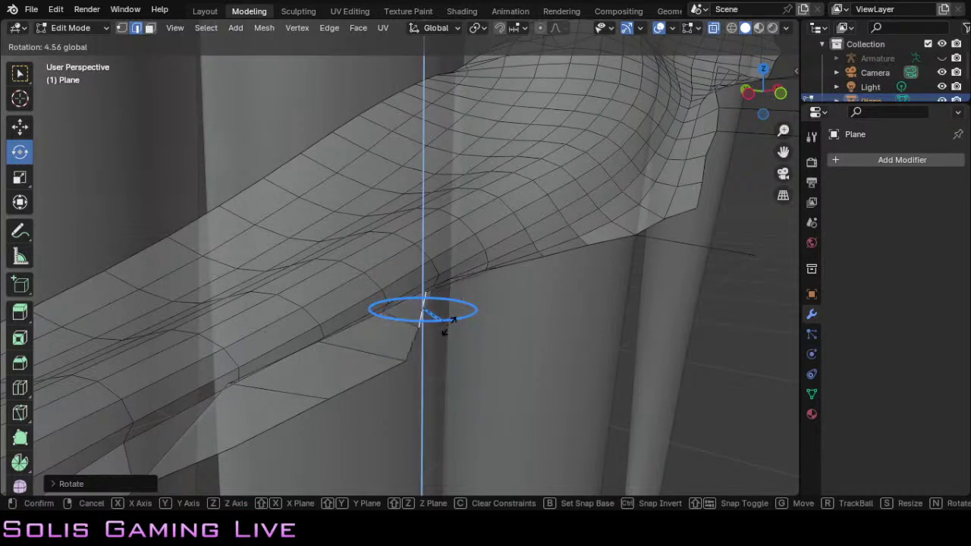
drag(432, 326, 436, 327)
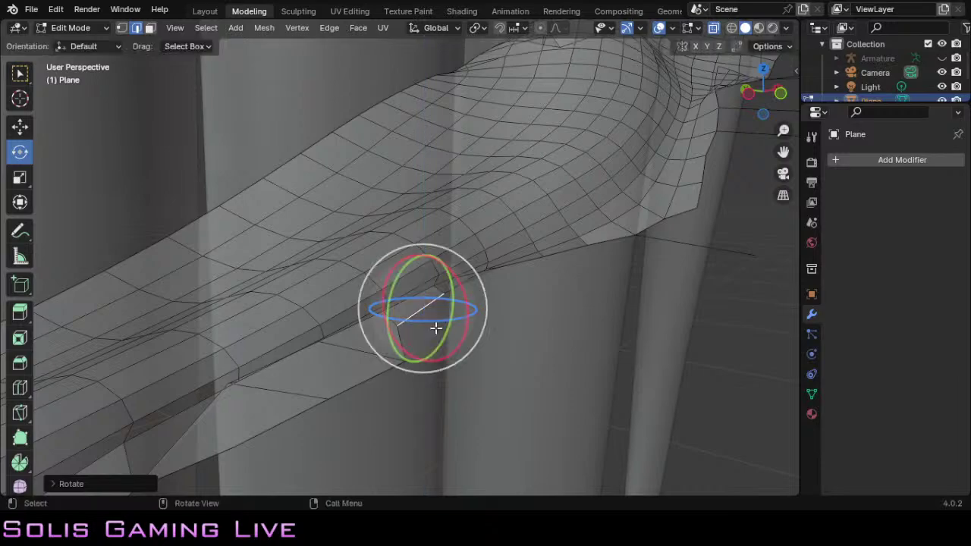
Step: Rotate the short edge adjoining the realigned one, on the side toward the wide flap, around the global X and Z axes
drag(748, 112, 739, 85)
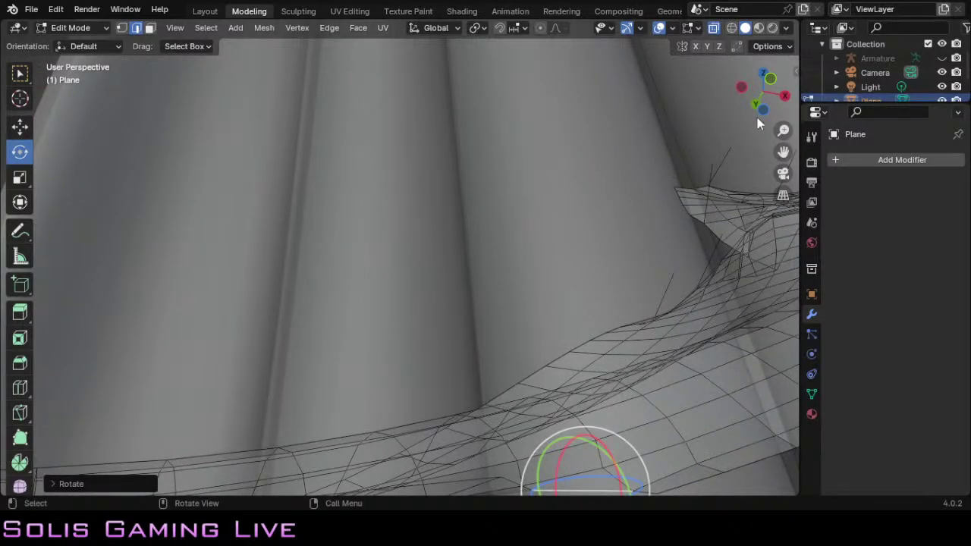
drag(761, 108, 749, 101)
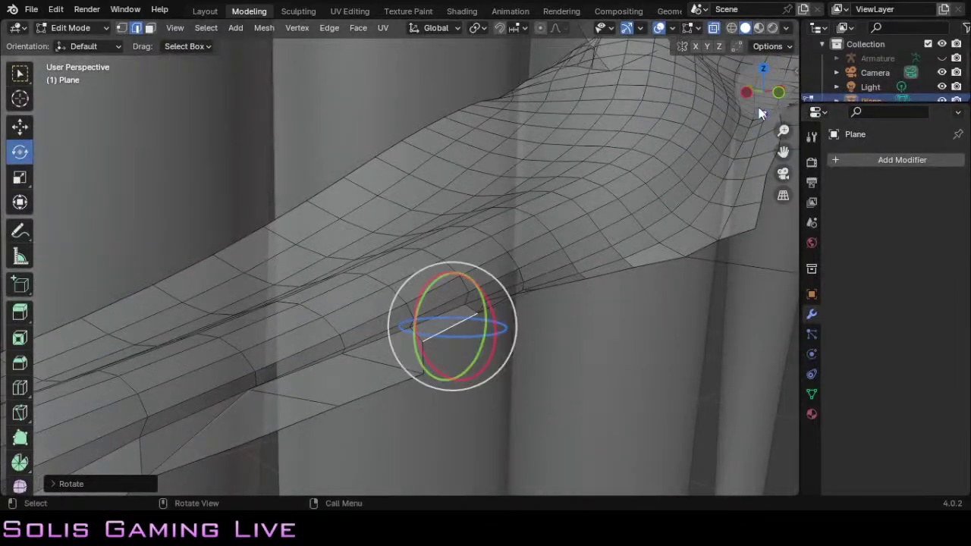
click(481, 310)
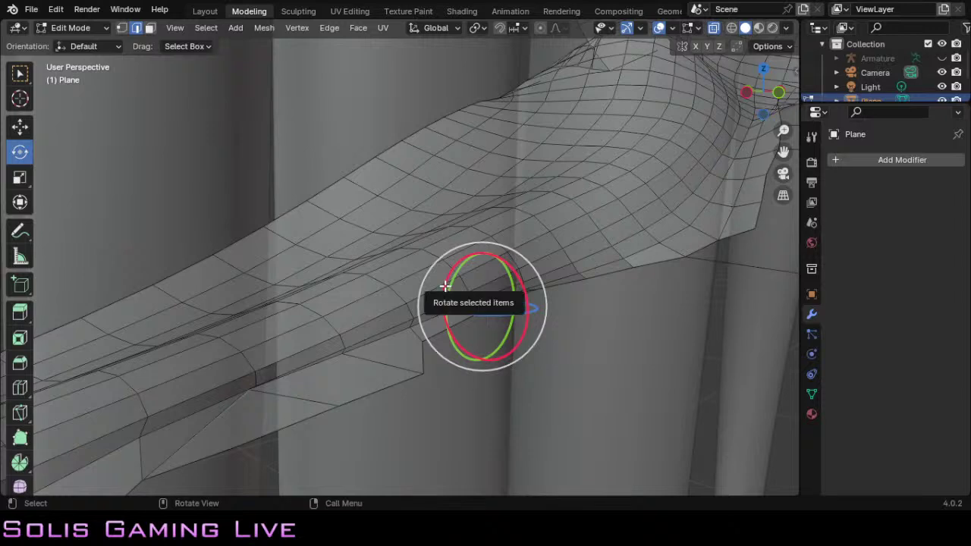
mouse_move(445, 285)
mouse_down()
mouse_move(457, 214)
mouse_move(477, 399)
mouse_move(455, 284)
mouse_move(465, 252)
mouse_move(457, 306)
mouse_move(460, 288)
mouse_up()
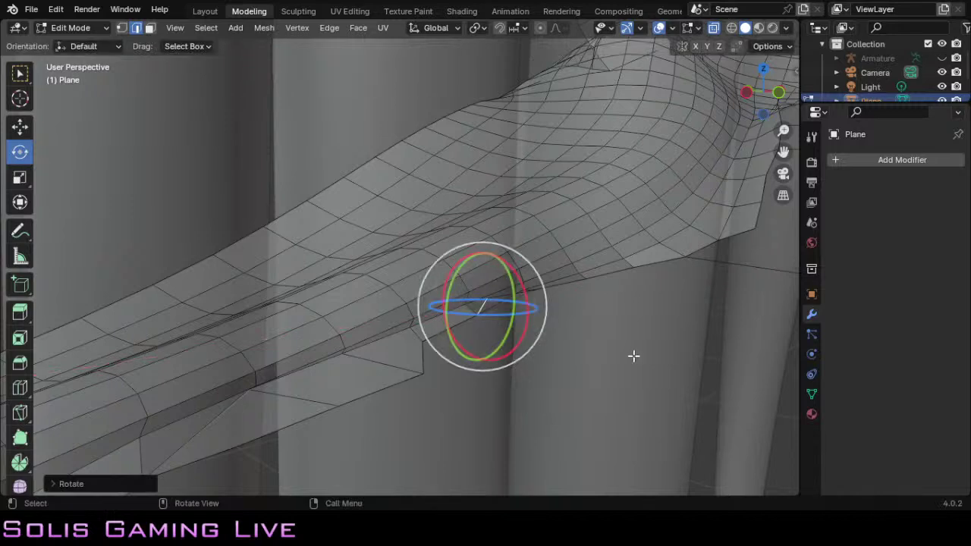
drag(531, 309, 513, 336)
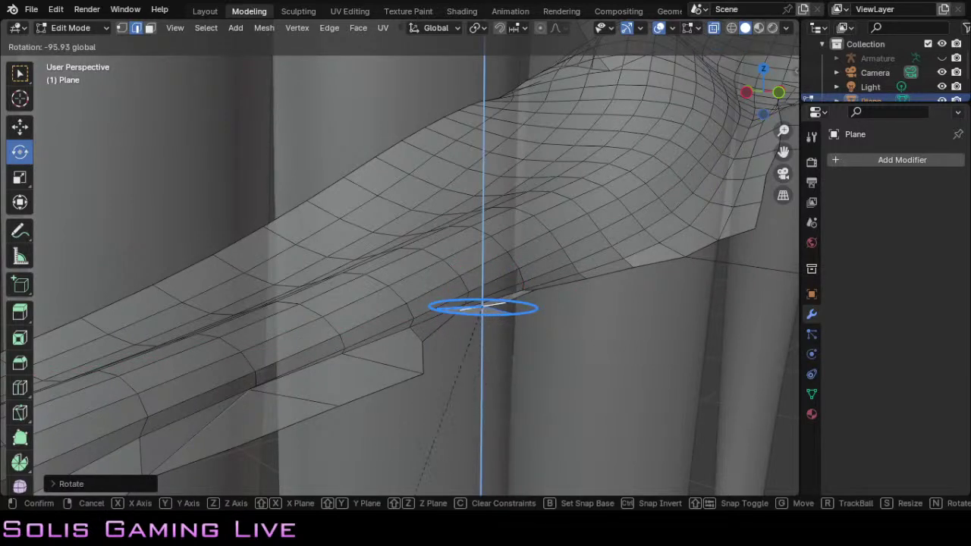
drag(298, 490, 598, 289)
Step: From the inner side, rotate that short edge around global Y, and likewise rotate its neighbour farther along the border
drag(770, 96, 679, 249)
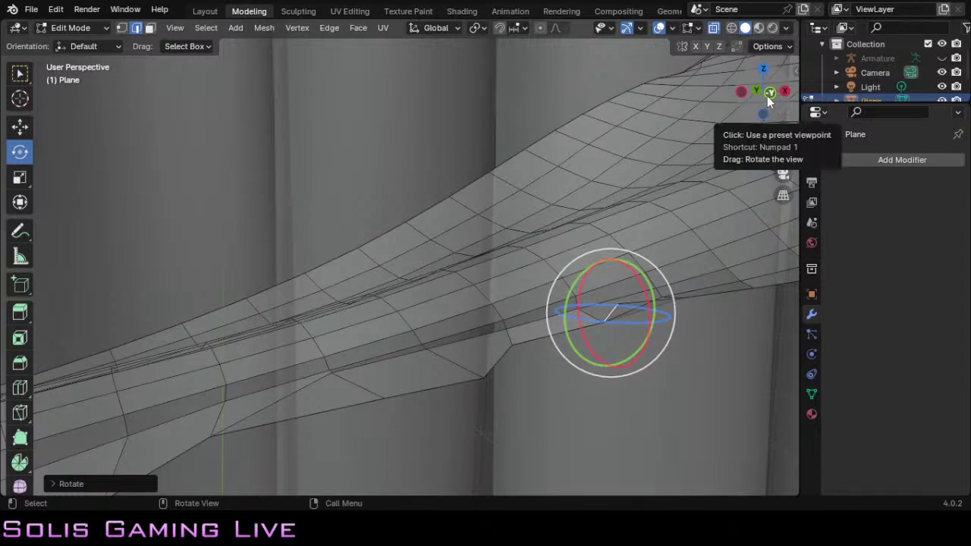
drag(767, 91, 720, 136)
scroll(607, 268, down, 3)
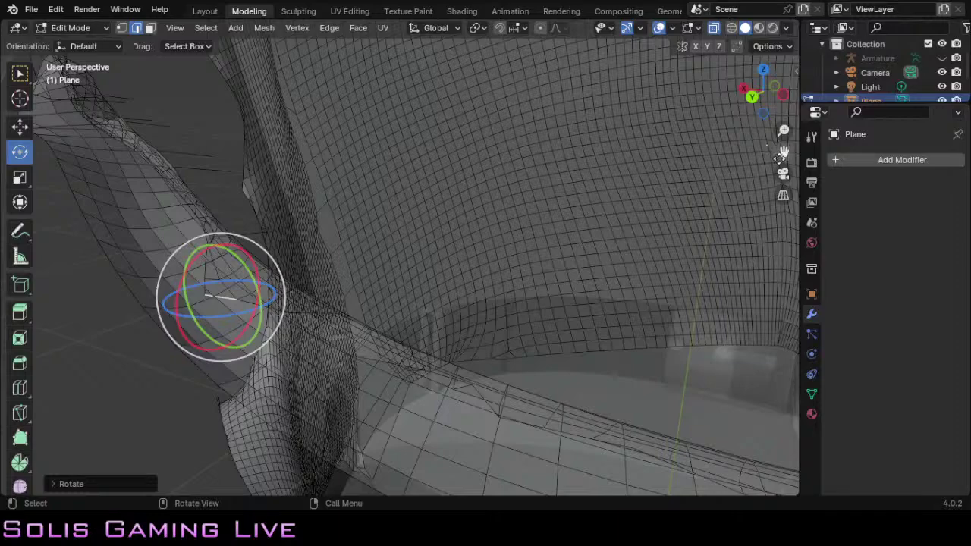
drag(783, 151, 944, 146)
scroll(641, 353, up, 3)
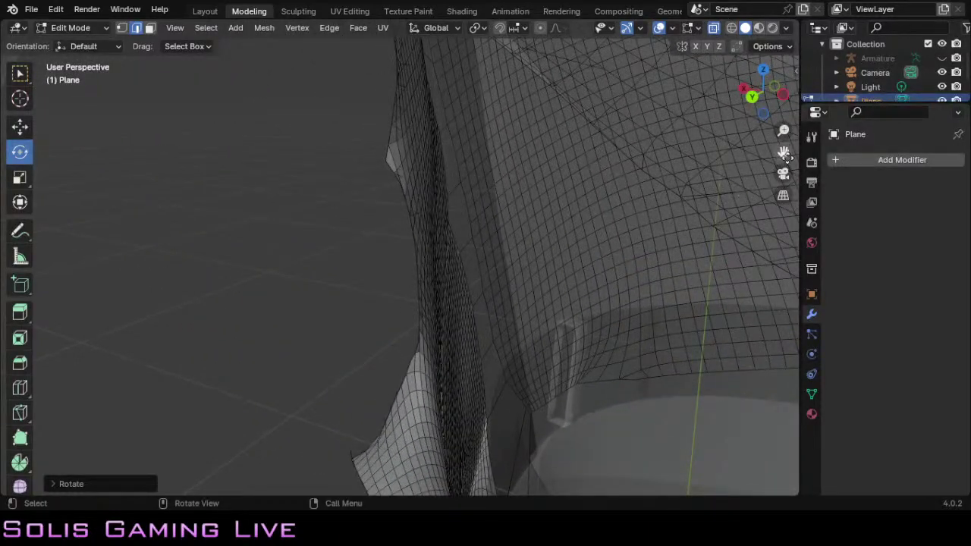
drag(784, 153, 674, 152)
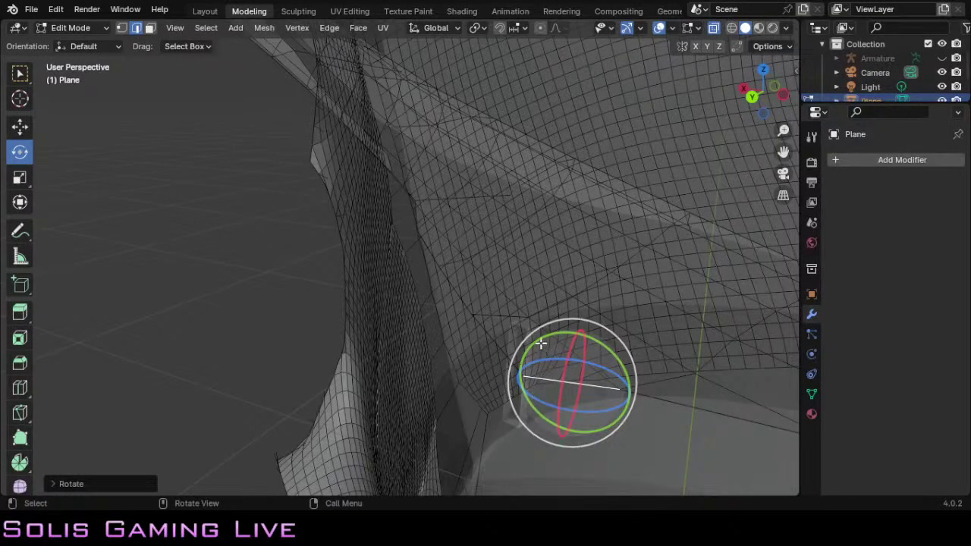
drag(541, 344, 531, 366)
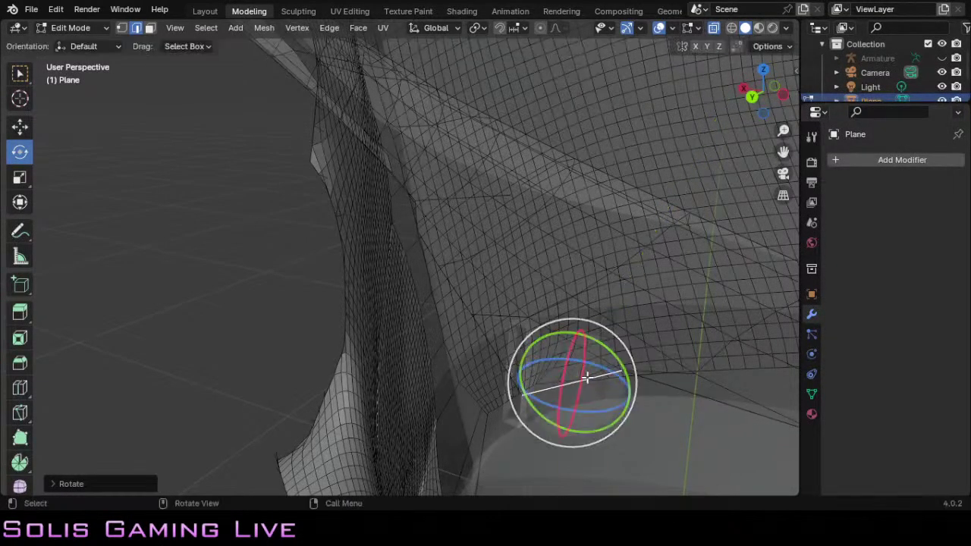
click(648, 369)
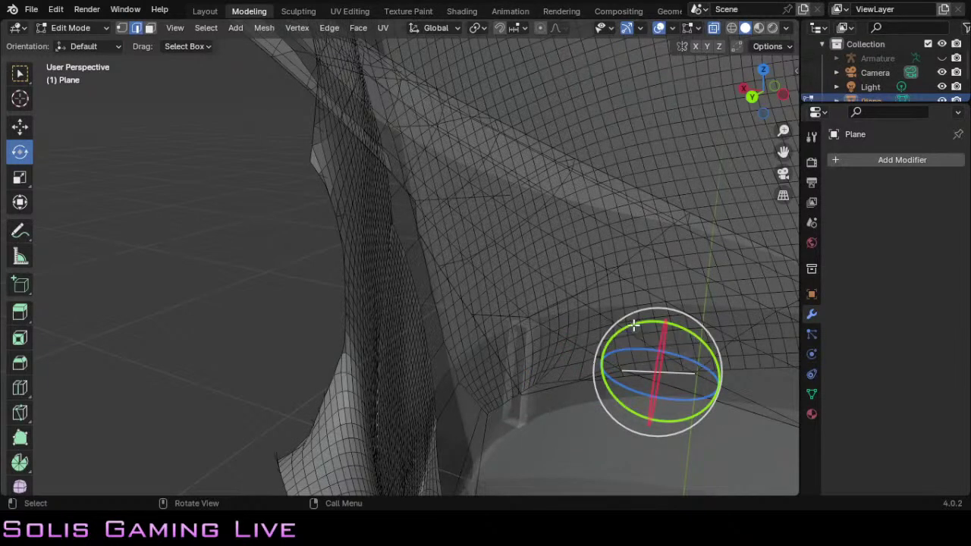
drag(634, 325, 611, 351)
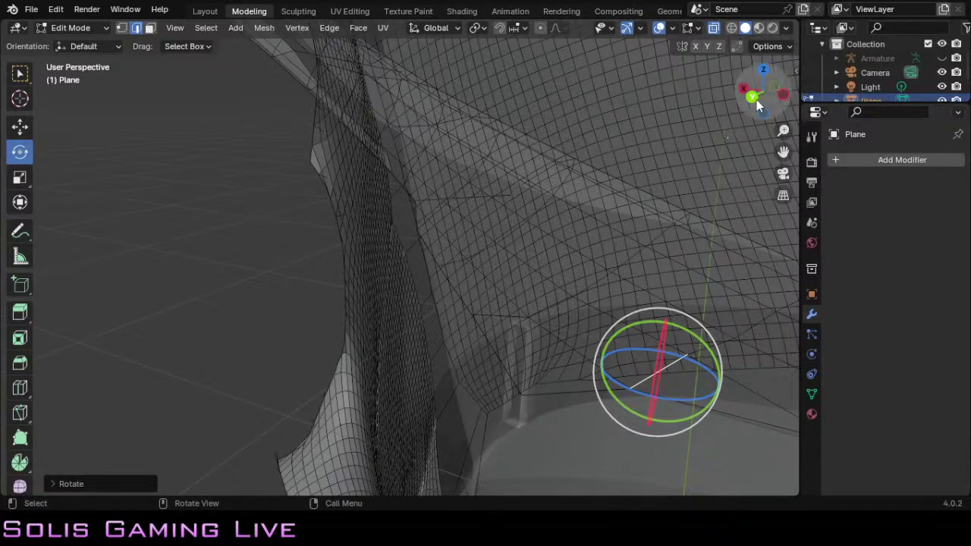
Step: Rotate the next lower-border edge toward the wide flap to even out its angle with the strip's border
drag(757, 99, 694, 221)
scroll(695, 222, down, 2)
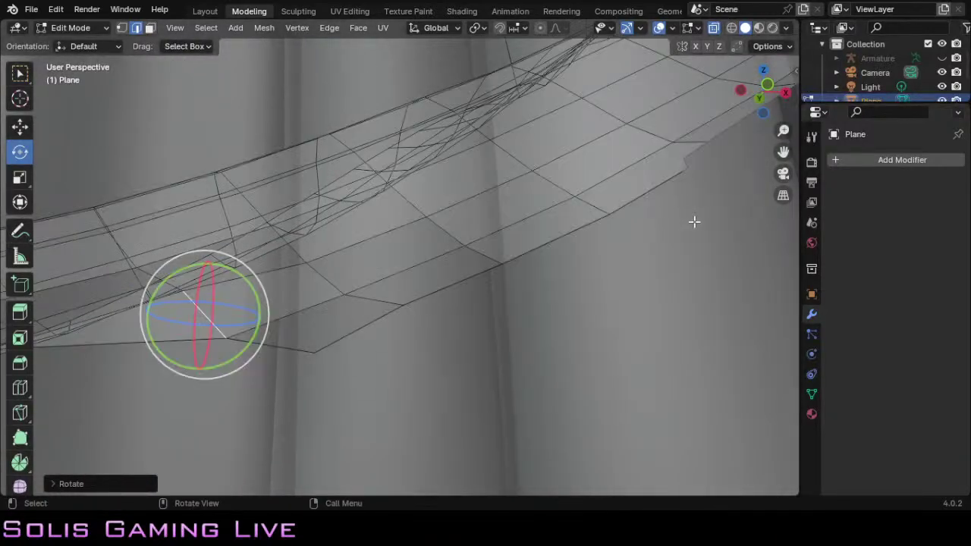
drag(765, 93, 705, 138)
scroll(642, 290, down, 2)
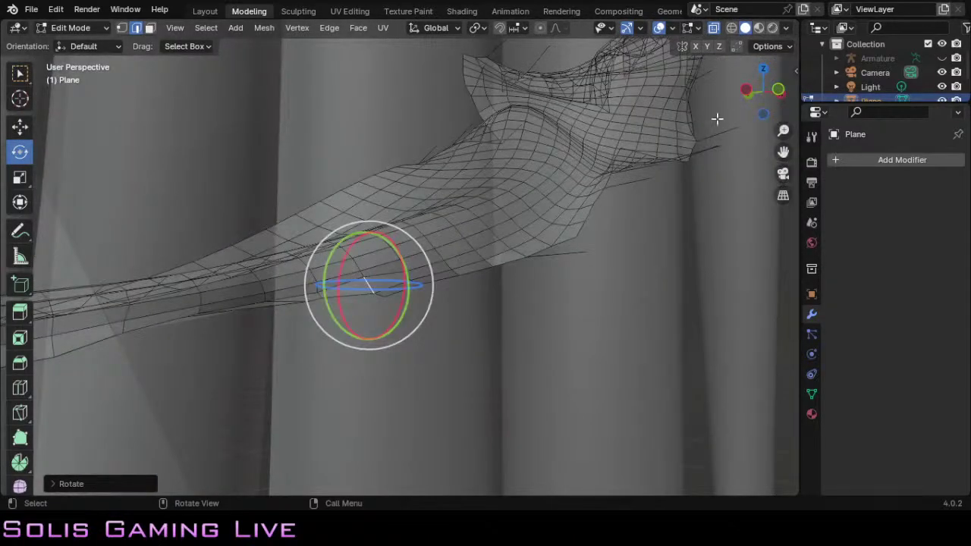
drag(752, 101, 735, 113)
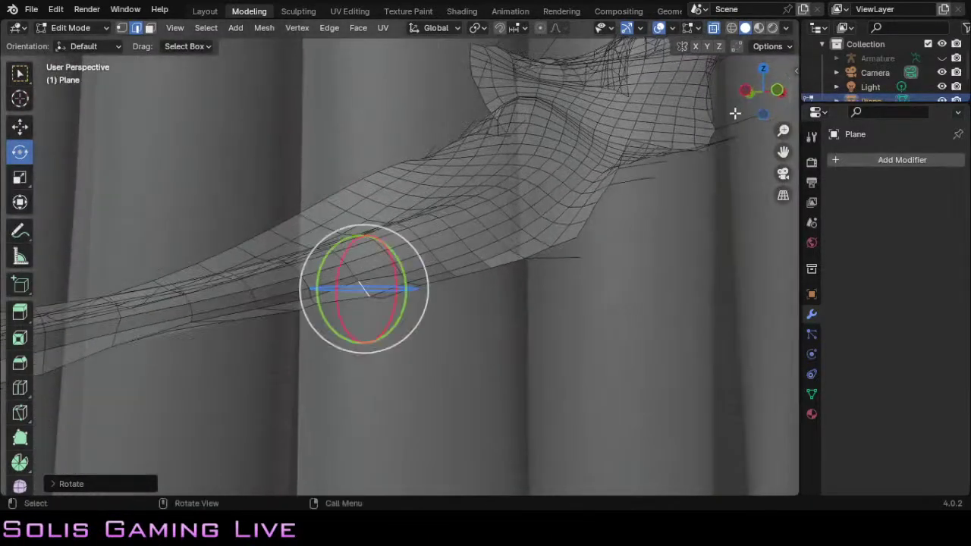
click(423, 286)
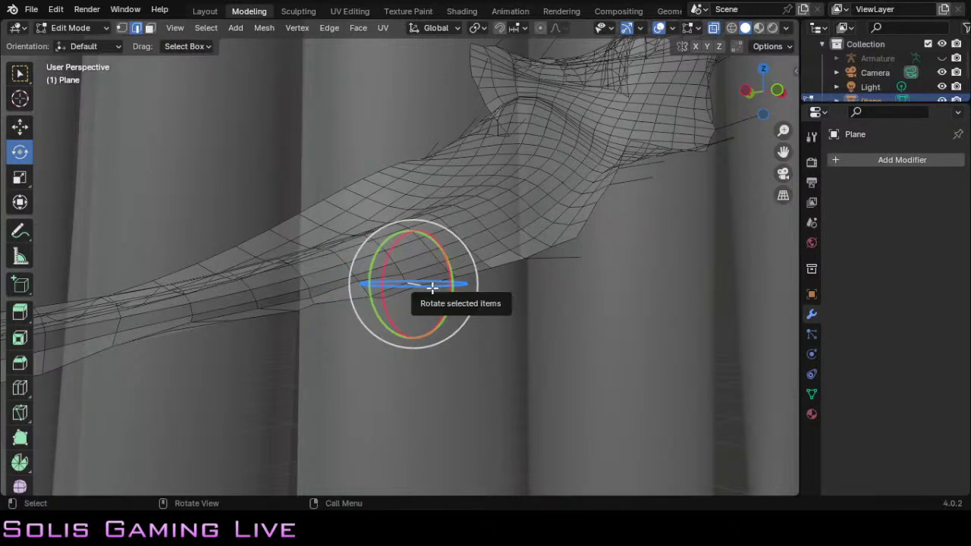
drag(386, 262, 449, 110)
drag(528, 432, 388, 276)
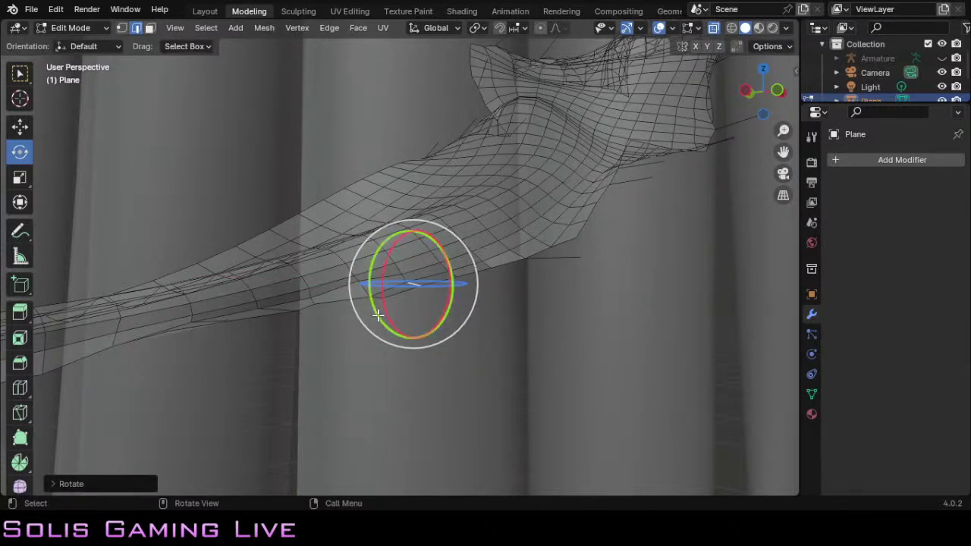
Step: Rotate the selected short border edge further so it tilts with the edges above it, and select the long lower-border edge beyond it
drag(380, 313, 390, 287)
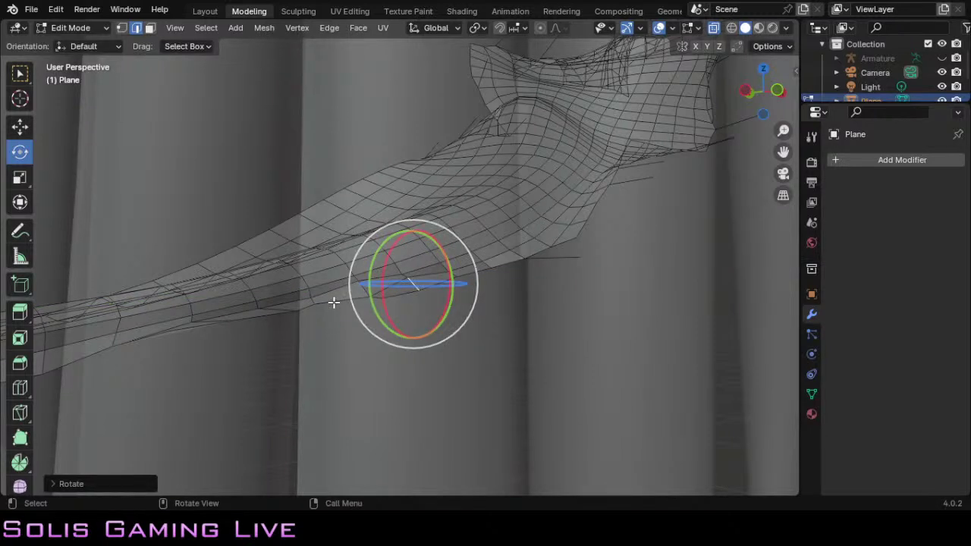
click(334, 302)
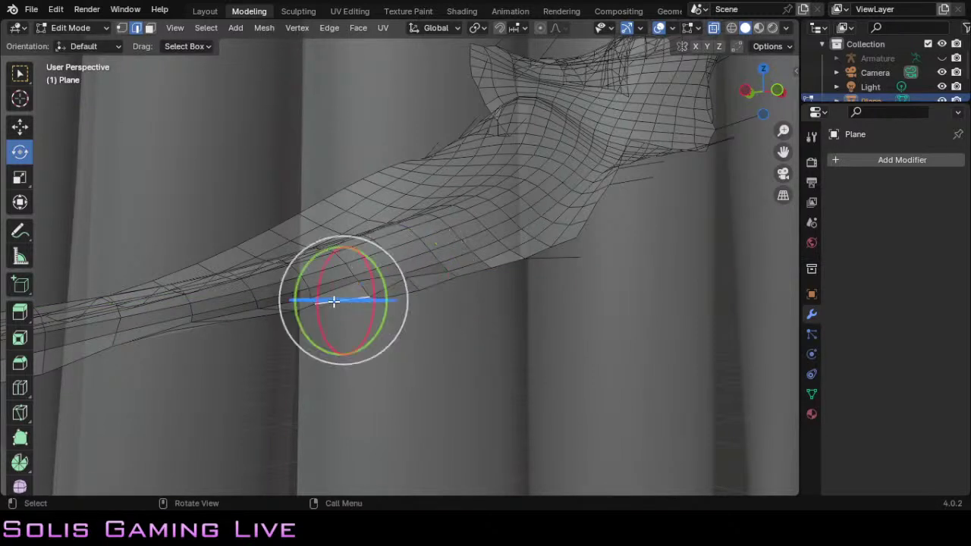
click(245, 319)
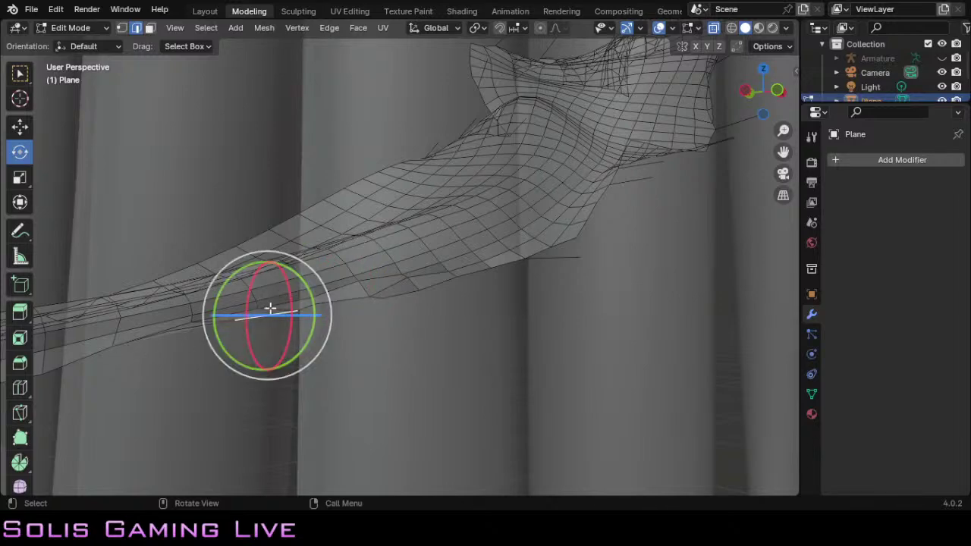
Step: Rotate the short end edge of the pulled-out faces beside the gap around global X to straighten the face's corner
drag(767, 96, 678, 147)
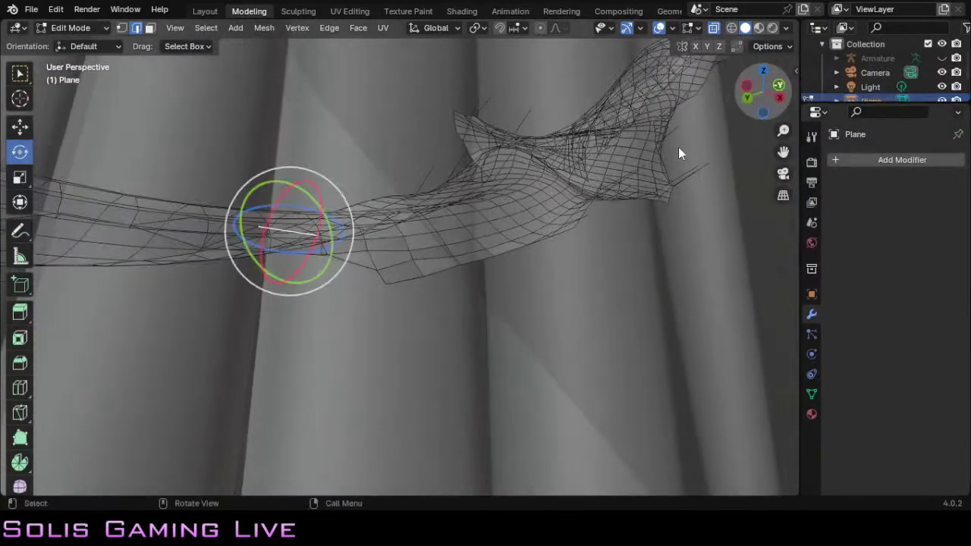
click(383, 279)
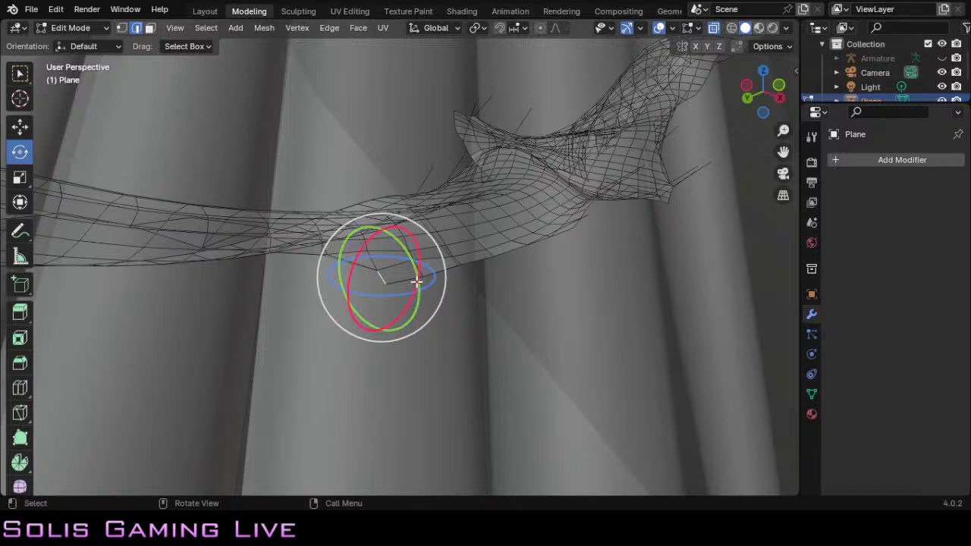
drag(418, 283, 393, 364)
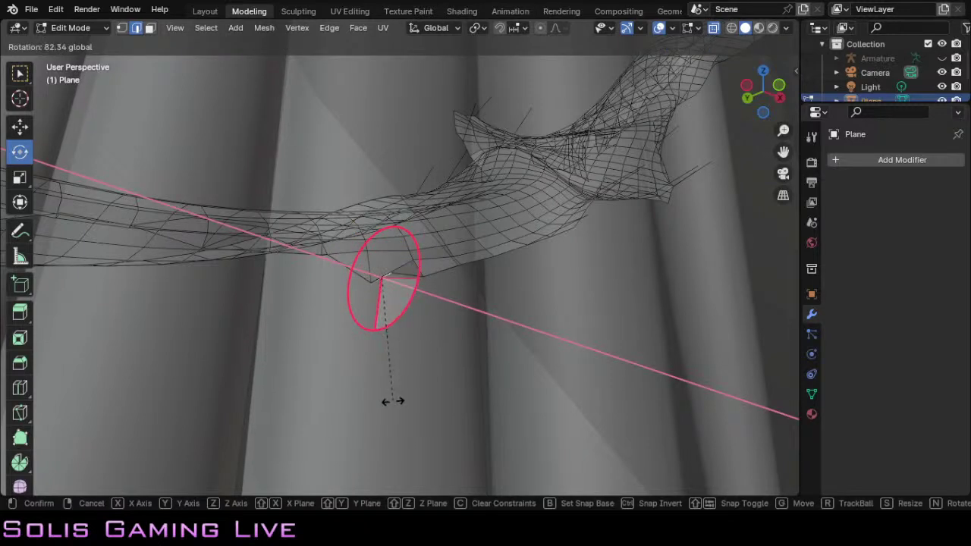
drag(393, 401, 174, 130)
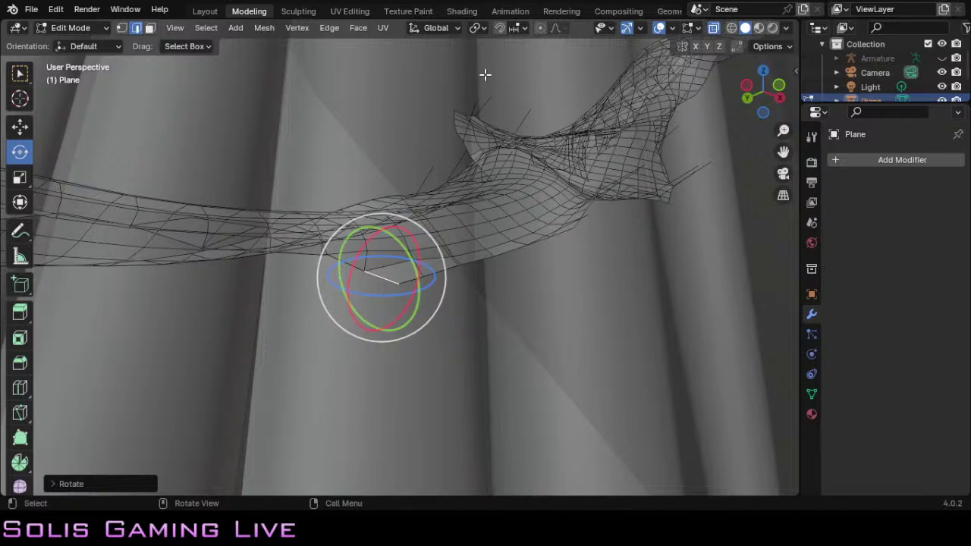
Step: Rotate the short end edge of the flap across the gap around global Z, and select the border edge joining the two pulled-out ends
drag(768, 122, 764, 96)
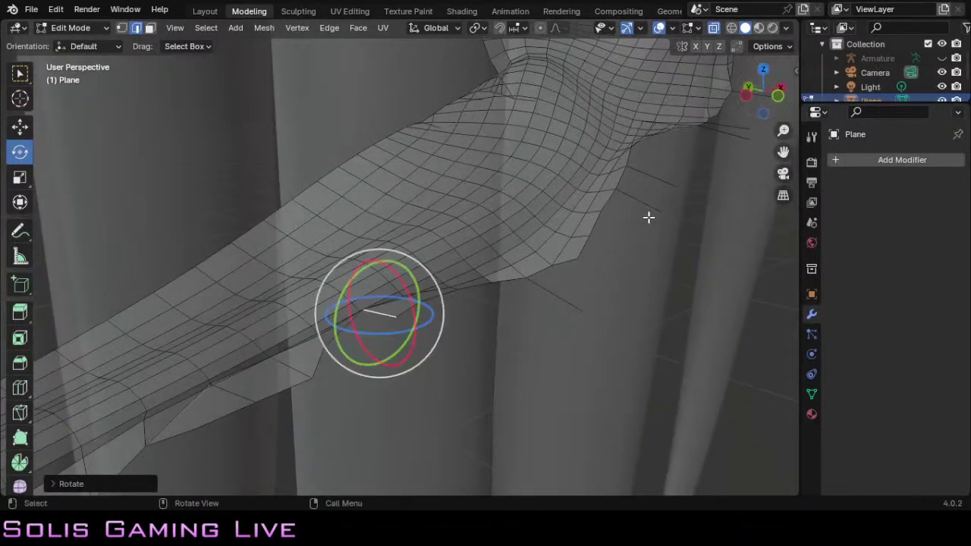
scroll(571, 365, down, 1)
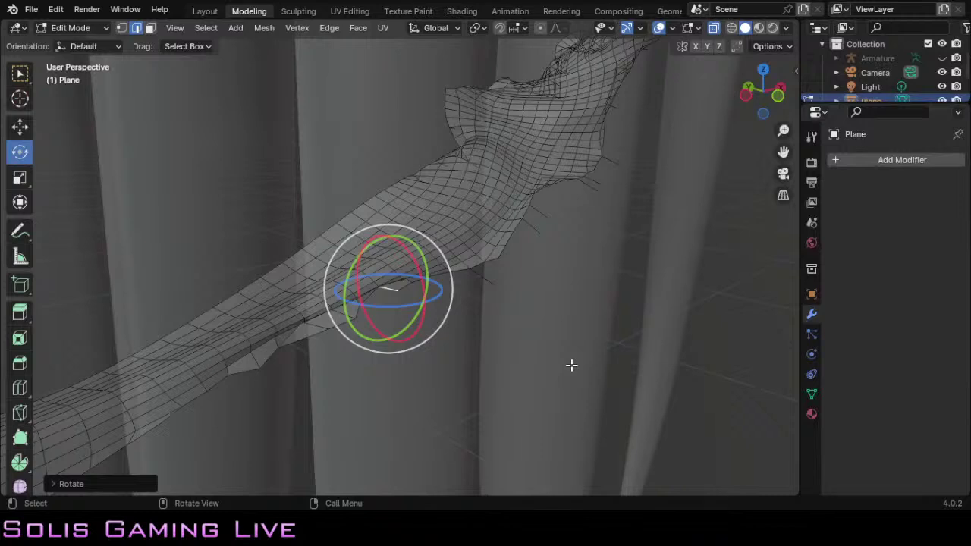
scroll(572, 365, up, 2)
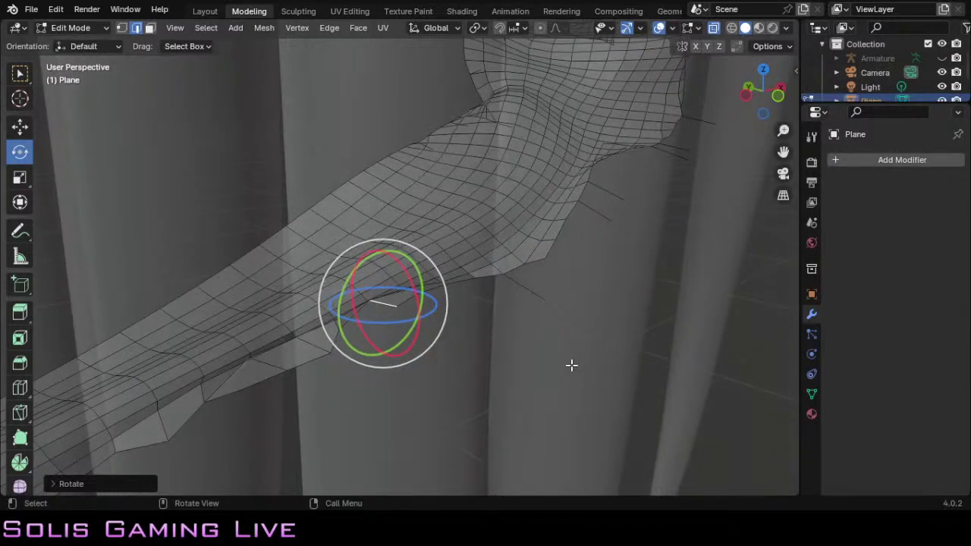
scroll(571, 365, up, 1)
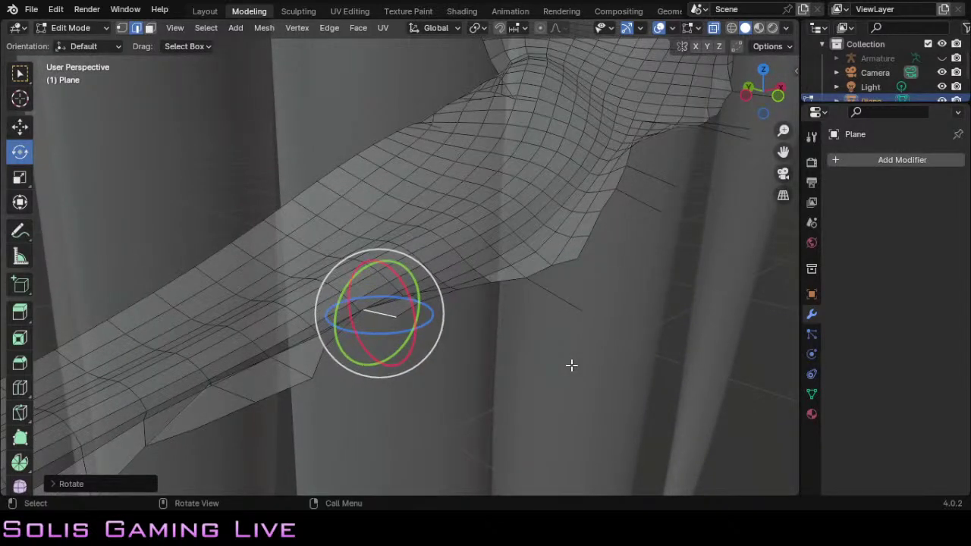
click(318, 367)
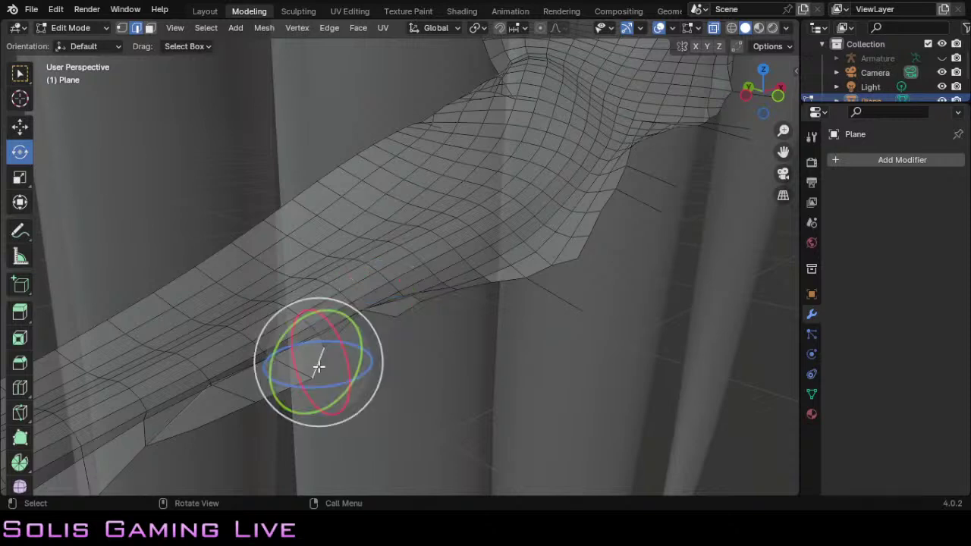
drag(337, 384, 410, 393)
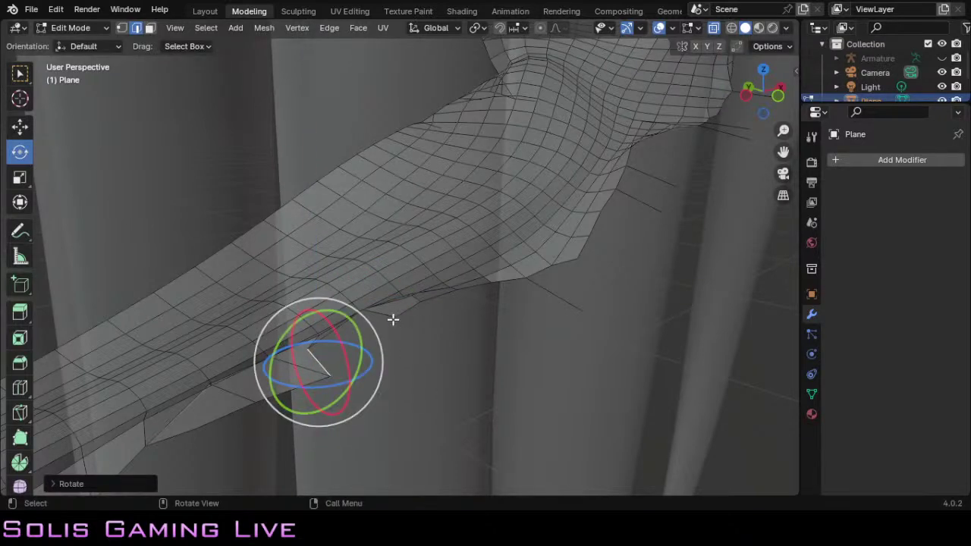
click(389, 314)
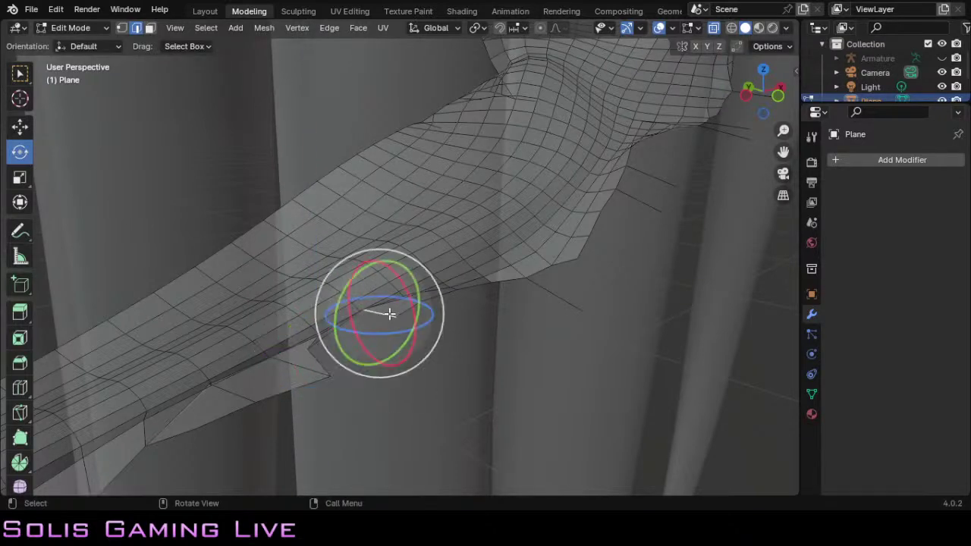
click(319, 347)
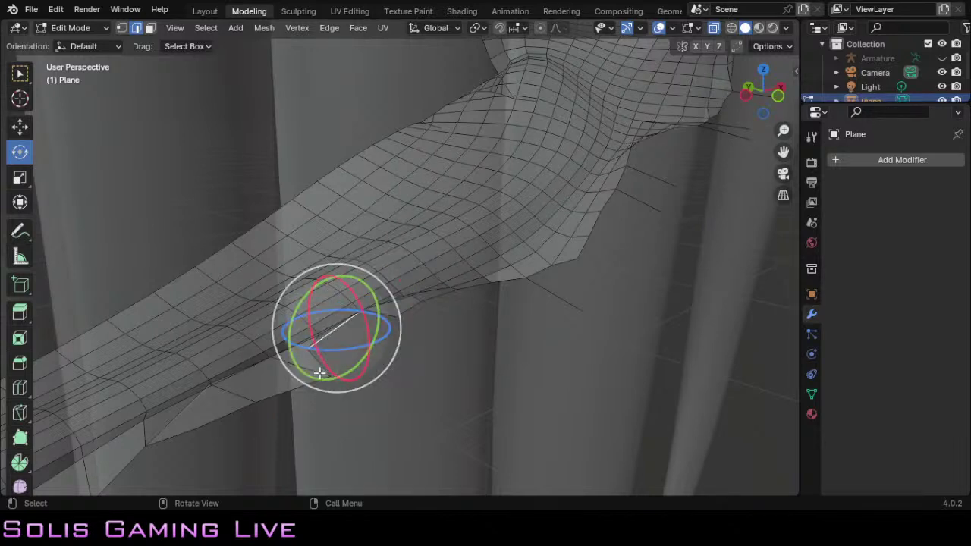
click(323, 371)
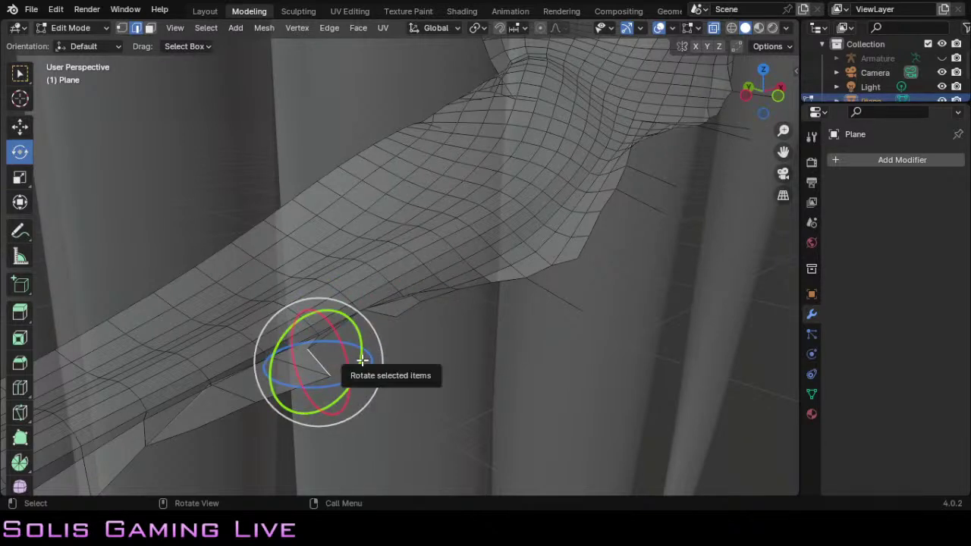
click(362, 362)
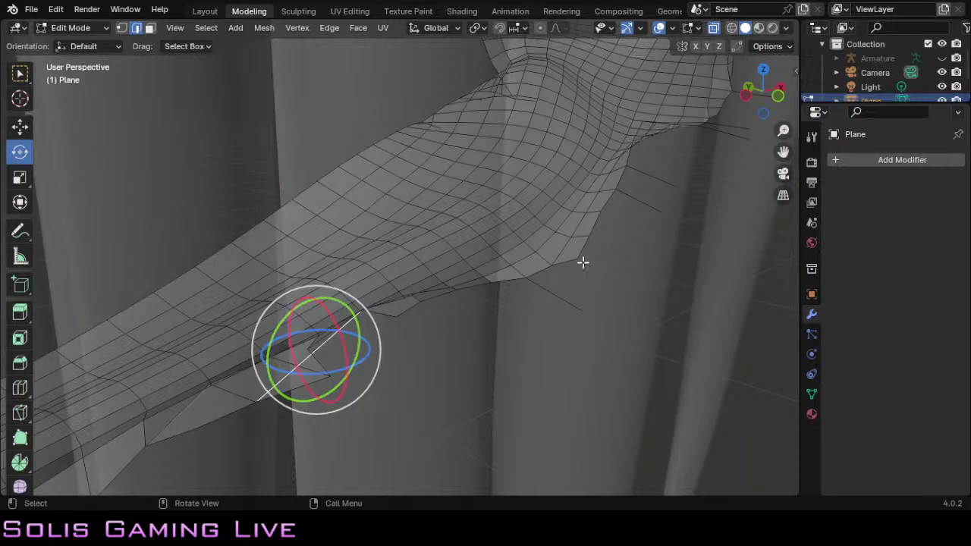
mouse_move(761, 89)
mouse_down()
mouse_move(729, 102)
mouse_move(711, 147)
mouse_move(761, 99)
mouse_up()
key(ctrl+z)
key(ctrl+z)
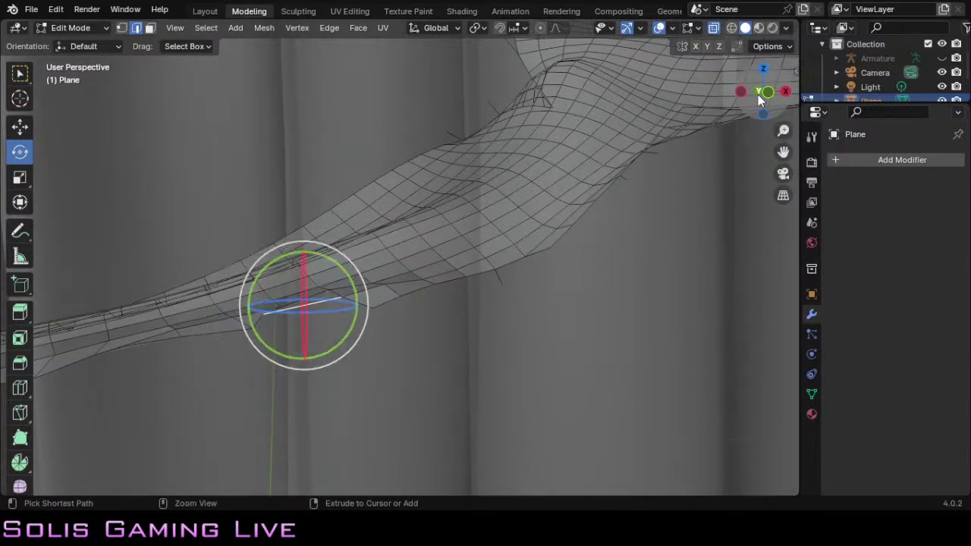
Step: Fill the gap between the two flaps with a face, using the joining border edge and both flaps' short end edges
scroll(650, 319, up, 4)
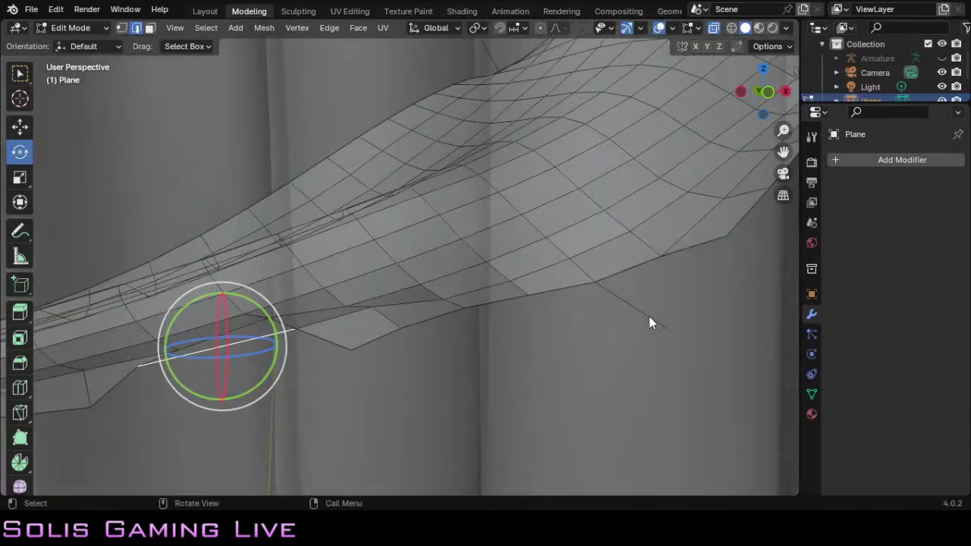
drag(764, 93, 726, 109)
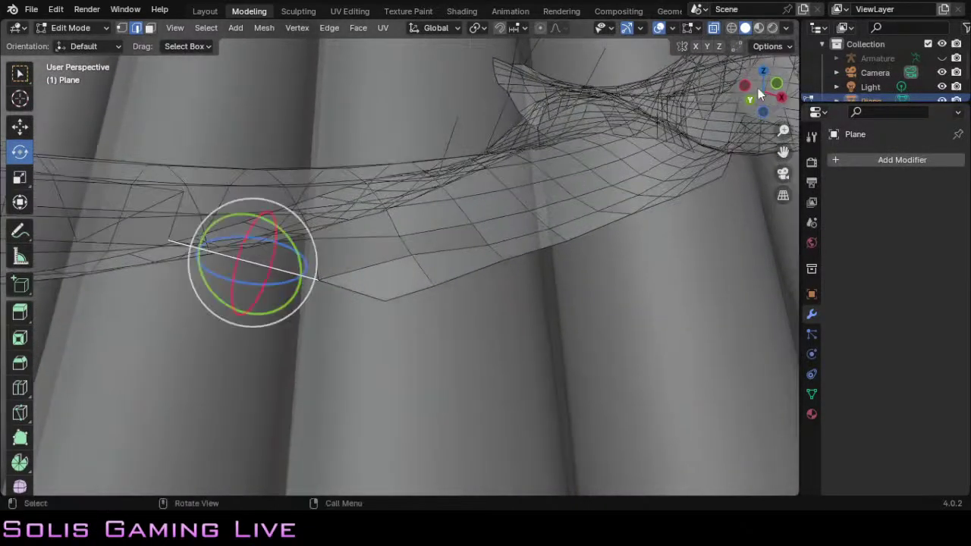
shift+click(357, 291)
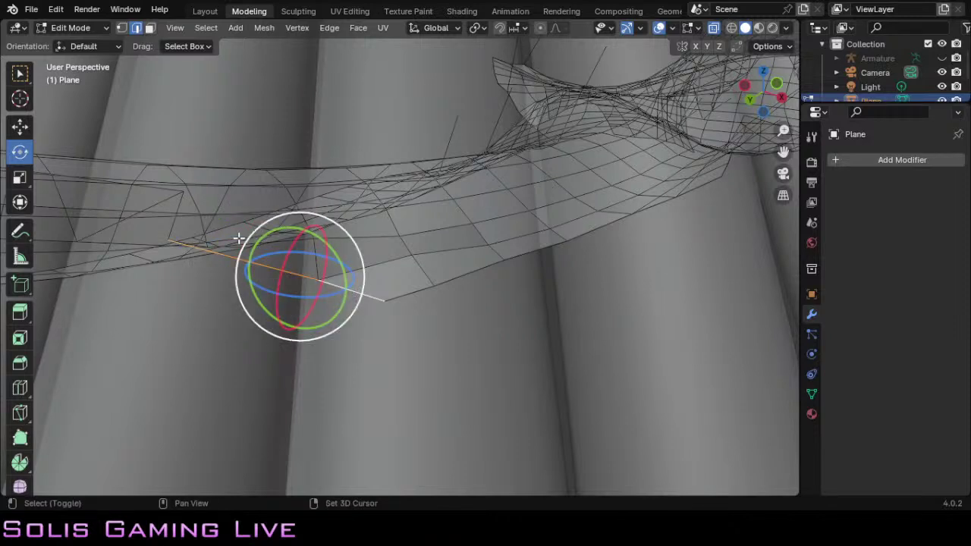
shift+click(170, 229)
shift+click(170, 229)
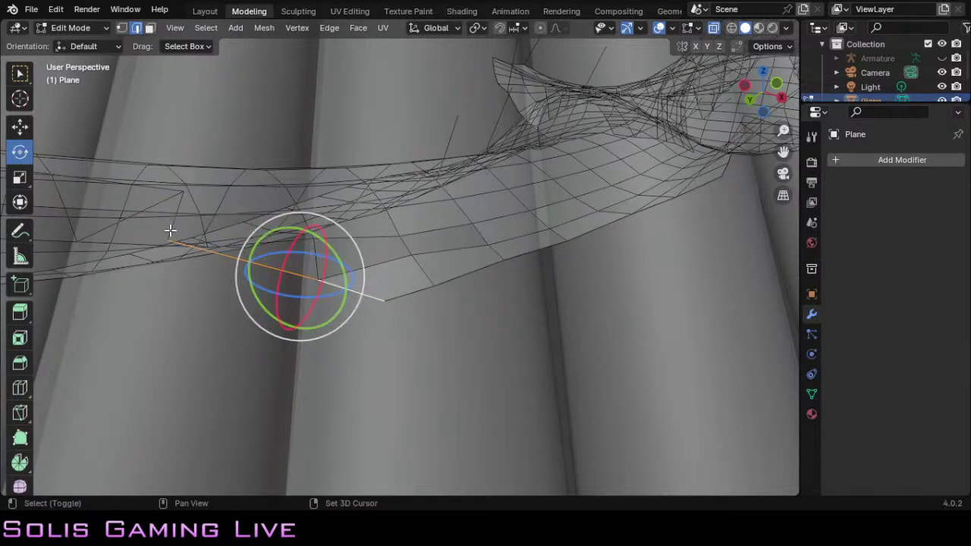
shift+click(169, 229)
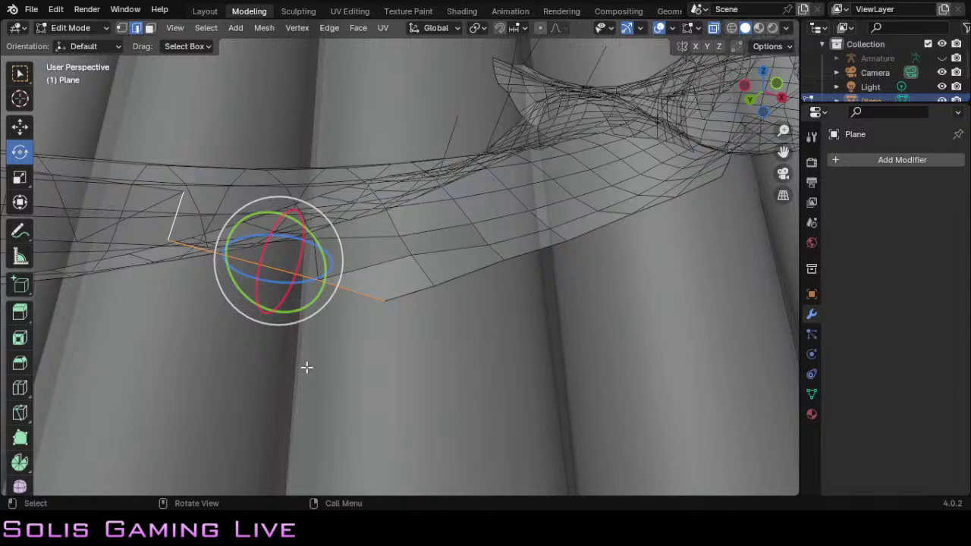
key(f)
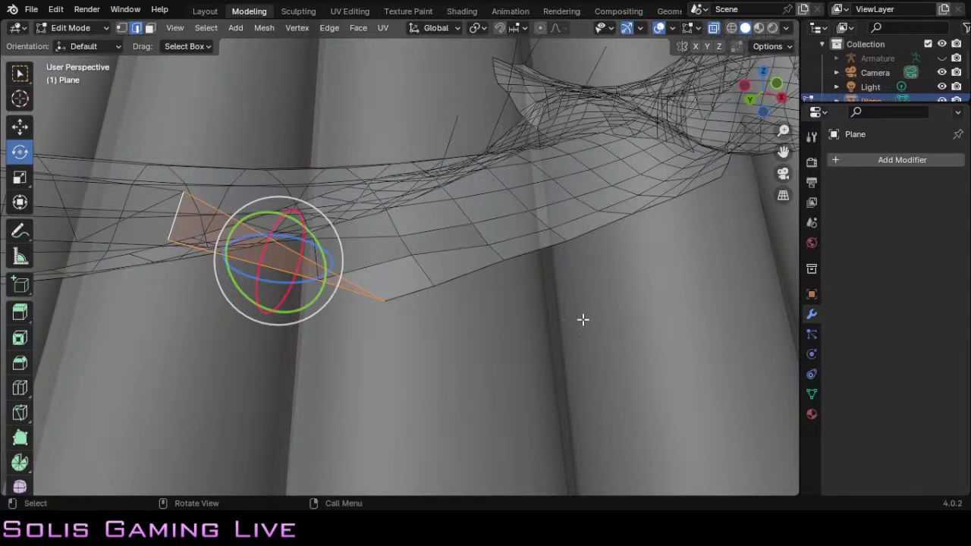
Step: Move the inner edge of the newly filled face outward toward the strip's lower border to even out the neighbouring faces
drag(772, 97, 756, 139)
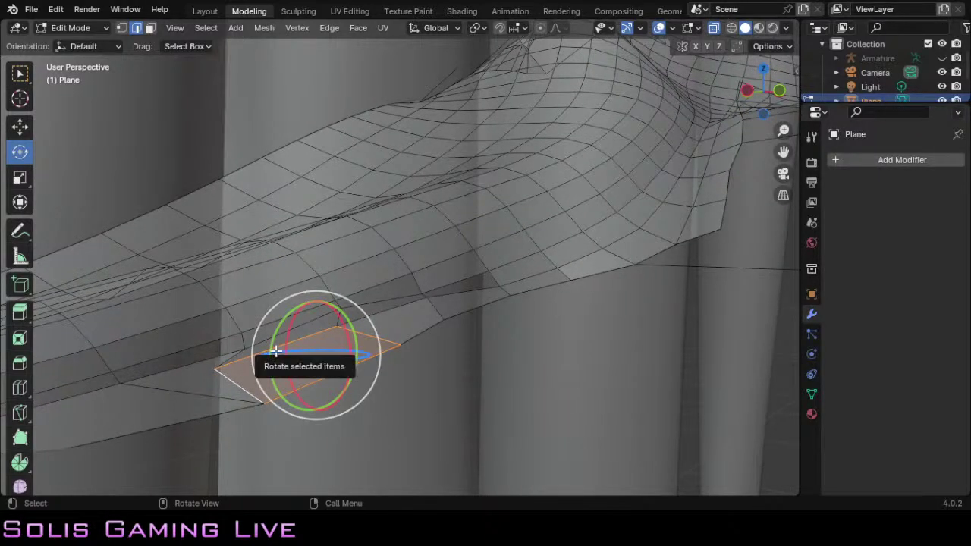
drag(275, 352, 337, 281)
click(19, 127)
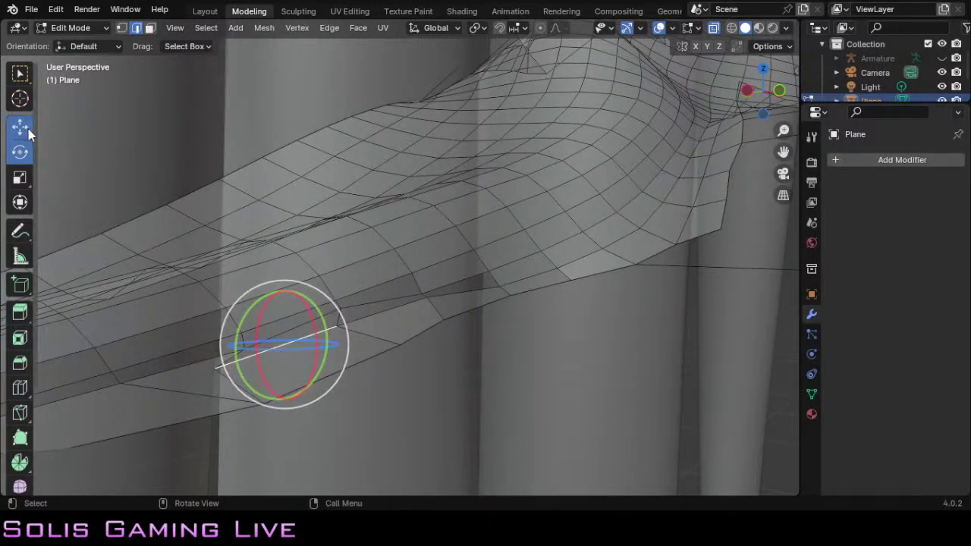
drag(313, 346, 368, 372)
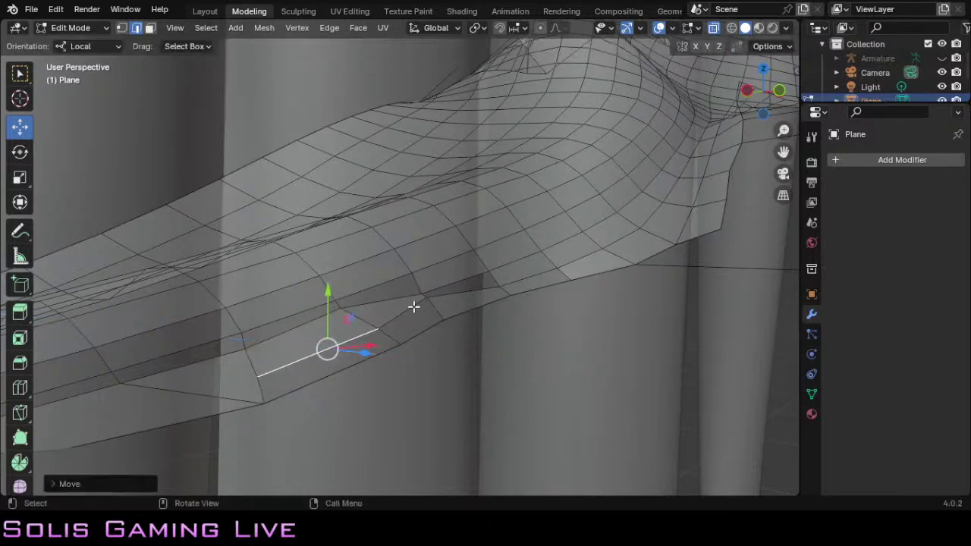
Step: Rotate the next inner edge toward the wide flap around global Z and Y so it follows the strip's direction
click(453, 294)
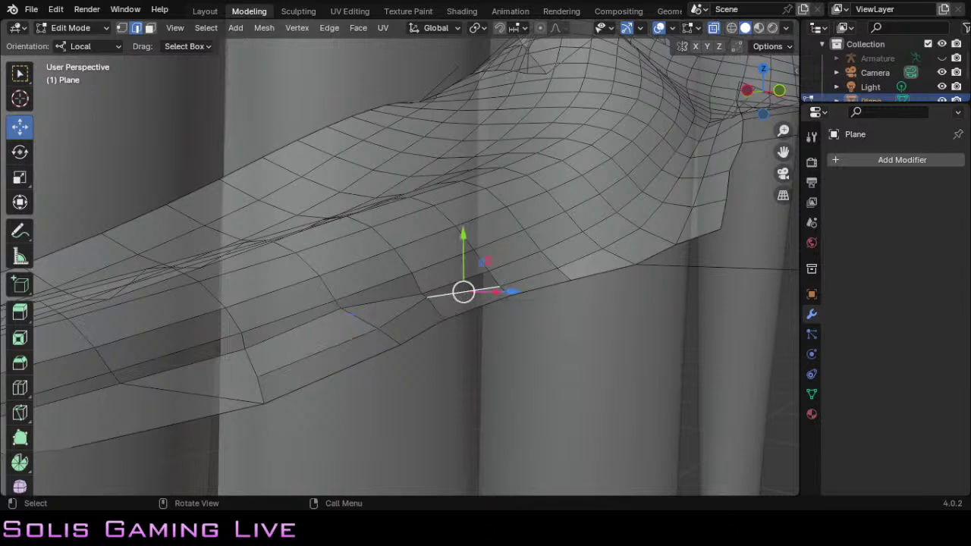
click(20, 152)
drag(479, 292, 498, 299)
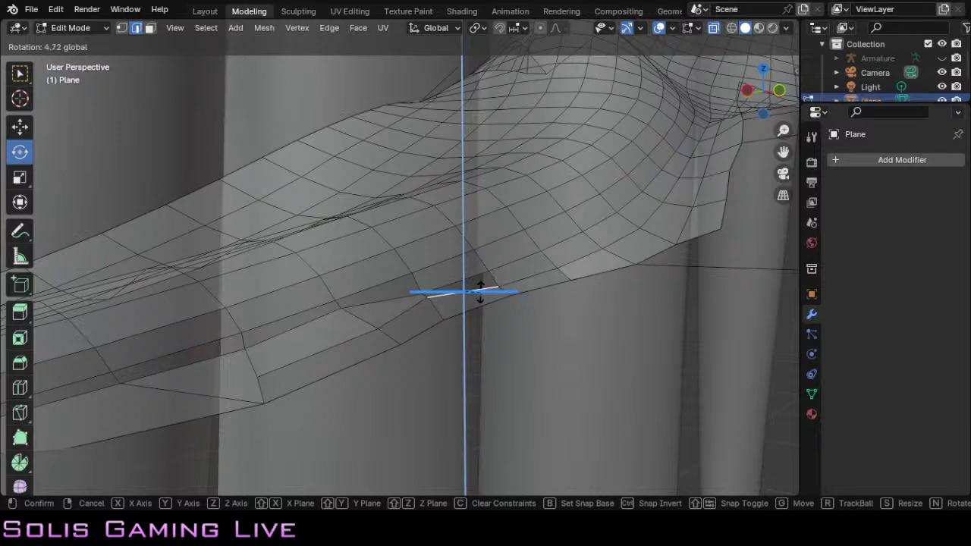
click(477, 293)
mouse_move(763, 103)
mouse_down()
mouse_move(703, 123)
mouse_move(765, 106)
mouse_up()
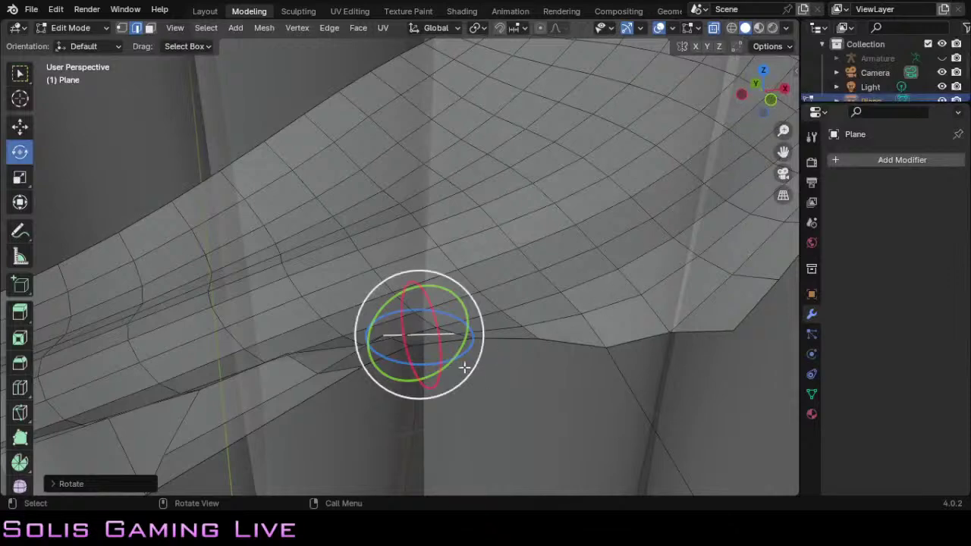
drag(442, 374, 463, 366)
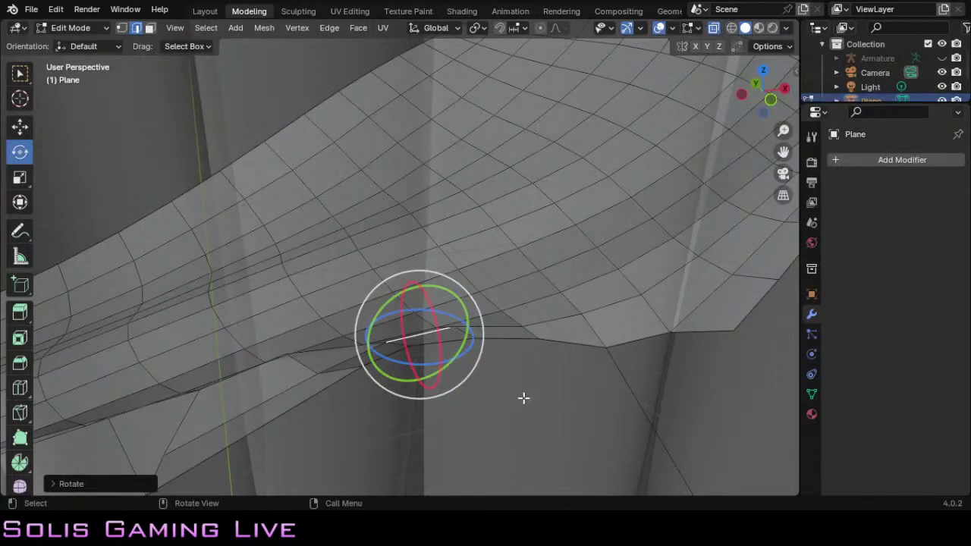
Step: Move the two neighbouring outer border edges between the filled face and the wide flap outward to widen the narrow faces
click(374, 365)
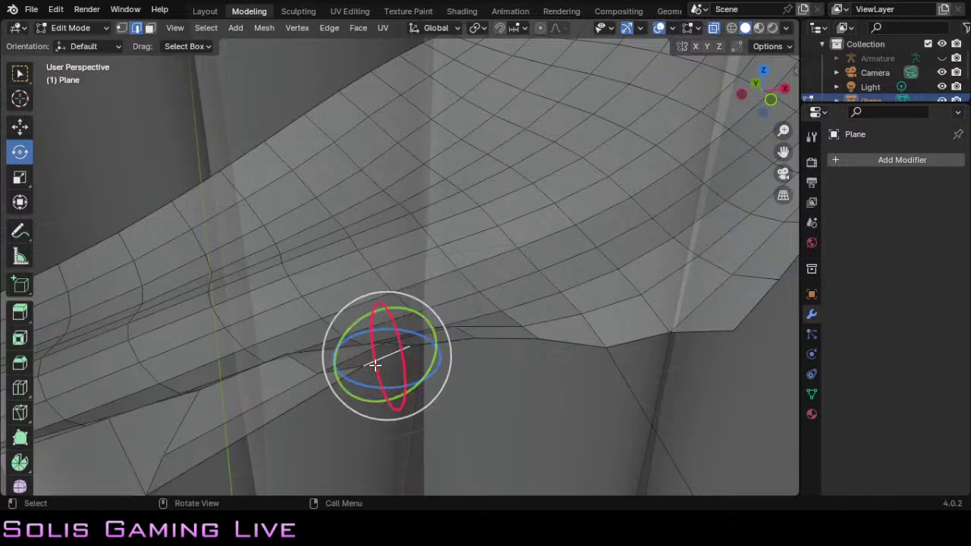
click(19, 126)
drag(405, 385, 427, 419)
click(512, 337)
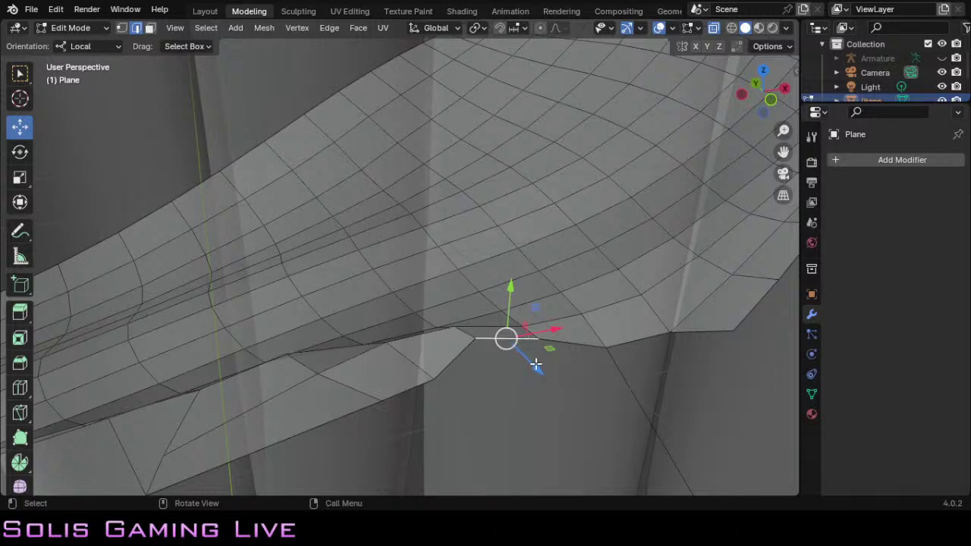
drag(531, 362, 559, 379)
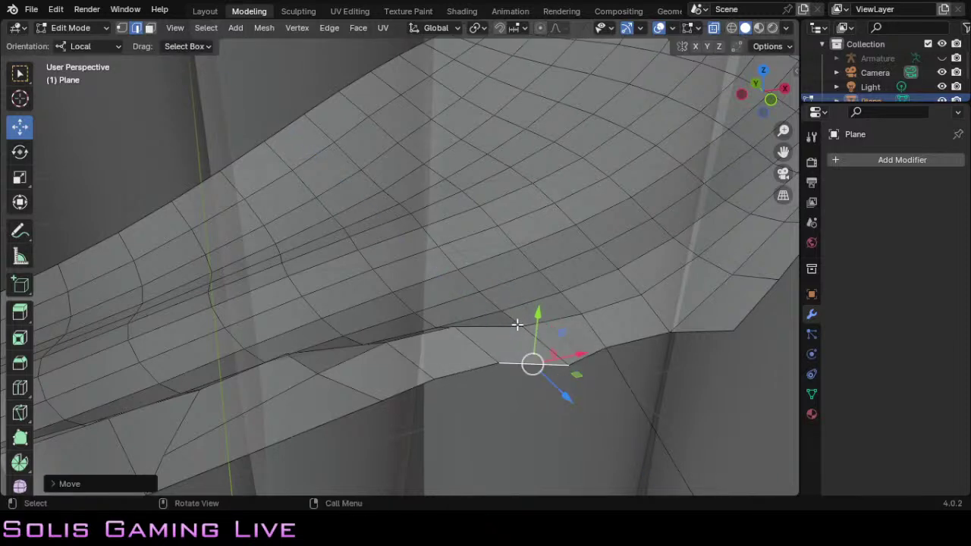
Step: Move the two consecutive inner edges behind the filled faces outward toward the lower border to widen the row above them
click(440, 333)
drag(443, 364, 459, 384)
click(397, 337)
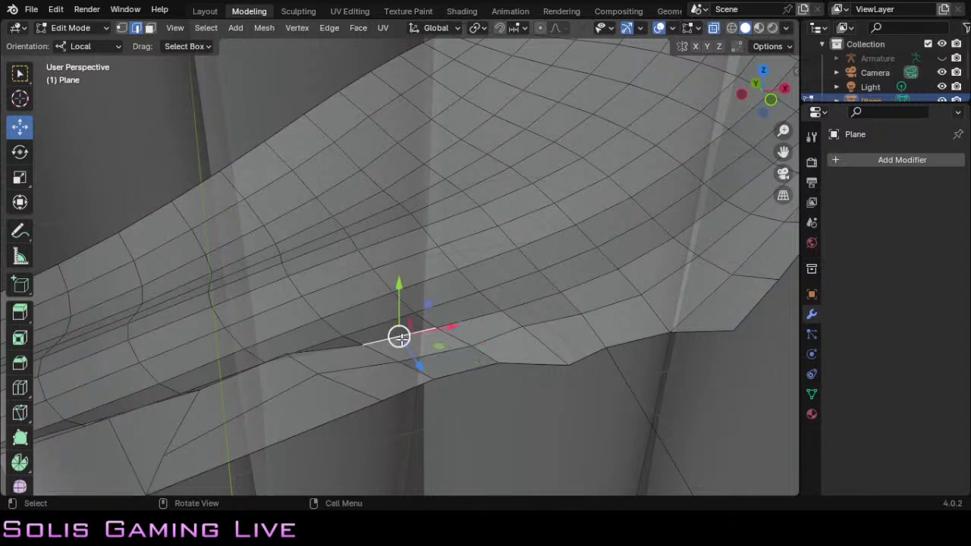
drag(415, 355, 425, 371)
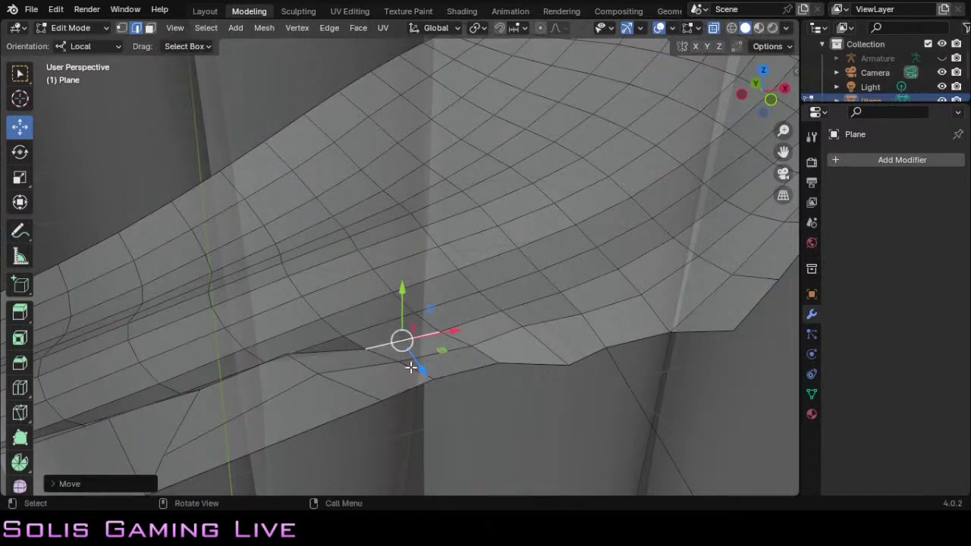
drag(418, 365, 428, 376)
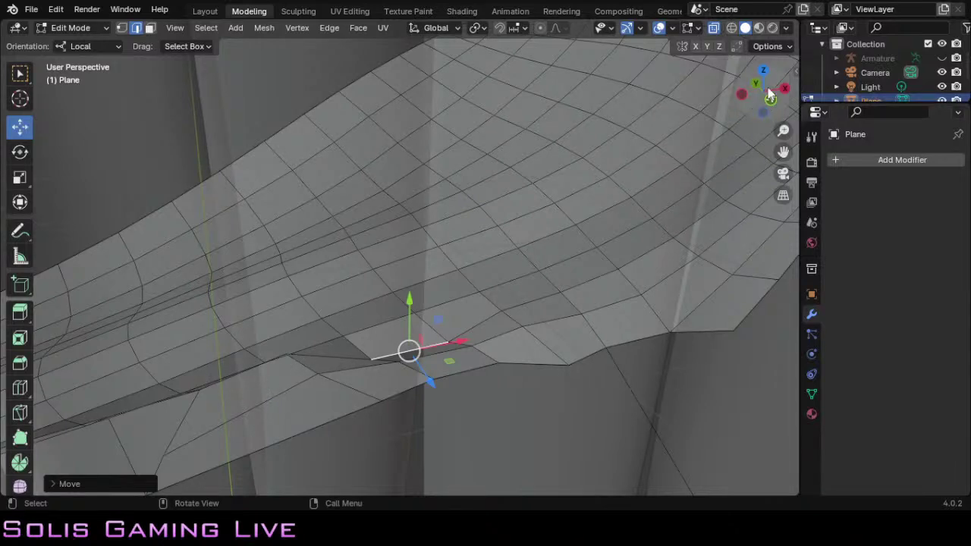
Step: Move the next inner edge along the narrow flap down toward the flap's outer border
drag(768, 94, 747, 106)
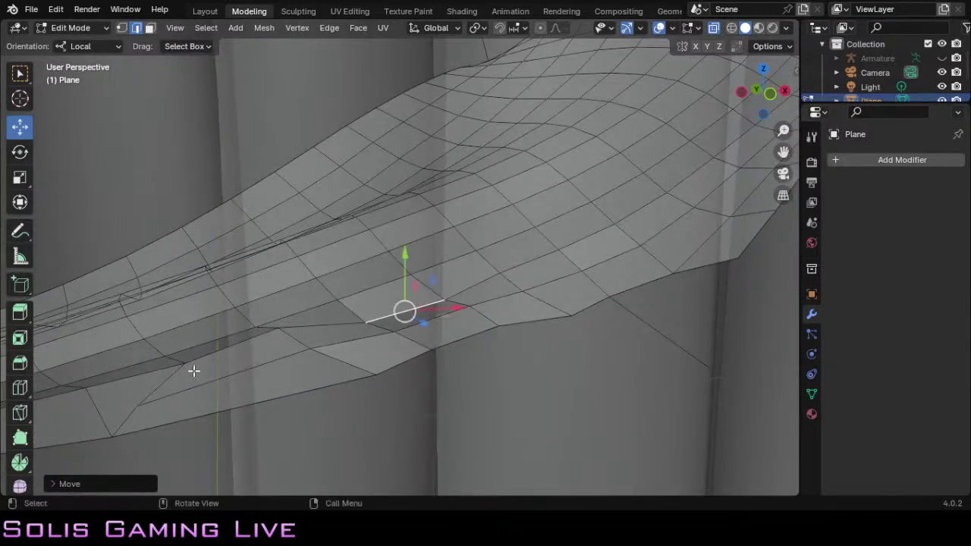
click(220, 353)
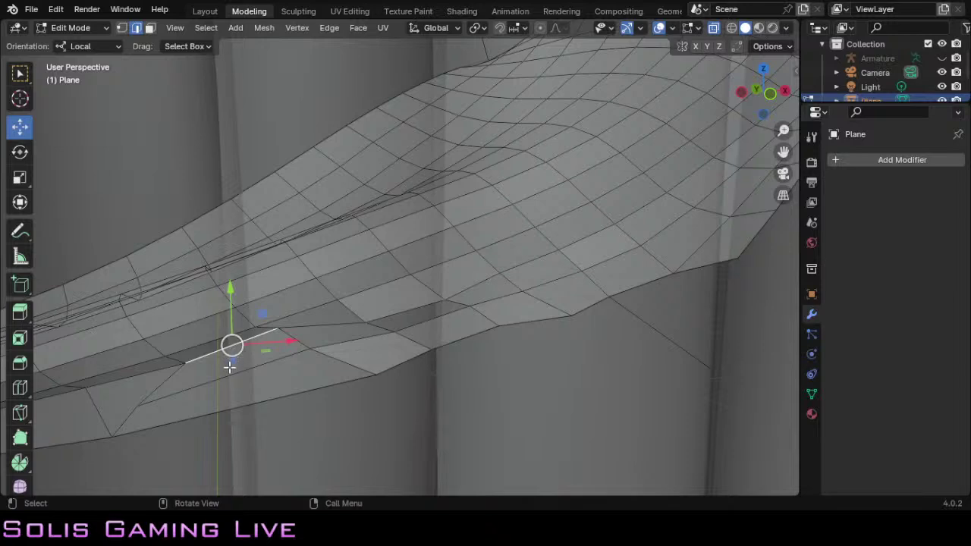
drag(230, 368, 232, 387)
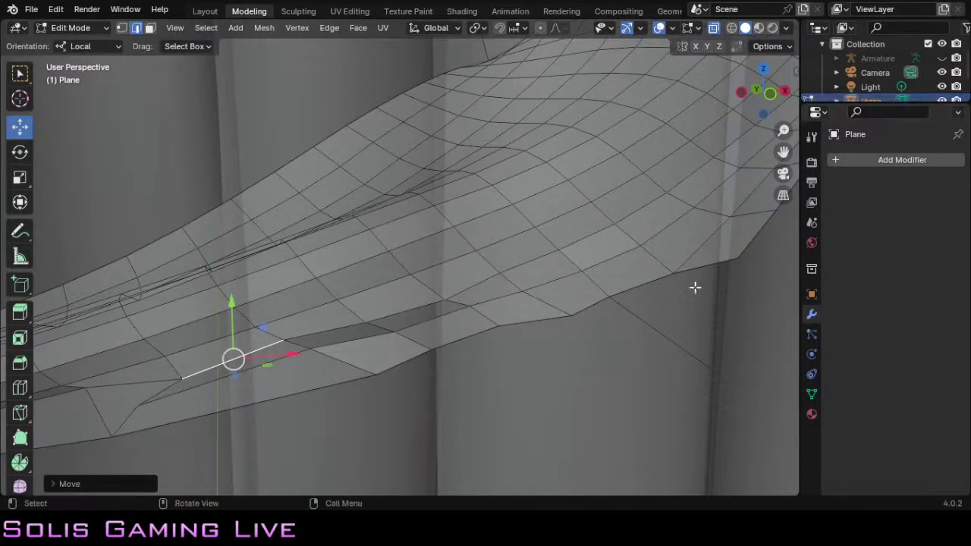
Step: Rotate the parallel flap edge just below around global Z to follow the strip, and shorten it by scaling along X
drag(782, 152, 624, 236)
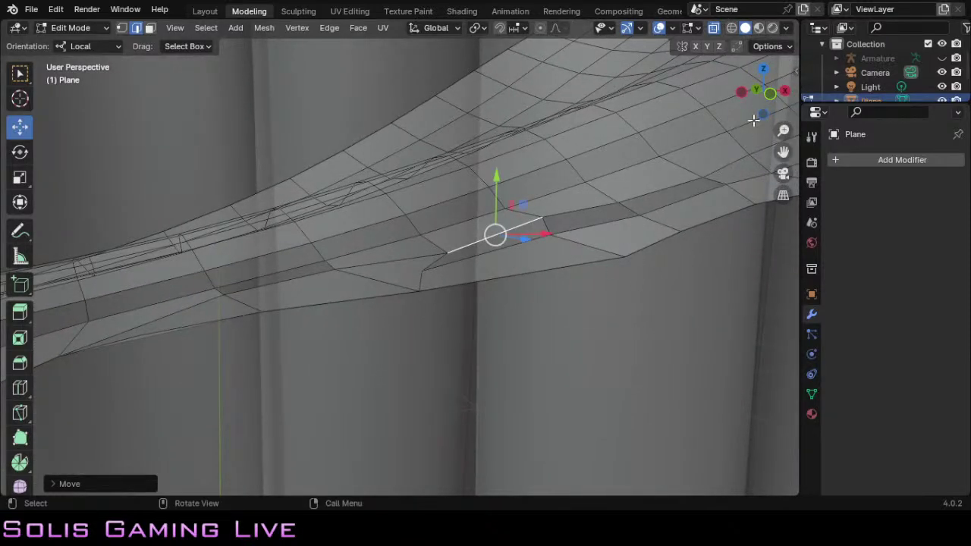
drag(762, 101, 784, 116)
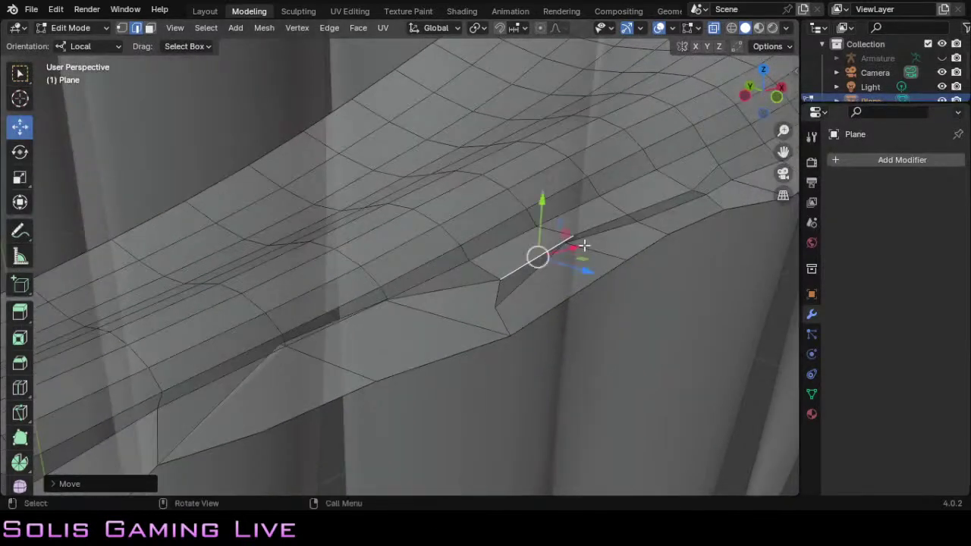
click(536, 274)
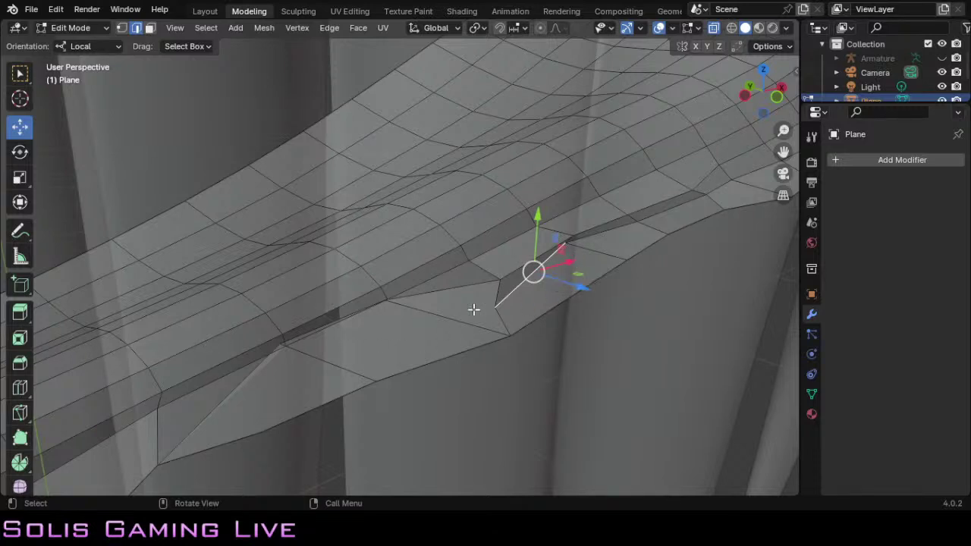
click(20, 158)
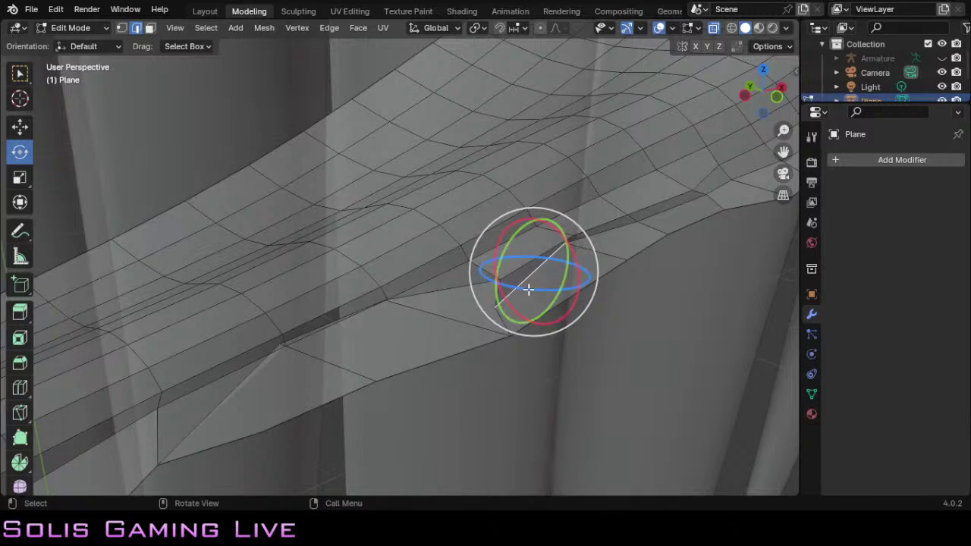
drag(529, 286, 519, 285)
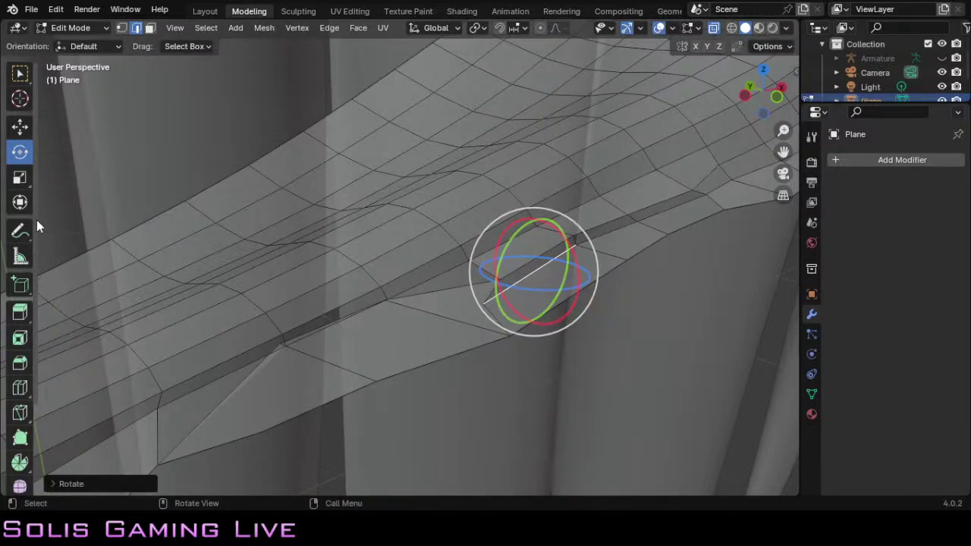
click(20, 178)
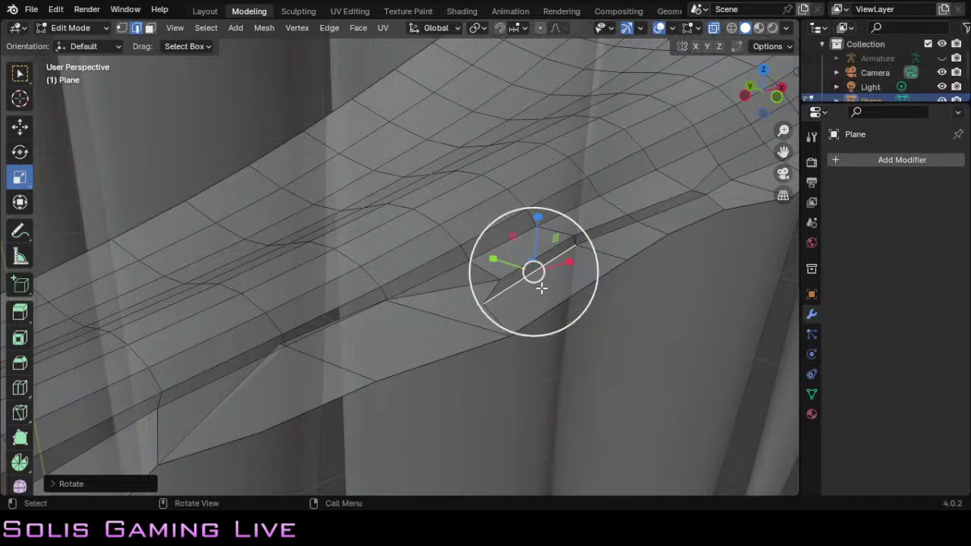
drag(569, 262, 556, 273)
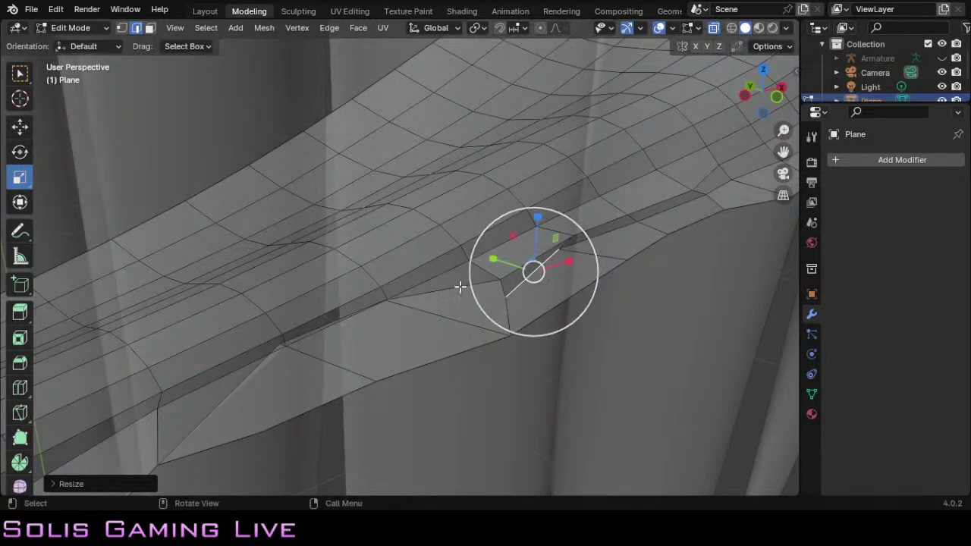
Step: Move the shortened flap edge and its neighbour toward the wide flap outward to open up the narrow faces behind them
click(25, 132)
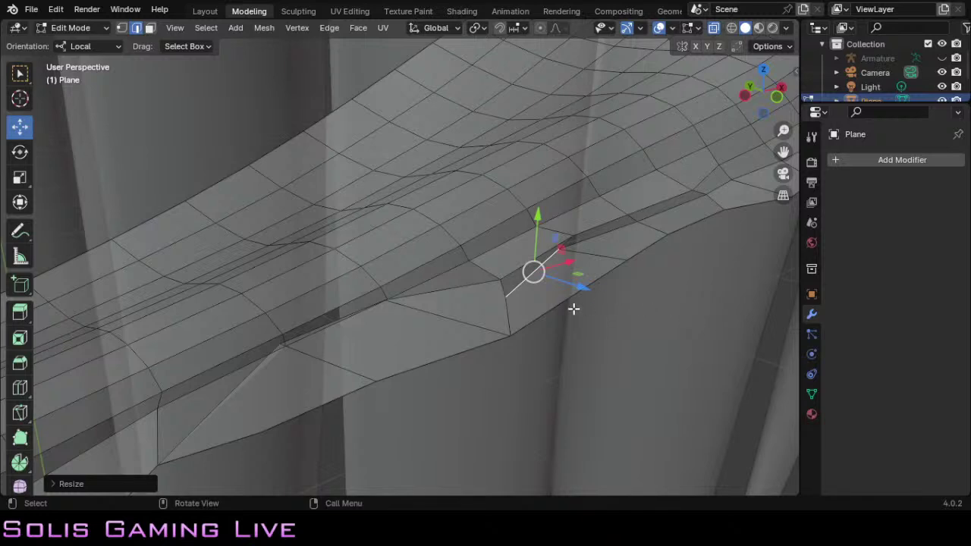
drag(583, 286, 602, 296)
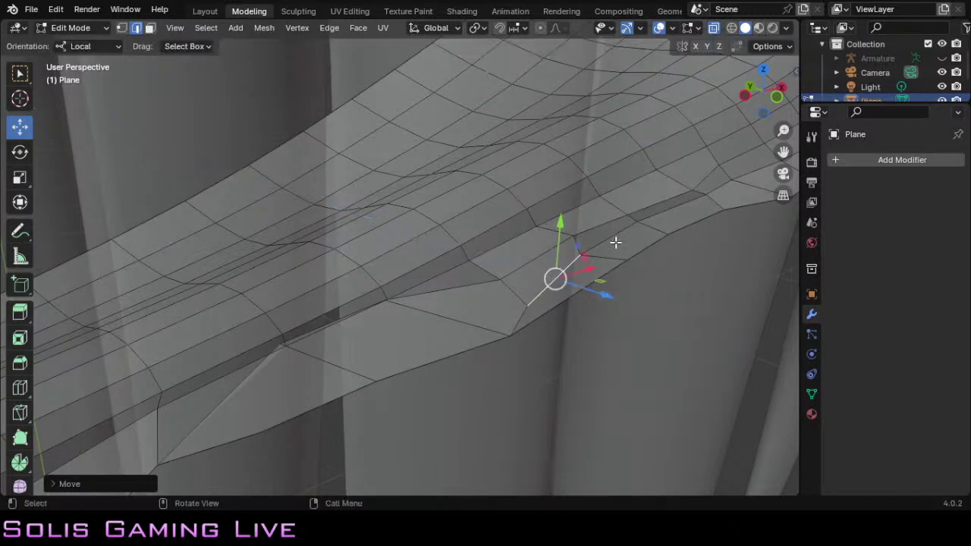
click(614, 238)
drag(657, 247, 648, 259)
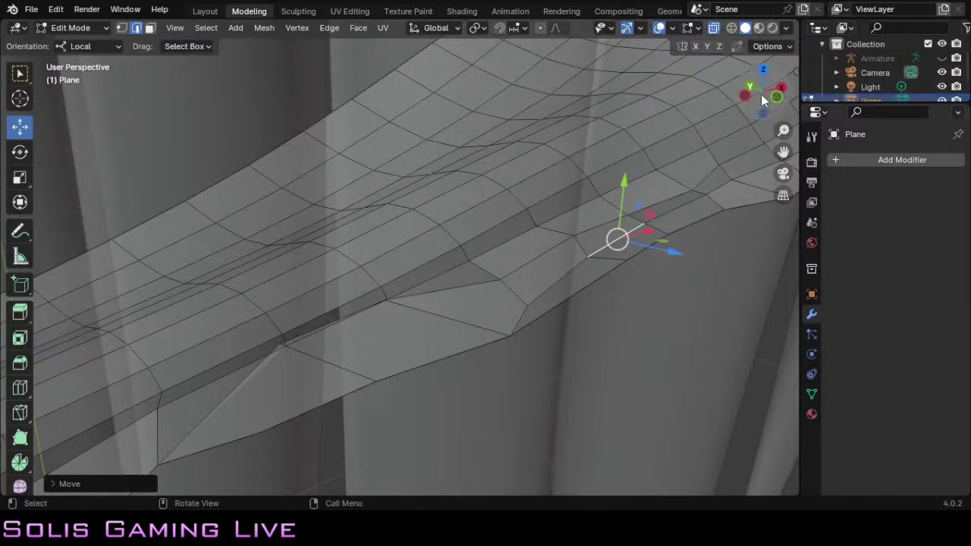
Step: Move the next inner edge down the strip outward, along with the parallel edge directly above it
mouse_move(761, 94)
mouse_down()
mouse_move(744, 98)
mouse_move(760, 91)
mouse_up()
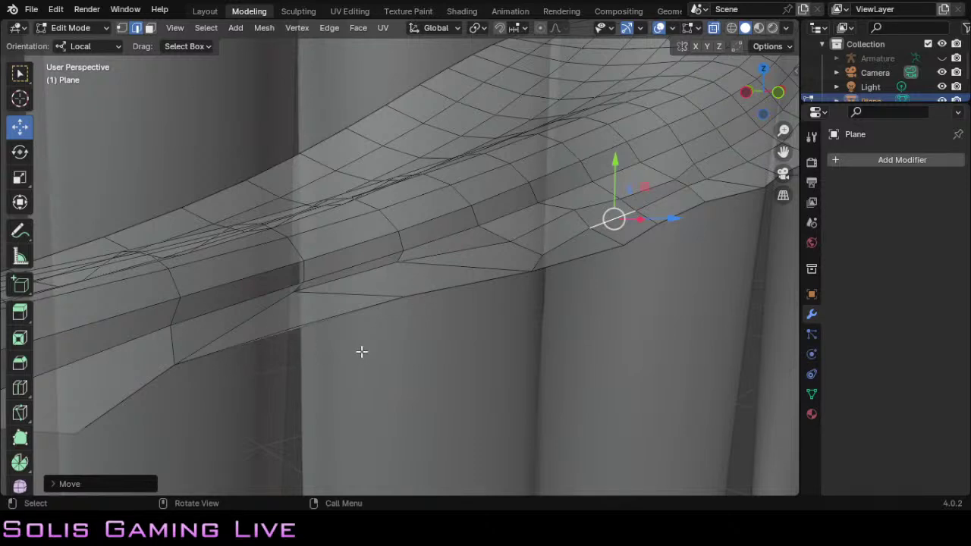
click(371, 272)
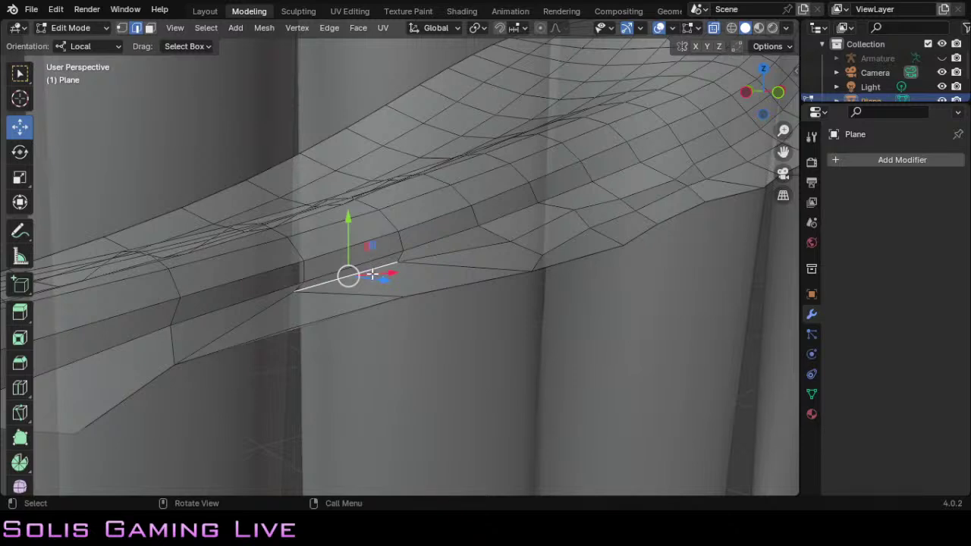
drag(388, 280, 424, 298)
mouse_move(389, 257)
mouse_down()
mouse_move(415, 263)
mouse_move(406, 265)
mouse_up()
click(359, 262)
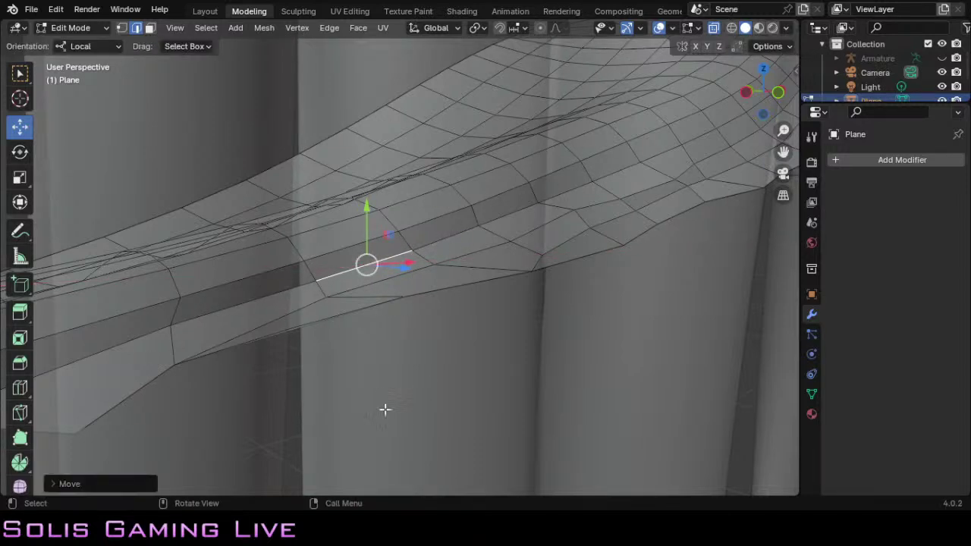
Step: Move the flap's outer border edge away from the strip and shift the inner edge above it outward to even out the faces
click(259, 339)
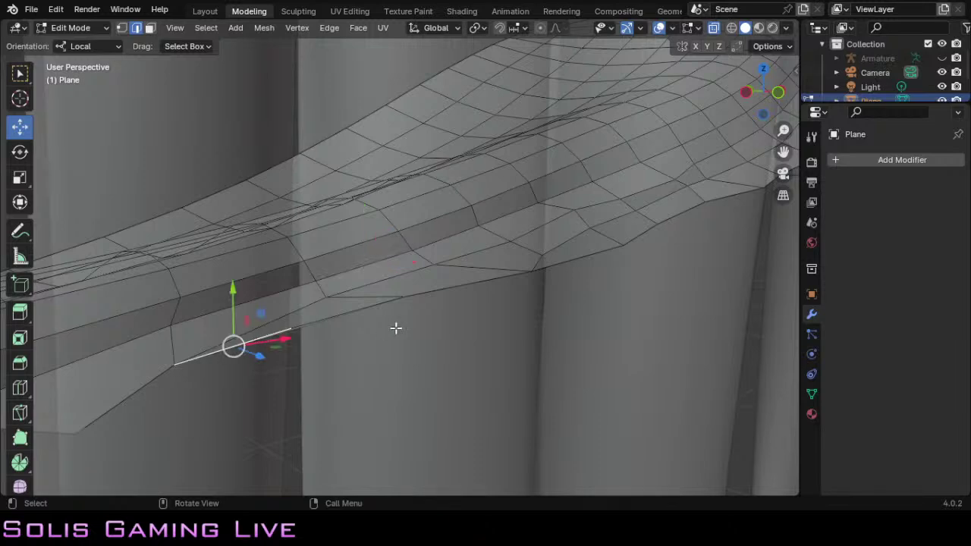
drag(260, 354, 291, 309)
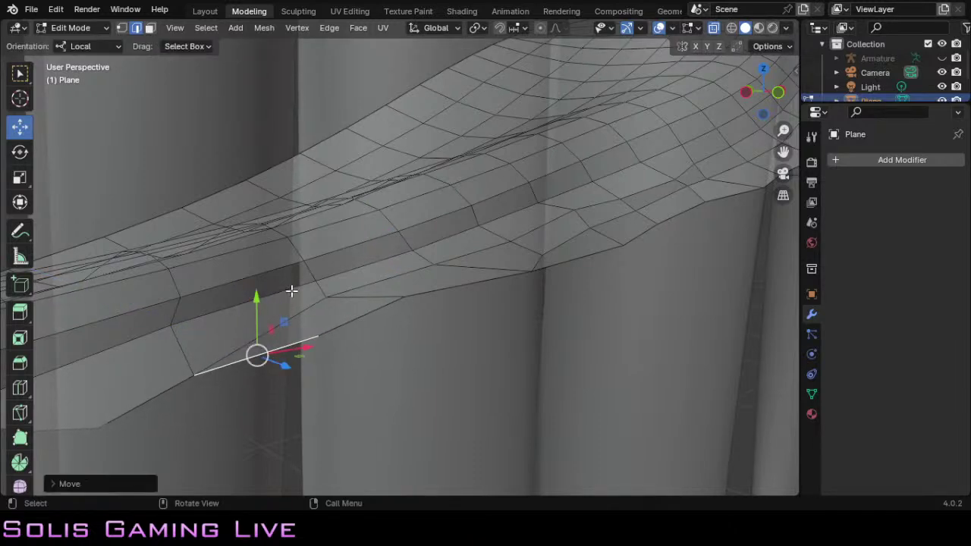
click(294, 306)
drag(301, 300, 320, 298)
scroll(427, 302, down, 3)
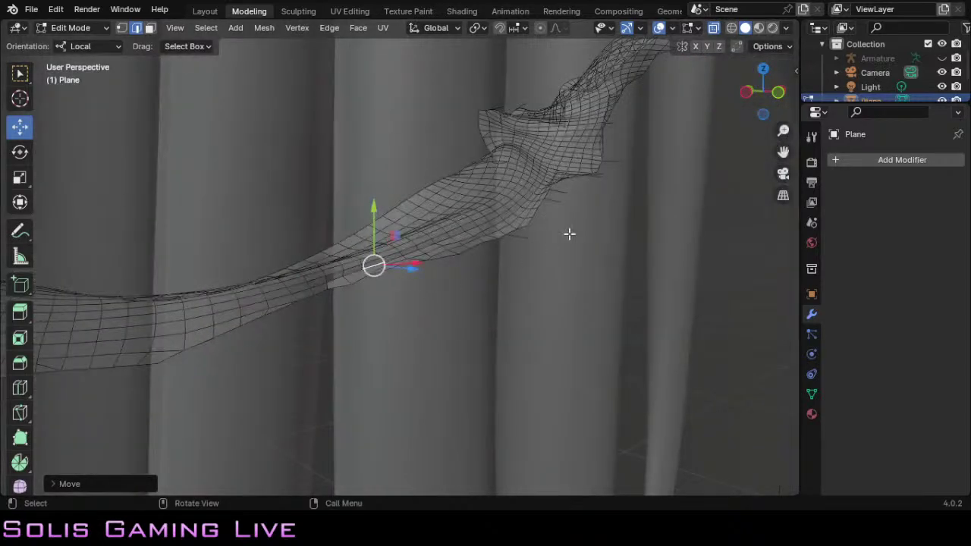
Step: Adjust the position of the flap's inner lengthwise edge slightly, working from the side facing the flap
mouse_move(763, 89)
mouse_down()
mouse_move(721, 103)
mouse_move(759, 95)
mouse_up()
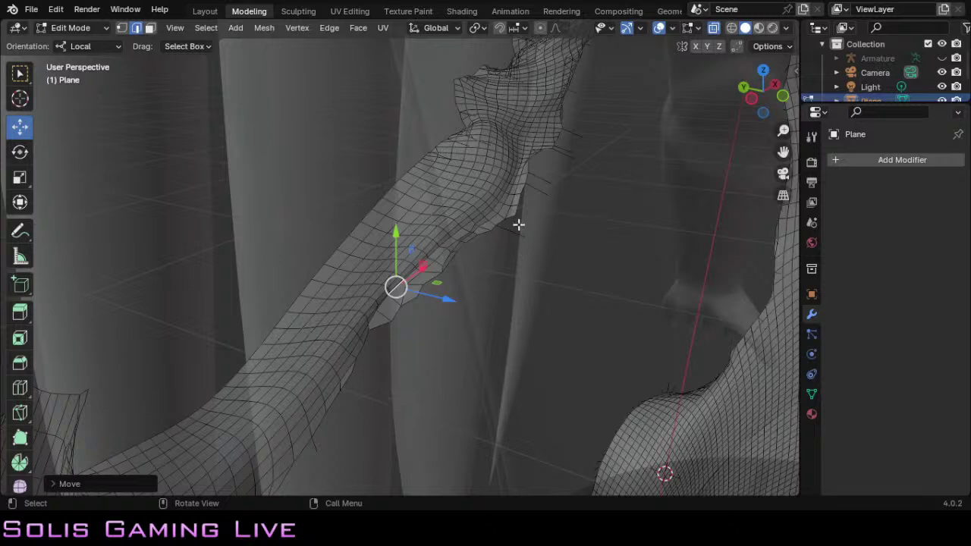
scroll(516, 312, up, 4)
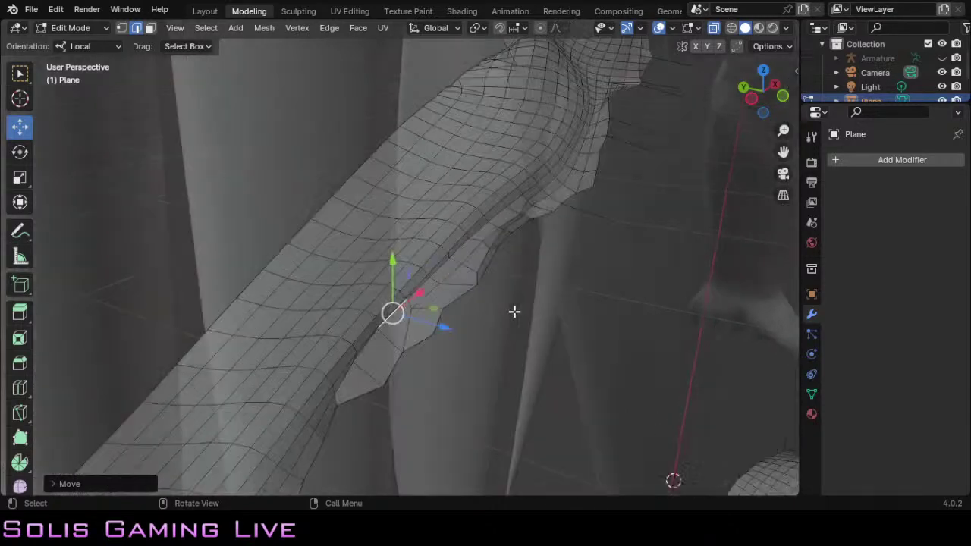
drag(418, 357, 475, 301)
drag(494, 331, 489, 326)
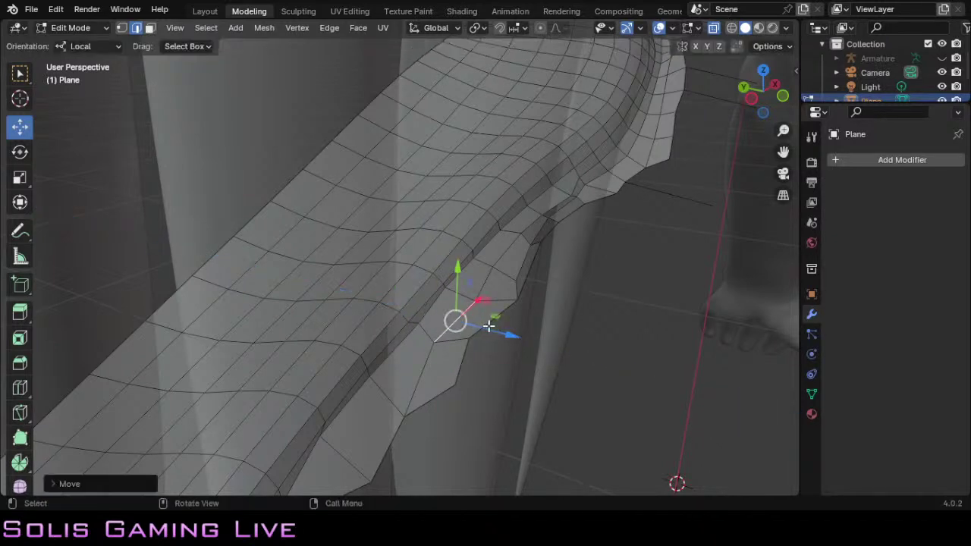
Step: Move the inner edge where the upper flap face meets the strip outward to widen the narrow row behind it
click(484, 261)
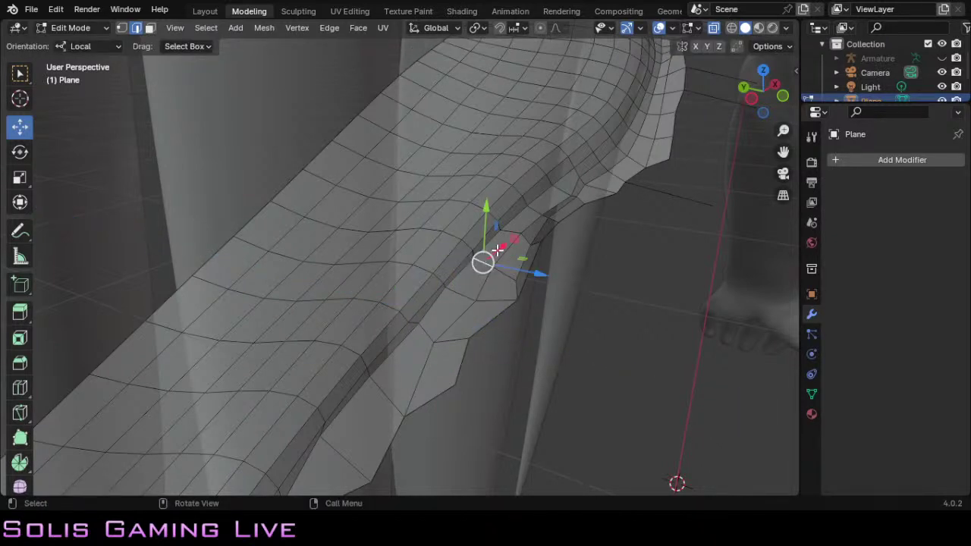
click(493, 239)
drag(516, 249, 503, 283)
click(466, 272)
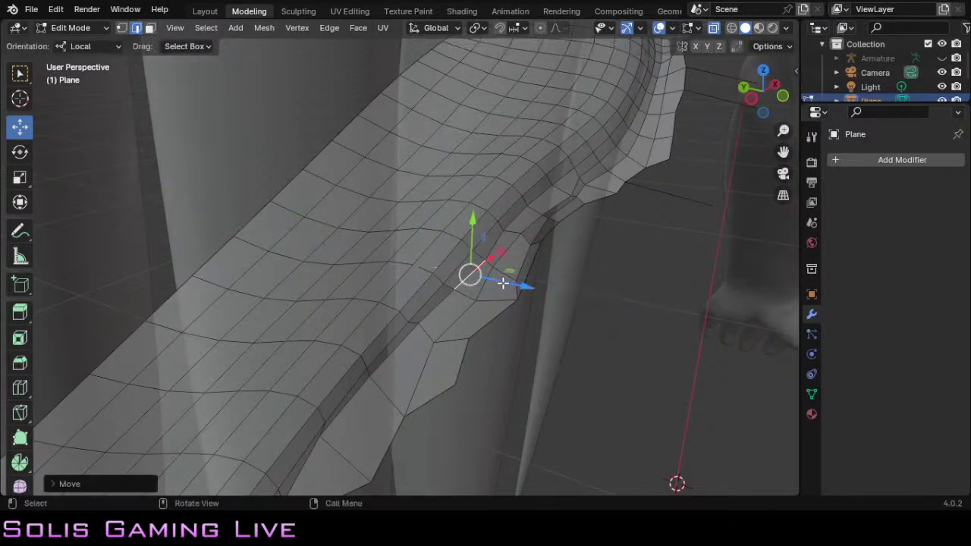
Step: Move the next two inner edges down the strip slightly outward to continue the evened row
click(439, 308)
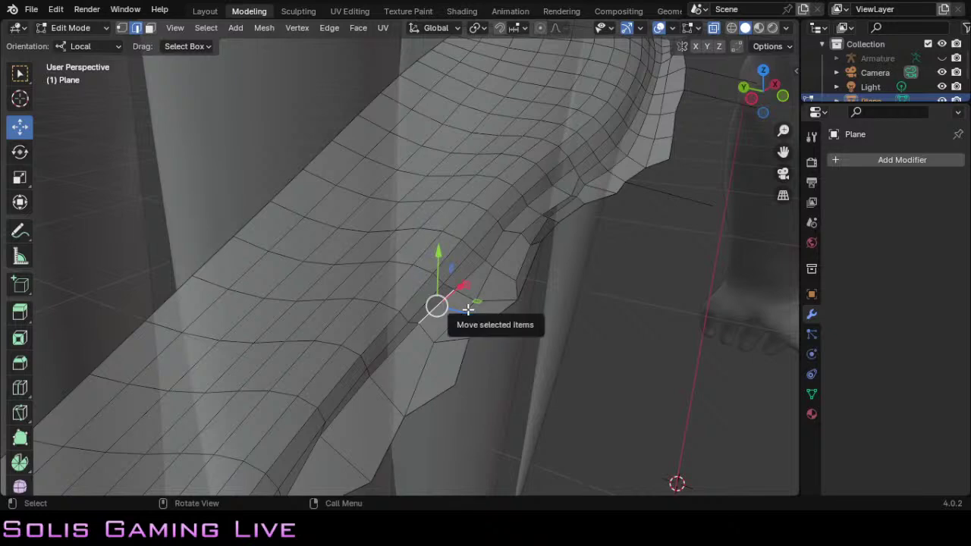
drag(466, 310, 472, 314)
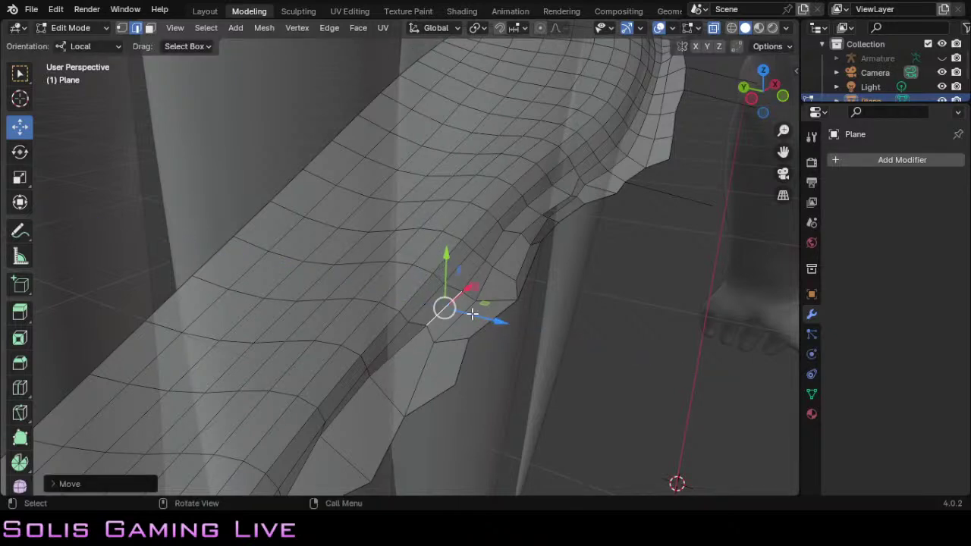
click(398, 351)
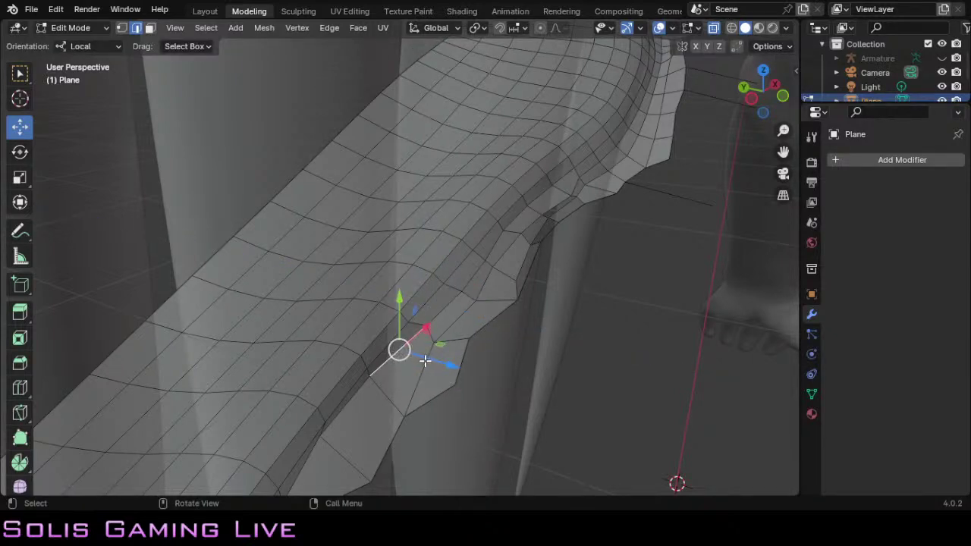
drag(427, 359, 431, 363)
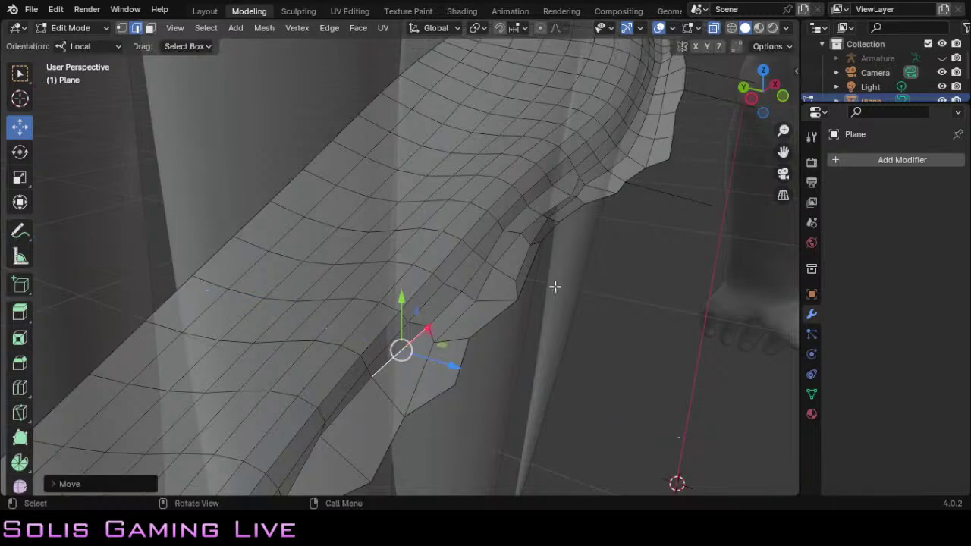
scroll(745, 220, down, 4)
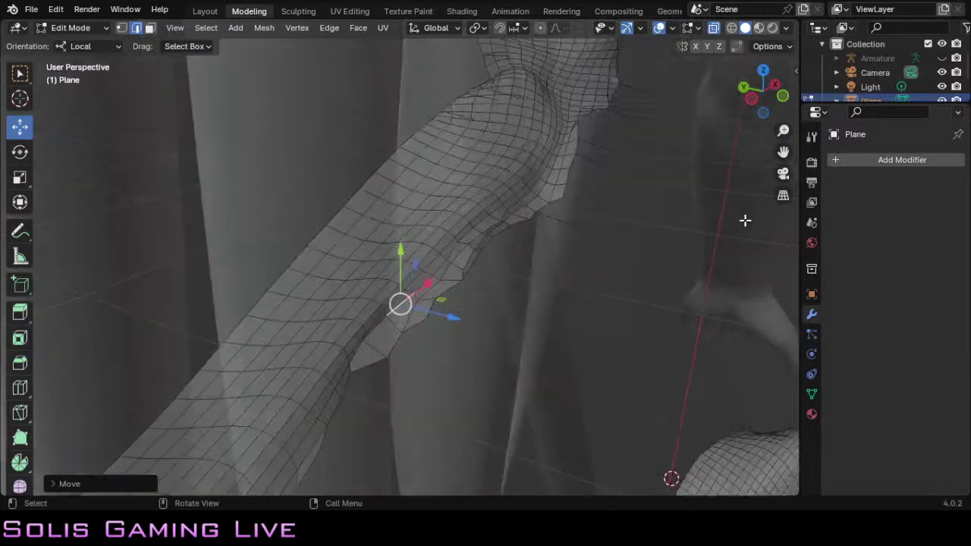
drag(766, 104, 595, 122)
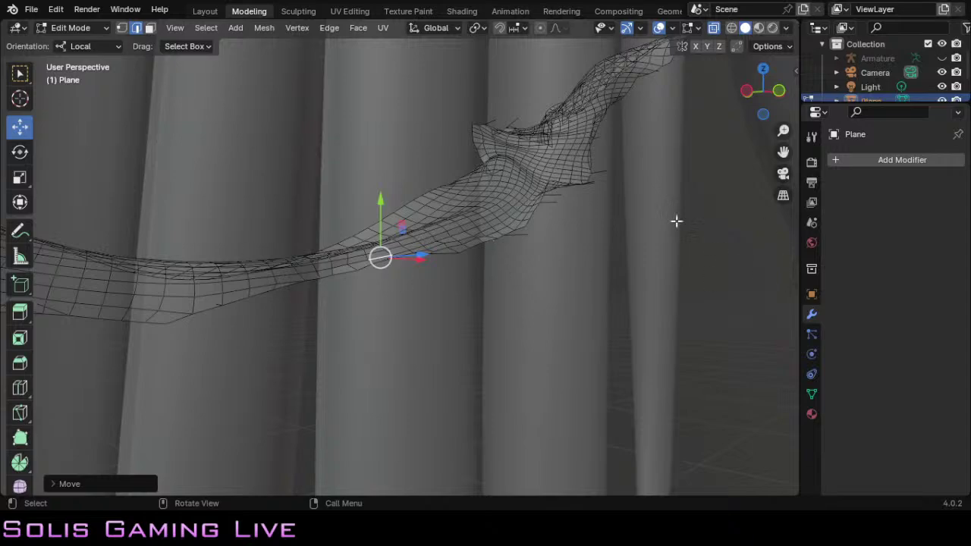
scroll(524, 292, up, 5)
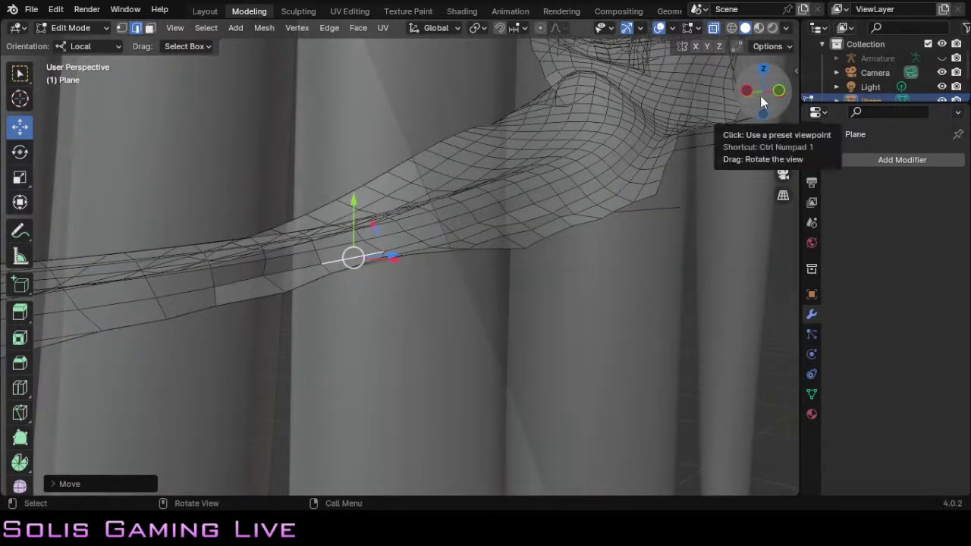
drag(764, 101, 766, 114)
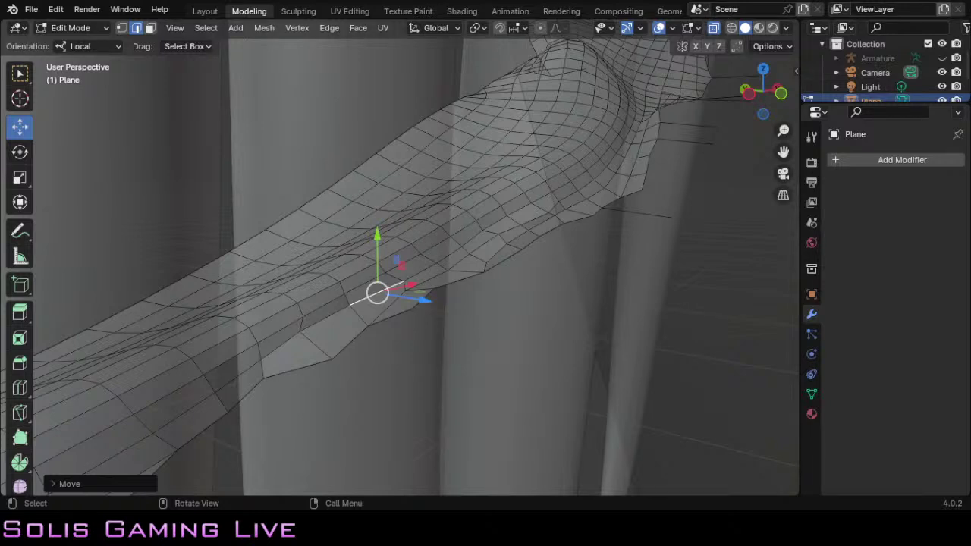
Step: Delete the stray edge on the strip's lower border and the loose edges sticking out beside the notch farther up
scroll(400, 266, down, 2)
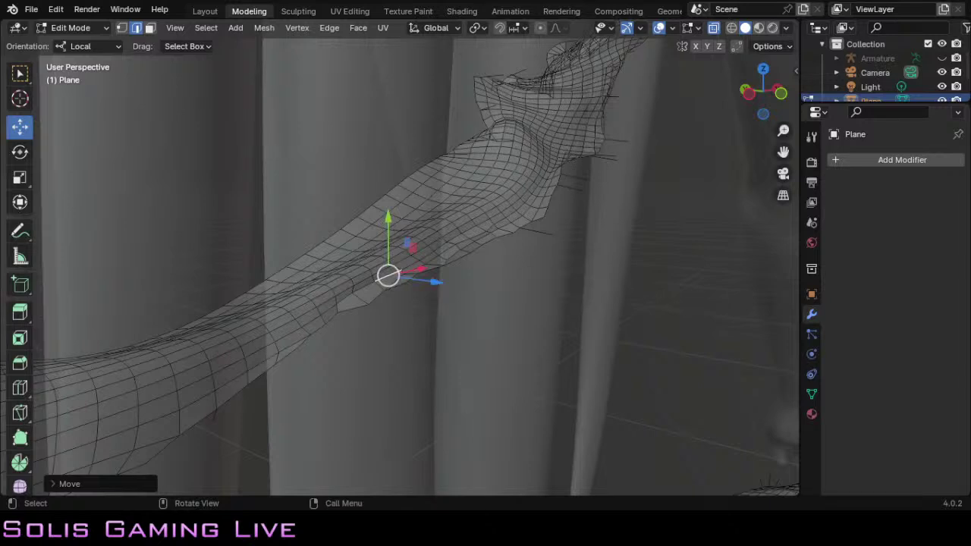
drag(388, 276, 535, 230)
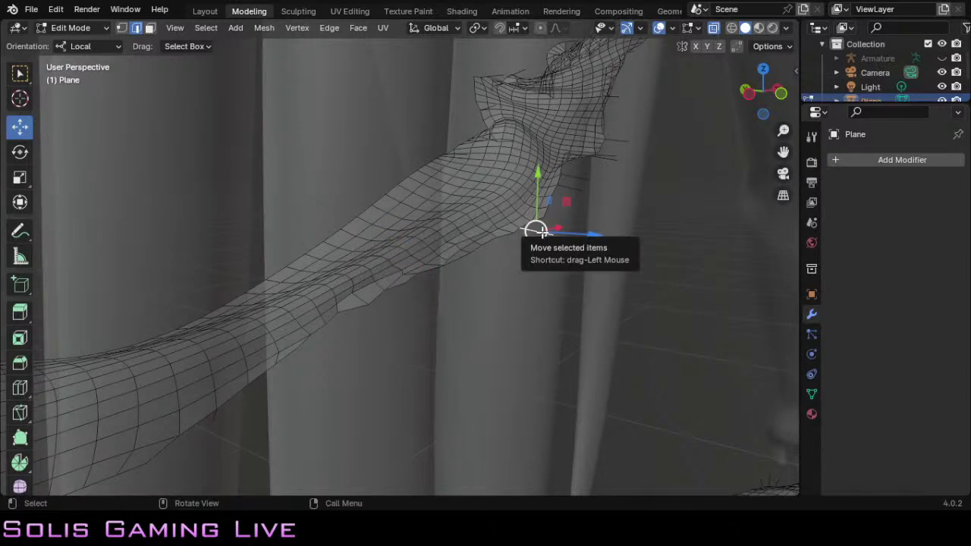
key(x)
click(523, 232)
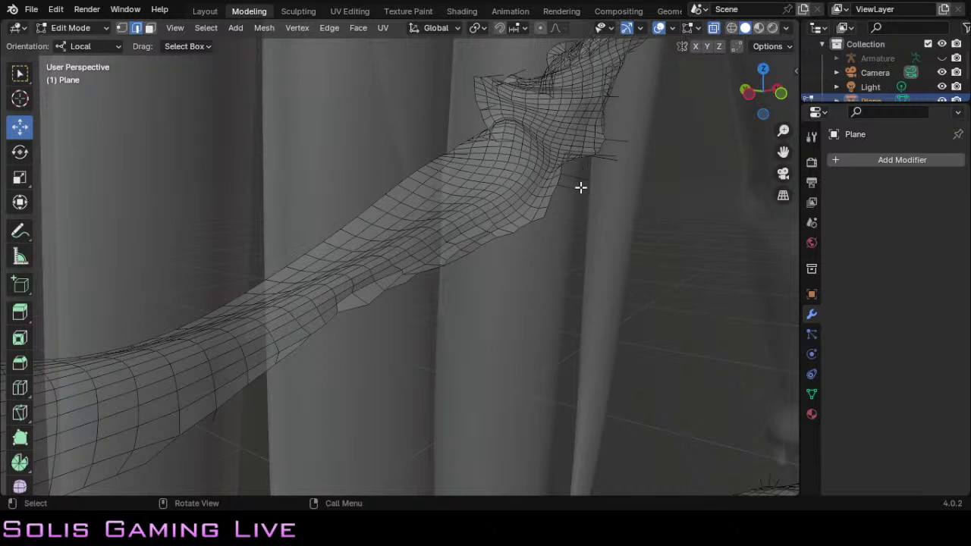
click(581, 187)
key(x)
click(580, 192)
click(583, 182)
key(x)
click(584, 184)
Step: Delete the remaining four stray edges projecting from the strip's border above the notch
click(606, 157)
key(x)
click(611, 157)
click(611, 155)
key(x)
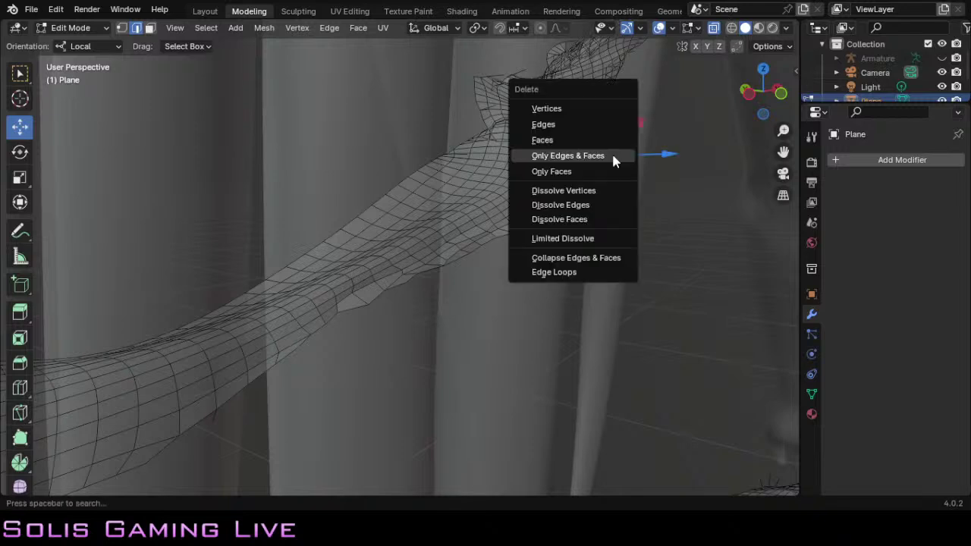
click(611, 152)
click(621, 142)
key(x)
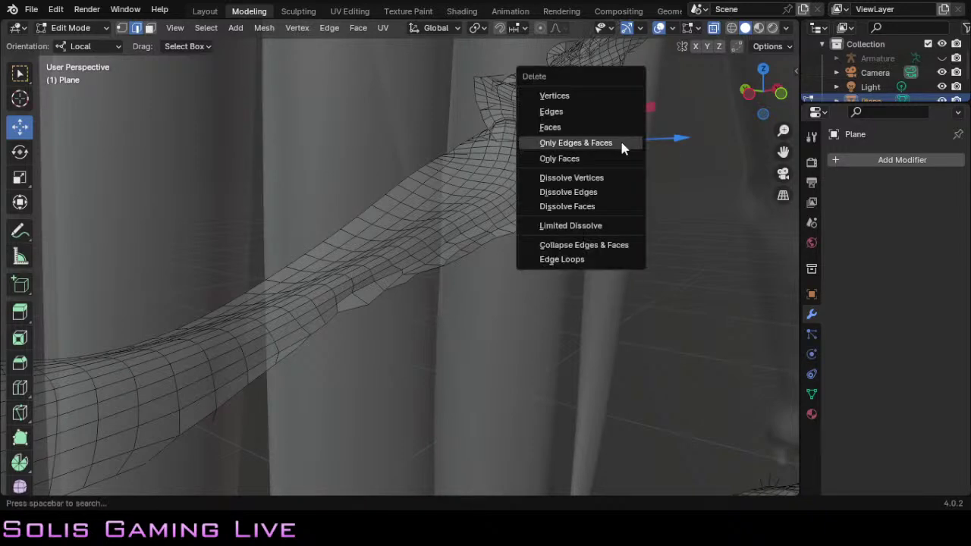
click(625, 148)
click(617, 97)
key(x)
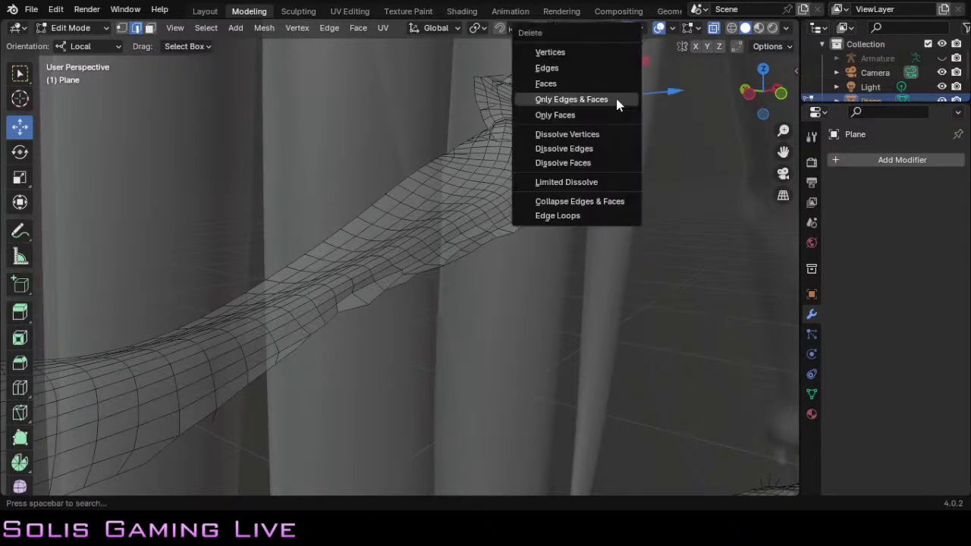
click(619, 103)
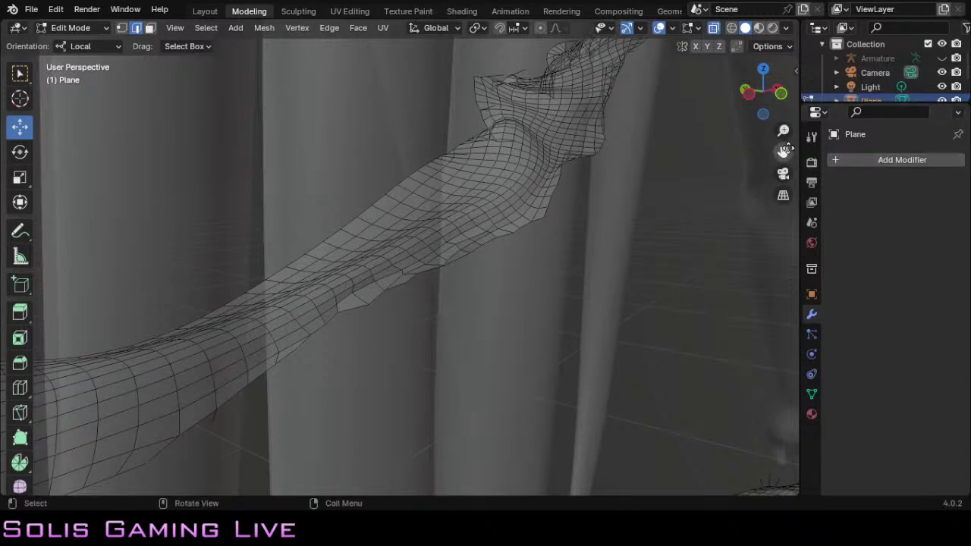
Step: Move two neighbouring border edges below the jagged flap outward to widen the narrow faces there
mouse_move(763, 91)
mouse_down()
mouse_move(720, 102)
mouse_move(768, 105)
mouse_up()
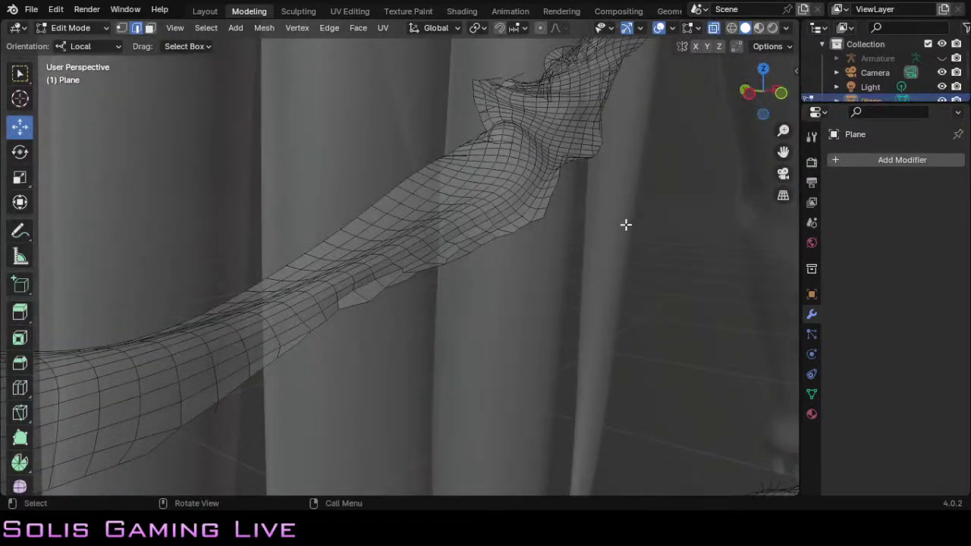
scroll(625, 225, up, 5)
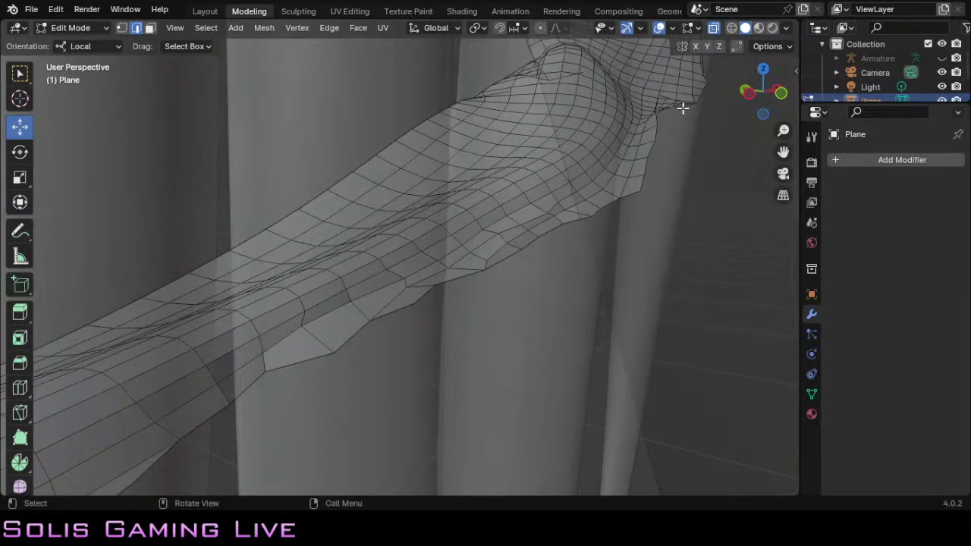
drag(783, 152, 783, 195)
click(332, 325)
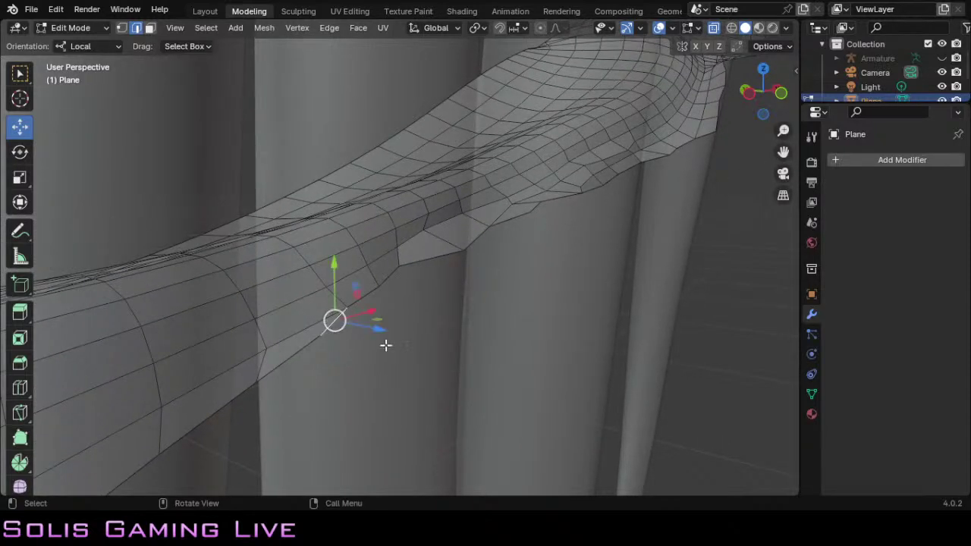
drag(381, 331, 403, 333)
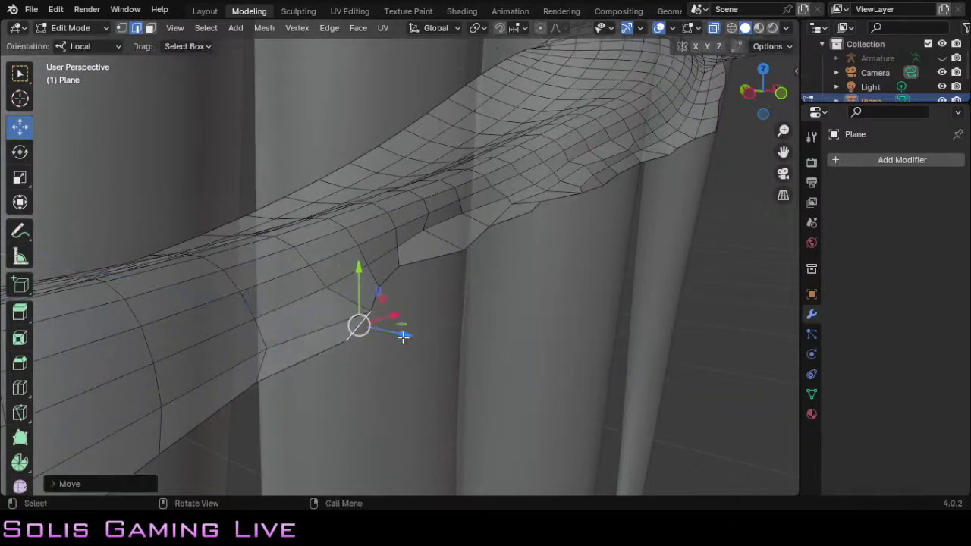
click(393, 275)
drag(433, 284, 469, 295)
Step: Move the next border edges up the strip outward, including the short edge at the step, to extend the flap
click(448, 259)
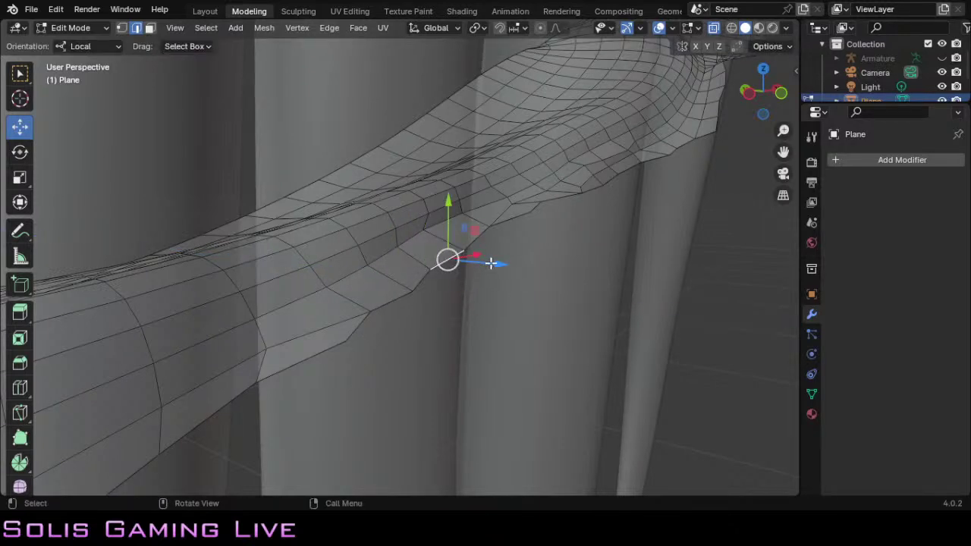
drag(491, 263, 522, 272)
click(509, 218)
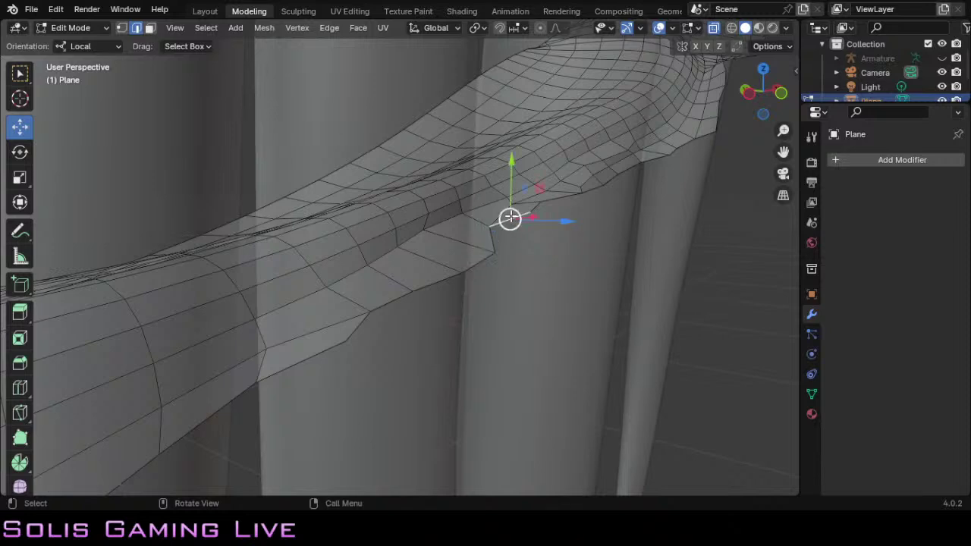
drag(565, 222, 584, 228)
click(500, 240)
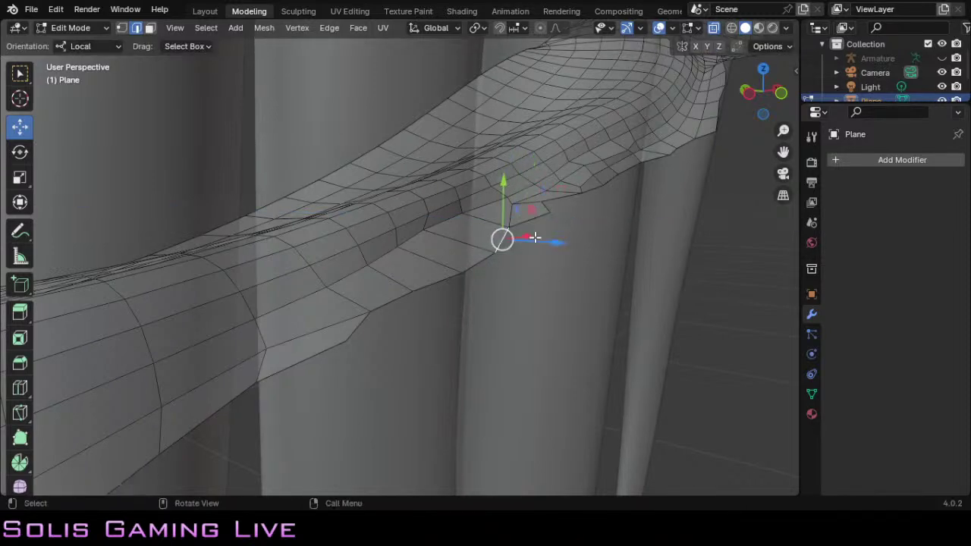
drag(528, 244, 557, 243)
Step: Move two inner edges along the dark fold behind the flap outward and upward to even out the face rows
click(562, 197)
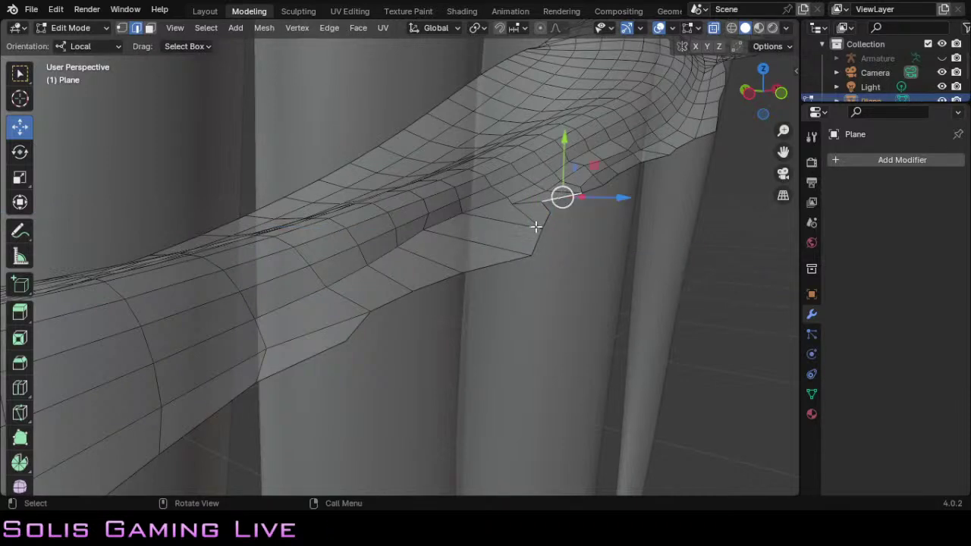
click(448, 219)
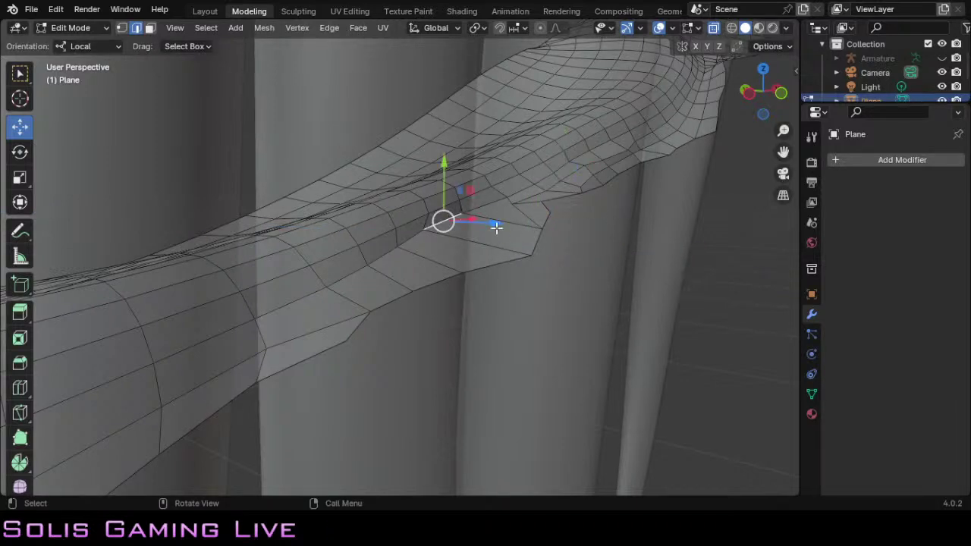
mouse_move(494, 225)
mouse_down()
mouse_move(525, 234)
mouse_move(508, 215)
mouse_up()
key(ctrl+z)
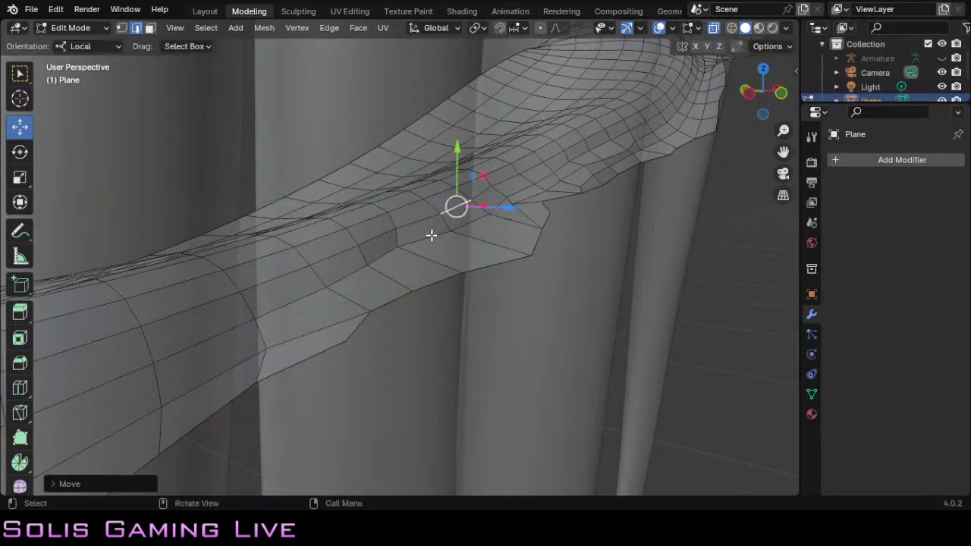
click(395, 252)
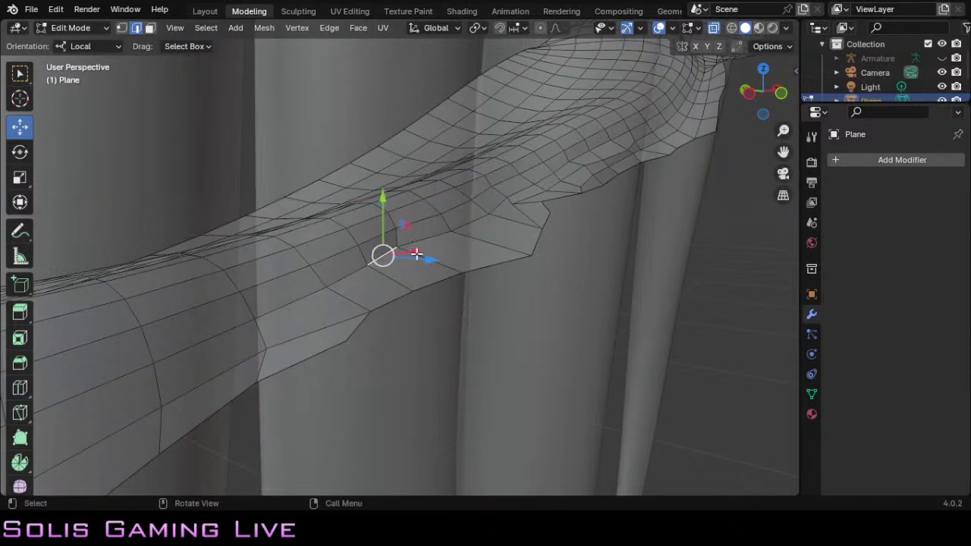
drag(417, 254, 458, 242)
Step: Shift the inner edges near the flap's upper end and move the short border edge there outward
click(429, 229)
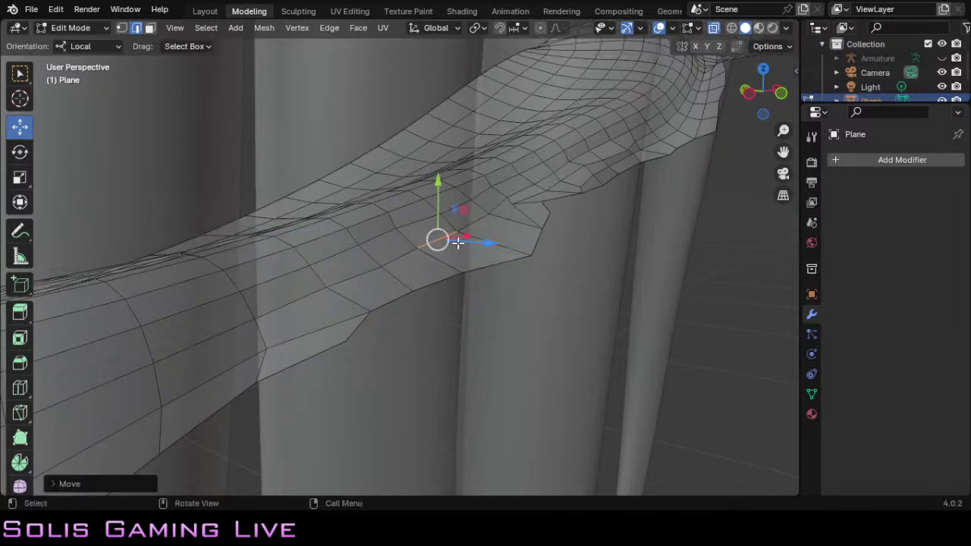
click(483, 205)
drag(531, 210, 601, 208)
click(534, 195)
click(562, 200)
click(550, 207)
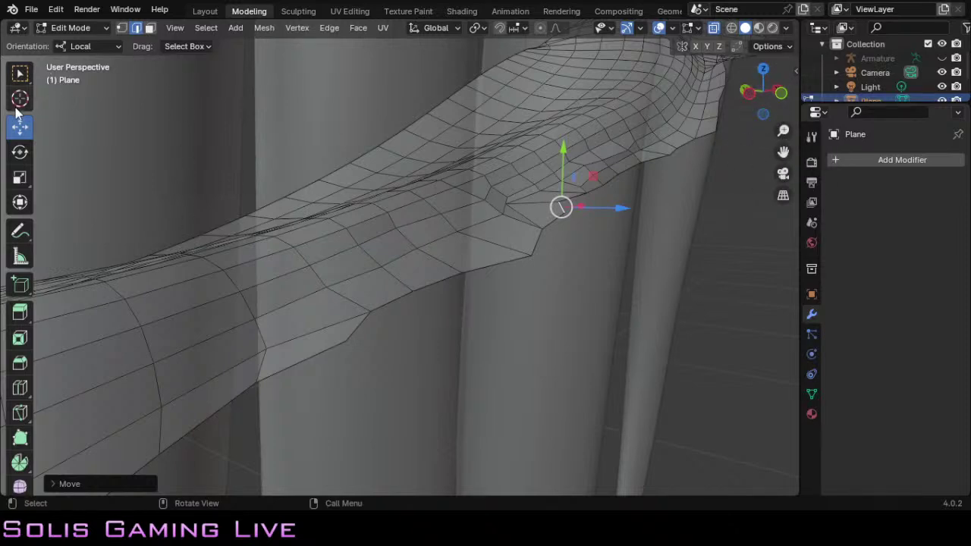
Step: Rotate the short border edge at the flap's upper end to line it up with the neighbouring border
click(20, 152)
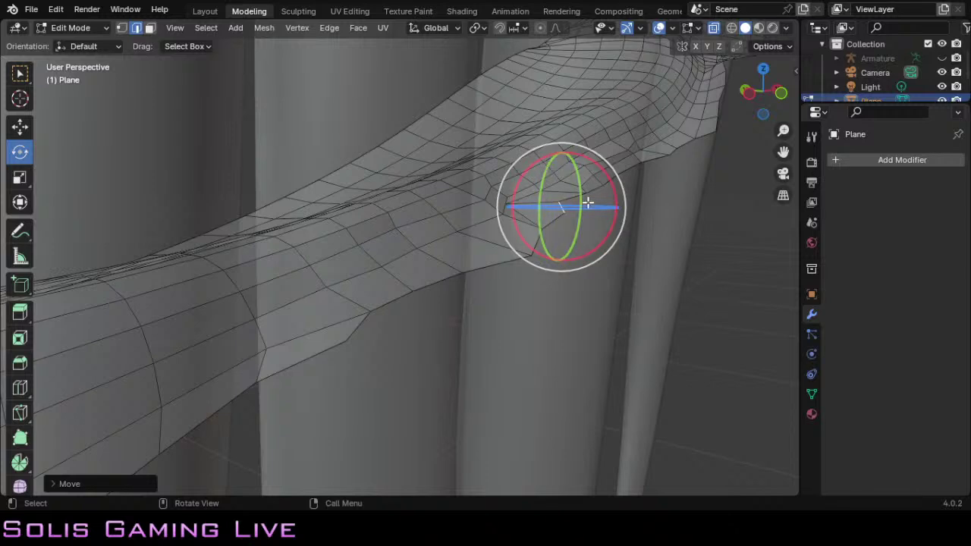
mouse_move(585, 203)
mouse_down()
mouse_move(594, 217)
mouse_move(582, 215)
mouse_move(600, 217)
mouse_move(591, 221)
mouse_up()
scroll(583, 258, down, 5)
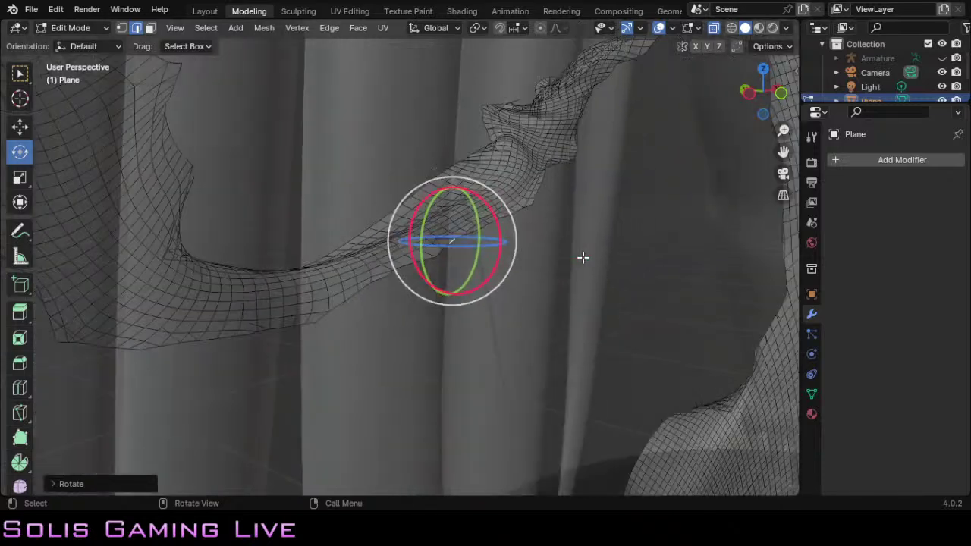
scroll(583, 258, up, 6)
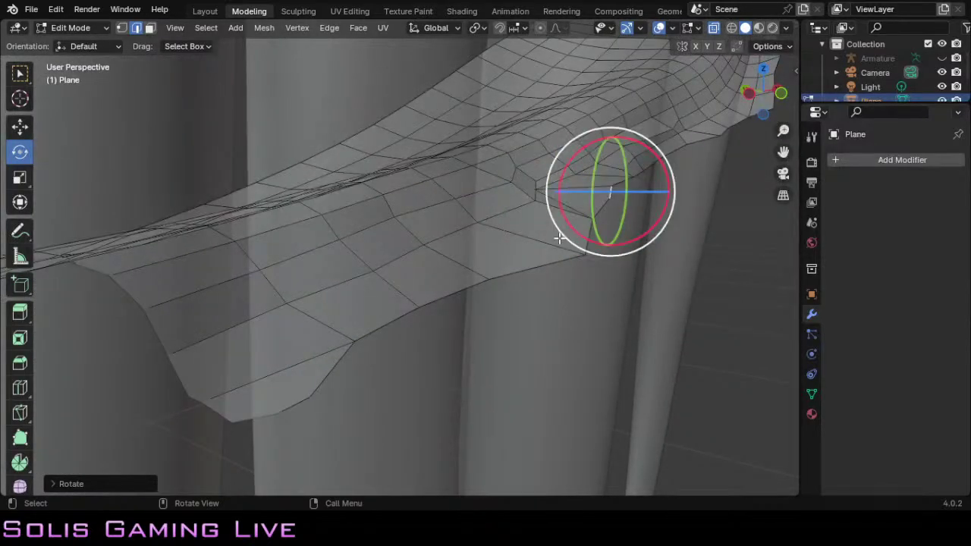
Step: Move the inner lengthwise edge just above the rotated border edge outward to open up the pinched faces
click(558, 183)
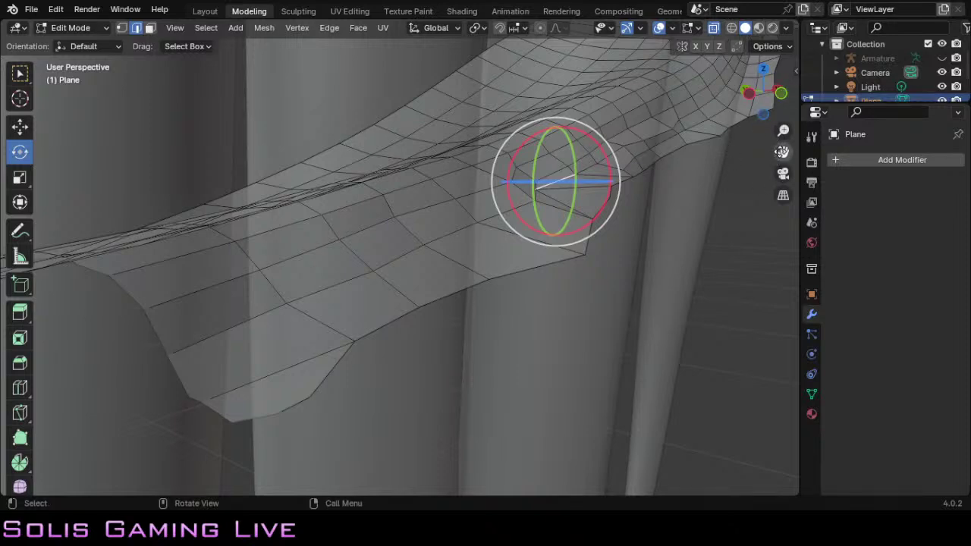
click(19, 127)
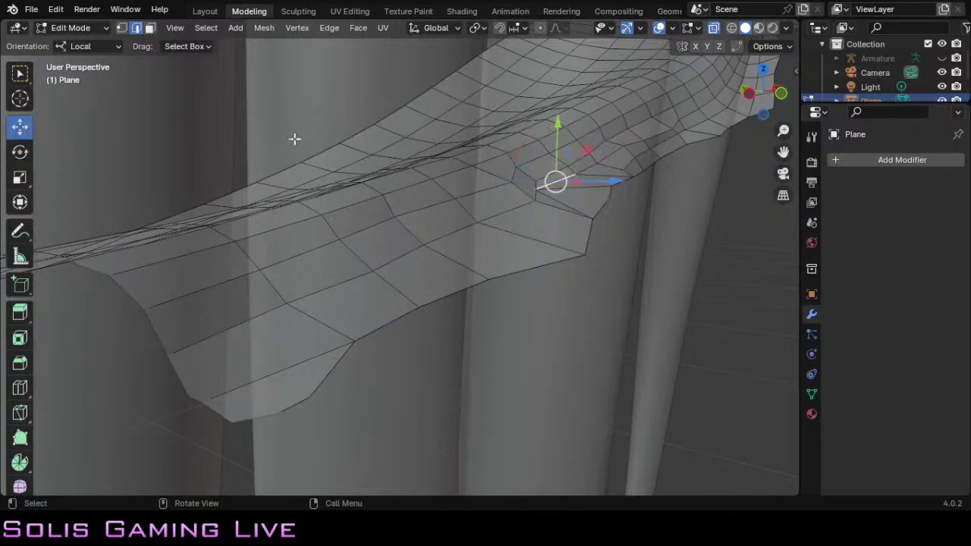
drag(587, 182, 611, 184)
Step: Delete the stray edge hanging from the strip's lower border below the flap
scroll(568, 330, down, 3)
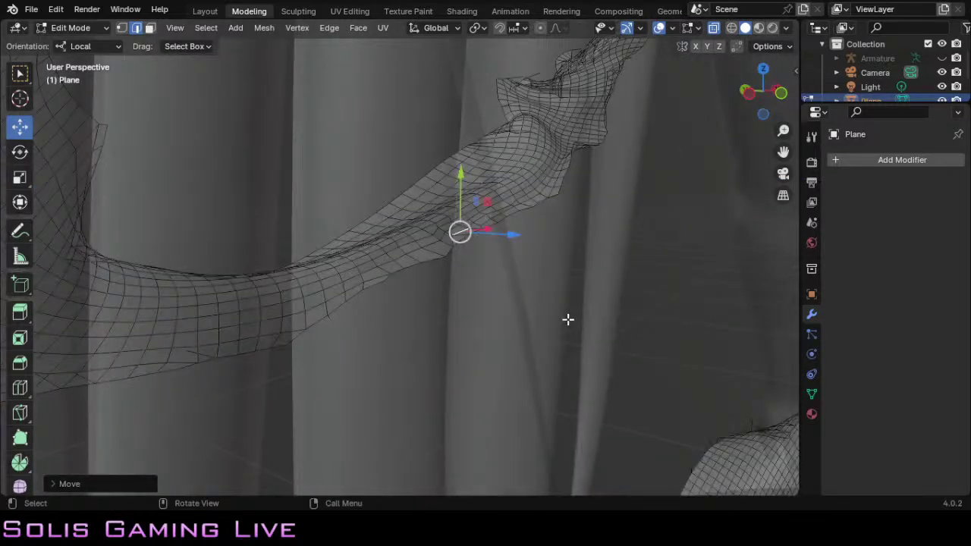
scroll(569, 320, up, 3)
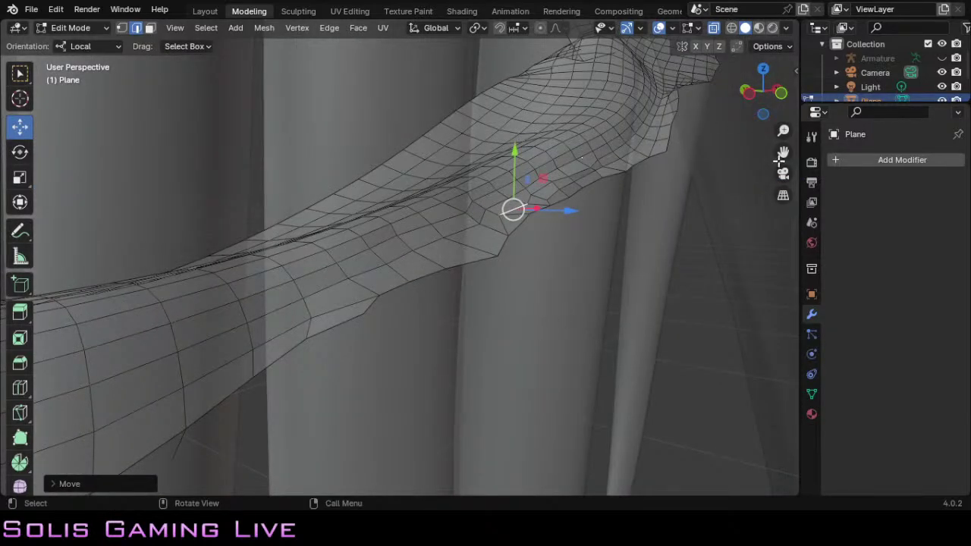
drag(770, 115, 759, 97)
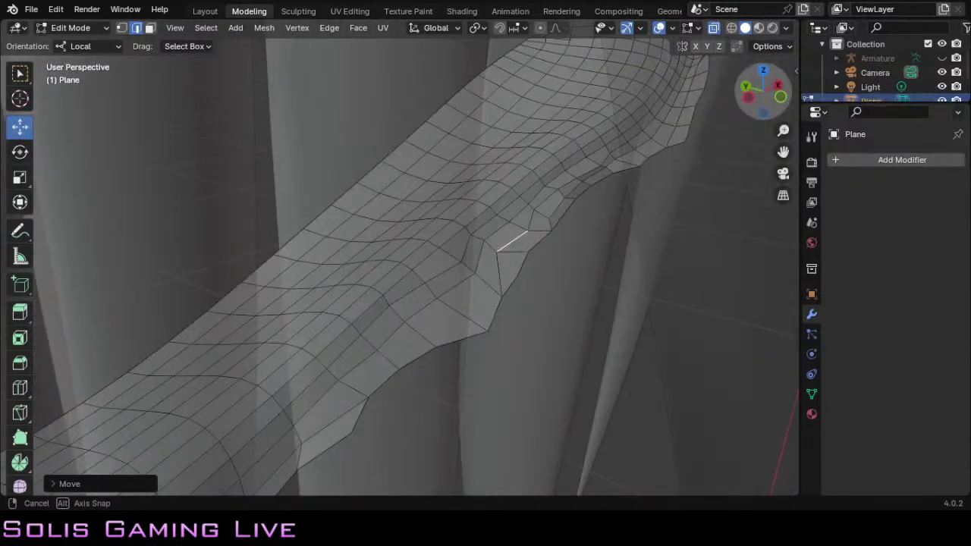
scroll(554, 240, down, 1)
scroll(555, 240, down, 3)
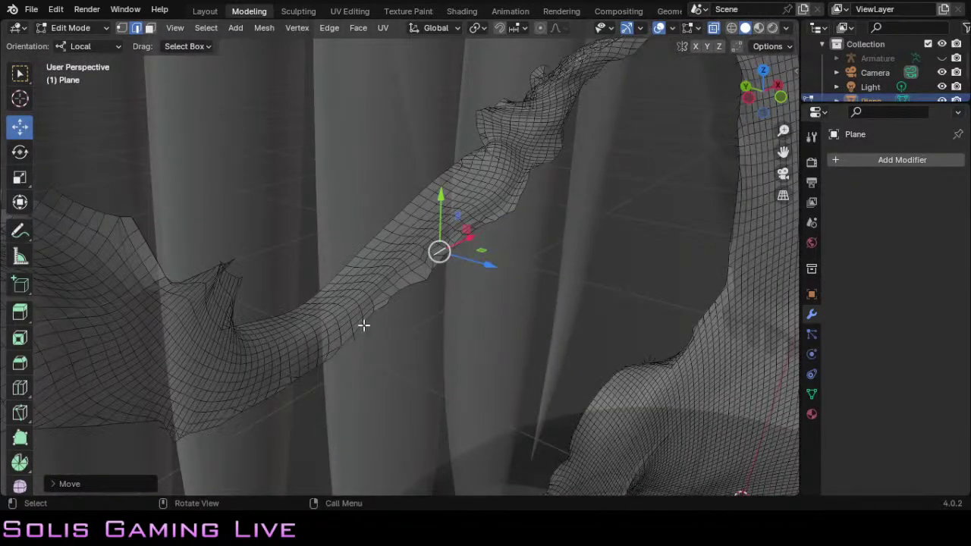
scroll(529, 225, up, 6)
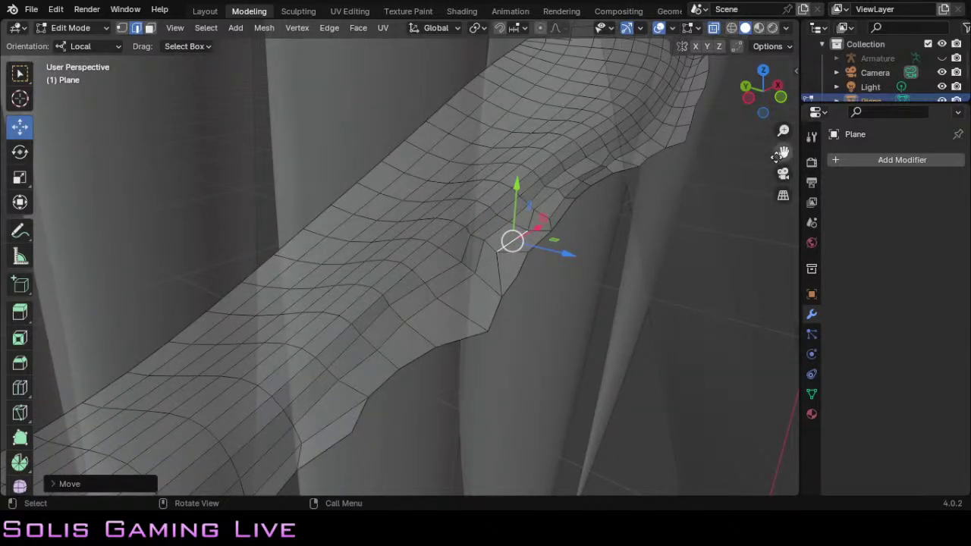
drag(783, 152, 777, 40)
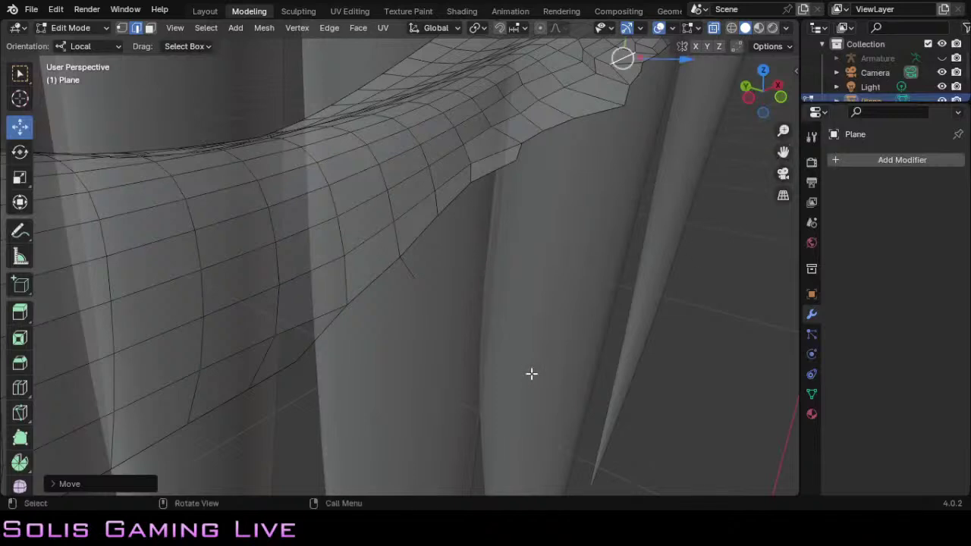
scroll(532, 374, down, 4)
click(401, 261)
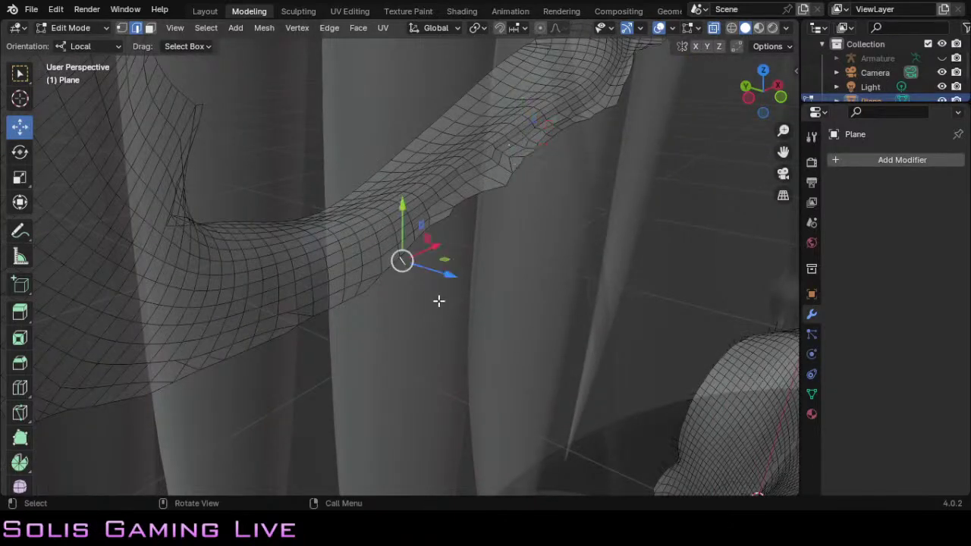
key(x)
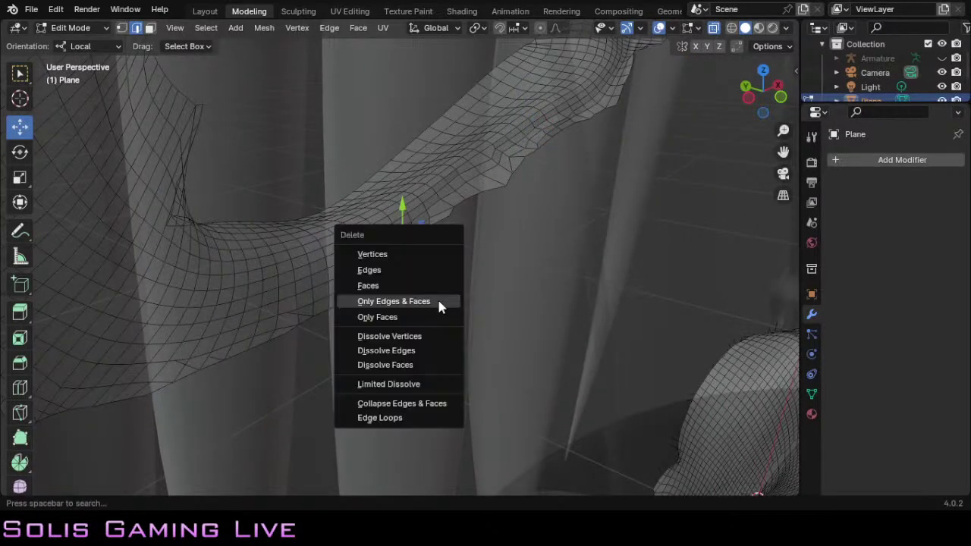
click(438, 303)
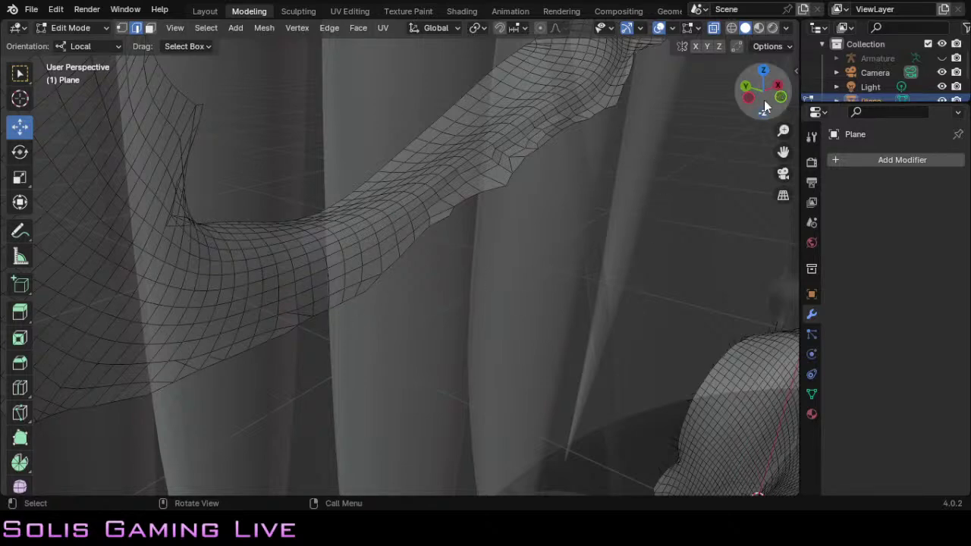
drag(764, 106, 685, 161)
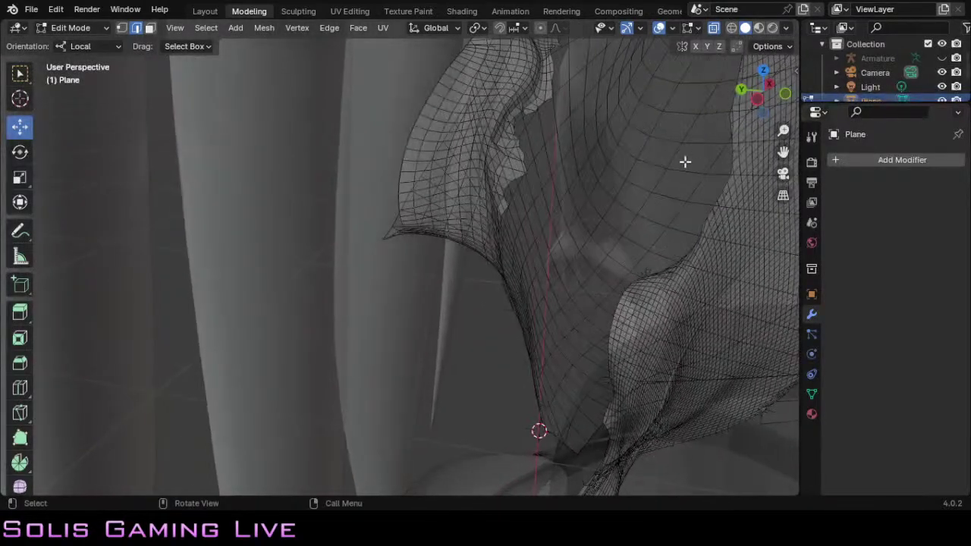
Step: Delete the small stray edge on the lower border of the hanging strip with Only Edges & Faces
scroll(664, 175, up, 2)
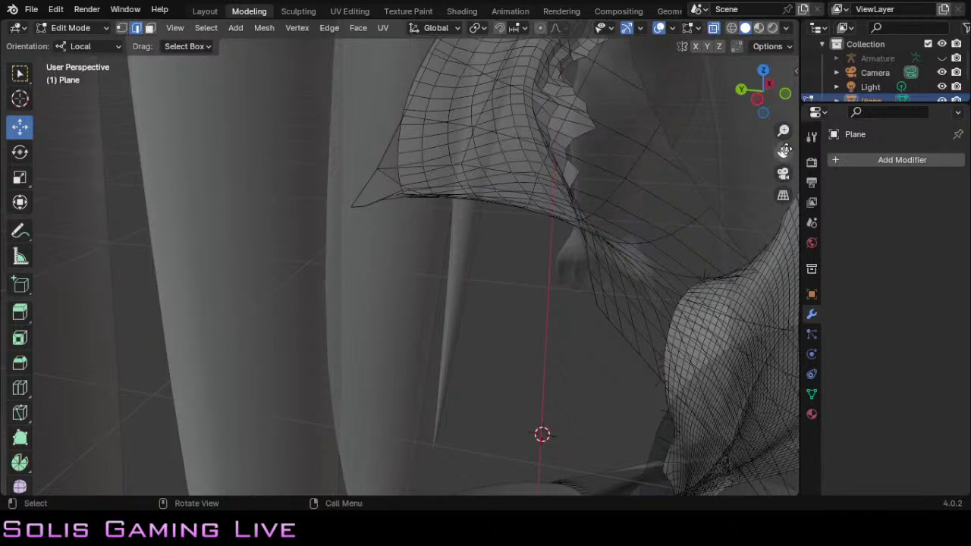
drag(784, 150, 682, 133)
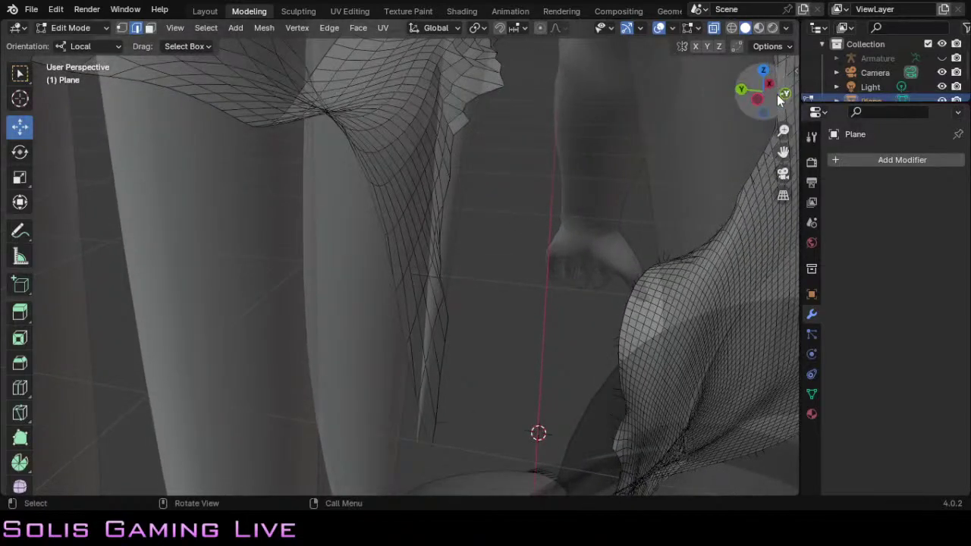
mouse_move(779, 98)
mouse_down()
mouse_move(755, 114)
mouse_move(785, 106)
mouse_move(766, 102)
mouse_up()
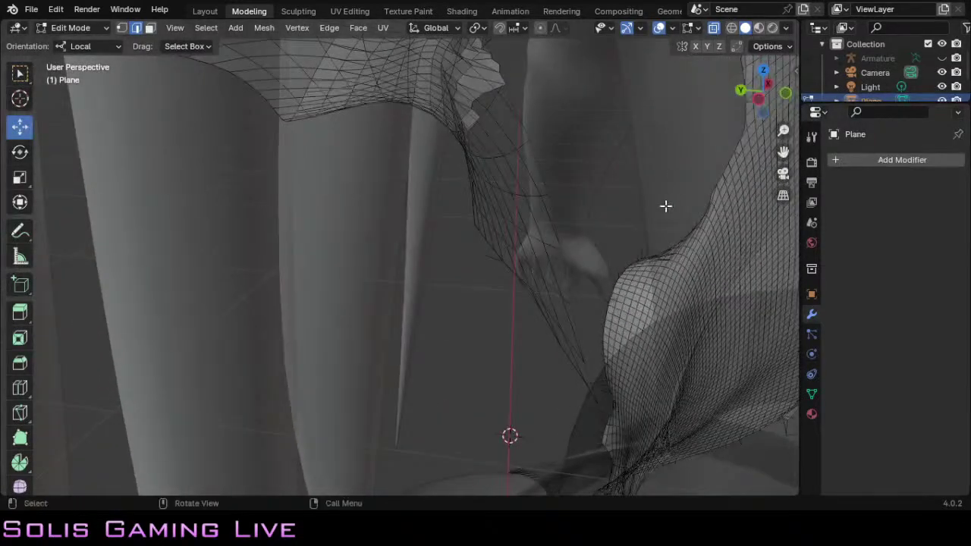
click(493, 260)
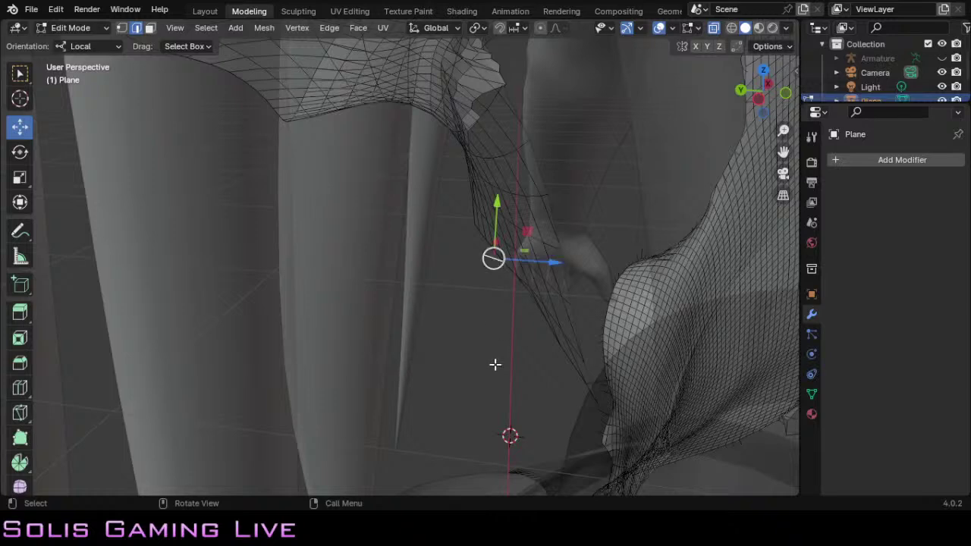
key(x)
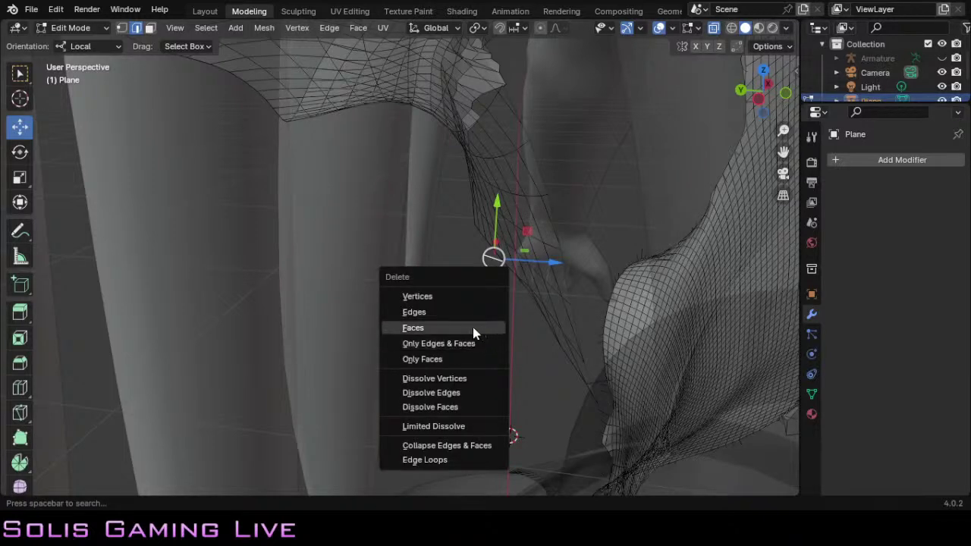
click(465, 329)
key(x)
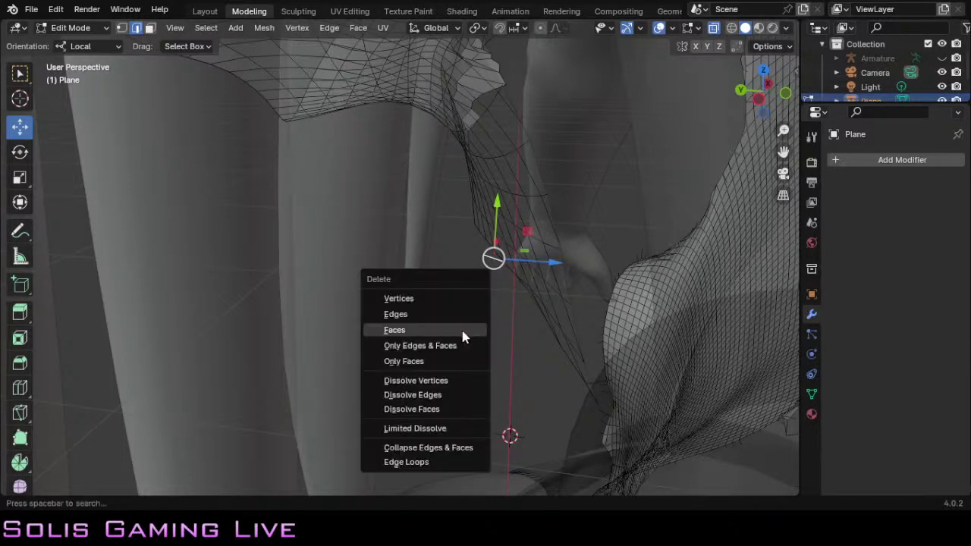
click(457, 347)
Step: Delete the short stray edges at the hanging strip's lower tip, beside the densely meshed fold
click(601, 383)
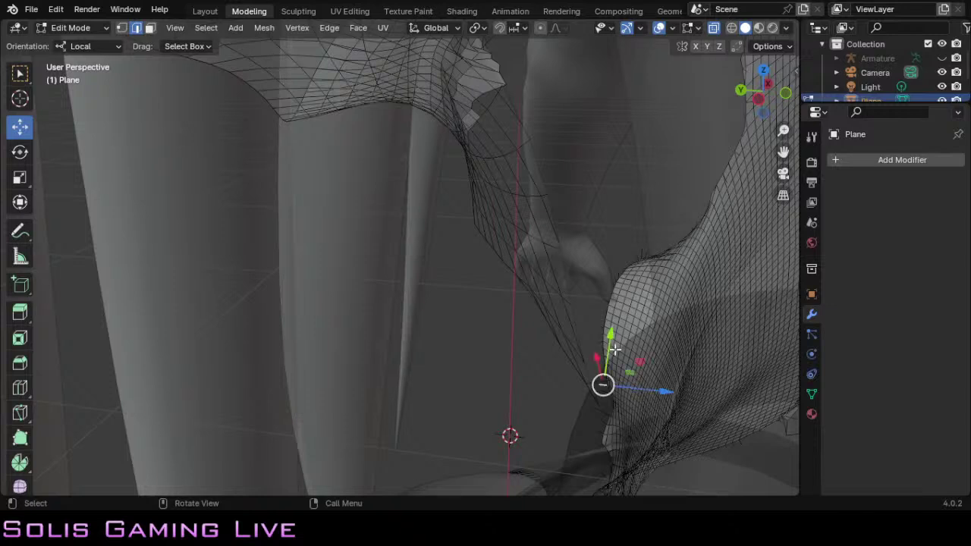
key(x)
click(599, 345)
click(601, 380)
key(x)
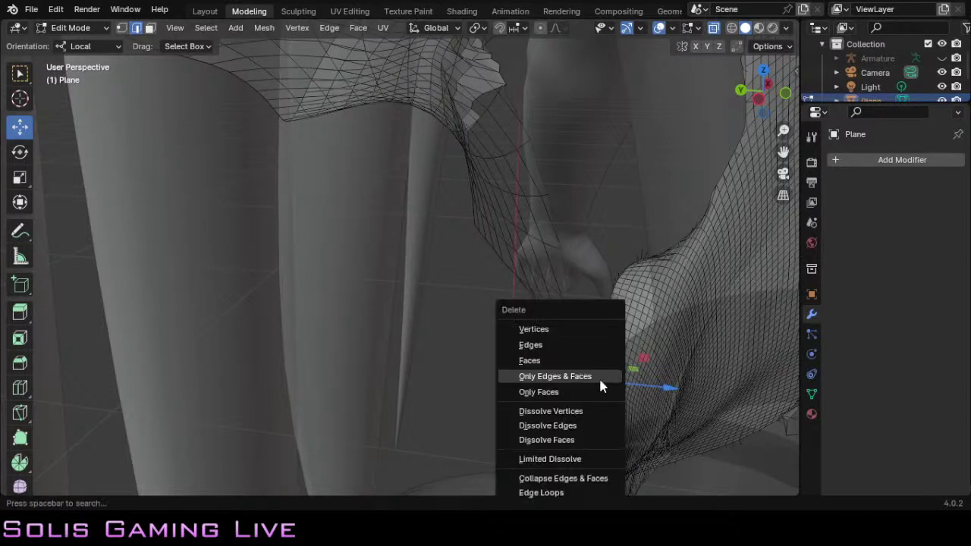
click(599, 376)
click(595, 383)
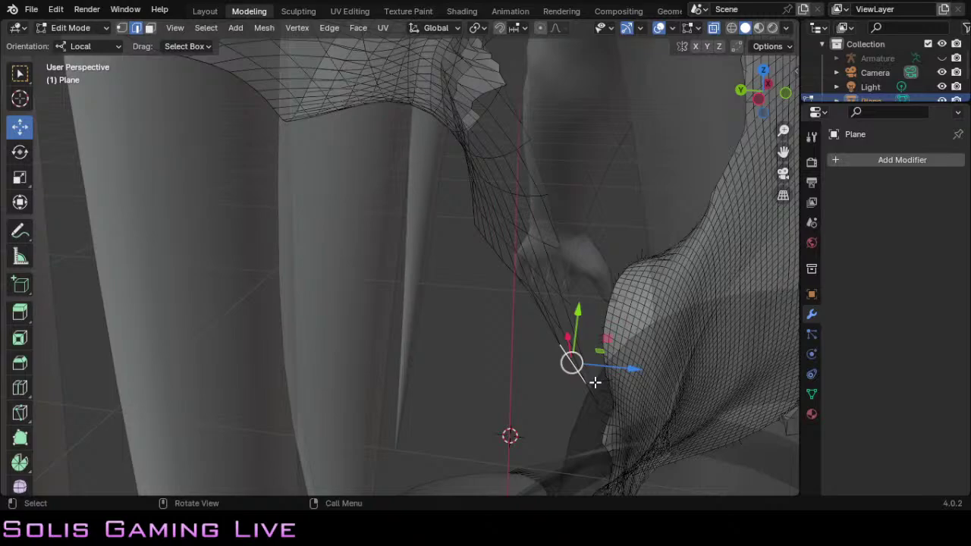
Step: Inspect the garment's lower borders and overlapping layers from several sides for remaining stray edges, selecting suspect border edges
mouse_move(758, 97)
mouse_down()
mouse_move(770, 100)
mouse_move(768, 78)
mouse_move(732, 155)
mouse_move(683, 133)
mouse_move(767, 100)
mouse_up()
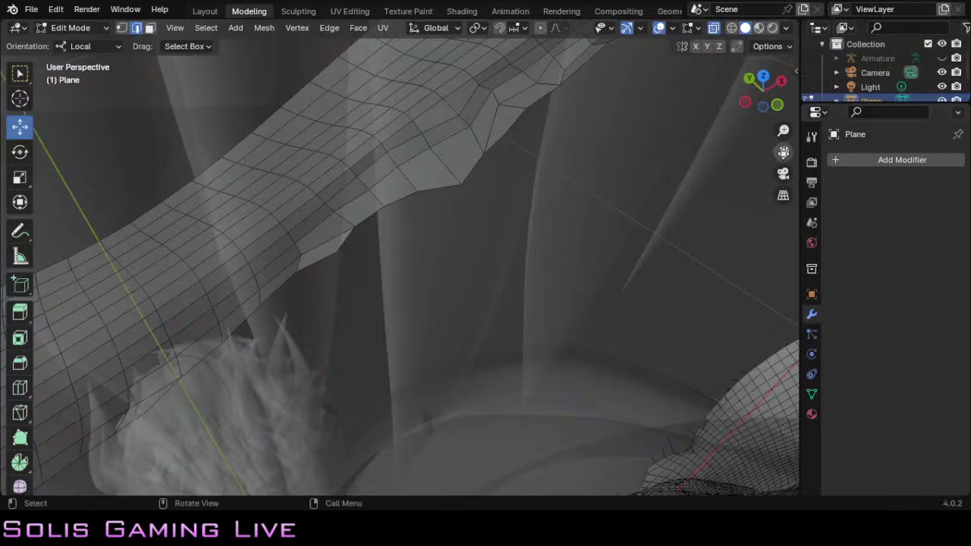
drag(784, 153, 694, 261)
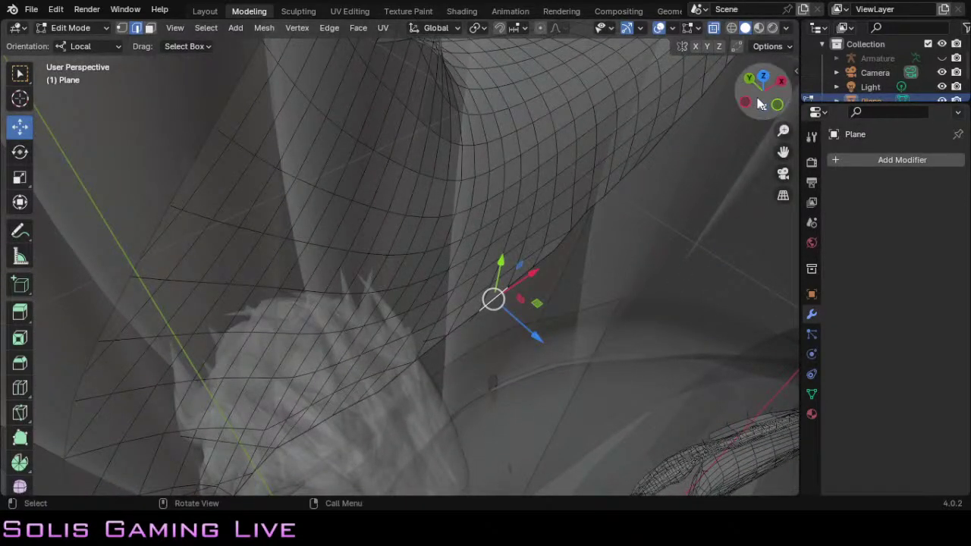
drag(763, 95, 675, 100)
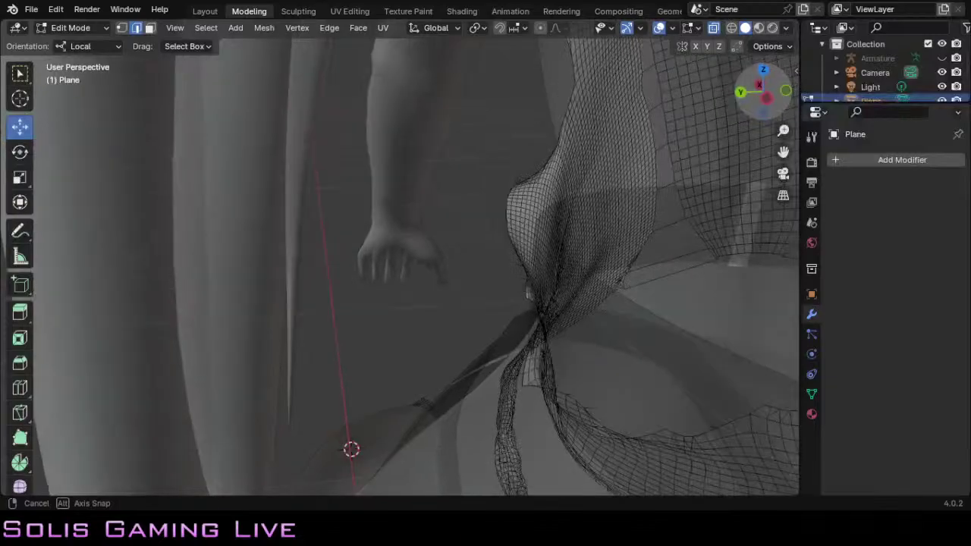
drag(784, 153, 696, 295)
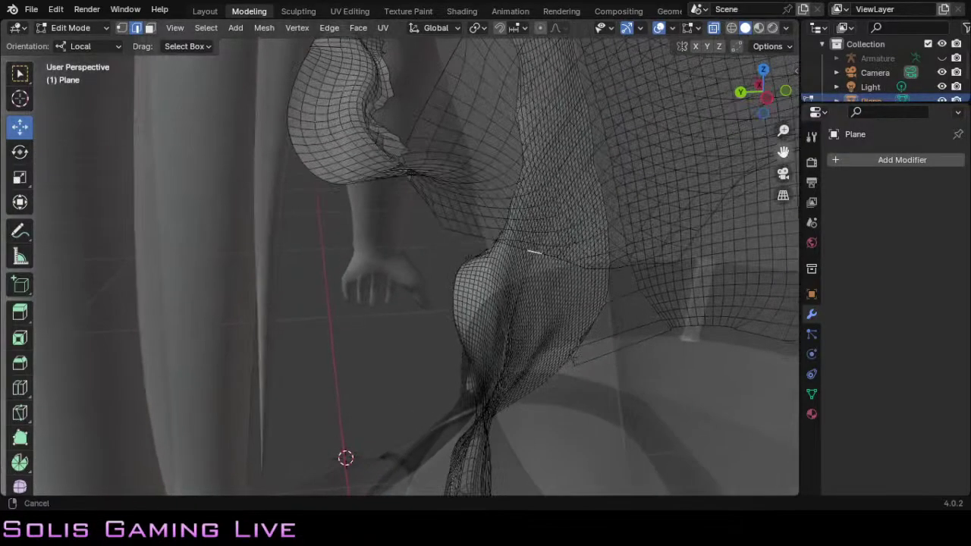
mouse_move(776, 96)
mouse_down()
mouse_move(884, 82)
mouse_move(765, 108)
mouse_up()
scroll(711, 167, up, 3)
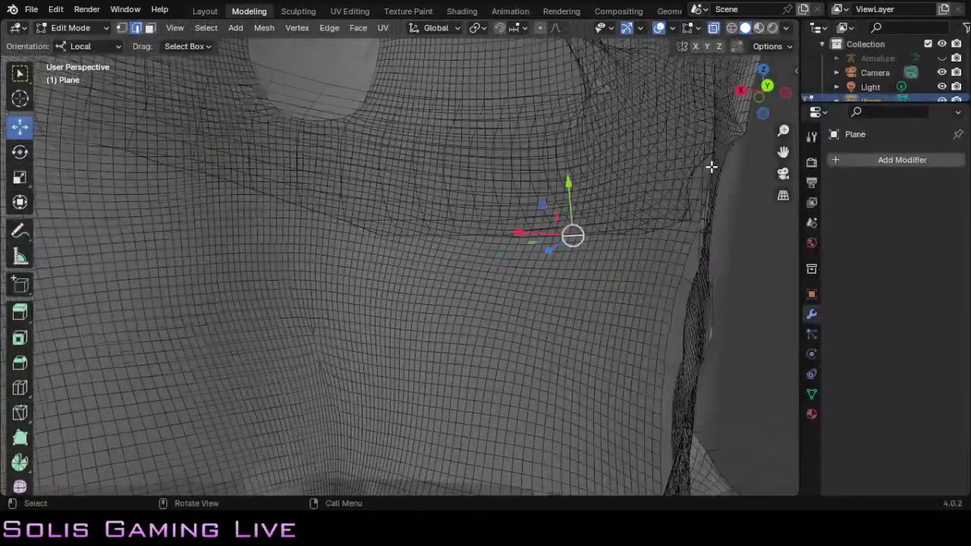
drag(785, 150, 524, 270)
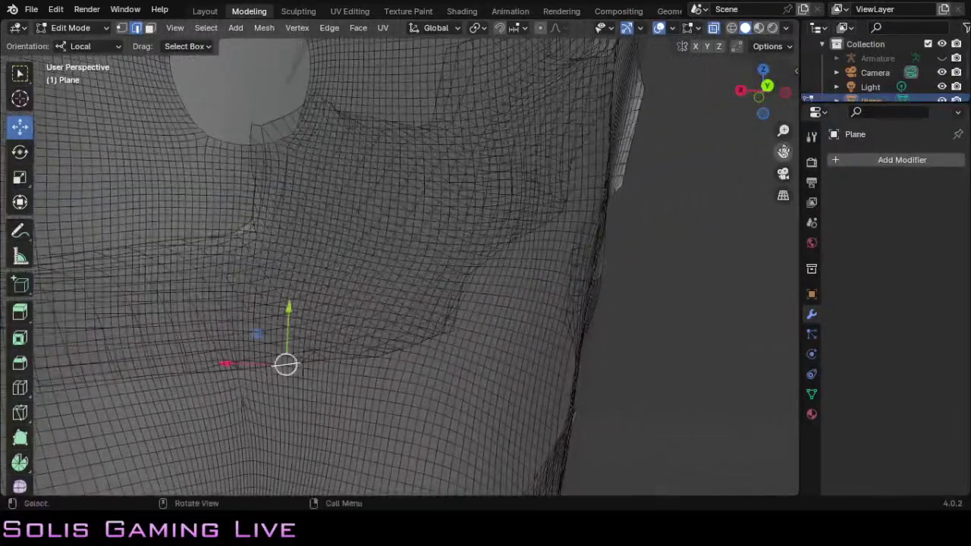
click(572, 192)
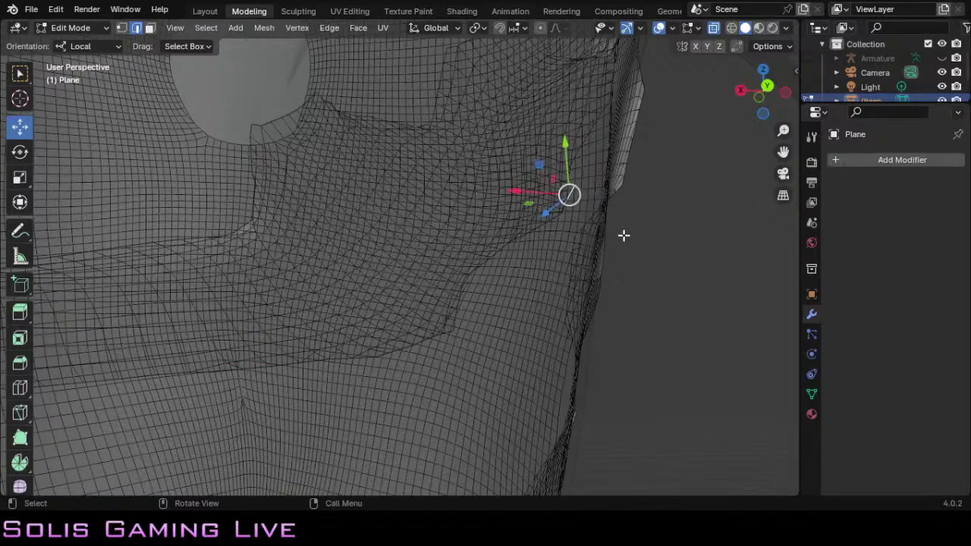